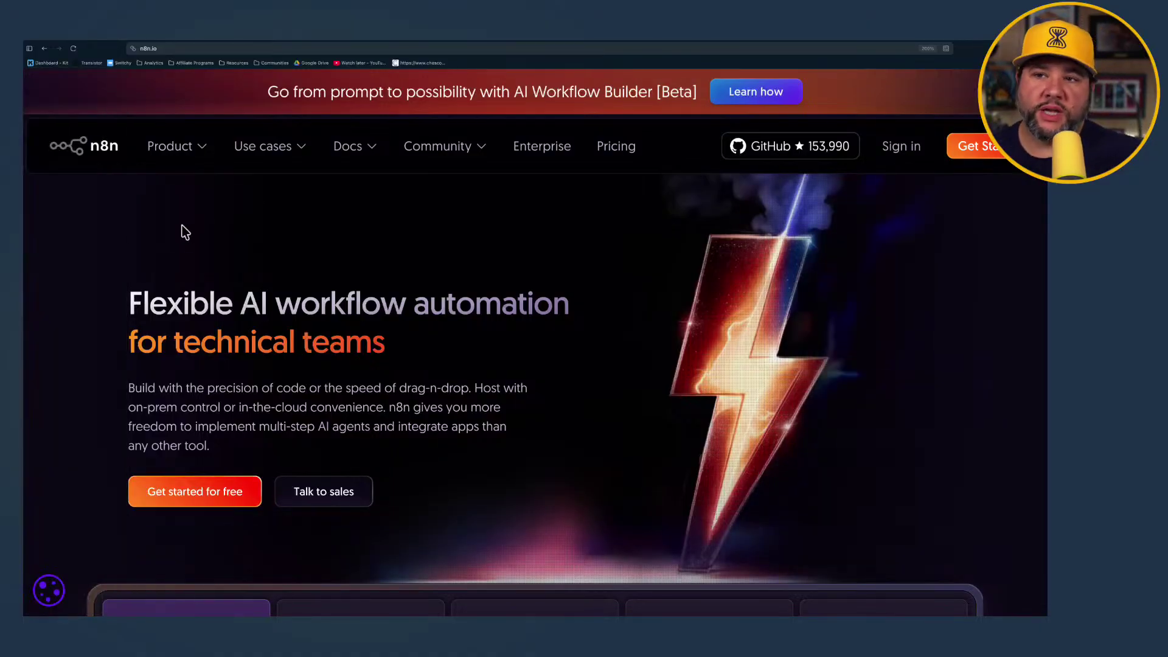
mouse_move(26, 201)
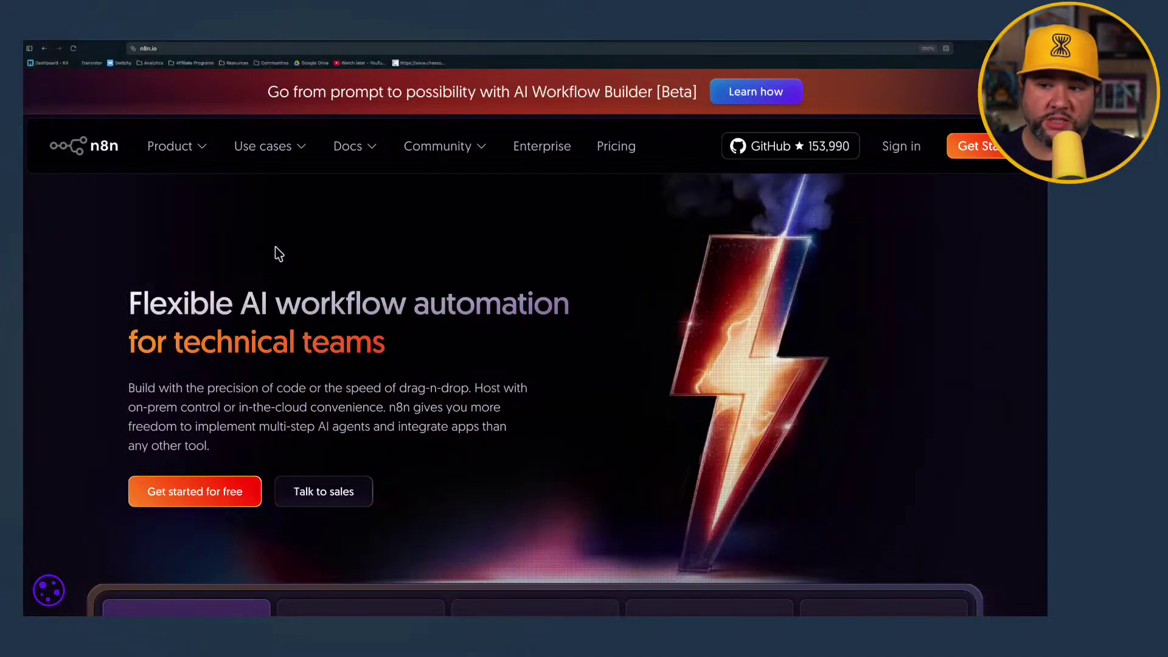
scroll(279, 254, "down", 1)
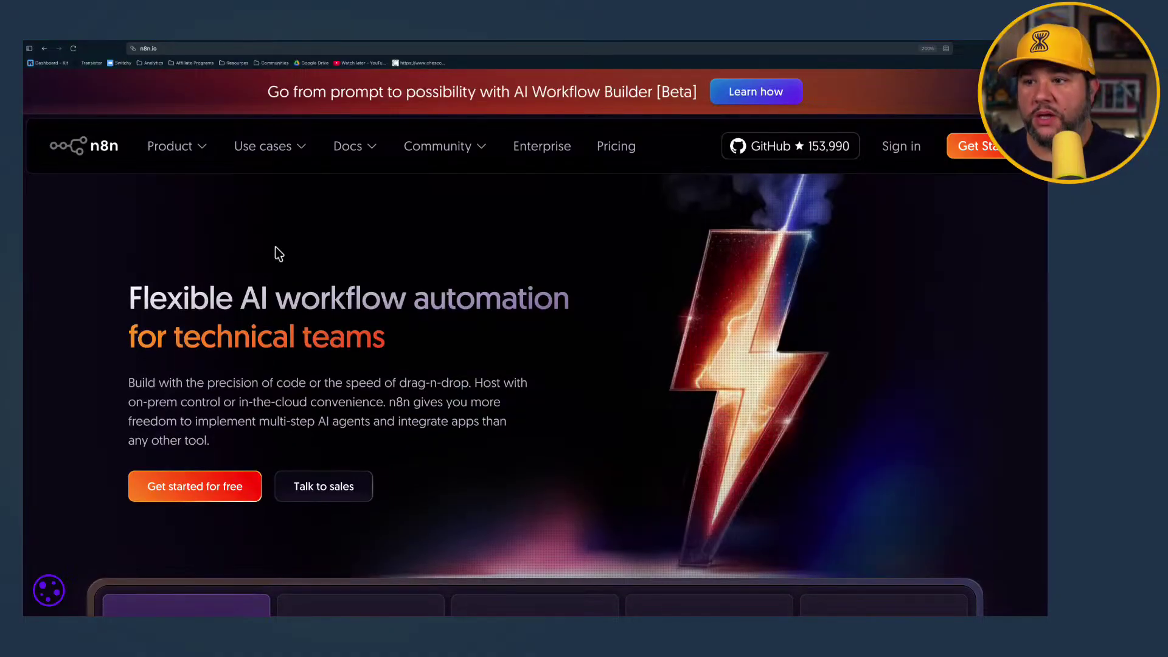
scroll(277, 253, "up", 1)
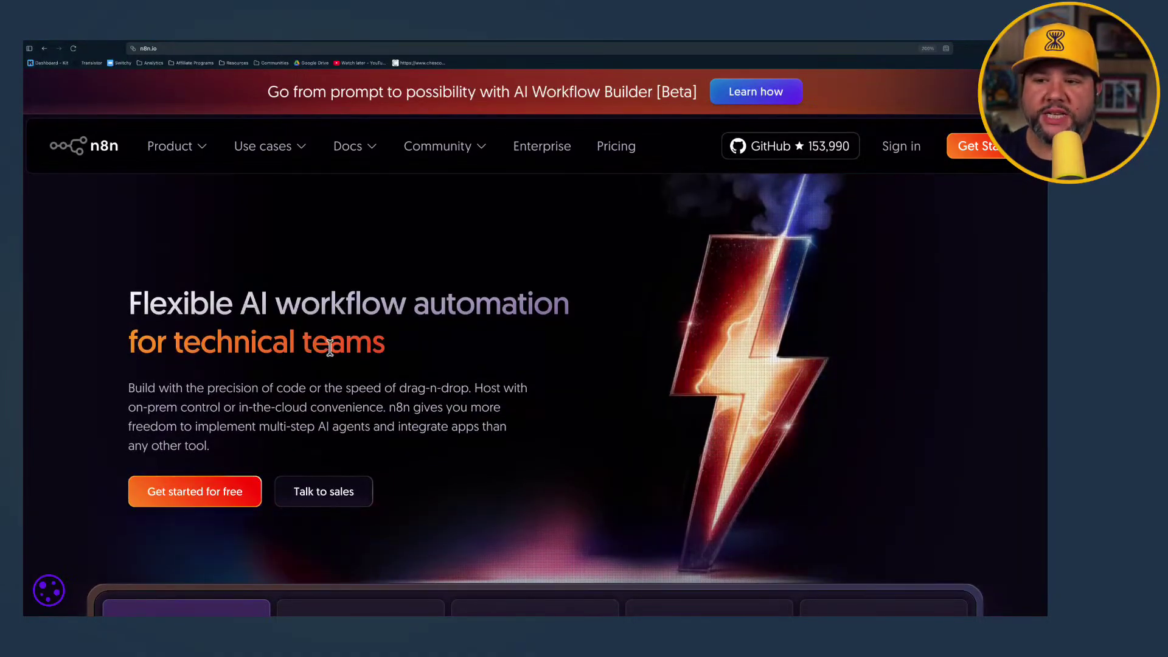
left_click_drag(317, 343, 203, 344)
left_click(263, 383)
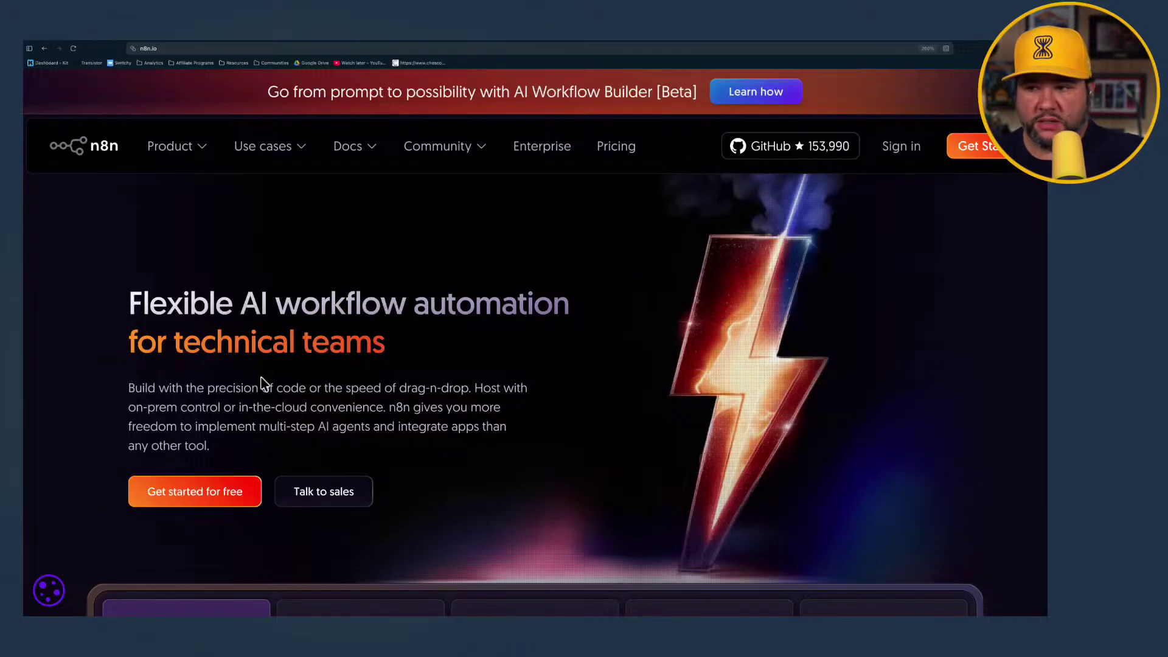
scroll(262, 387, "down", 3)
scroll(261, 391, "up", 3)
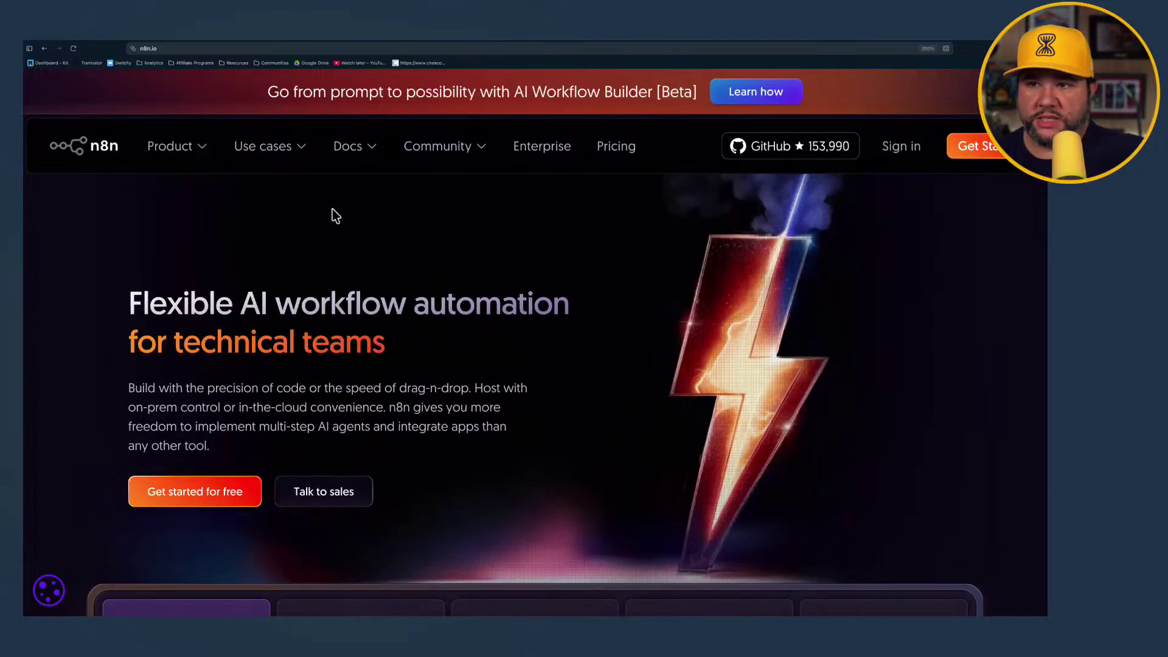
Open the n8n product features page and examine the example Battlecard bot workflow preview
mouse_move(183, 162)
left_click(190, 198)
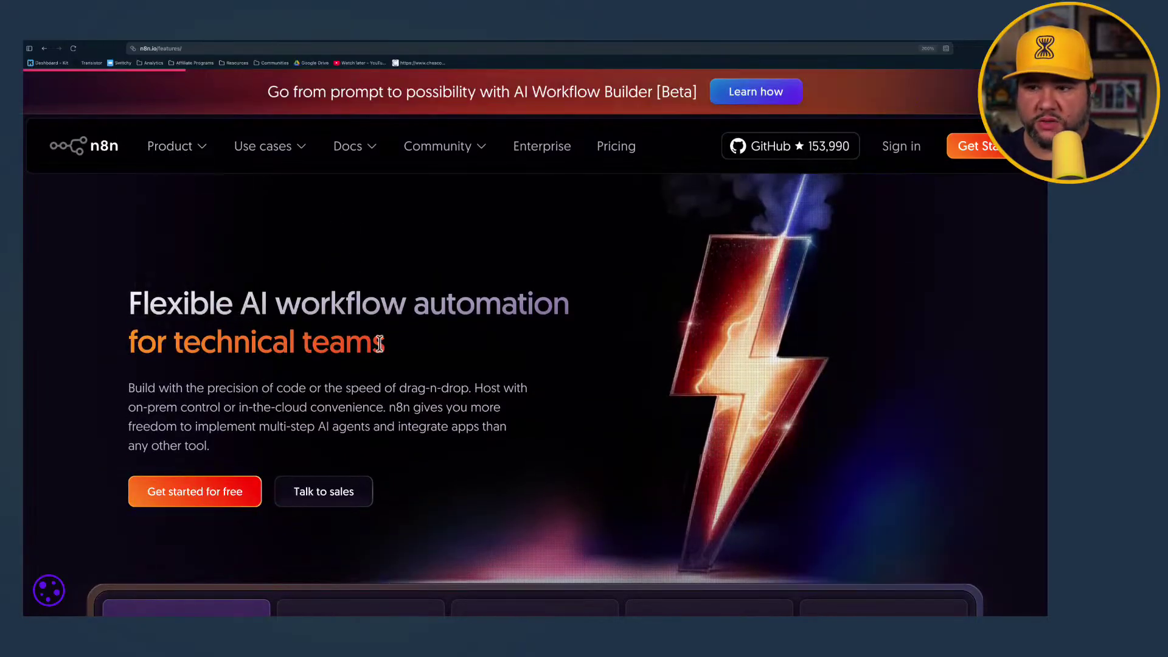
scroll(379, 343, "down", 5)
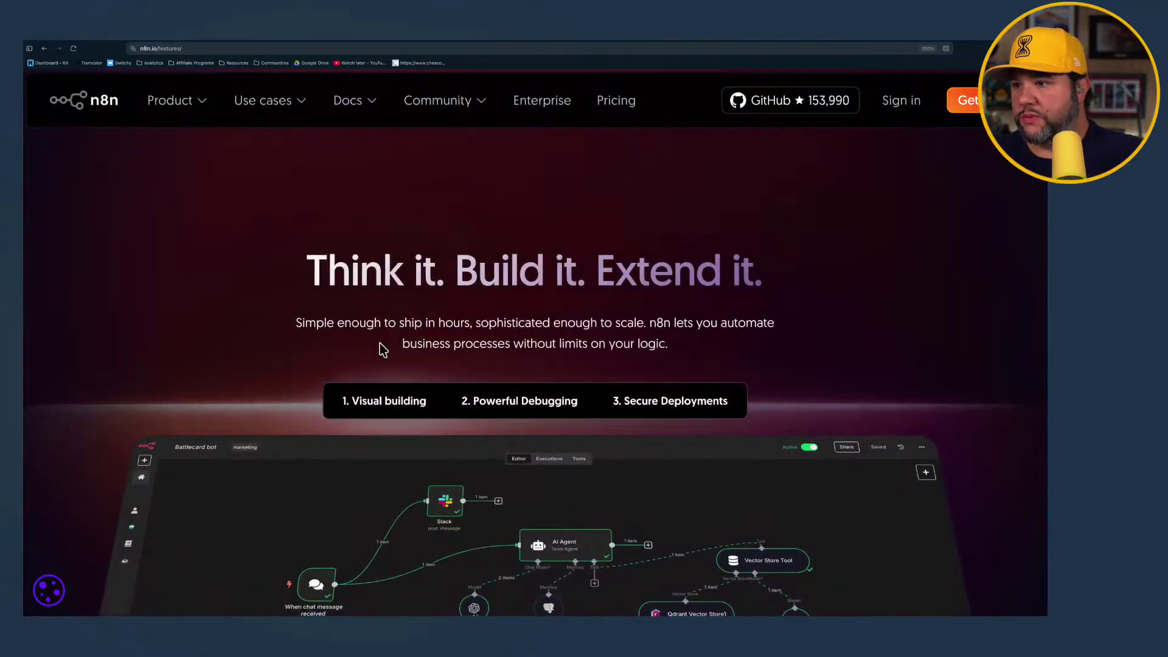
scroll(380, 344, "down", 3)
scroll(380, 347, "down", 3)
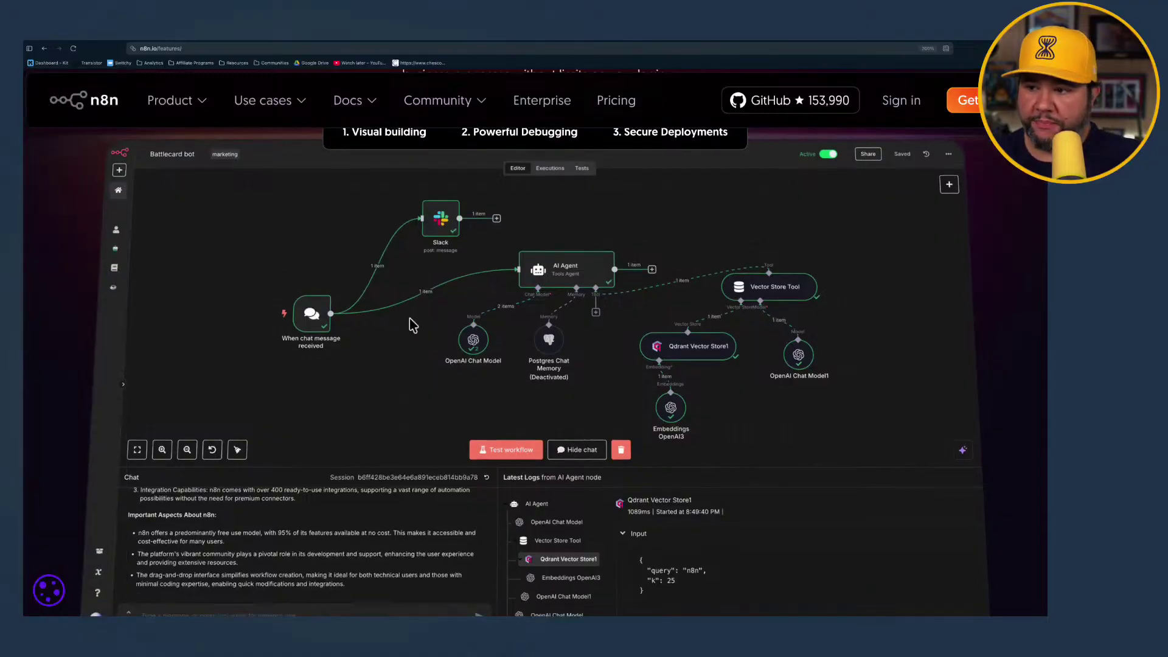
scroll(413, 325, "down", 1)
scroll(413, 326, "up", 3)
scroll(414, 325, "down", 6)
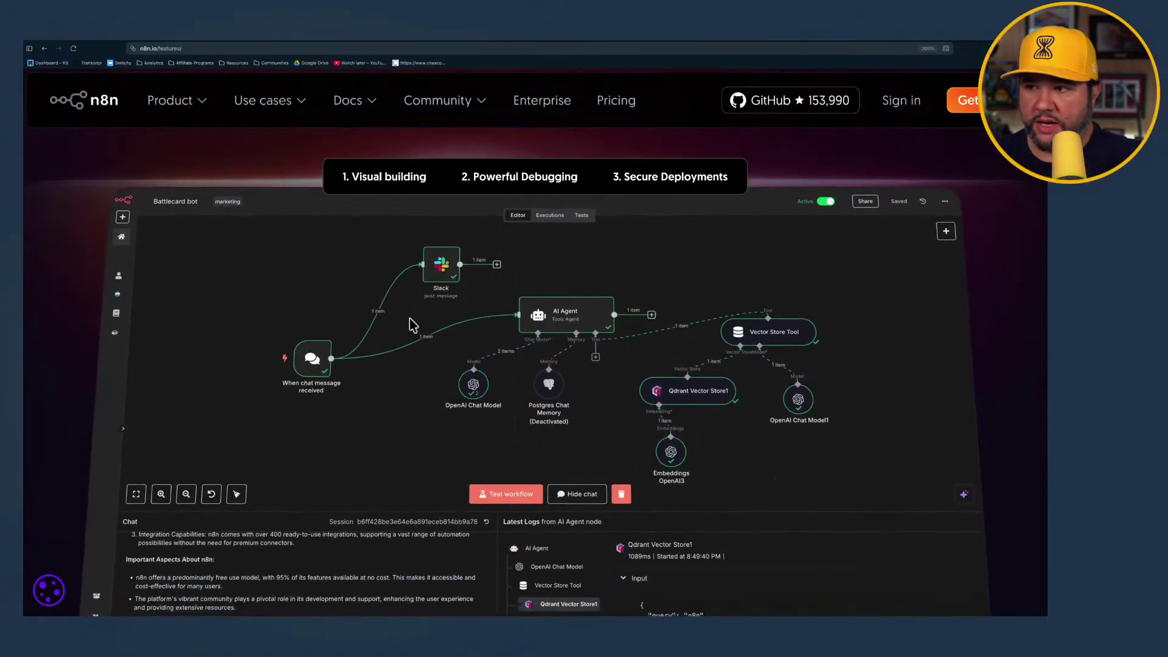
Read the Visual building section on pre-configured integrations, fast iteration, code fallback, and merging, looping and filtering data
scroll(410, 323, "down", 5)
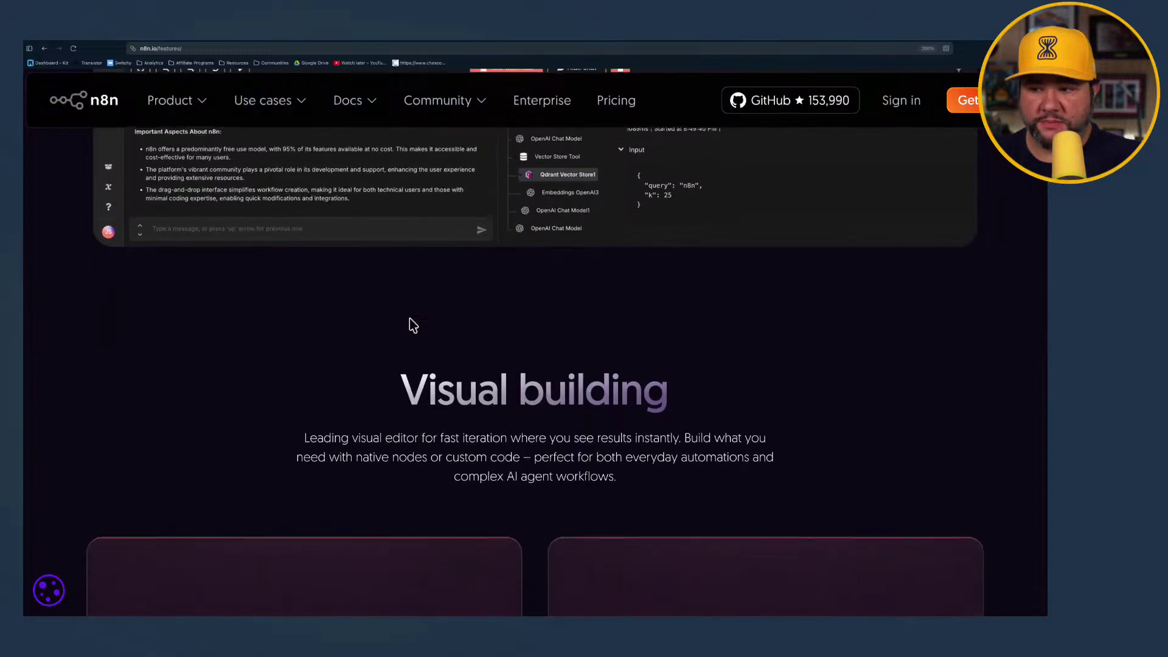
scroll(411, 325, "down", 1)
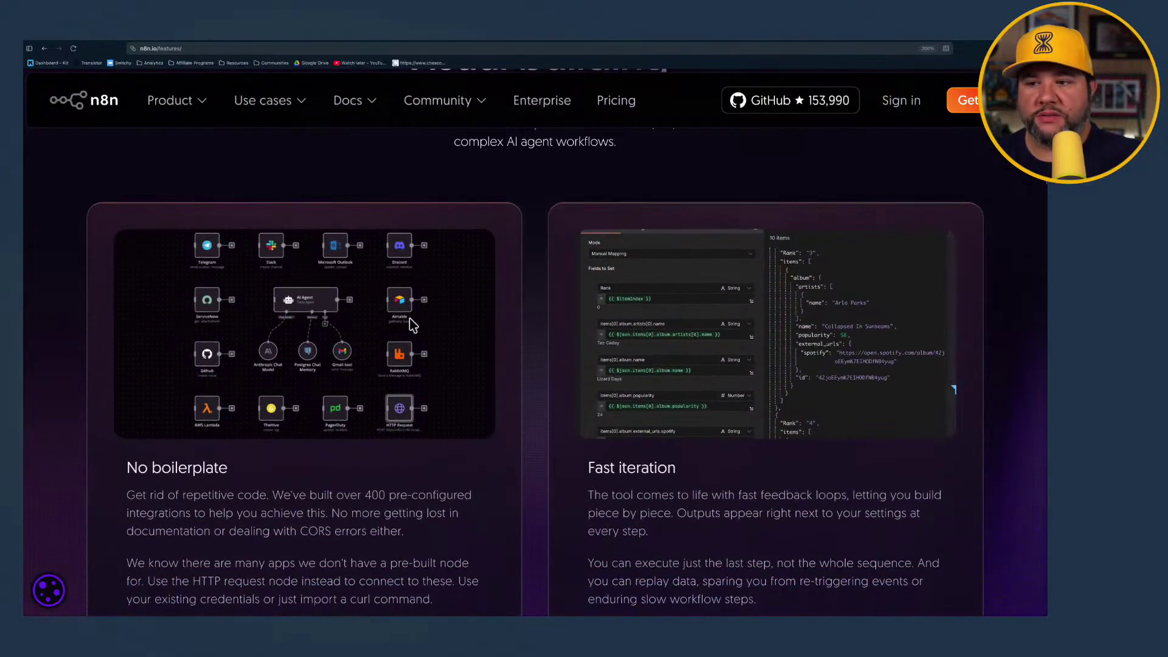
scroll(412, 326, "down", 1)
scroll(414, 325, "down", 1)
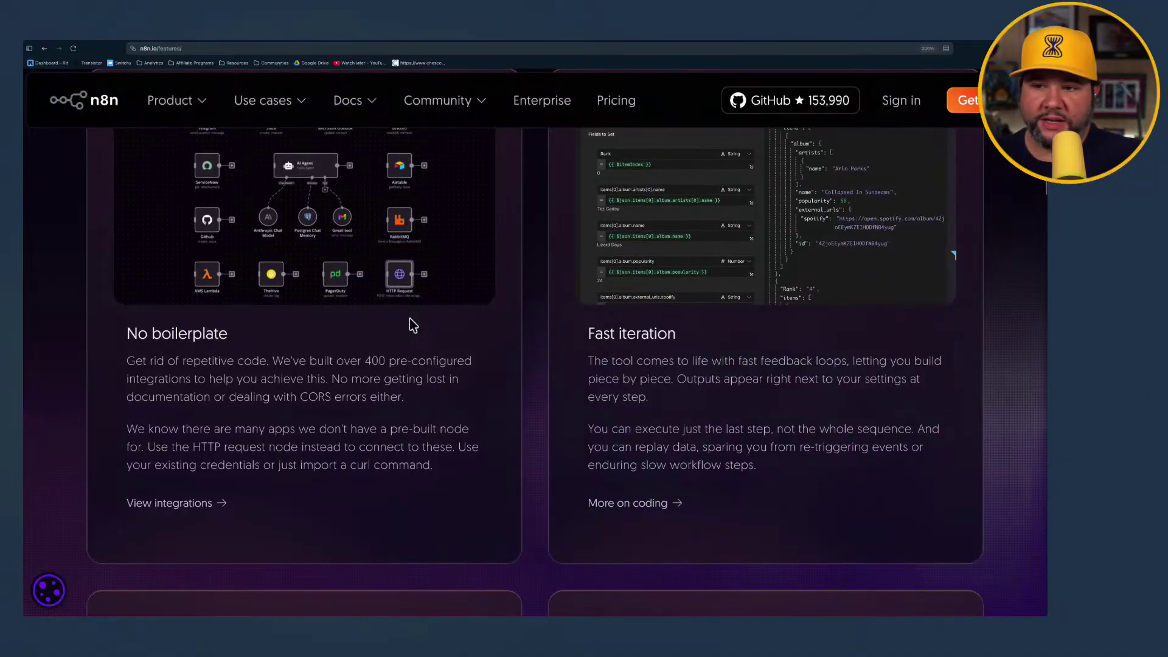
scroll(413, 326, "down", 1)
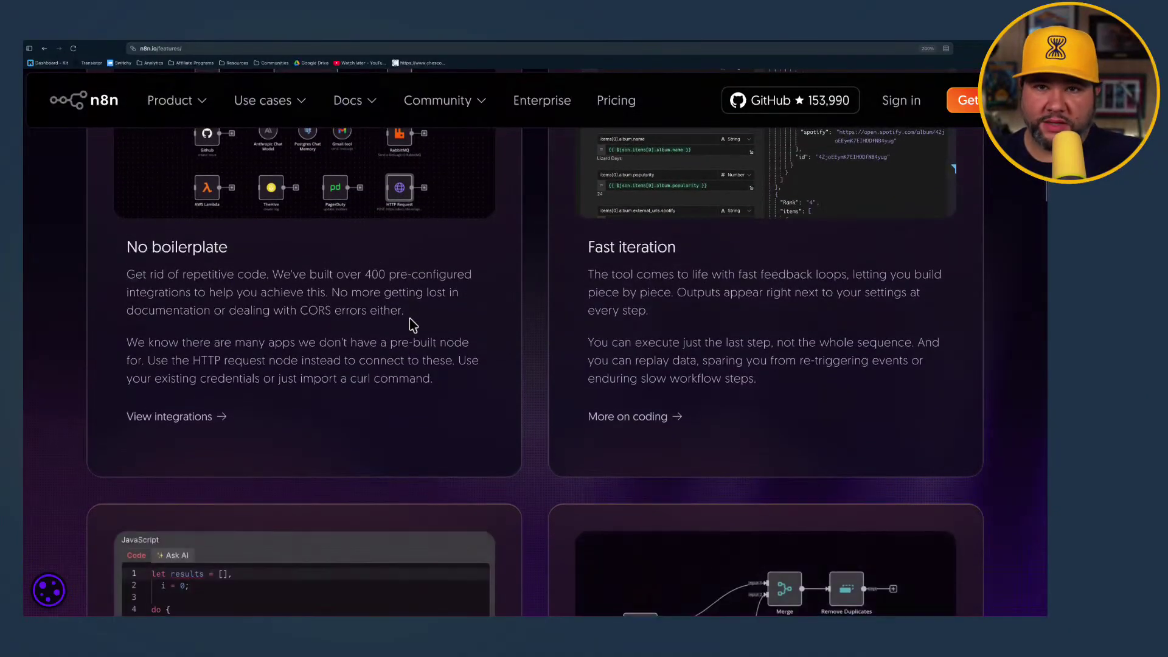
scroll(411, 324, "down", 4)
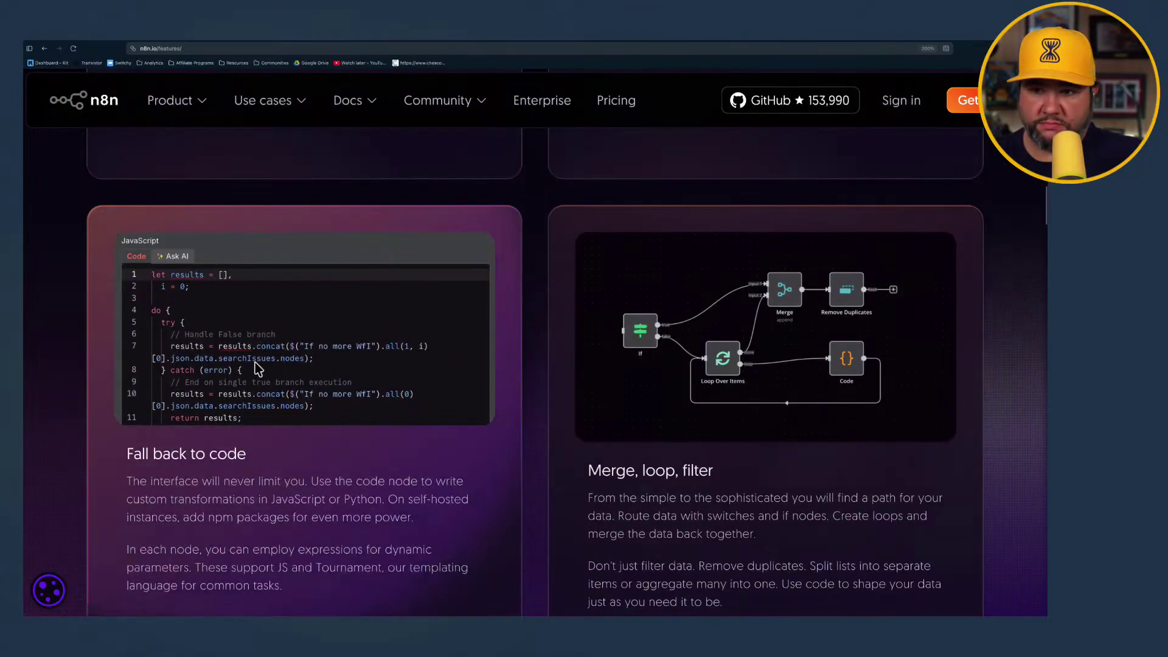
scroll(486, 351, "up", 1)
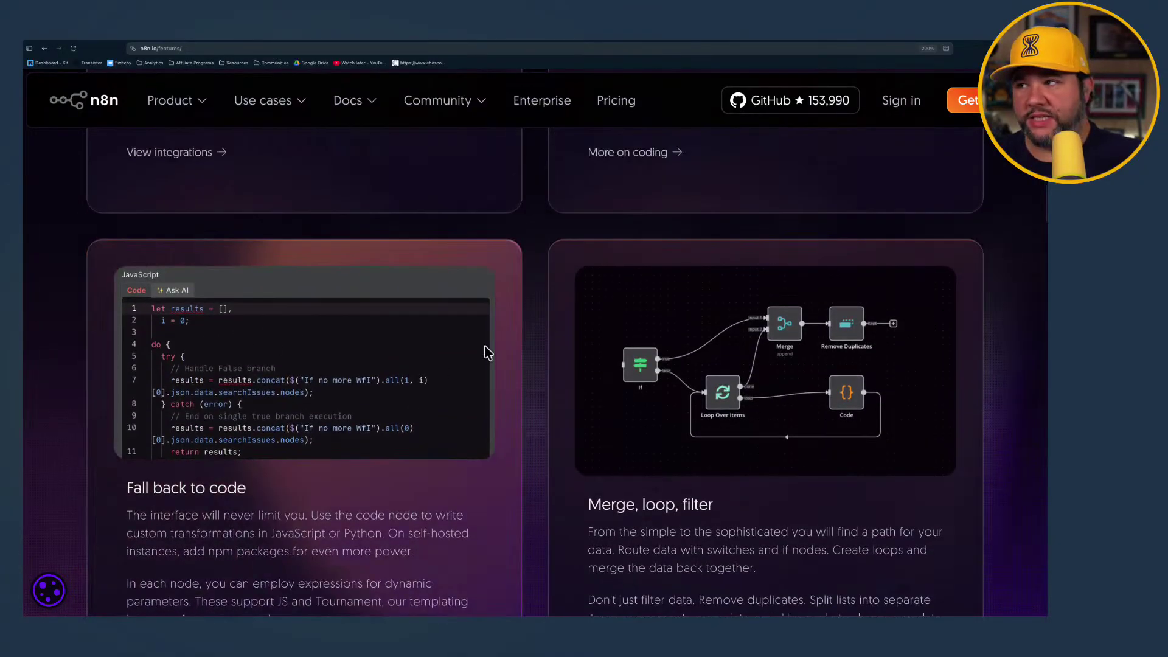
Open the n8n pricing page and switch the plan prices from annual to monthly billing
scroll(487, 352, "up", 20)
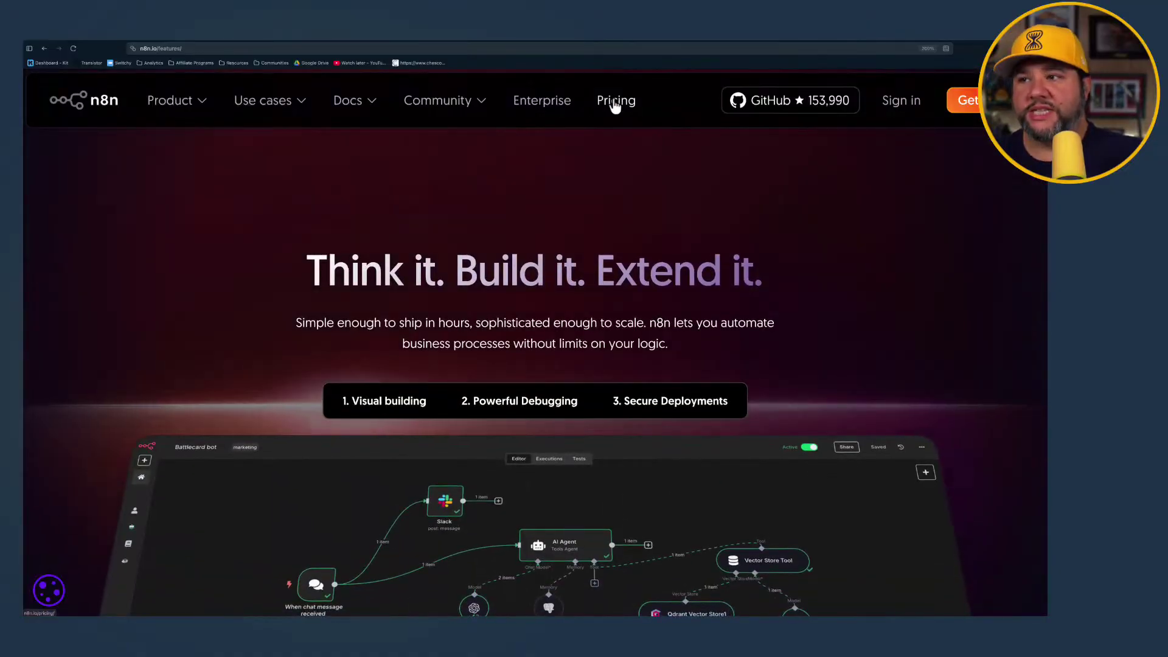
left_click(615, 103)
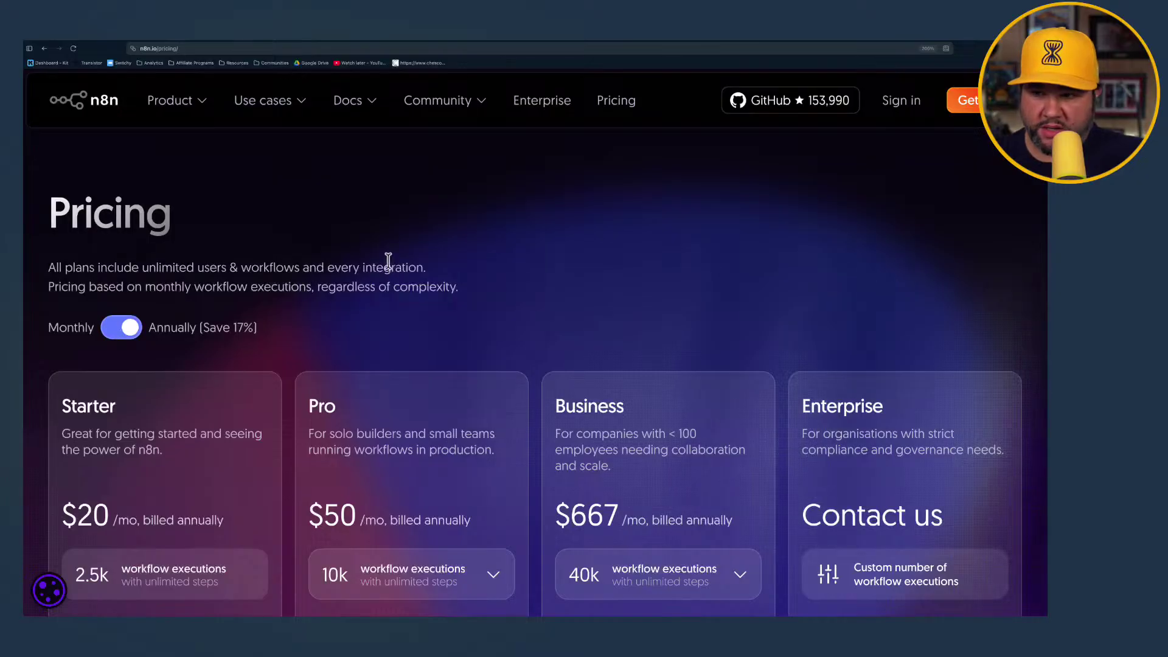
scroll(388, 262, "down", 3)
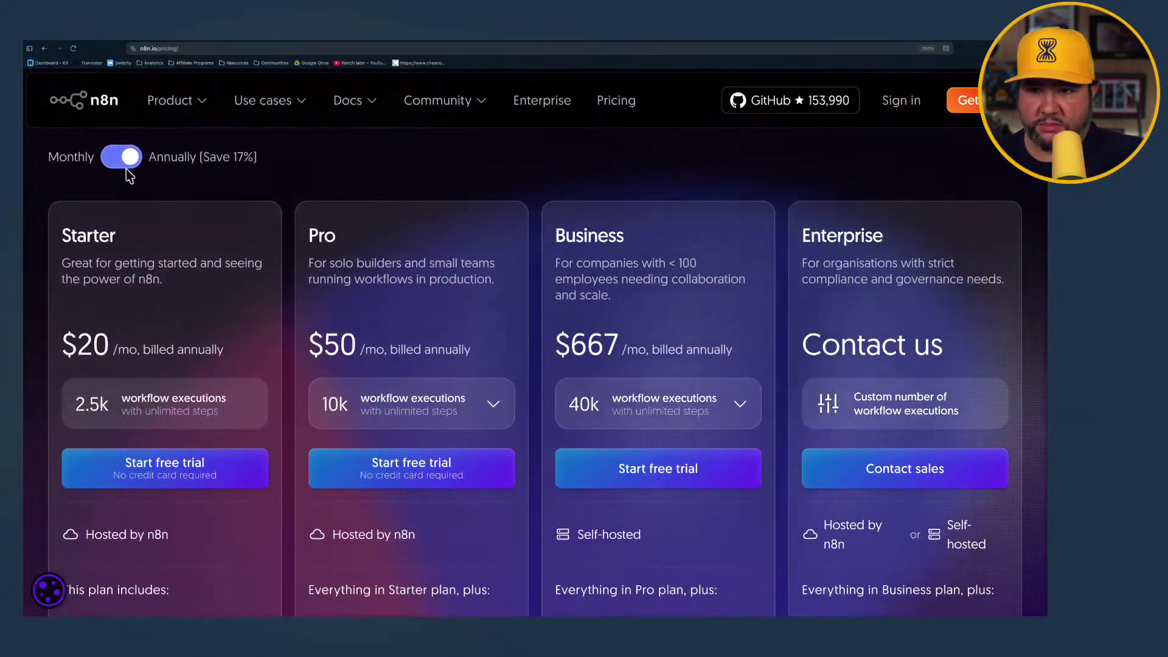
left_click(126, 160)
scroll(275, 183, "down", 2)
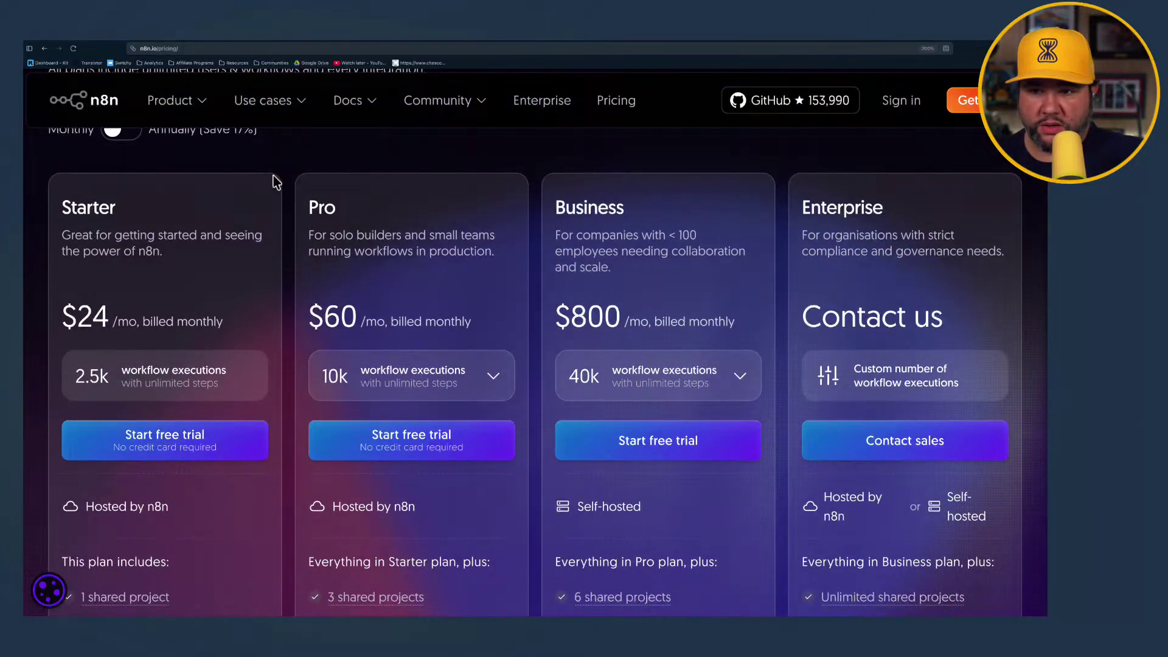
Compare the hosting, execution limits and included features of the Starter, Pro, Business and Enterprise plans
scroll(276, 183, "down", 3)
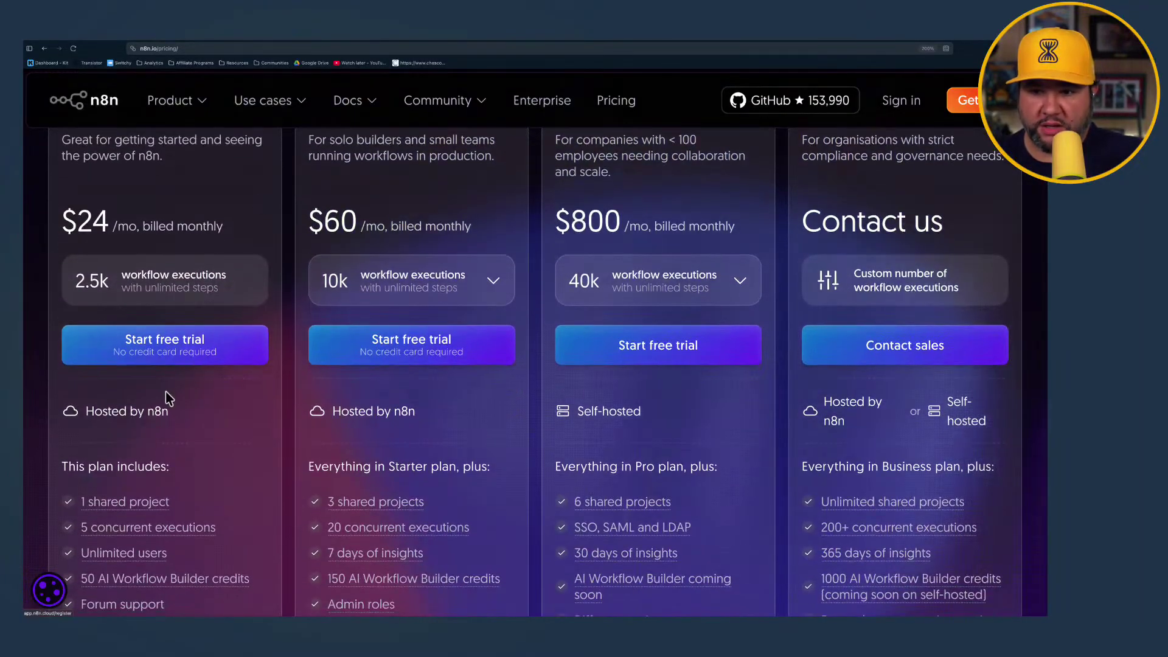
scroll(162, 408, "down", 2)
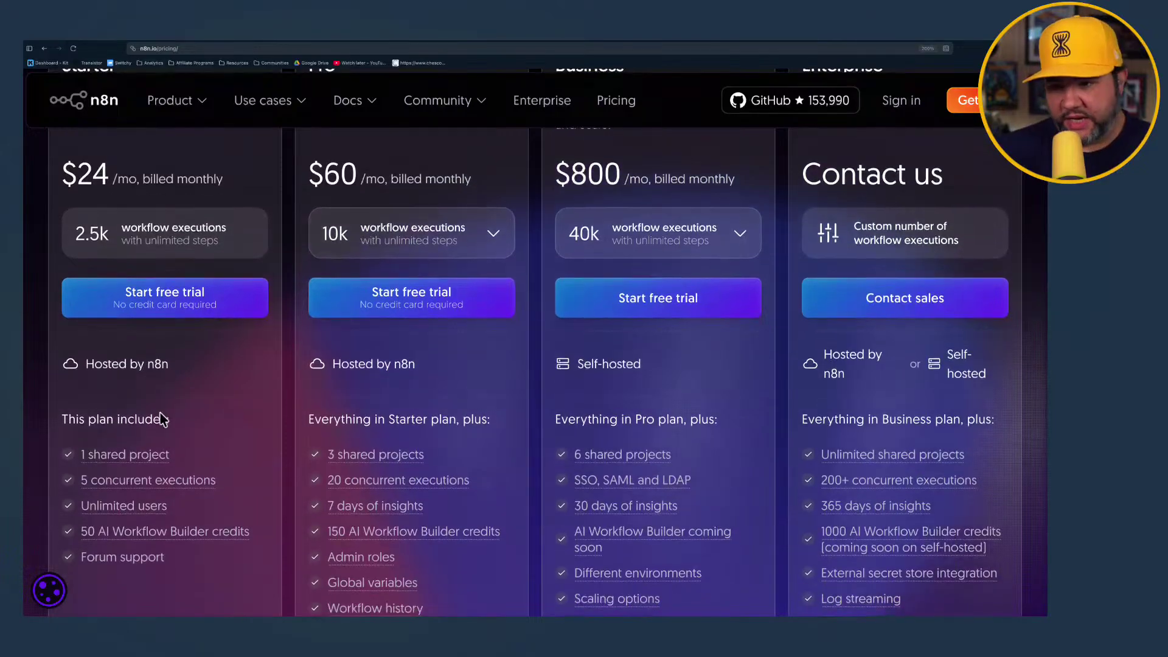
scroll(162, 419, "down", 10)
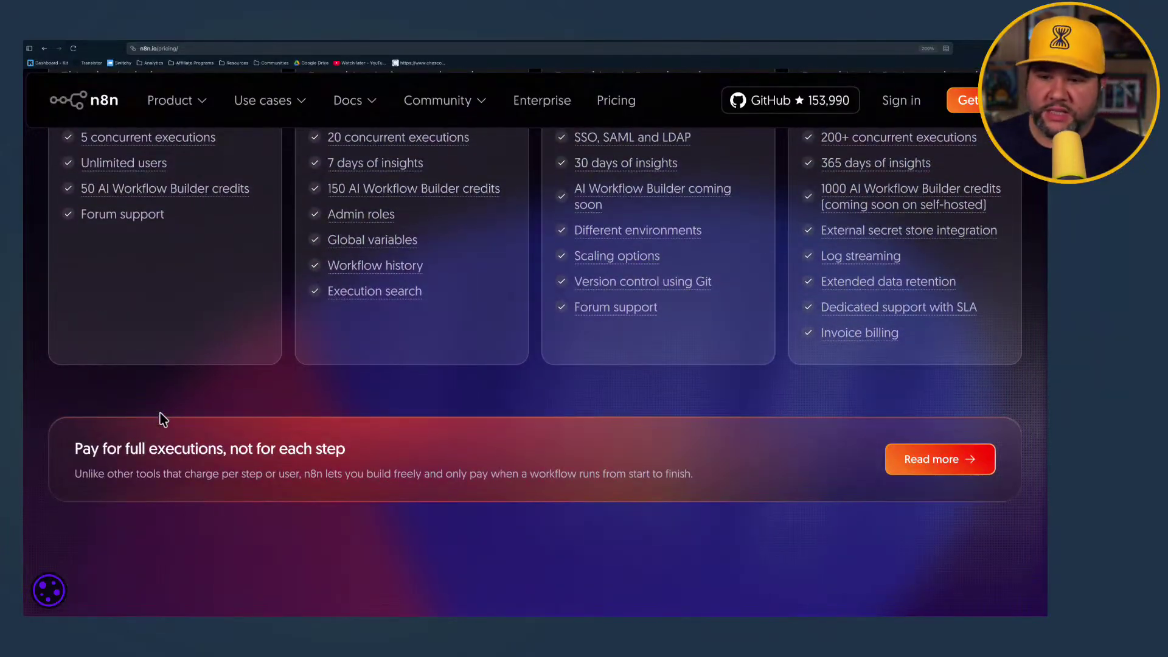
Open the free 14-day trial registration form and view its fields and the self-hosting note
scroll(162, 418, "up", 15)
left_click(965, 100)
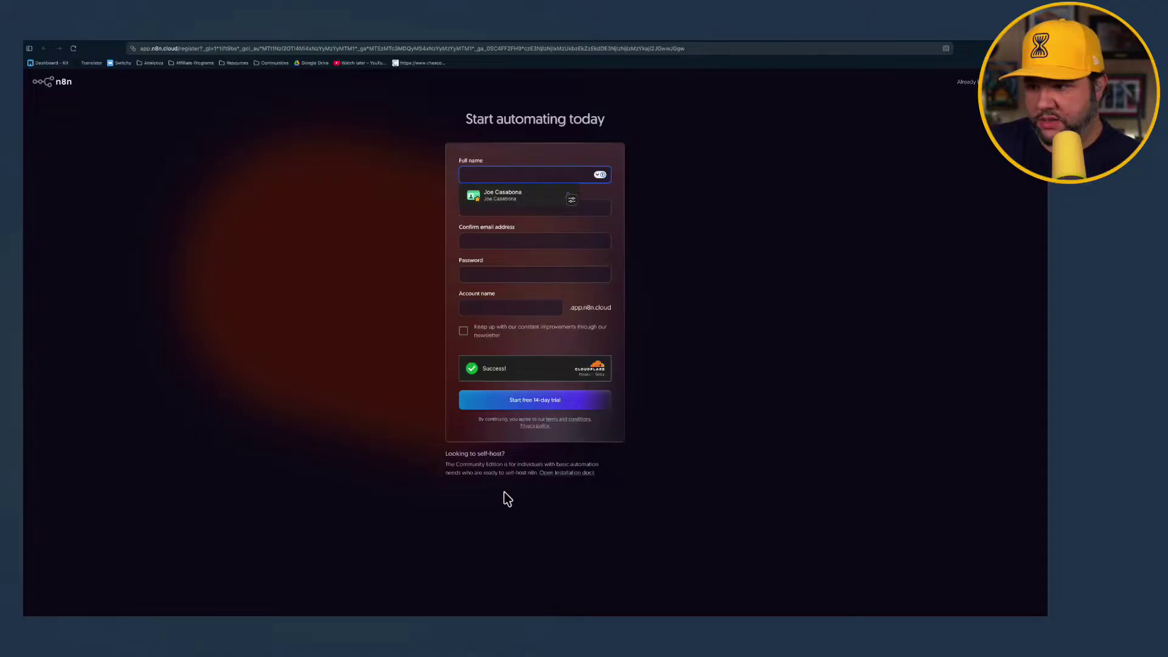
key("super+plus")
key("super+plus")
key("super+plus")
key("super+plus")
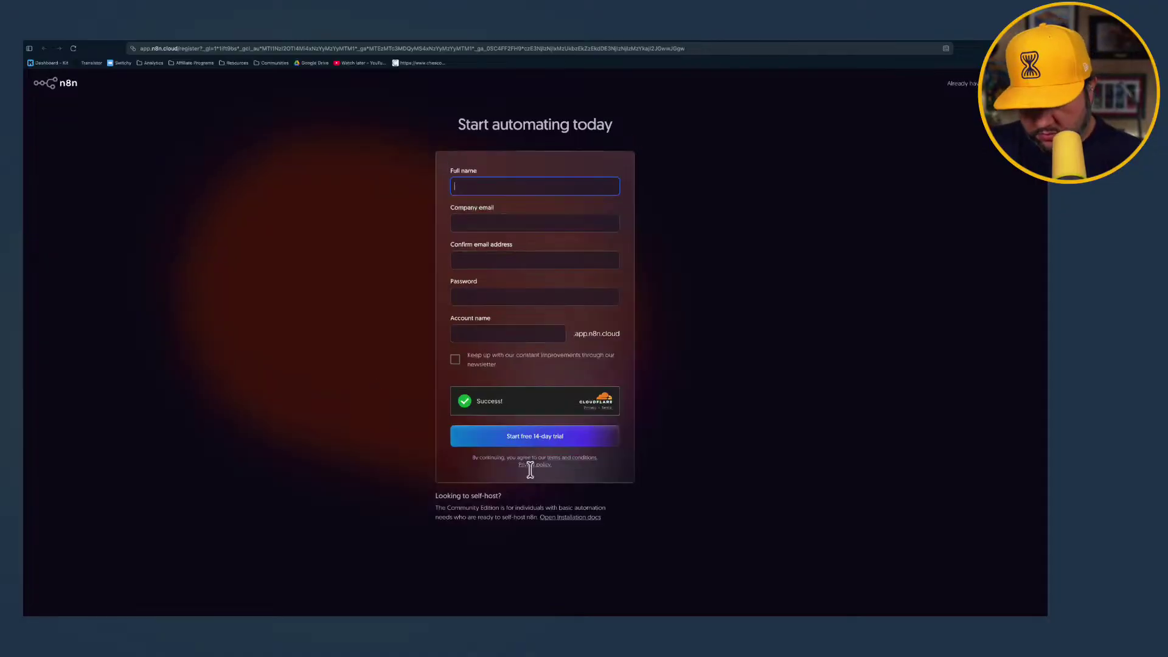
scroll(531, 476, "up", 1)
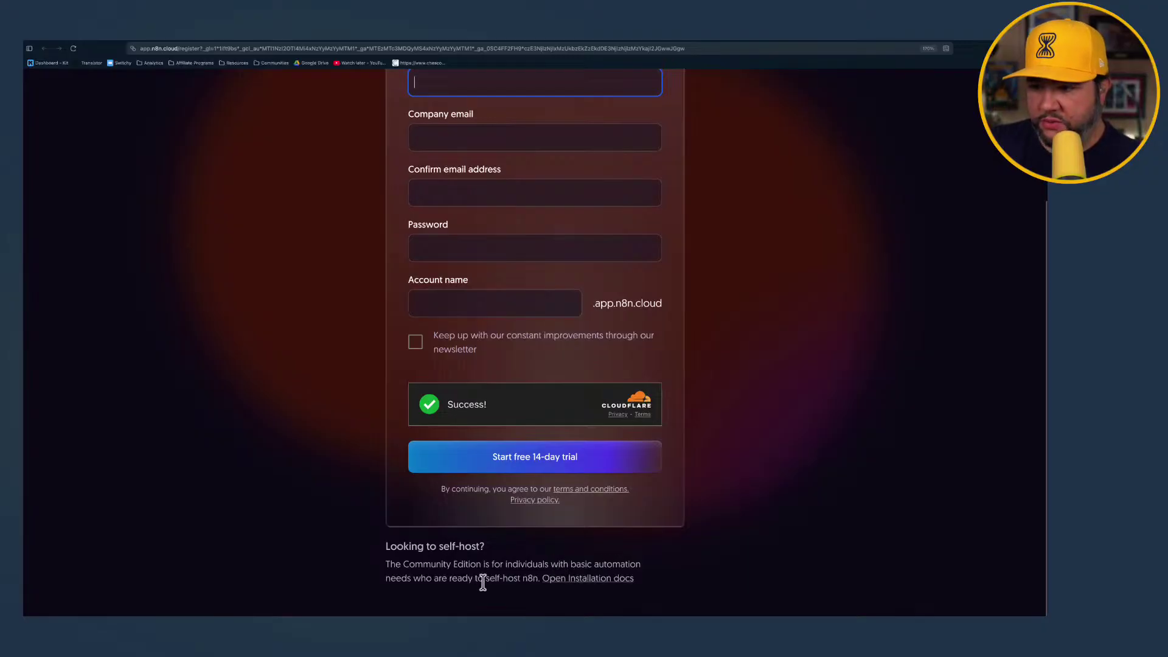
Open the self-hosting installation docs in a new background tab and switch to that tab
right_click(578, 585)
left_click(605, 457)
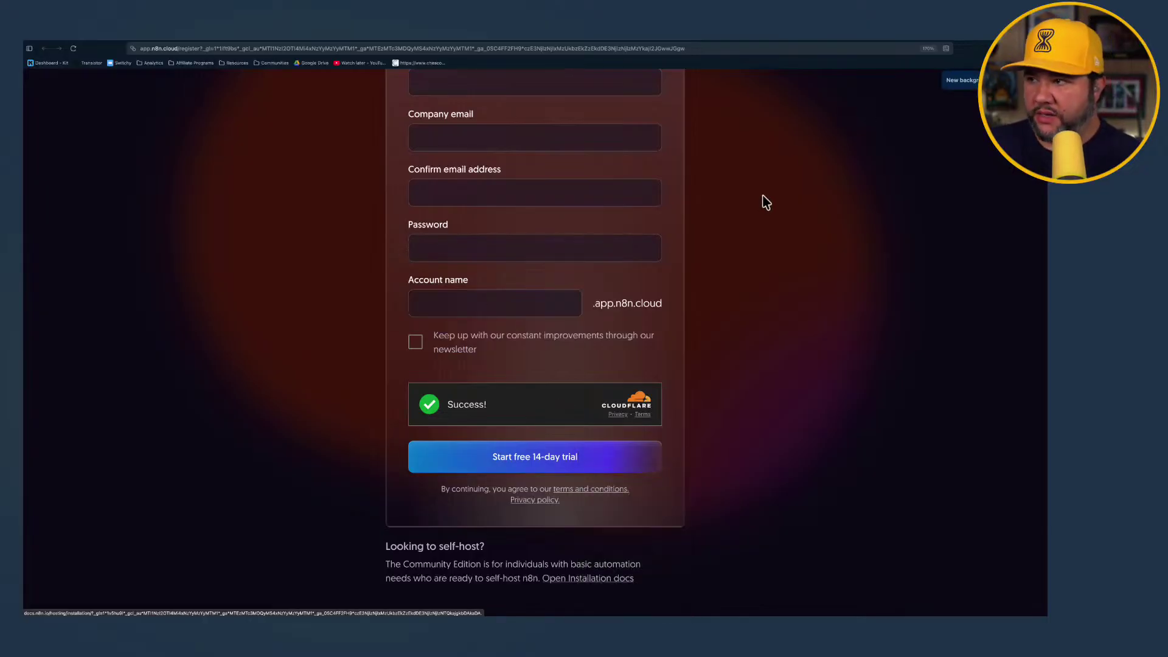
left_click(1022, 80)
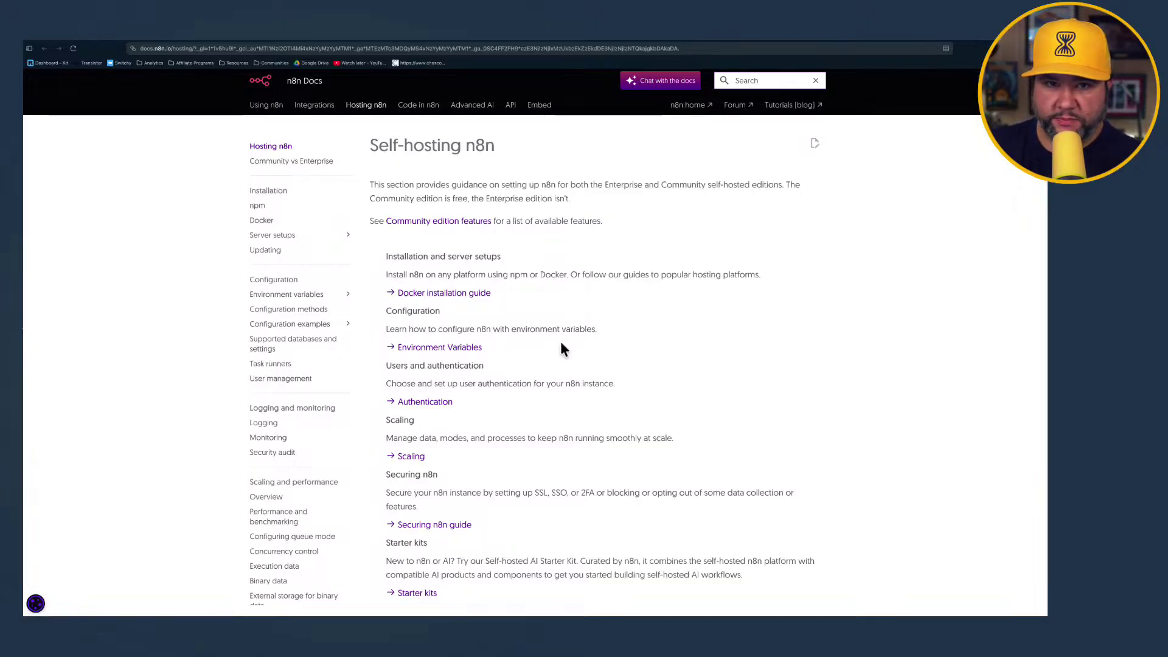
Show the browser's tab sidebar and read the Self-hosting n8n docs page through the self-hosting knowledge prerequisites
scroll(562, 347, "down", 3)
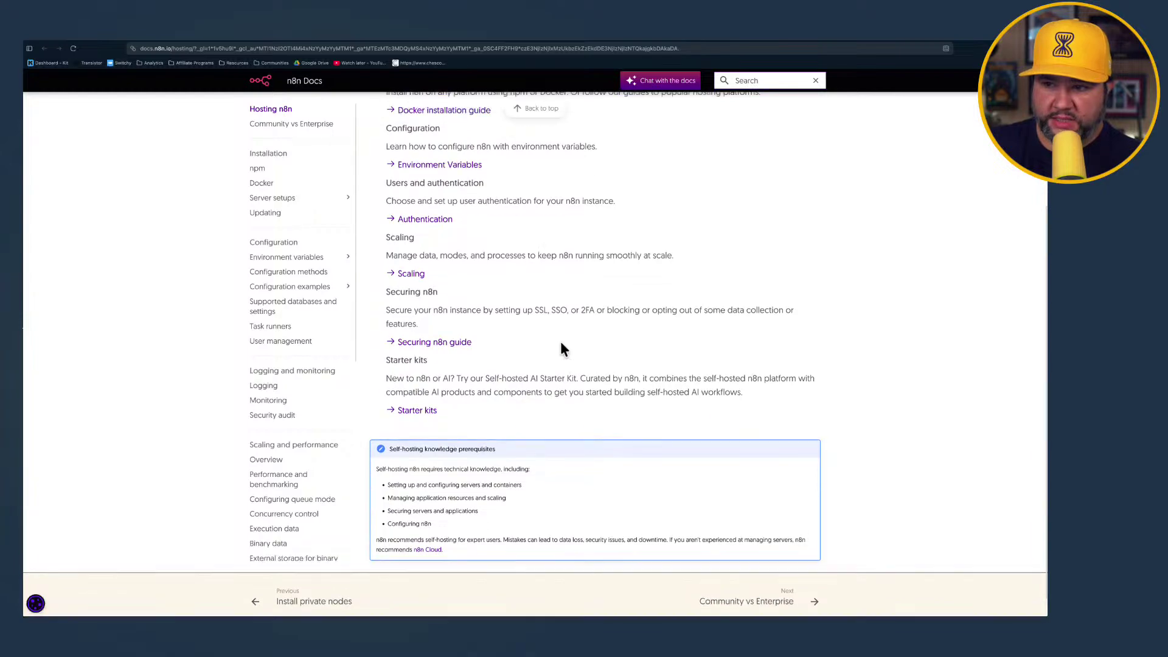
scroll(561, 343, "up", 3)
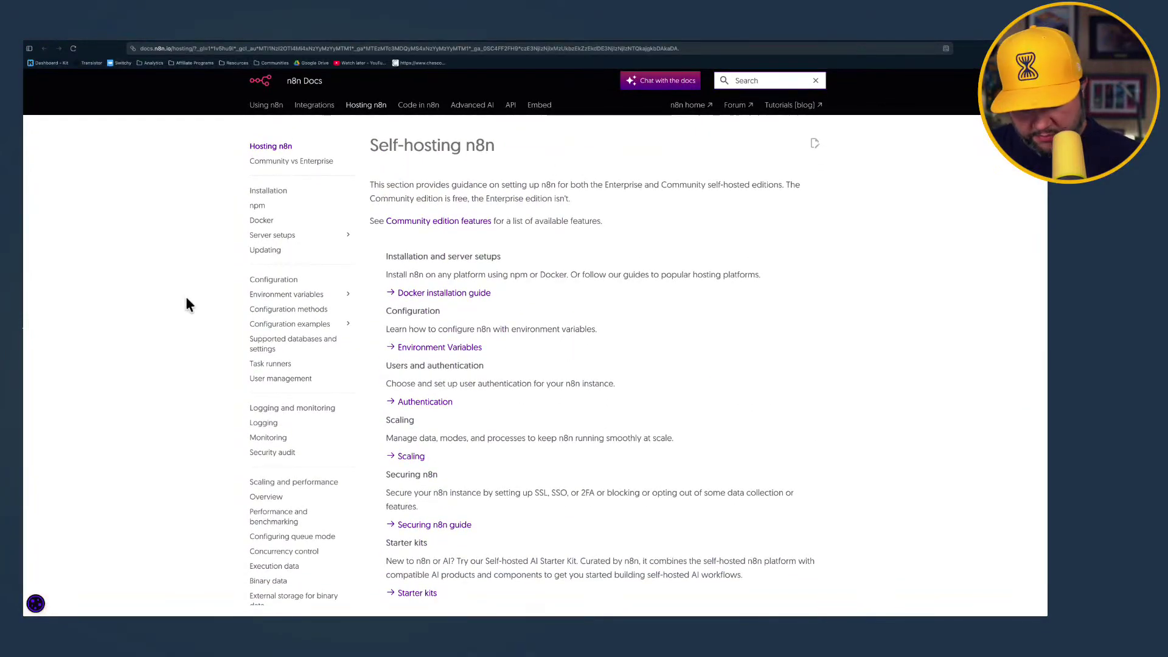
left_click(29, 48)
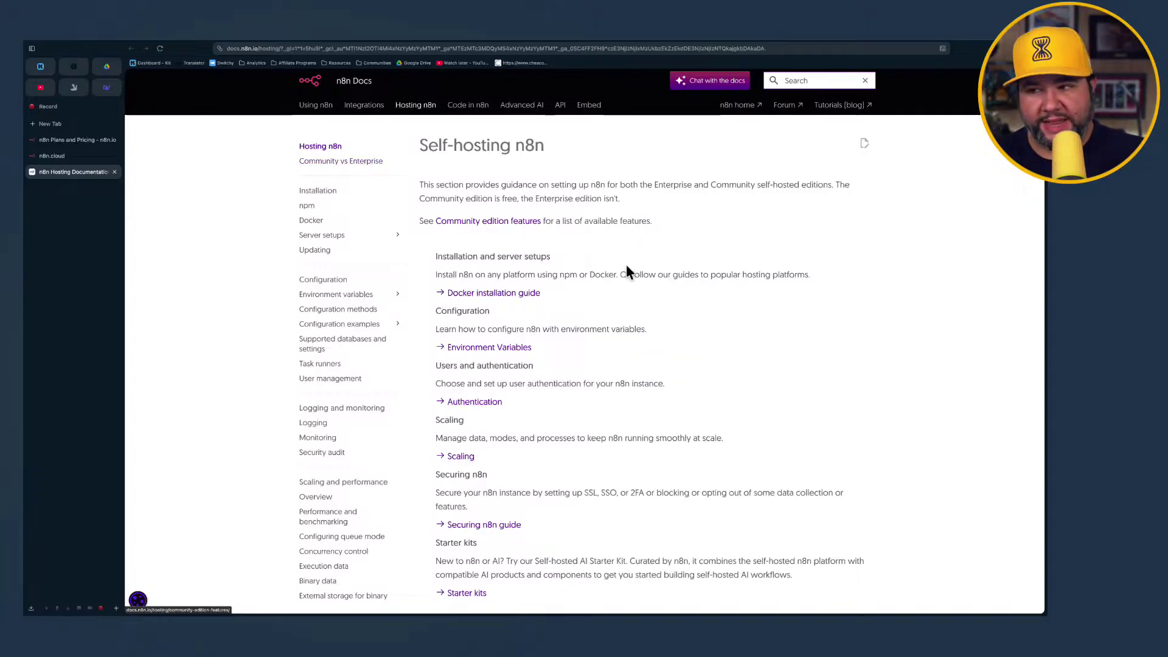
scroll(593, 387, "down", 2)
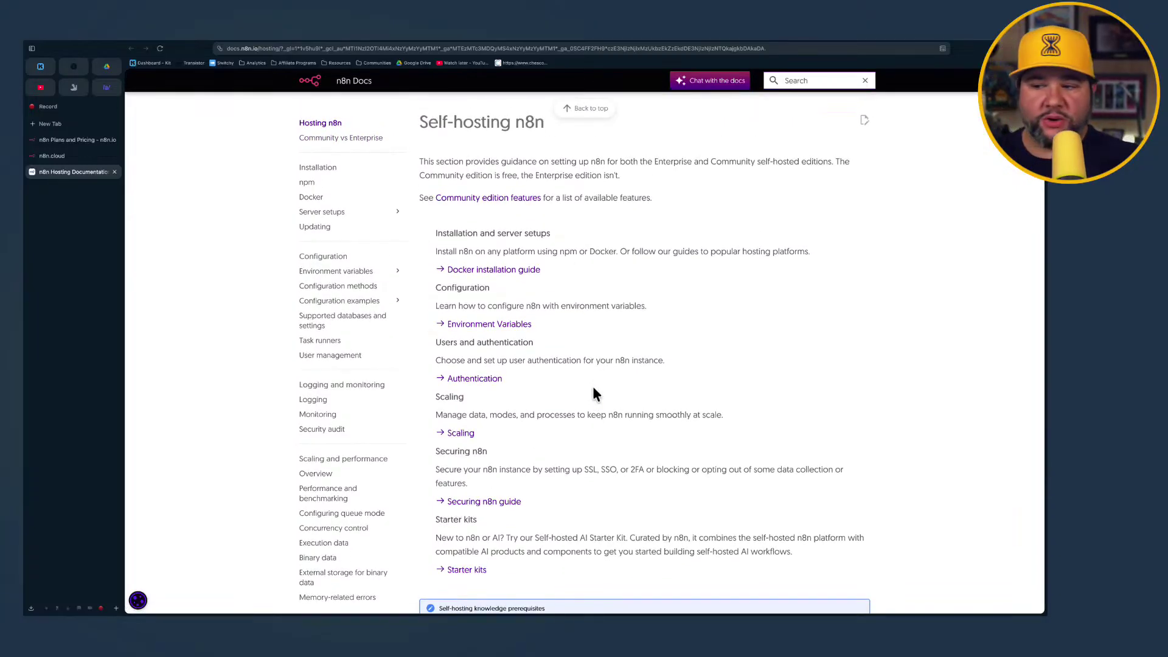
scroll(593, 394, "down", 3)
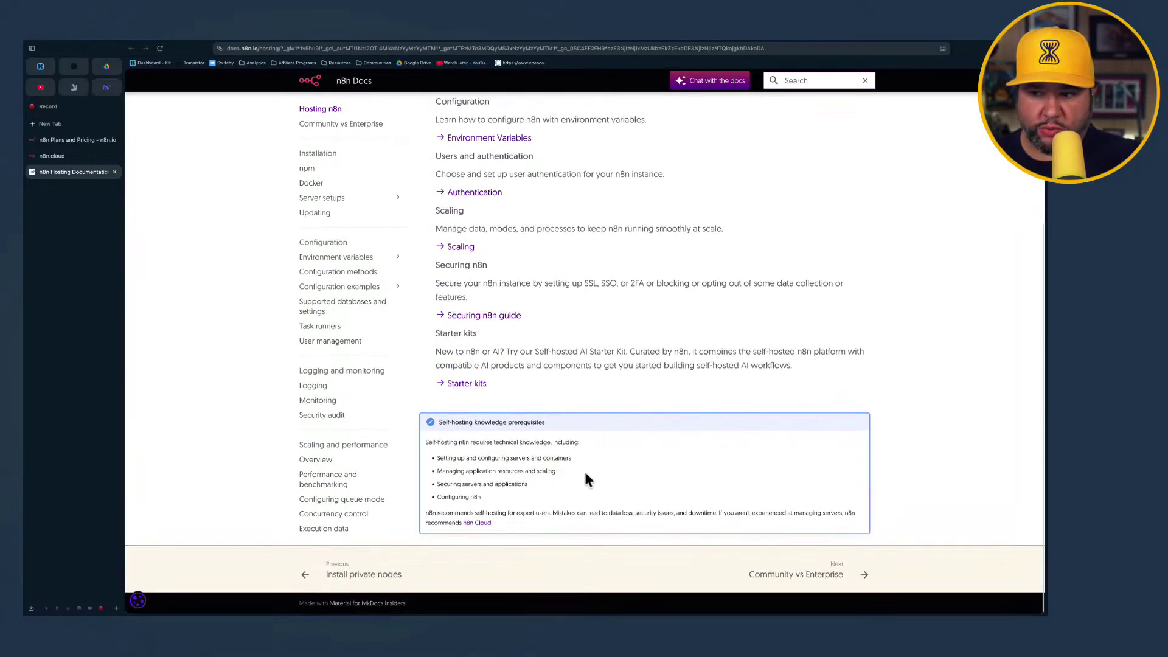
scroll(573, 408, "up", 4)
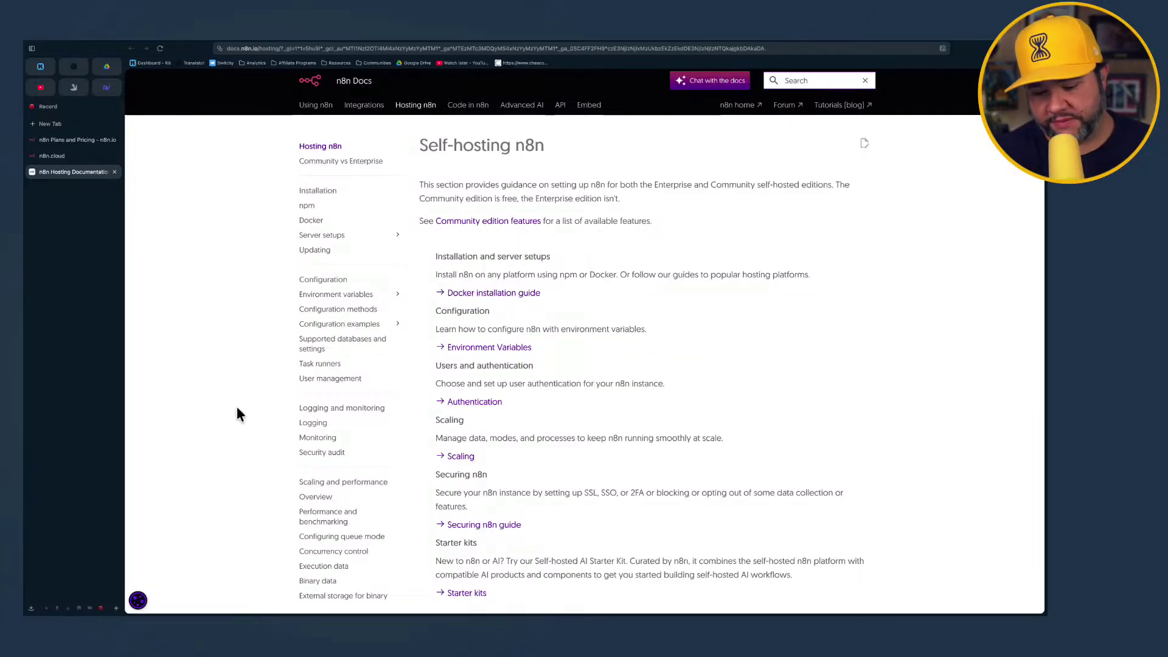
Return to the open n8n Plans and Pricing tab
left_click(83, 155)
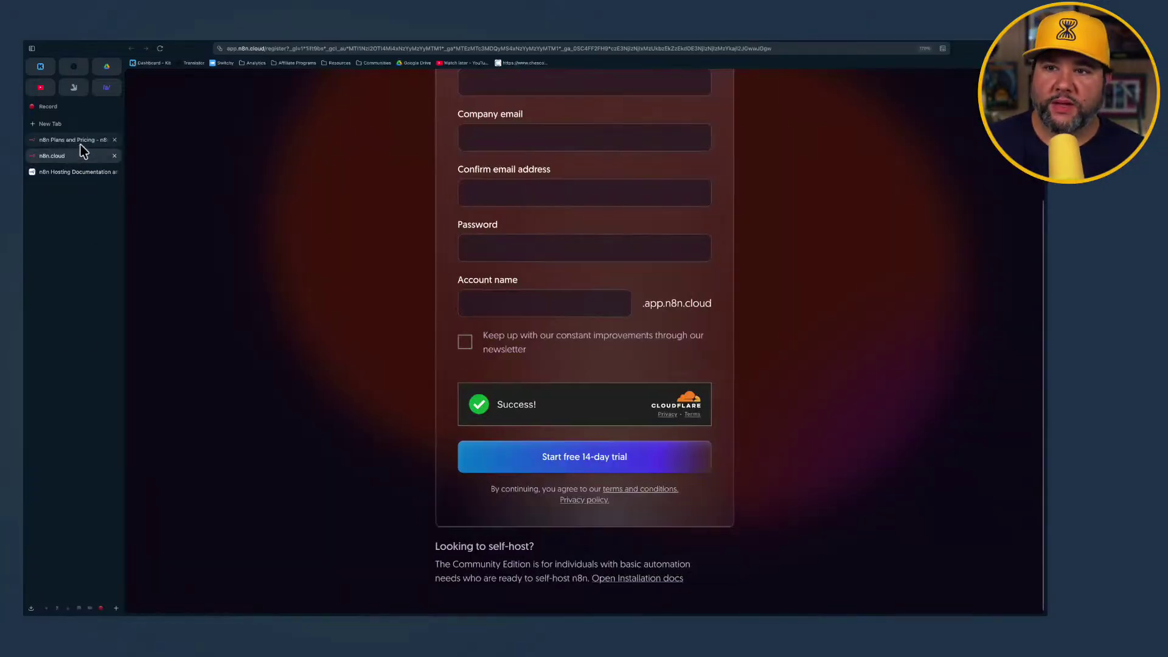
left_click(81, 141)
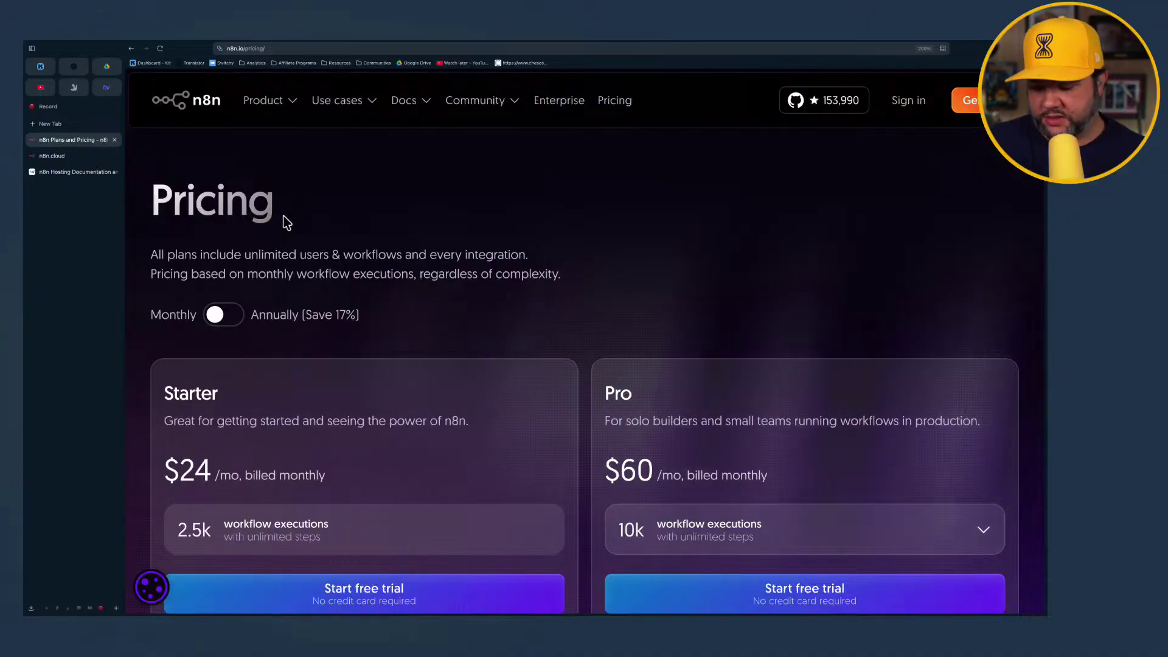
Adjust the pricing page zoom so that all four plans fit side by side
key("super+0")
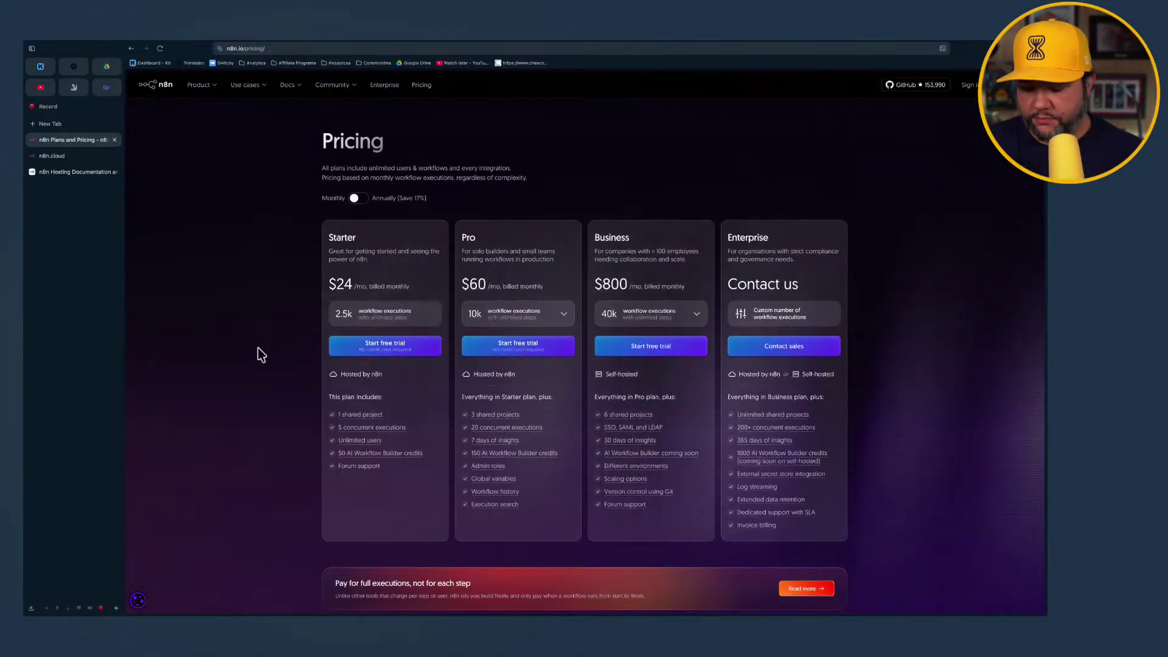
key("super+equal")
key("super+equal")
key("super+equal")
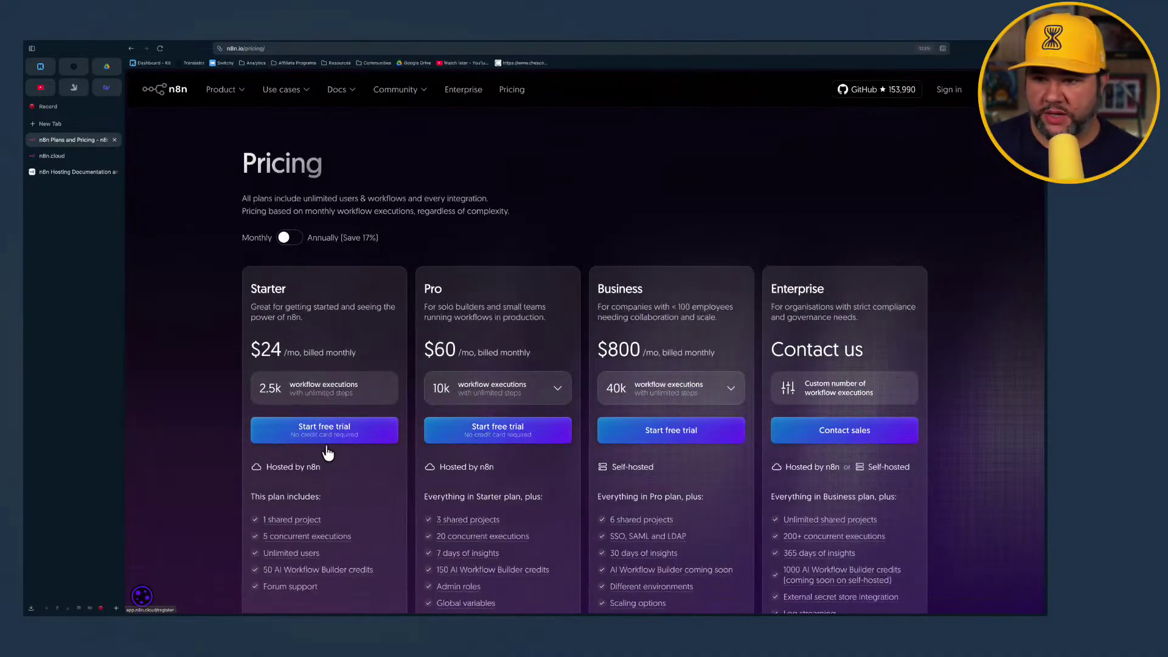
Open n8n's Integrations page and look through its categories and most popular integrations
mouse_move(234, 87)
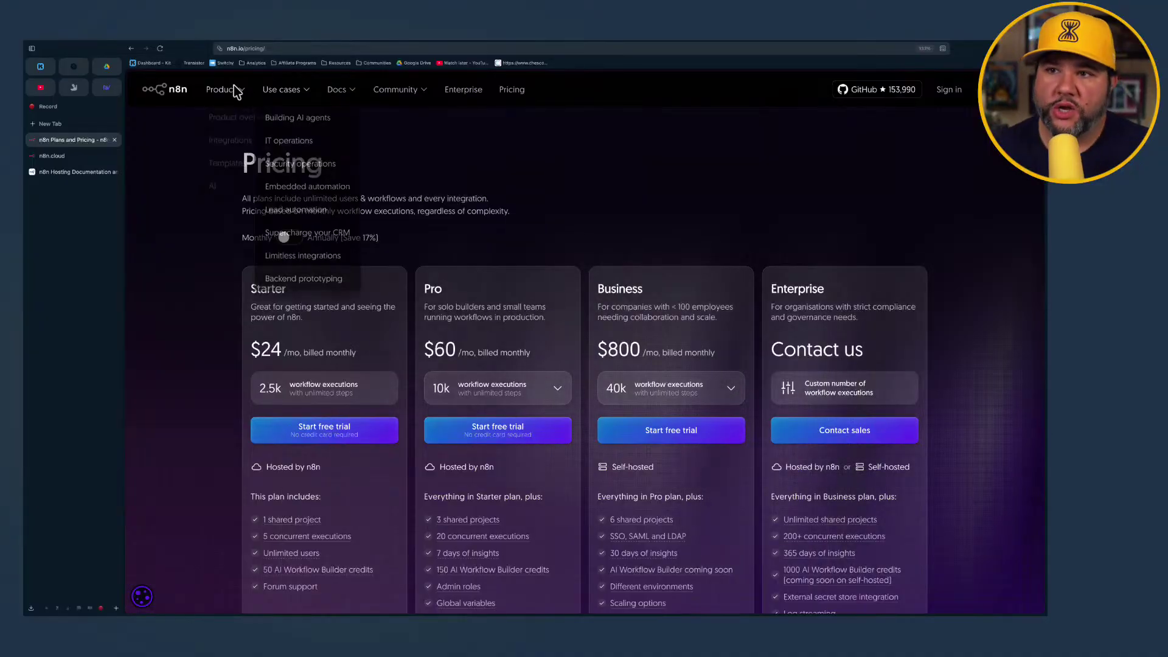
left_click(238, 146)
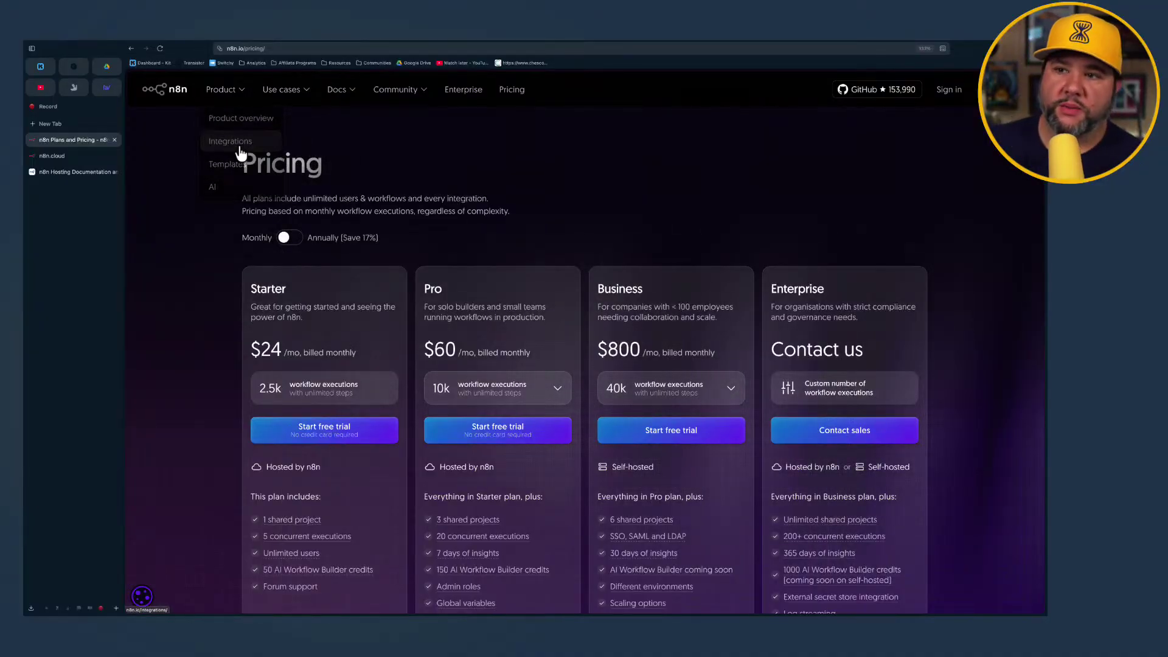
scroll(249, 332, "down", 1)
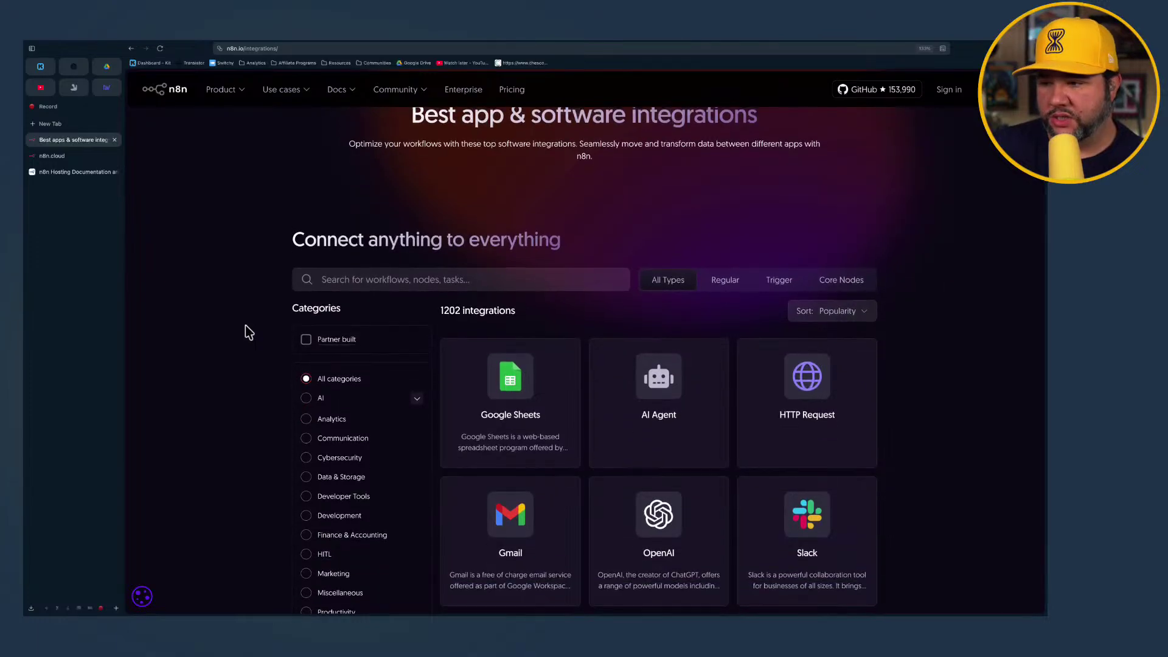
scroll(249, 332, "down", 2)
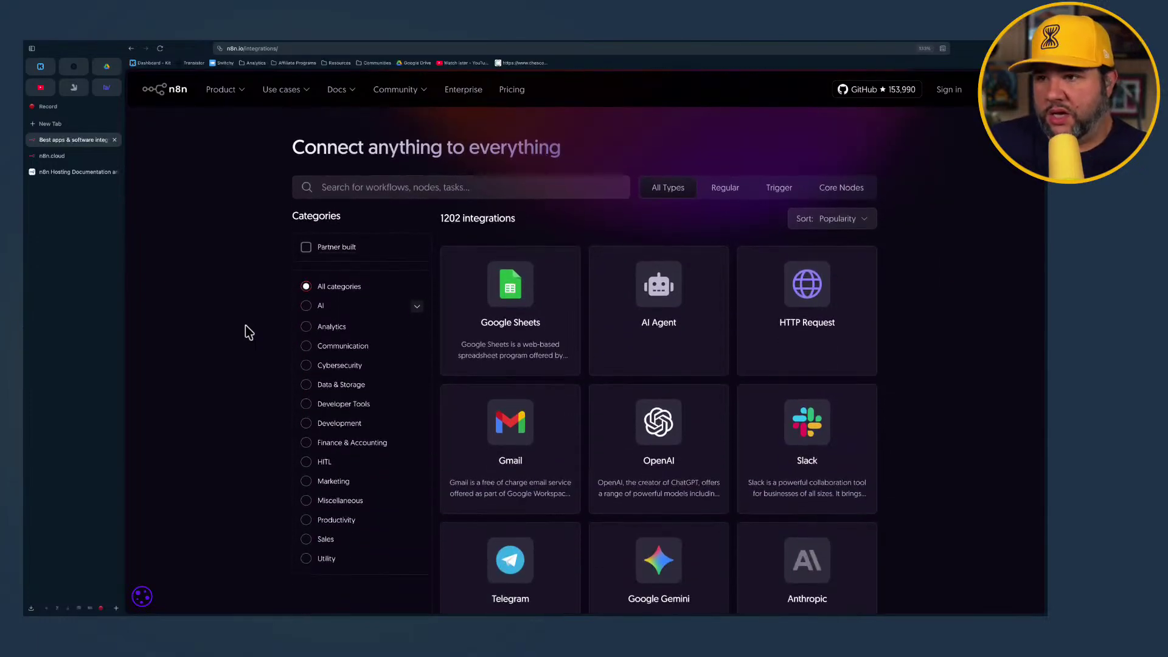
scroll(249, 332, "down", 1)
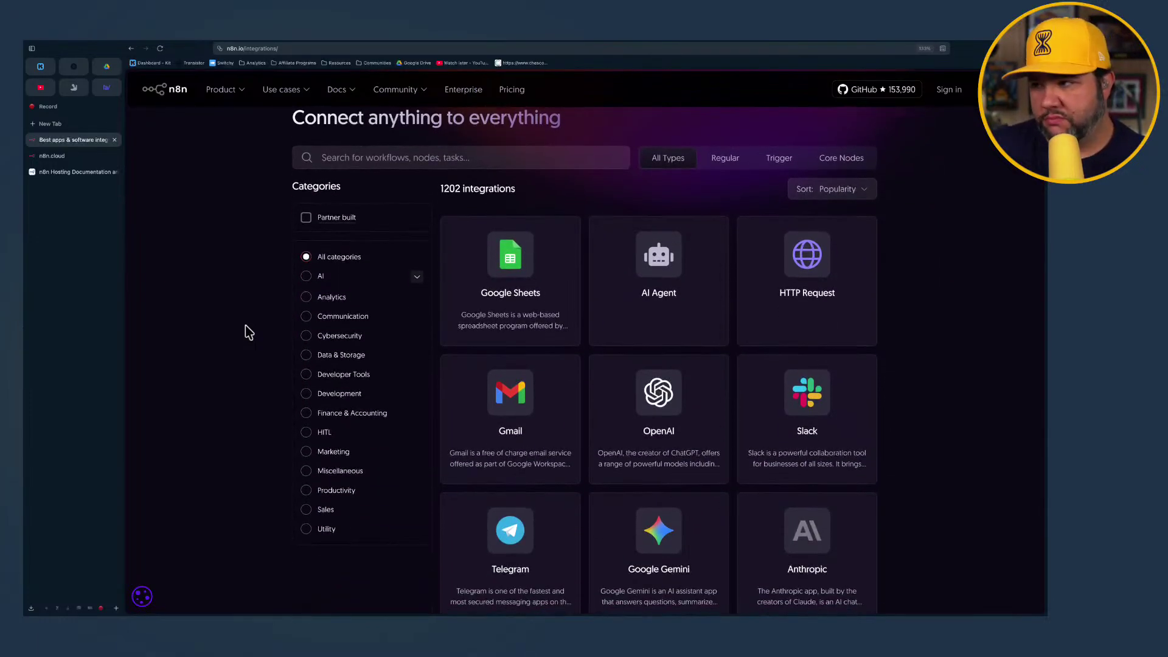
scroll(248, 332, "down", 1)
scroll(249, 332, "up", 2)
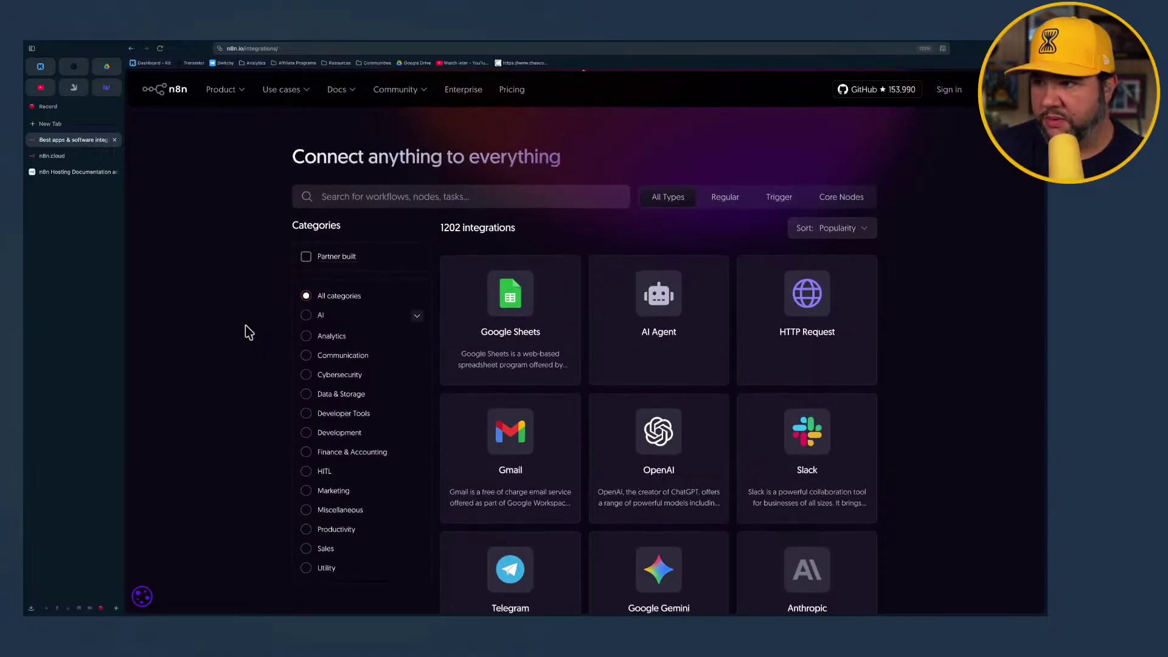
Search the n8n integrations for "you" and open the YouTube integration page
left_click_drag(437, 223, 452, 229)
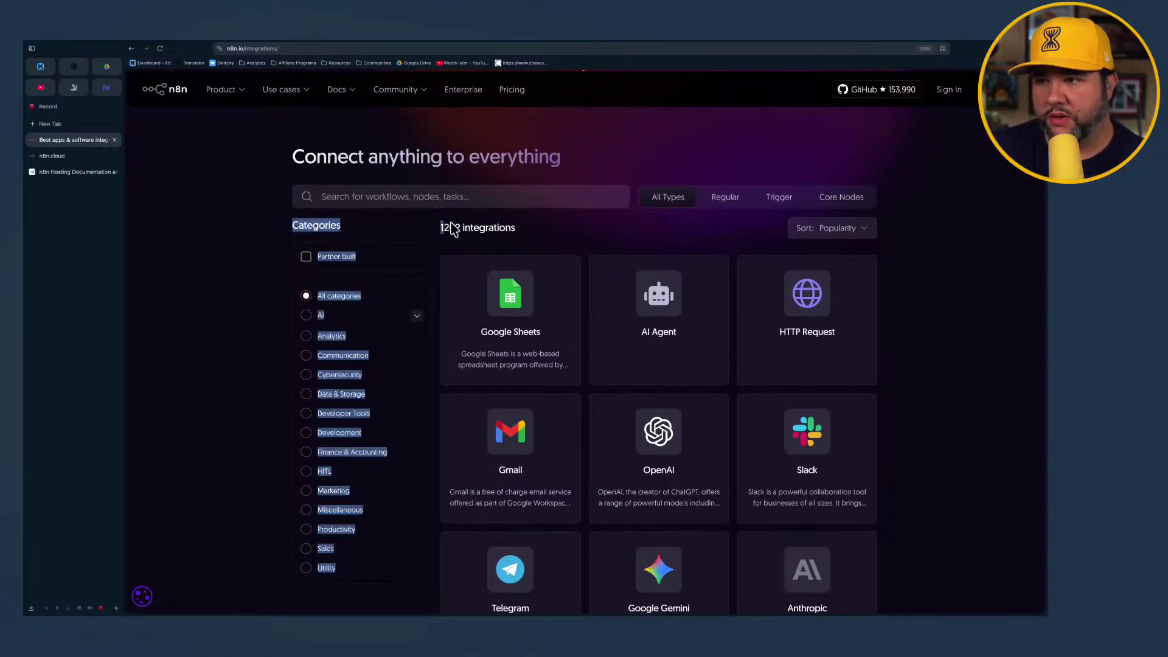
left_click(455, 222)
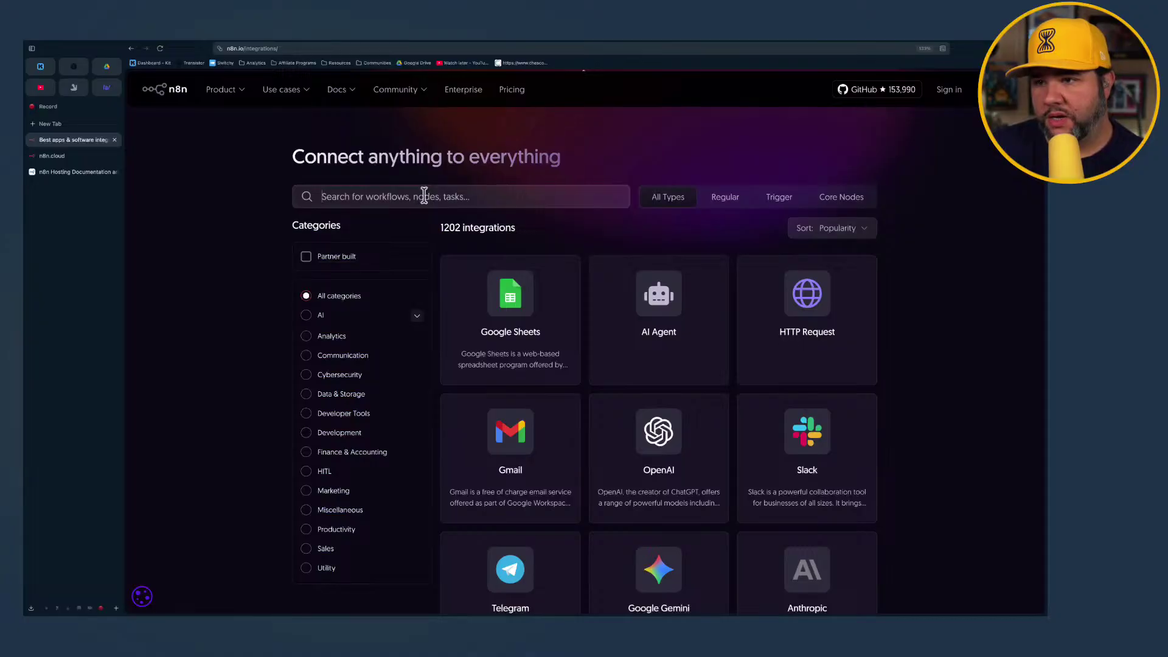
type("you")
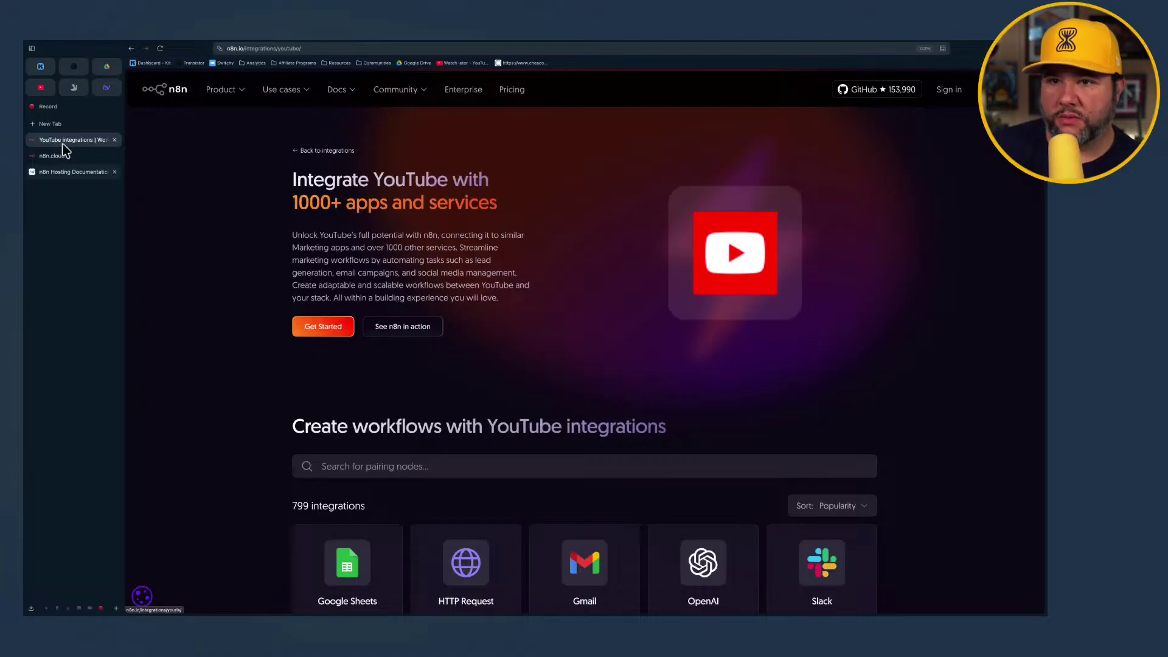
Open the Zapier home dashboard at zapier.com/app/home in a new browser tab
left_click(54, 124)
type("zapier.com/")
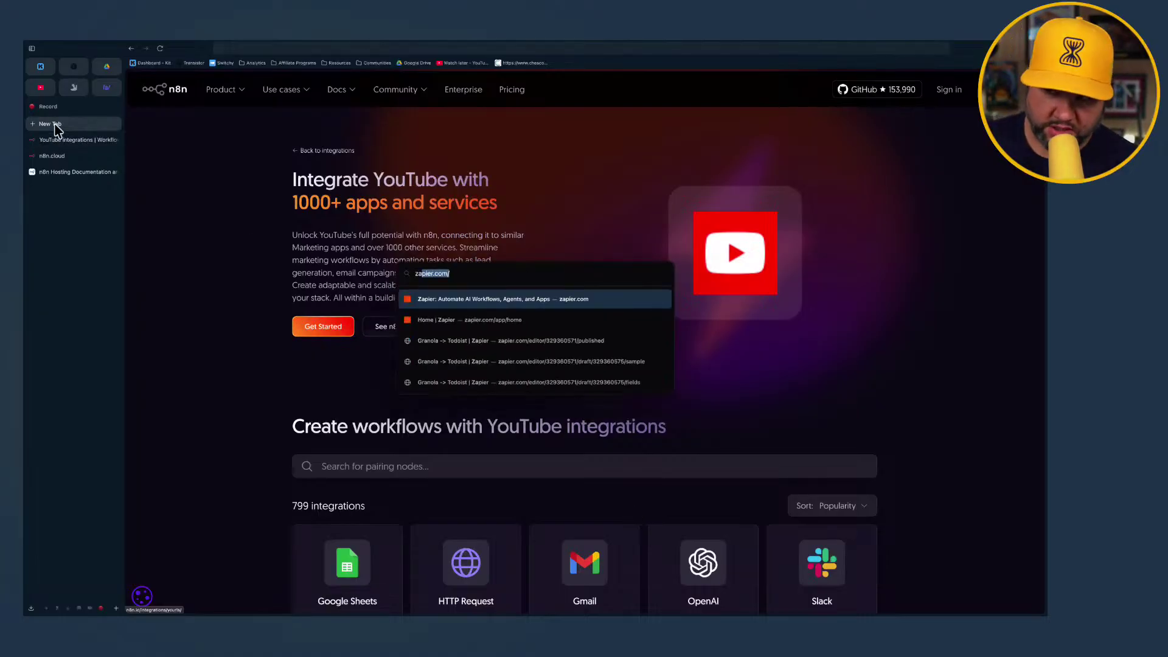
key("Down")
key("Return")
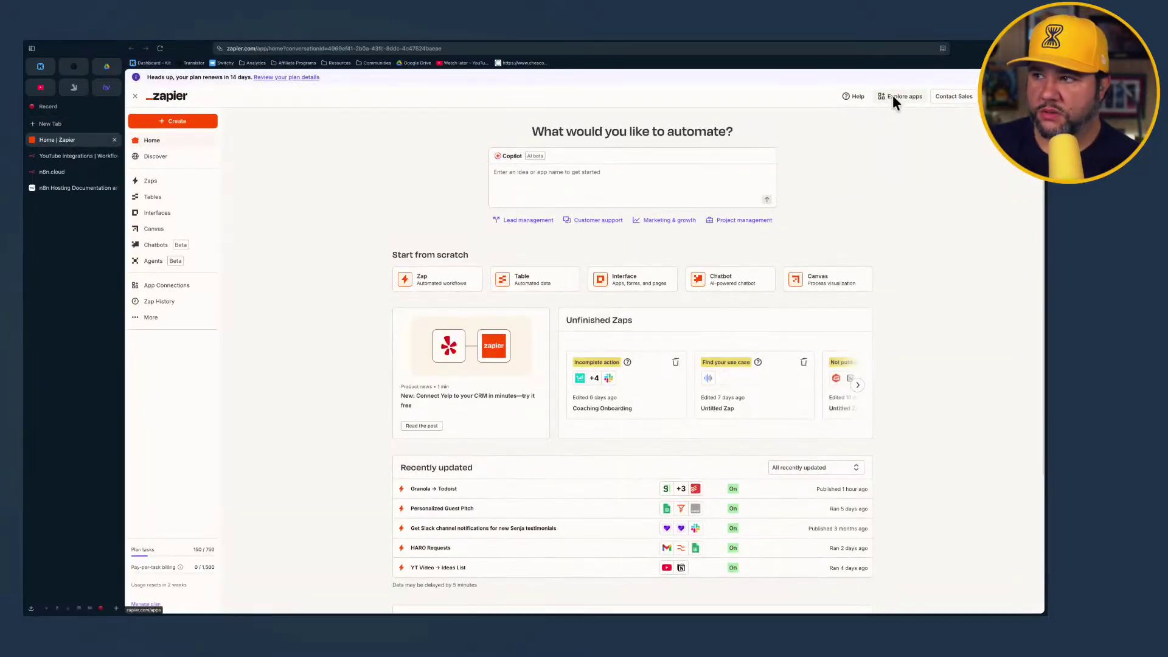
Open Zapier's app directory and search its connections for "yourls"
left_click(895, 101)
left_click(503, 228)
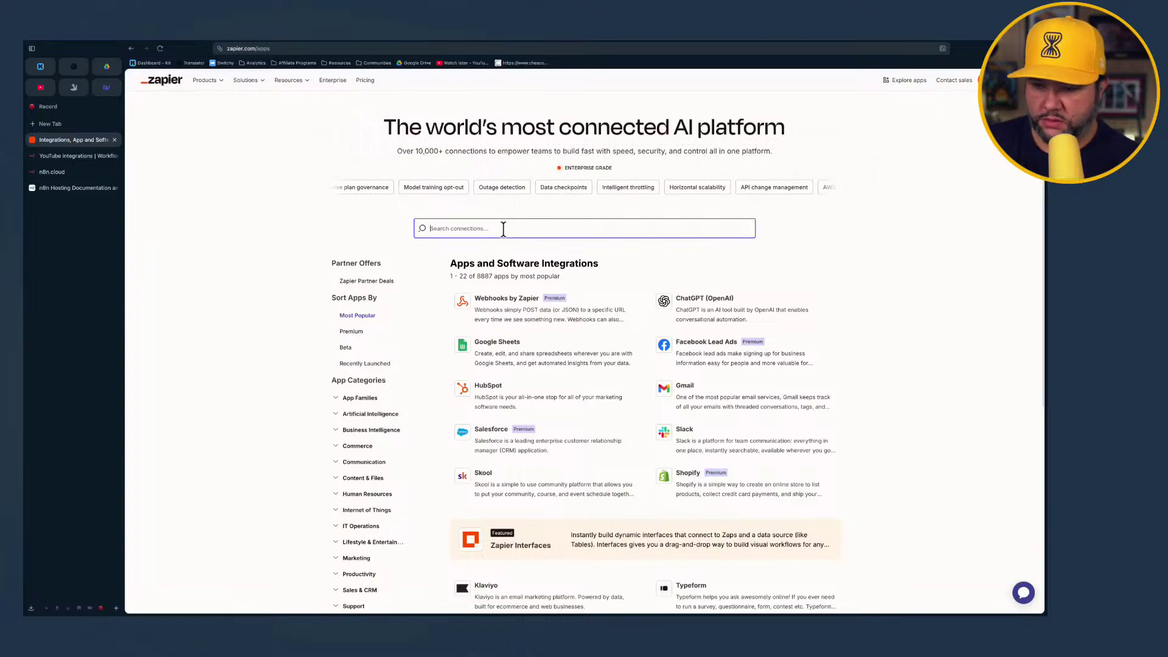
type("yourl")
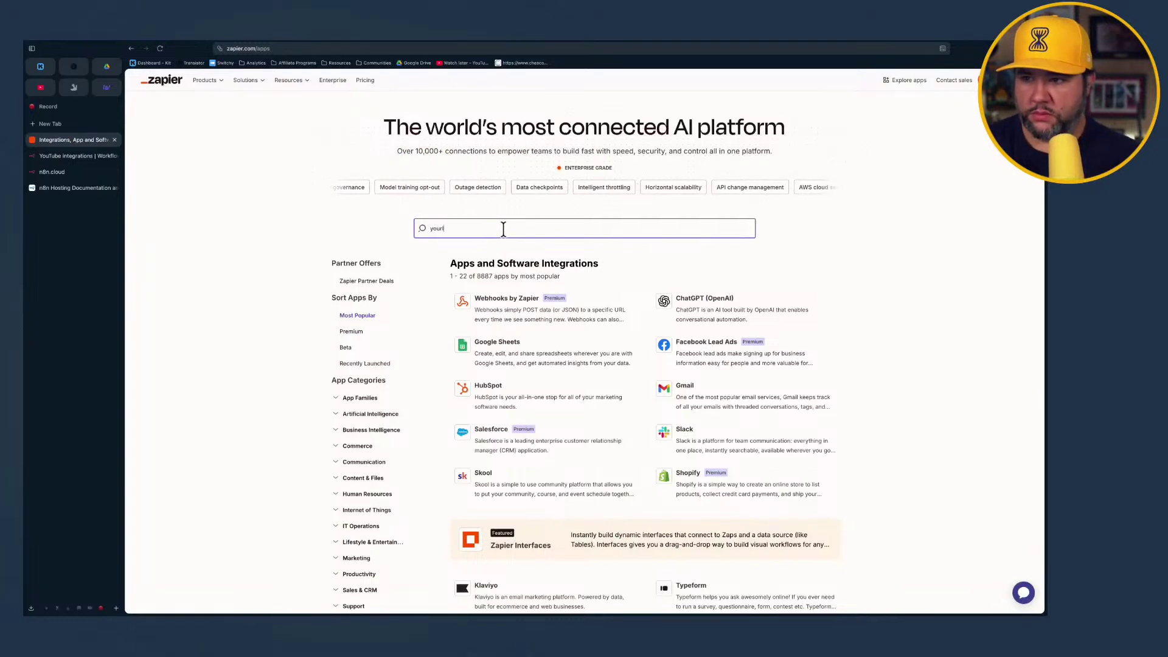
type("s")
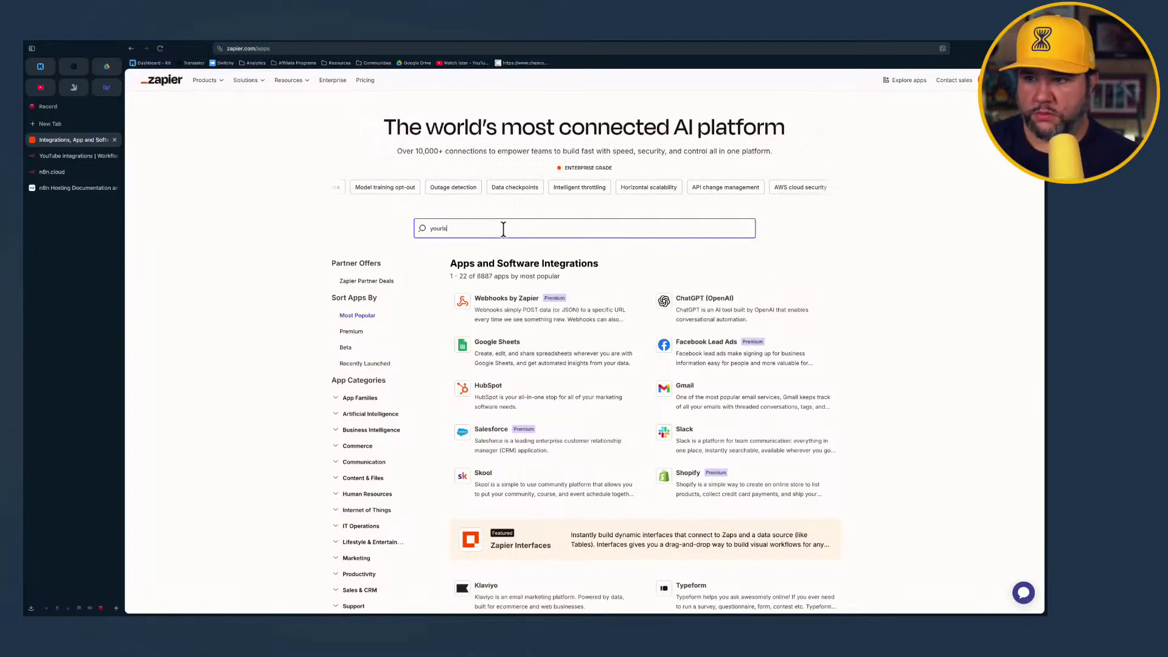
Return to the n8n YouTube integrations tab and review its pairing apps, documentation links and popular workflows
left_click(71, 157)
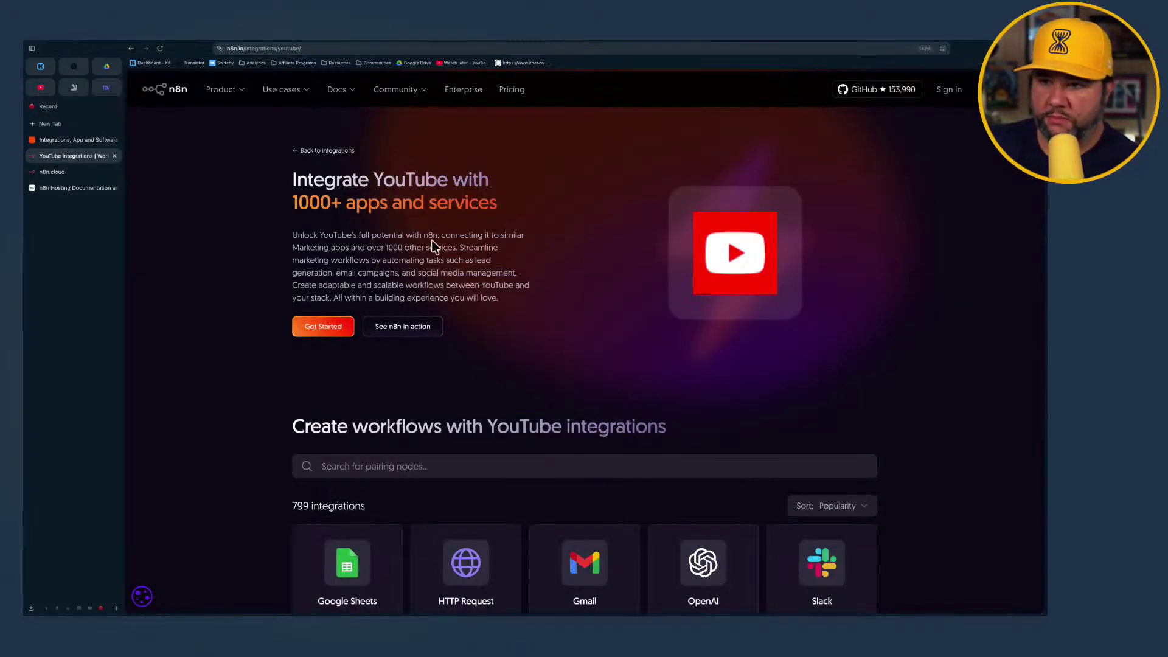
scroll(434, 247, "down", 4)
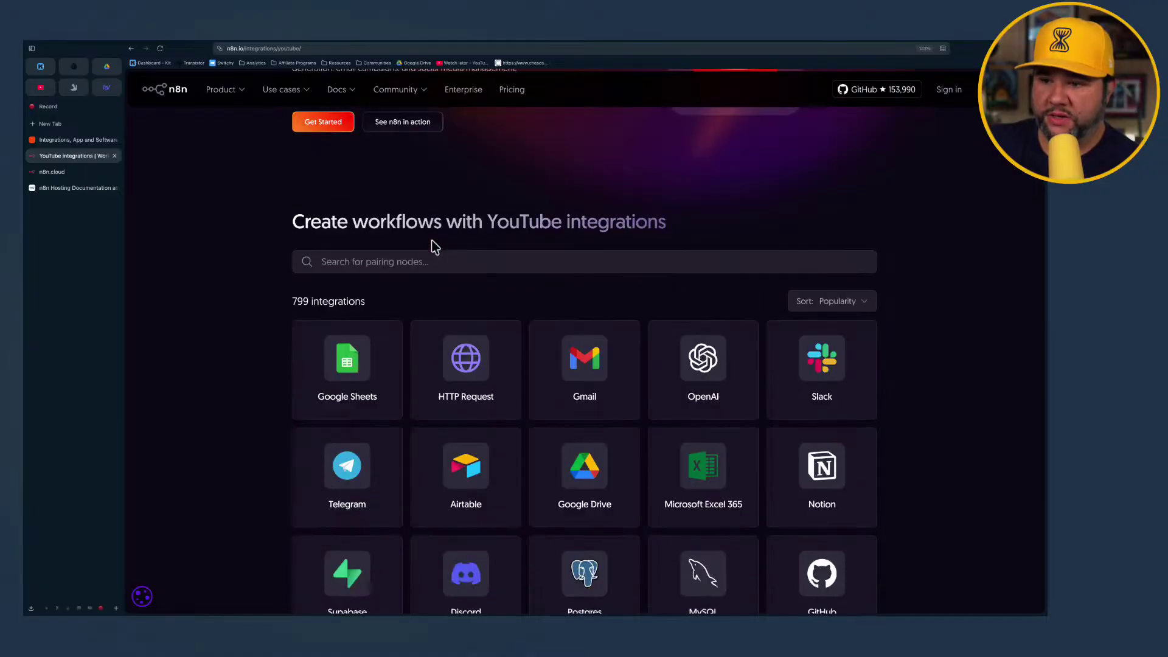
scroll(434, 246, "down", 9)
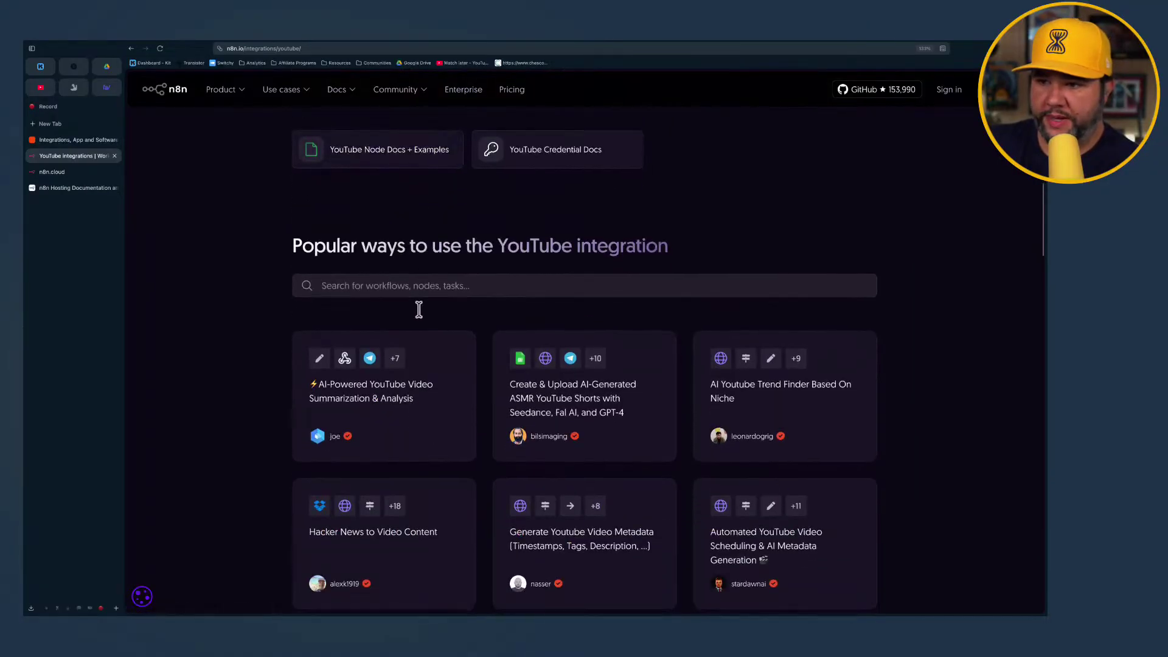
scroll(419, 309, "up", 6)
Open the Webflow Trigger integration page and review its popular workflows and documentation links
left_click(421, 312)
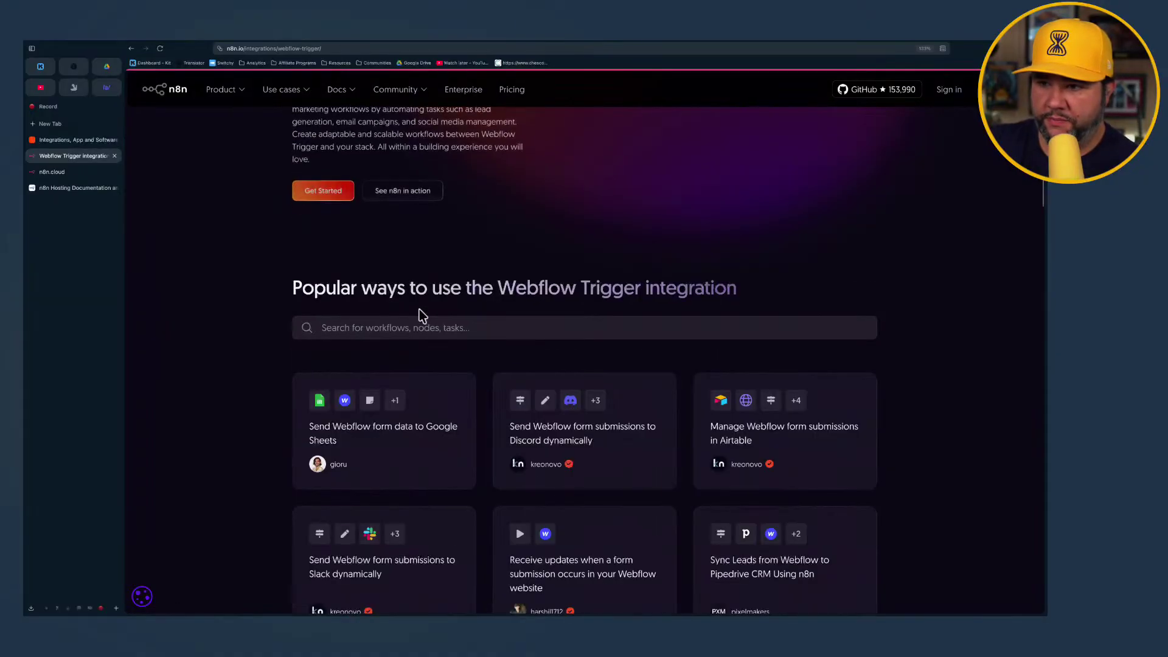
scroll(419, 309, "down", 5)
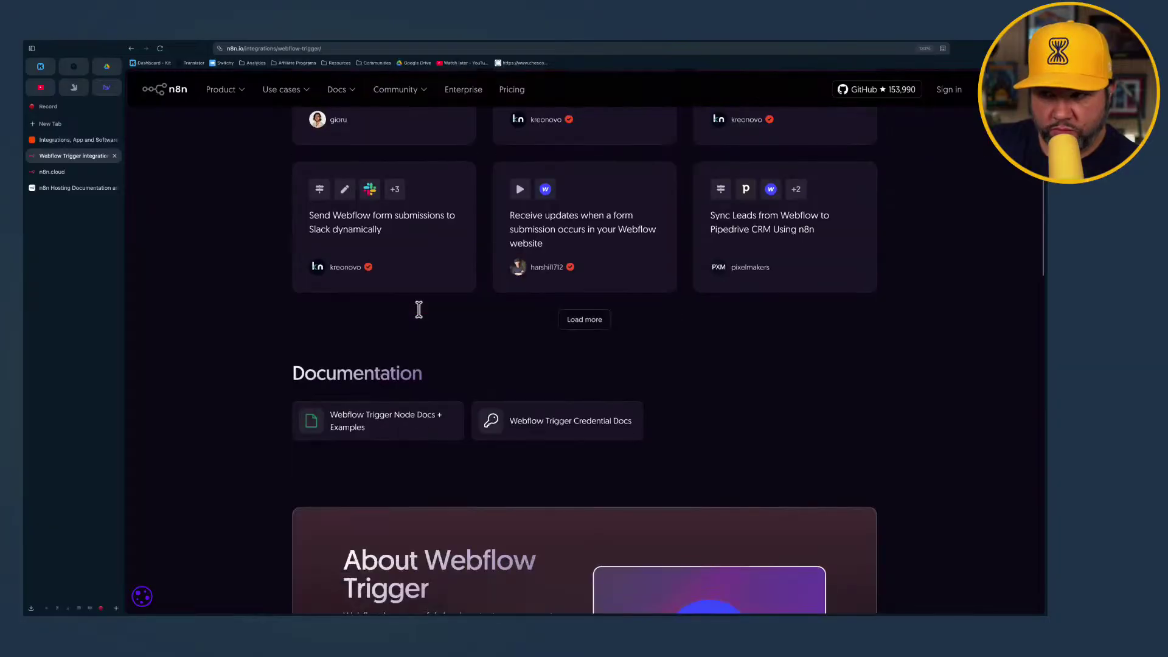
scroll(419, 312, "up", 9)
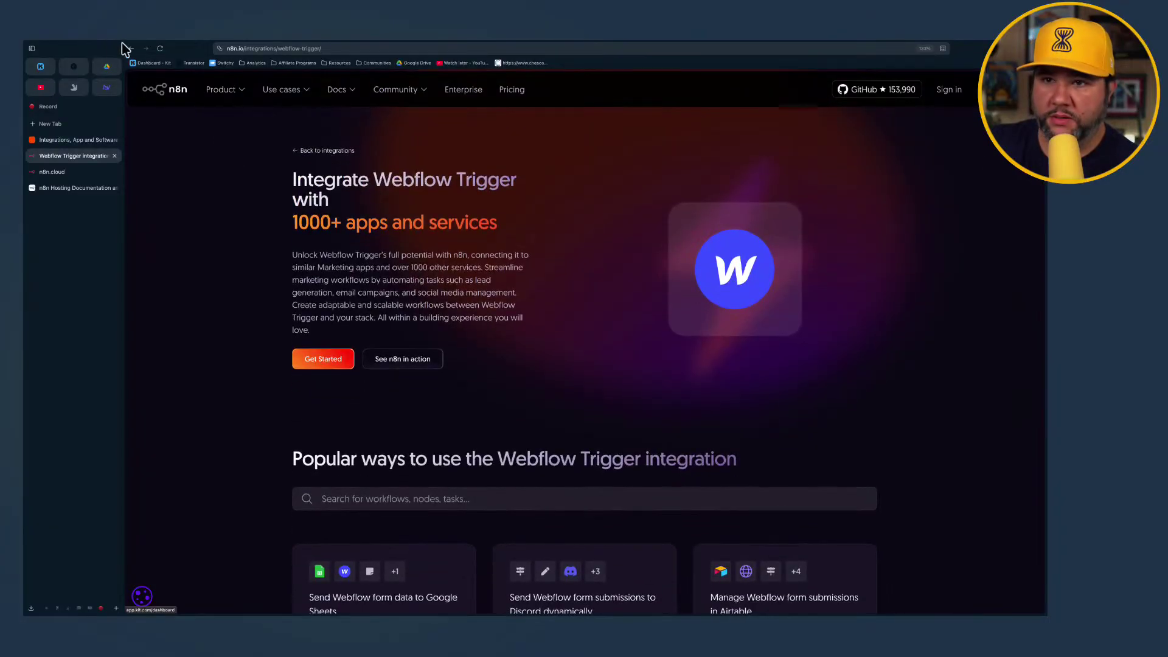
Go back to the integrations results for "you" and reopen the YouTube integration page
left_click(131, 48)
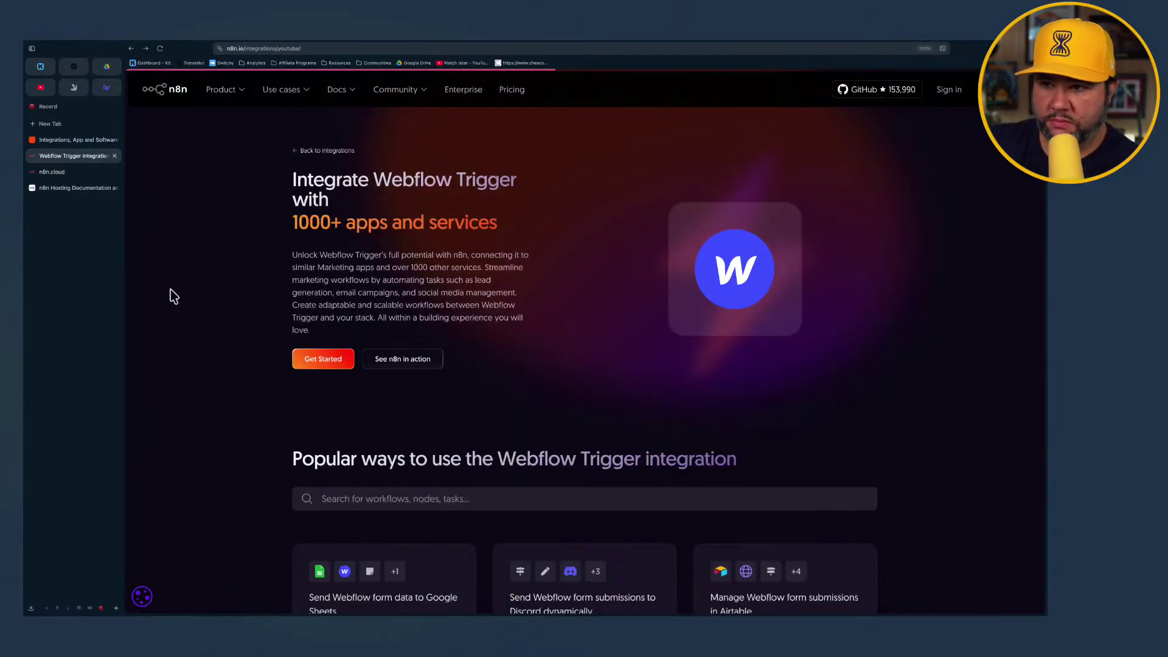
left_click(130, 49)
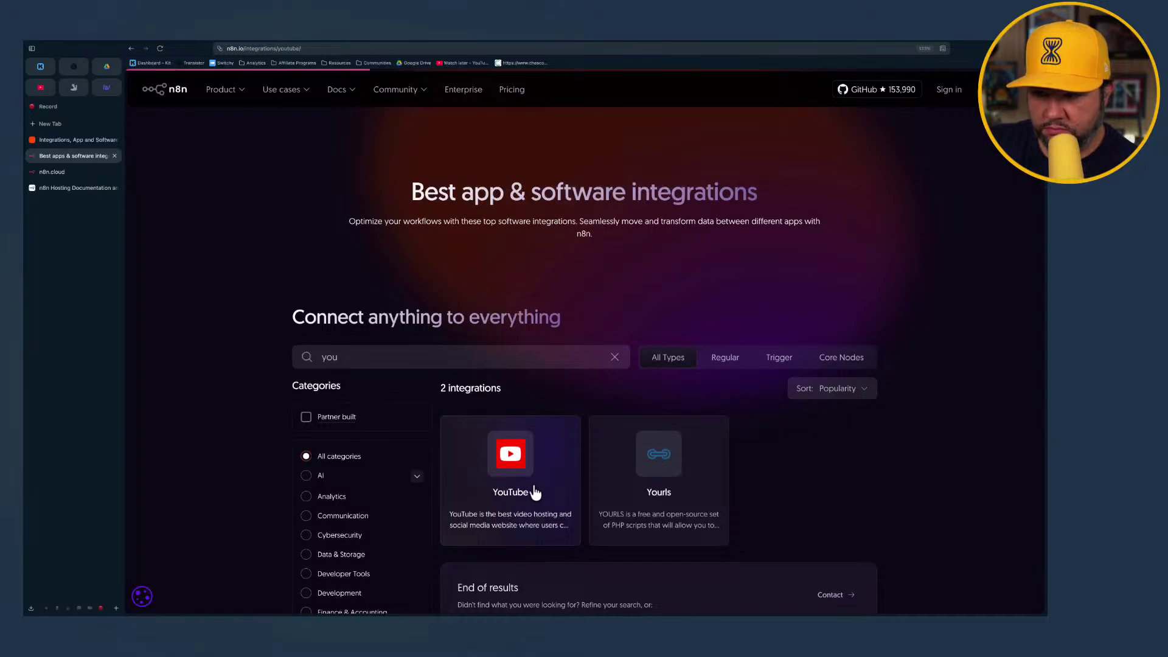
Read the YouTube integration page from its pairing apps and popular workflows through the FAQ, community help and testimonials
scroll(183, 410, "down", 10)
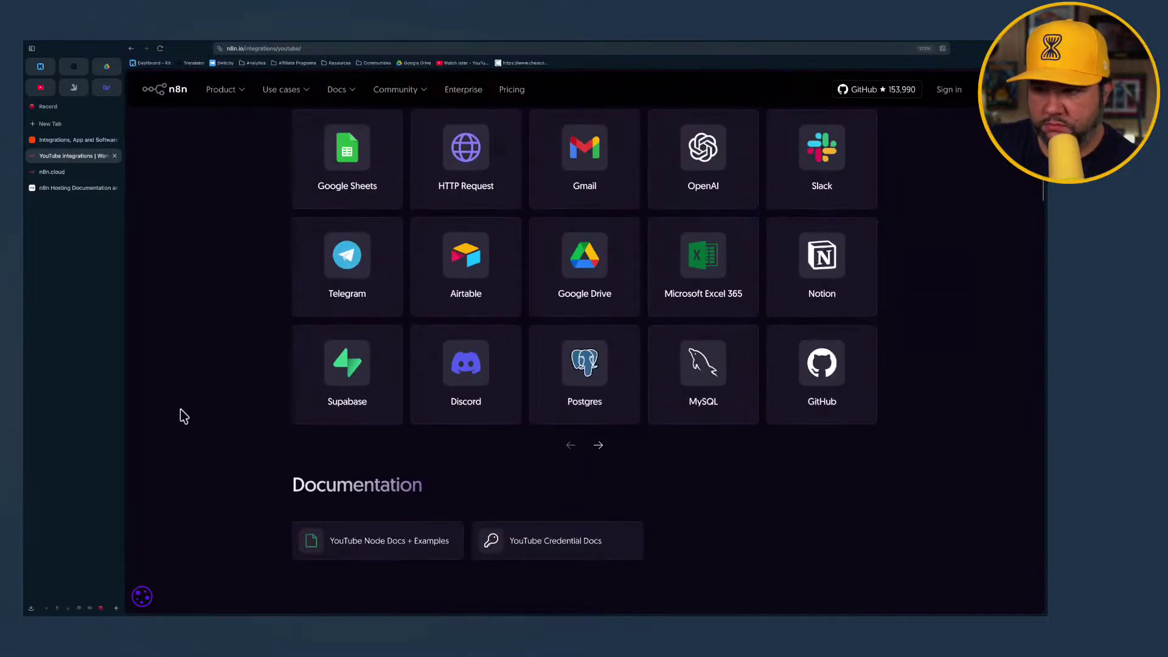
scroll(183, 416, "down", 10)
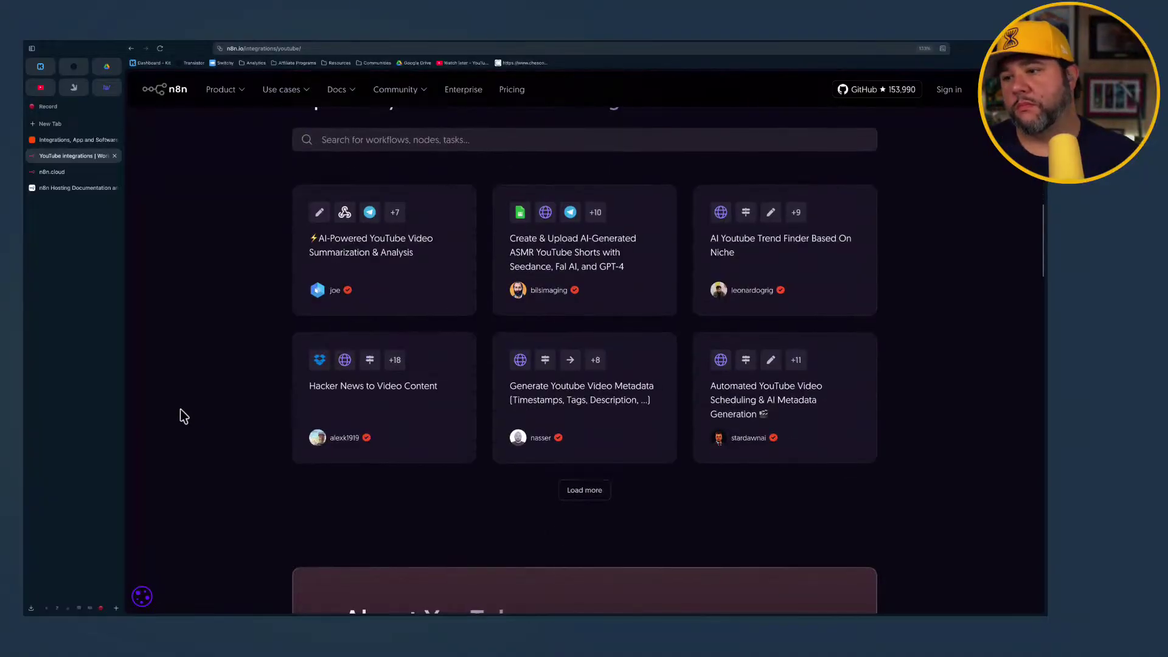
scroll(182, 417, "up", 5)
scroll(183, 416, "down", 6)
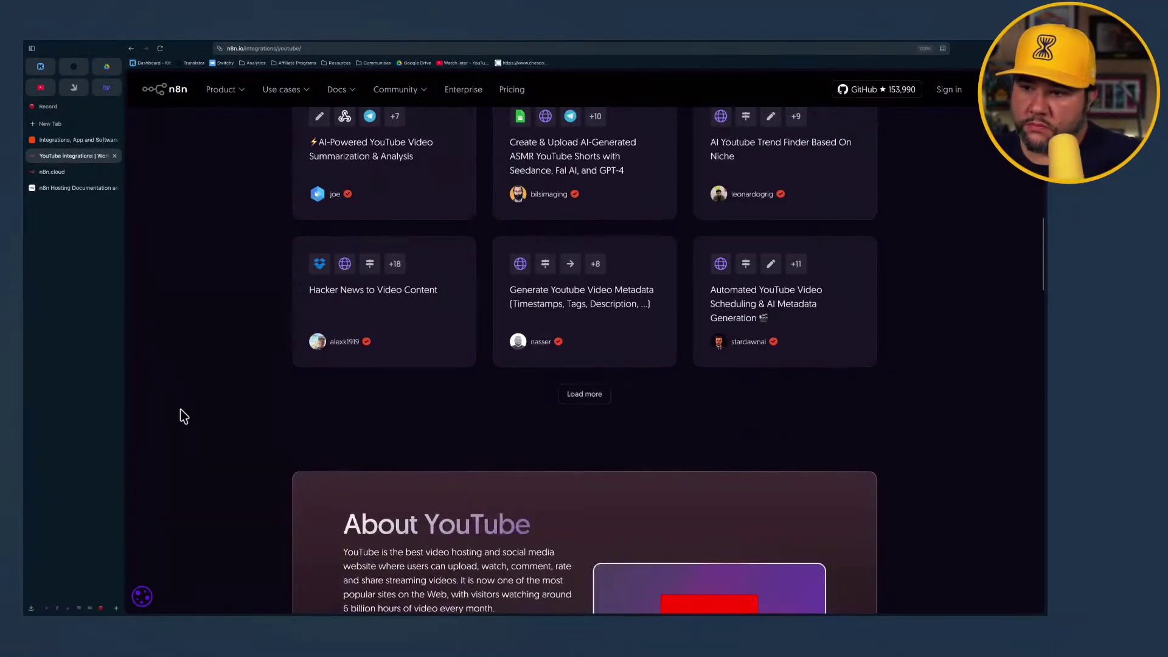
scroll(183, 416, "down", 15)
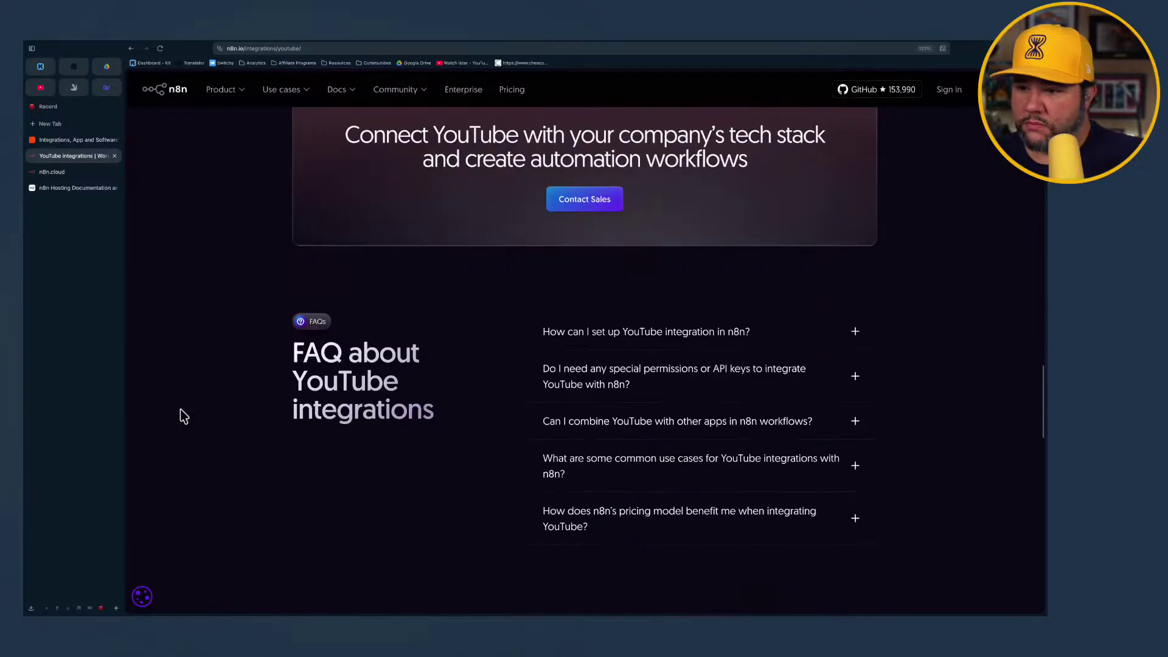
scroll(184, 416, "down", 8)
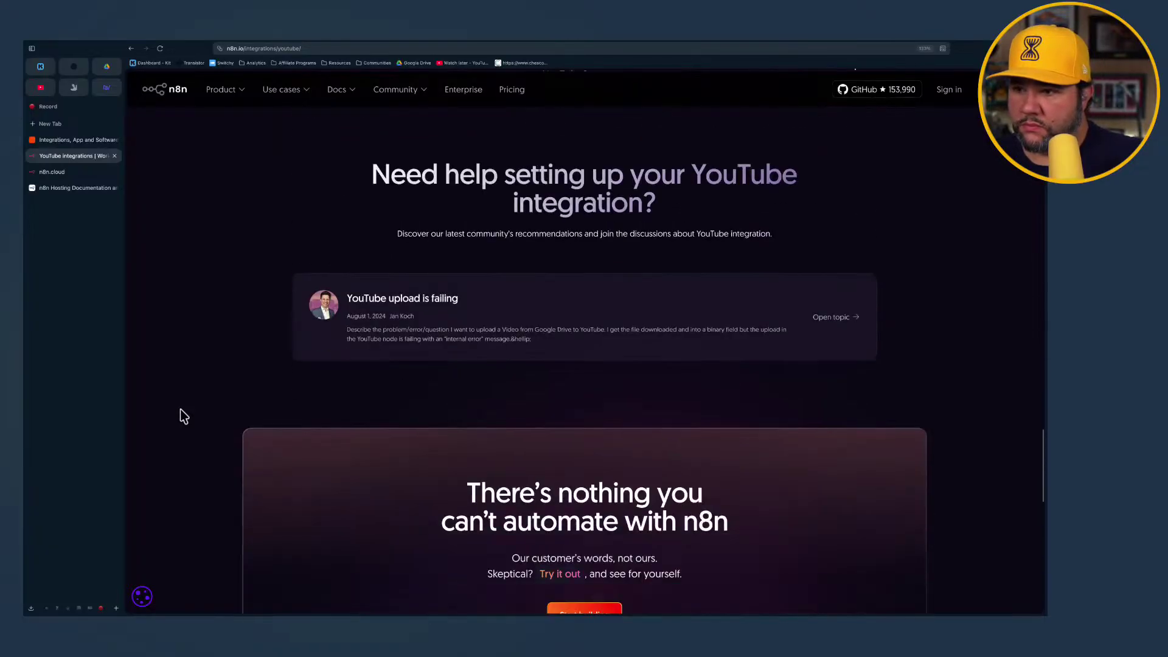
scroll(184, 416, "down", 3)
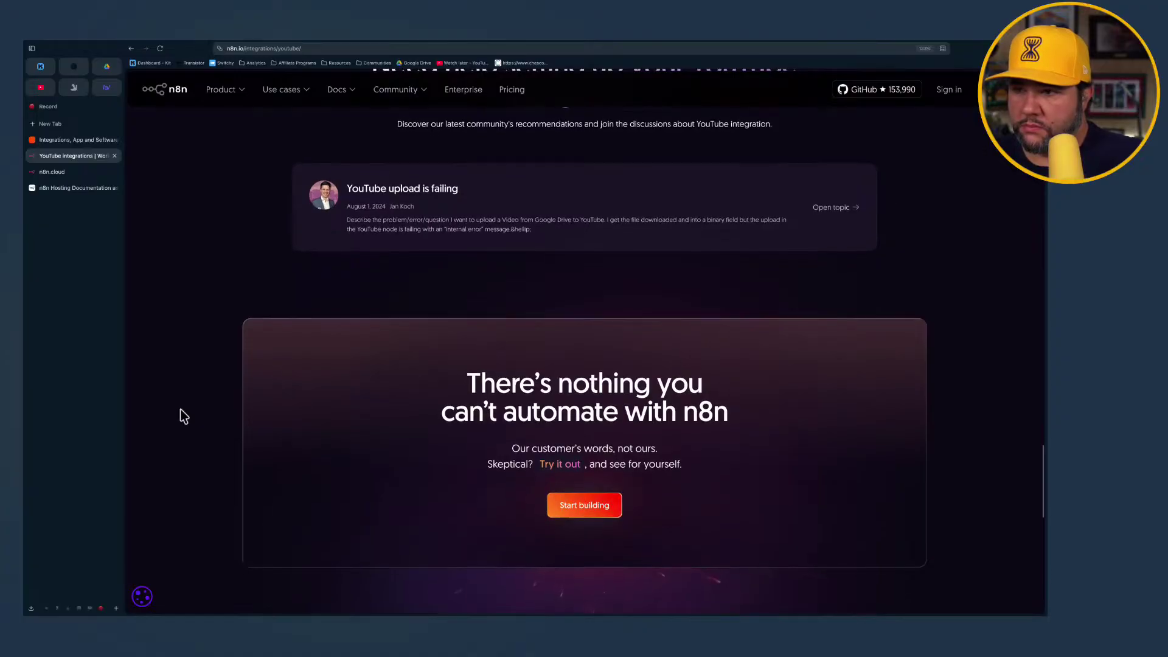
scroll(184, 417, "down", 3)
scroll(184, 417, "down", 10)
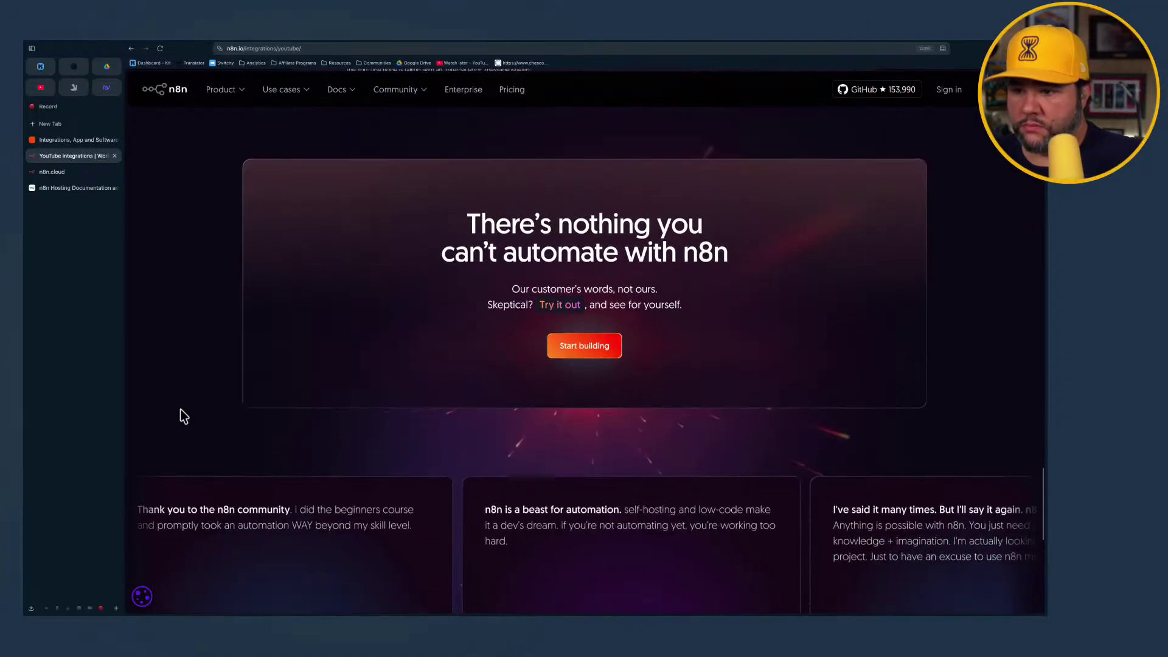
scroll(184, 416, "up", 10)
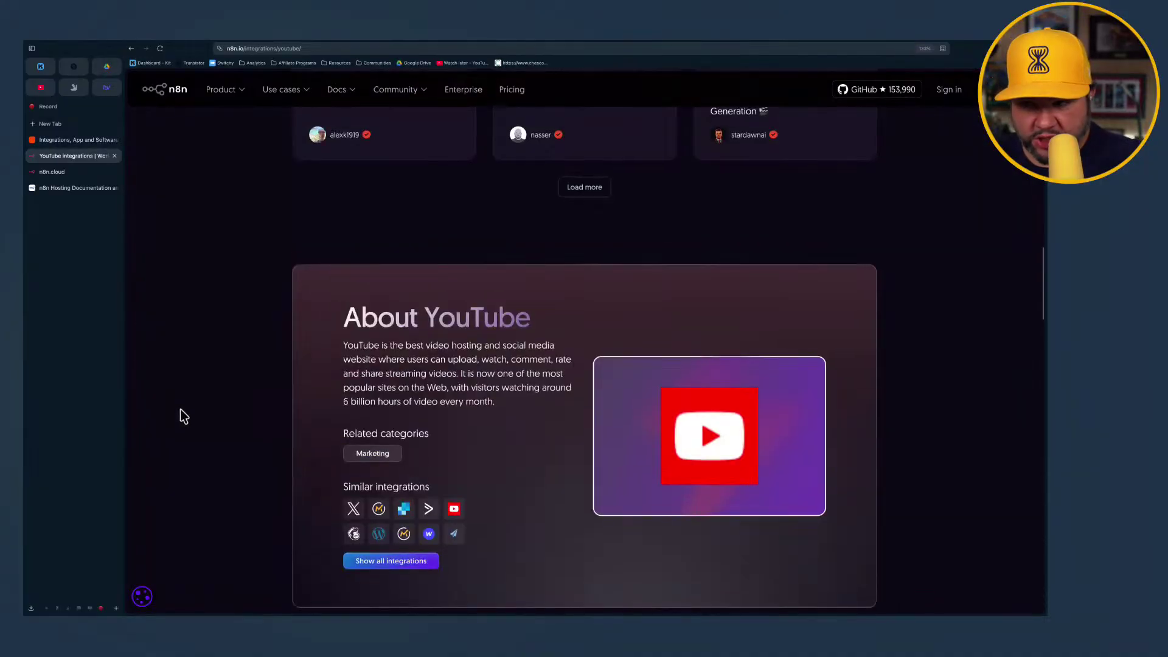
scroll(184, 416, "up", 10)
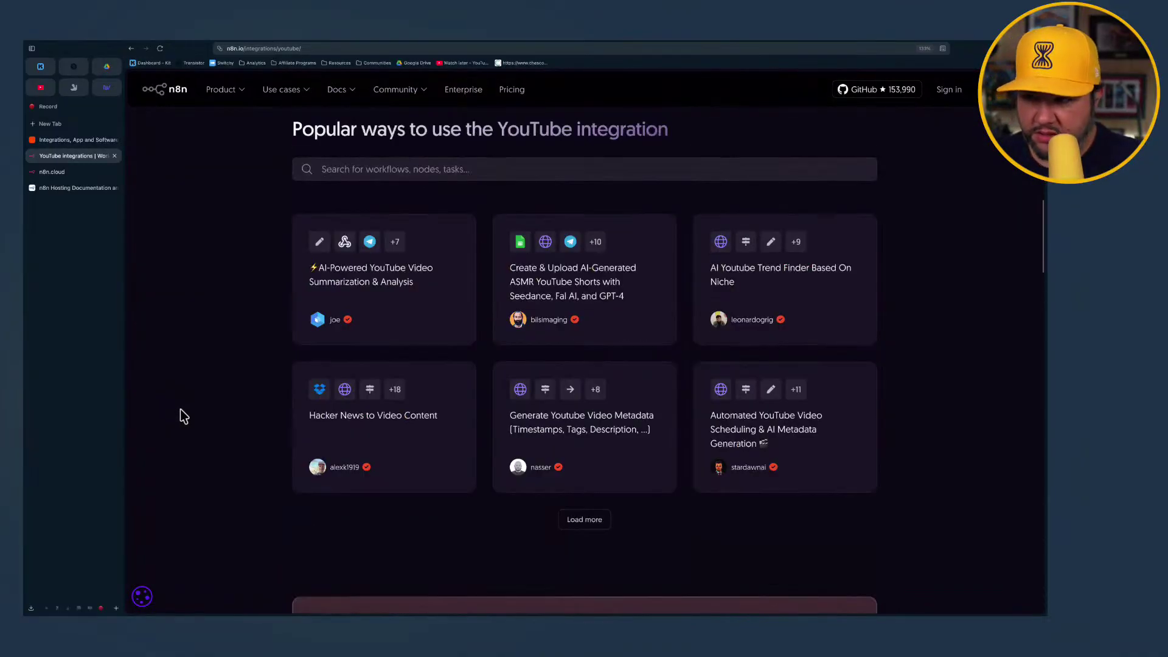
scroll(184, 417, "up", 10)
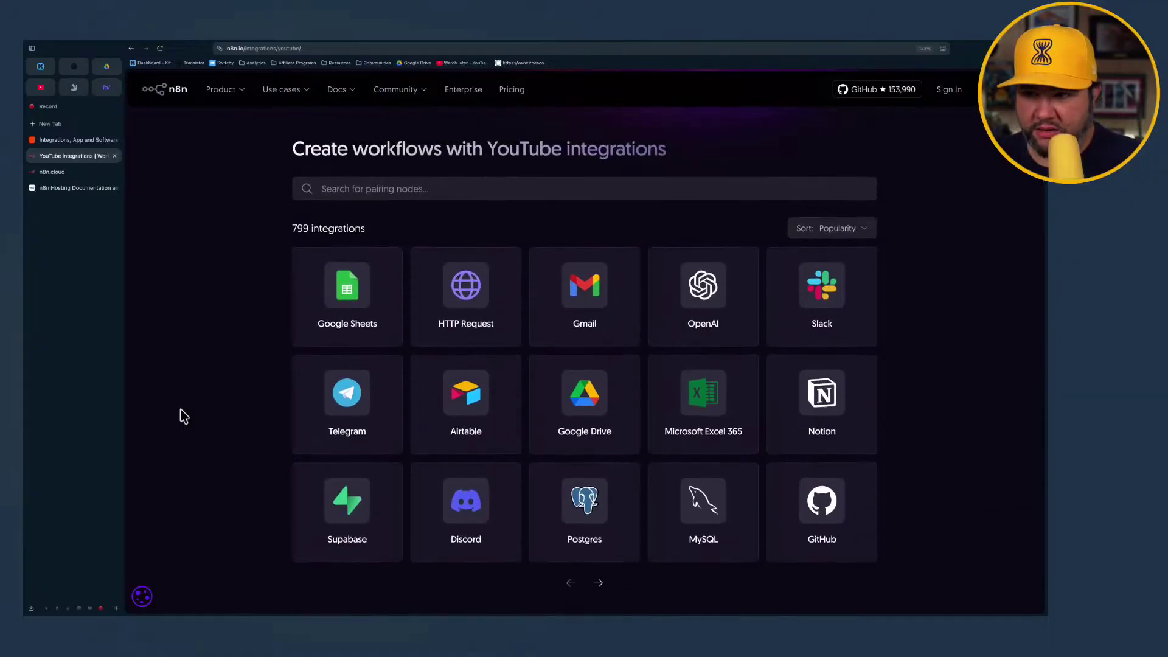
scroll(184, 416, "up", 1)
scroll(184, 417, "up", 1)
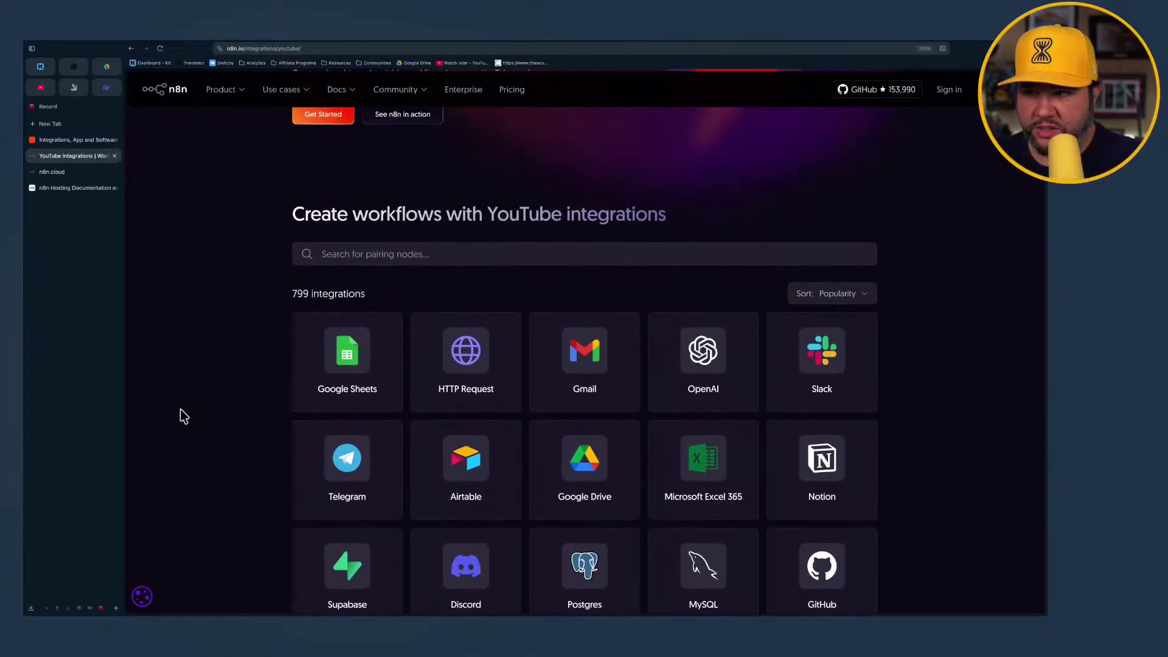
Review the YouTube integration page's pairing apps and open its YouTube Node Docs + Examples link
scroll(184, 417, "up", 3)
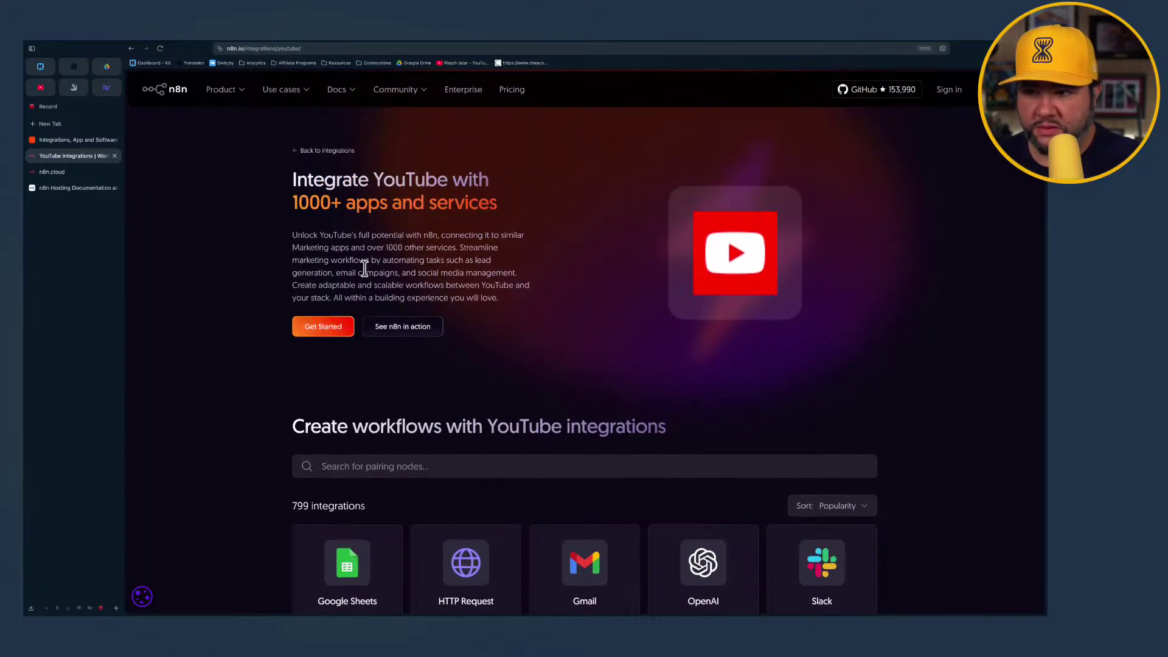
scroll(365, 271, "down", 7)
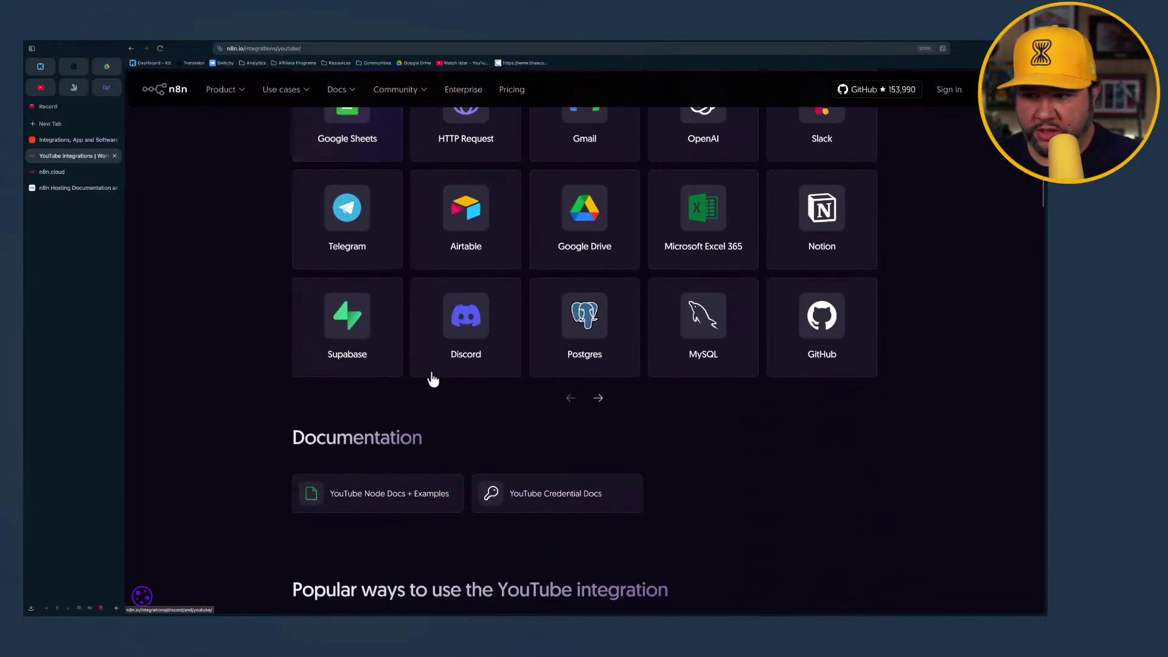
scroll(441, 386, "down", 3)
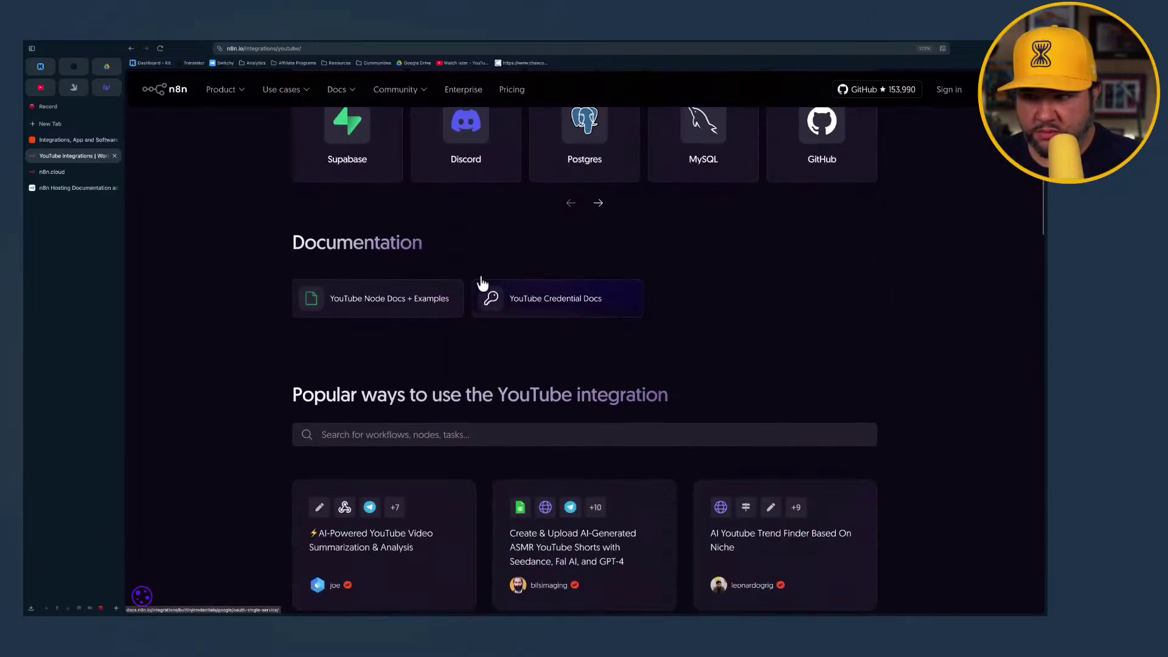
left_click(395, 313)
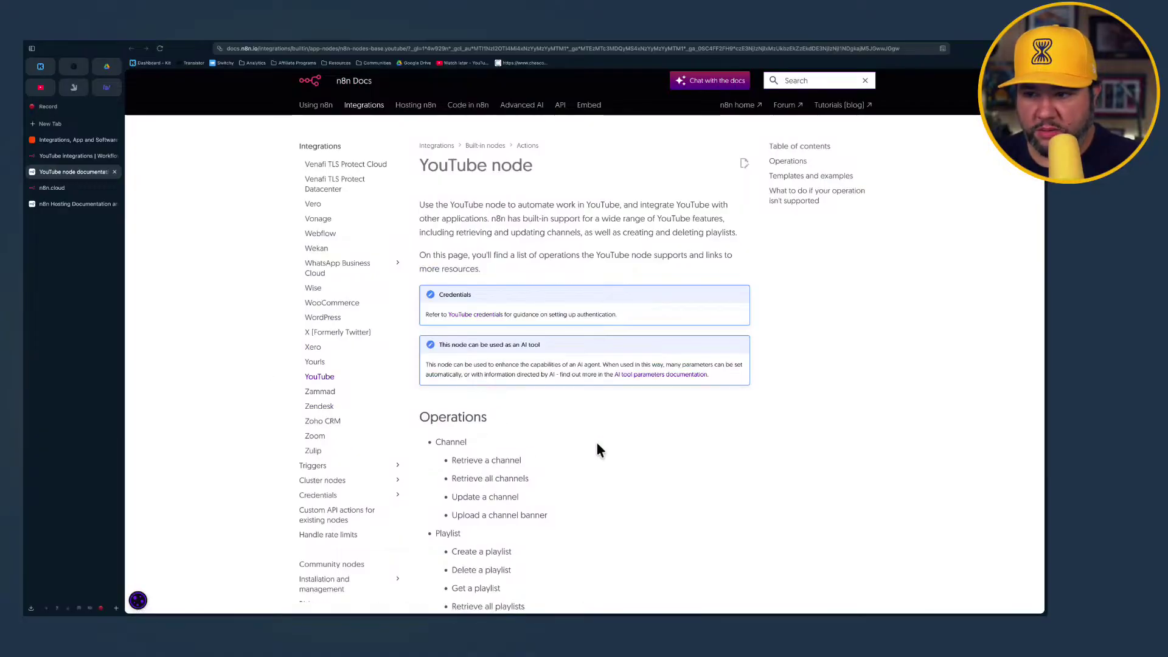
Read the YouTube node's supported operations for channels, playlists, playlist items, videos and video categories
scroll(598, 449, "down", 2)
scroll(598, 450, "down", 1)
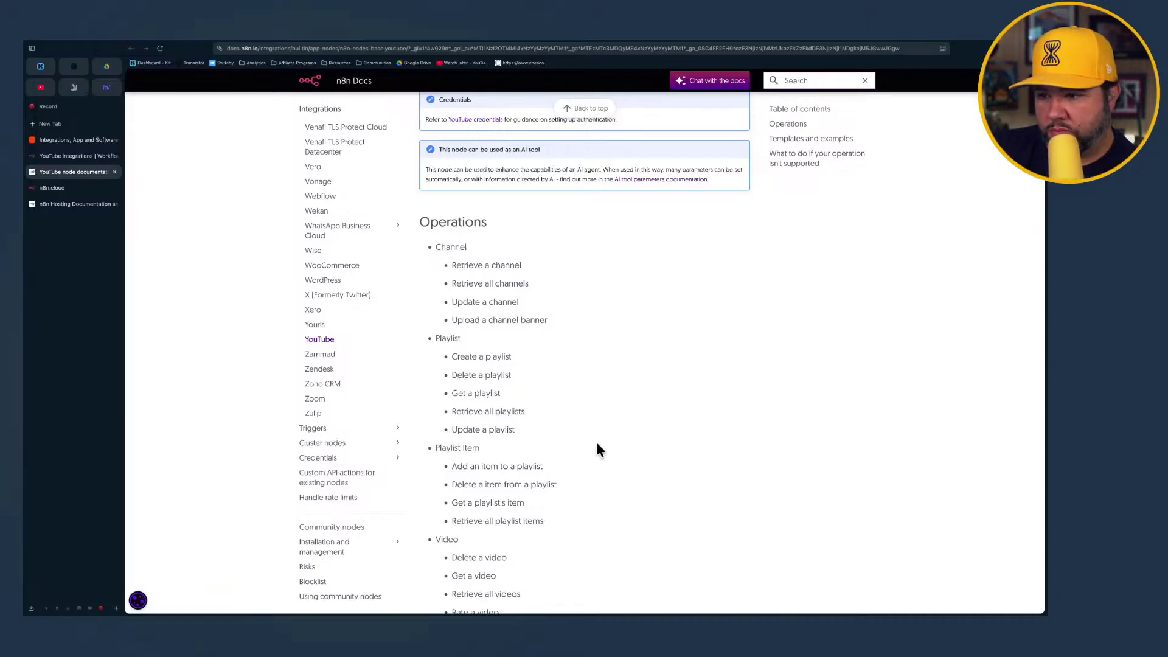
scroll(598, 449, "down", 2)
scroll(597, 450, "down", 1)
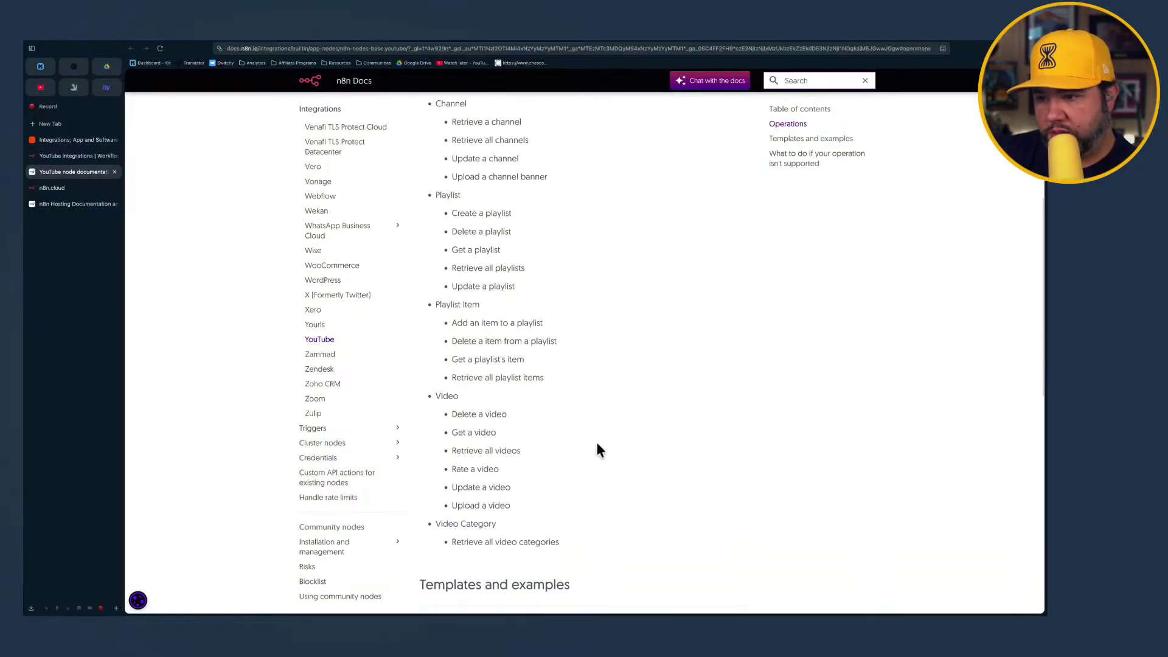
scroll(598, 449, "up", 1)
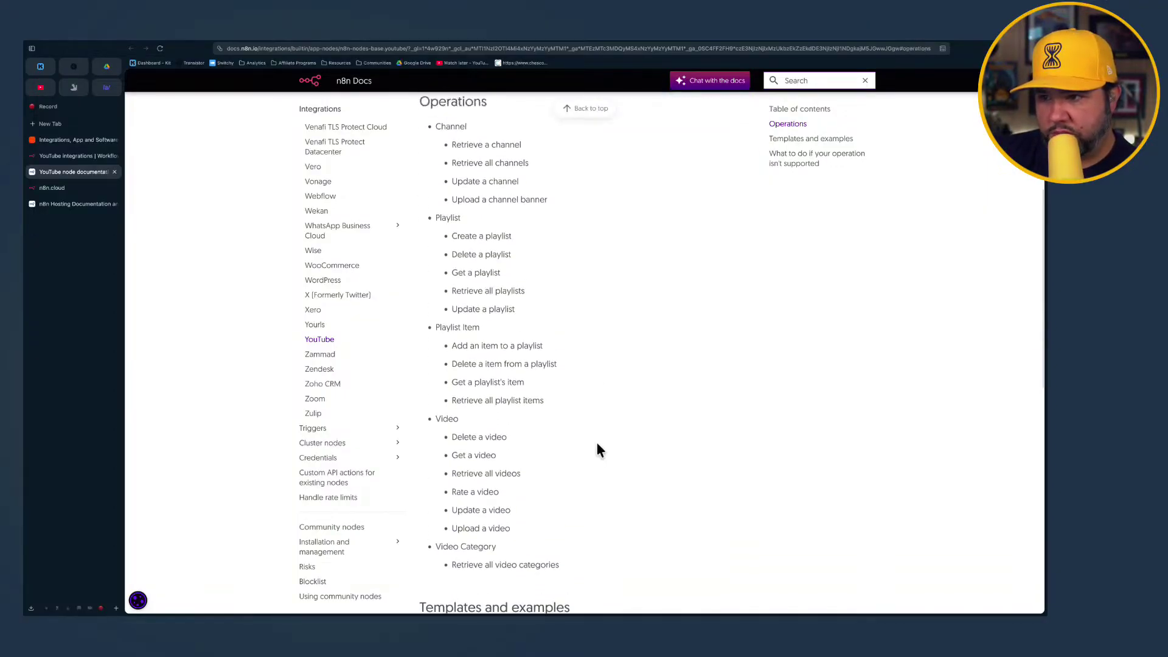
scroll(598, 449, "up", 1)
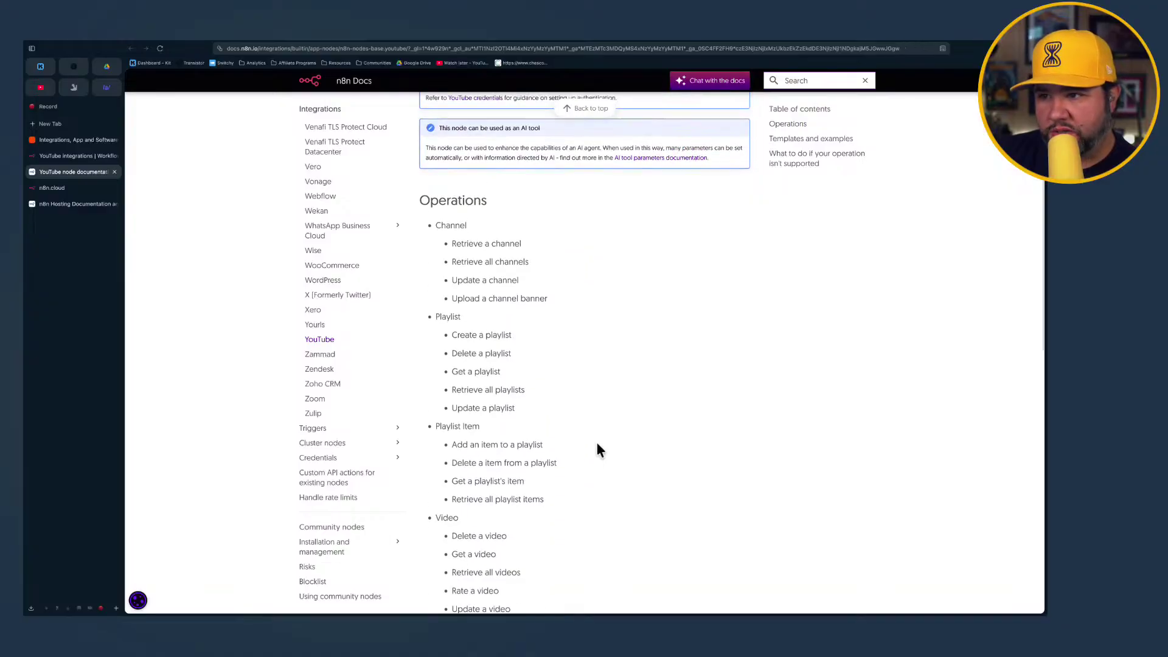
scroll(598, 449, "up", 1)
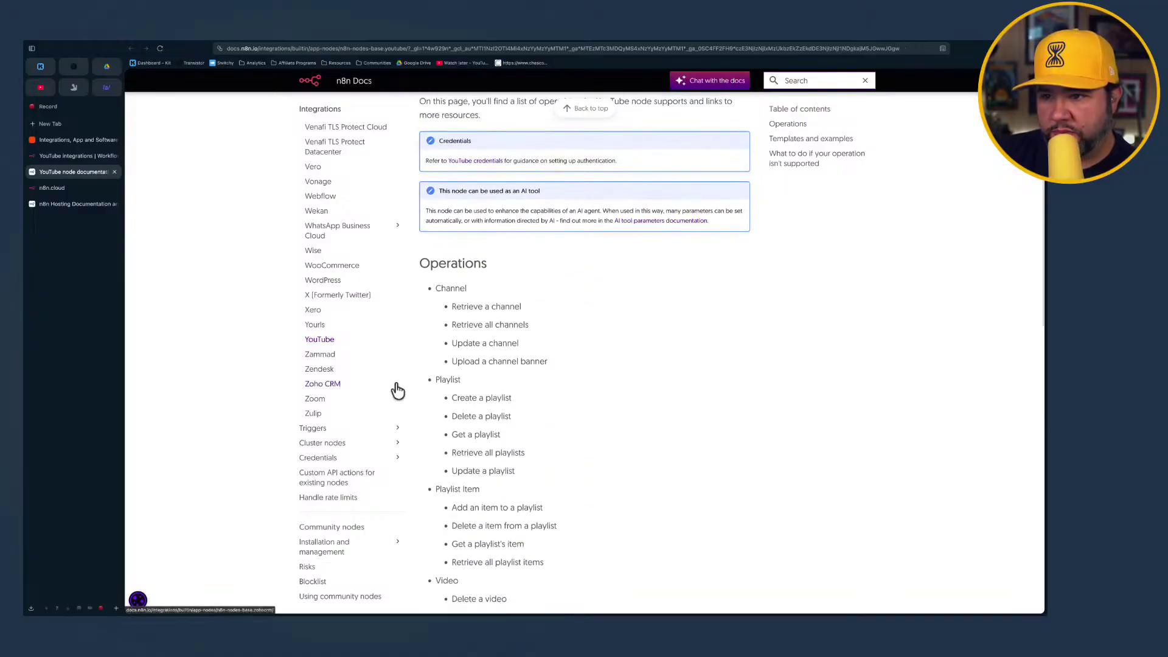
Browse the n8n Docs list of built-in app nodes, including the Google and Microsoft entries, alongside the YouTube node's templates and examples
scroll(396, 391, "up", 6)
scroll(397, 392, "up", 20)
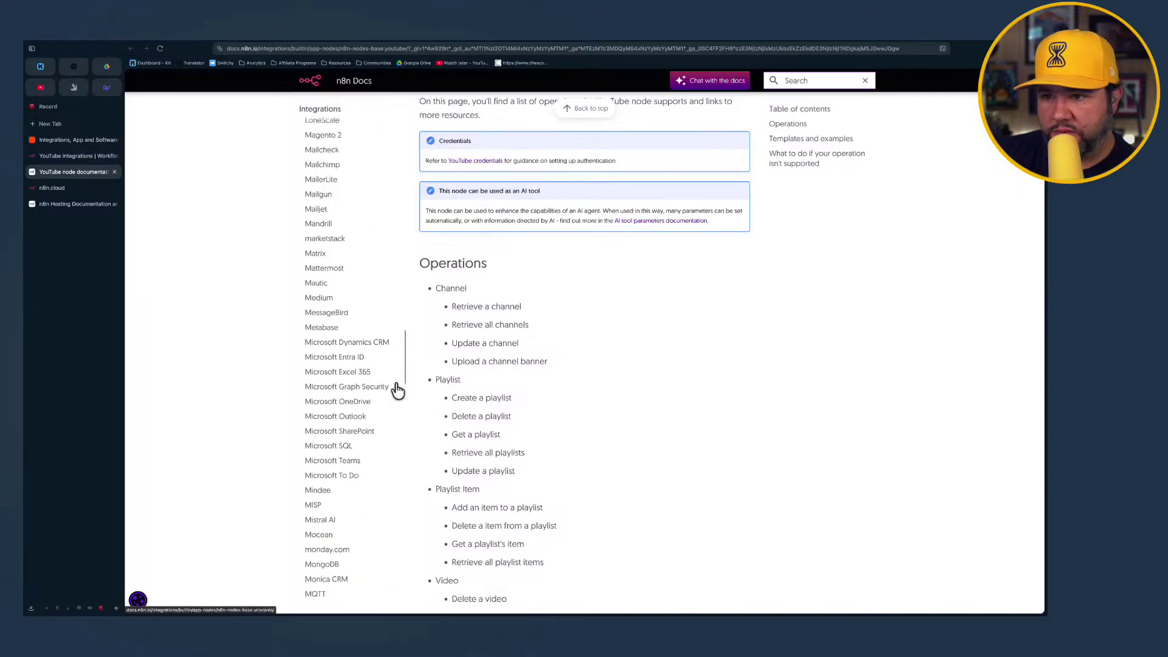
scroll(397, 391, "up", 10)
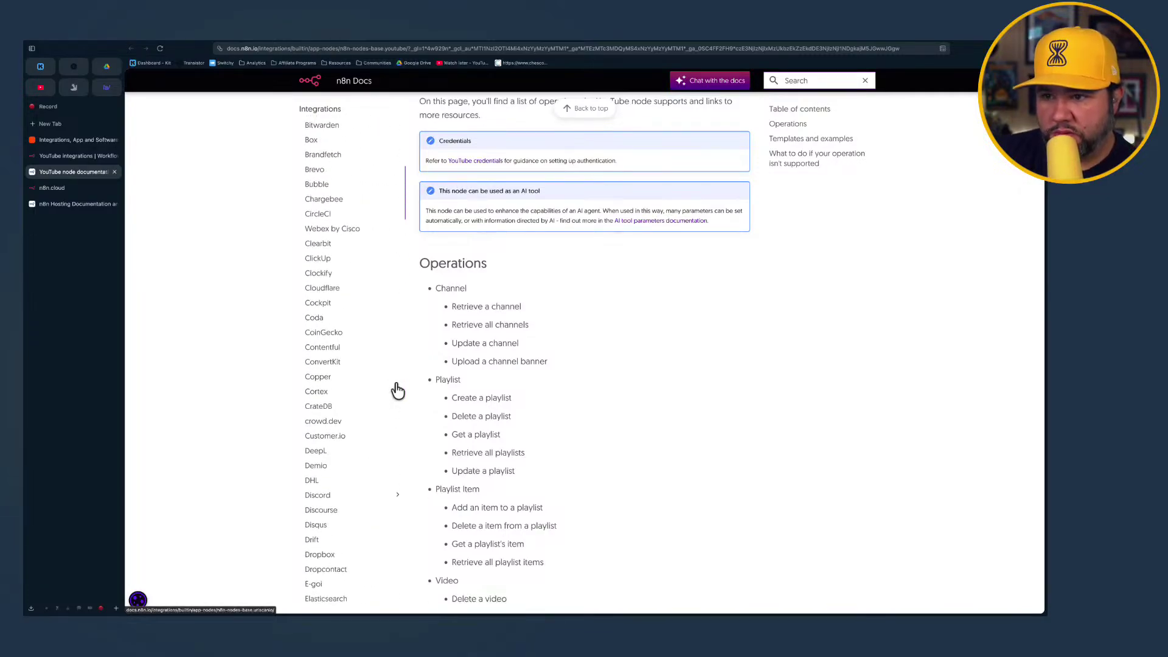
scroll(396, 390, "down", 6)
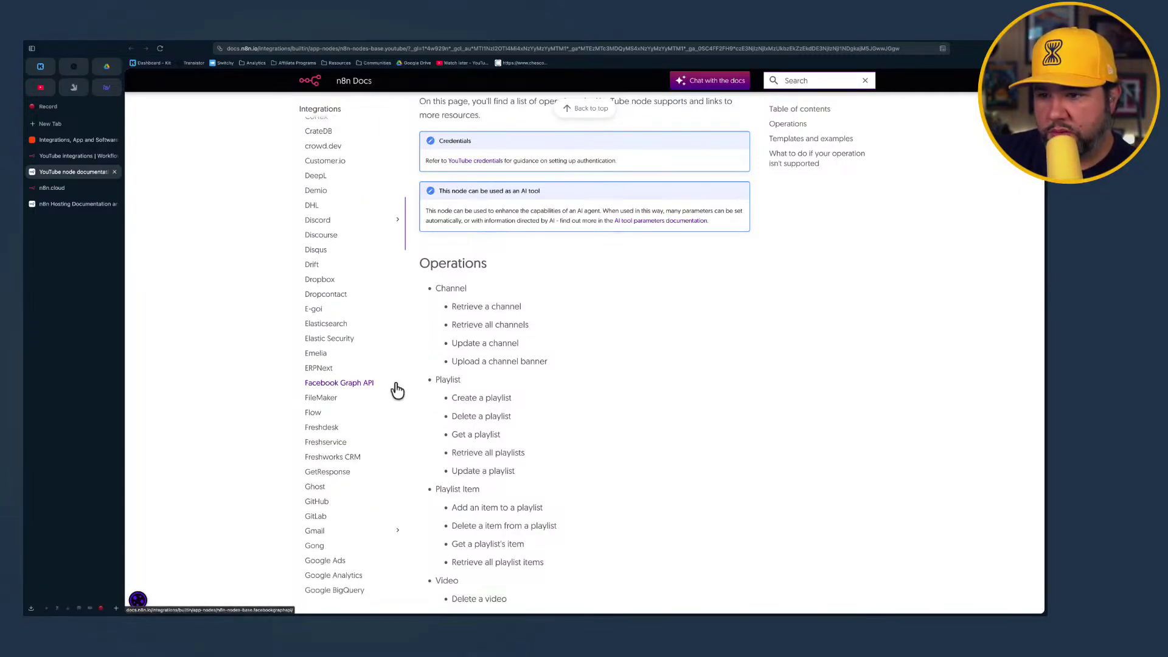
scroll(397, 391, "down", 2)
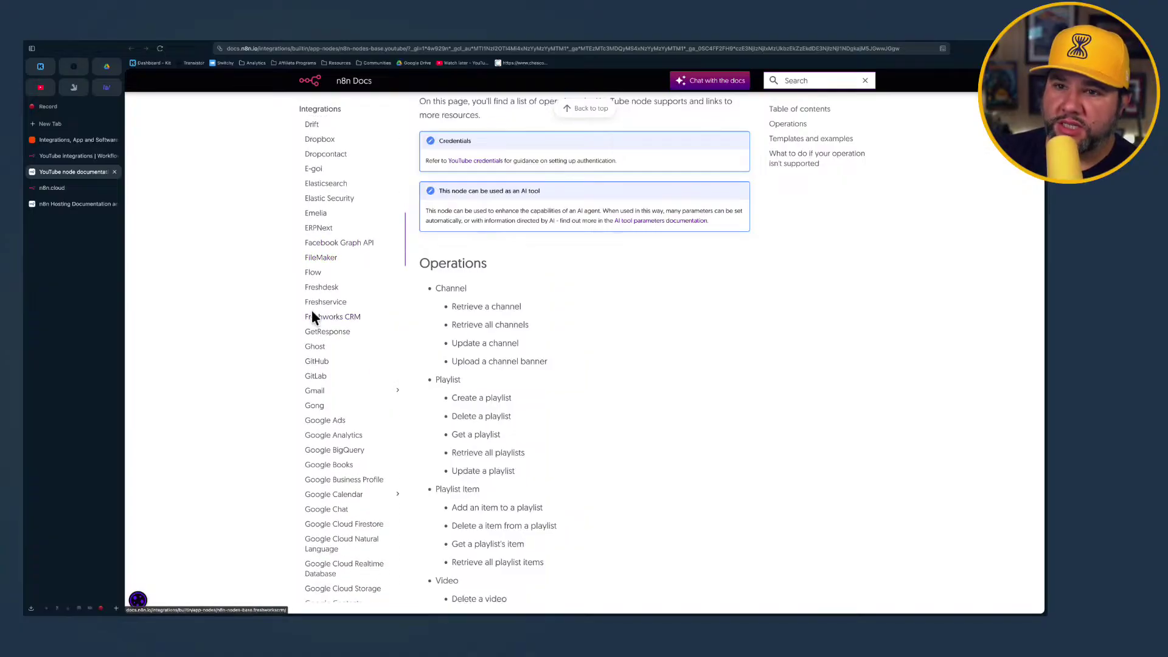
scroll(268, 396, "down", 1)
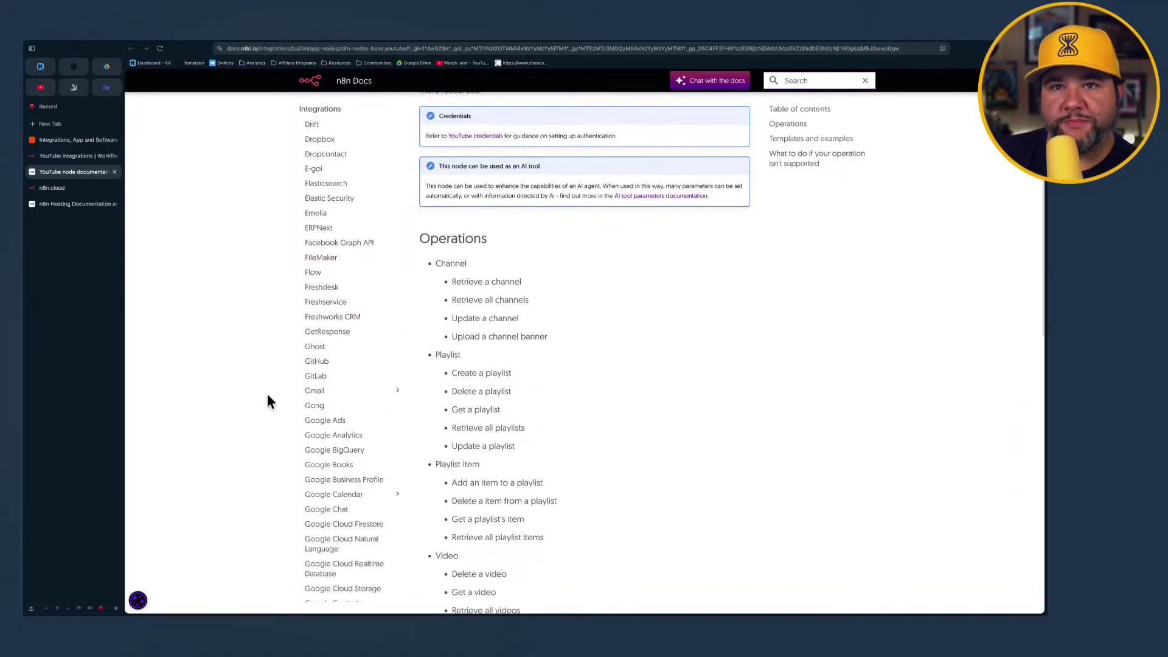
scroll(268, 396, "down", 2)
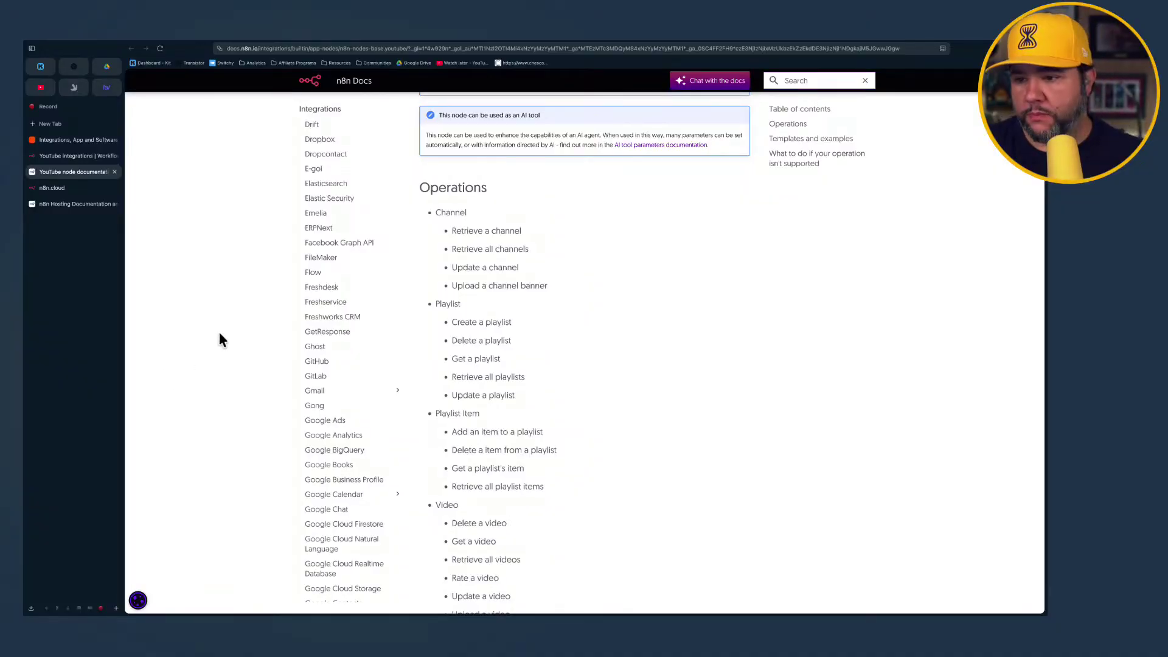
scroll(219, 340, "down", 5)
scroll(345, 356, "down", 5)
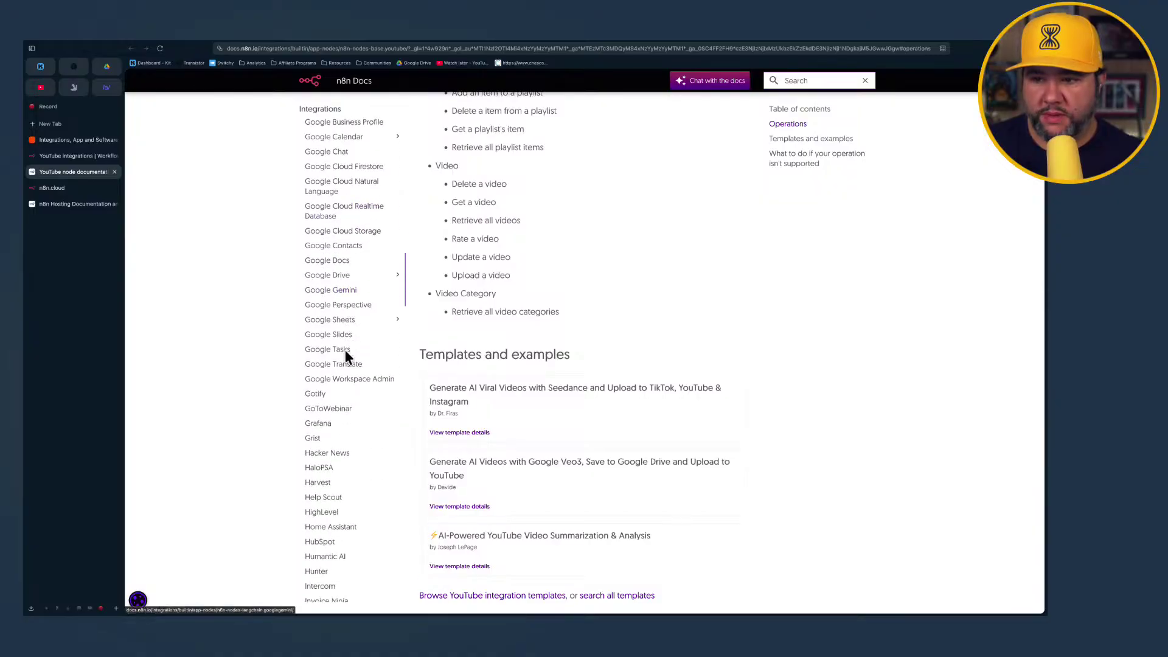
scroll(345, 353, "down", 1)
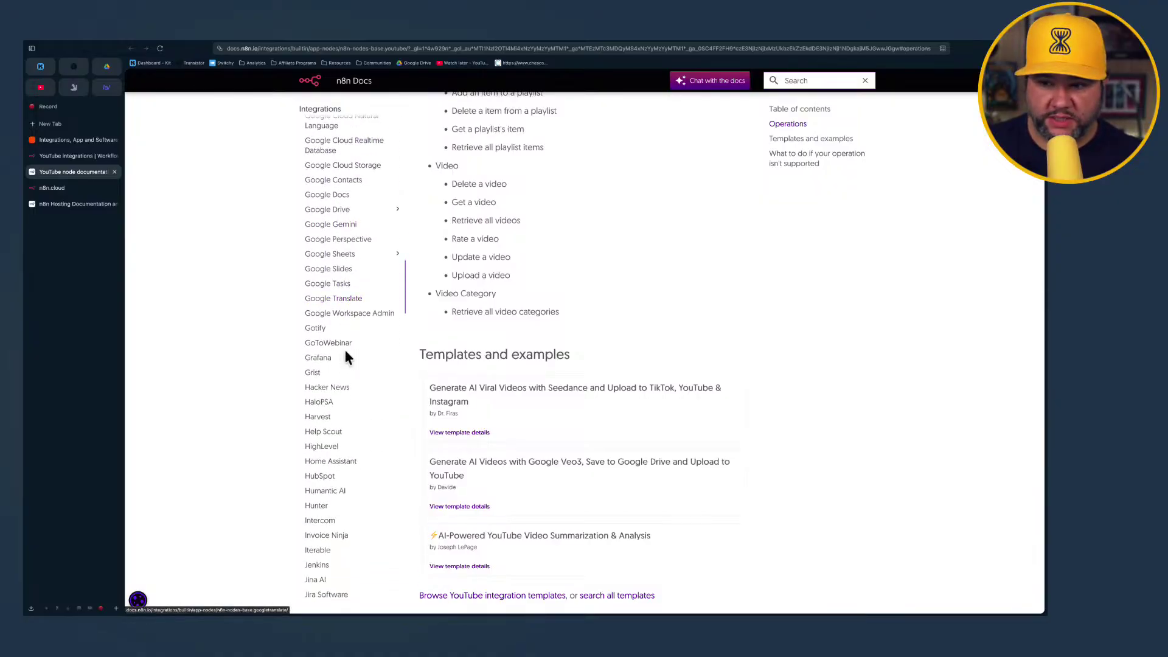
scroll(345, 357, "down", 10)
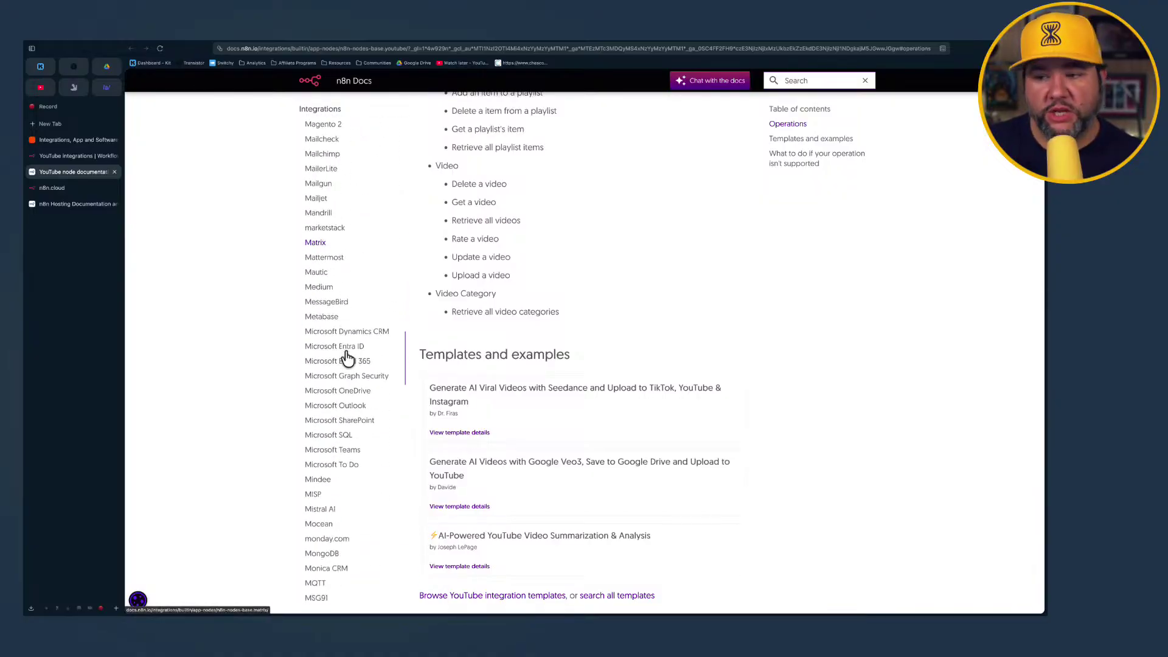
scroll(346, 359, "down", 10)
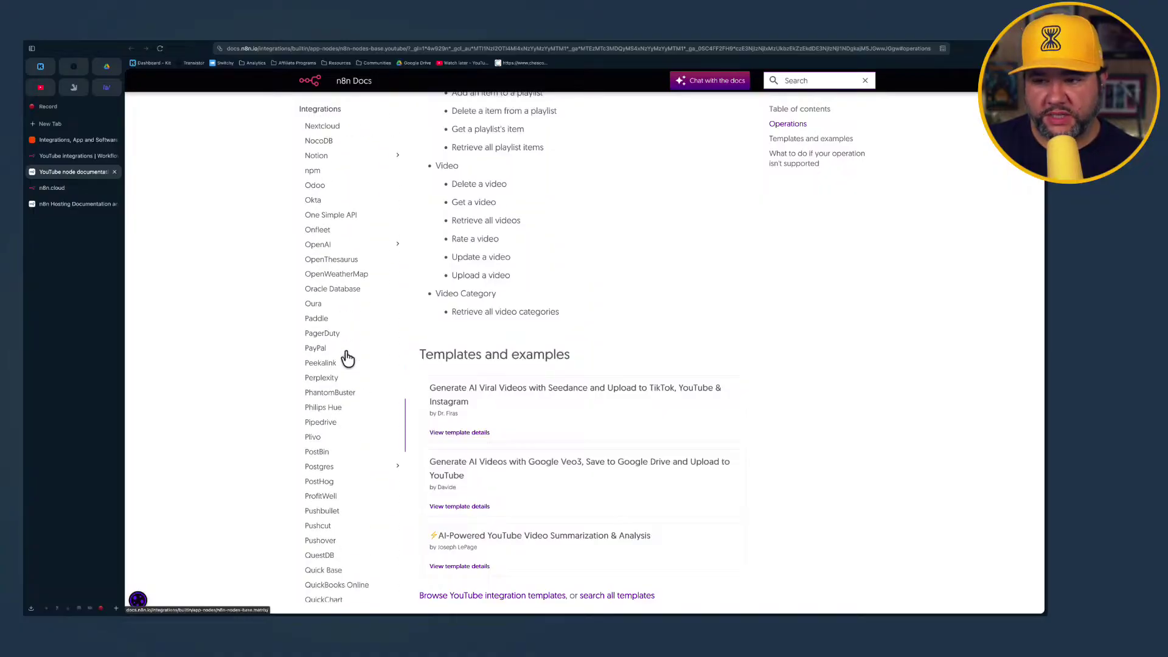
scroll(347, 359, "down", 3)
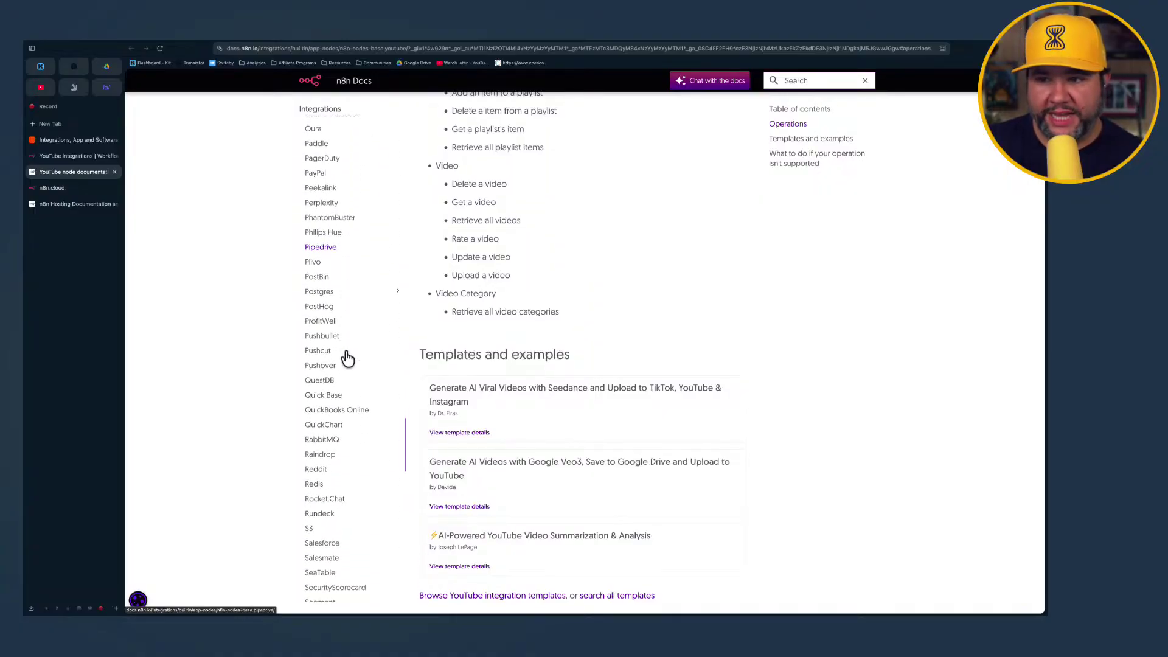
Open the Philips Hue node documentation and review its light operations and template examples
left_click(327, 232)
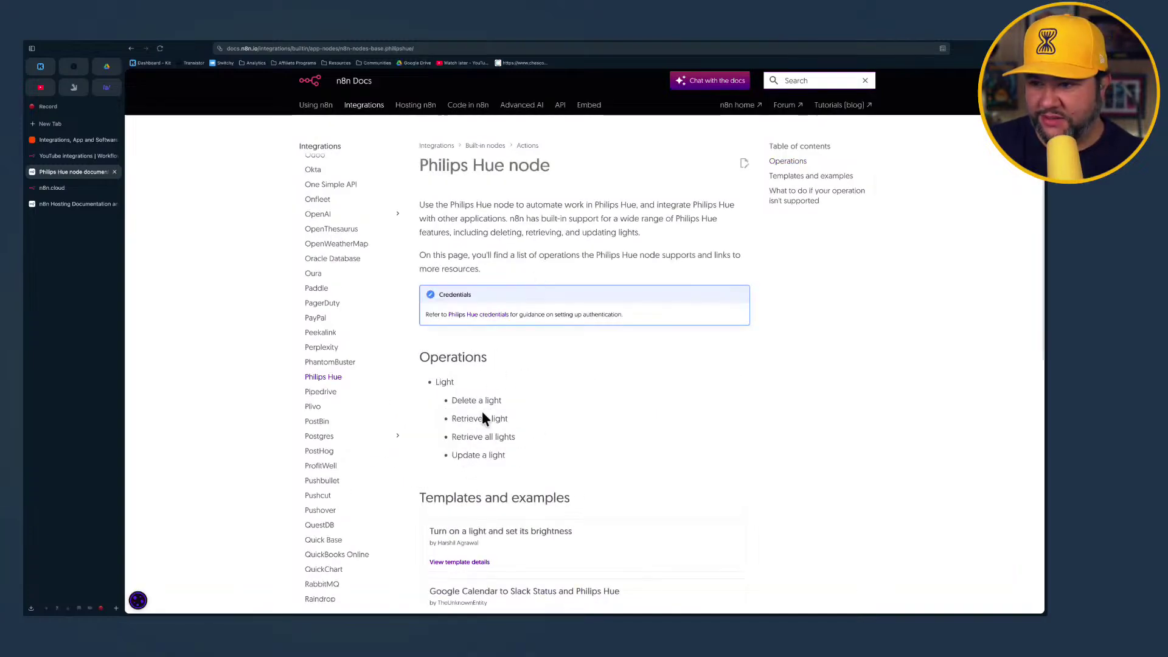
scroll(528, 453, "down", 2)
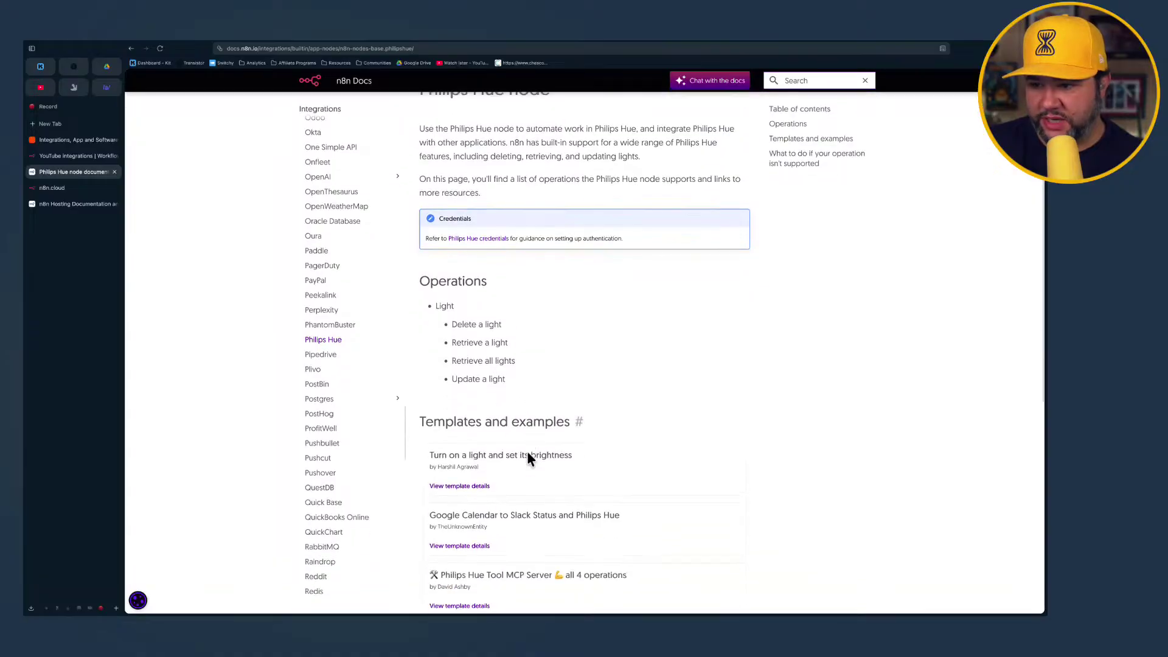
scroll(528, 457, "down", 3)
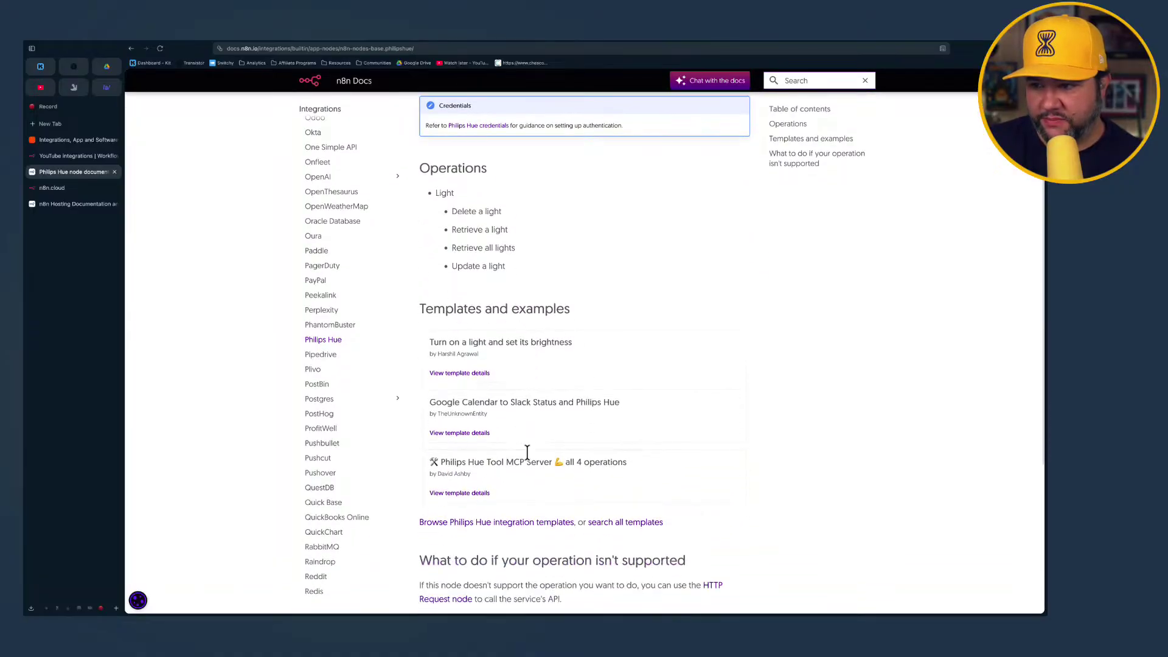
scroll(477, 373, "up", 4)
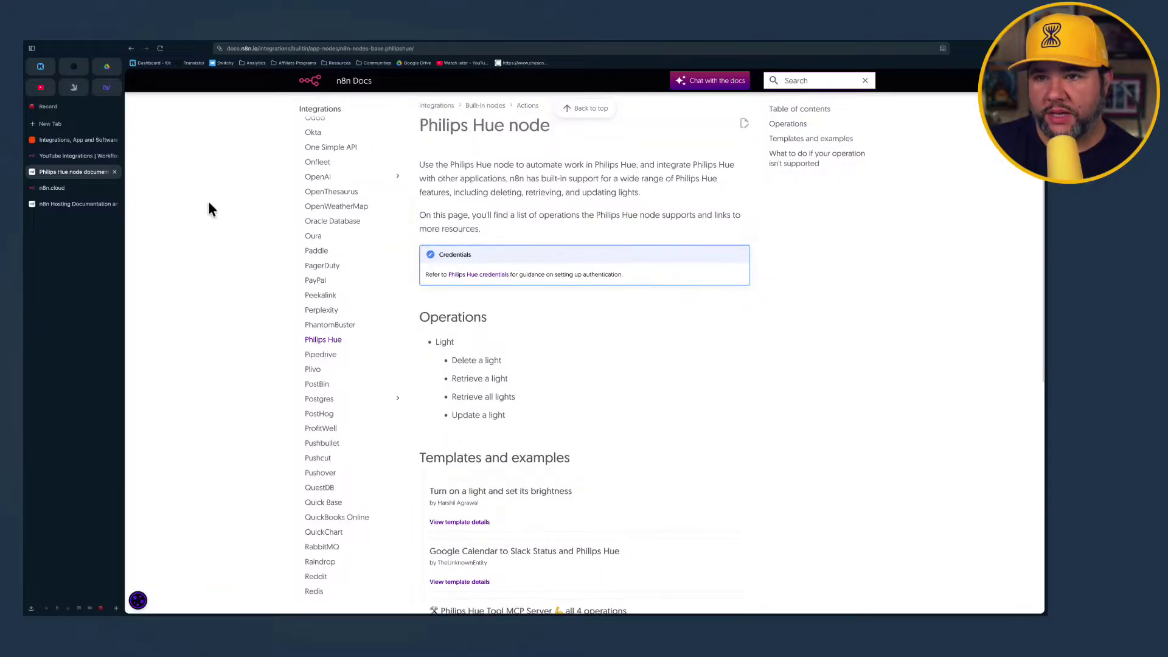
Switch to the Zapier apps directory, search it for "philips" and clear the search query
left_click(82, 141)
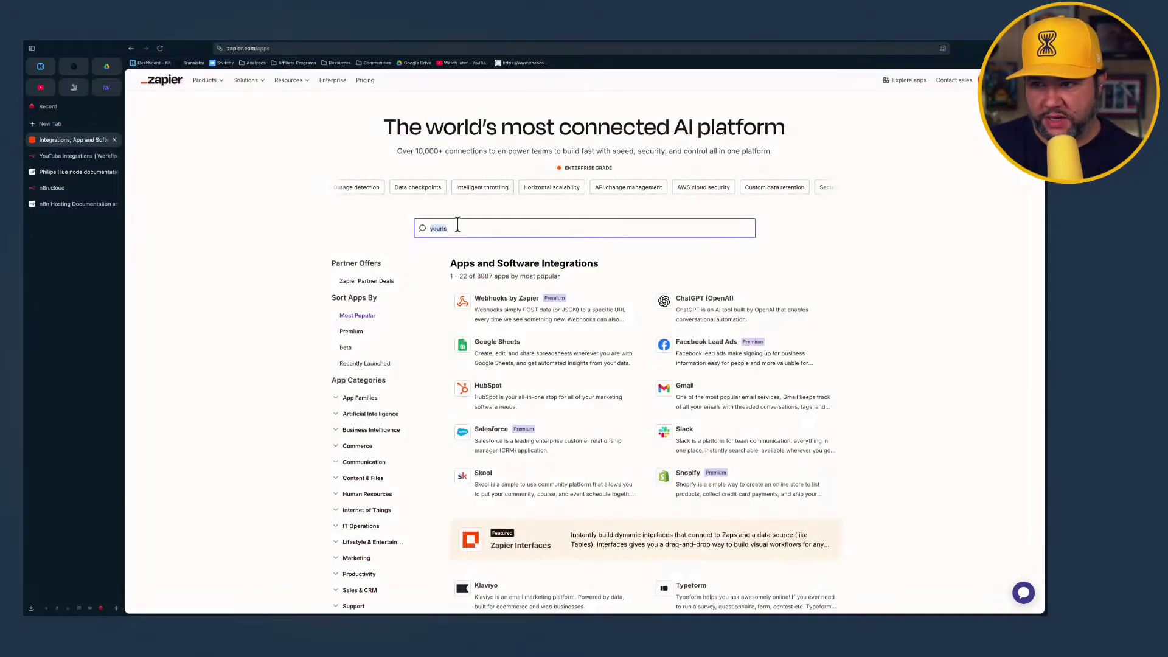
double_click(457, 228)
type("phil")
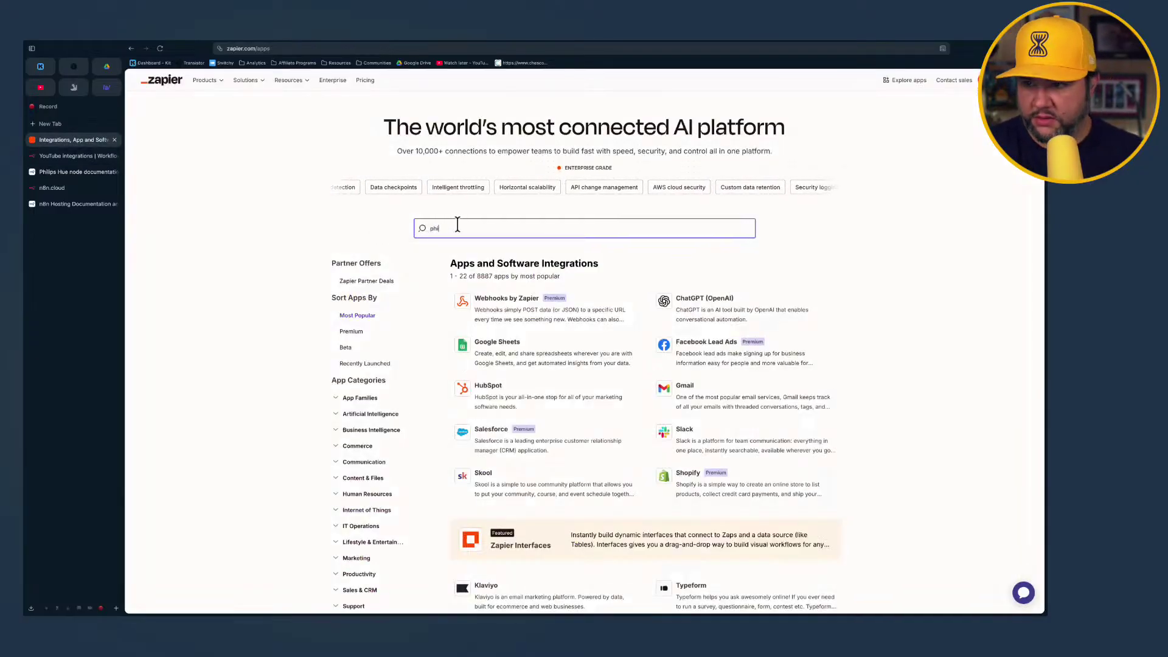
type("ips")
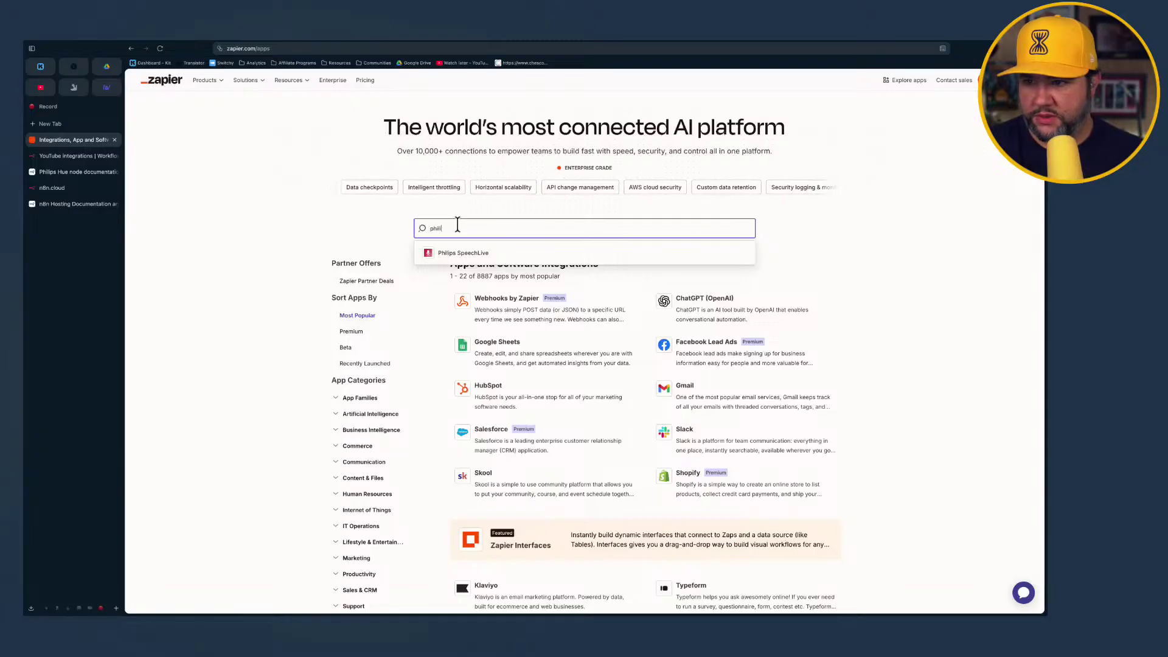
key("BackSpace")
key("BackSpace")
key("BackSpace")
key("BackSpace")
key("BackSpace")
key("BackSpace")
key("BackSpace")
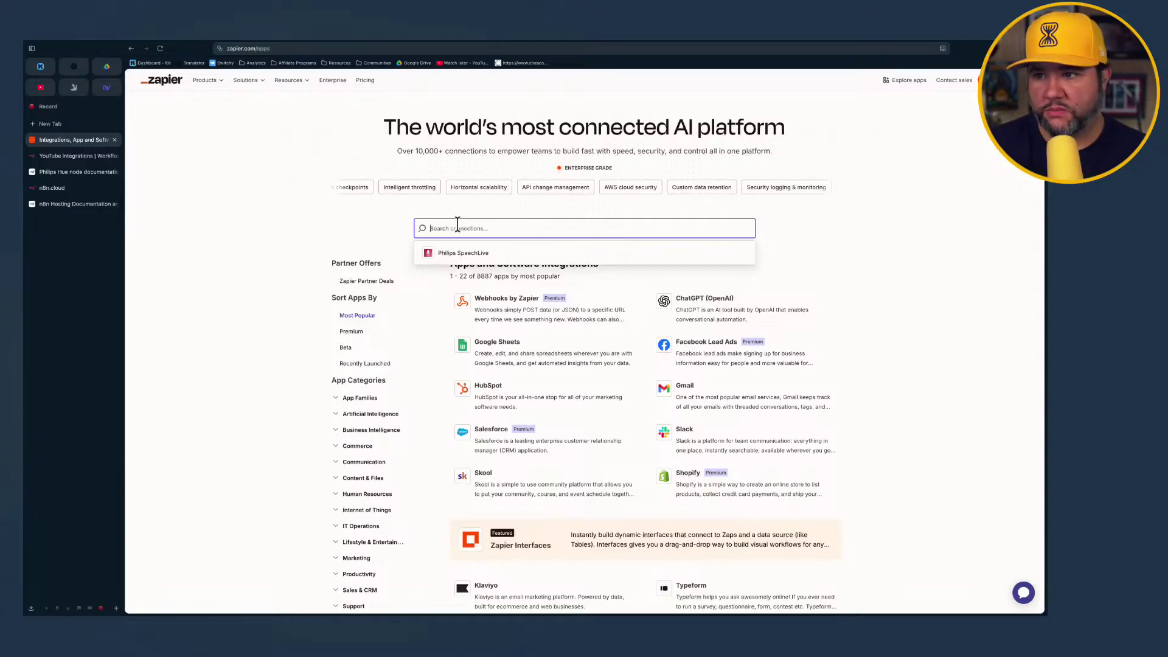
left_click(185, 173)
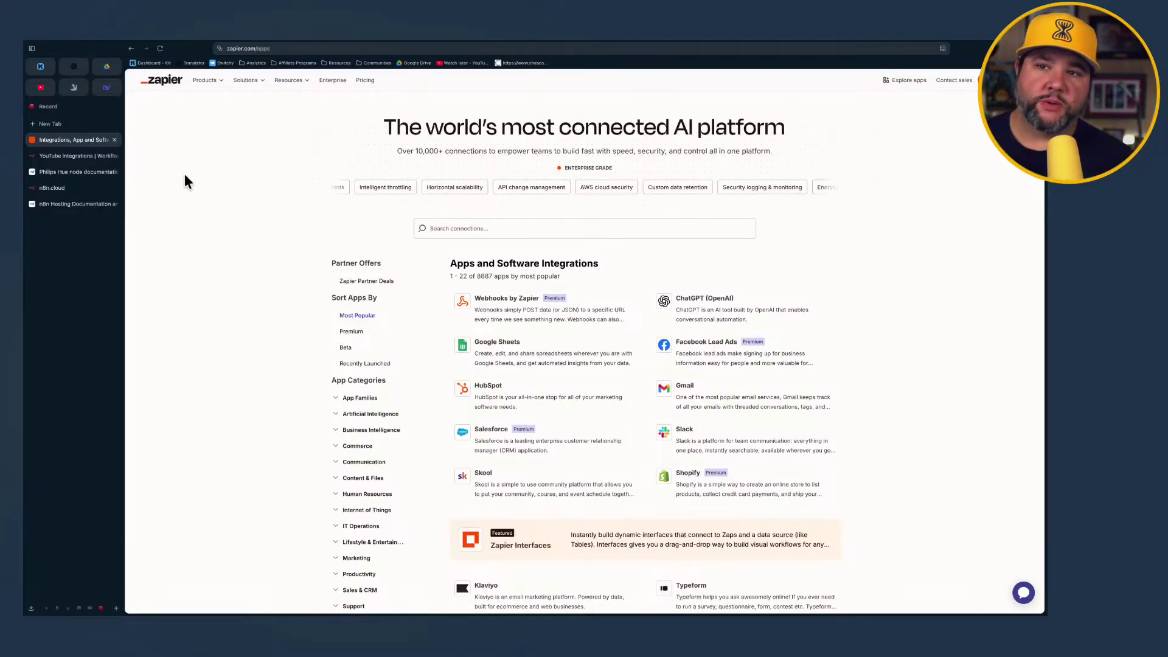
Return to the Philips Hue node documentation in the n8n Docs and view the page from its beginning
left_click(84, 158)
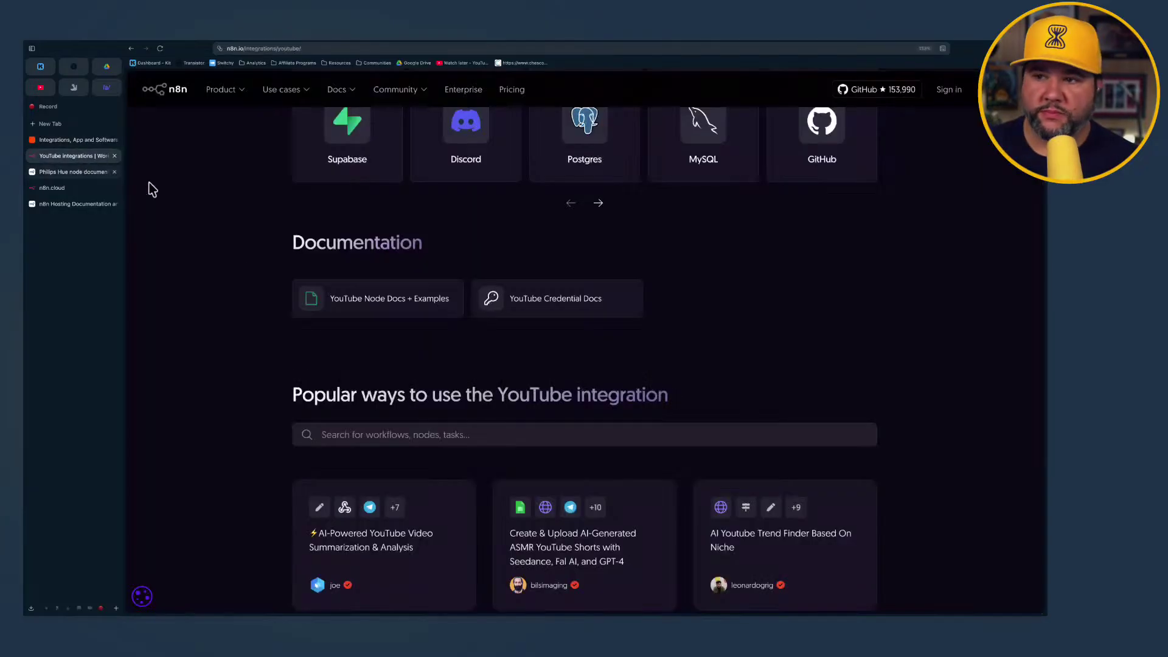
left_click(67, 188)
left_click(72, 174)
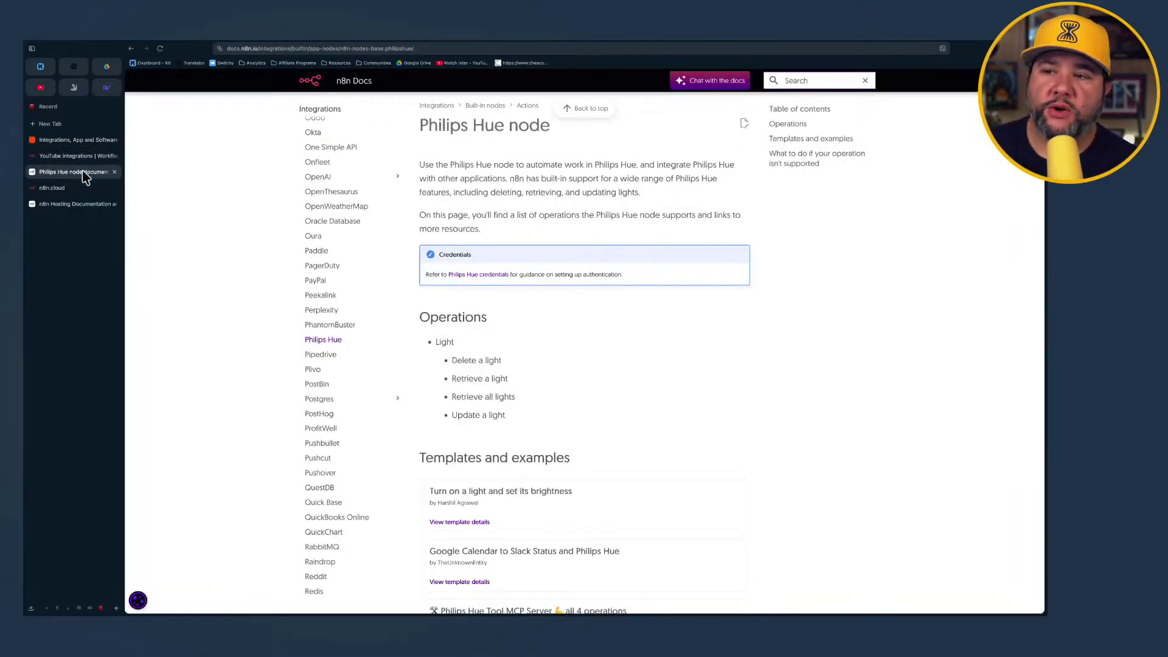
scroll(243, 193, "up", 2)
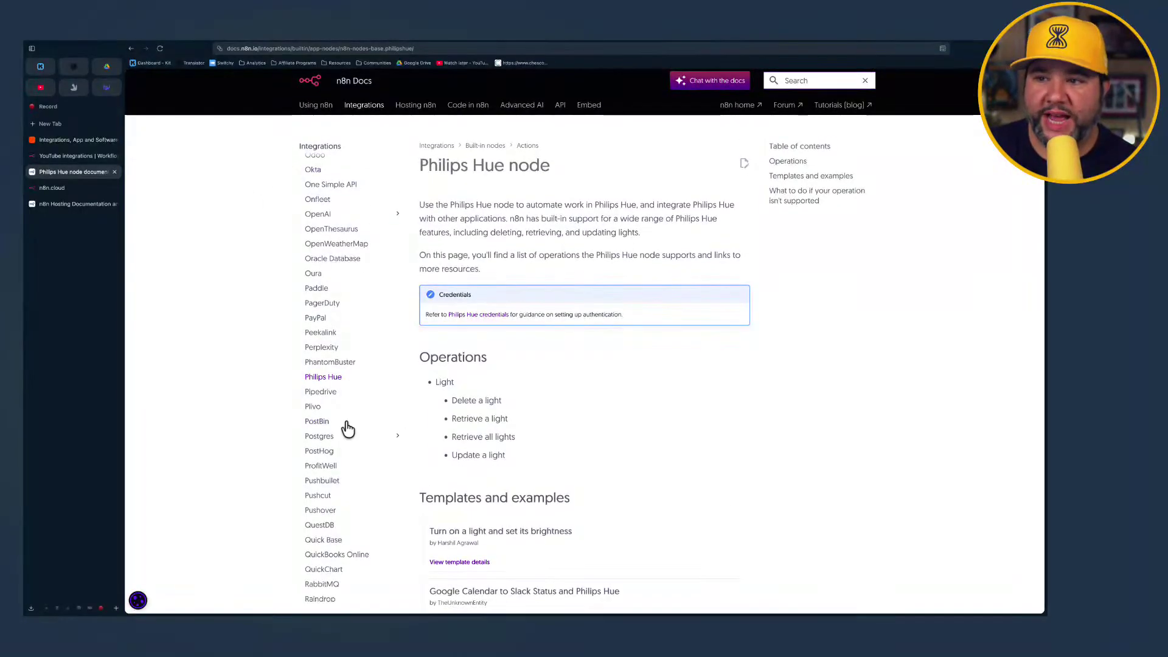
Open the Pushcut node documentation from the integrations list and look through the neighbouring entries
scroll(345, 426, "down", 3)
scroll(347, 428, "down", 1)
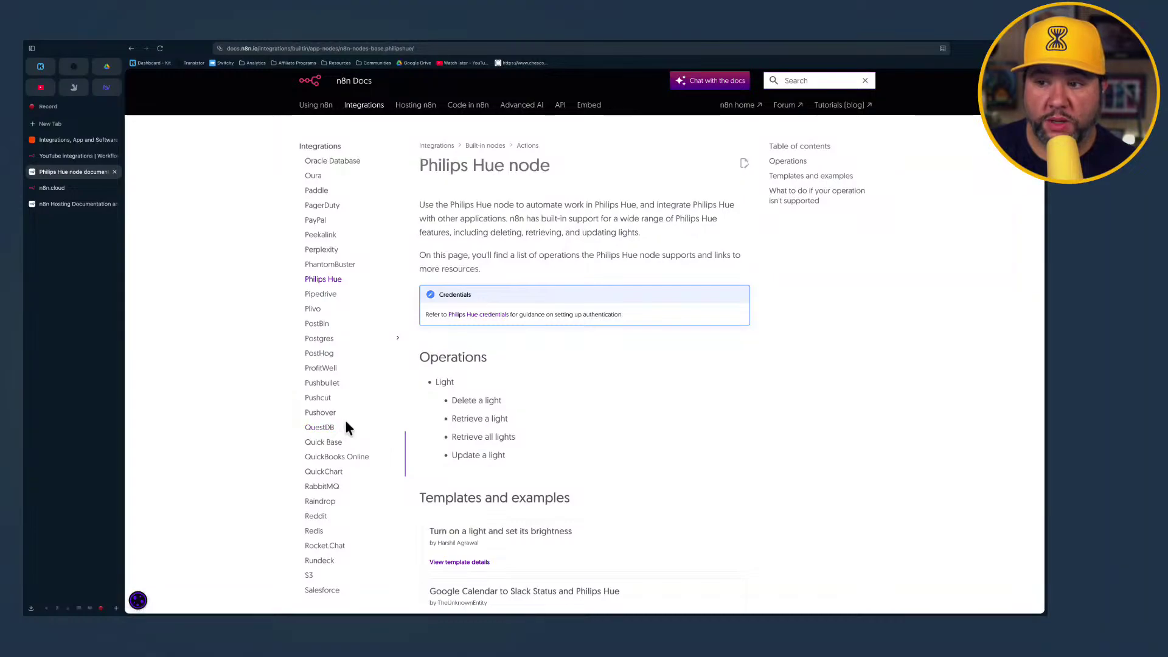
left_click(323, 402)
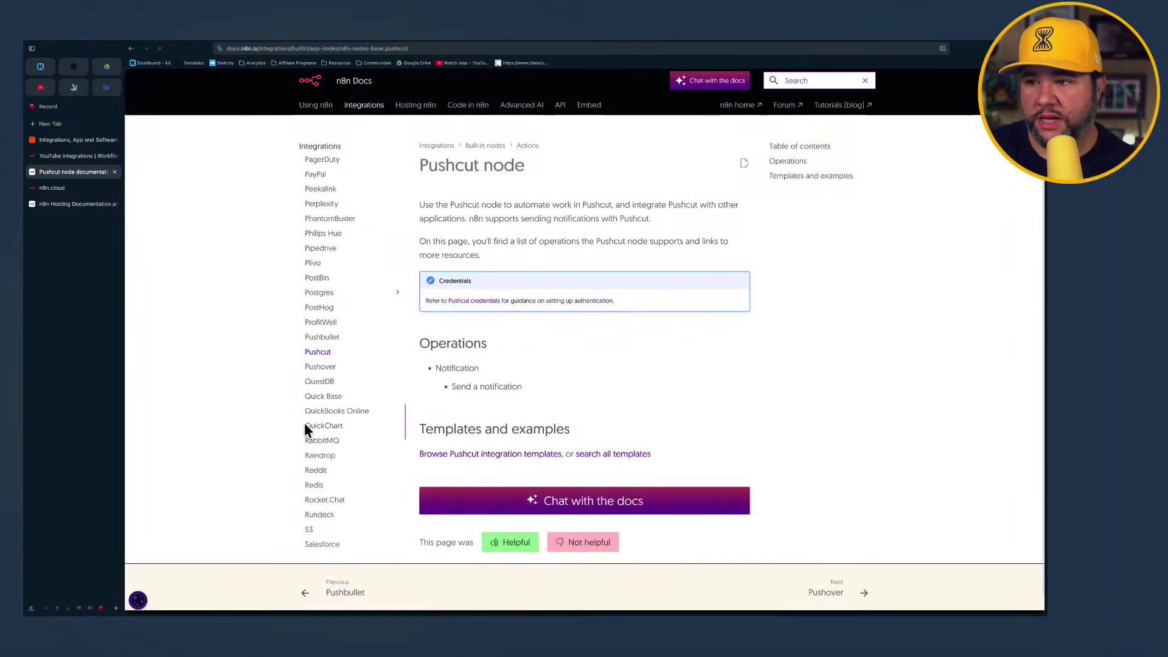
scroll(306, 429, "down", 2)
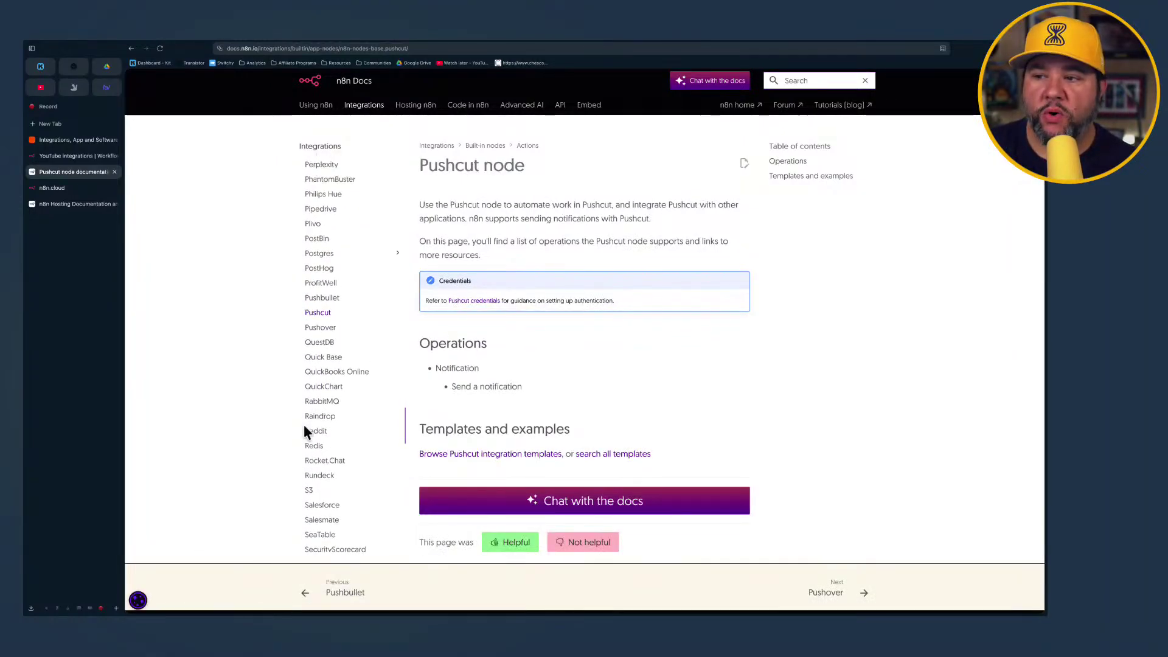
Look back through the n8n integrations list from the Pushcut entry up to the beginning of the Actions nodes
scroll(304, 425, "up", 5)
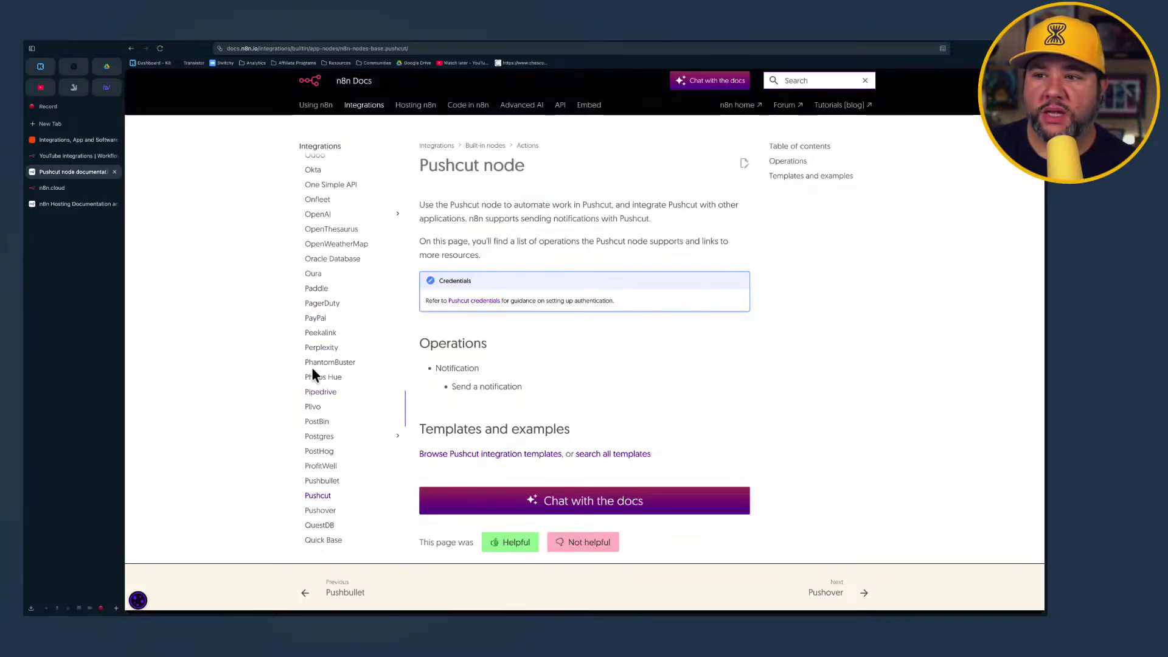
scroll(347, 307, "up", 3)
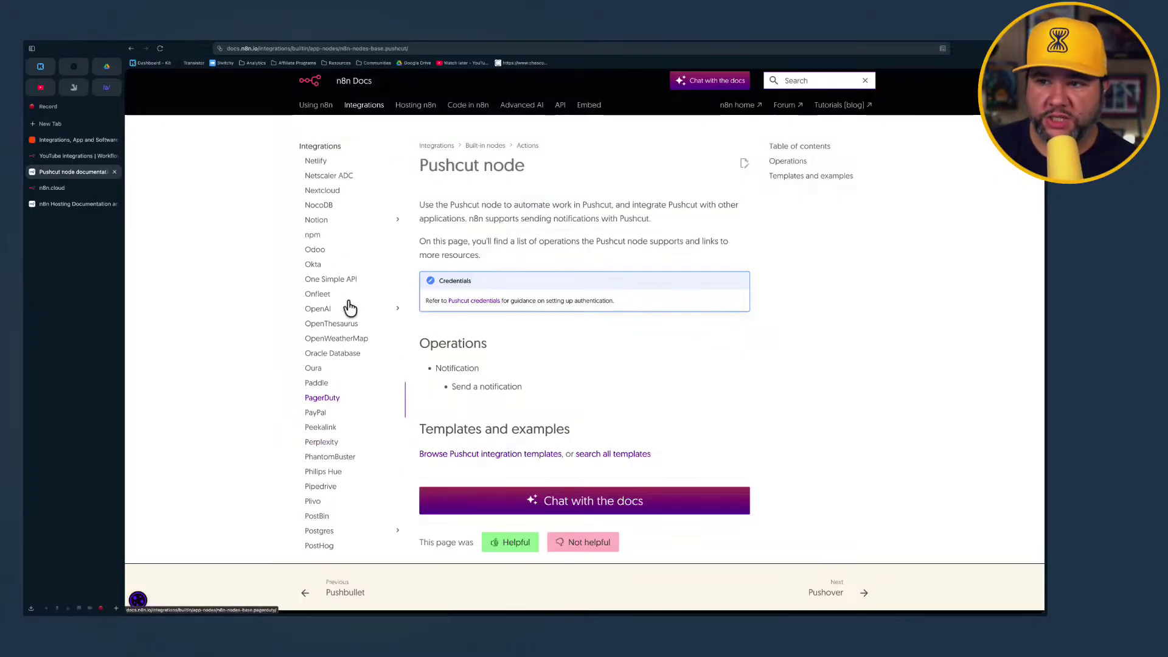
scroll(350, 307, "up", 6)
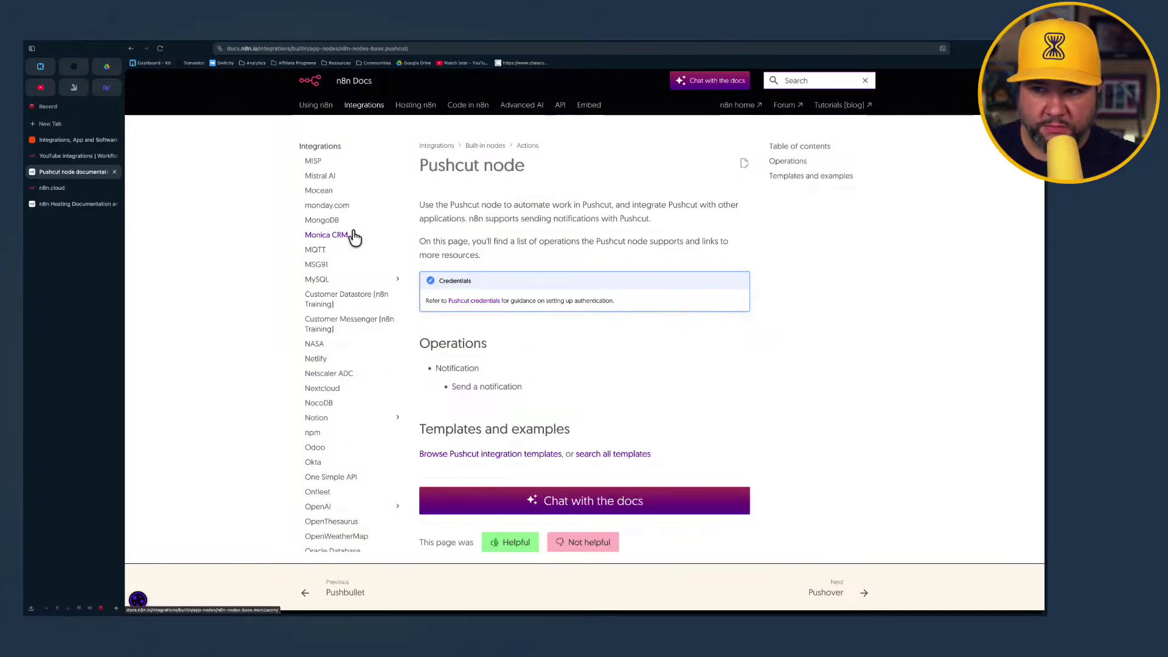
scroll(355, 236, "up", 11)
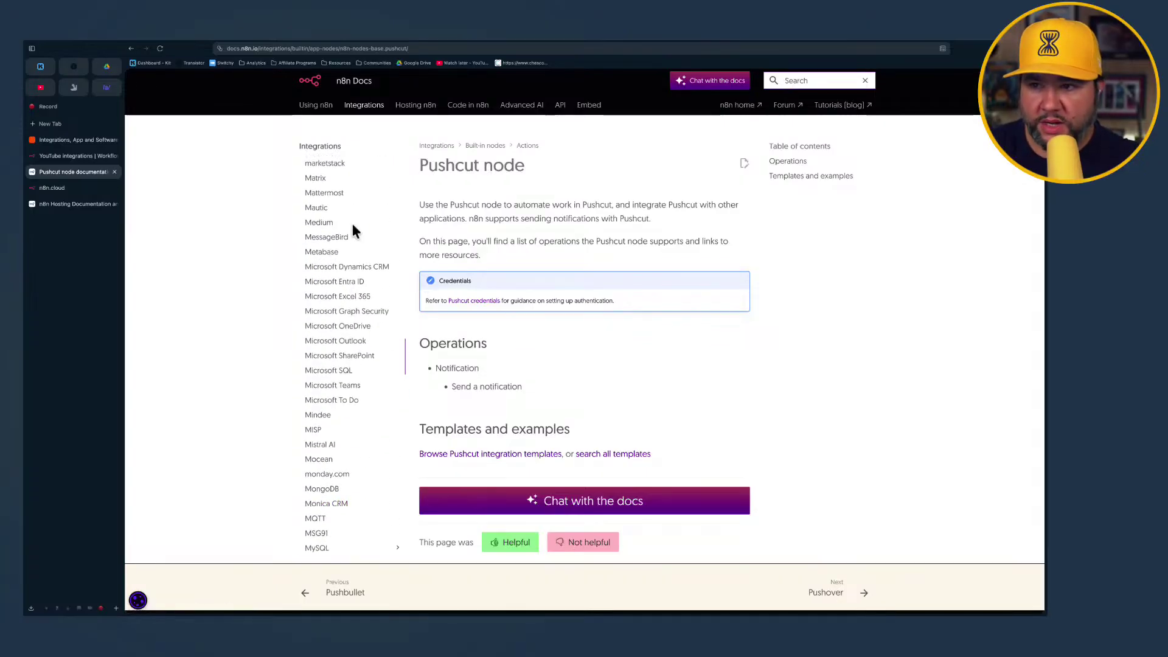
scroll(355, 231, "up", 1)
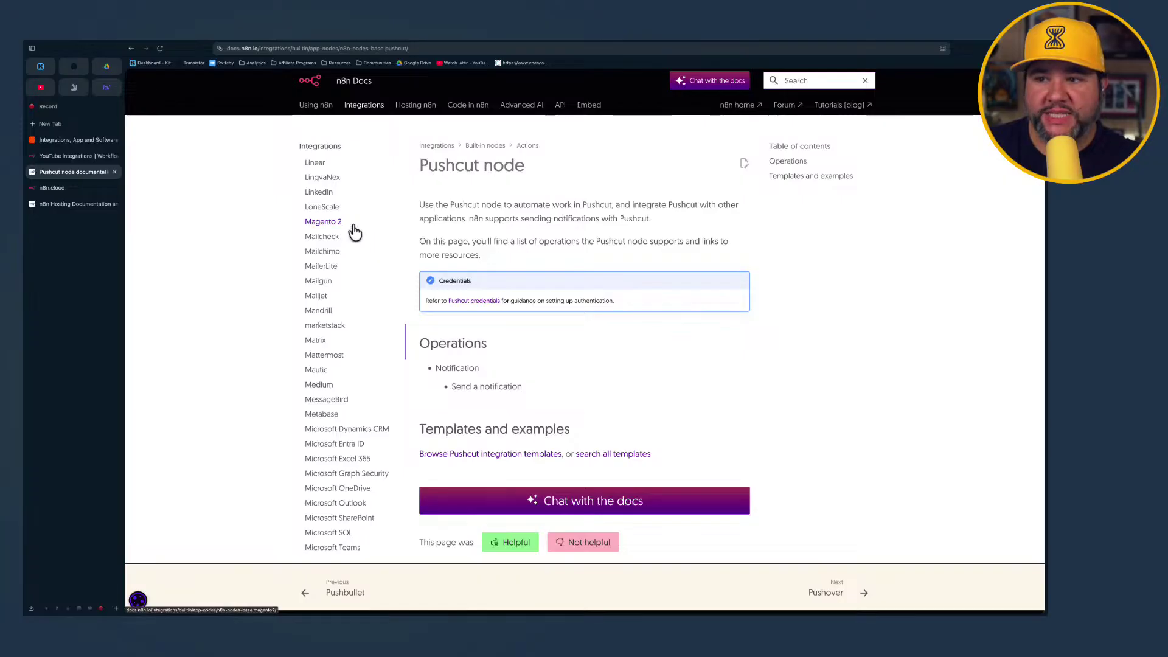
scroll(352, 227, "up", 2)
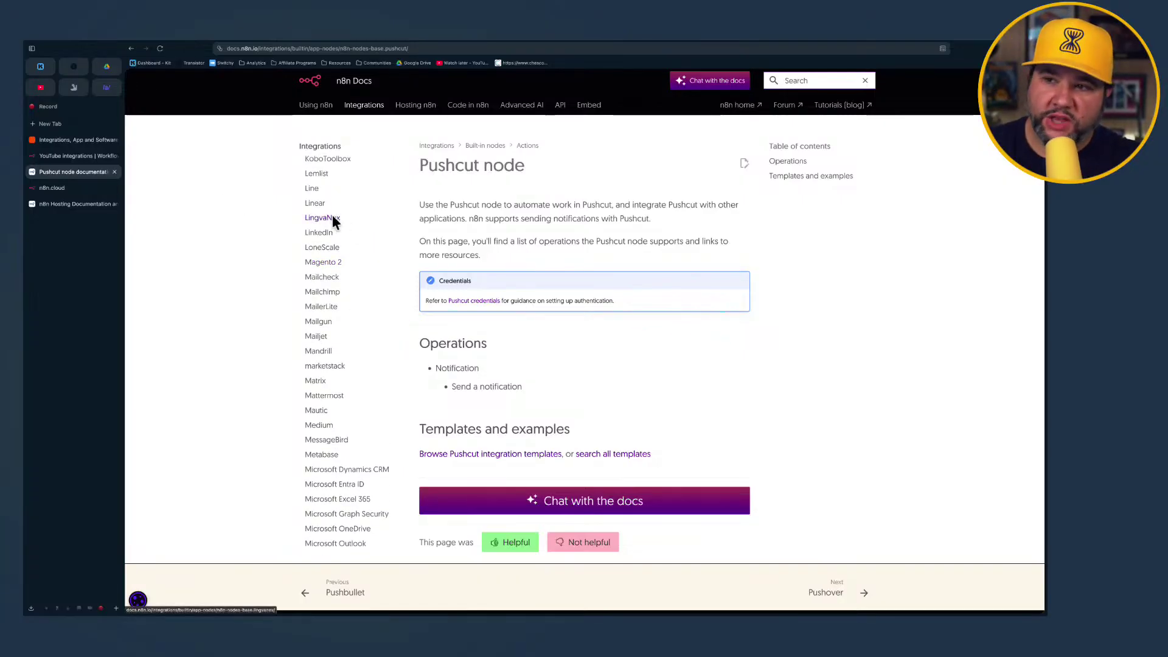
scroll(333, 221, "up", 6)
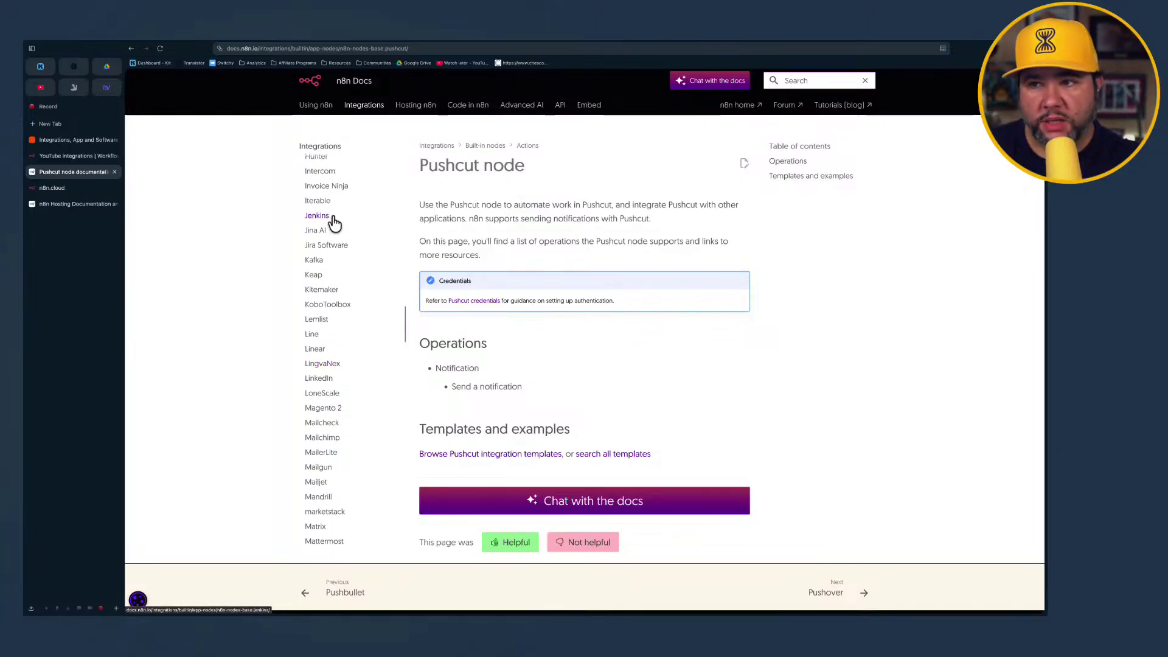
scroll(333, 217, "up", 12)
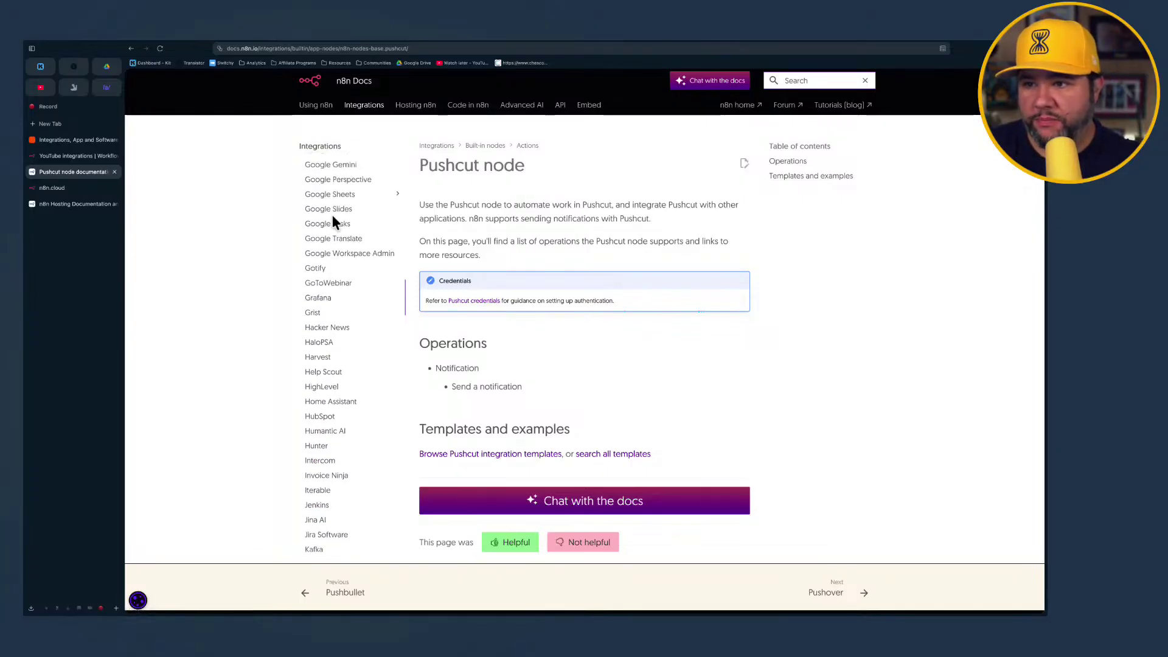
scroll(333, 217, "up", 5)
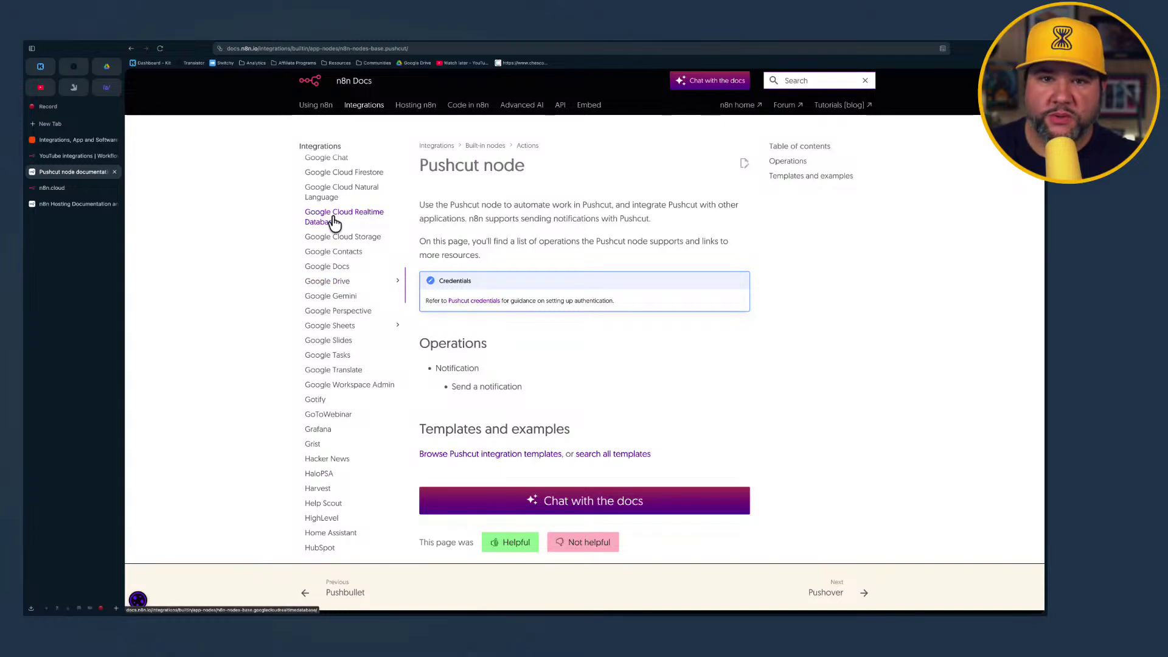
scroll(335, 223, "up", 14)
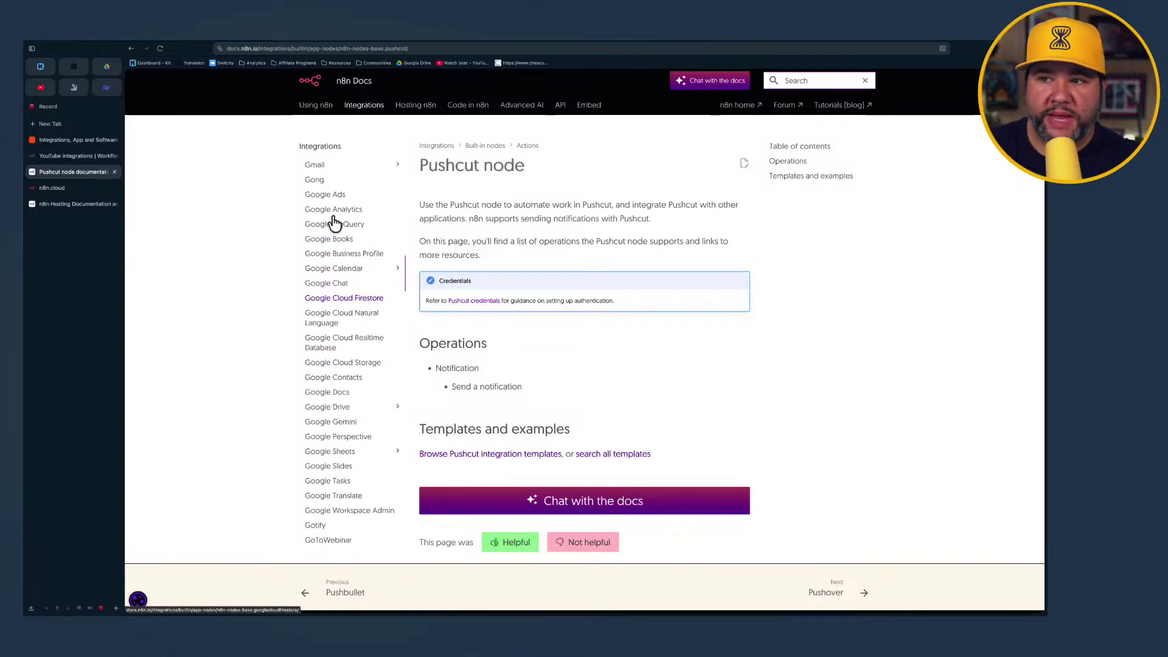
scroll(335, 222, "up", 20)
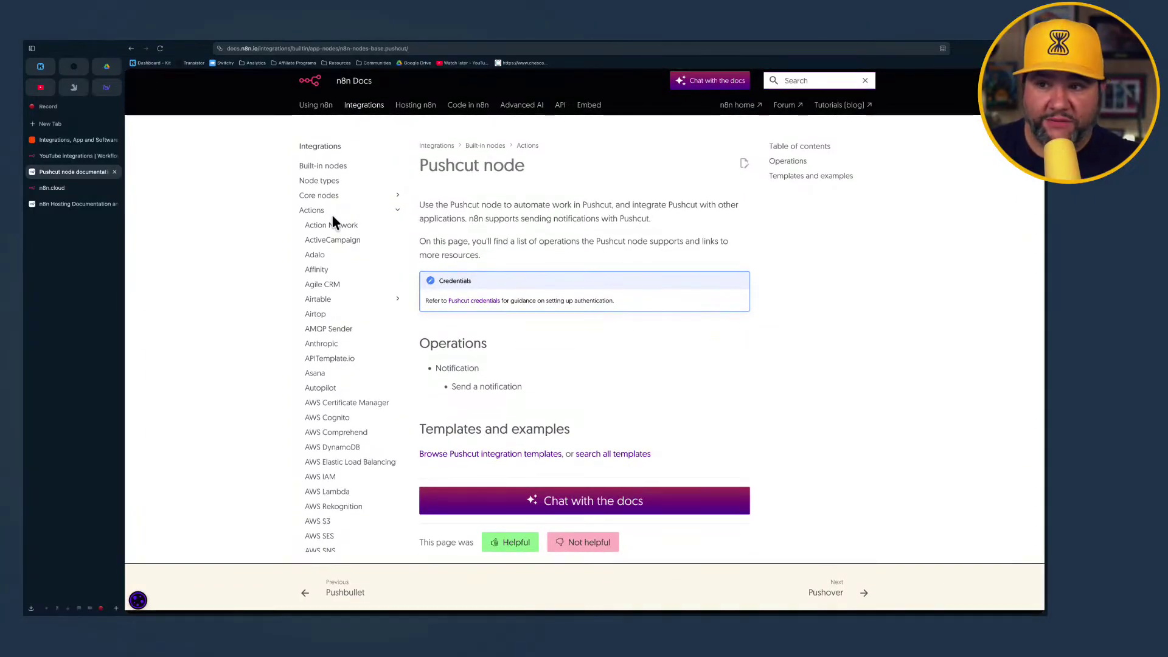
Examine the Actions nodes in the integrations list from Action Network through the Google services to Home Assistant
scroll(324, 338, "down", 2)
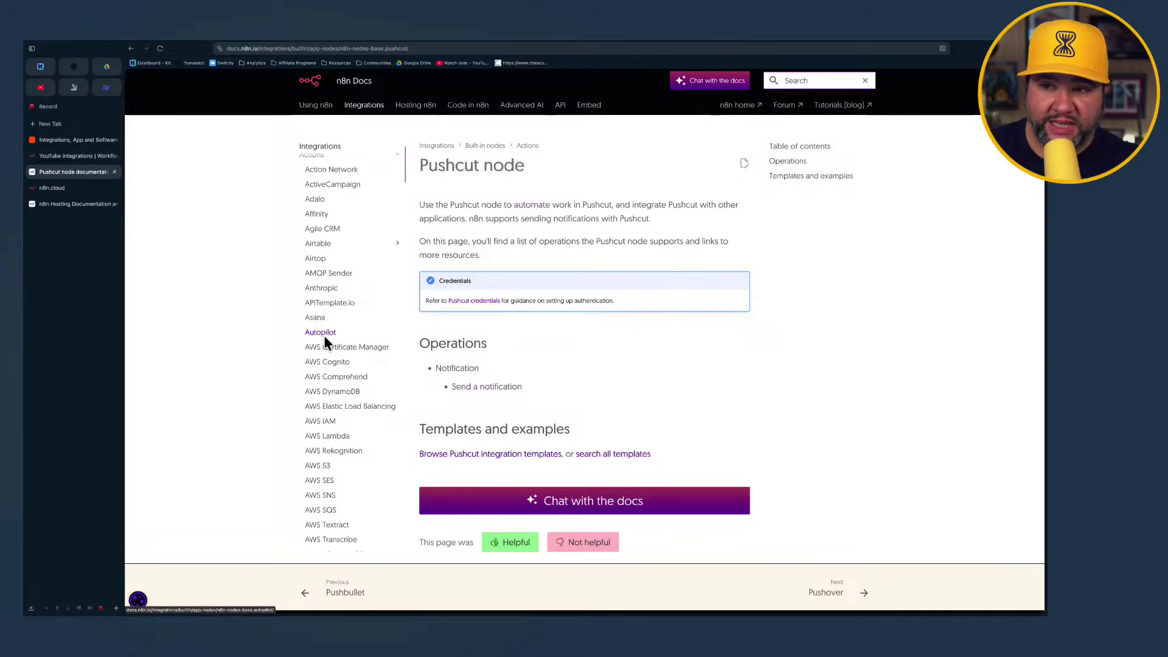
scroll(330, 296, "down", 3)
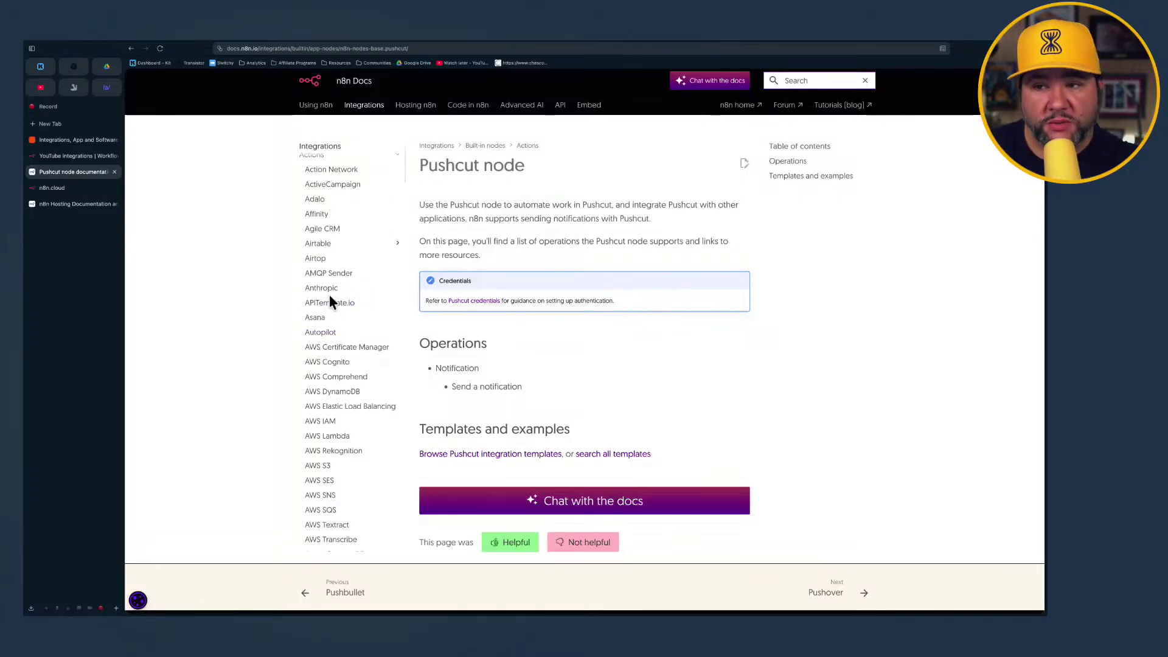
scroll(330, 300, "down", 8)
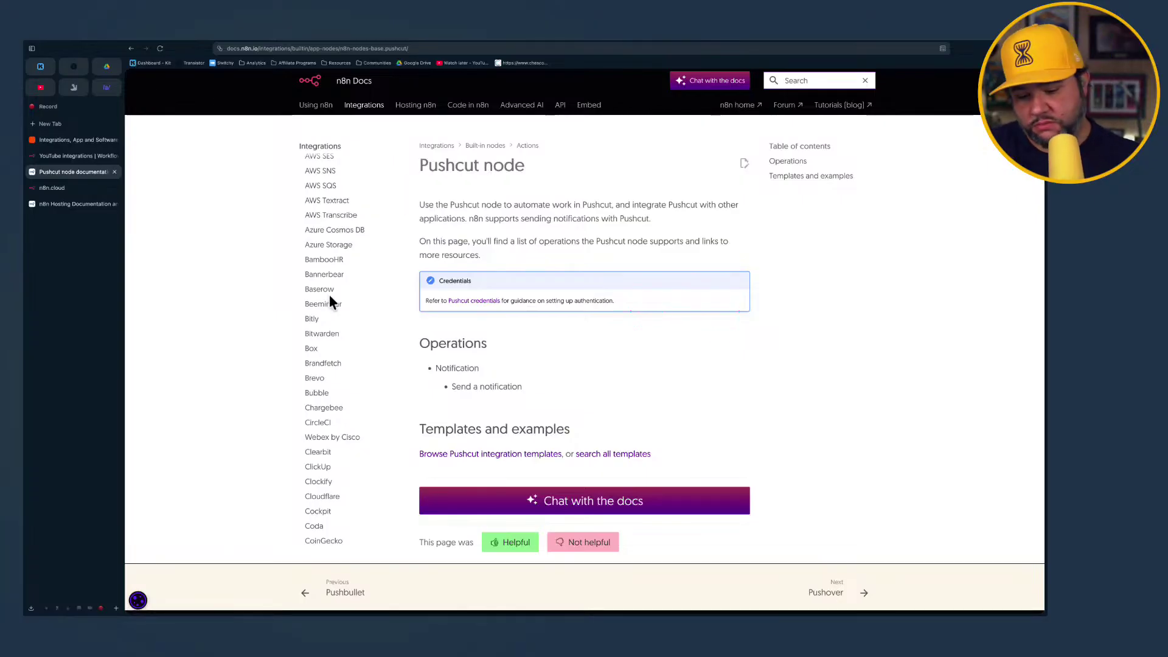
scroll(330, 296, "down", 4)
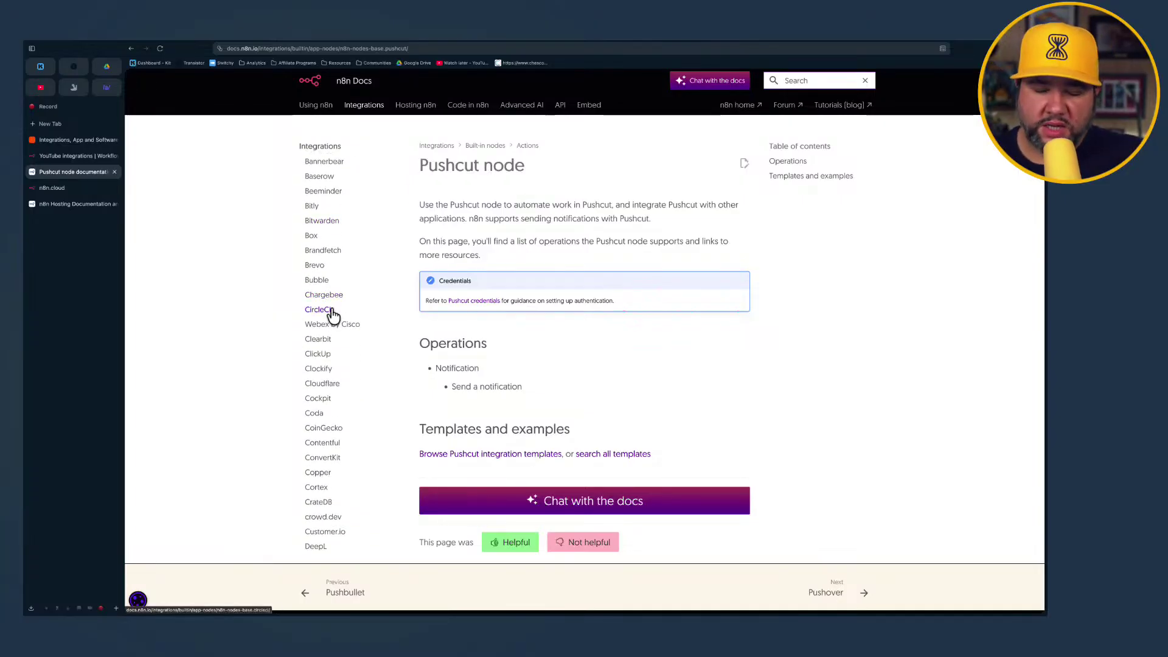
scroll(333, 315, "down", 2)
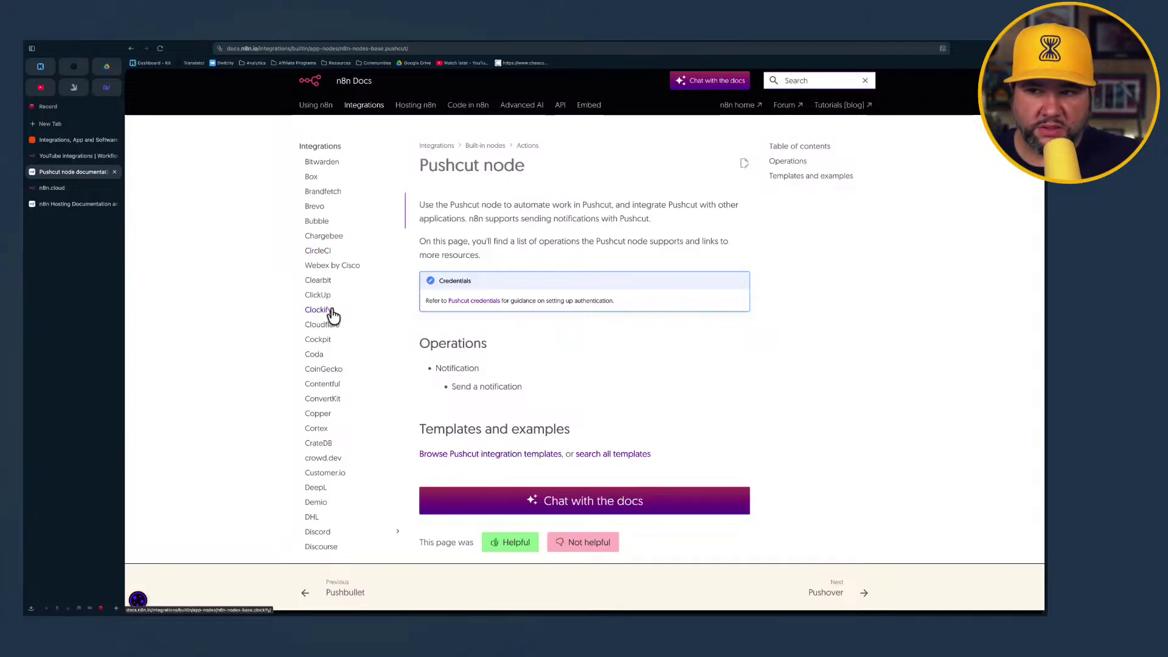
scroll(333, 315, "down", 1)
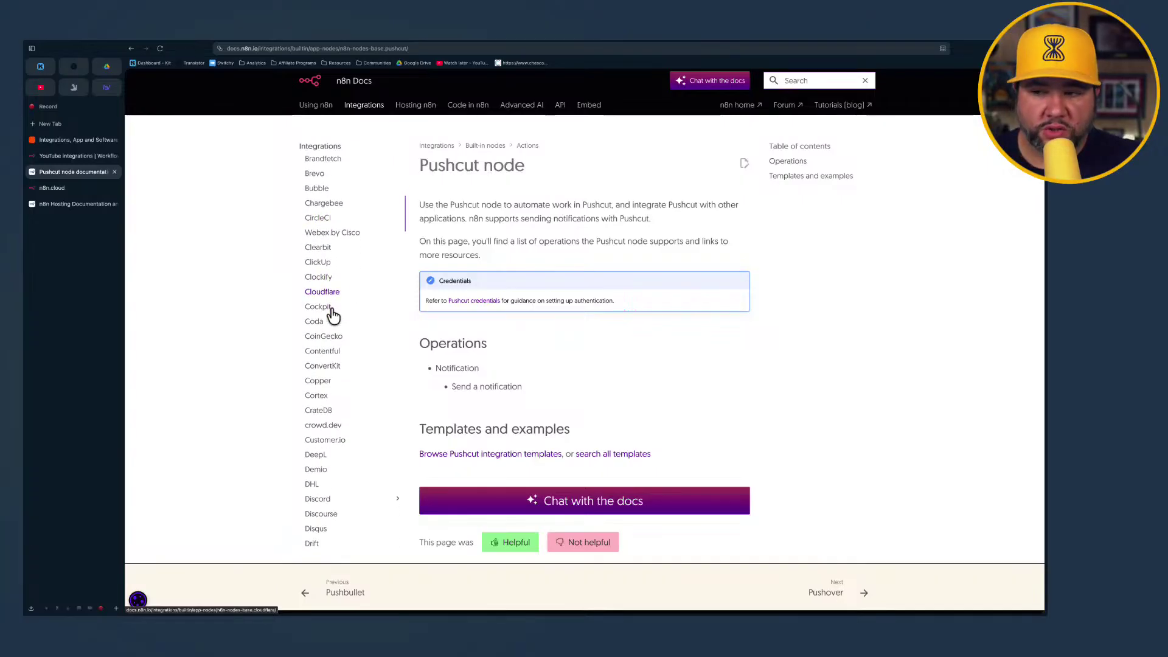
scroll(332, 311, "down", 2)
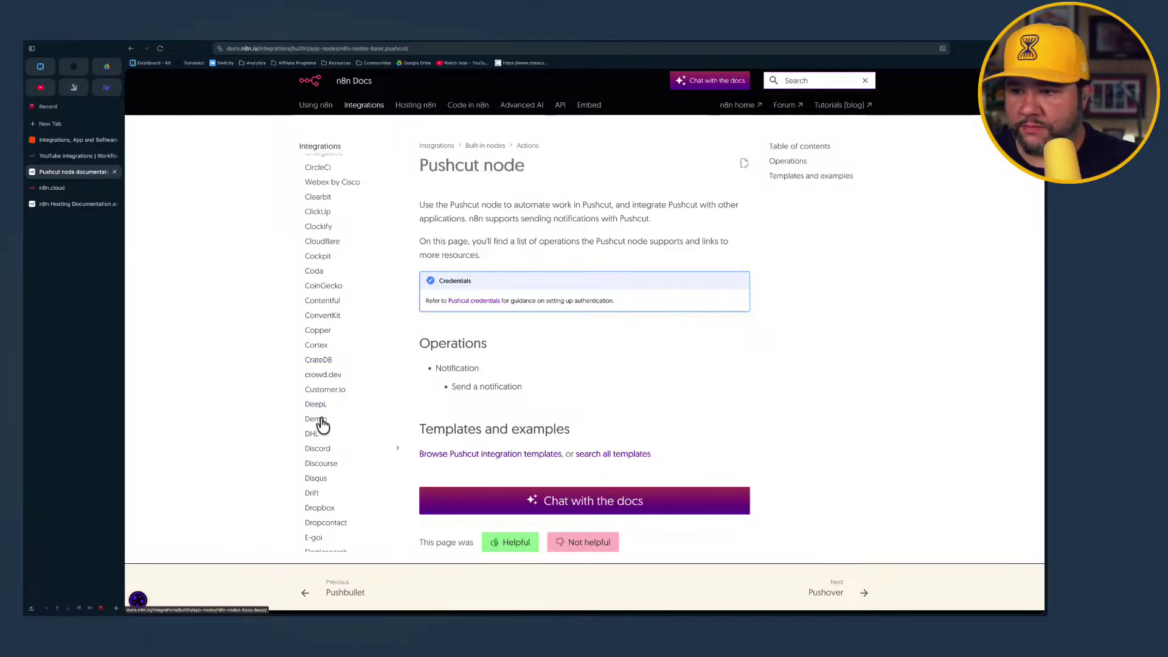
scroll(320, 424, "down", 3)
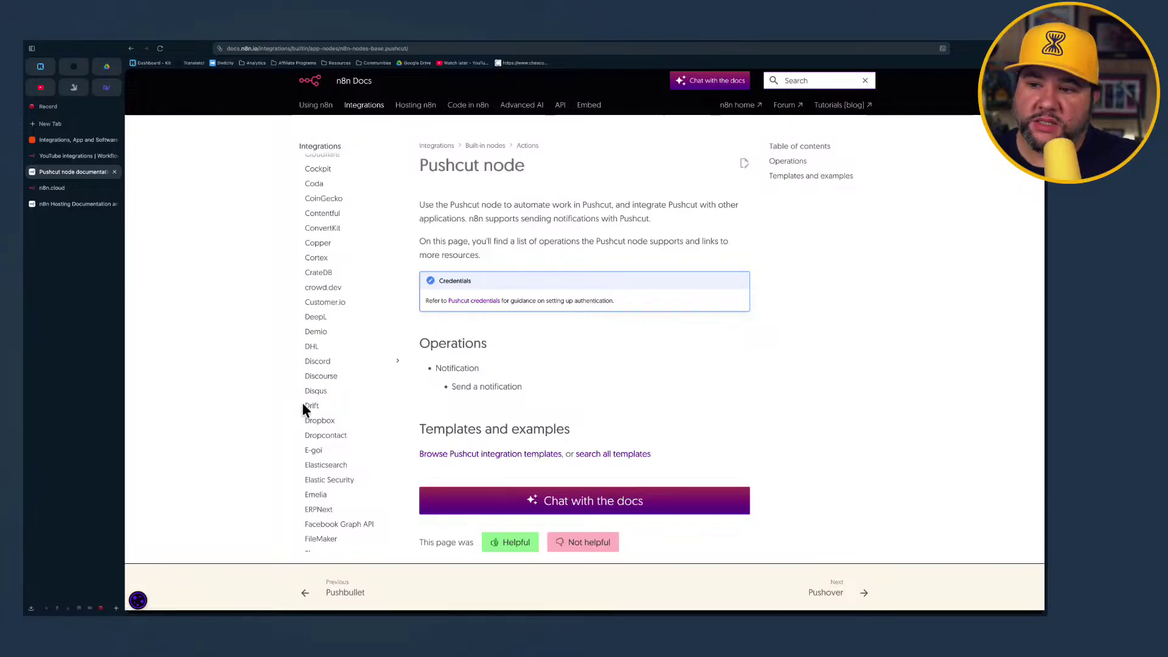
scroll(301, 402, "down", 3)
scroll(302, 409, "down", 6)
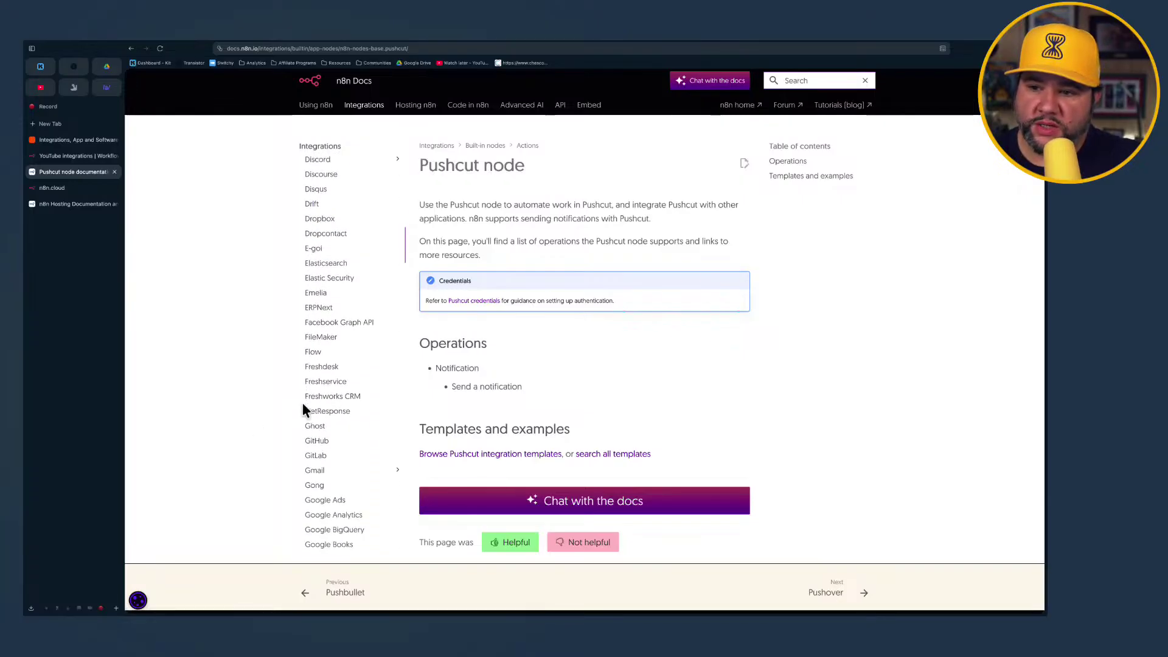
scroll(302, 409, "down", 2)
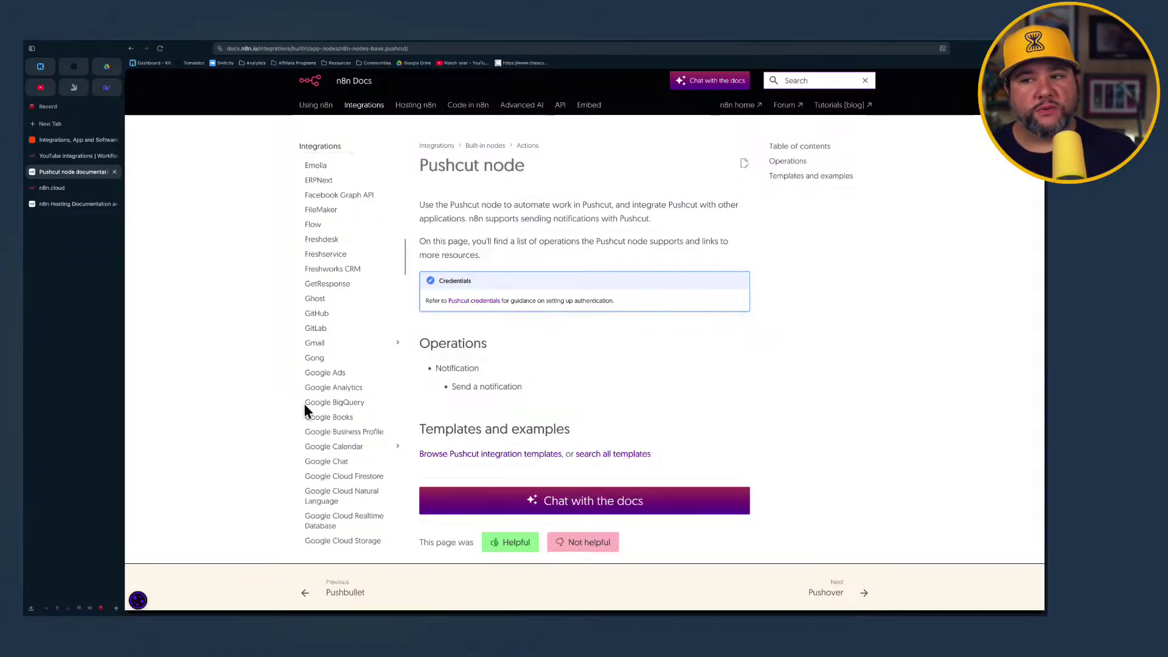
scroll(306, 410, "down", 10)
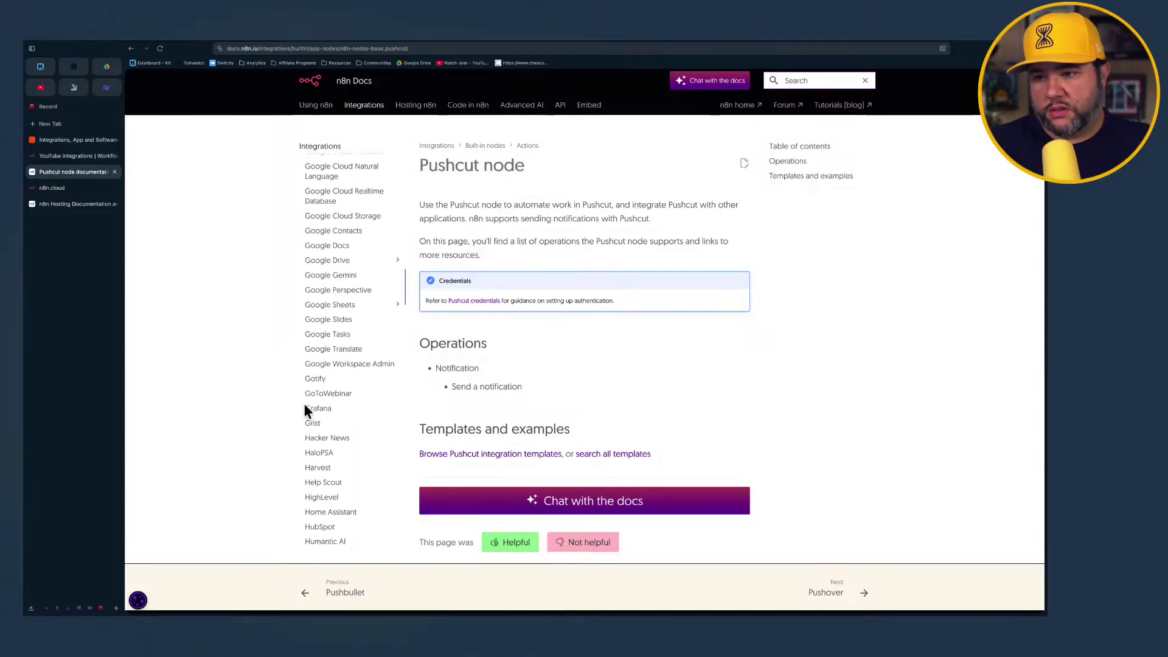
scroll(305, 406, "down", 2)
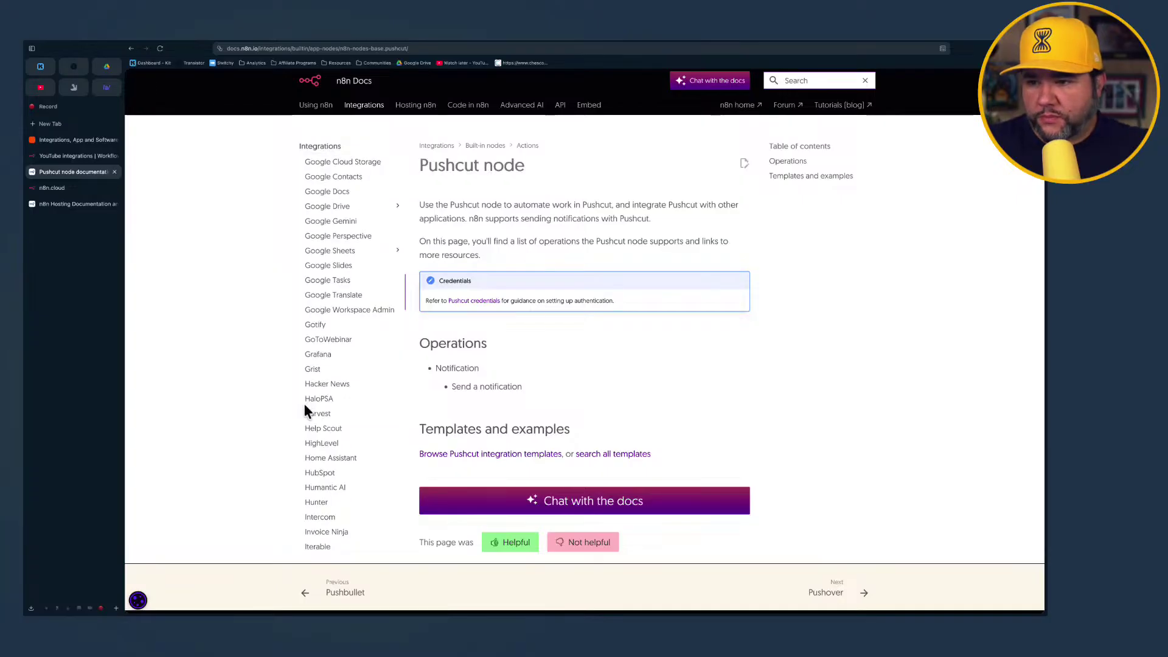
scroll(306, 409, "down", 1)
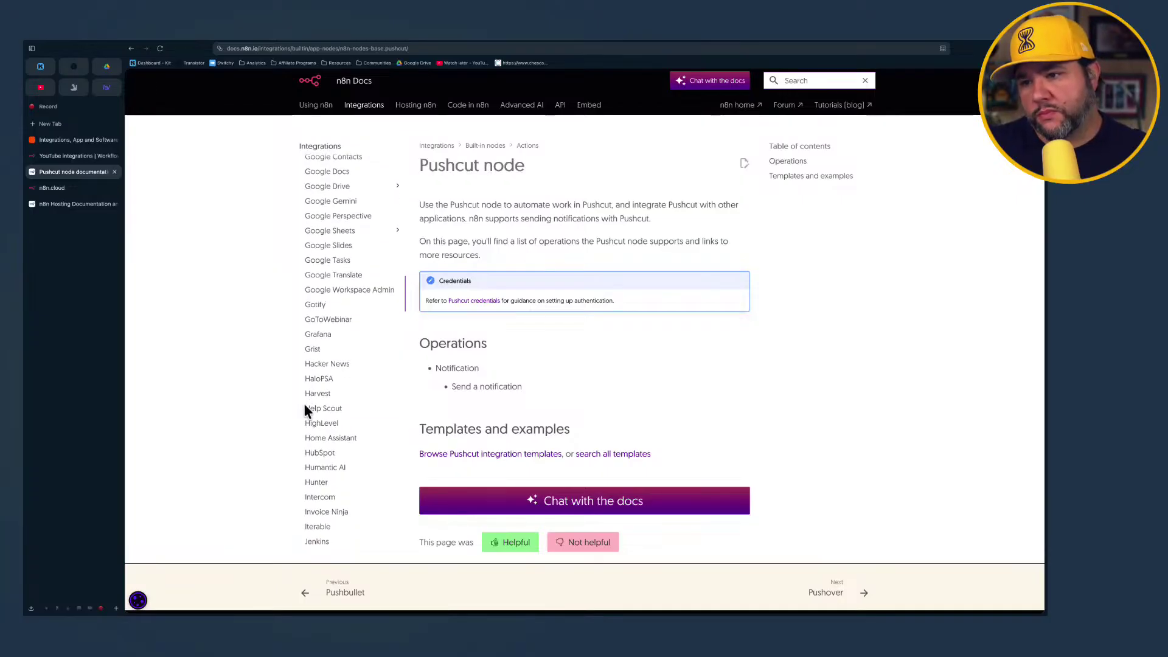
scroll(304, 406, "down", 1)
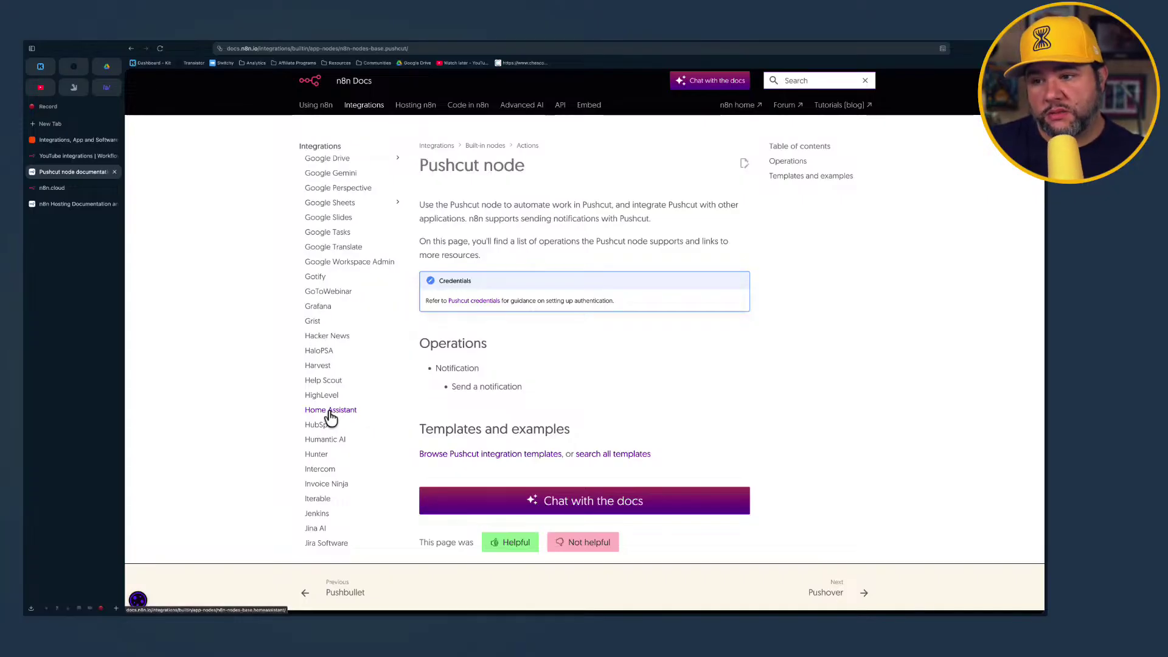
Switch to the Zapier apps directory, search it for "home assistant" and clear the search query
left_click(55, 140)
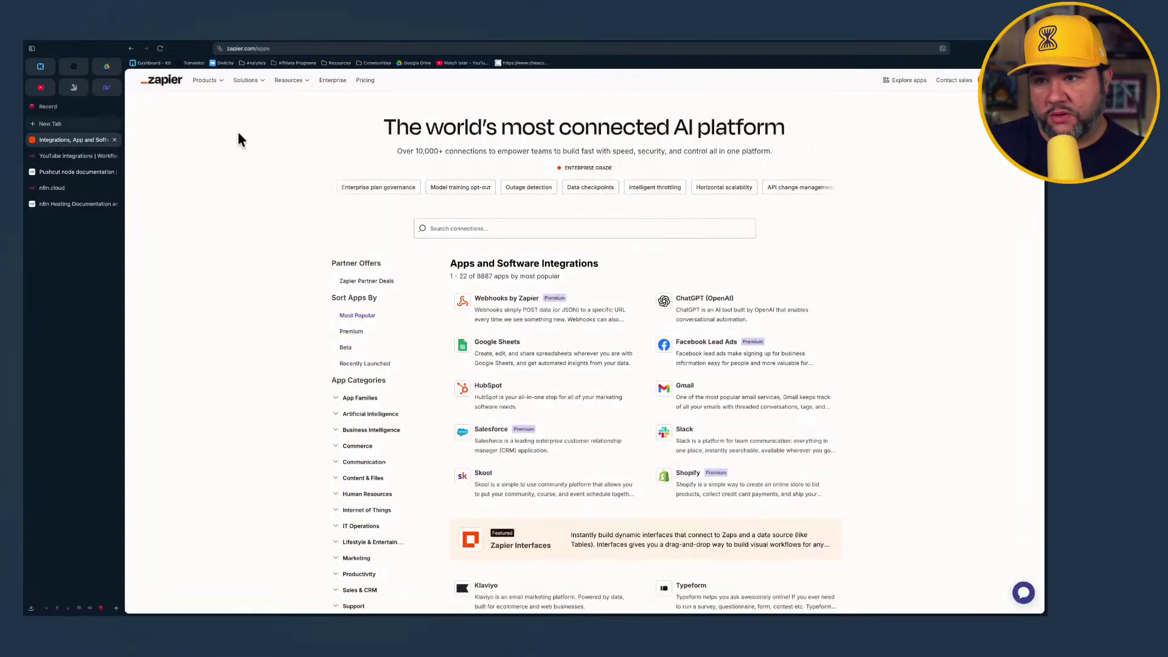
left_click(479, 229)
type("home assis")
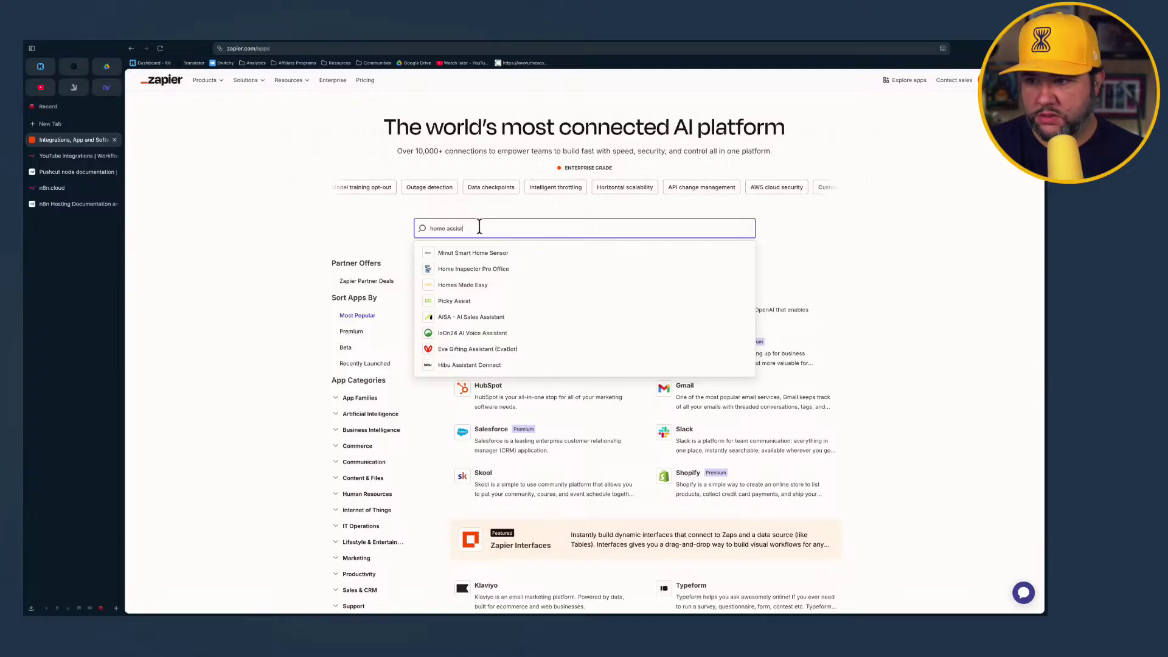
key("BackSpace")
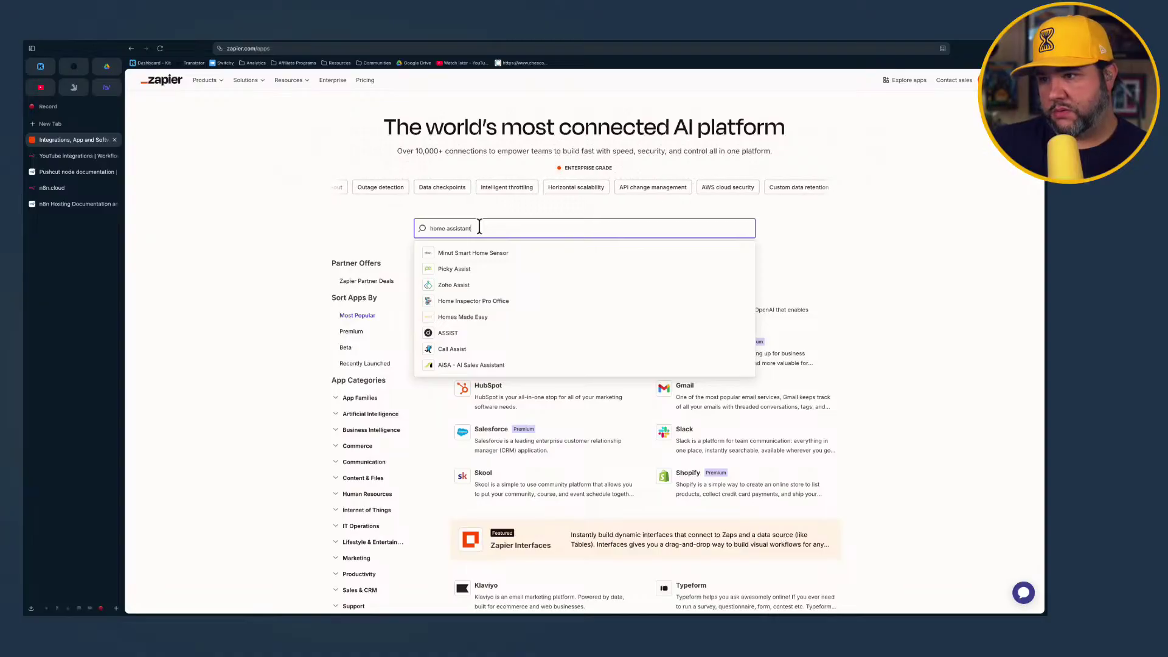
type("ant")
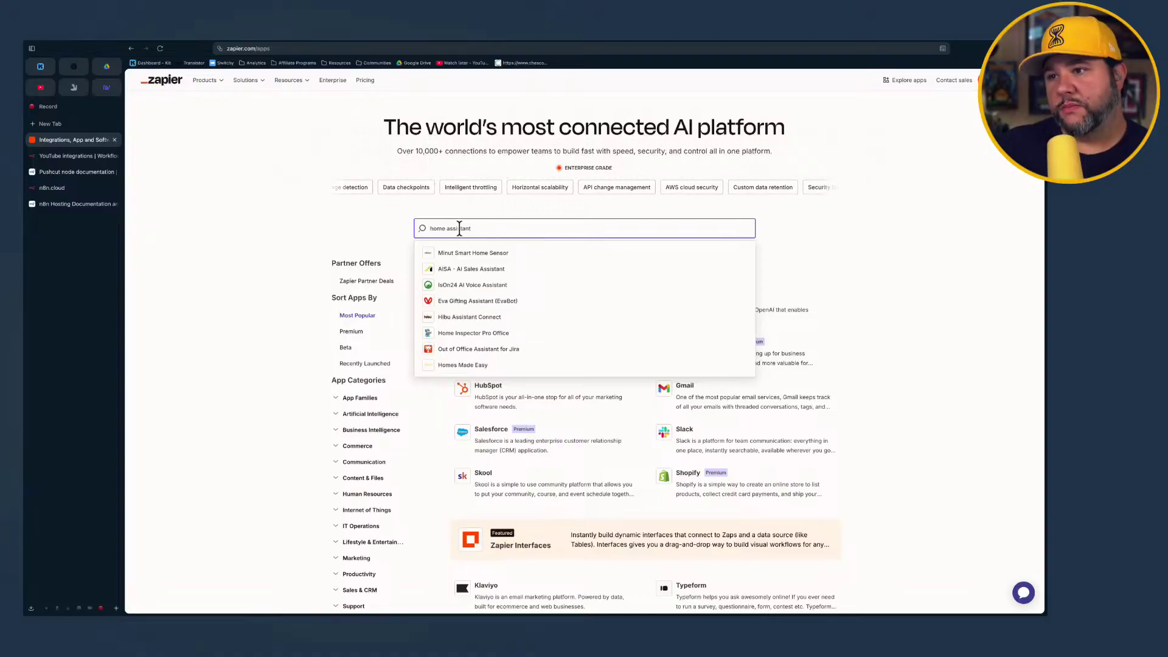
triple_click(500, 230)
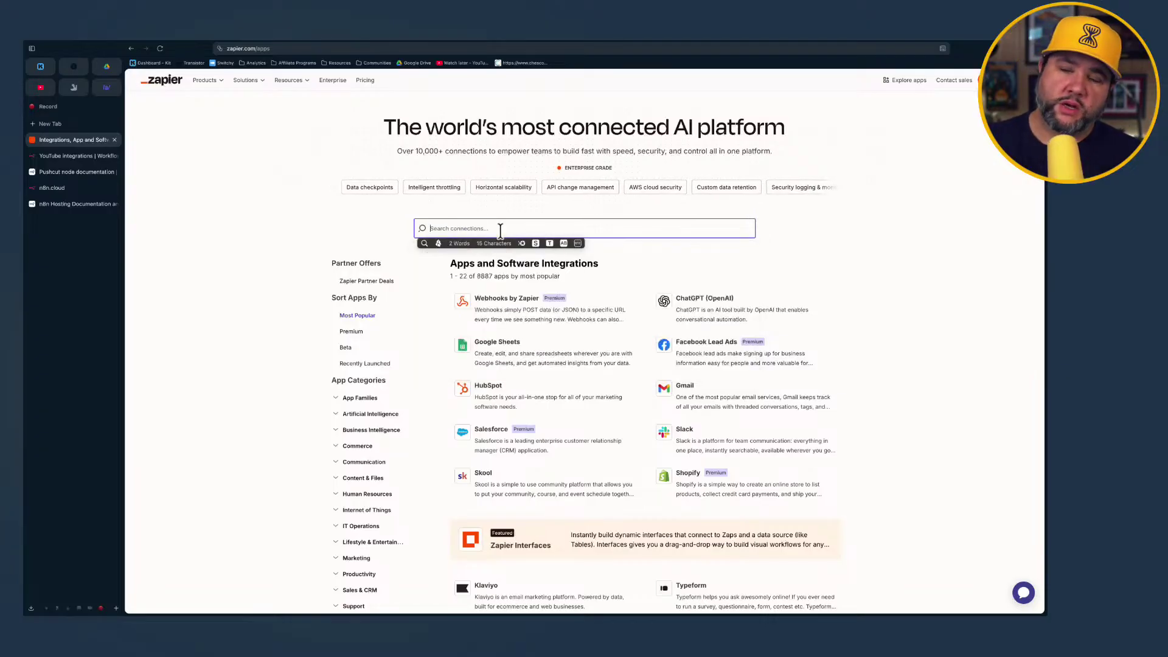
Return to the Pushcut node documentation in the n8n Docs and look through the integrations list around Home Assistant
left_click(66, 159)
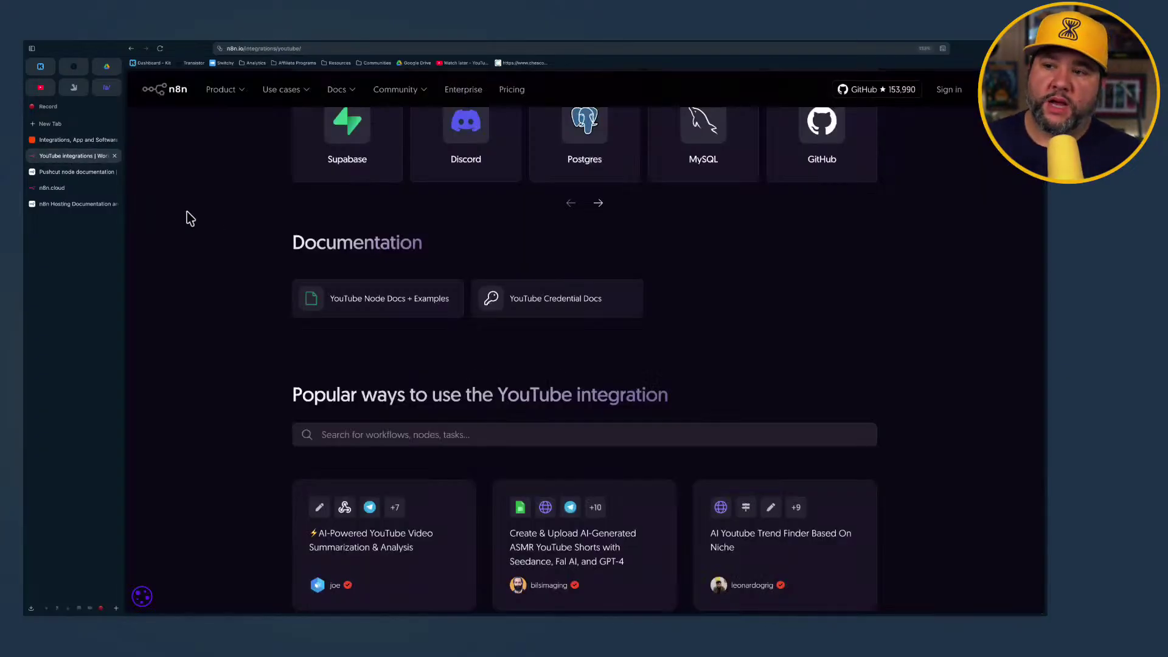
left_click(72, 188)
left_click(75, 172)
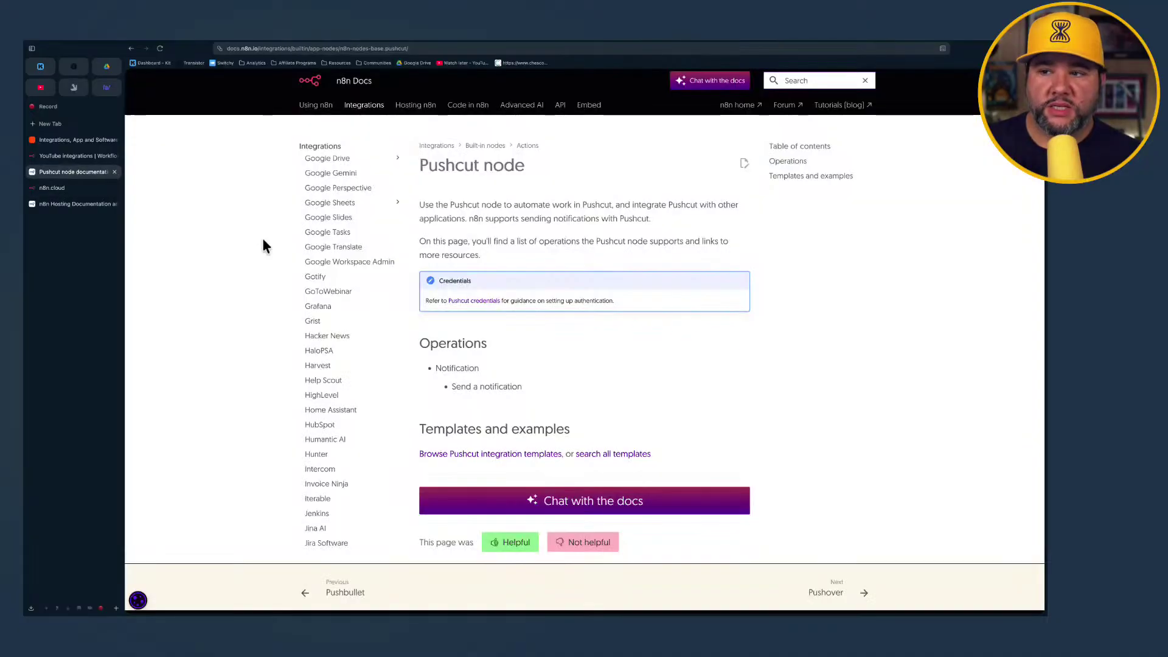
scroll(271, 253, "down", 2)
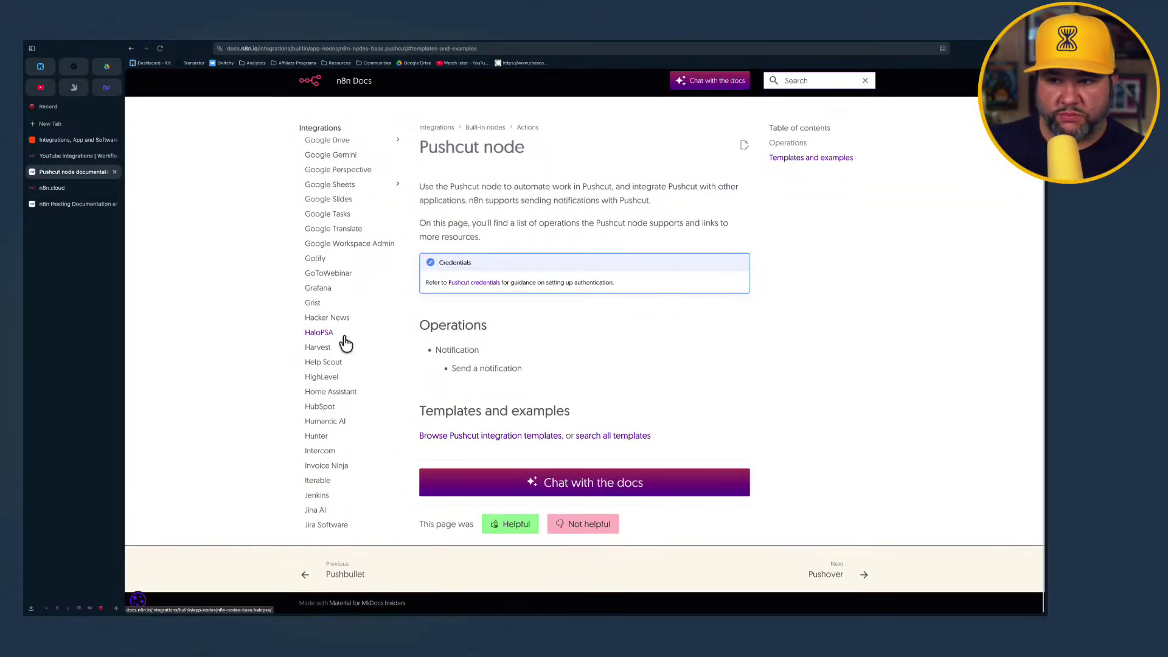
scroll(345, 343, "down", 1)
scroll(346, 344, "down", 1)
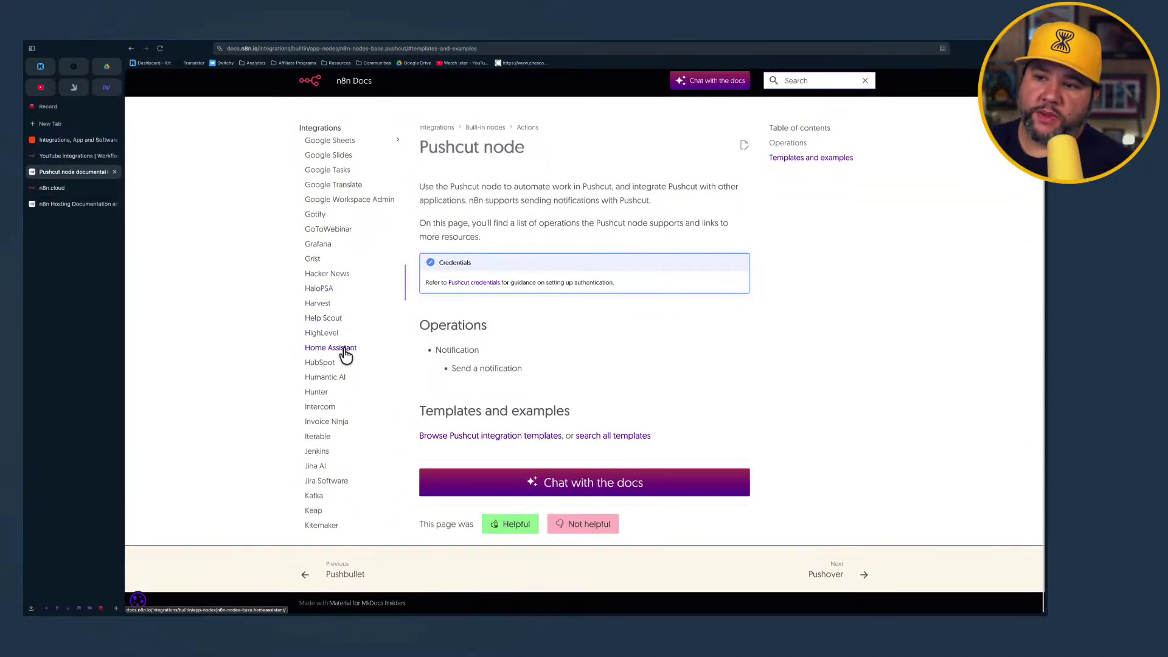
scroll(345, 354, "down", 2)
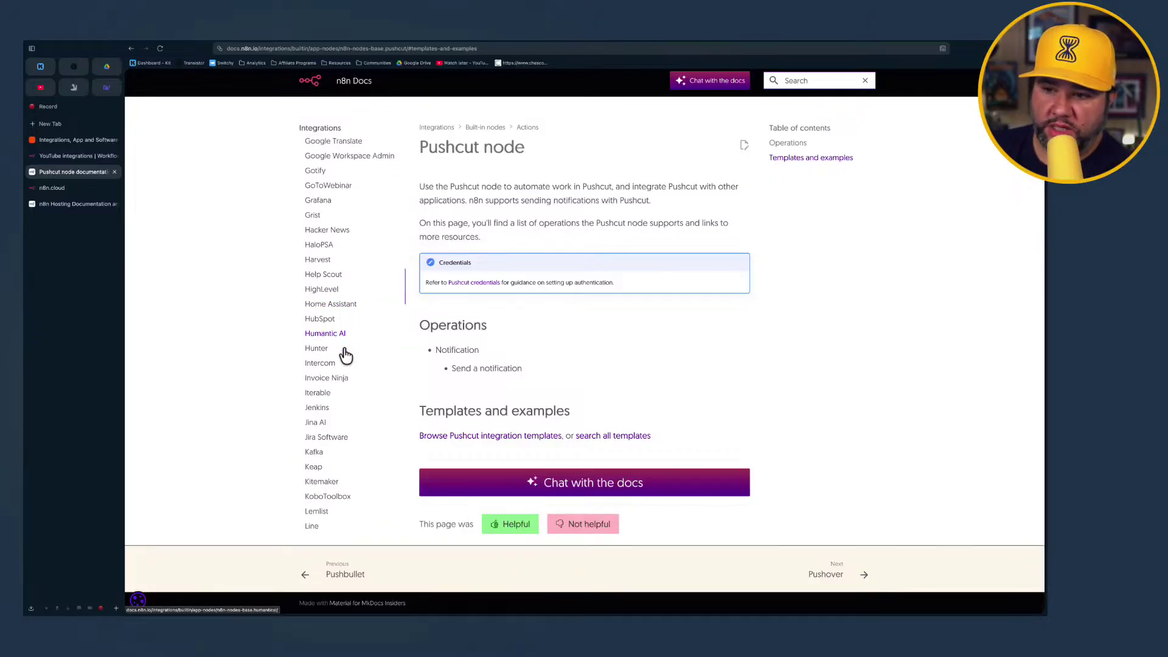
Open the Home Assistant node documentation and review its operations and its templates and examples
left_click(333, 301)
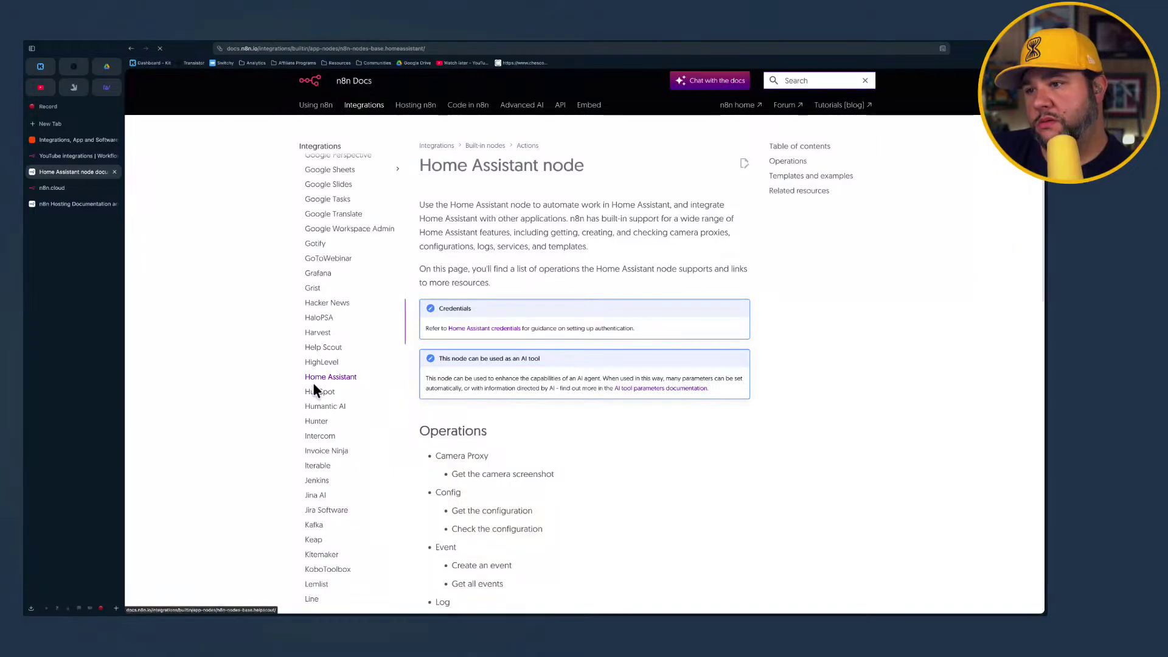
scroll(531, 333, "down", 4)
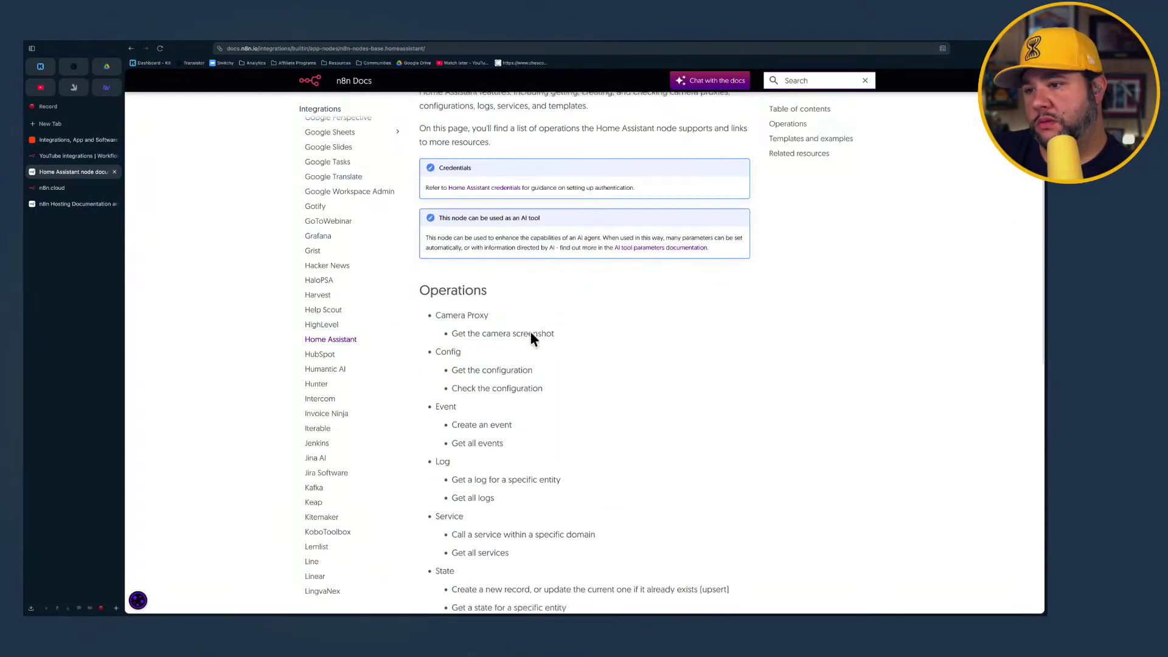
scroll(530, 339, "down", 4)
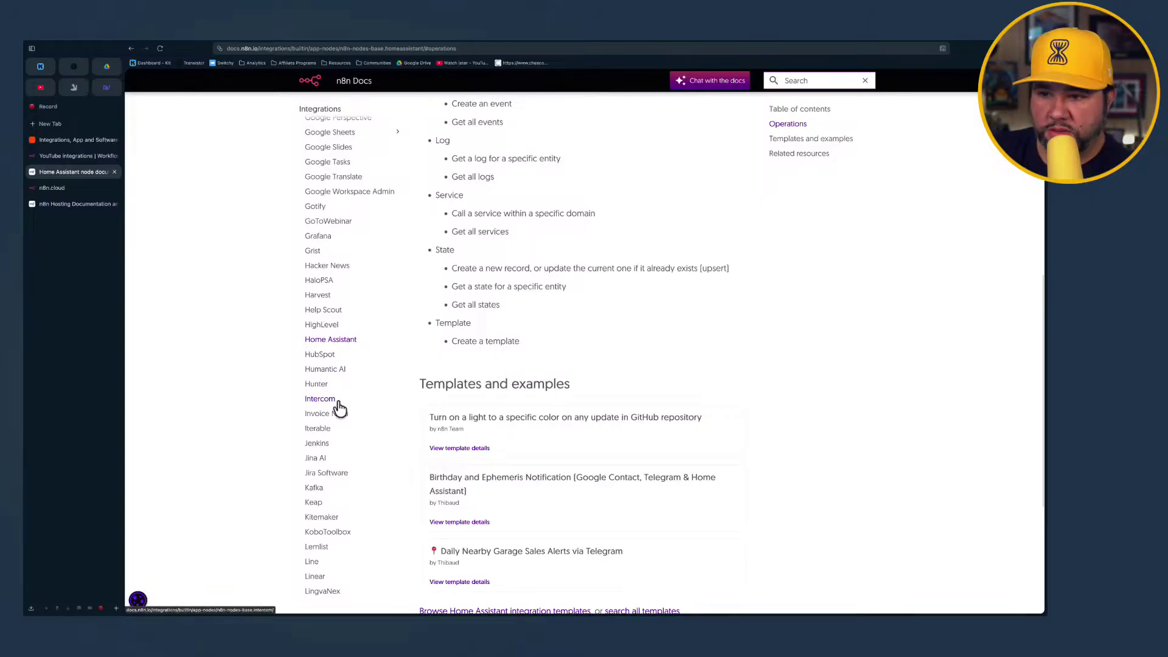
Look through the integrations list from Home Assistant past the Microsoft services and open the NASA node documentation
scroll(339, 407, "down", 2)
scroll(339, 408, "down", 5)
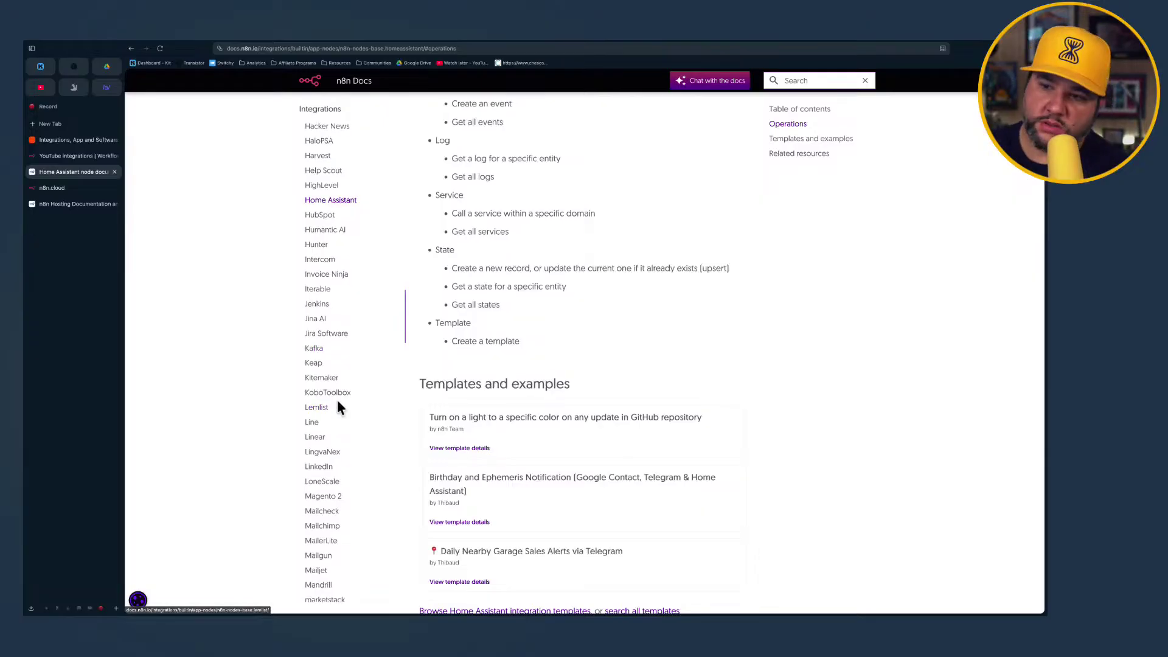
scroll(340, 408, "down", 3)
scroll(339, 409, "down", 2)
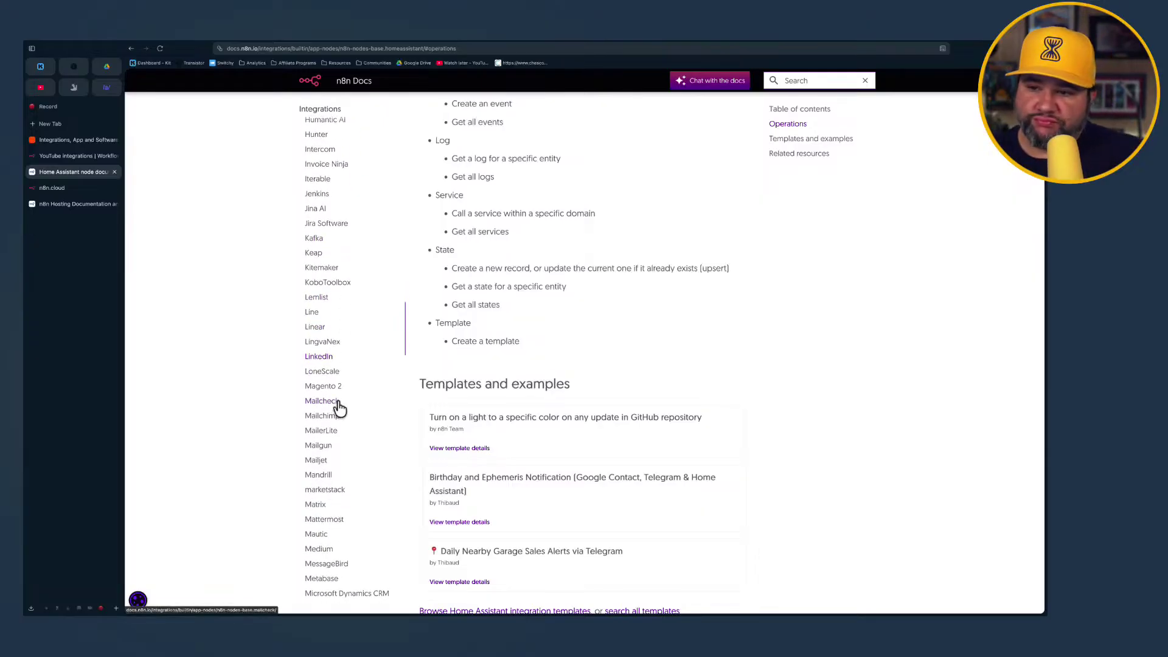
scroll(340, 408, "down", 5)
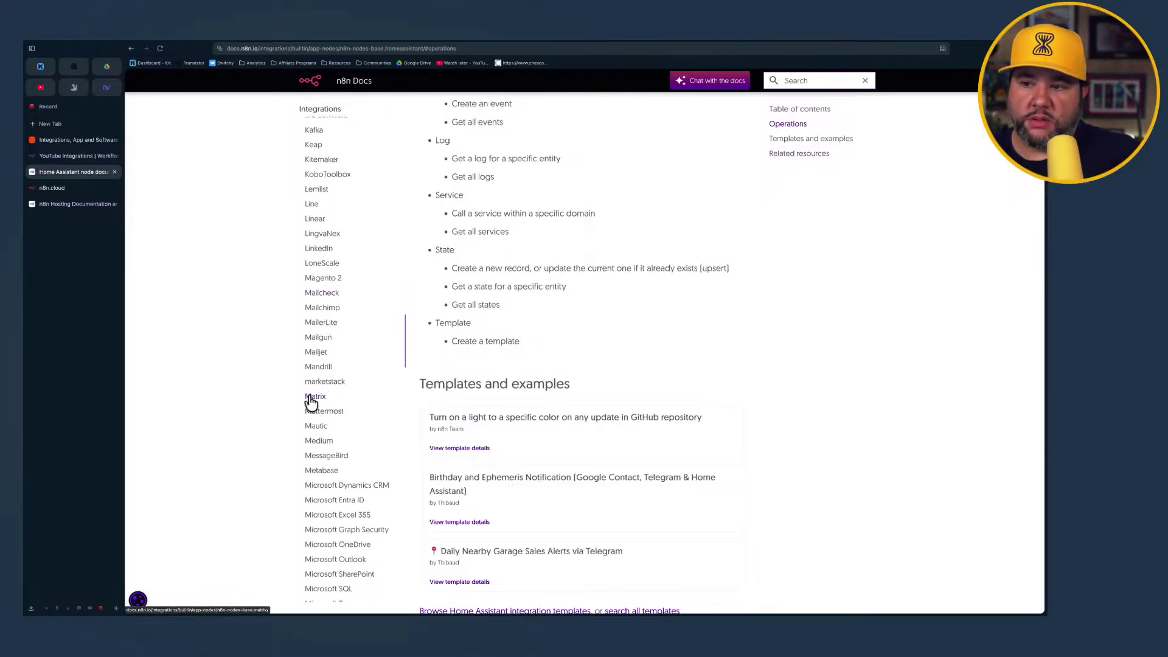
scroll(356, 438, "down", 2)
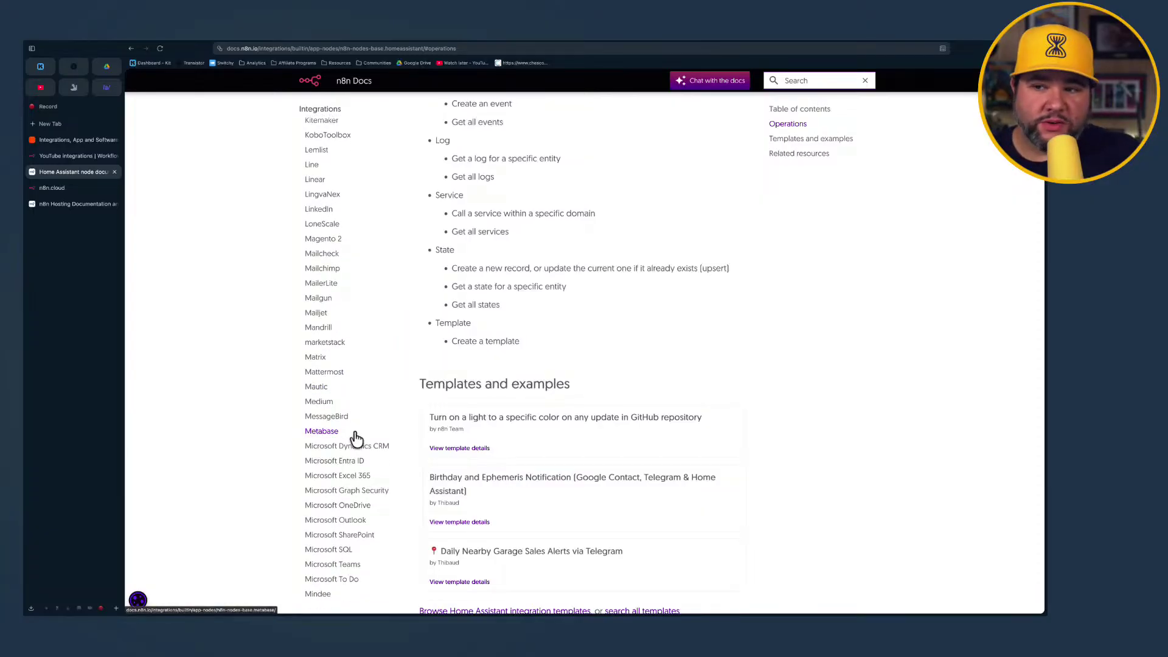
scroll(355, 437, "down", 3)
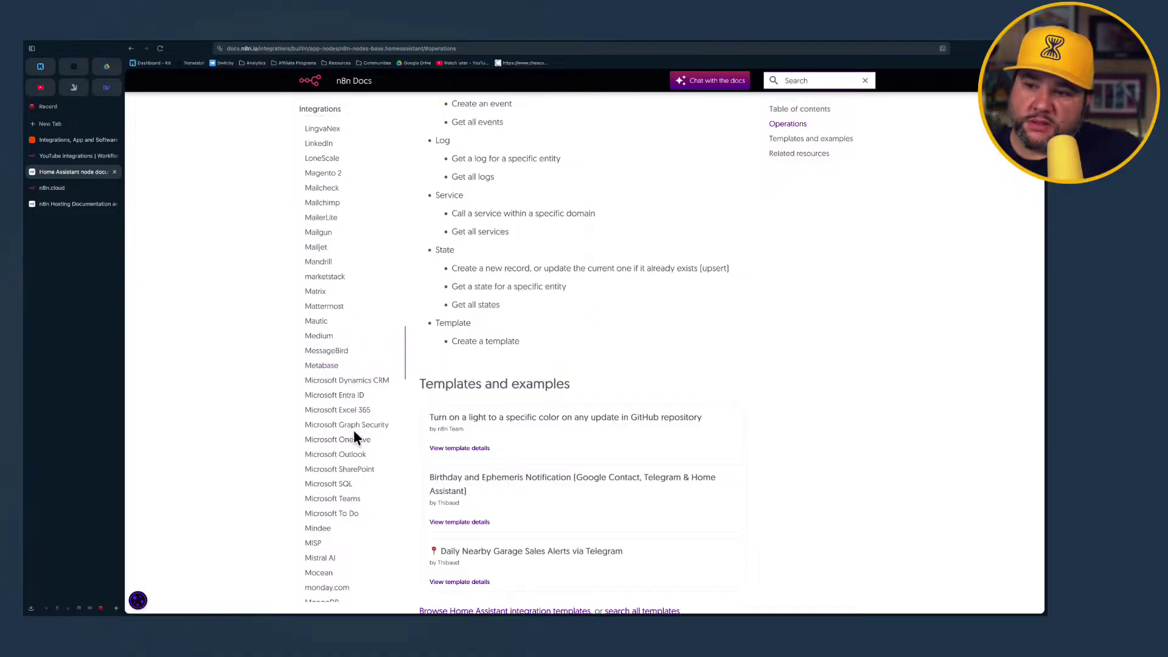
scroll(341, 474, "down", 3)
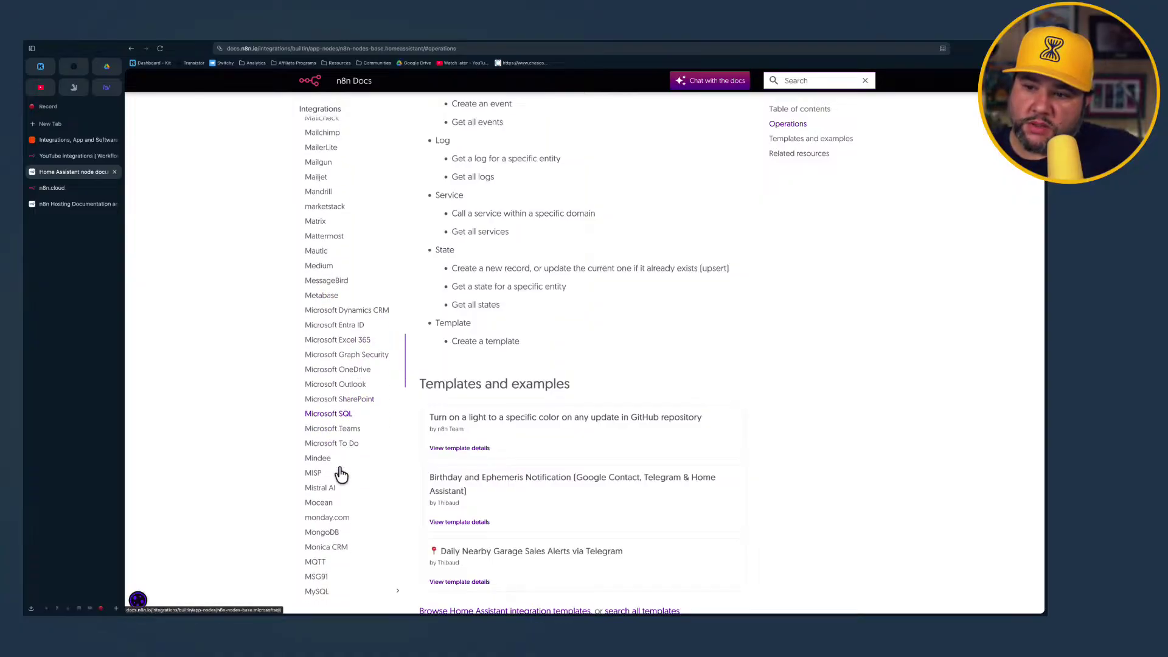
scroll(342, 474, "down", 3)
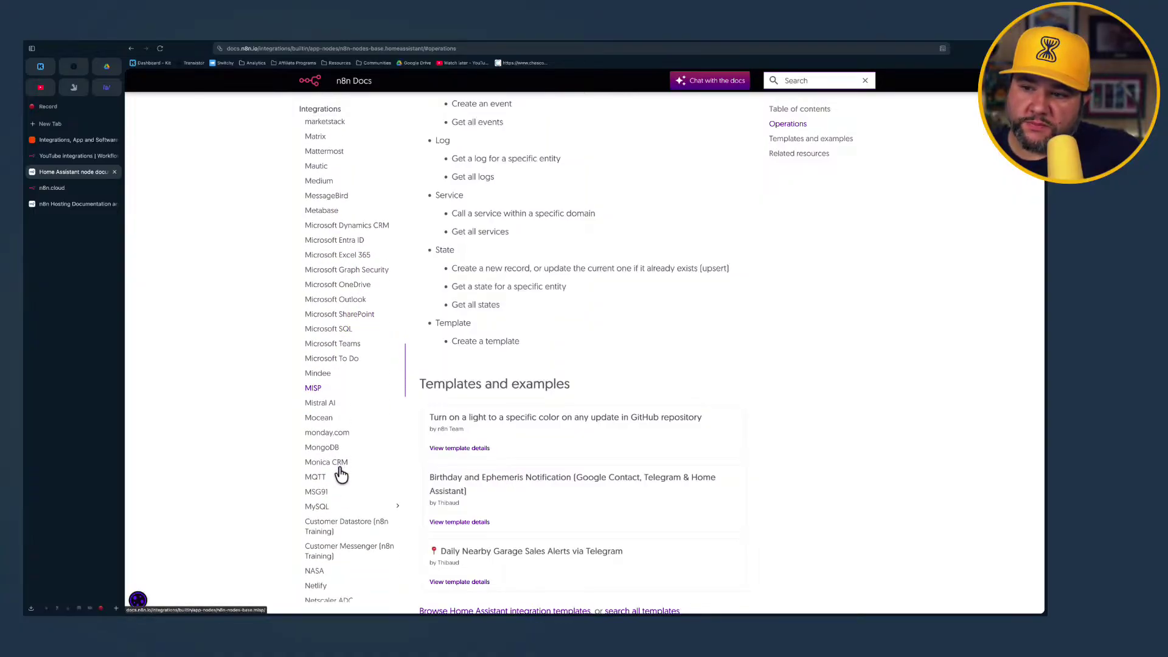
scroll(342, 455, "down", 4)
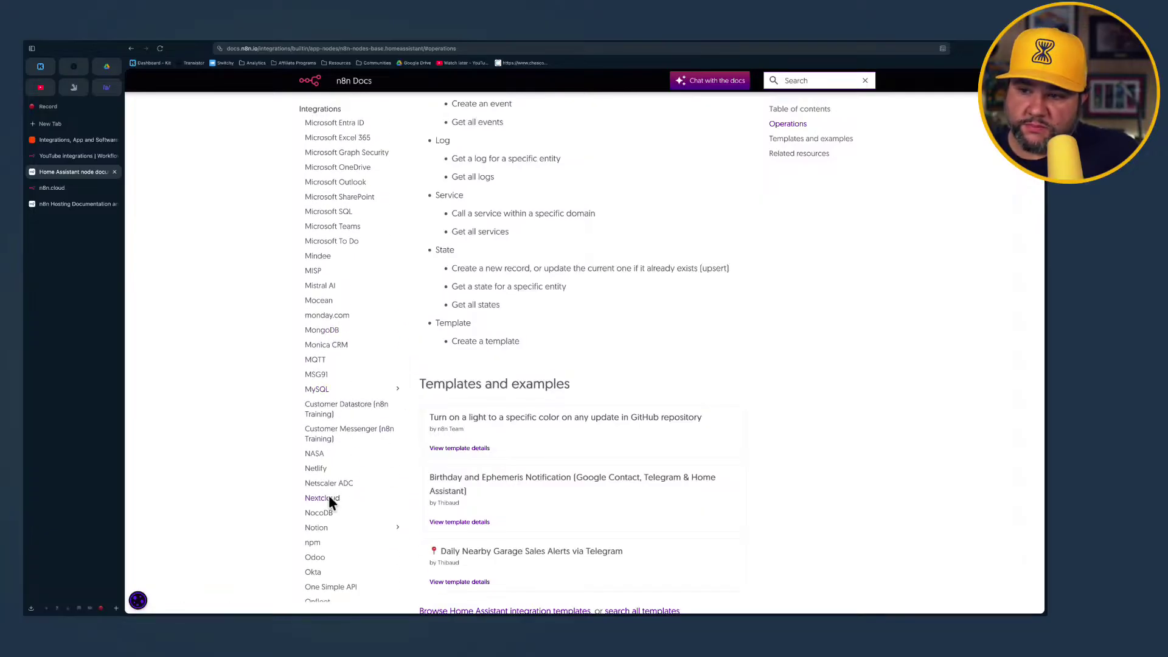
left_click(318, 456)
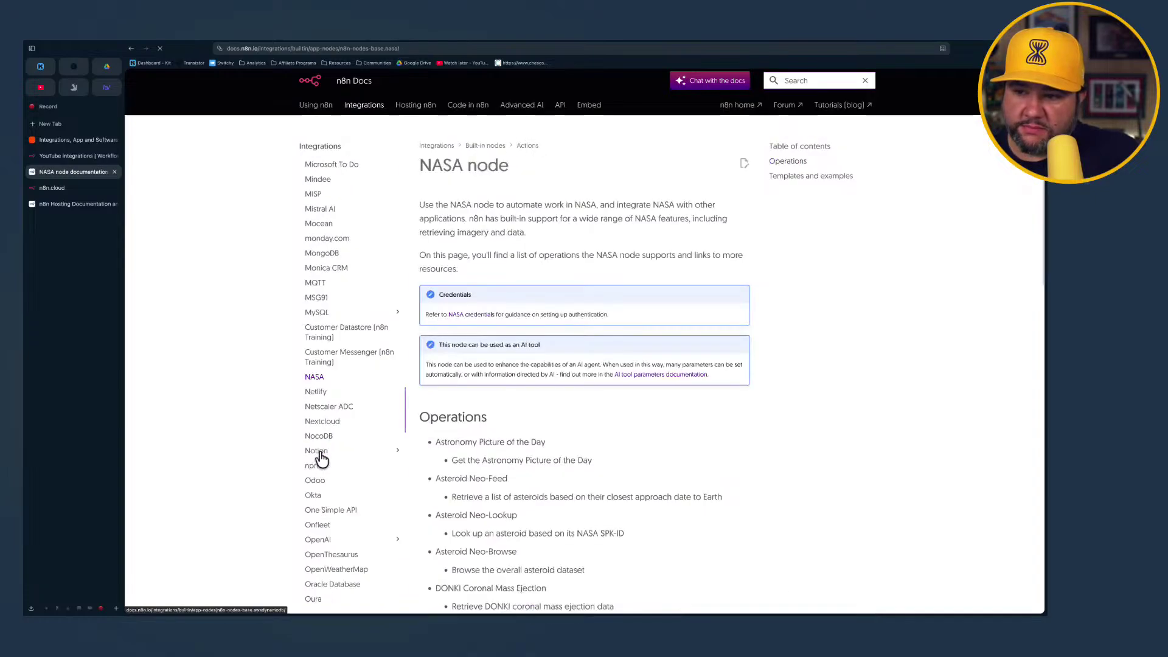
Examine the integrations list from NASA through OpenAI and Philips Hue to the Postgres and Pushcut entries
scroll(321, 459, "down", 5)
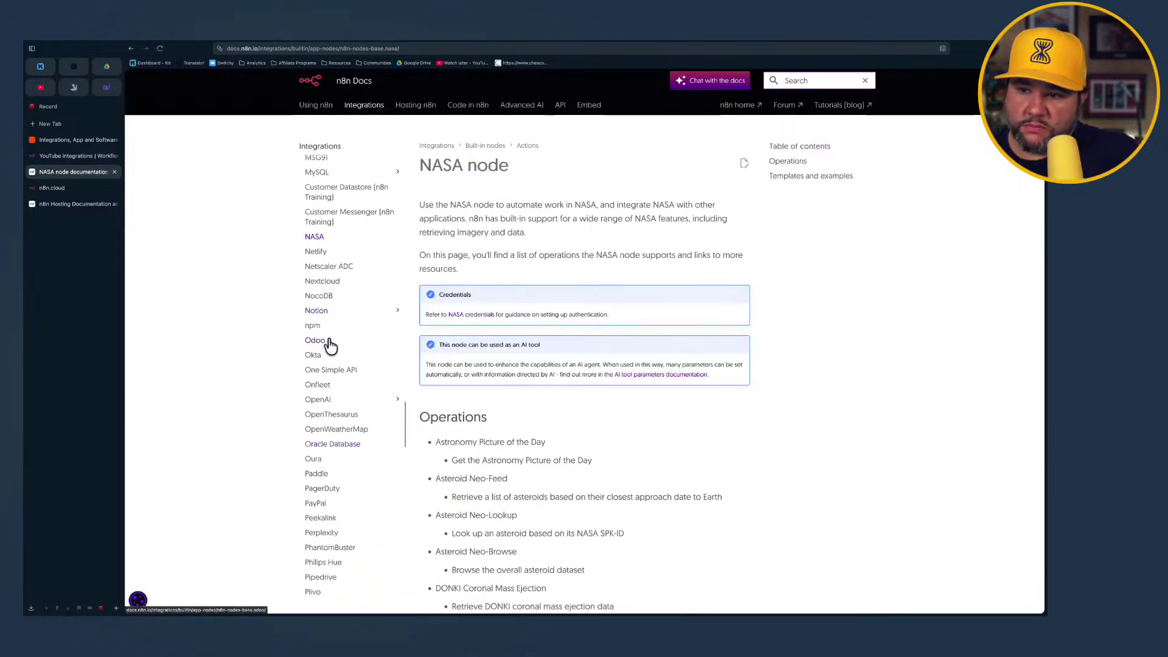
scroll(328, 426, "down", 2)
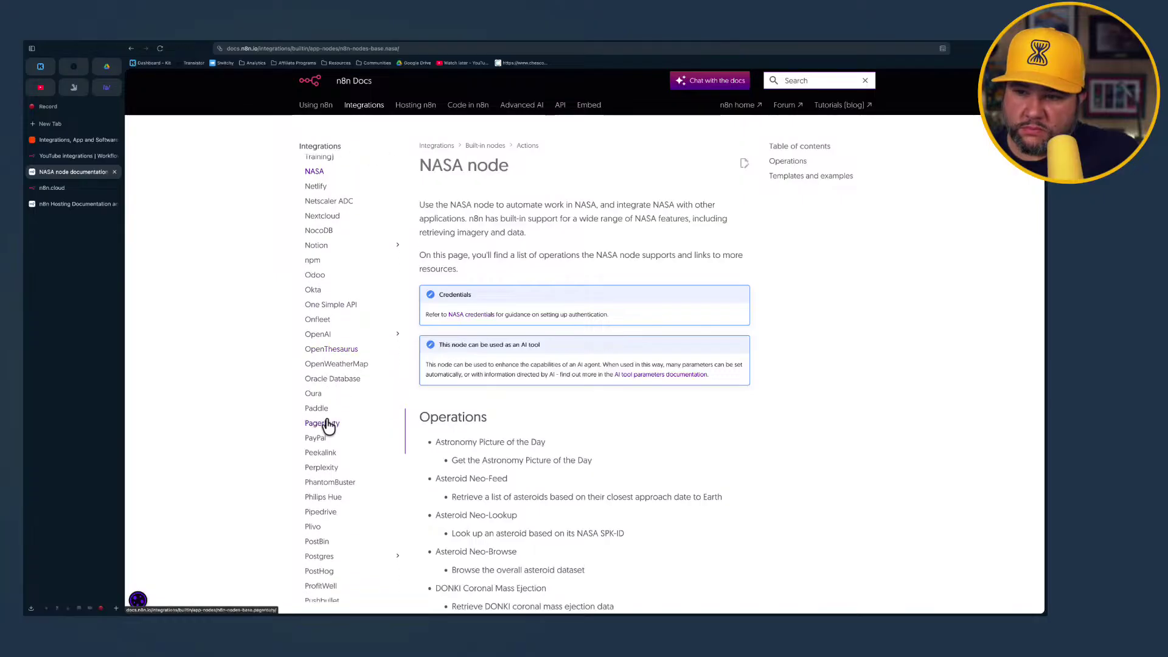
scroll(329, 426, "down", 2)
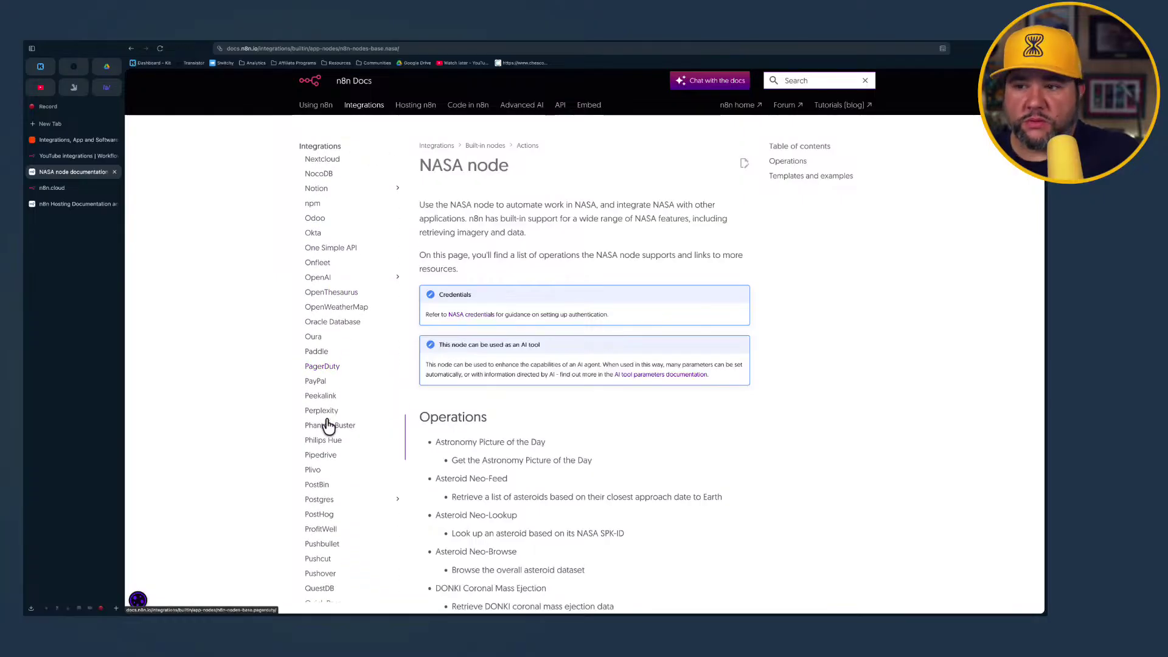
scroll(327, 424, "down", 1)
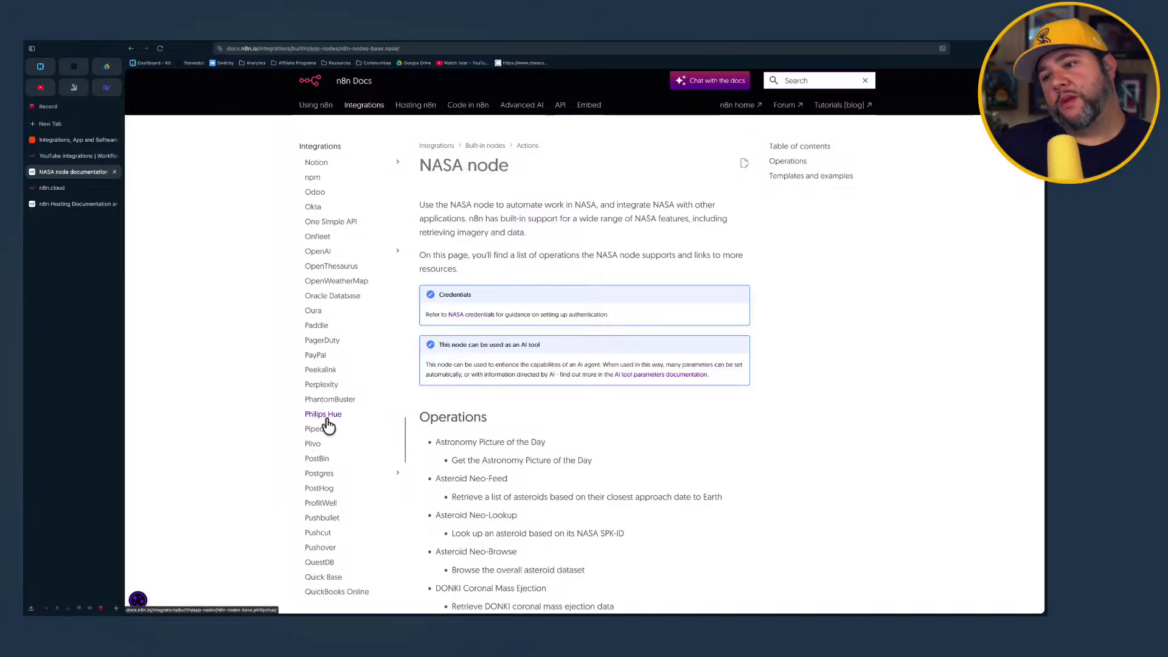
scroll(327, 424, "down", 4)
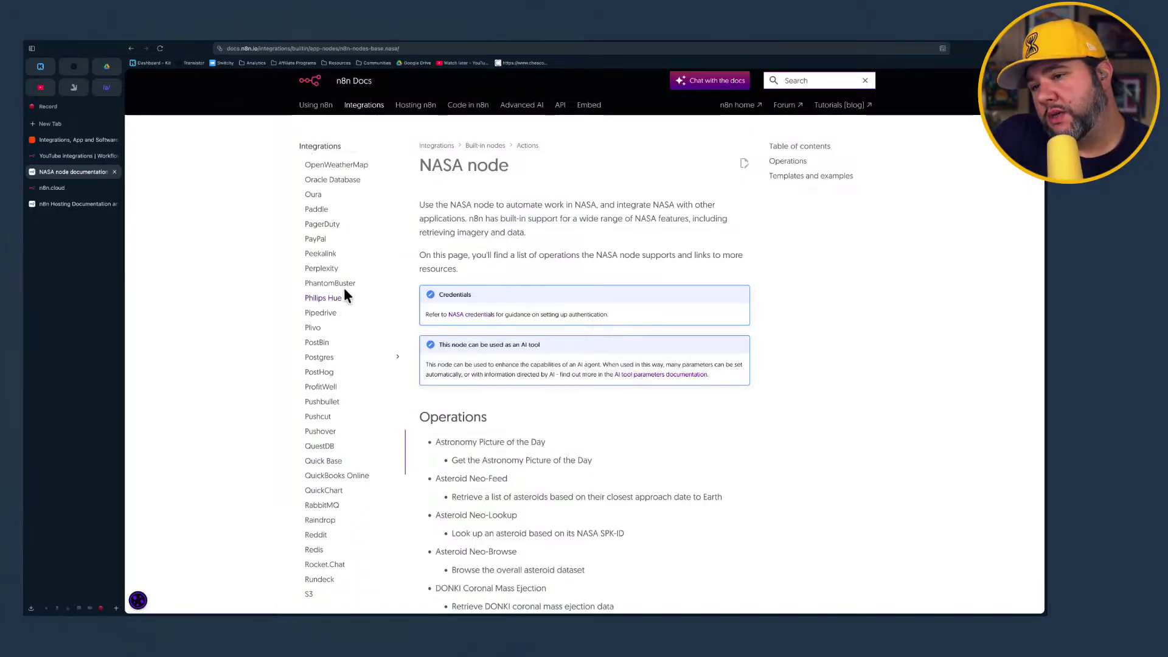
scroll(344, 327, "down", 2)
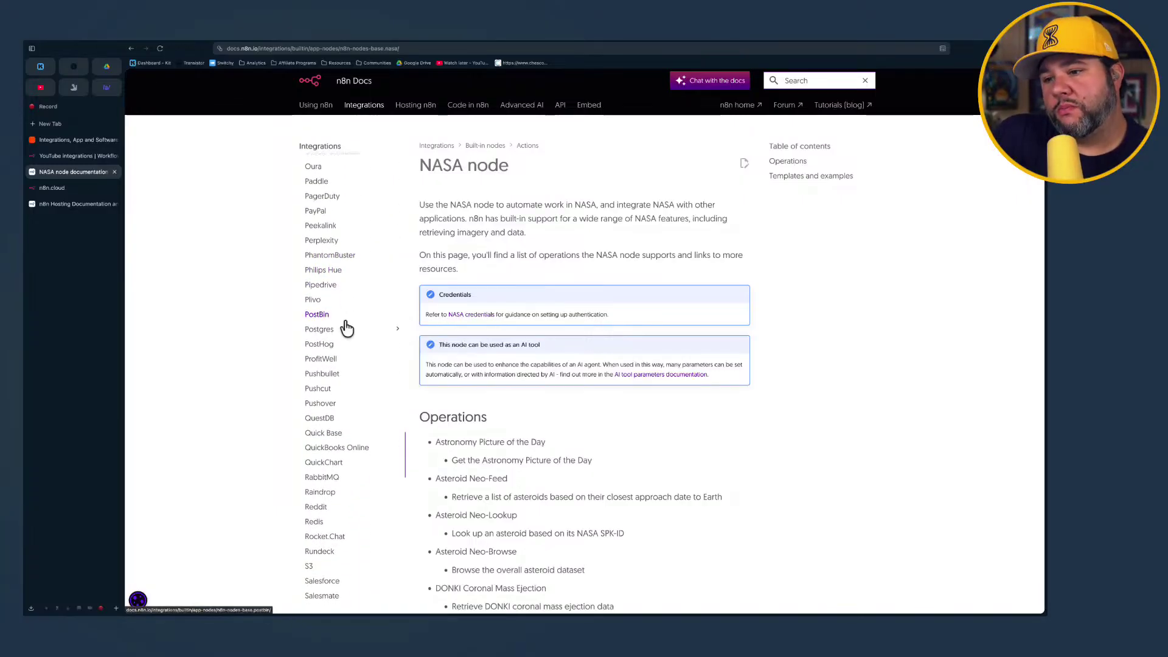
Look through the integrations list from QuestDB past Shopify, Slack and Telegram and open the Twist node documentation
scroll(346, 328, "down", 5)
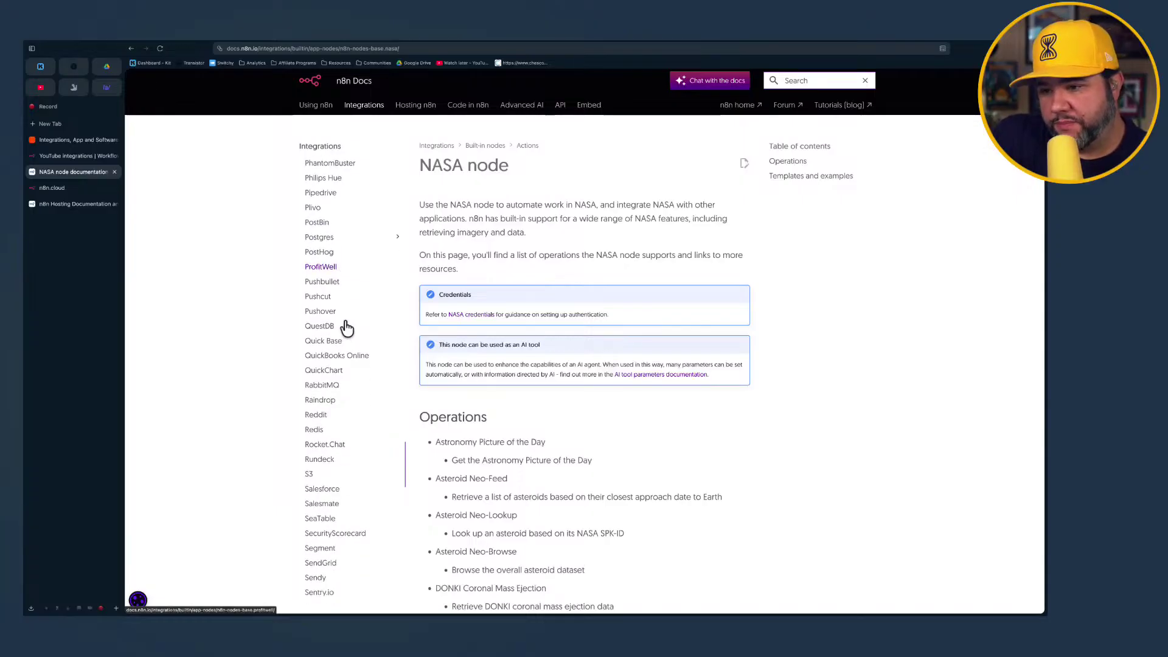
scroll(344, 327, "down", 2)
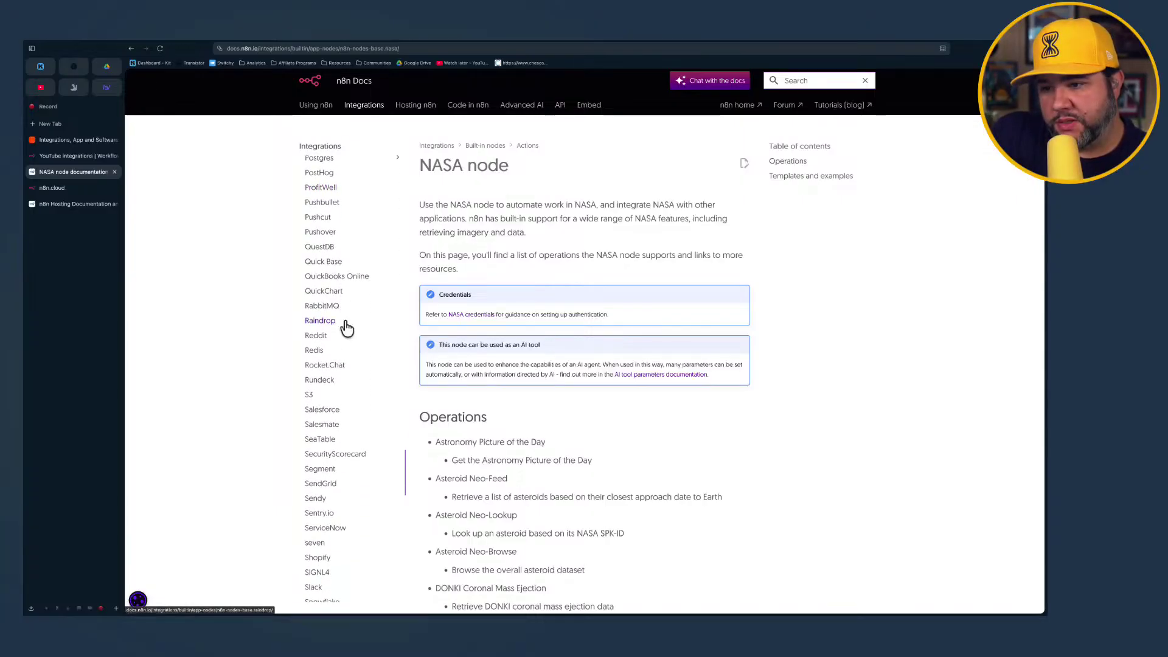
scroll(347, 329, "down", 2)
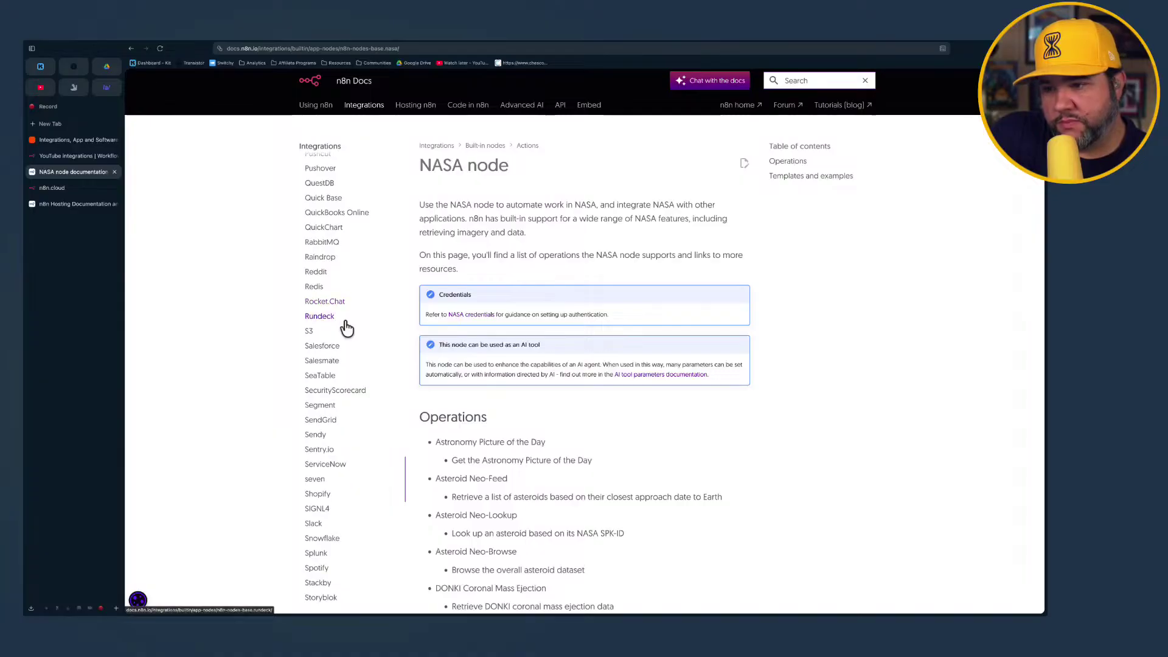
scroll(346, 327, "down", 5)
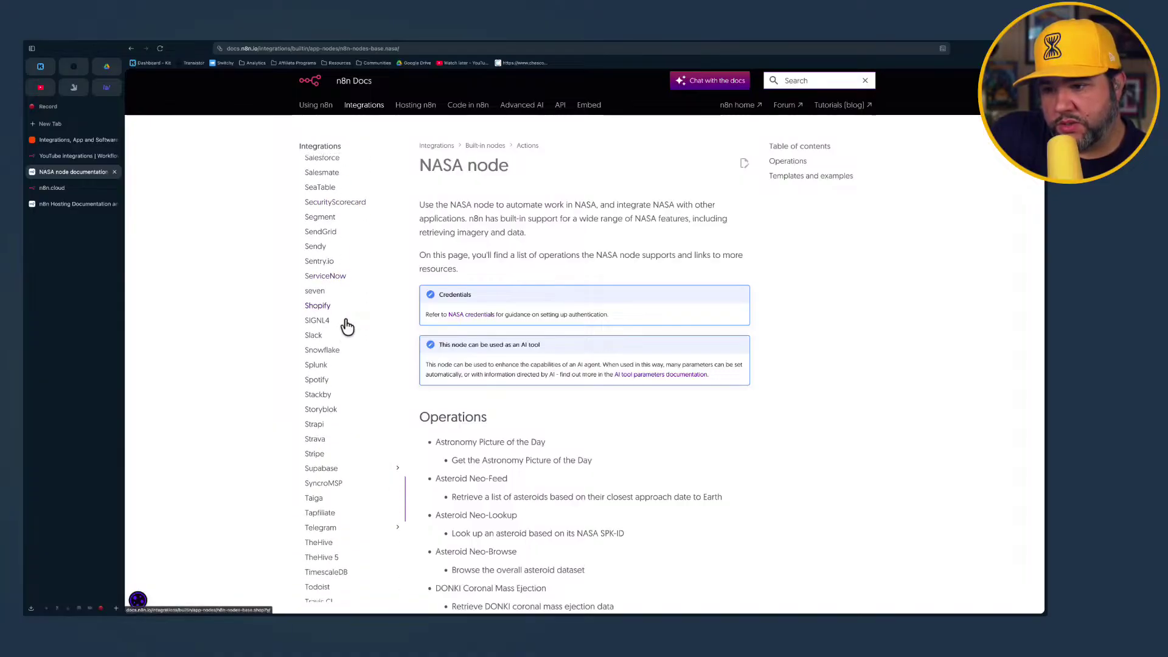
scroll(347, 327, "down", 3)
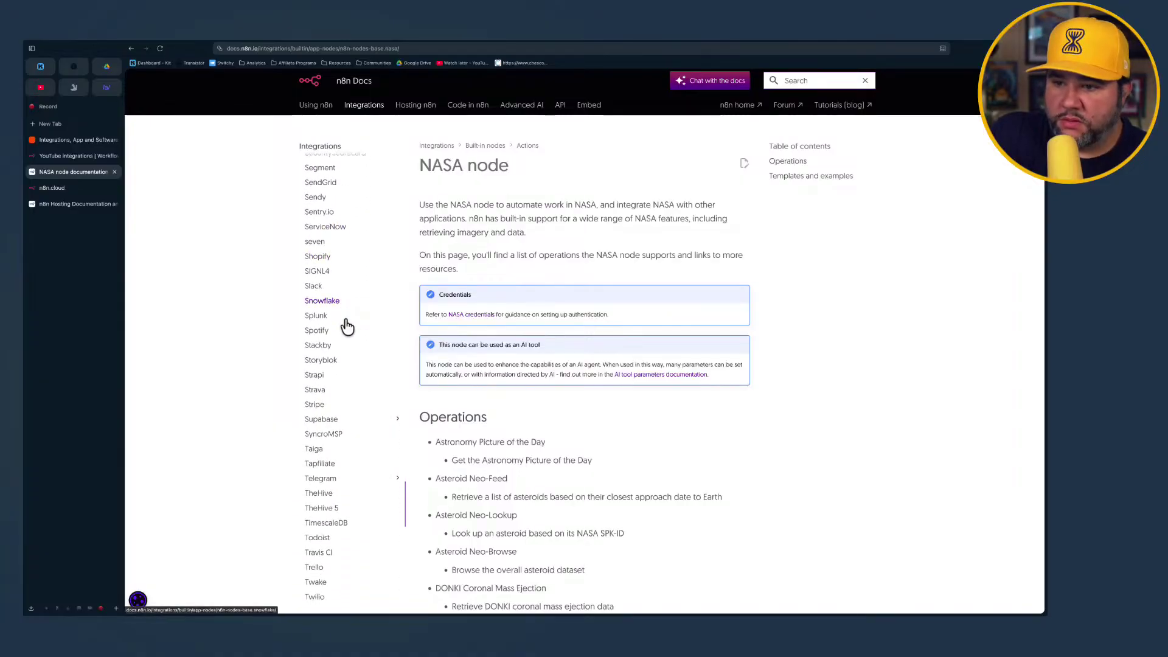
scroll(347, 327, "down", 2)
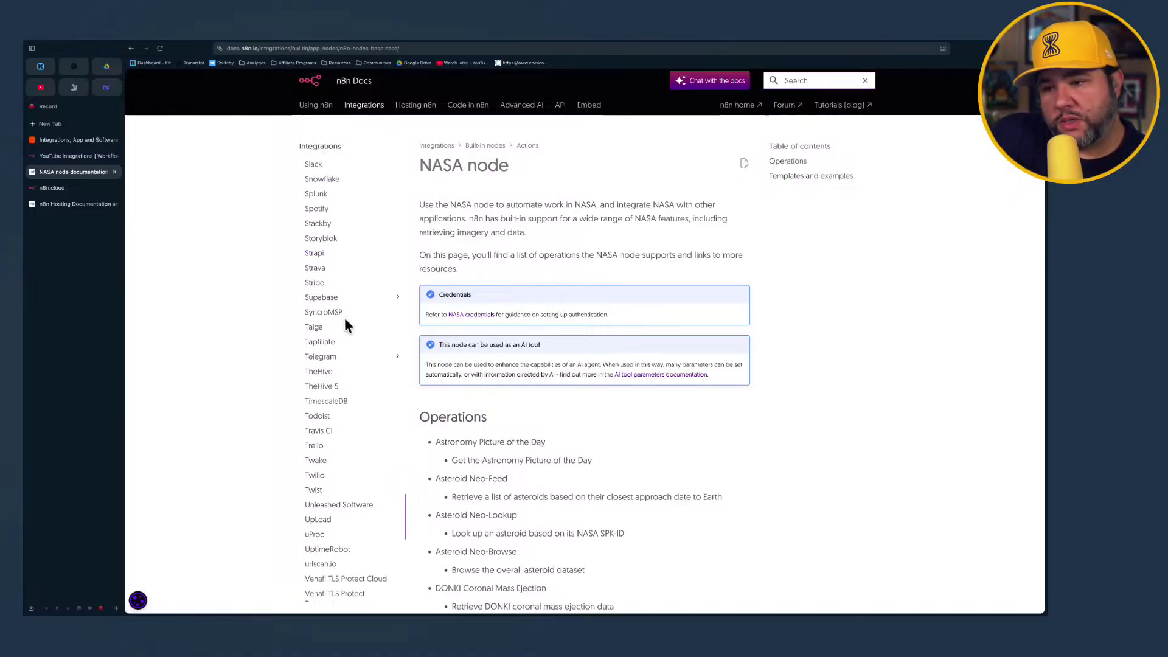
scroll(362, 339, "down", 4)
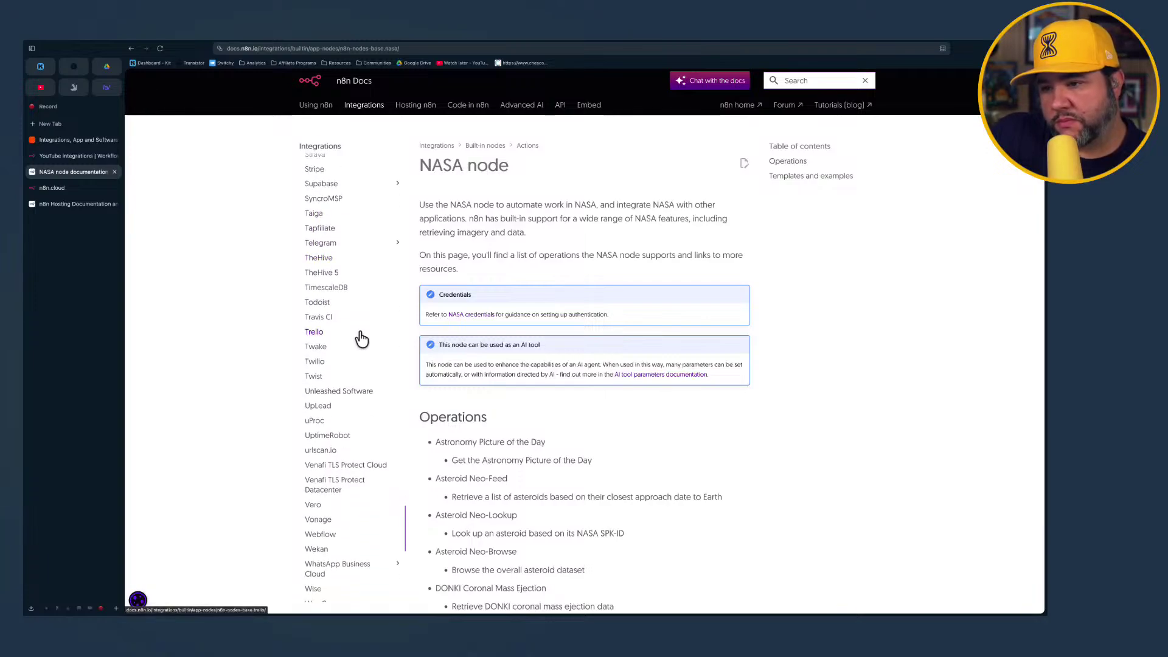
left_click(325, 378)
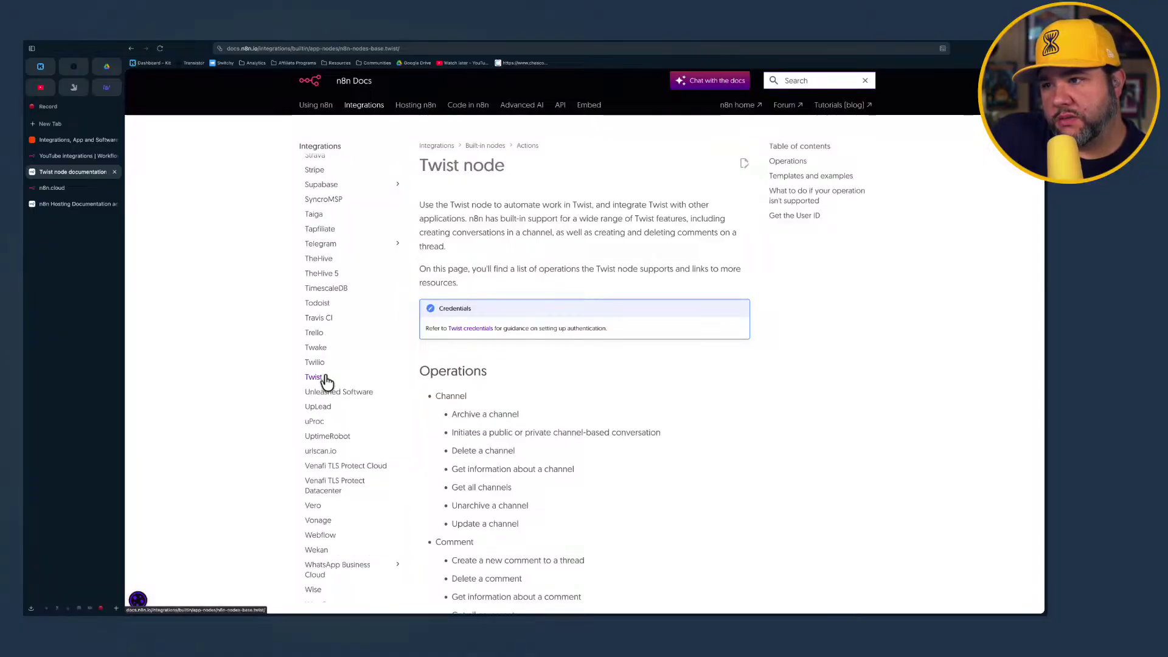
Examine the remaining Actions nodes from Twist through YouTube to Zulip, plus the trigger, credential and community node sections
scroll(326, 382, "down", 1)
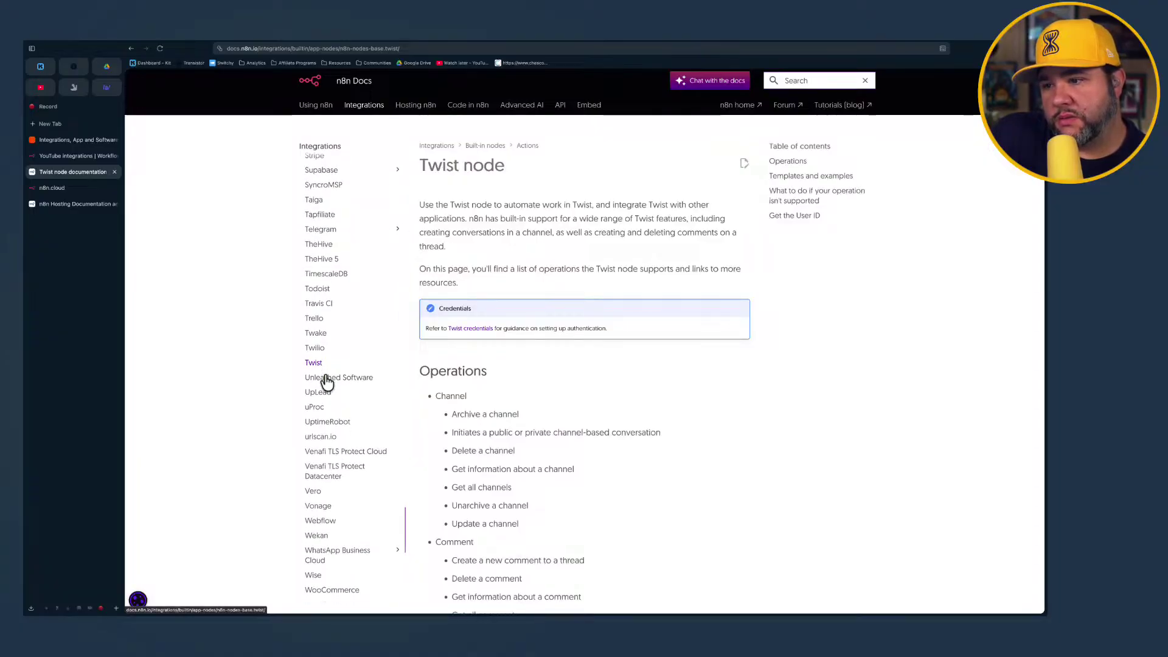
scroll(327, 382, "down", 1)
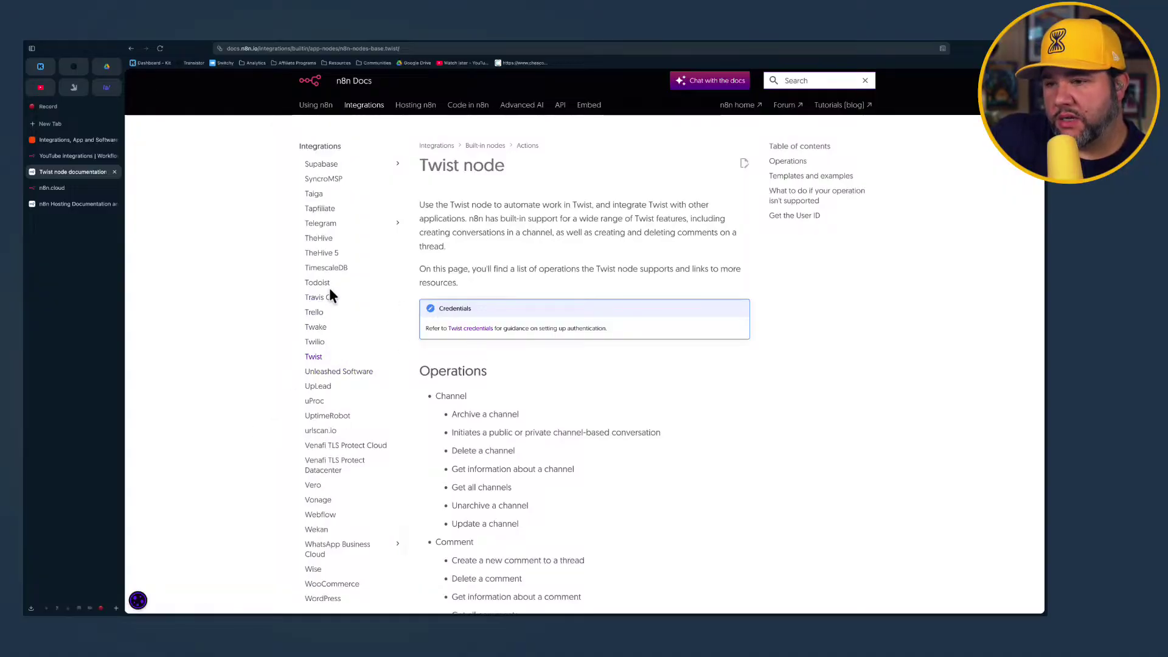
scroll(321, 364, "down", 1)
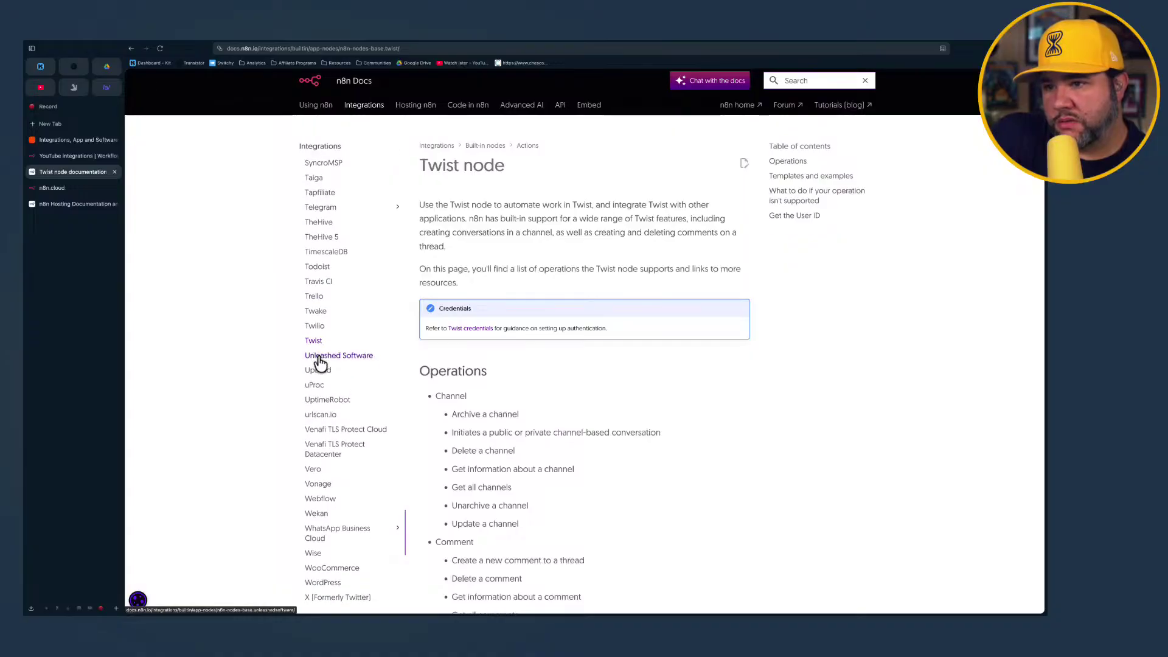
scroll(320, 364, "up", 1)
scroll(318, 359, "down", 5)
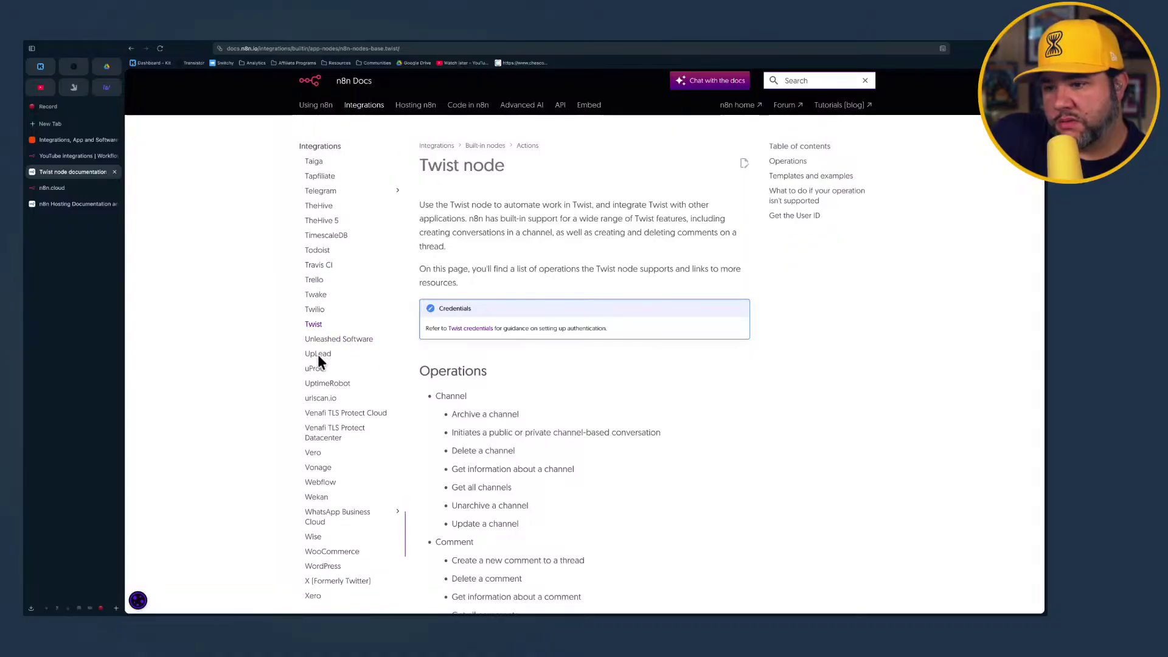
scroll(318, 359, "down", 4)
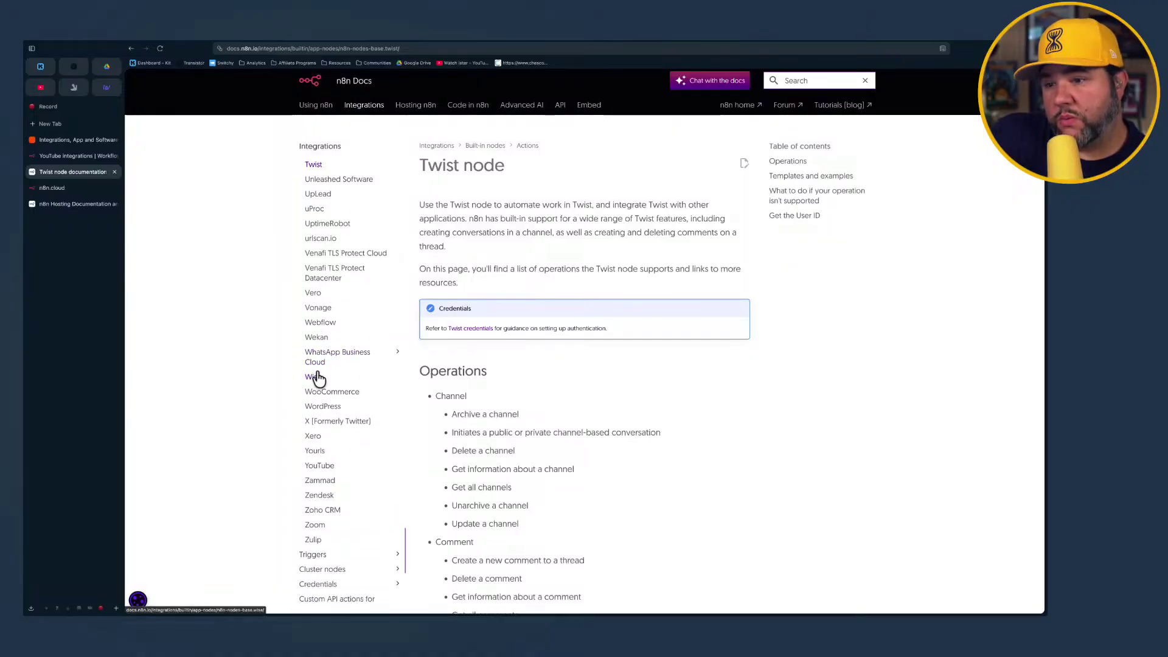
scroll(317, 370, "down", 3)
scroll(317, 370, "down", 3)
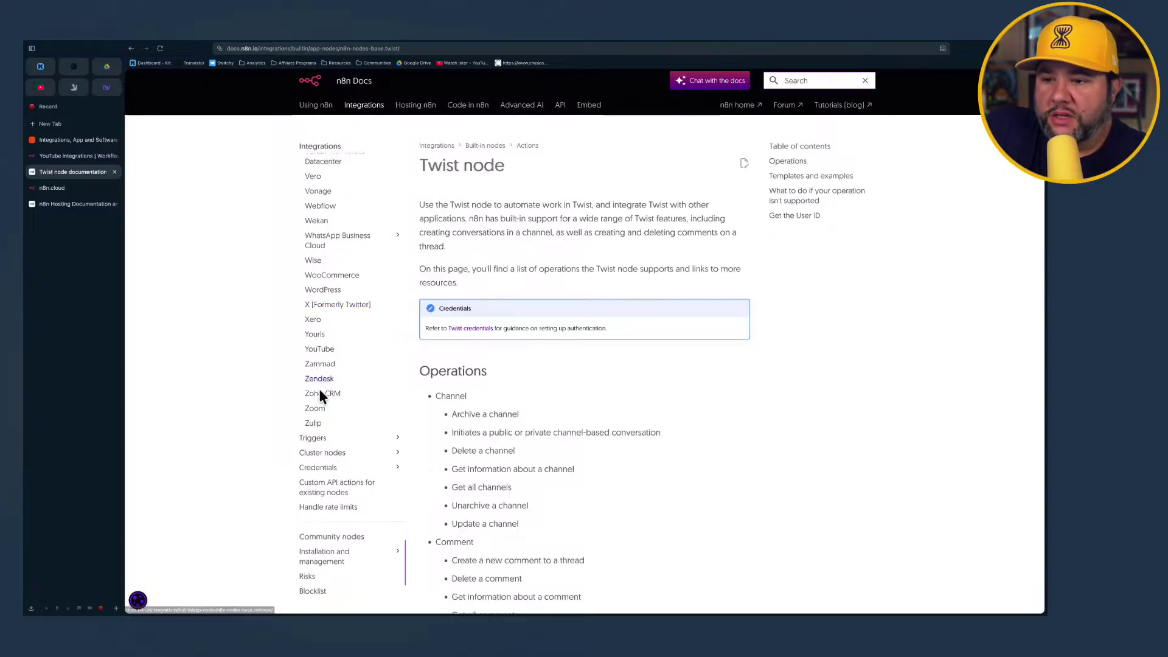
Go back through the integrations list to the beginning of the Actions nodes at Action Network
scroll(318, 443, "up", 20)
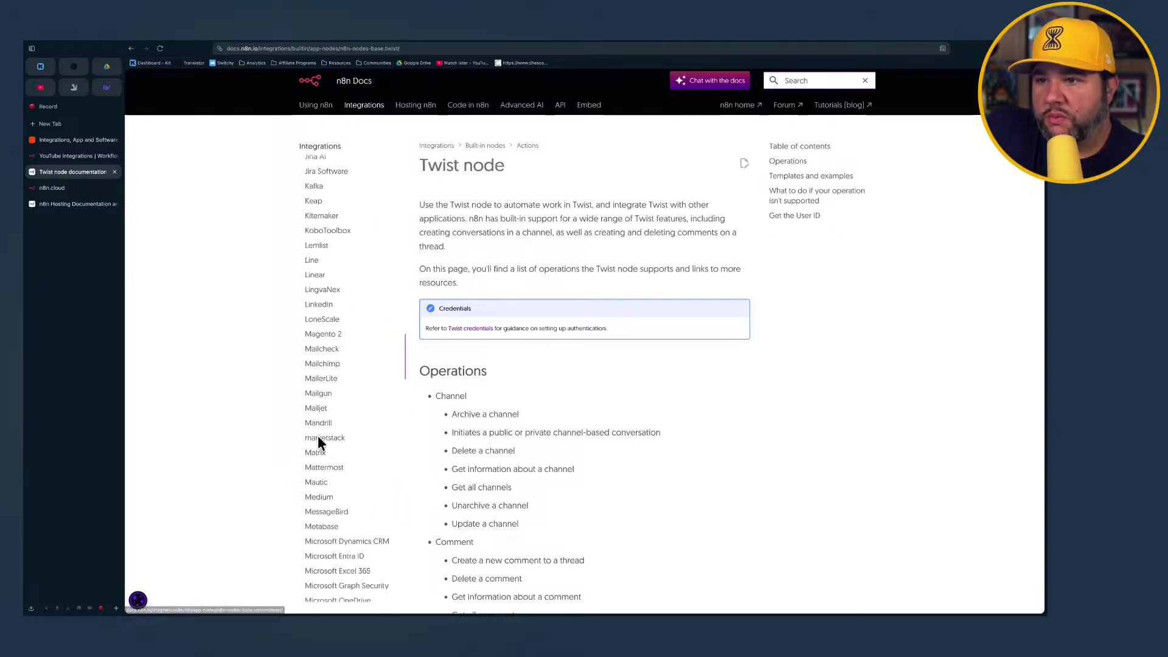
scroll(320, 443, "down", 5)
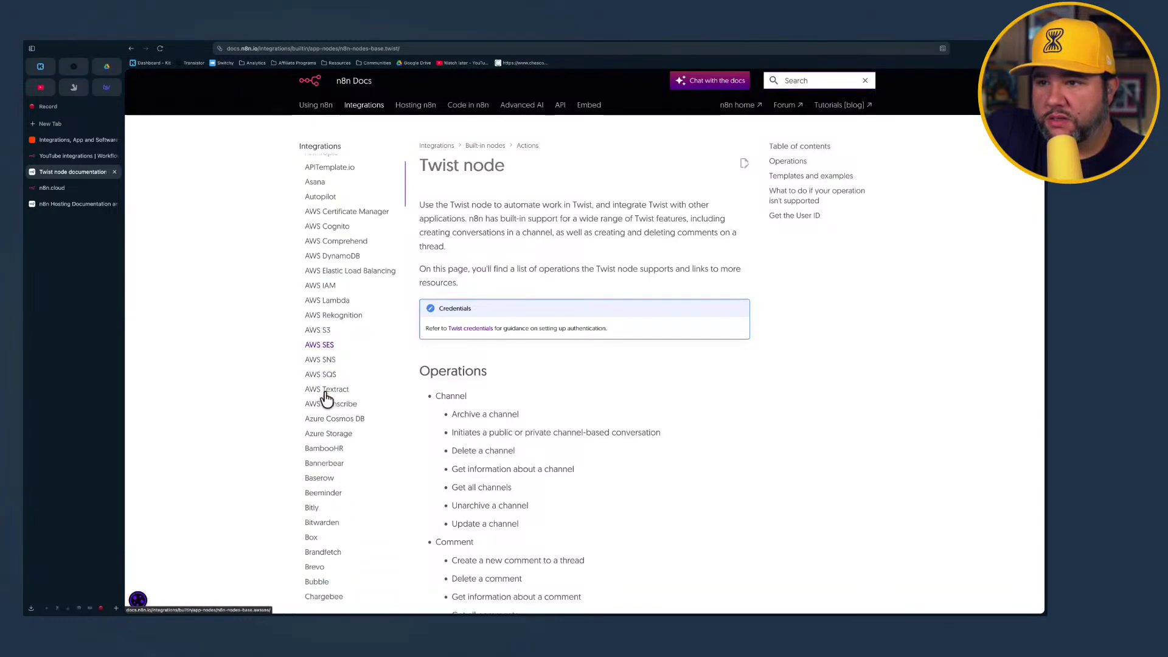
scroll(322, 414, "up", 4)
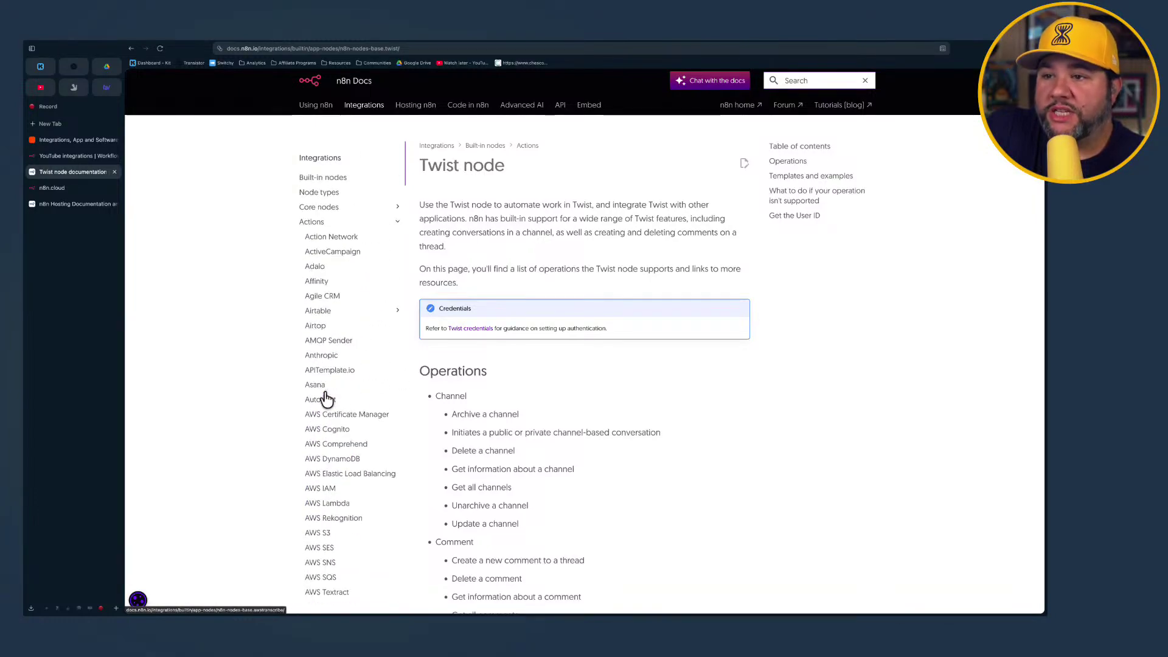
Collapse the Actions node list, expand the Triggers list and open the Cal Trigger node documentation
left_click(397, 211)
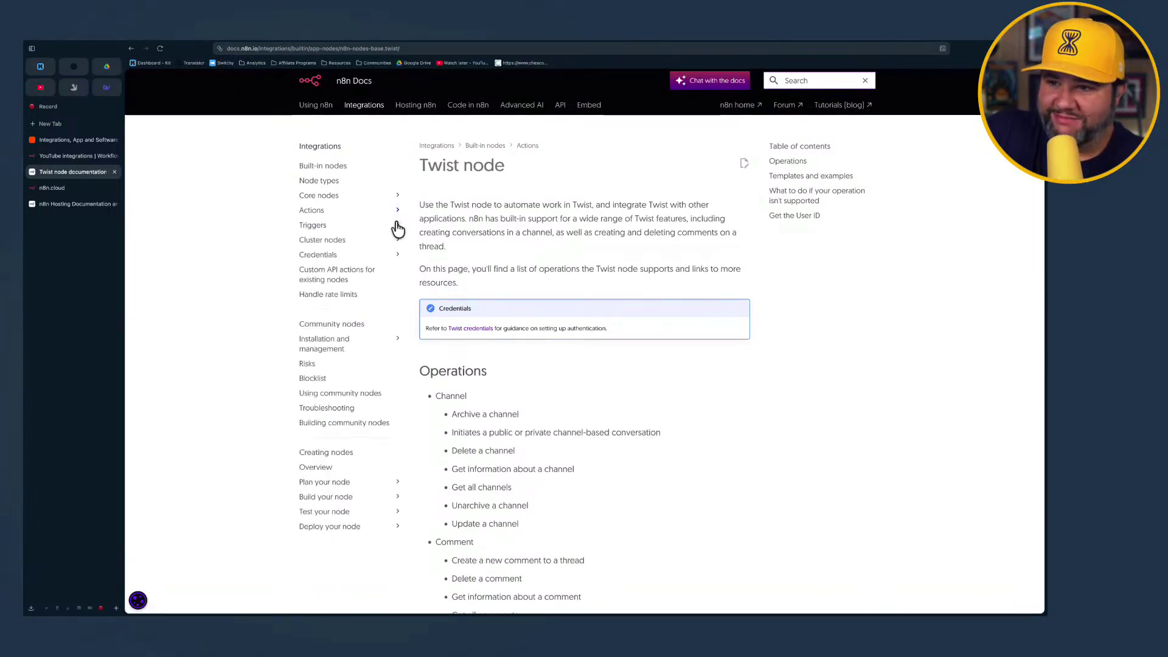
left_click(398, 225)
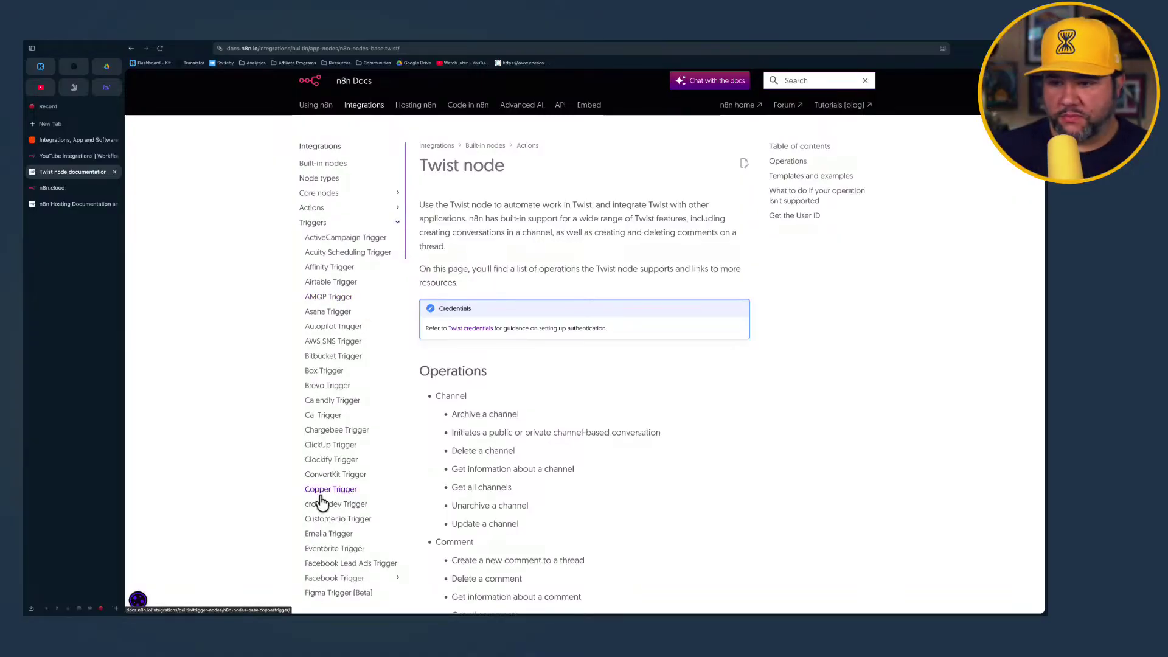
scroll(321, 503, "down", 2)
left_click(321, 368)
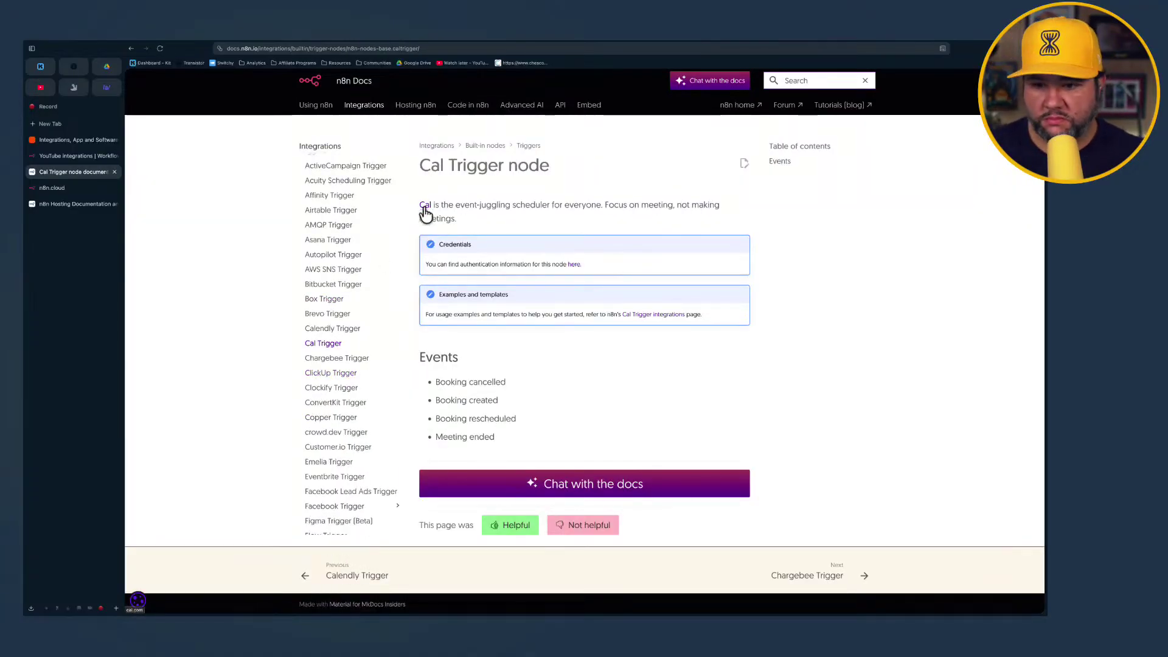
Examine the trigger nodes from Cal Trigger through Gmail, Mailchimp, Notion and Shopify to the sections following Zendesk Trigger
scroll(334, 392, "down", 3)
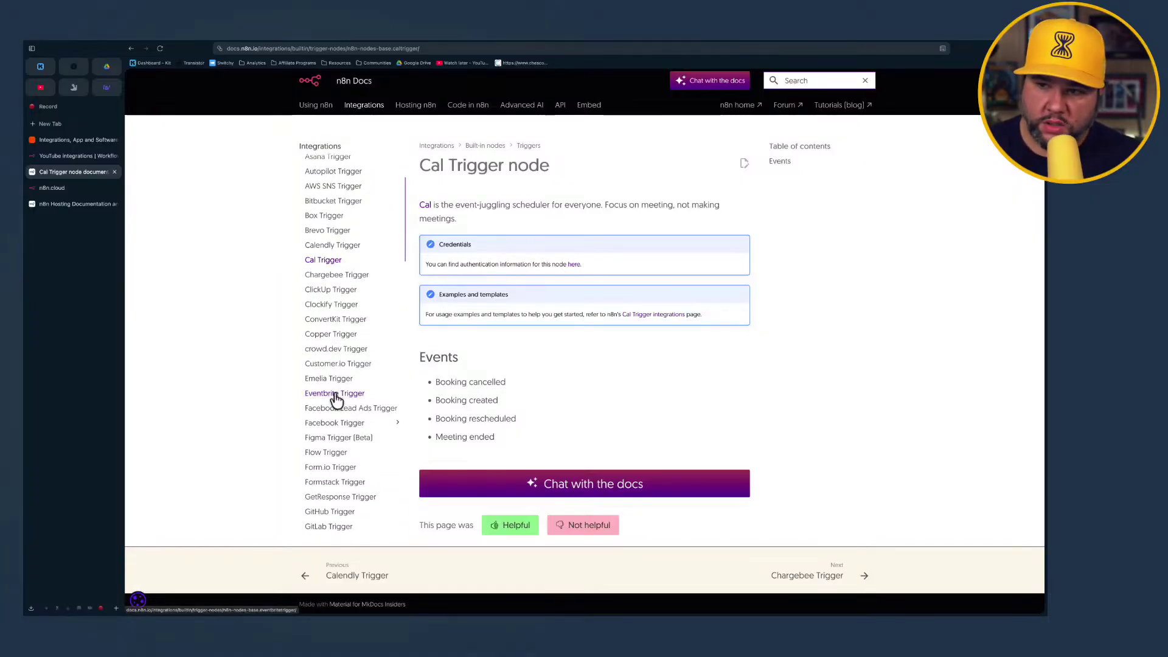
scroll(334, 396, "down", 4)
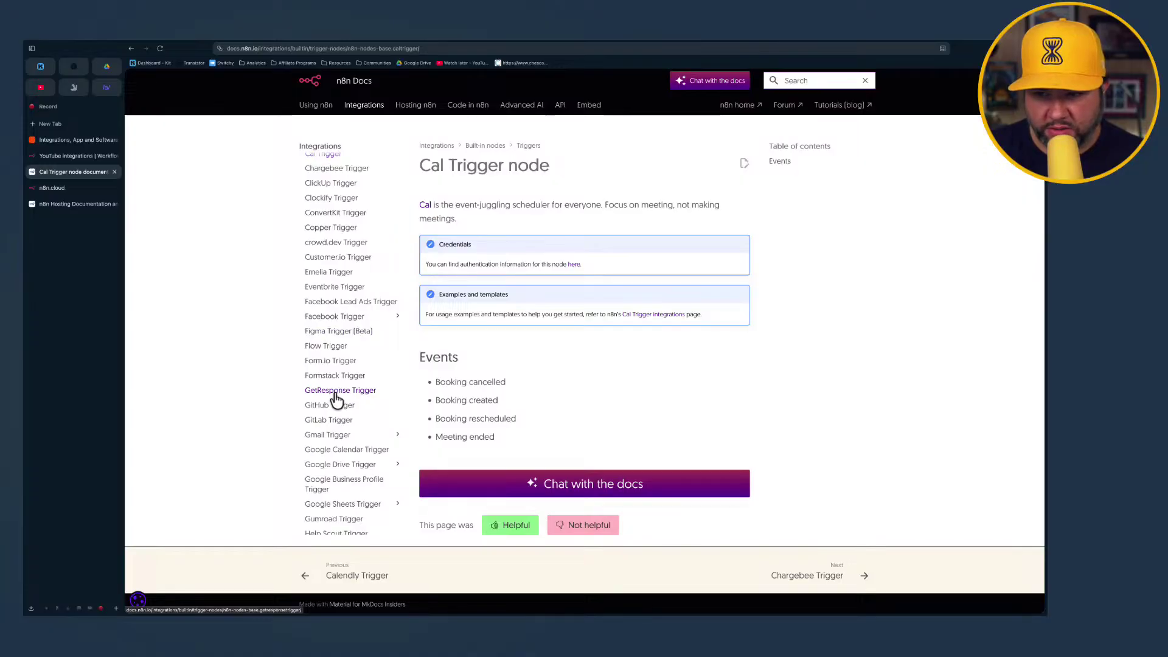
scroll(337, 400, "down", 6)
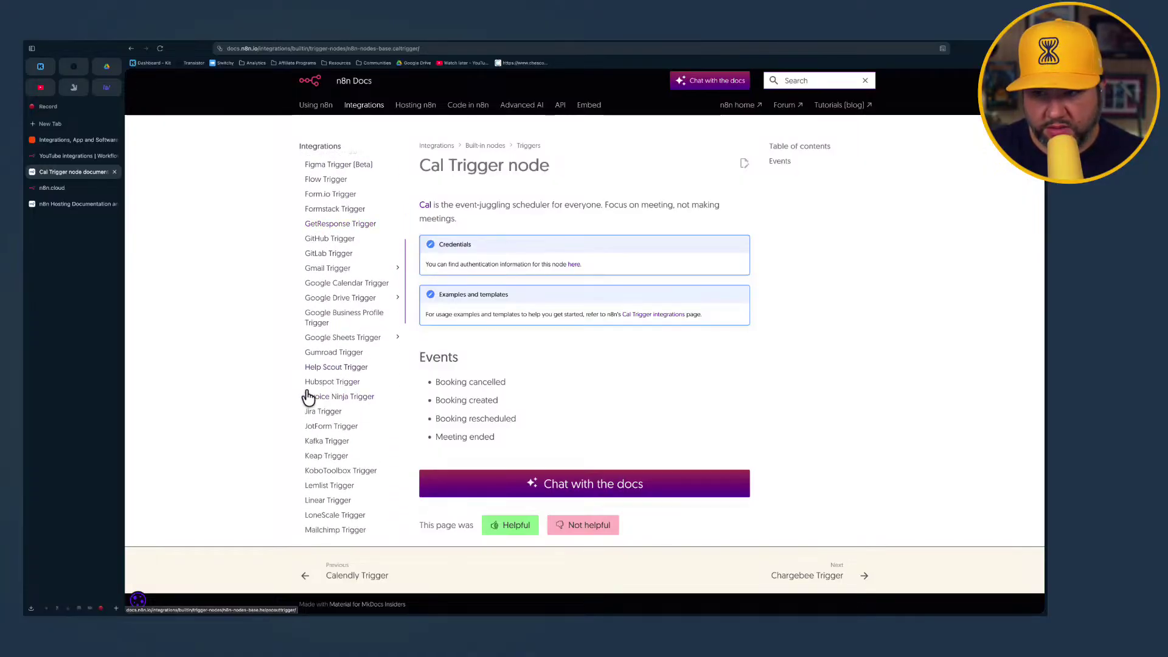
scroll(332, 393, "down", 1)
scroll(332, 393, "down", 6)
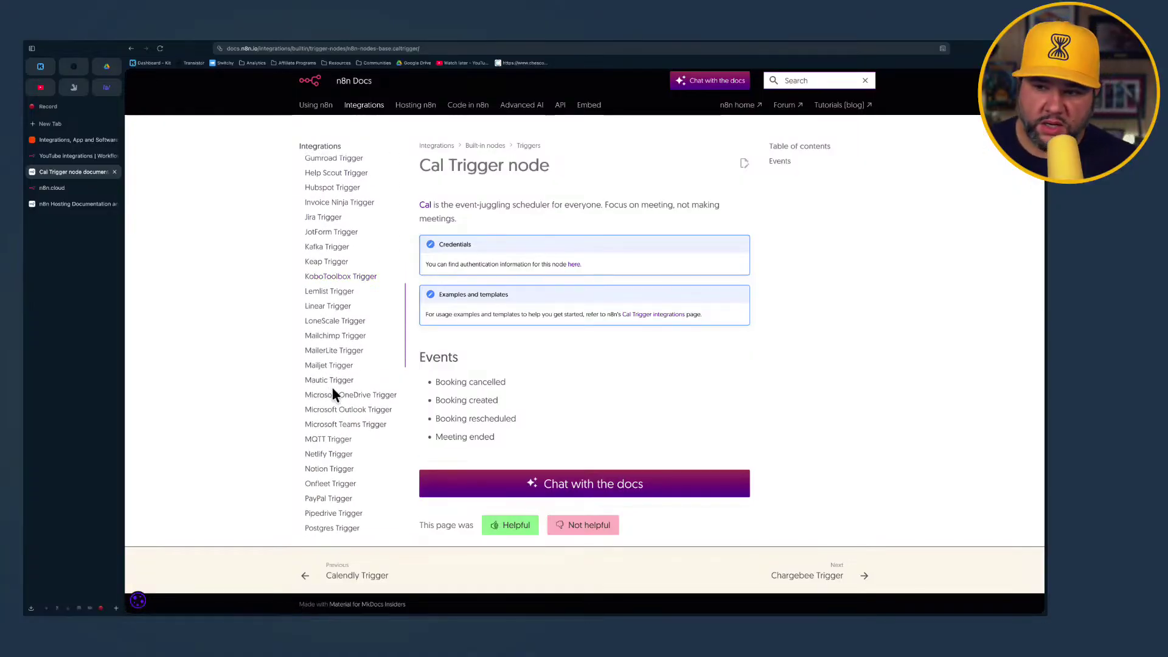
scroll(334, 394, "down", 4)
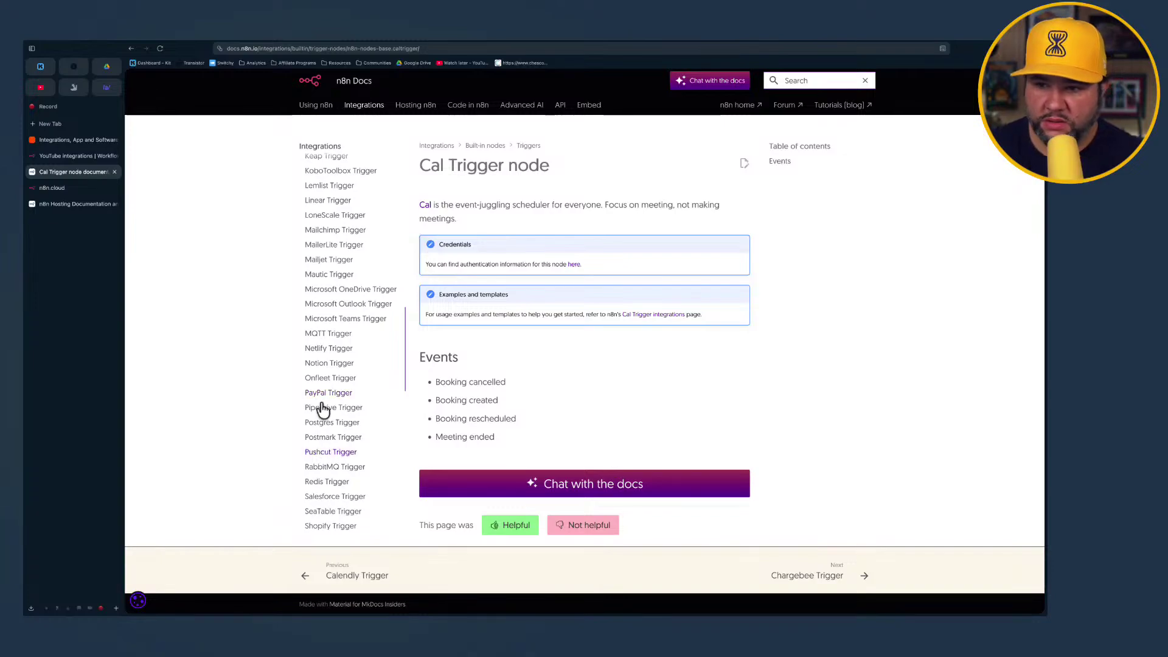
scroll(319, 436, "down", 10)
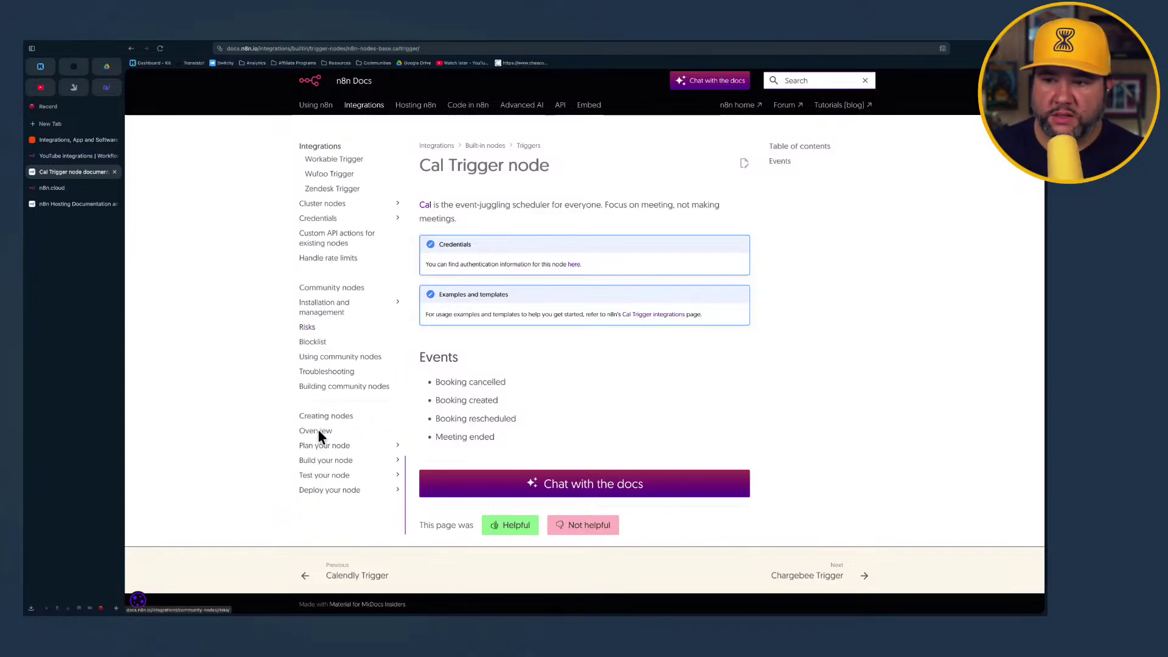
Review the final trigger nodes again, from Redis Trigger through Telegram and WhatsApp to Zendesk Trigger
scroll(319, 430, "up", 3)
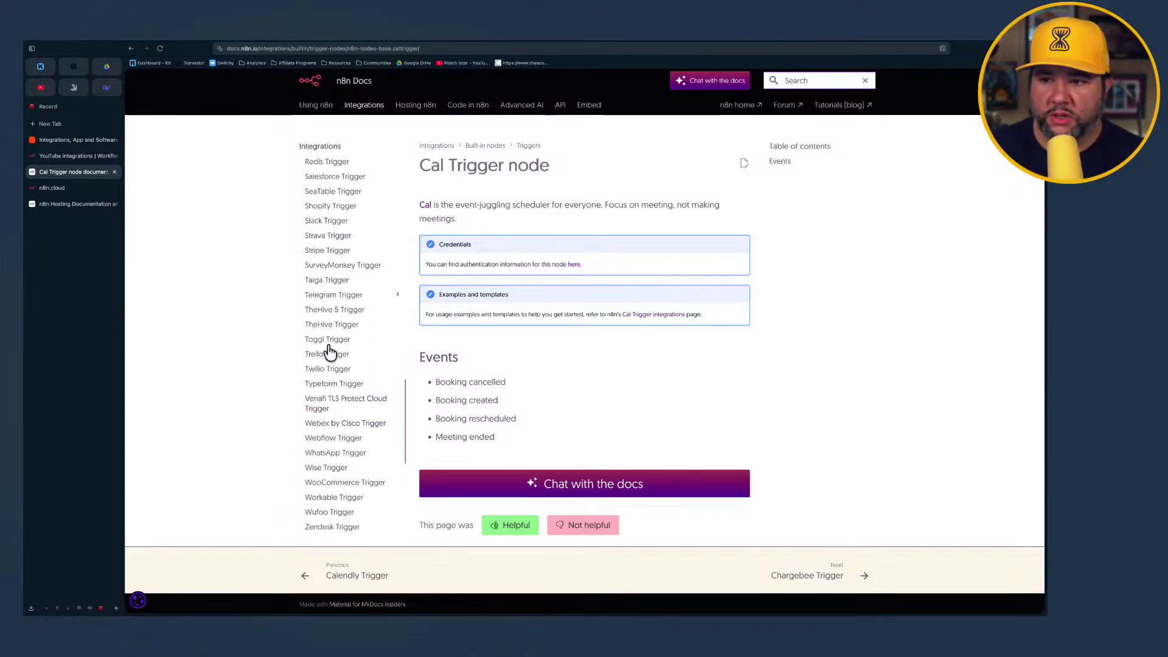
scroll(329, 353, "down", 3)
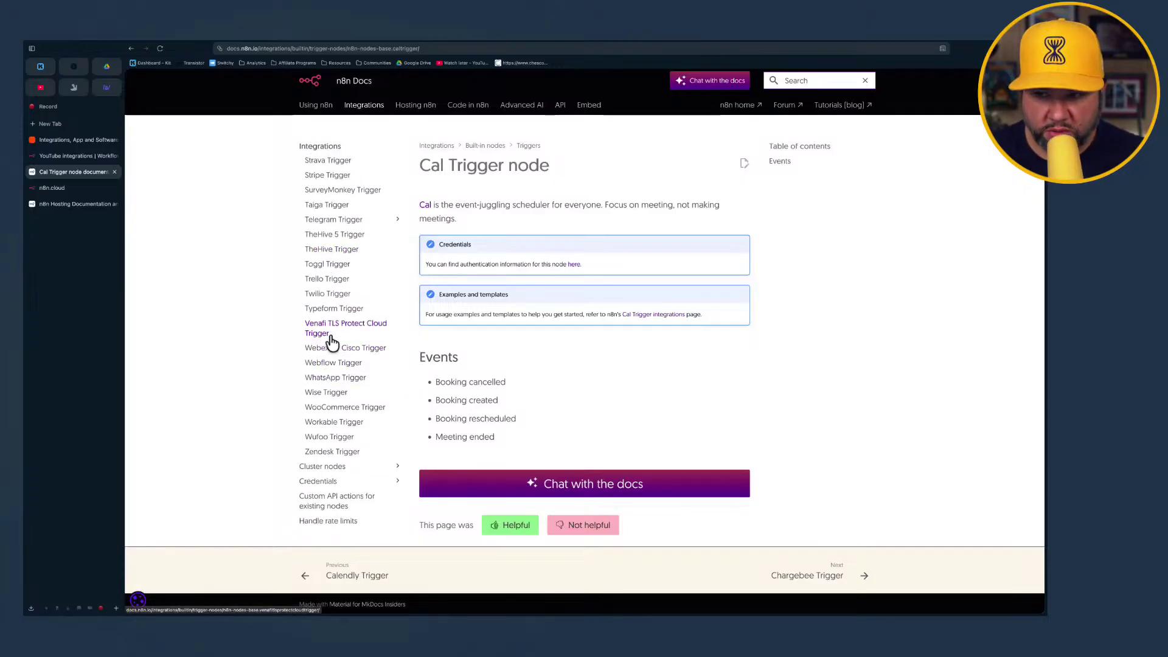
scroll(329, 371, "down", 1)
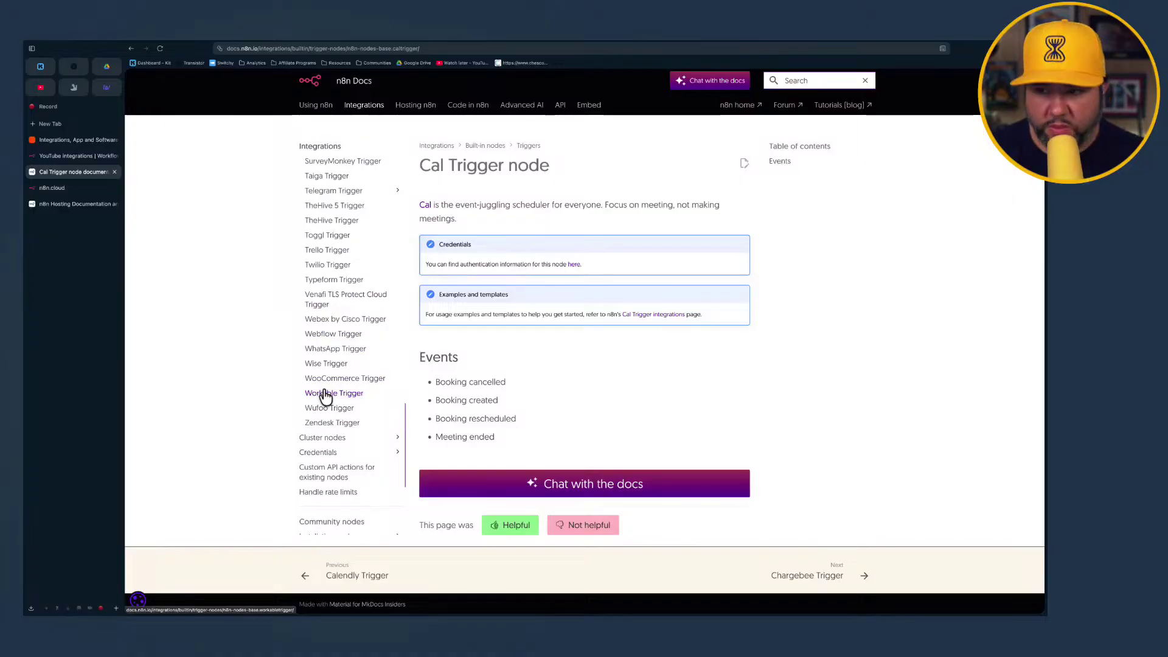
scroll(325, 397, "down", 1)
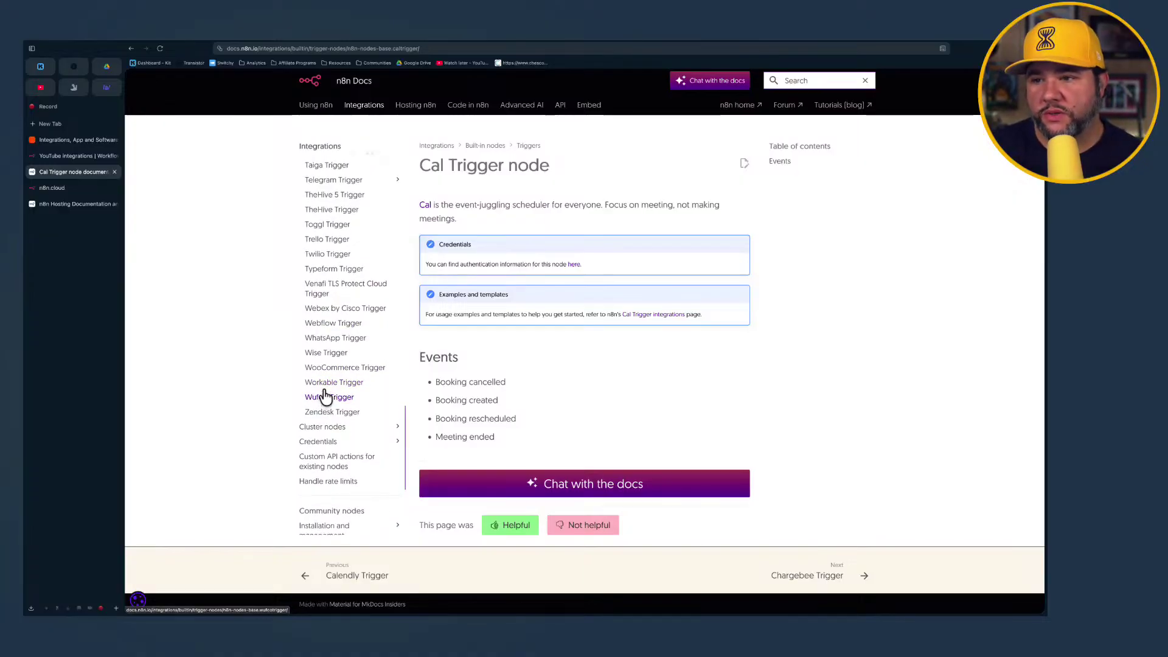
Go back through the Triggers list and open the ConvertKit Trigger node documentation
scroll(325, 396, "up", 2)
scroll(326, 396, "up", 10)
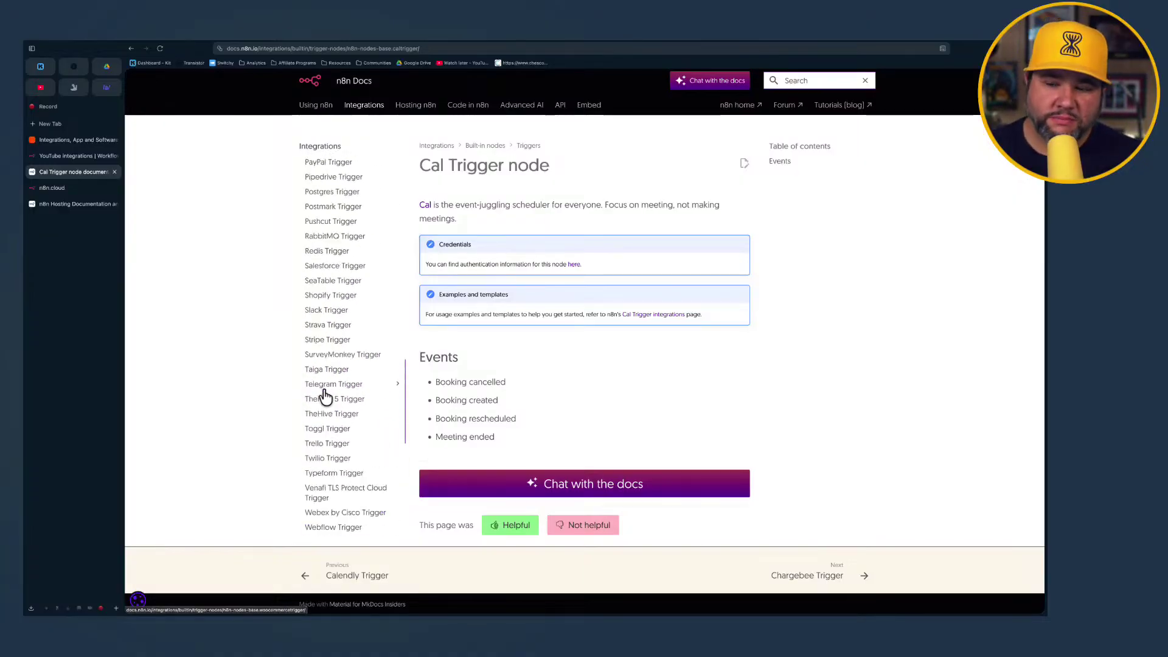
scroll(325, 397, "up", 10)
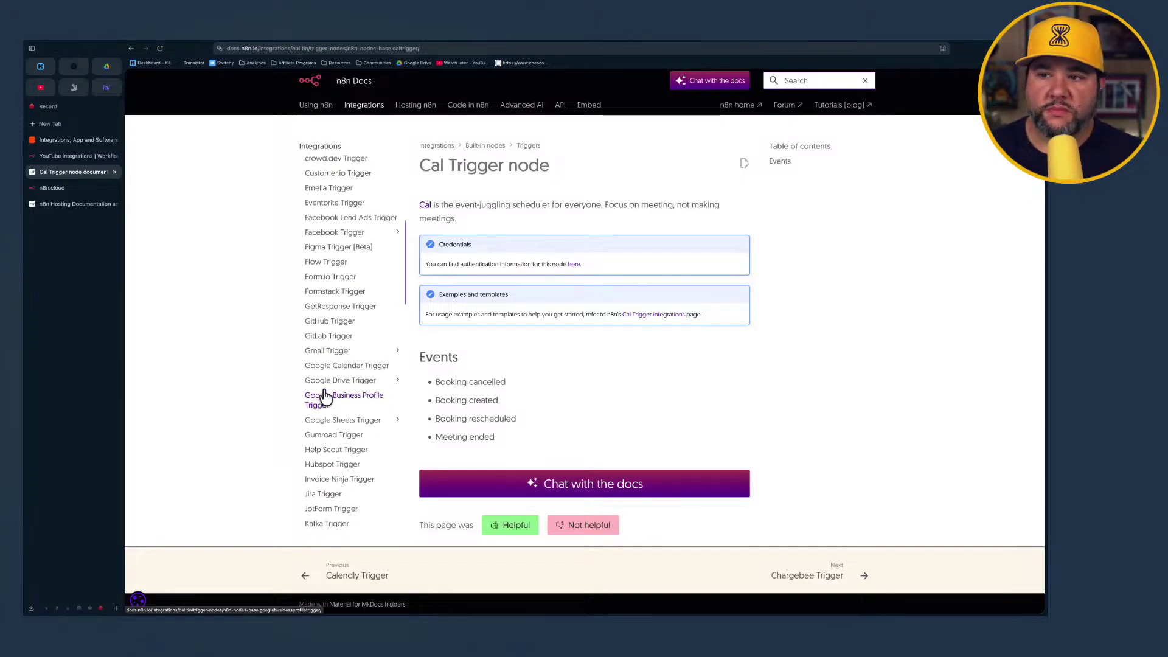
scroll(323, 391, "up", 3)
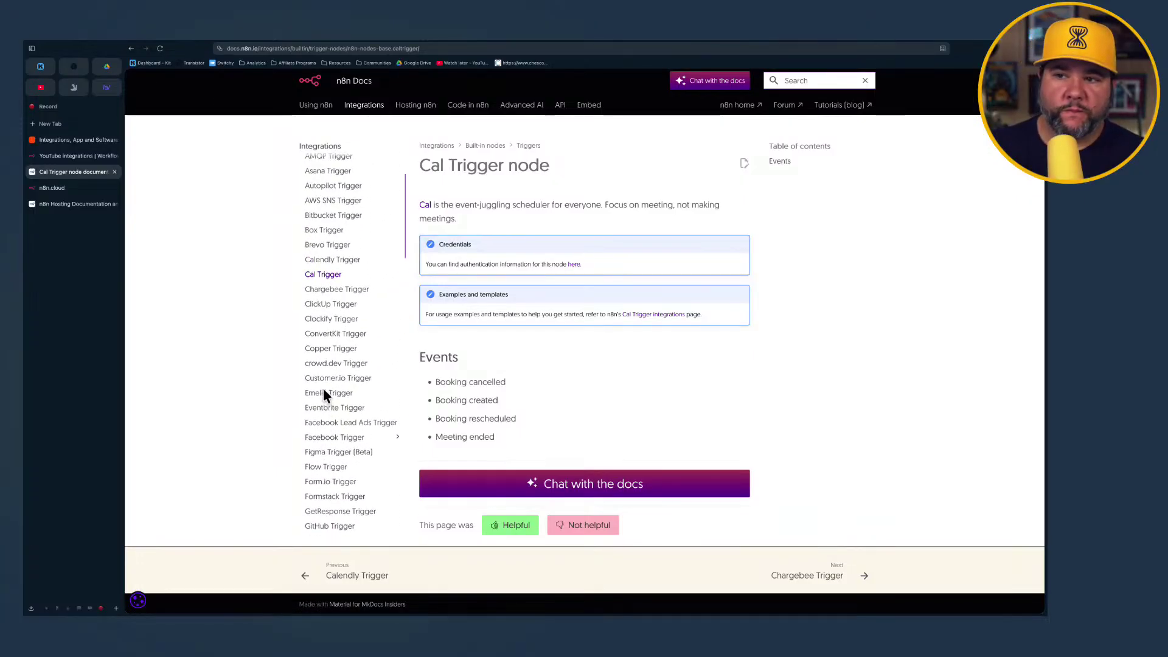
left_click(334, 352)
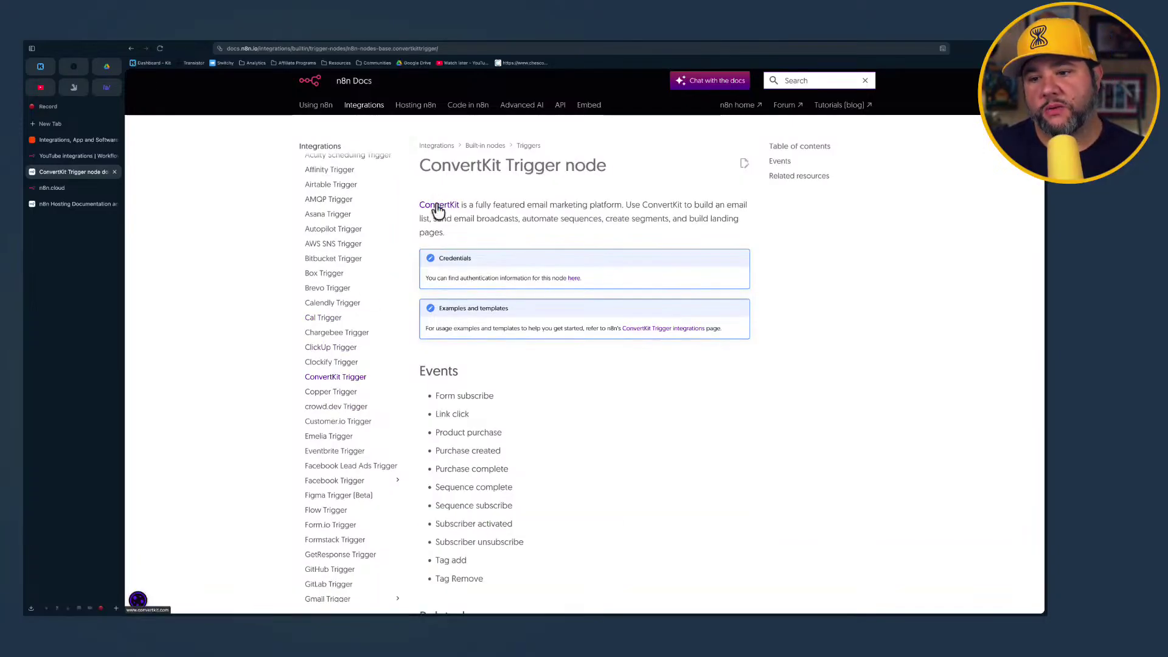
Expand the Core nodes list in the integrations documentation and open the Node types page
scroll(311, 424, "up", 2)
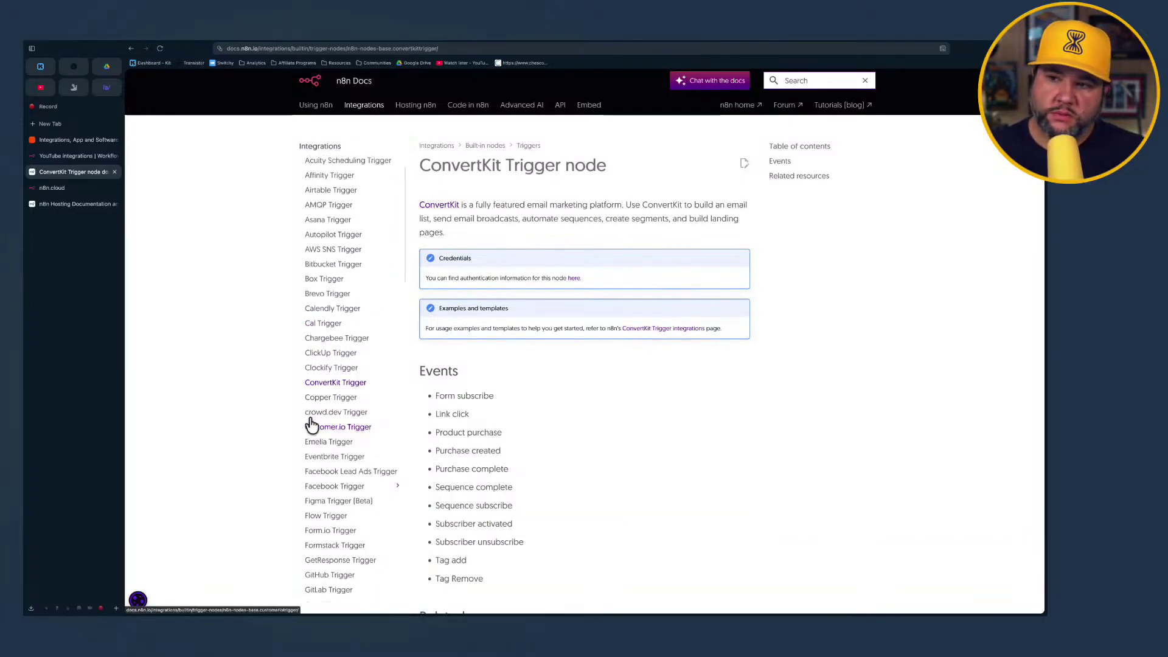
scroll(309, 416, "up", 1)
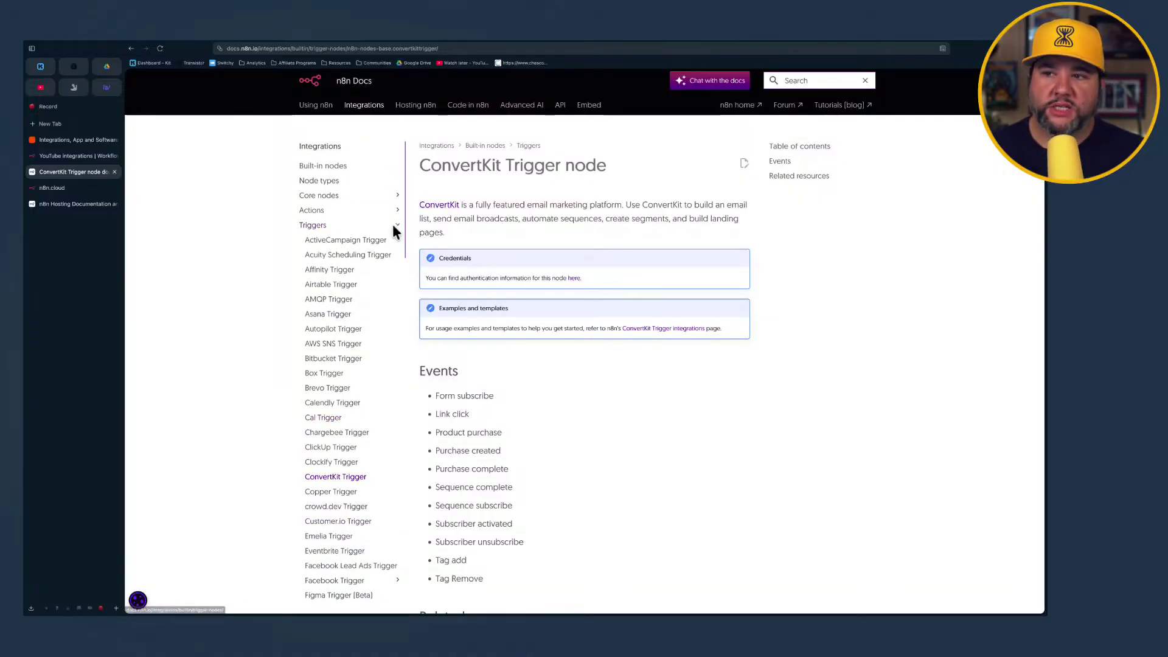
left_click(398, 197)
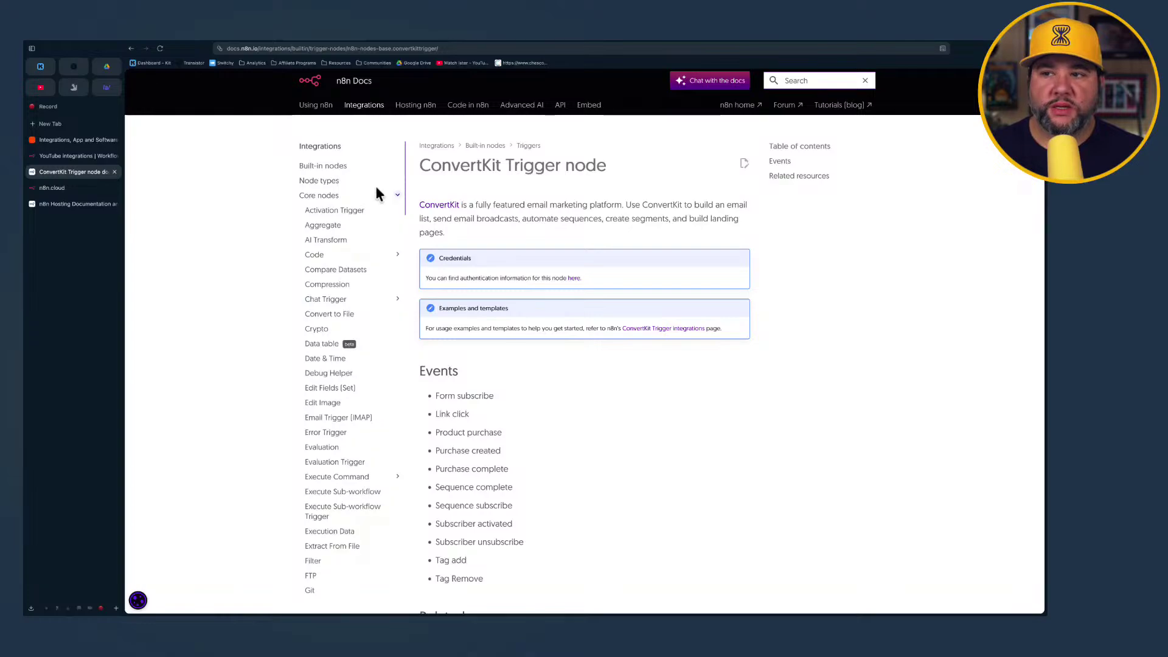
left_click(324, 182)
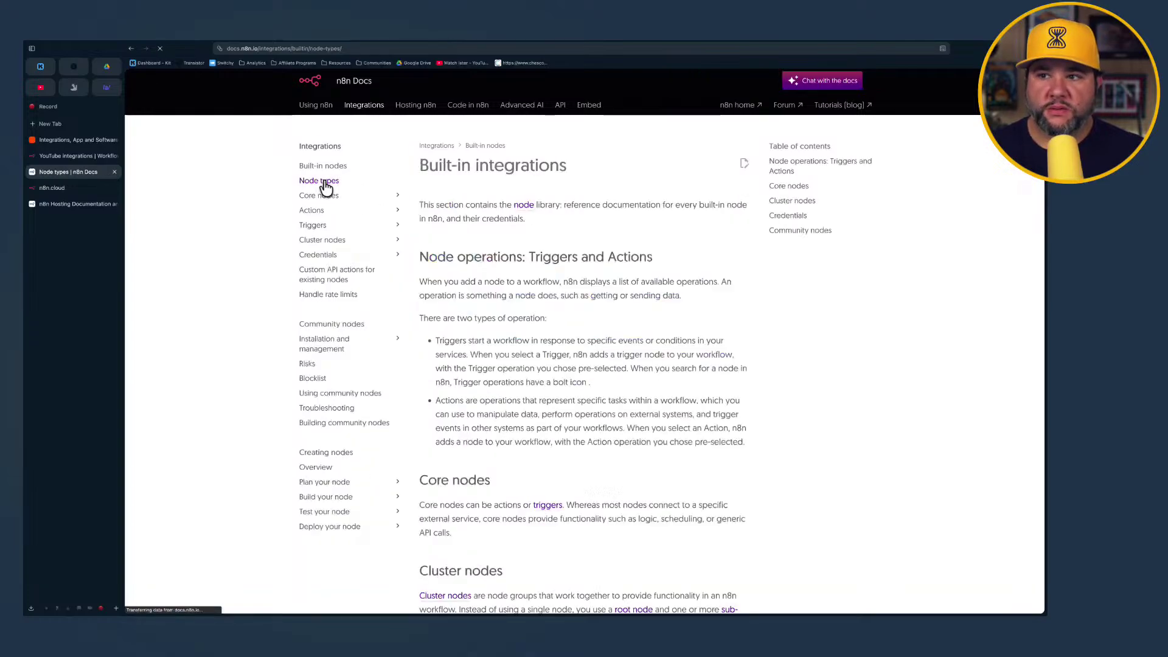
Read the Node types page's core nodes and cluster nodes sections, including the diagram of root node and sub-nodes
scroll(522, 369, "down", 5)
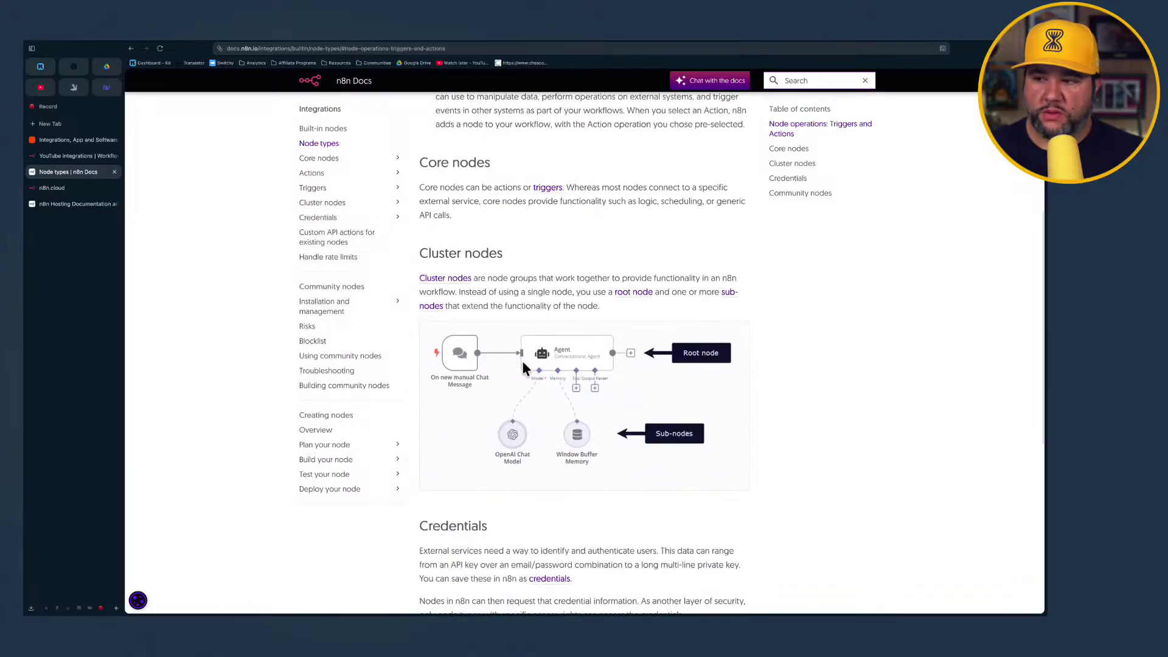
scroll(523, 365, "down", 2)
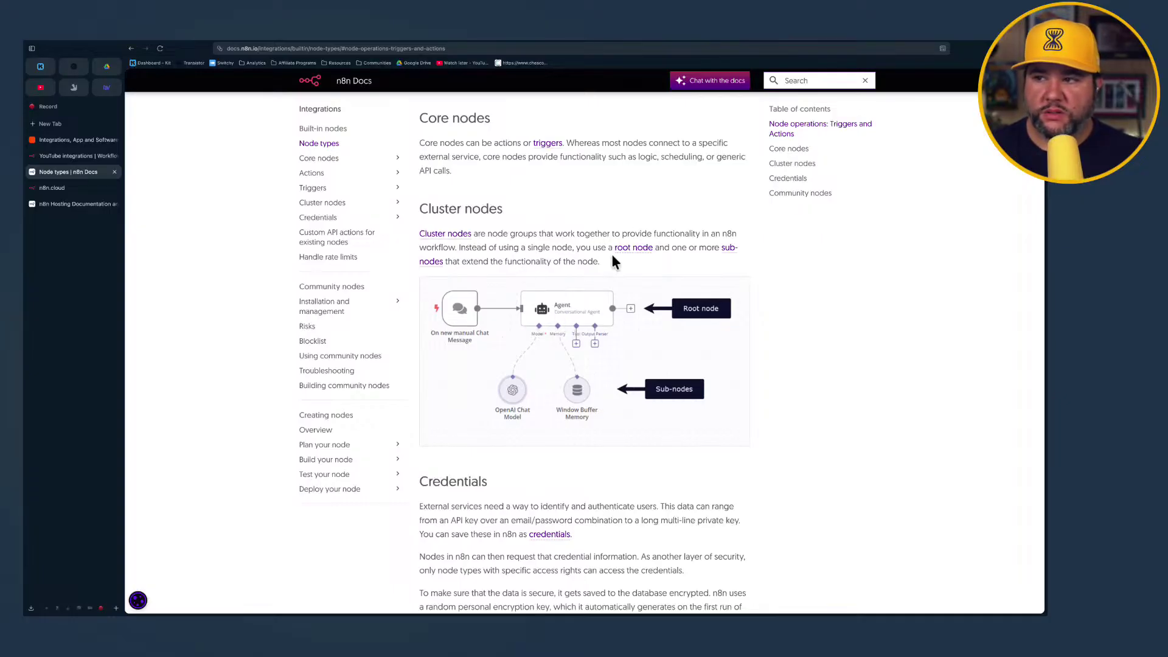
scroll(570, 262, "down", 1)
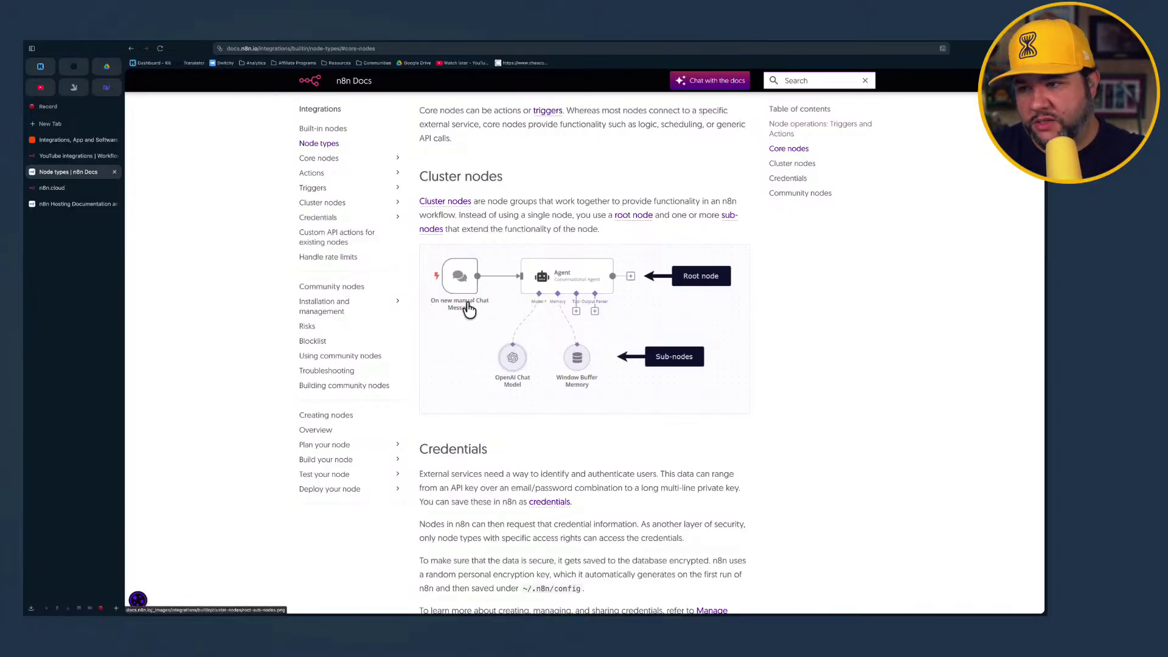
scroll(466, 338, "up", 1)
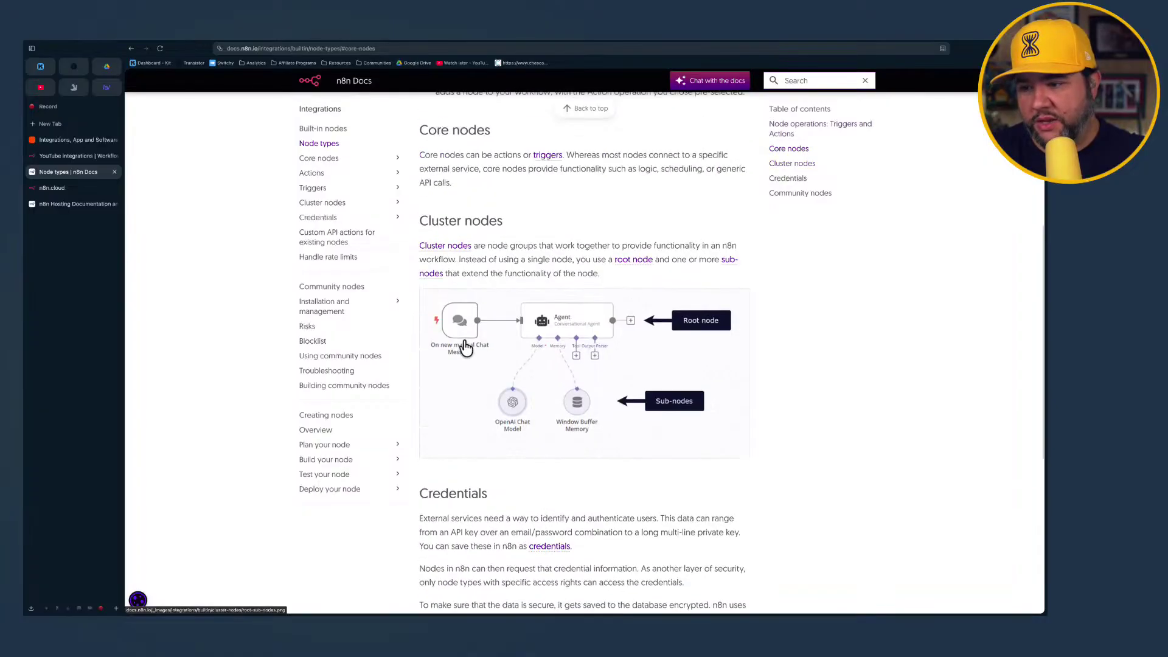
scroll(465, 343, "up", 5)
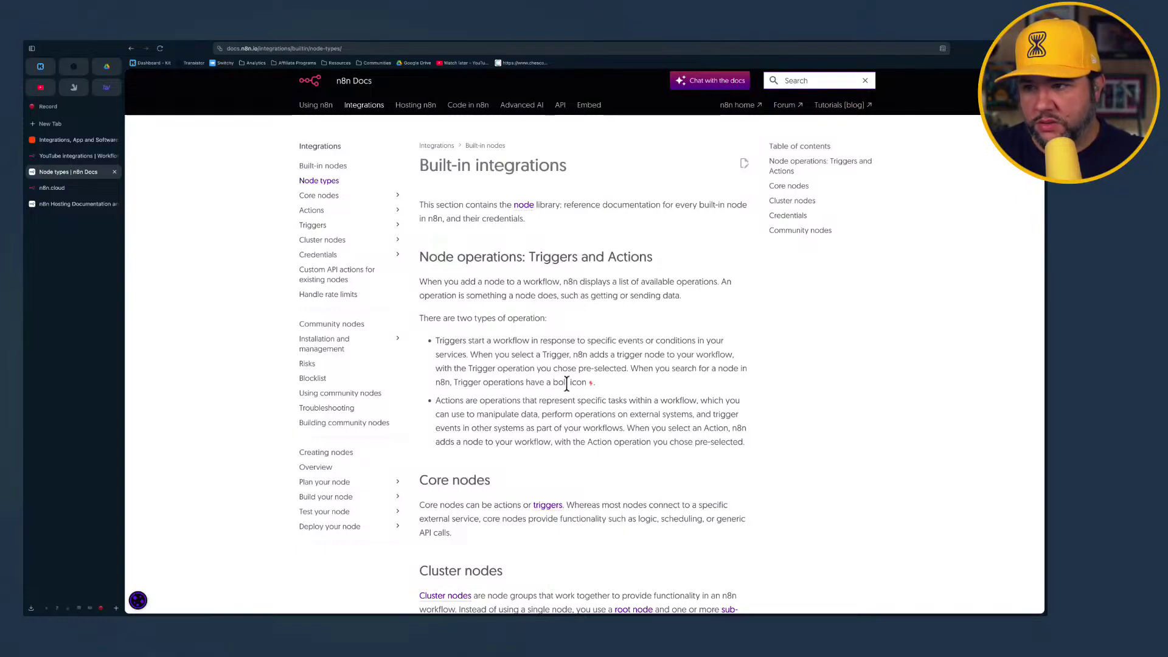
Read the Node types page from the trigger and action operations down to the credentials and community nodes sections
scroll(567, 382, "down", 7)
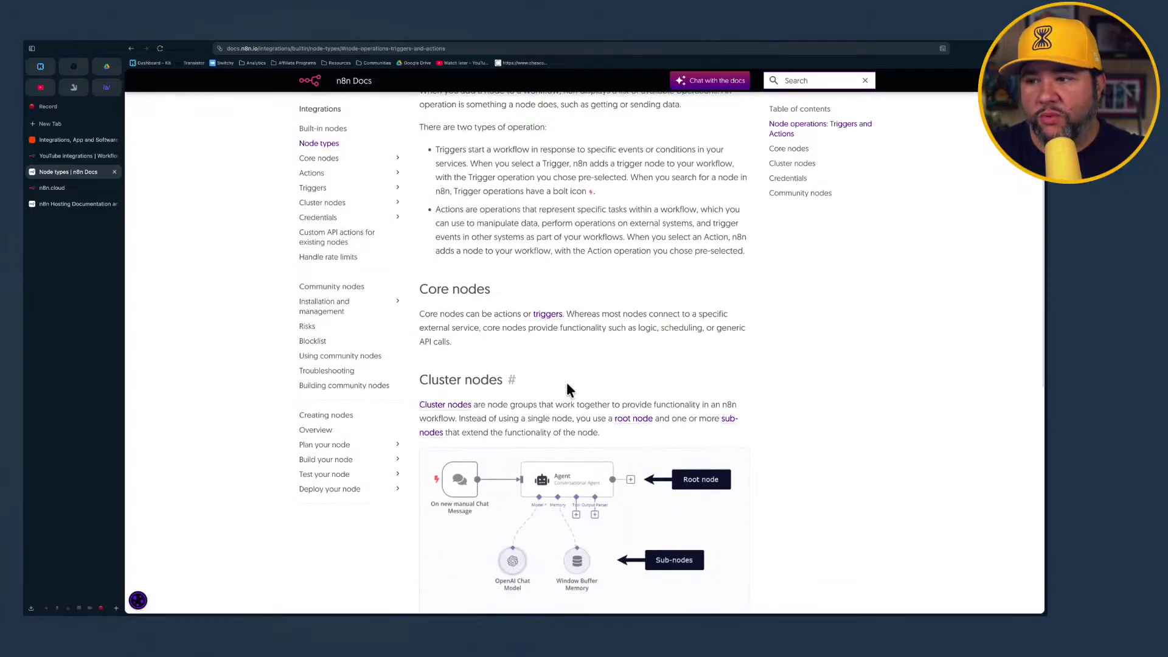
scroll(567, 389, "down", 4)
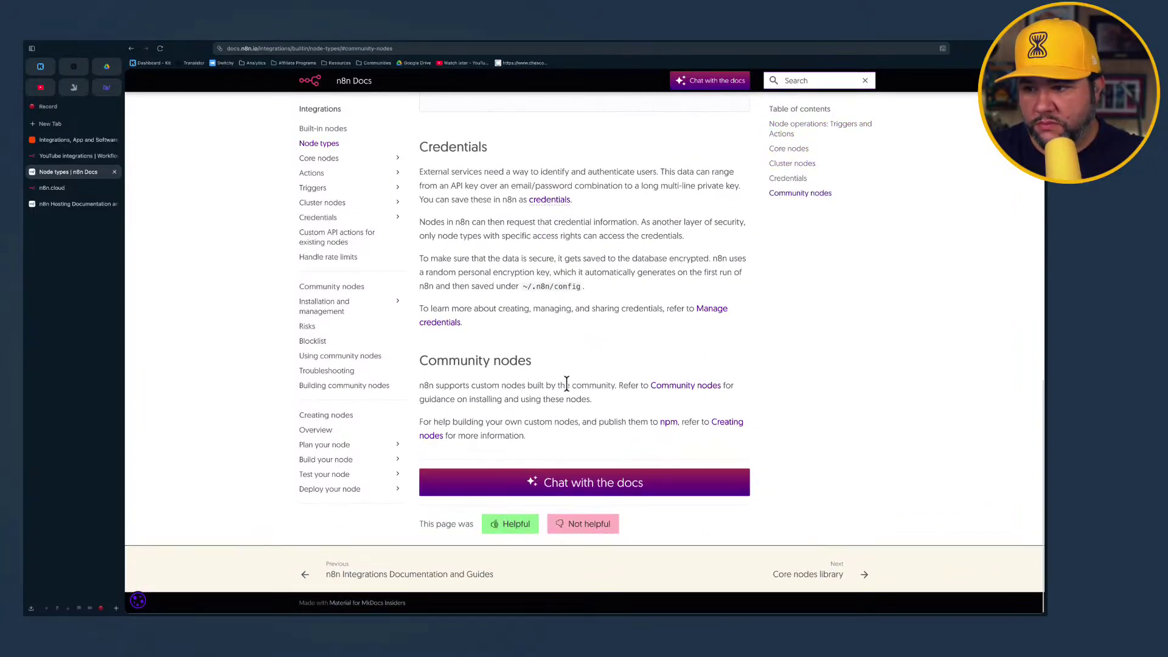
scroll(534, 360, "up", 8)
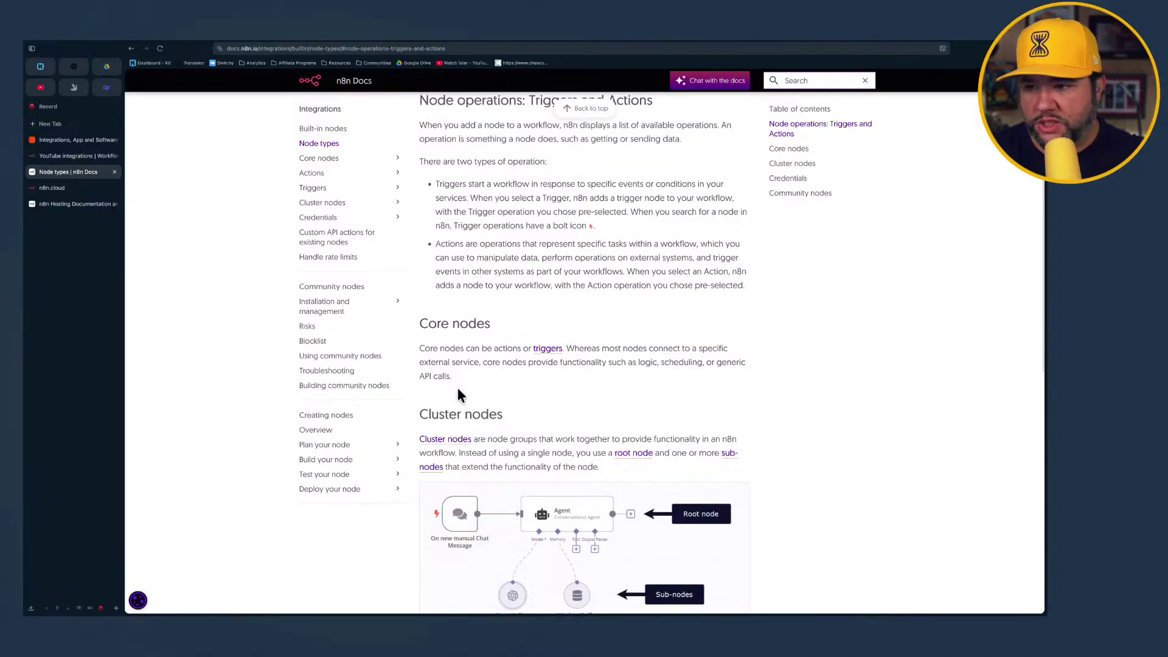
scroll(531, 508, "down", 3)
scroll(532, 509, "down", 6)
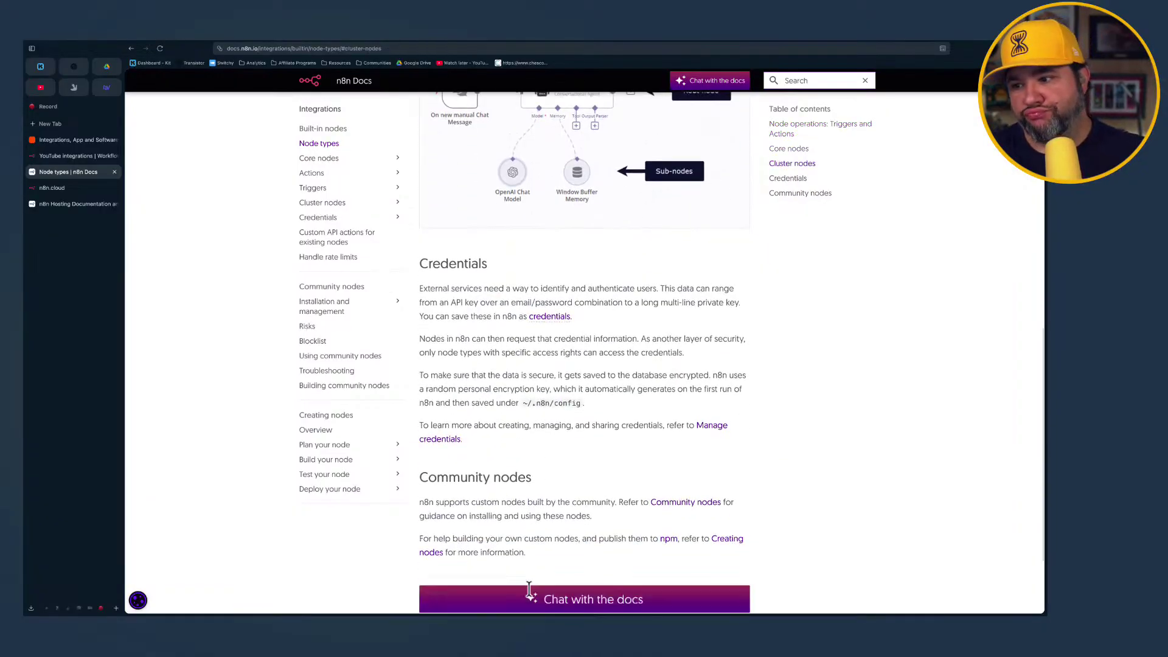
Open the docs AI chat and ask "can you have more than one trigger?"
left_click(556, 481)
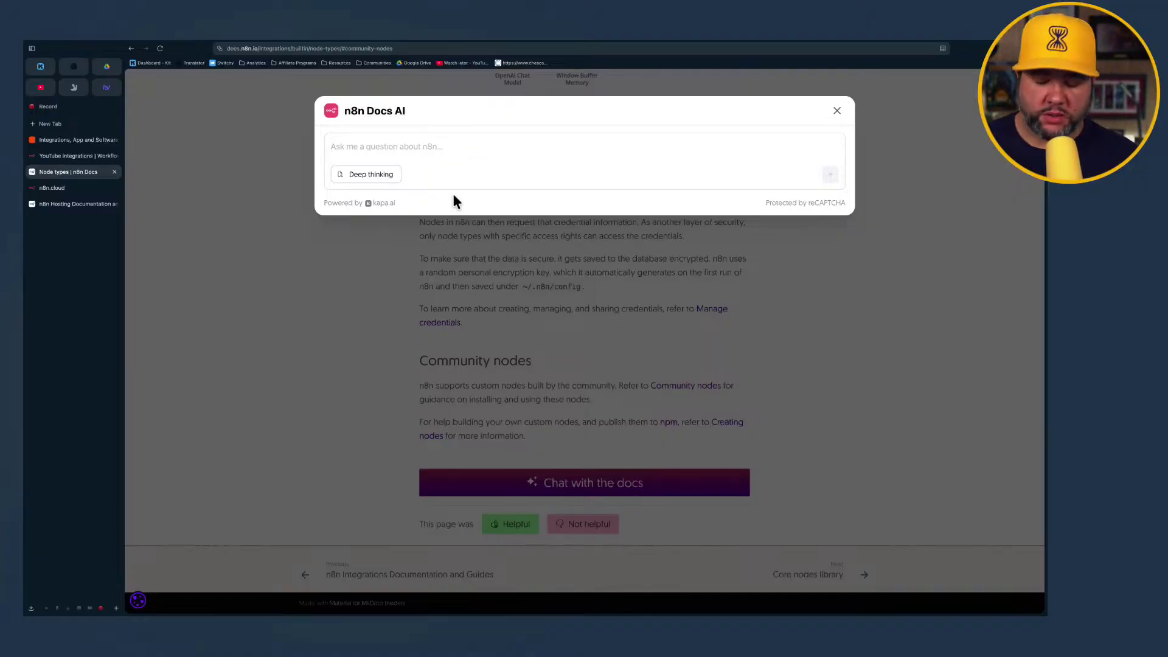
type("can you have")
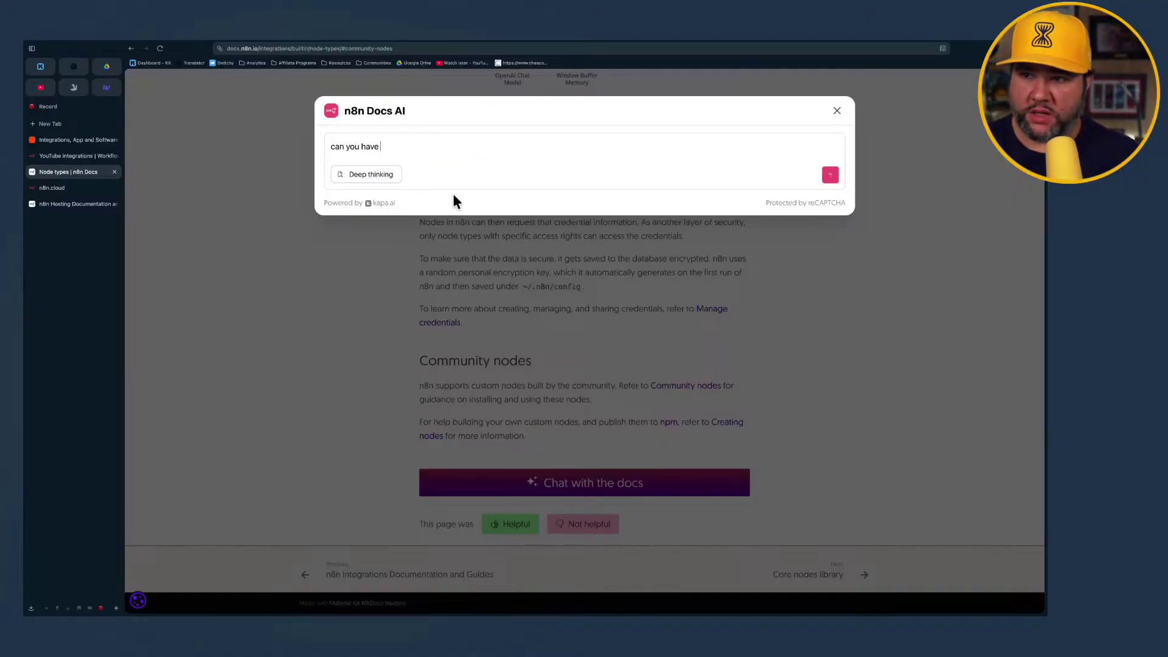
type(" more than one trig")
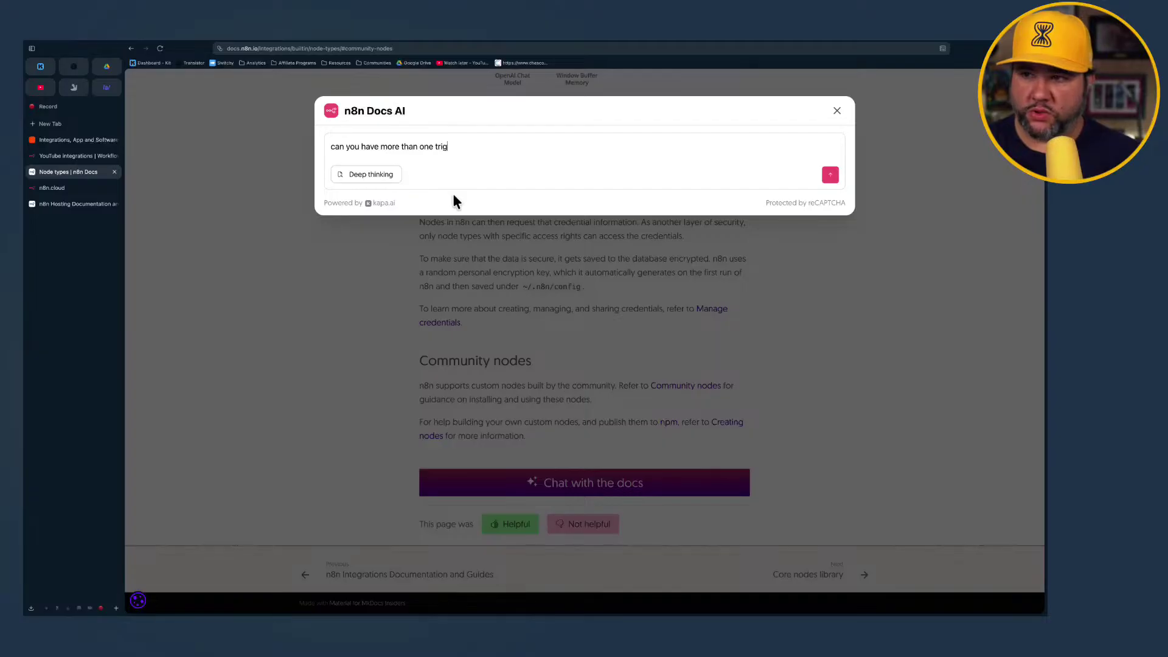
type("ger?")
key("Return")
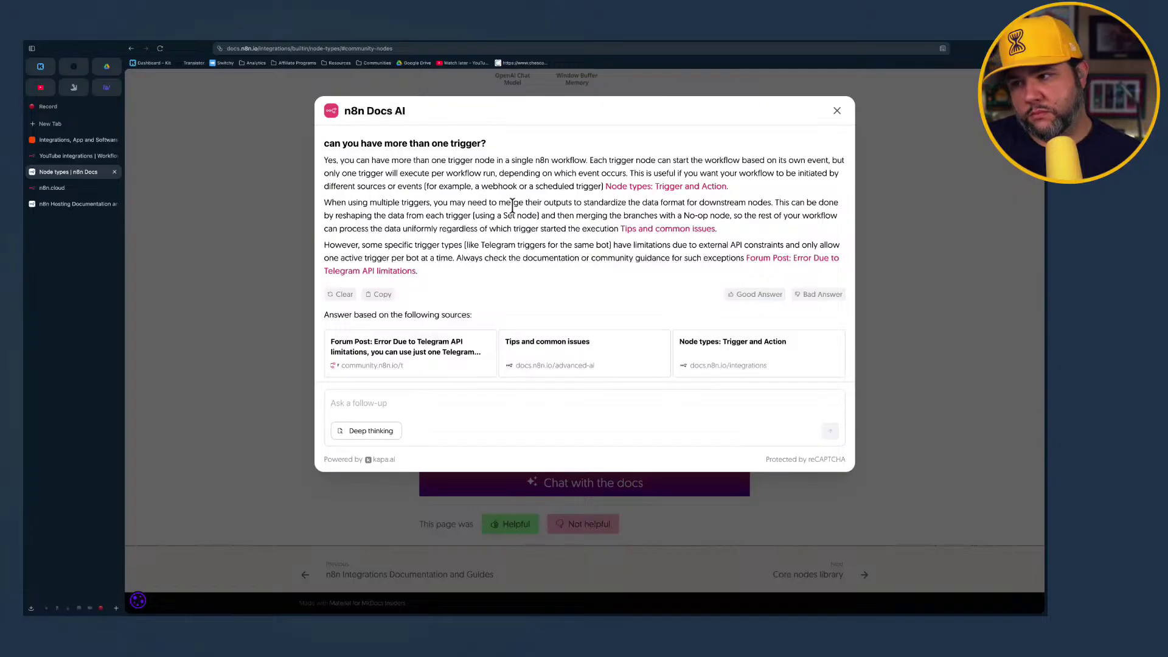
Ask the docs AI the follow-up "Show me an example" and read its two-trigger workflow example
type("S")
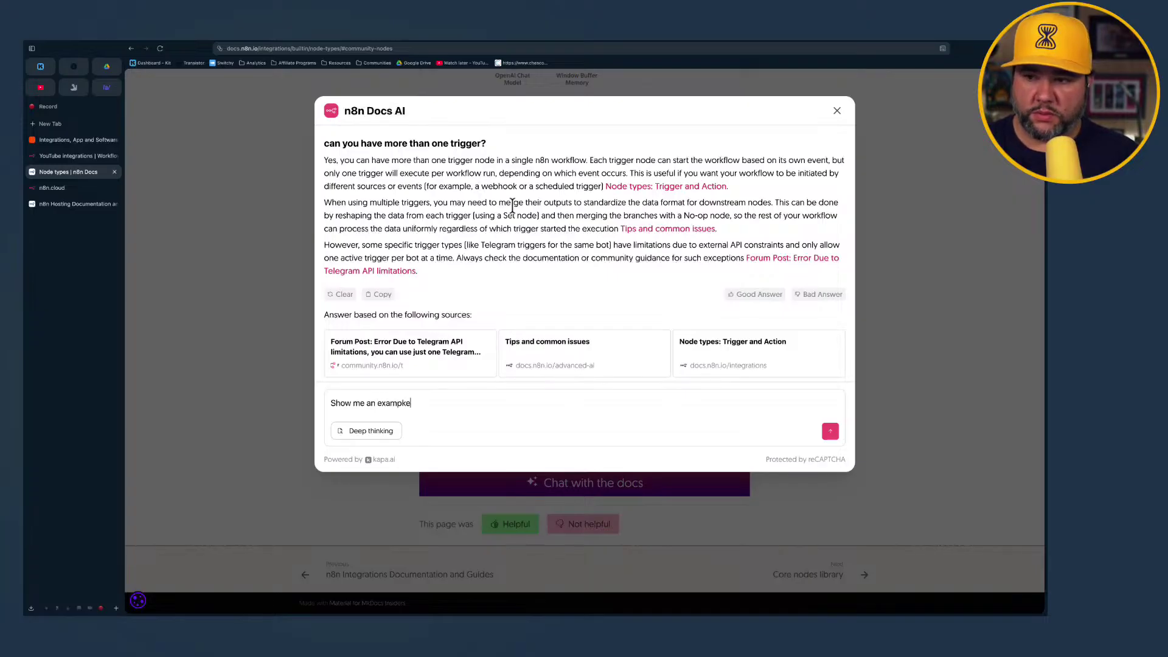
type("how me an example")
key("Return")
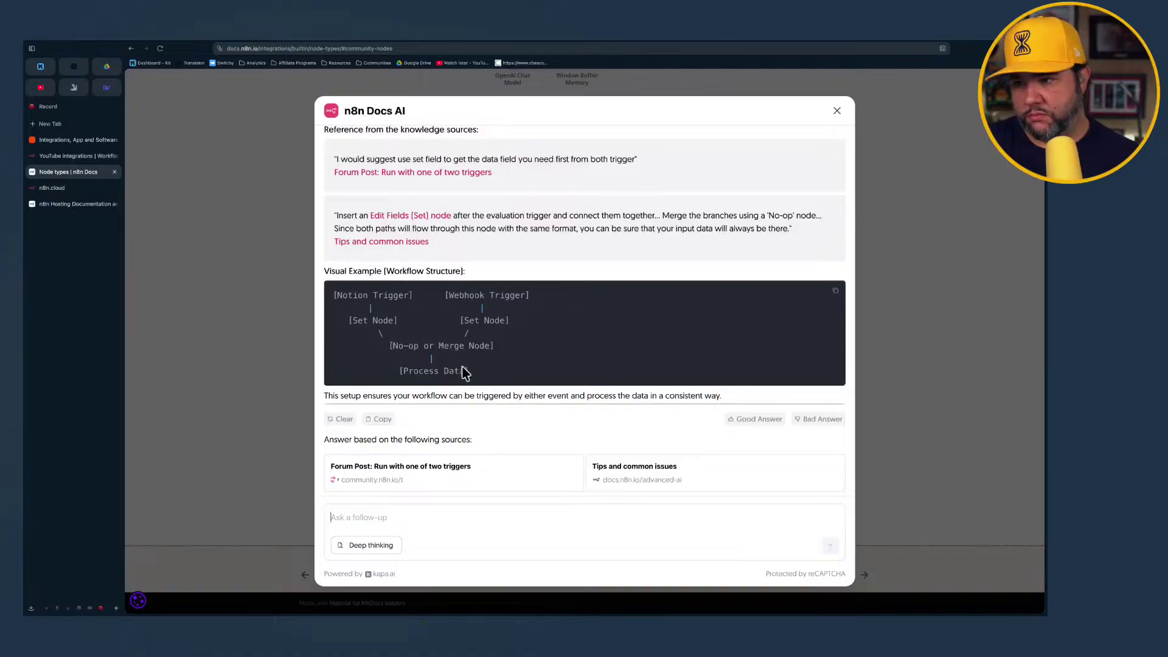
scroll(455, 318, "up", 2)
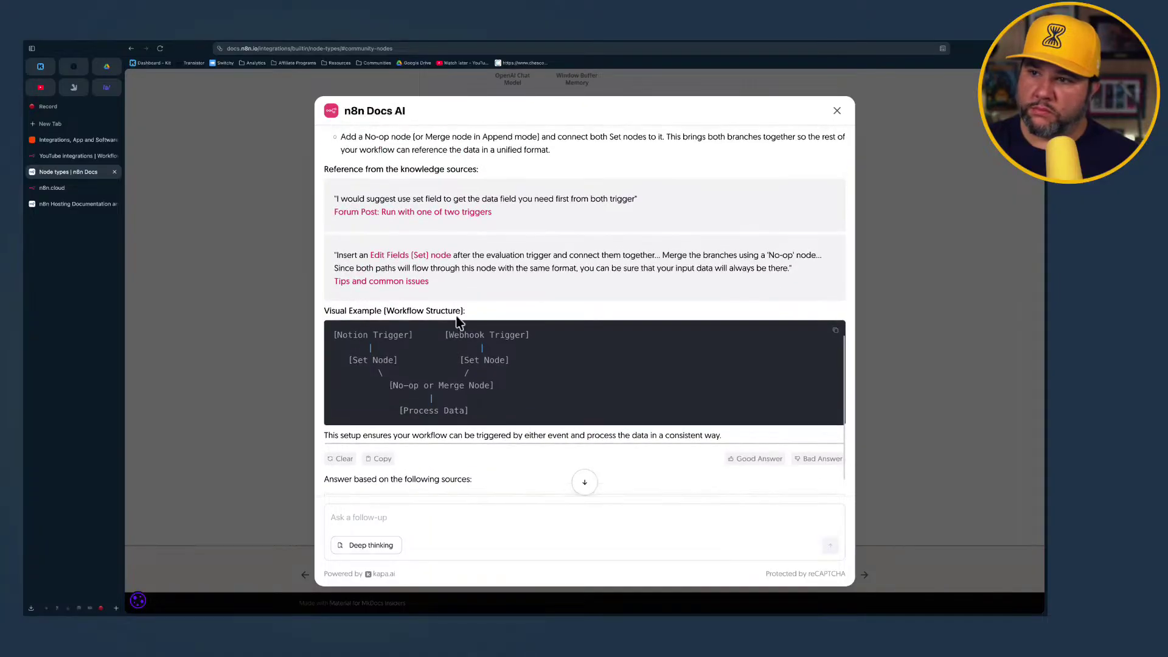
scroll(444, 287, "up", 1)
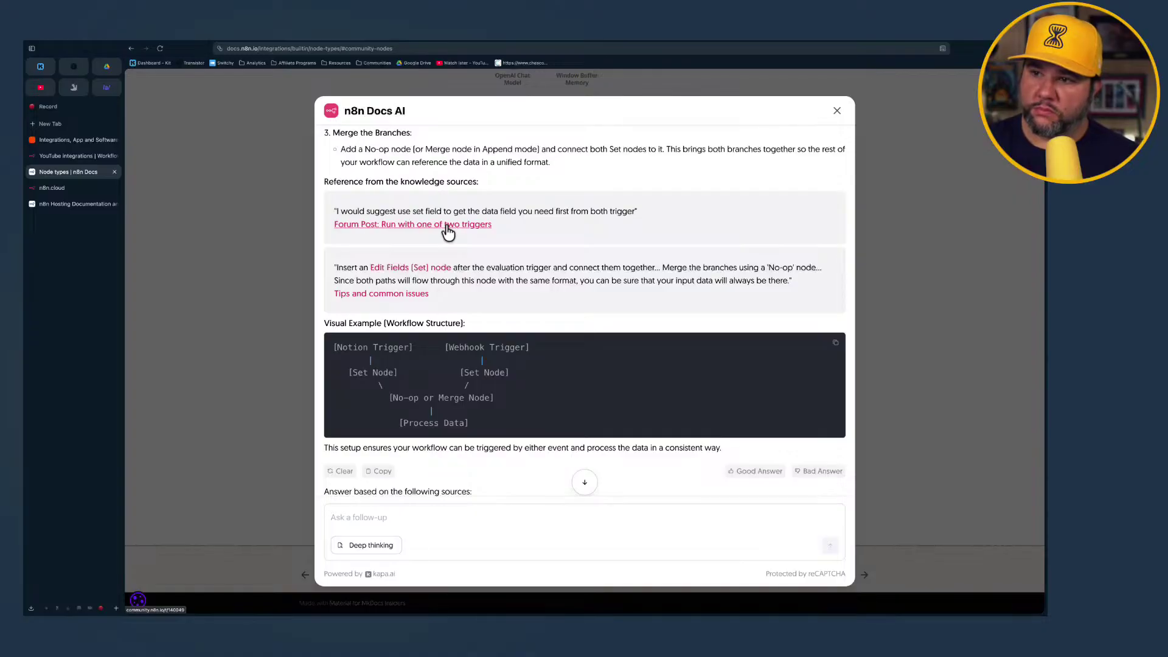
Close the docs AI chat and open the Installation and management page for community nodes
left_click(289, 283)
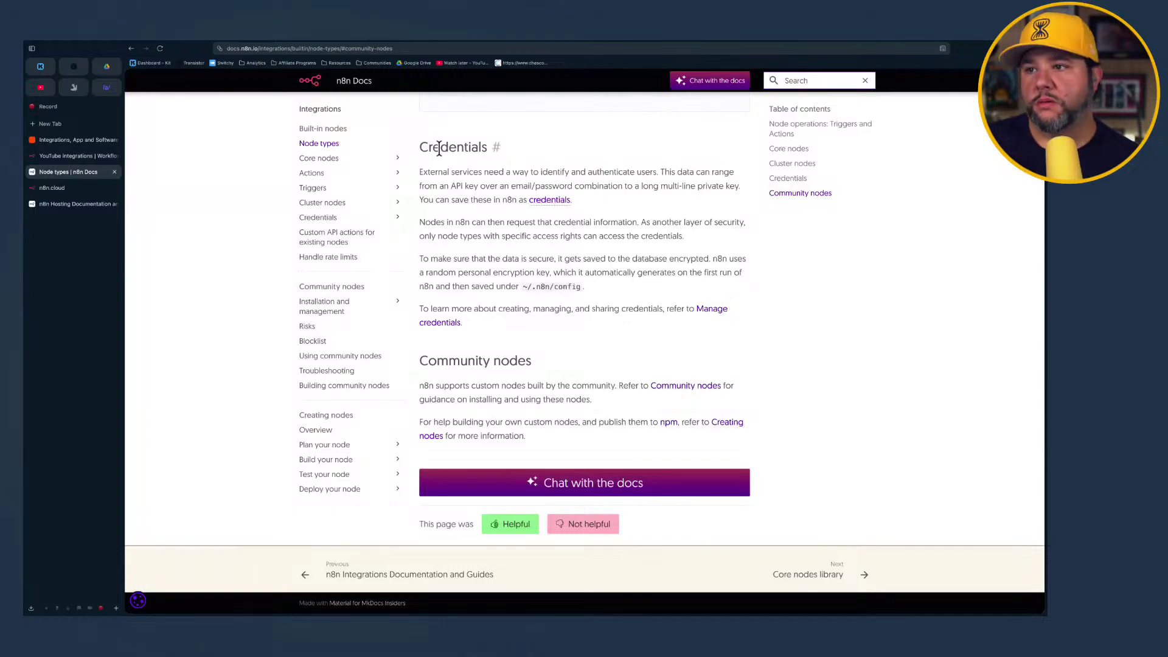
scroll(563, 120, "up", 12)
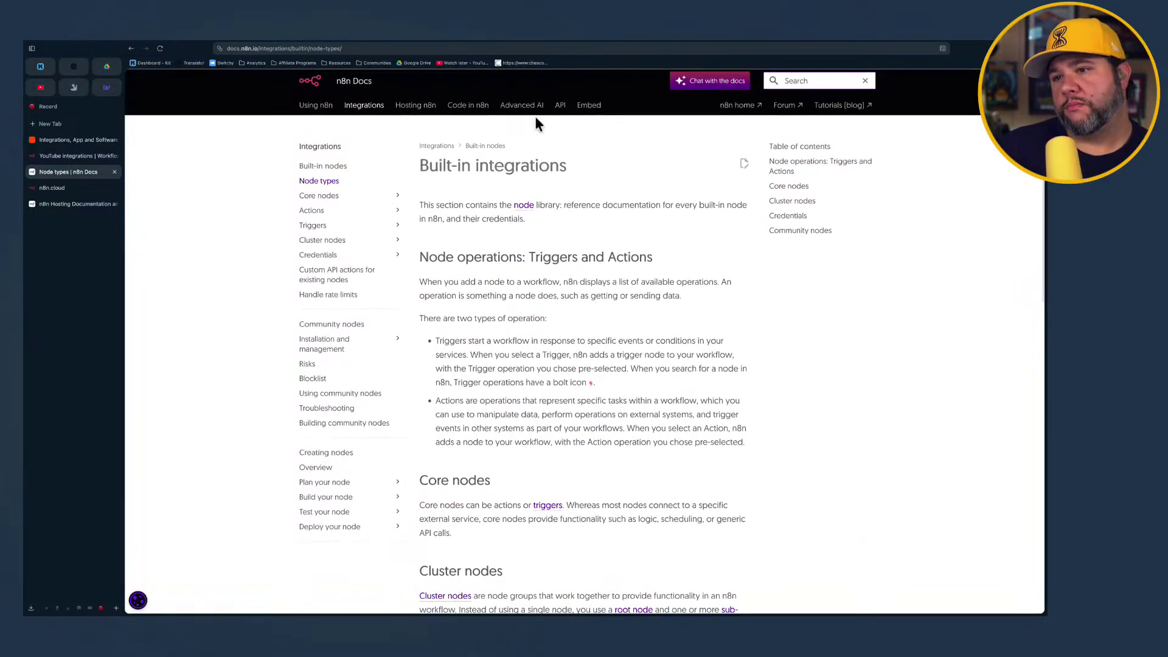
left_click(325, 343)
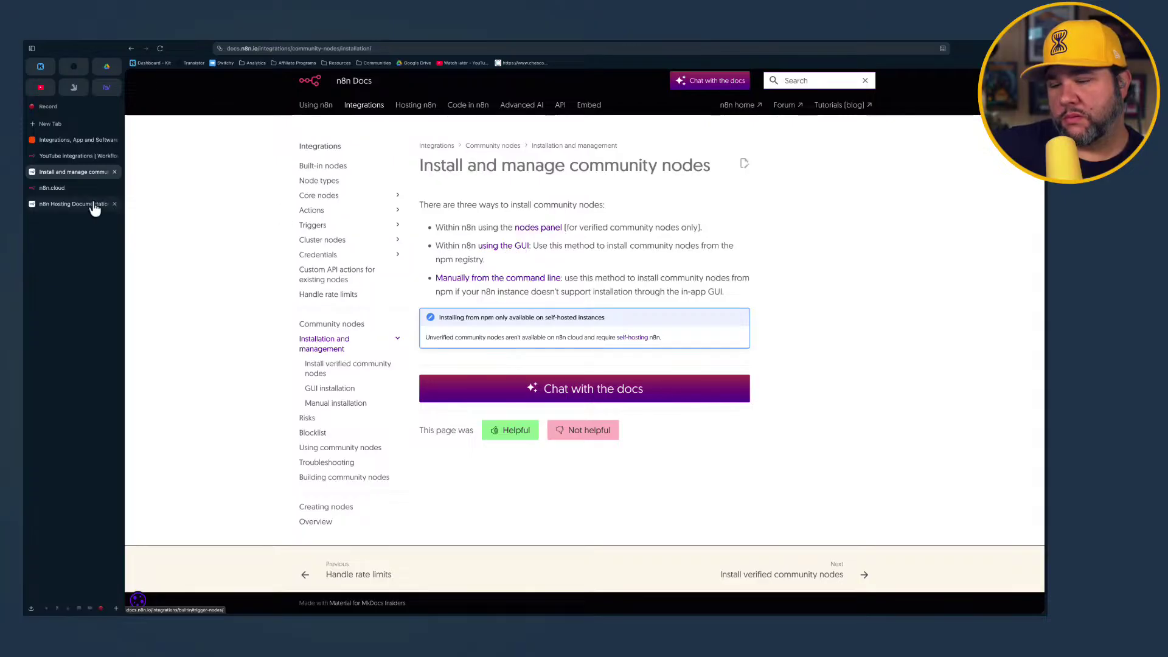
Search Google for "how to install n8n" in a new tab and highlight the npm install n8n -g command in the Reddit result
left_click(73, 126)
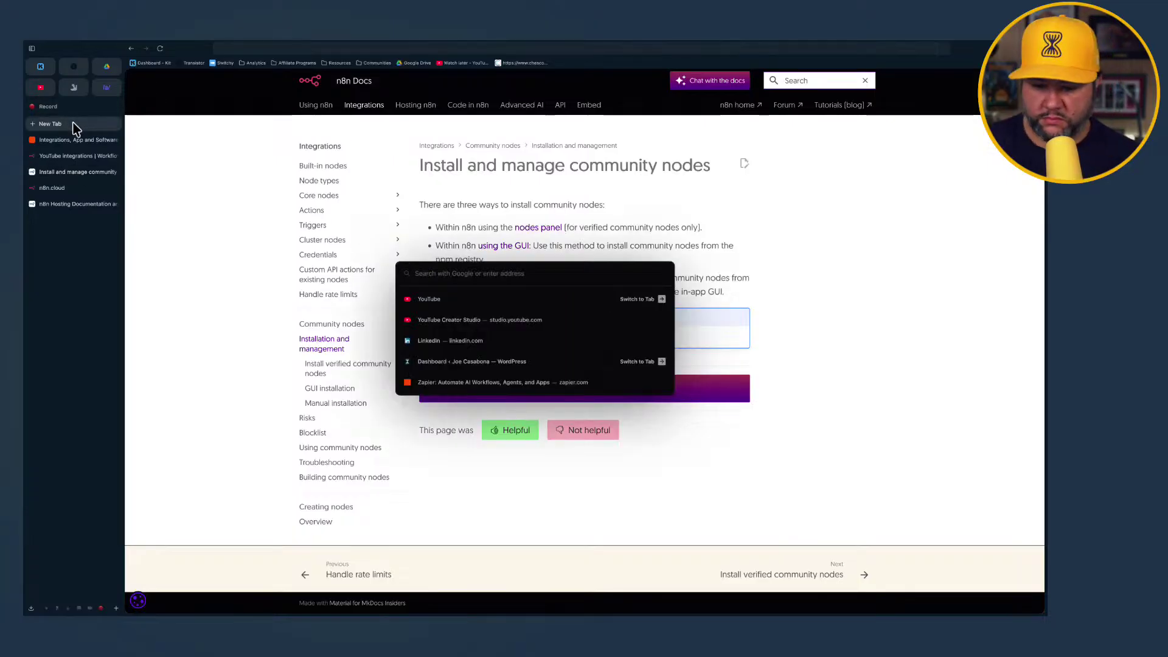
type("how to install")
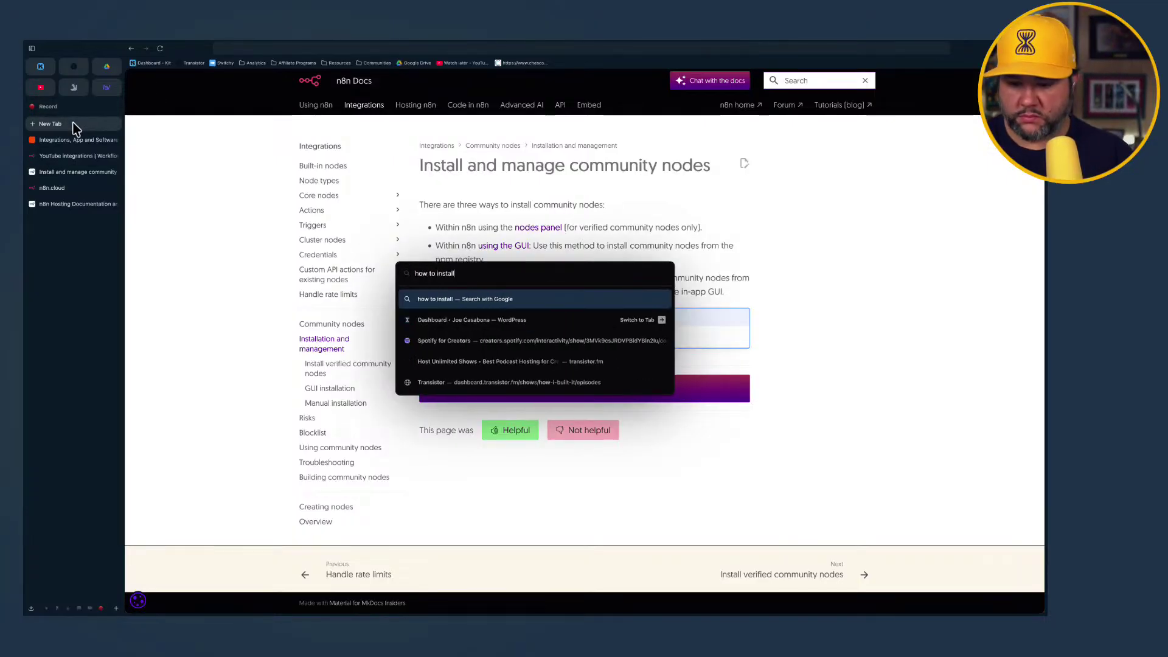
type(" n8n")
key("Return")
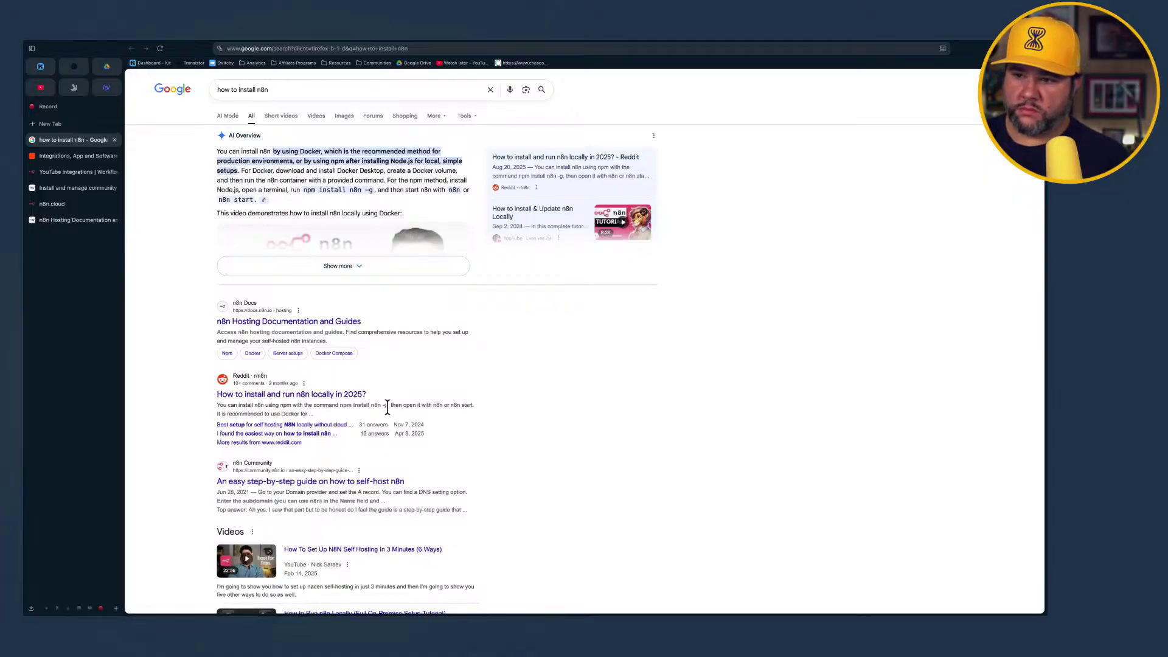
left_click_drag(340, 406, 339, 406)
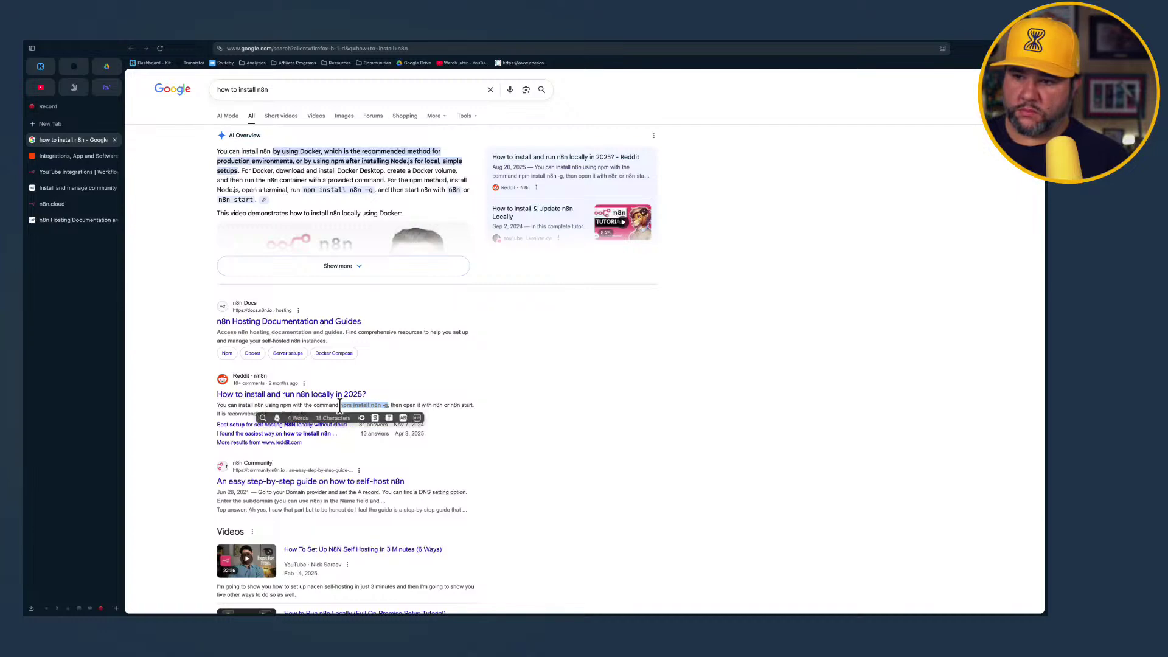
Open the community guide on how to self-host n8n and follow its reply's link to the Server Setup documentation
left_click(356, 484)
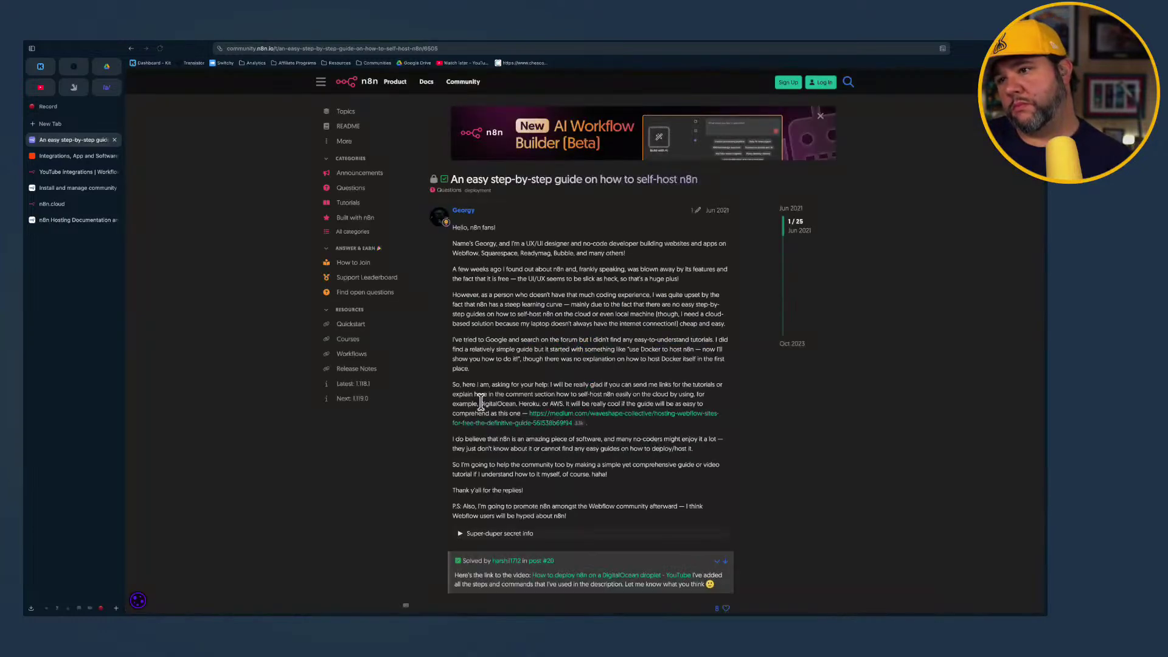
scroll(481, 401, "down", 5)
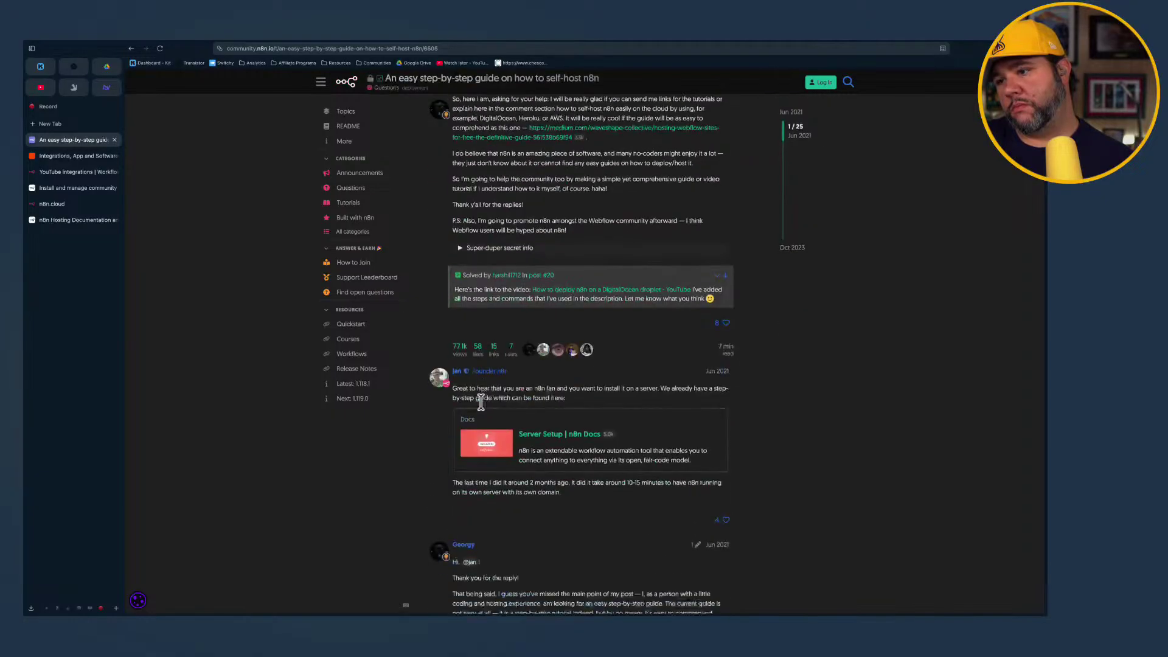
left_click(566, 443)
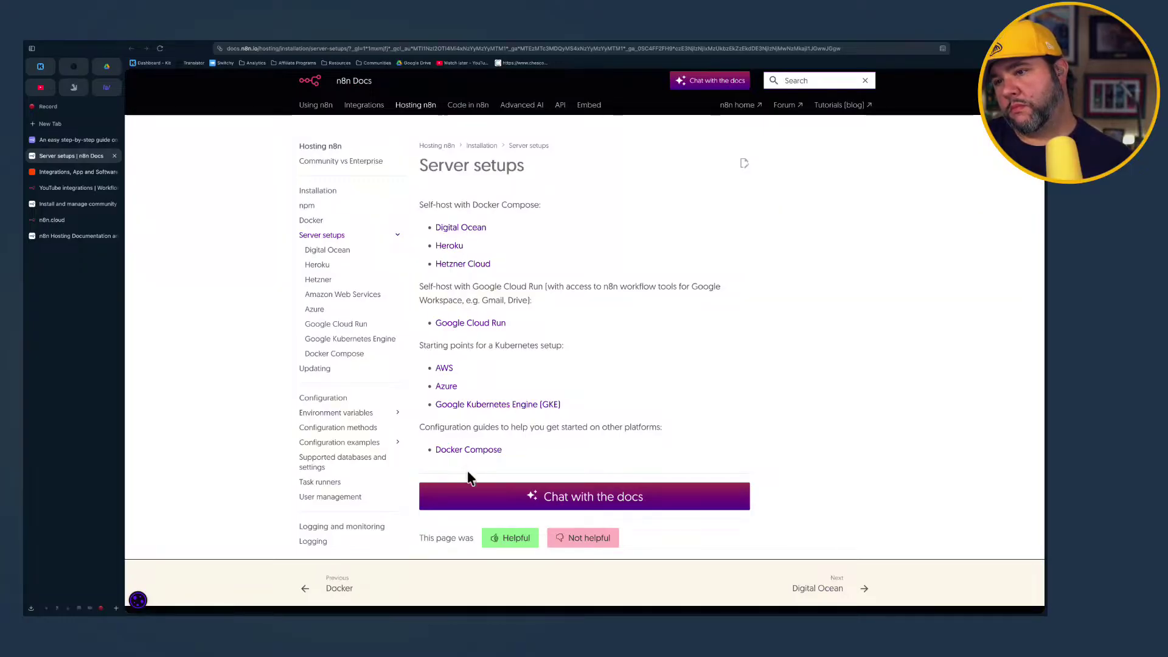
Switch from the browser to the Local app
key("super+t")
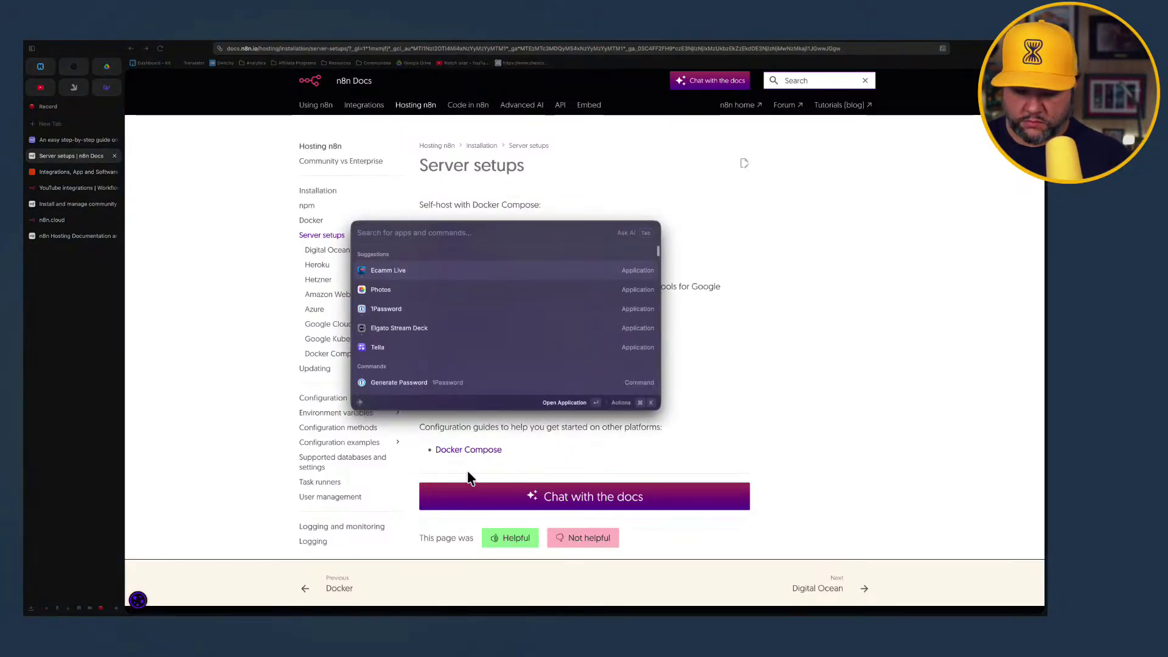
key("Escape")
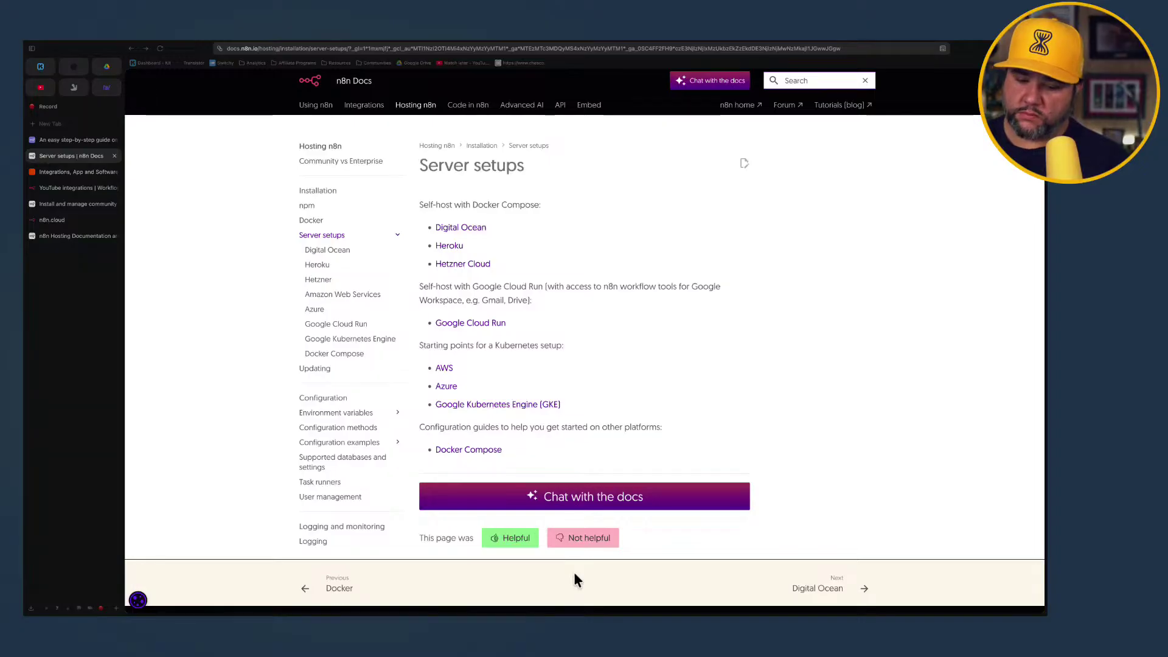
key("super+Tab")
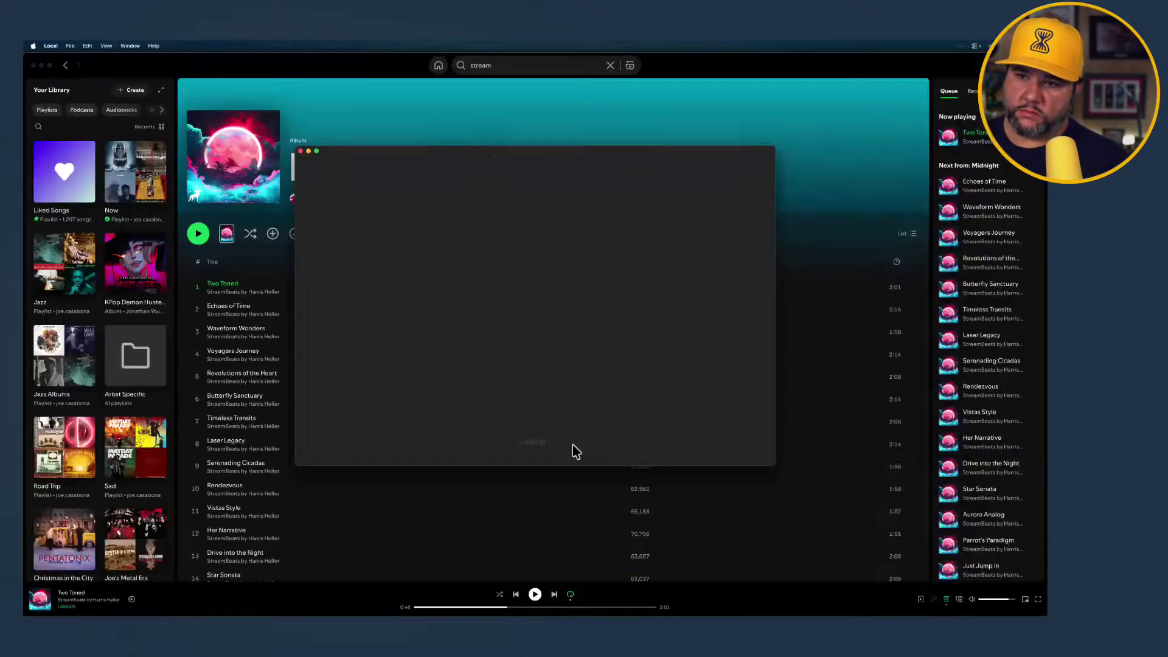
Clear away the music, mail, chat, task and other app windows behind the Local window
left_click(42, 65)
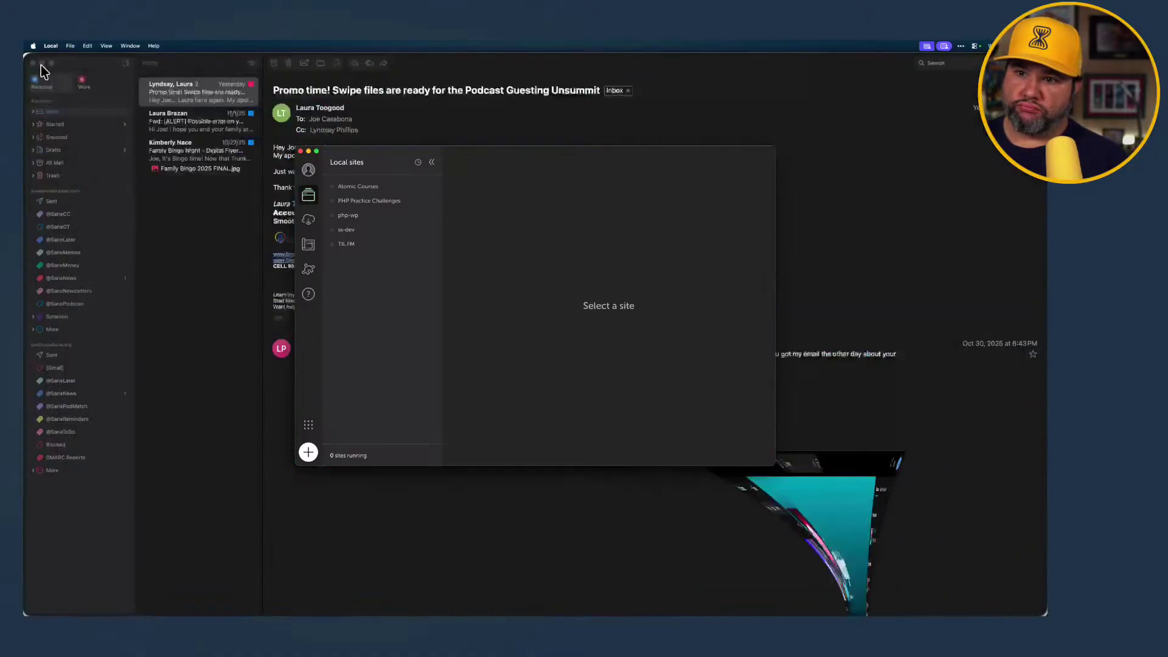
left_click(42, 63)
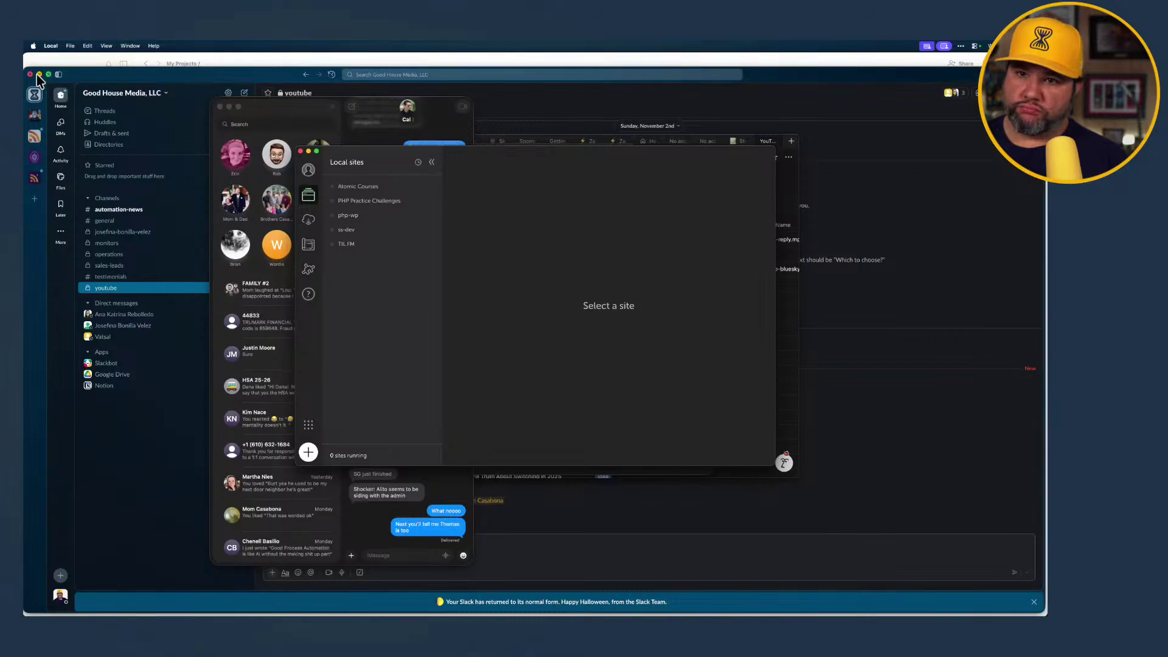
left_click(38, 75)
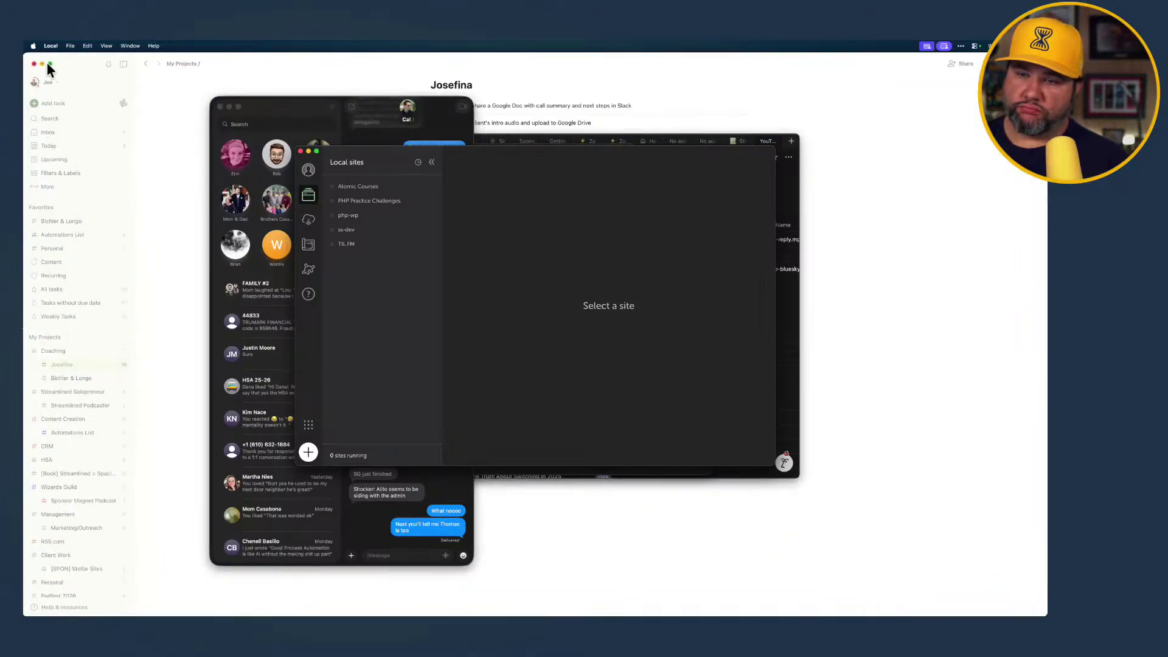
left_click(41, 63)
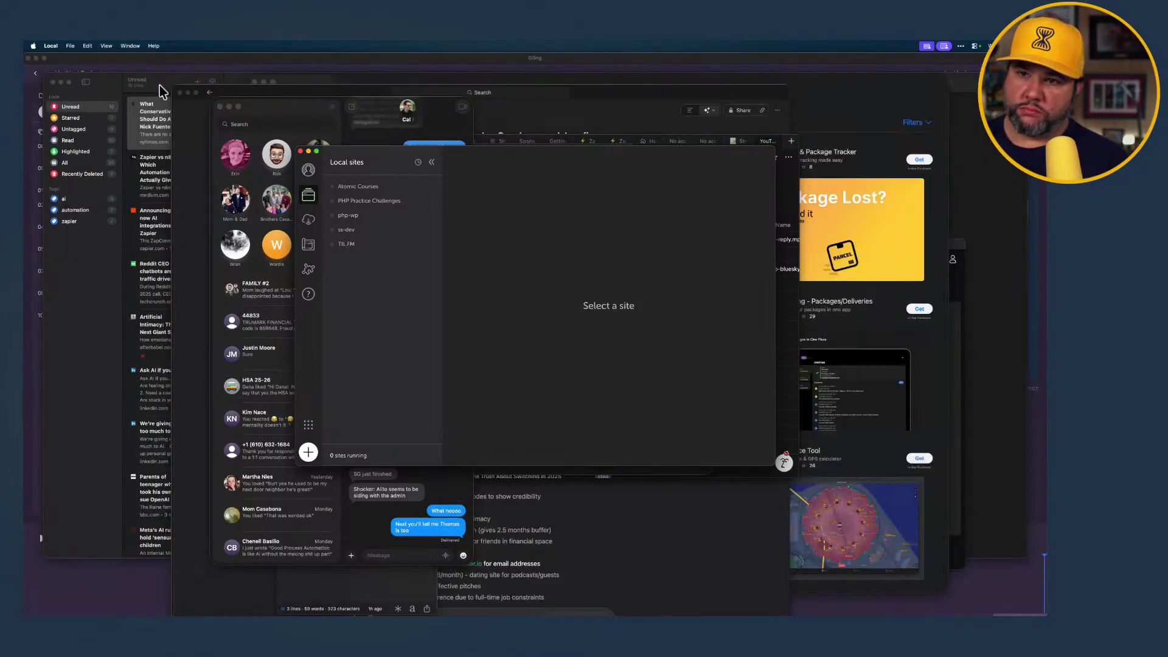
left_click(228, 106)
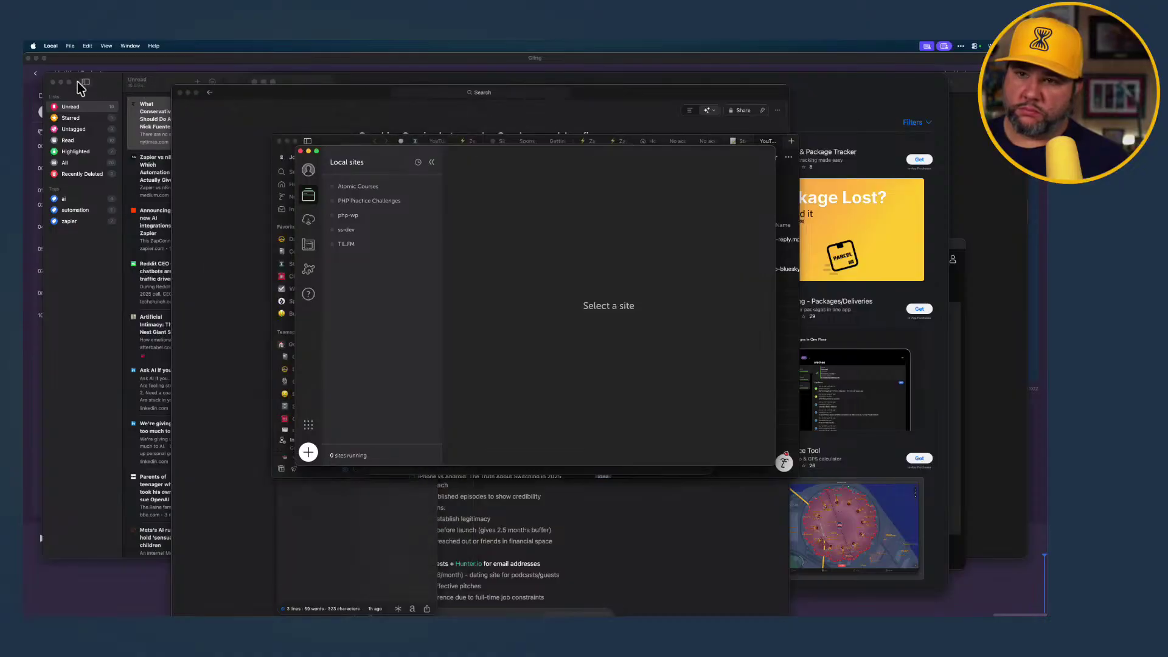
left_click(53, 83)
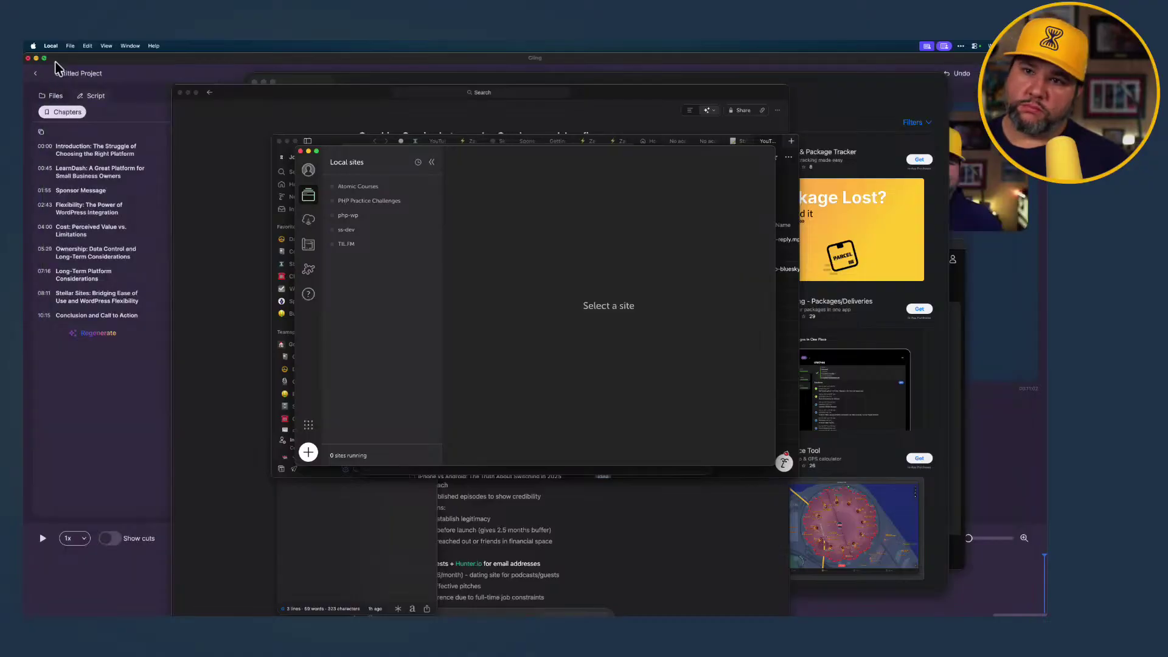
left_click(85, 68)
key("super+h")
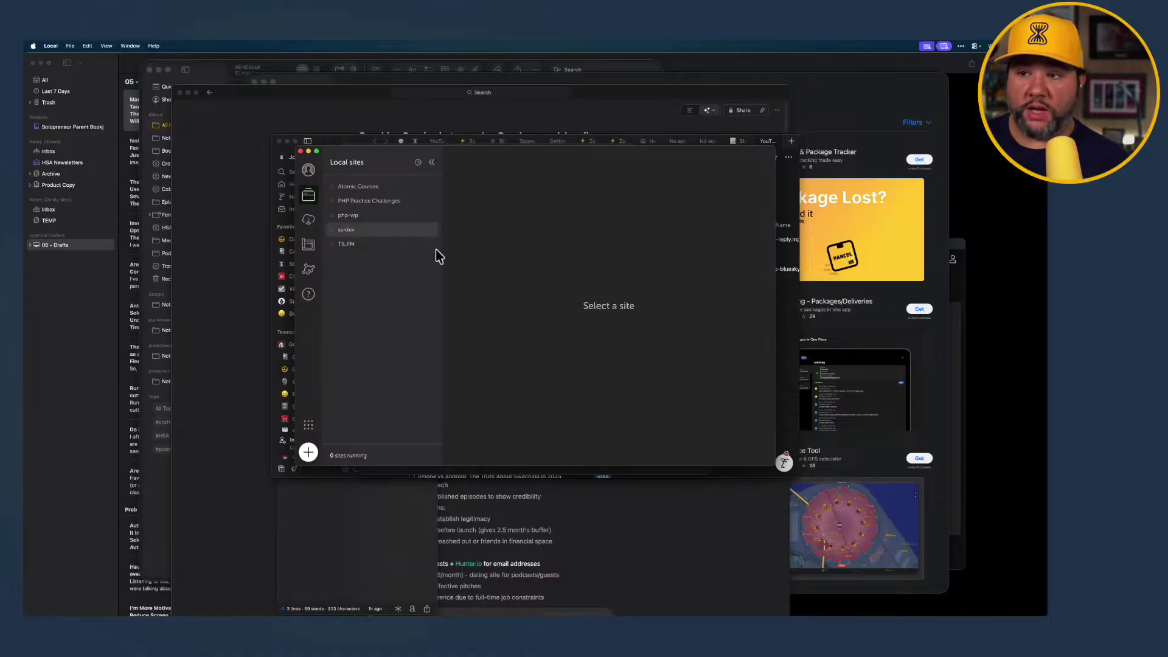
Start the php-wp site in Local
mouse_move(768, 589)
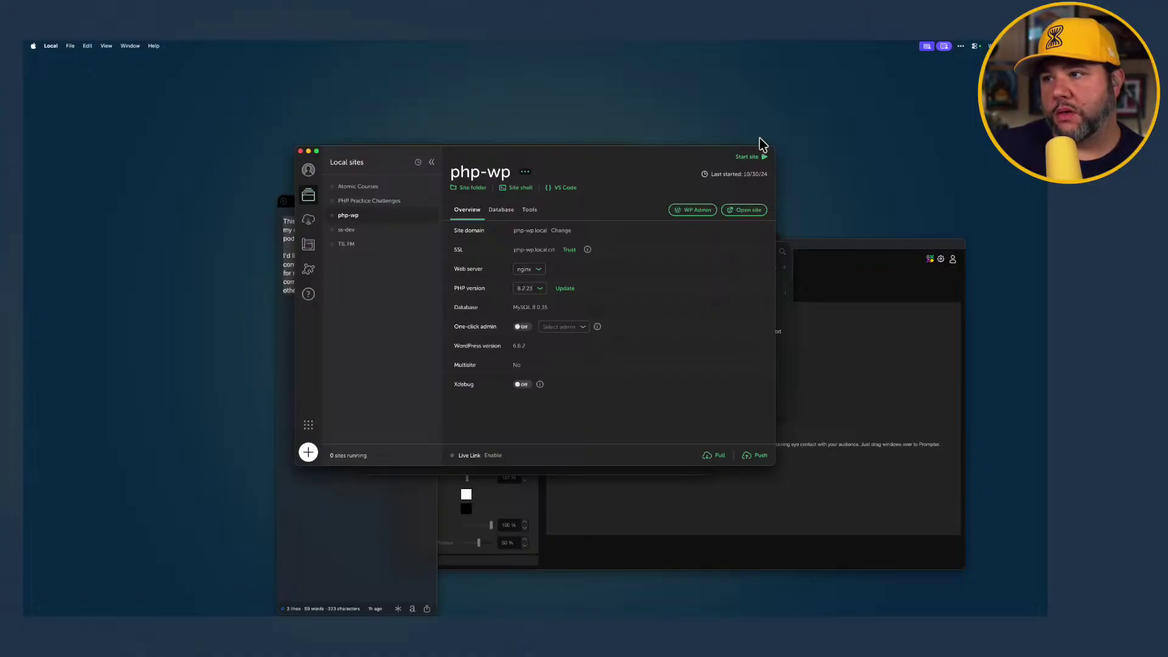
left_click(758, 157)
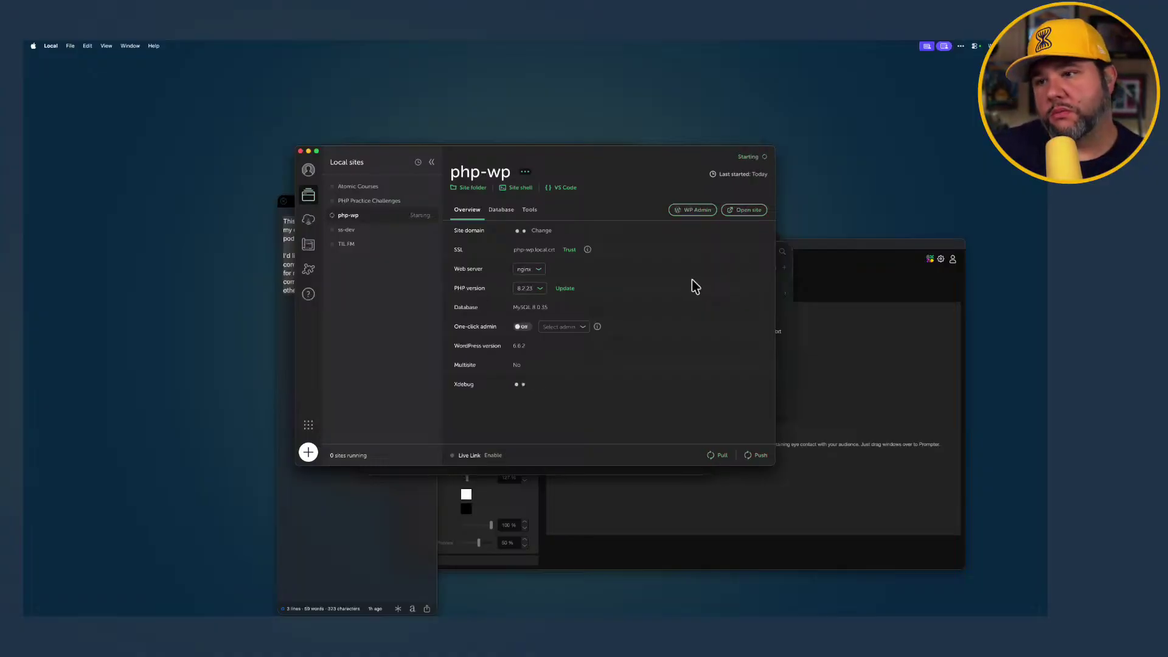
View the acknowledgements in Local's About window, including the list of projects it builds on, and close the window
left_click(51, 45)
left_click(58, 56)
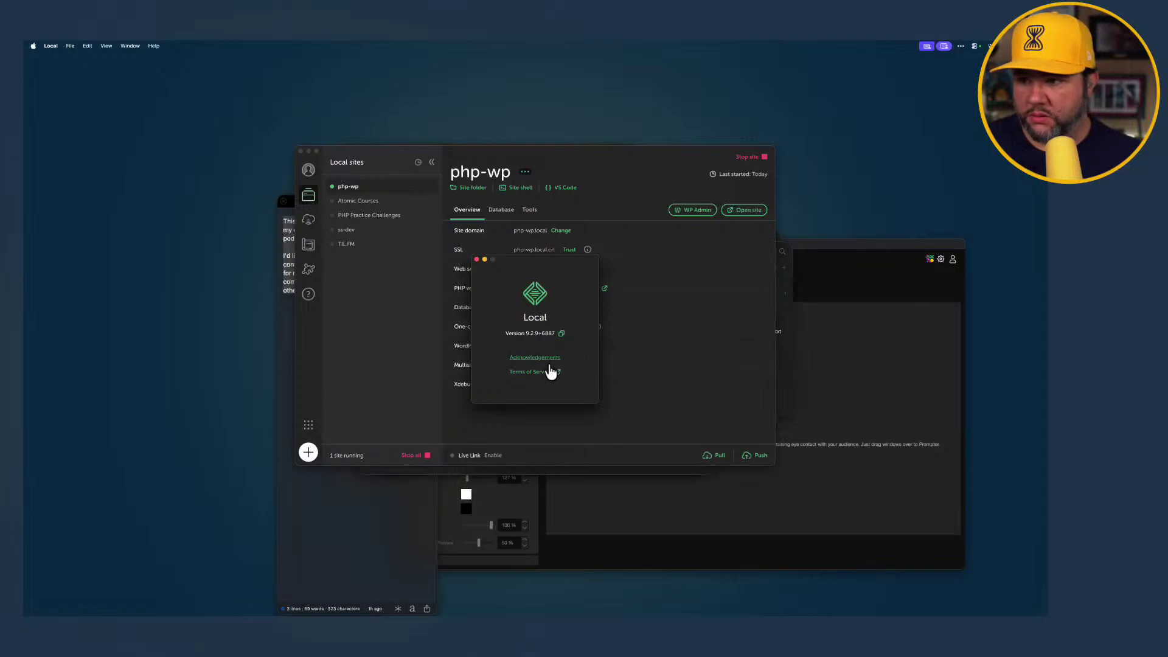
left_click(548, 359)
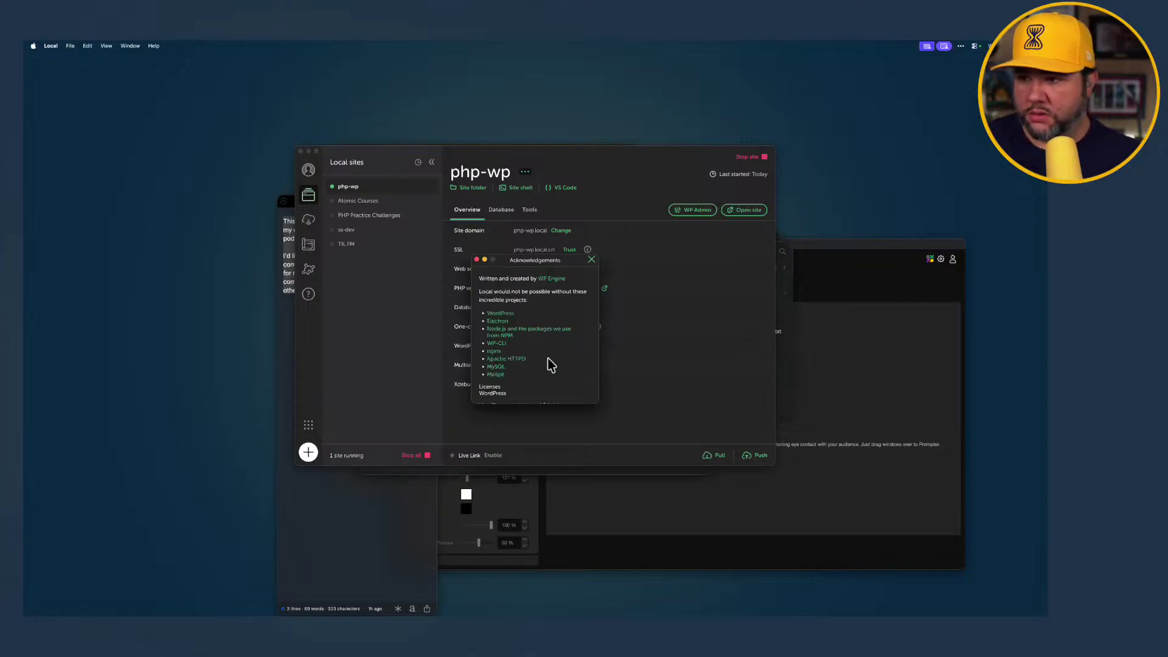
left_click(477, 260)
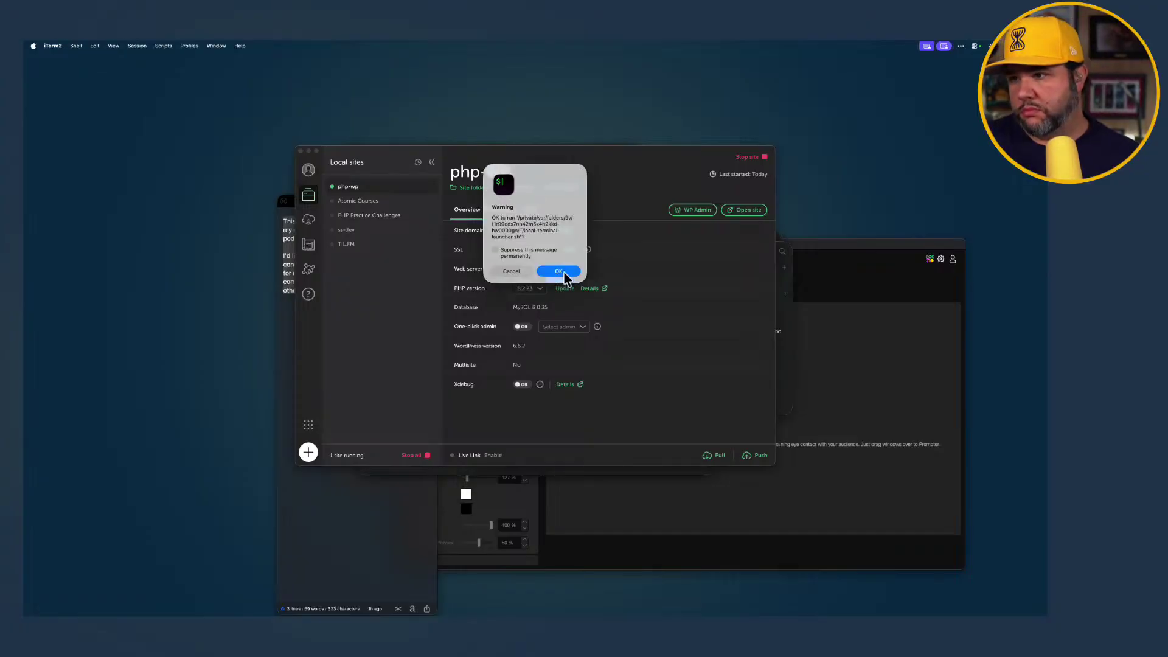
Open the php-wp site shell in iTerm2, allowing its launcher script to run, and enlarge the text and widen the window
left_click(559, 271)
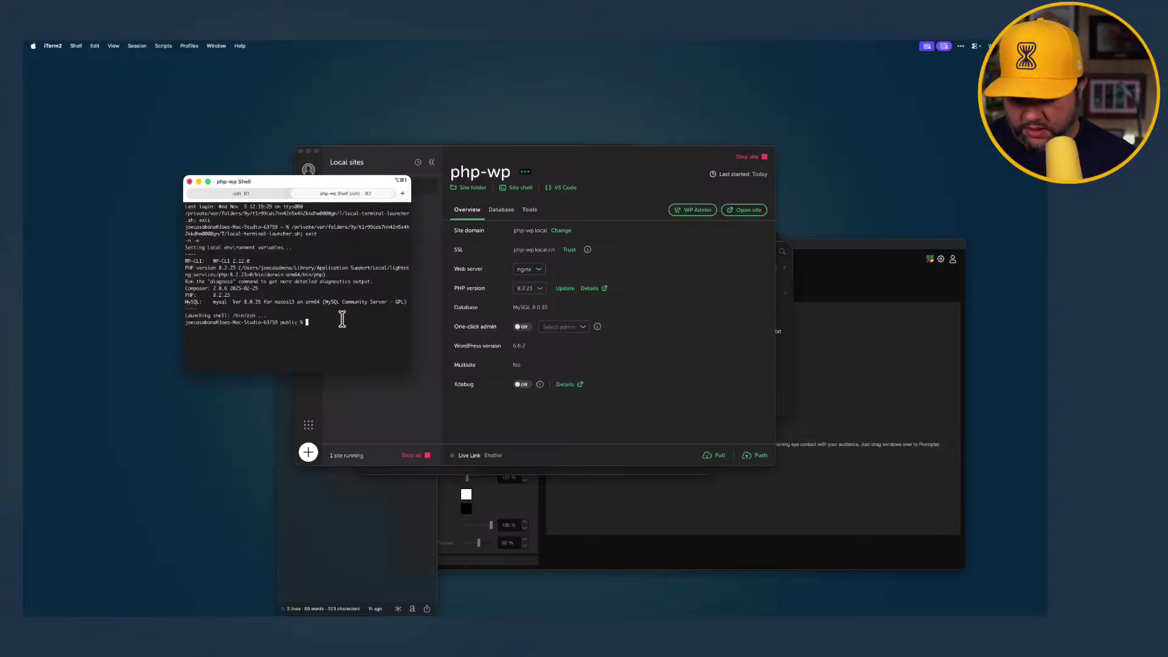
key("super+equal")
key("super+equal")
key("super+equal")
key("super+equal")
key("super+equal")
key("super+equal")
key("super+equal")
key("super+equal")
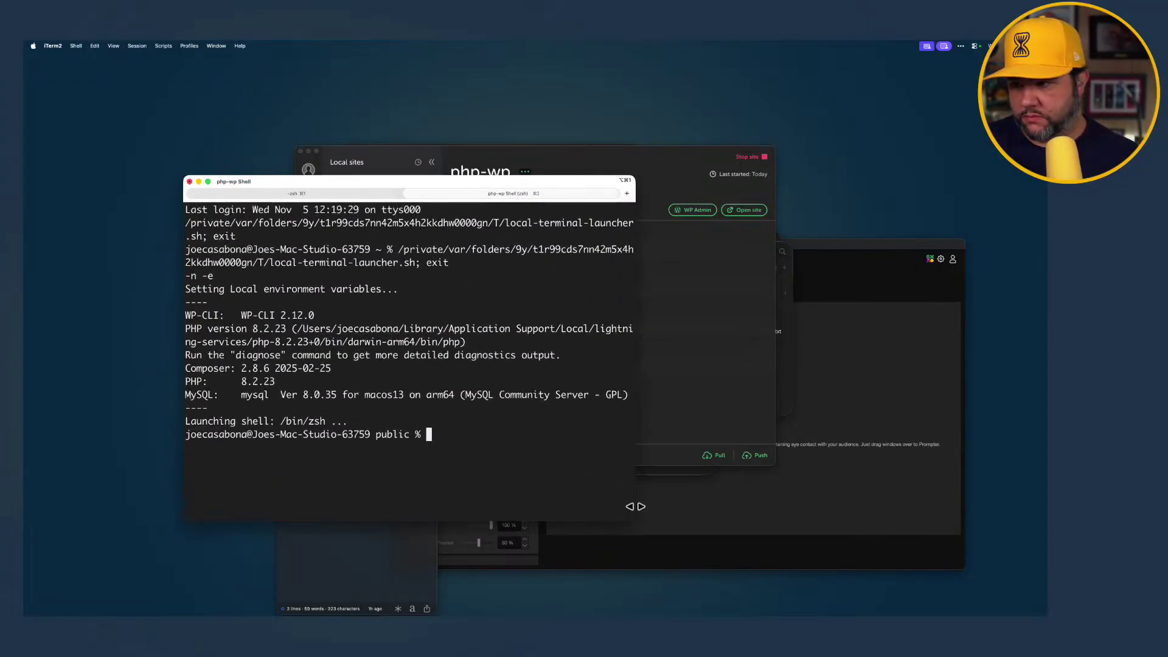
left_click_drag(635, 506, 843, 501)
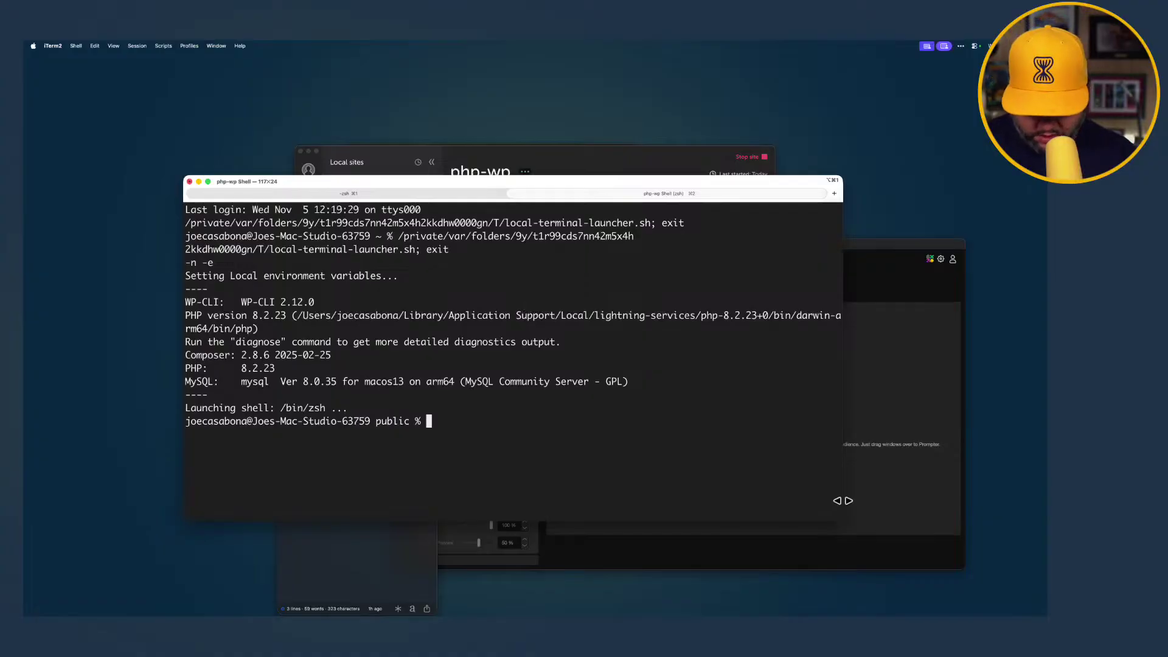
Try to change the shell's working directory to /n8n
type("cd /n")
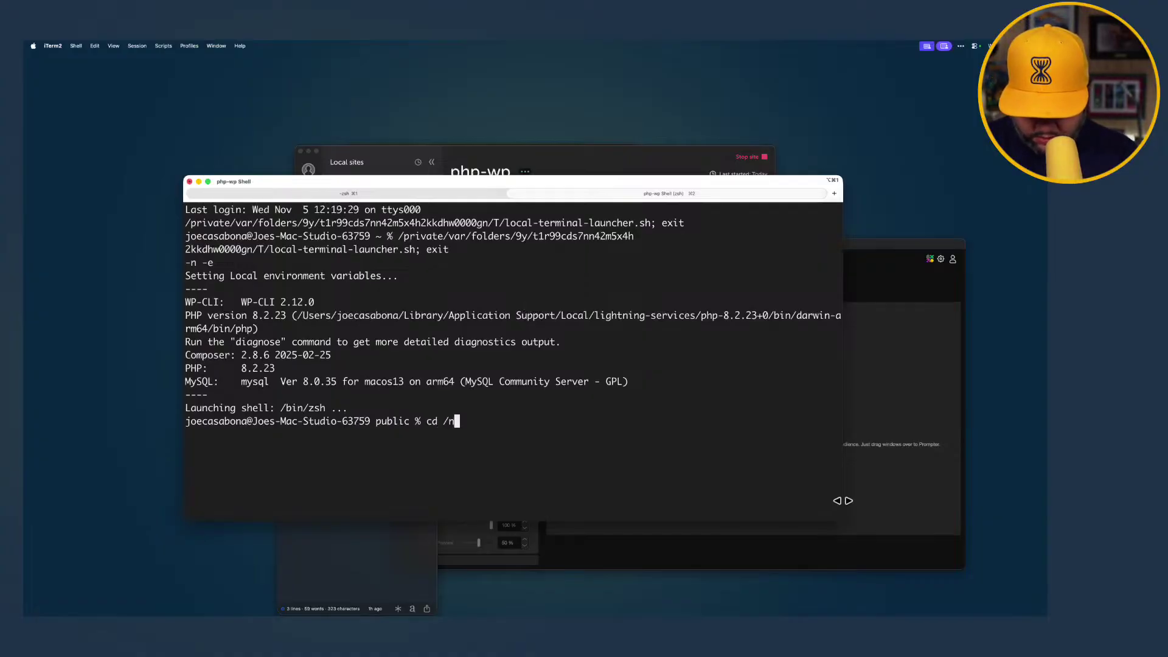
type("8n")
key("Return")
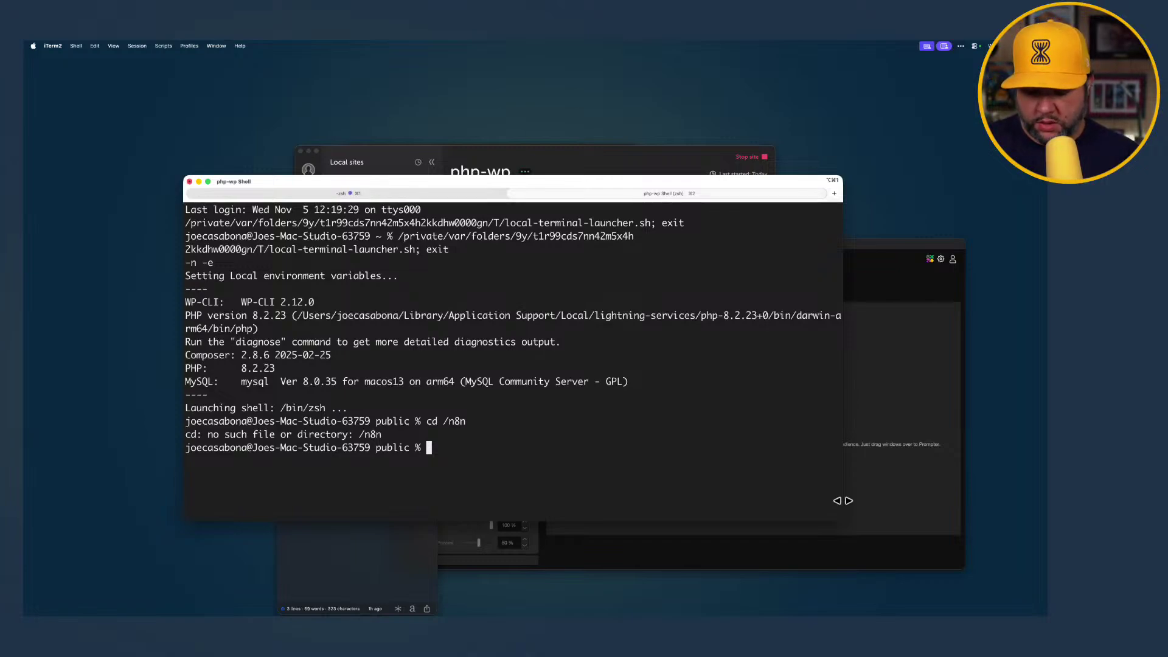
Create an n8n directory inside the site's public folder and list the folder's contents
type("mkdir ")
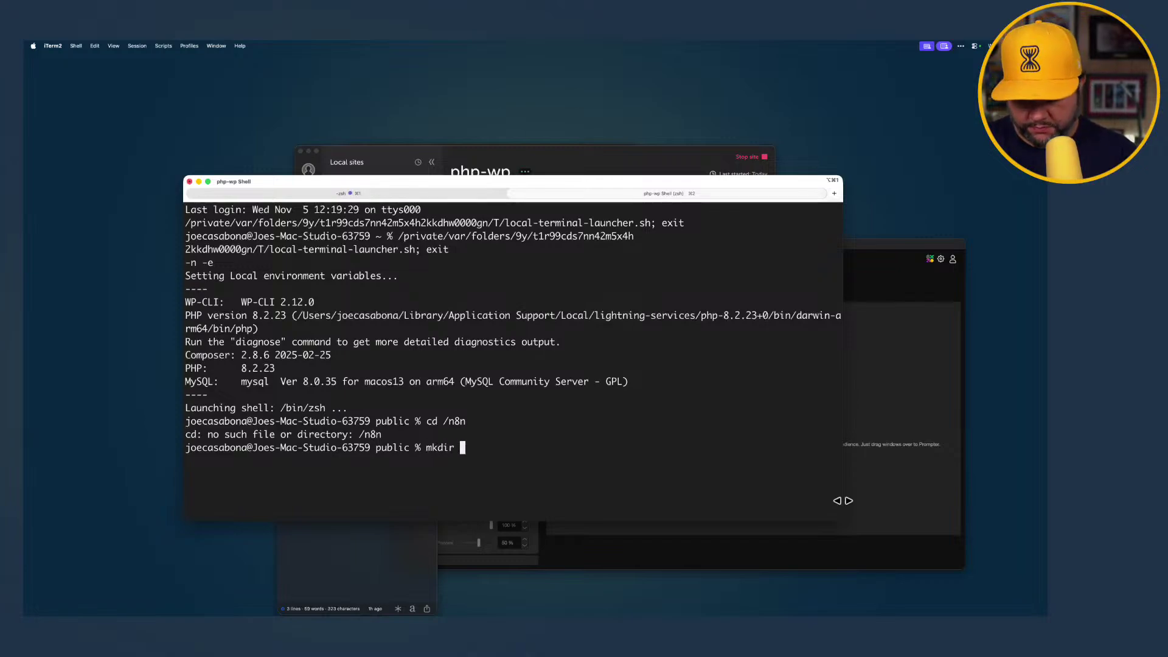
type("n8n")
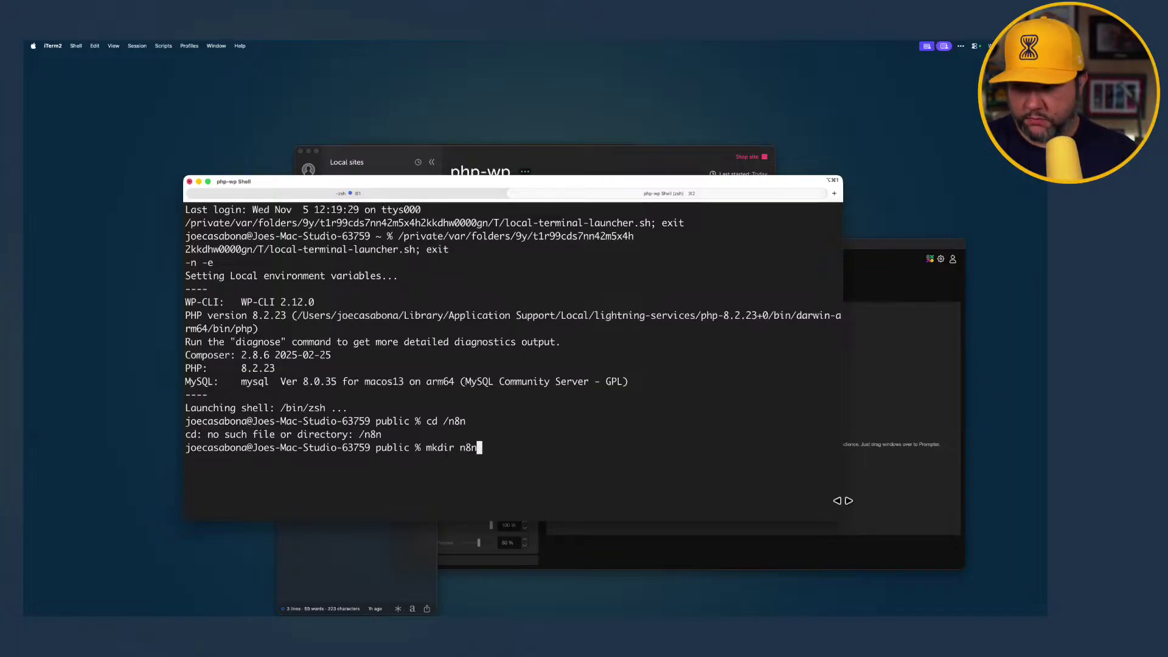
key("Return")
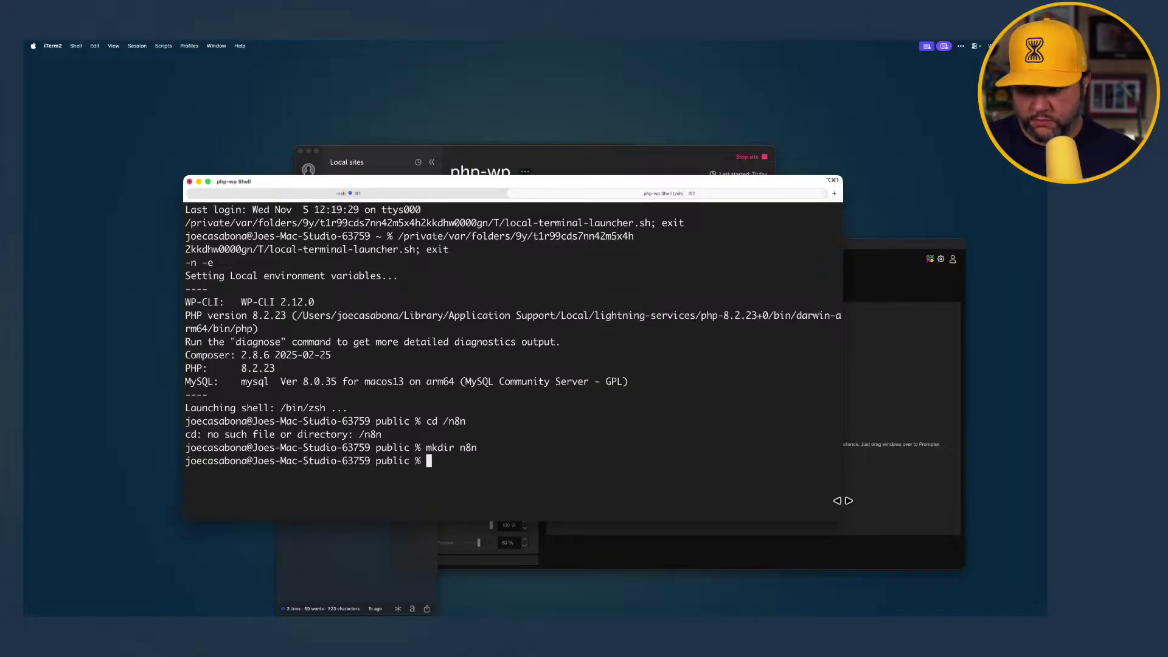
type("ls")
key("Return")
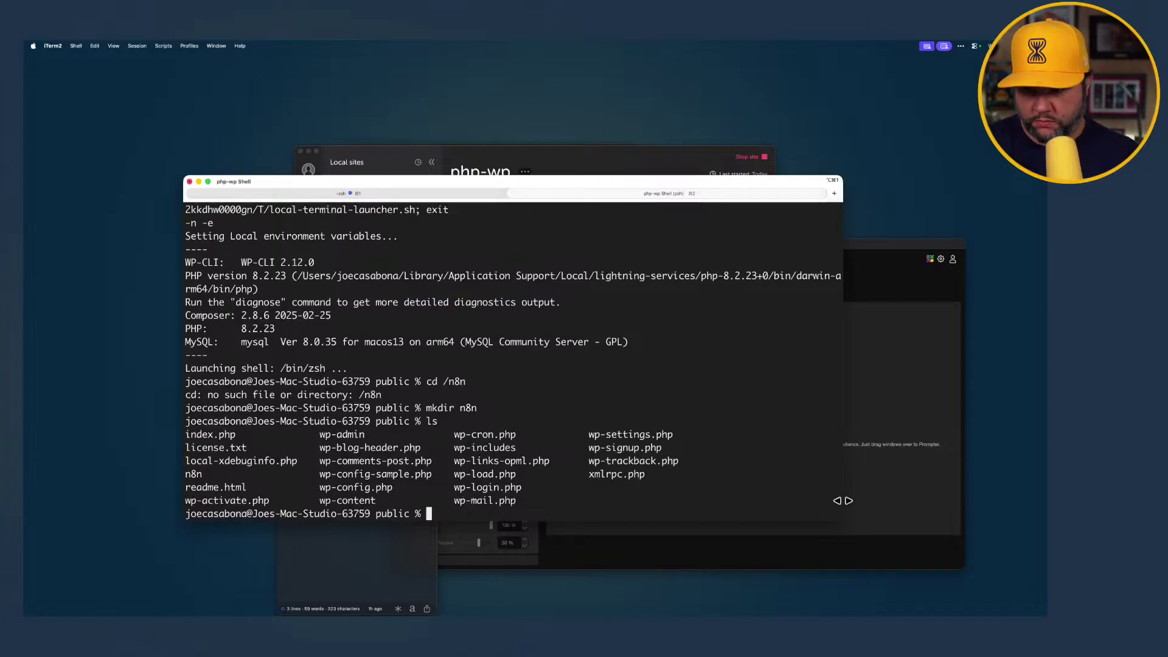
Enter the n8n directory and install n8n globally with npm install n8n -g
type("cd n8n")
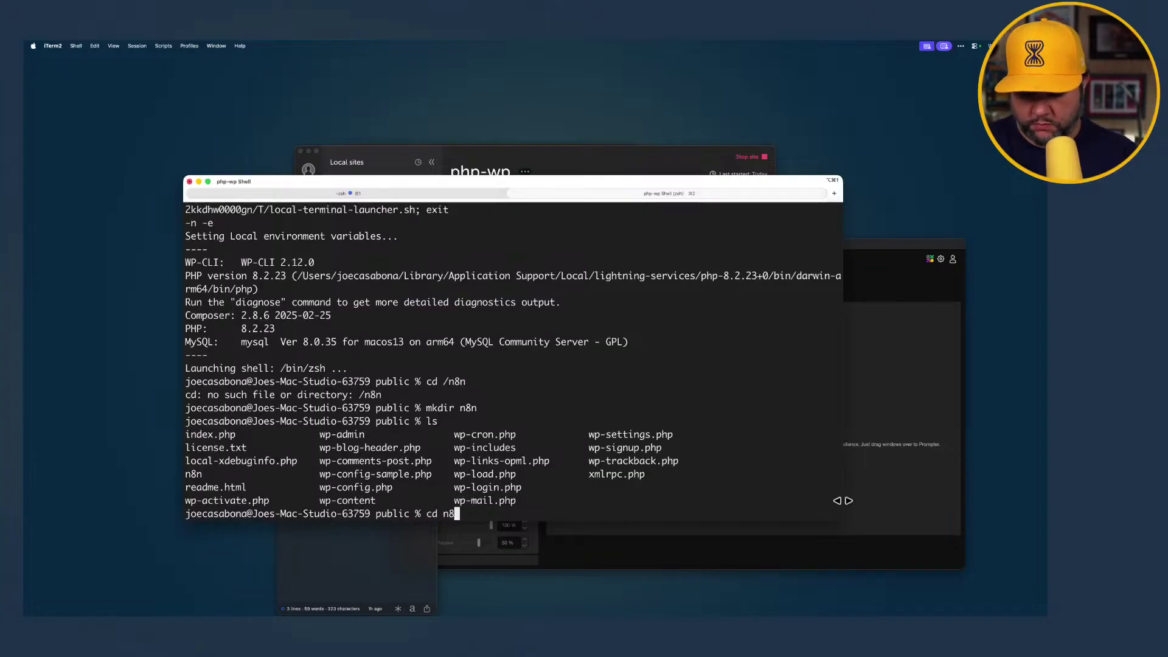
key("Return")
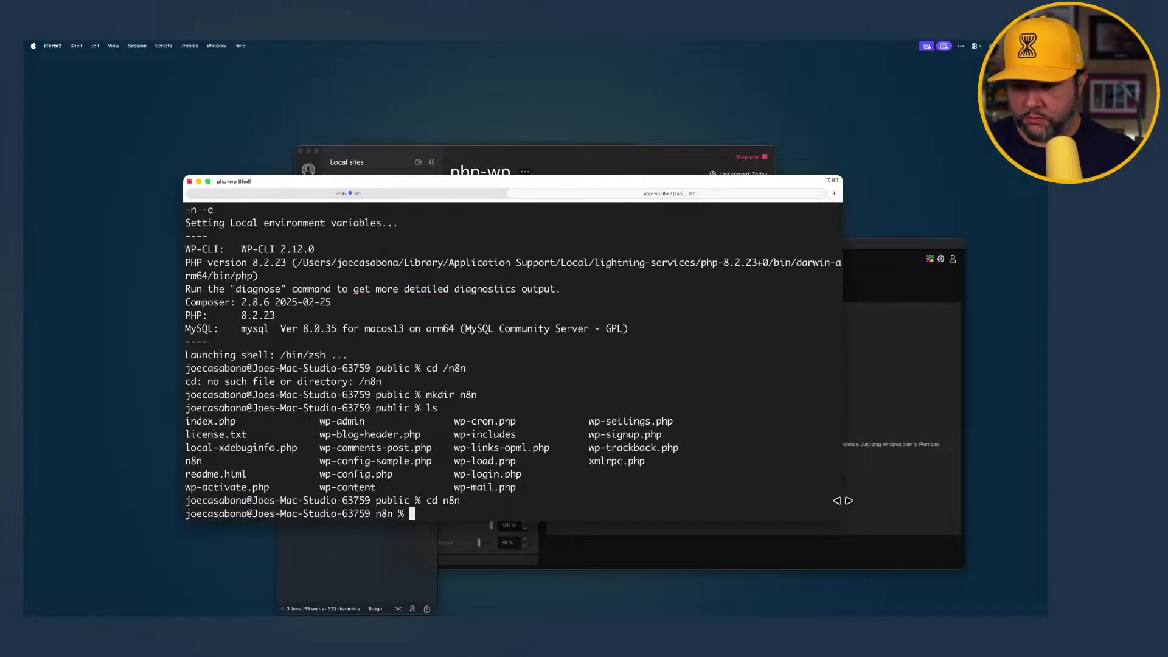
type("npm install n8n -g")
key("Return")
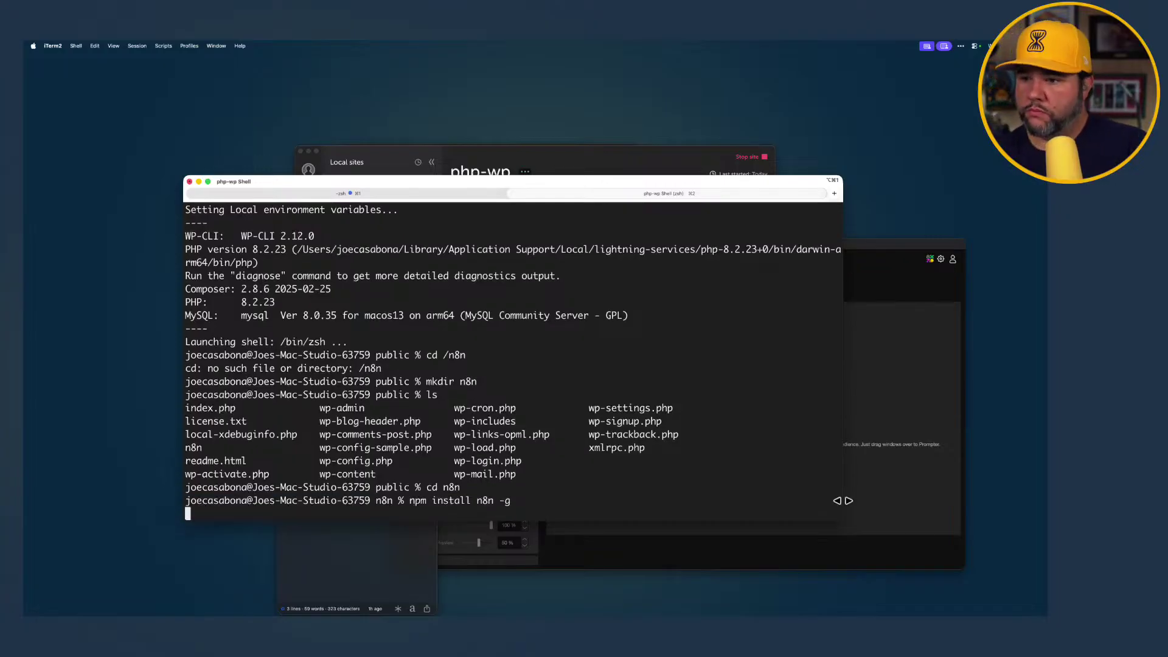
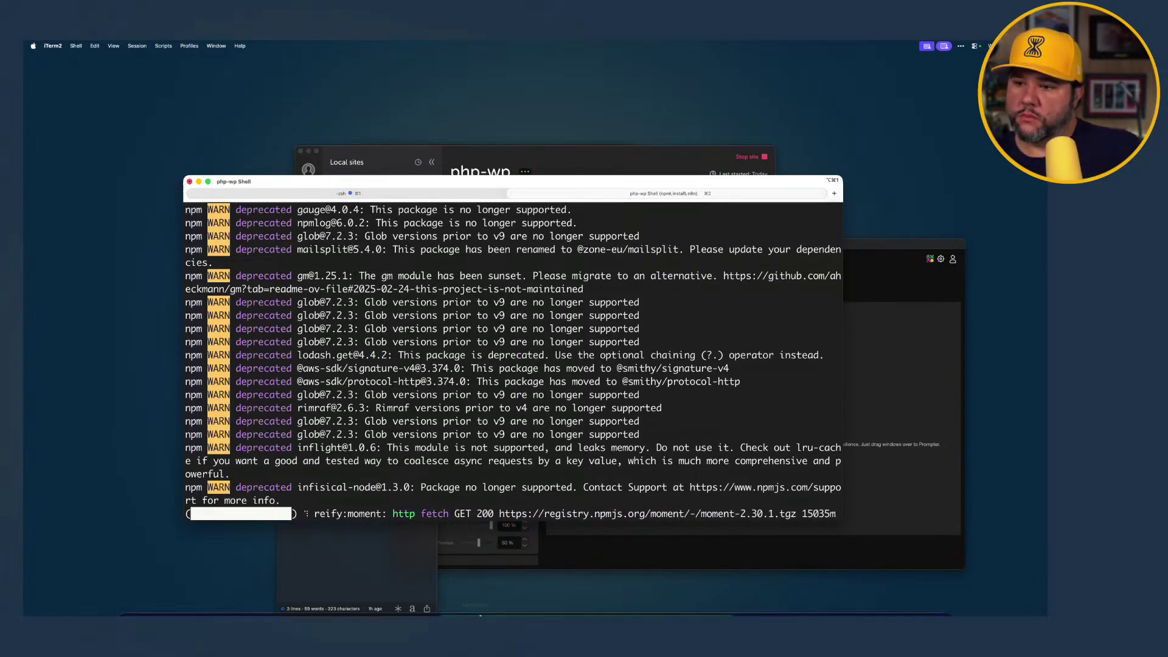
mouse_move(480, 615)
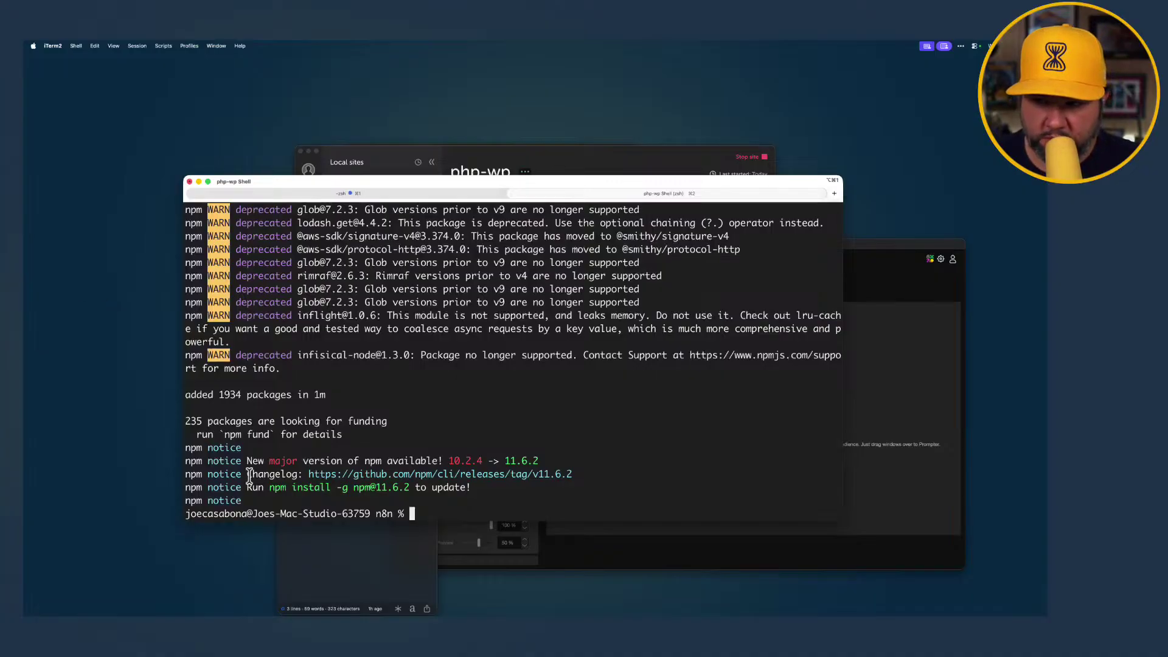
left_click_drag(248, 487, 421, 518)
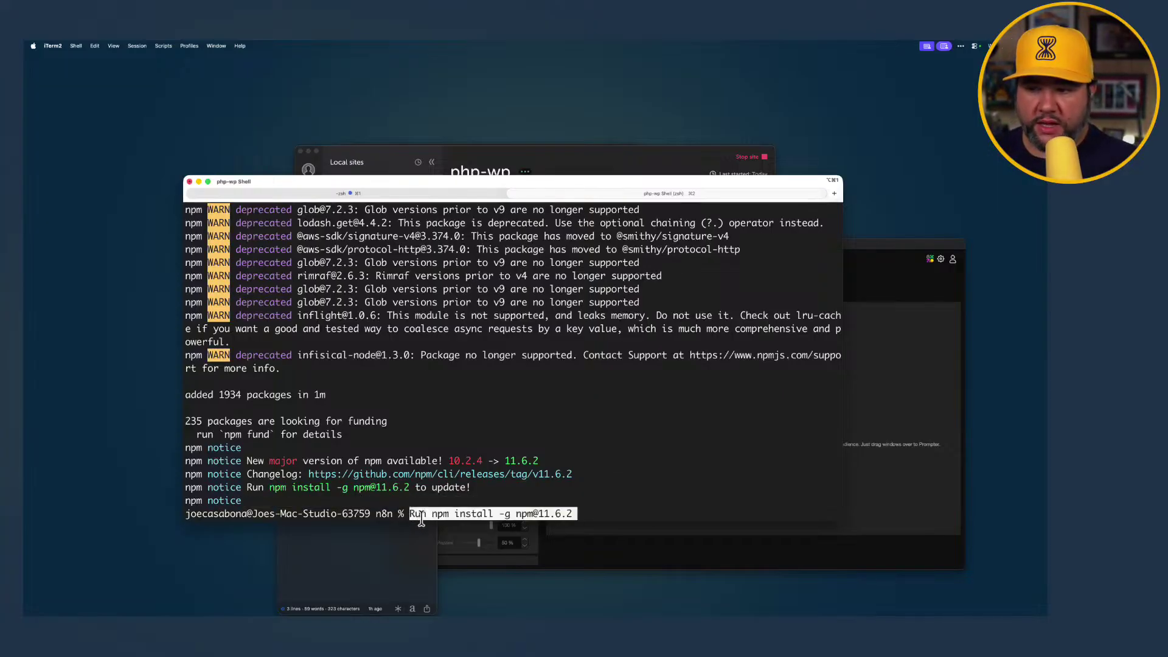
key("Return")
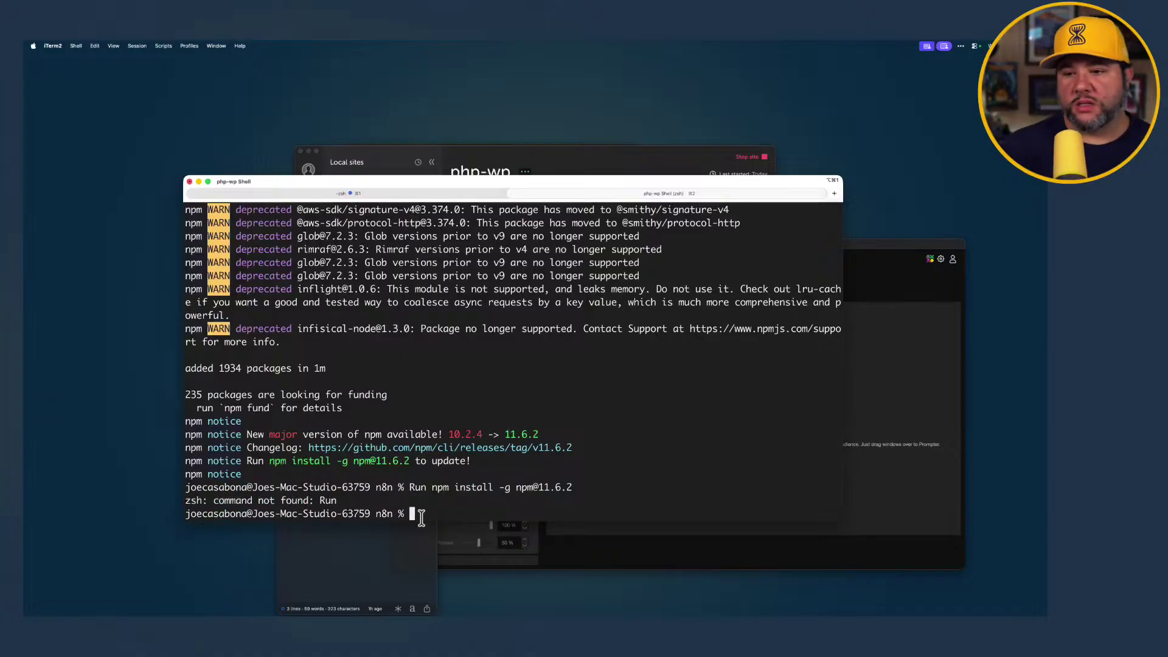
key("Up")
key("Left")
key("Left")
key("Left")
key("Left")
key("Left")
key("Left")
key("Left")
key("Left")
key("Left")
key("Left")
key("Left")
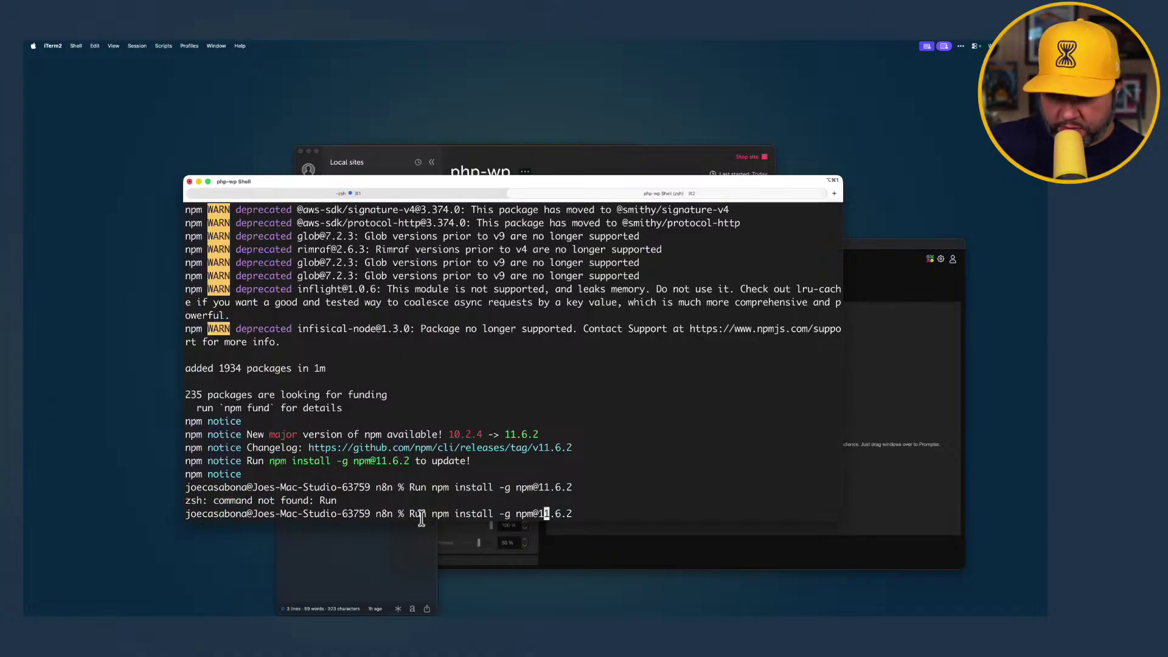
key("Left")
key("Left")
key("Left")
key("Left")
key("Left")
key("Left")
key("Left")
key("Left")
key("Left")
key("Left")
key("Left")
key("Left")
key("Left")
key("Left")
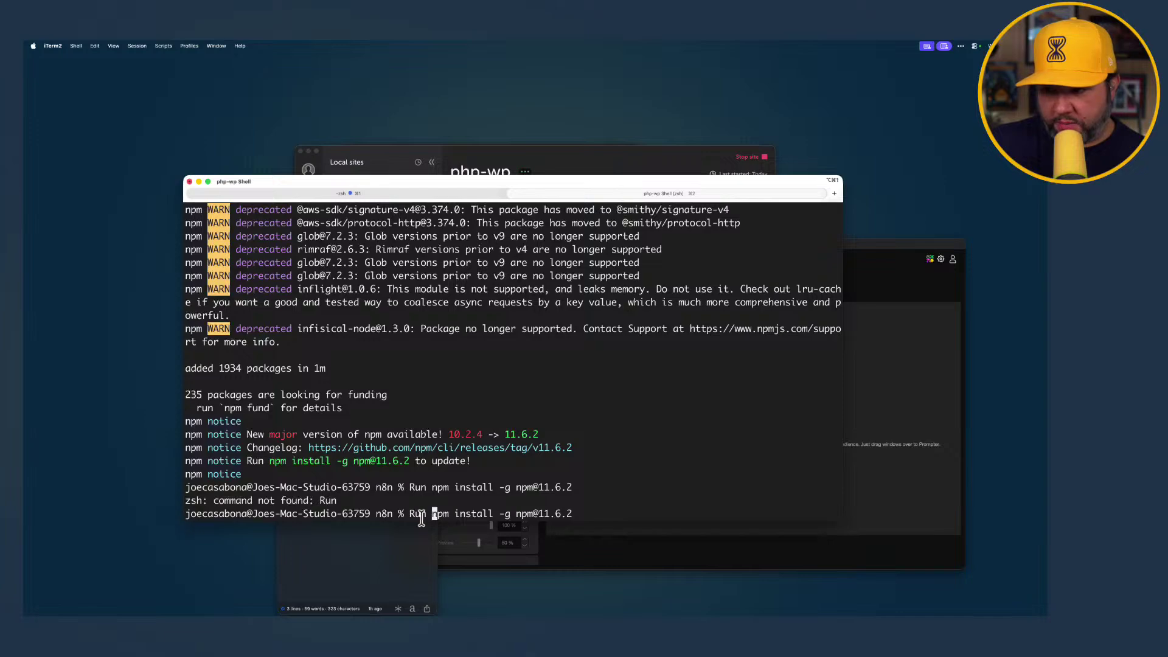
key("BackSpace")
key("BackSpace")
key("BackSpace")
key("BackSpace")
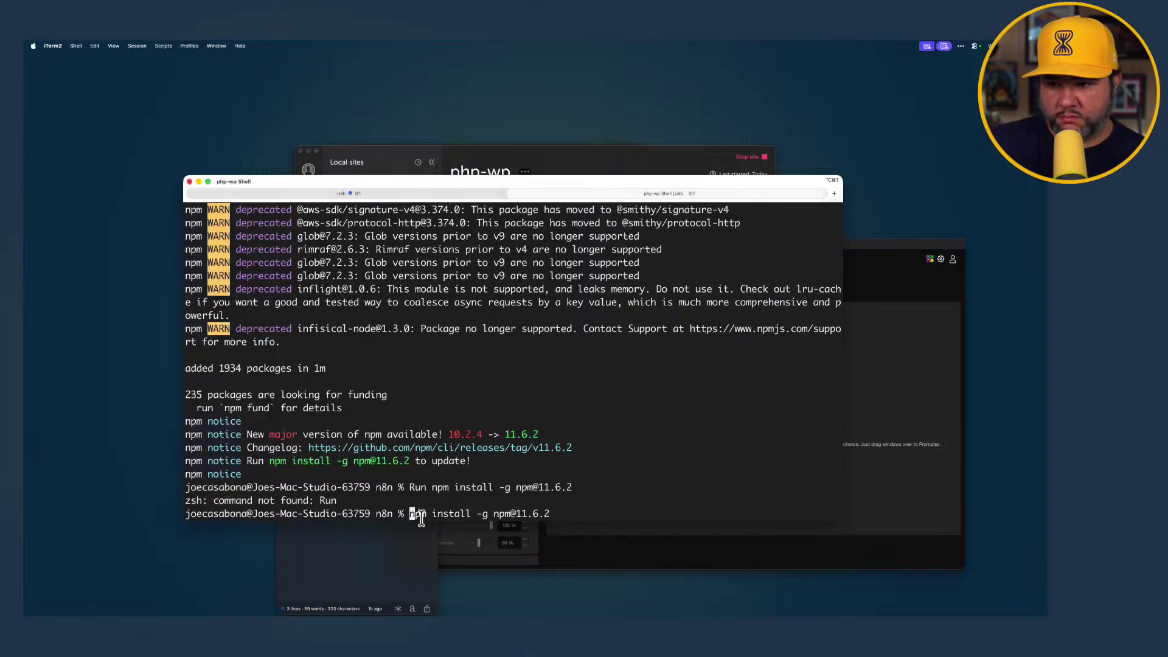
key("Return")
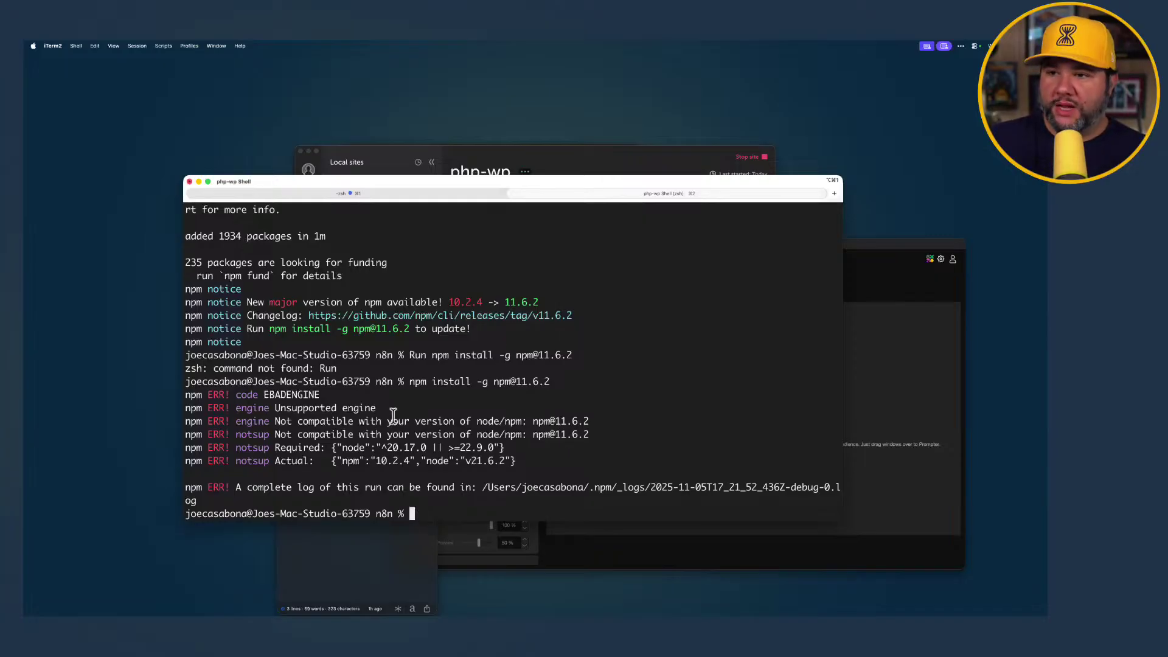
Open the php-wp site in the browser from Local and load its /n8n address
left_click(609, 166)
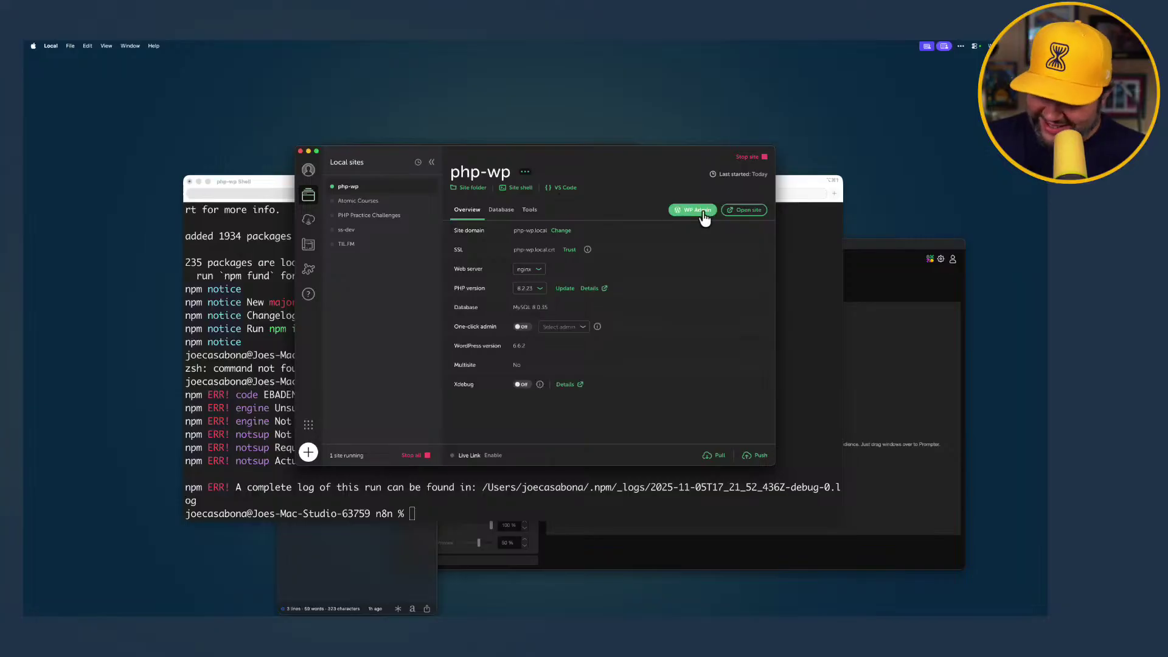
left_click(742, 211)
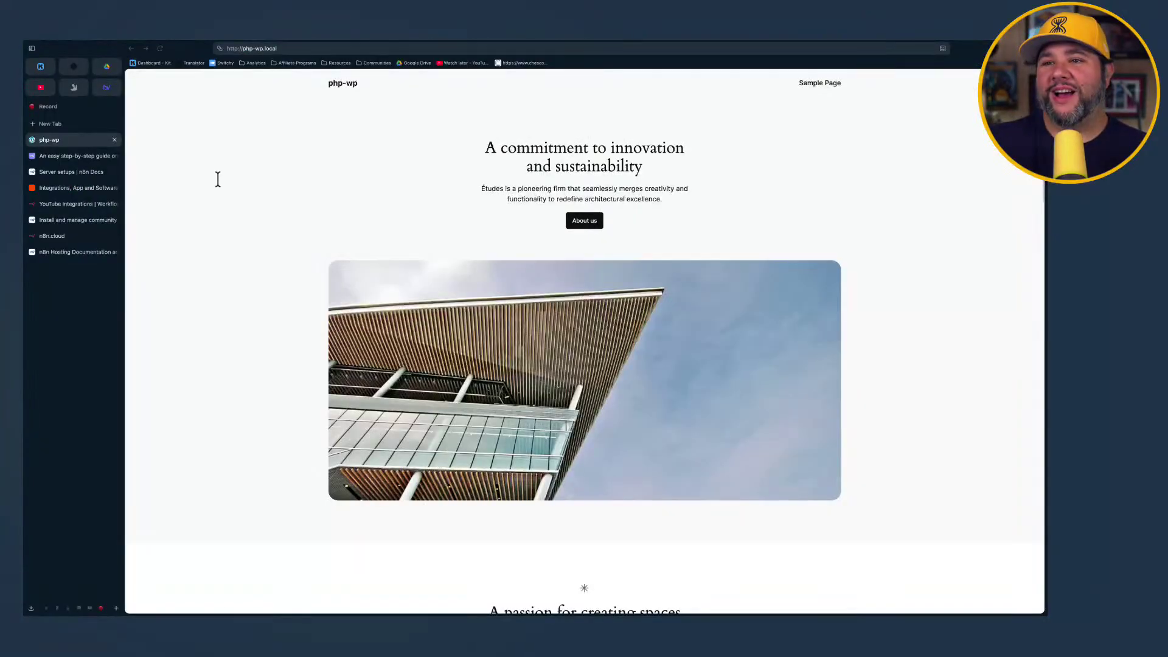
left_click(344, 49)
left_click(345, 49)
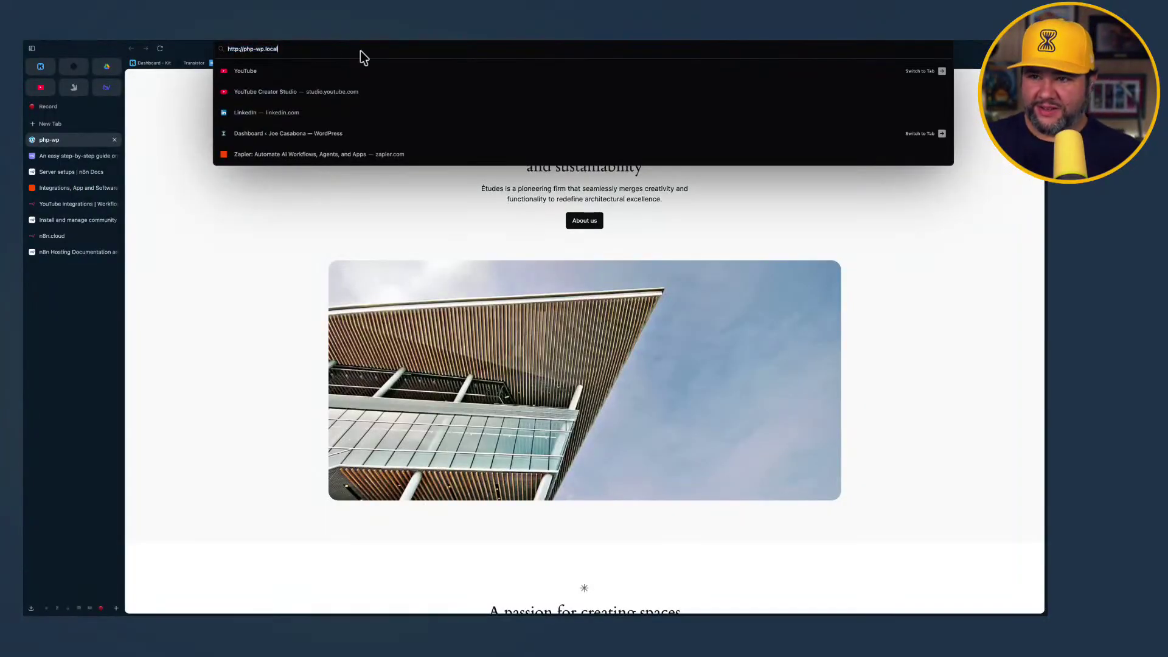
type("/")
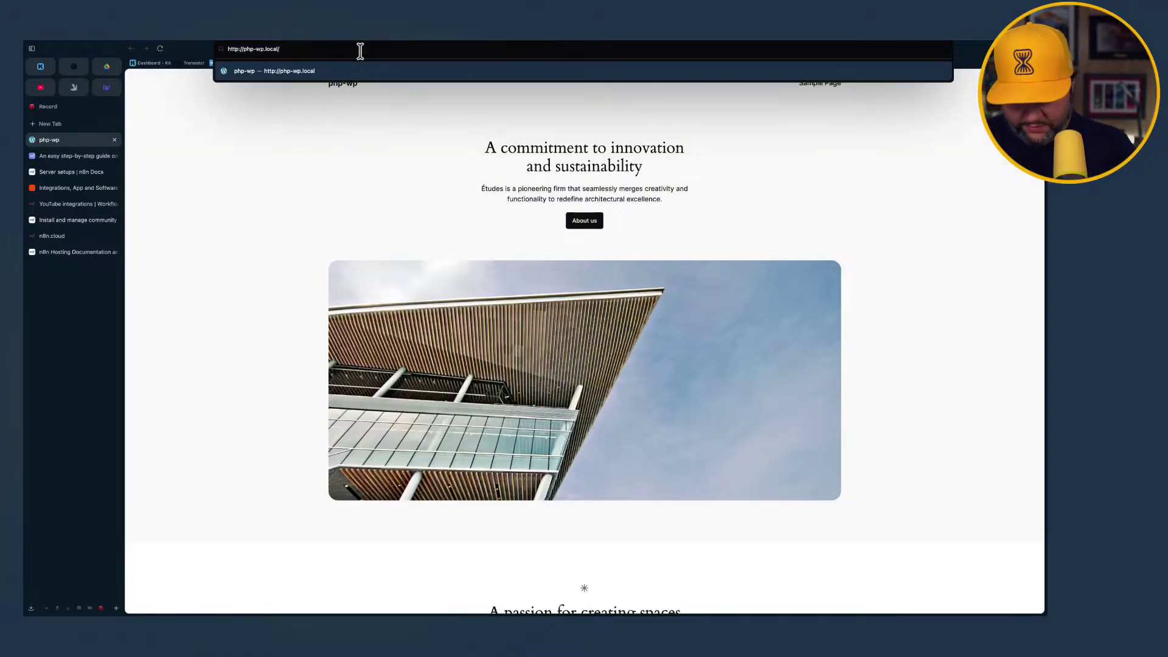
type("n8n")
key("Return")
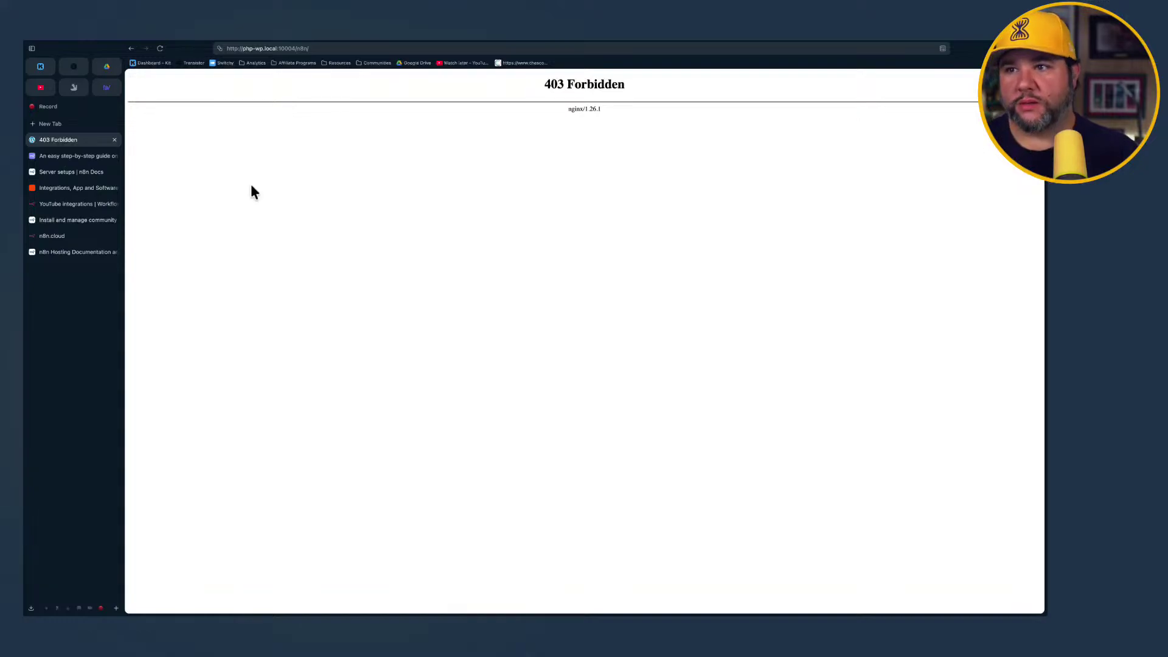
Return to the iTerm2 shell and review the output of the n8n install and the npm update attempt
key("ctrl+Left")
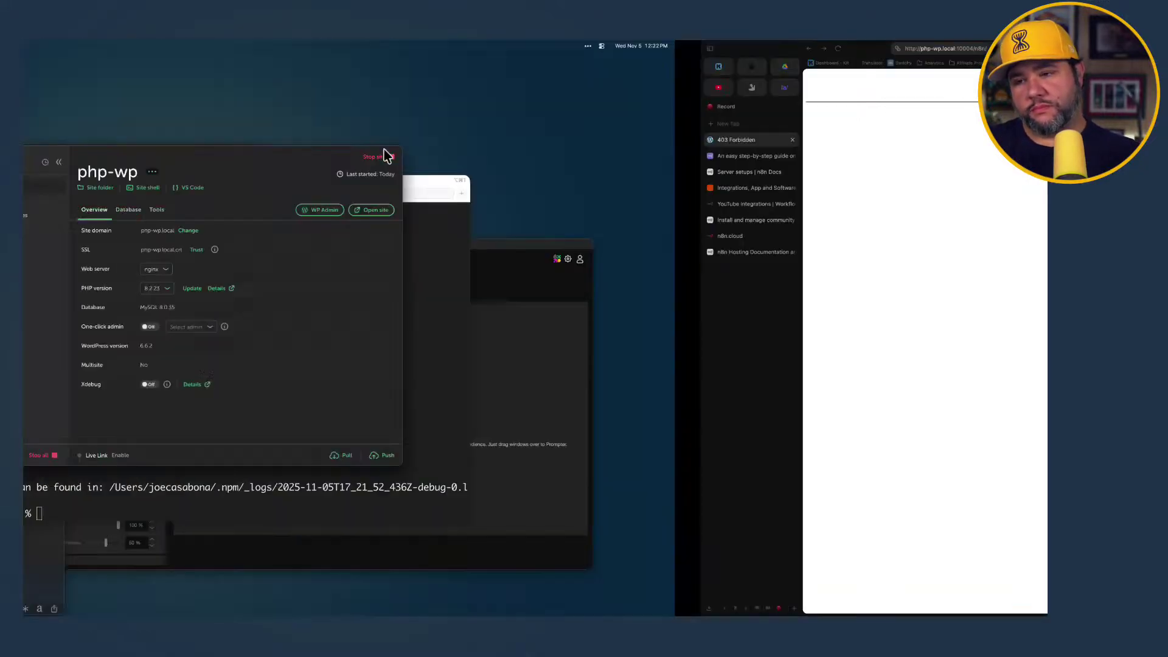
left_click(246, 344)
scroll(245, 343, "up", 3)
scroll(245, 343, "up", 3)
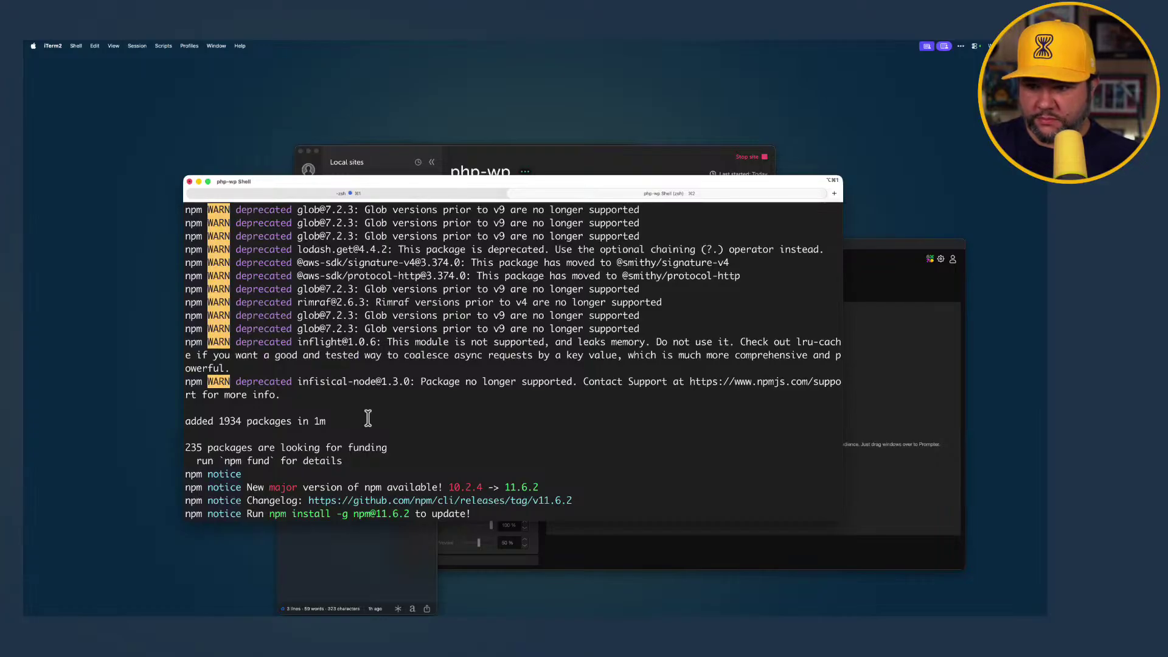
scroll(368, 418, "down", 2)
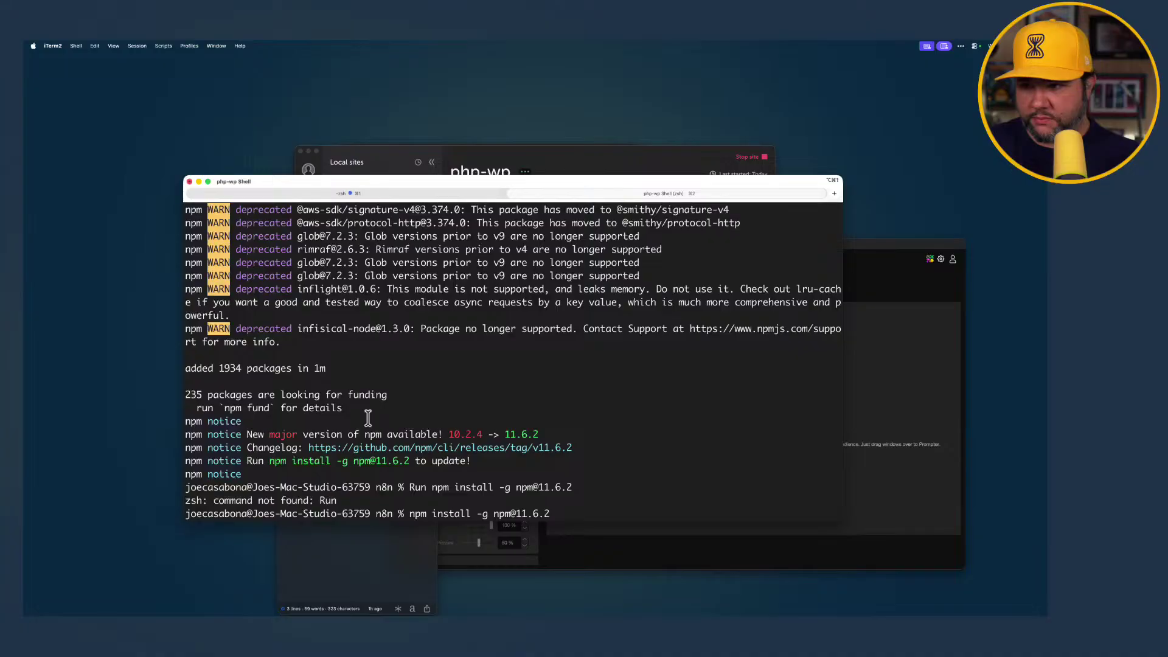
key("Return")
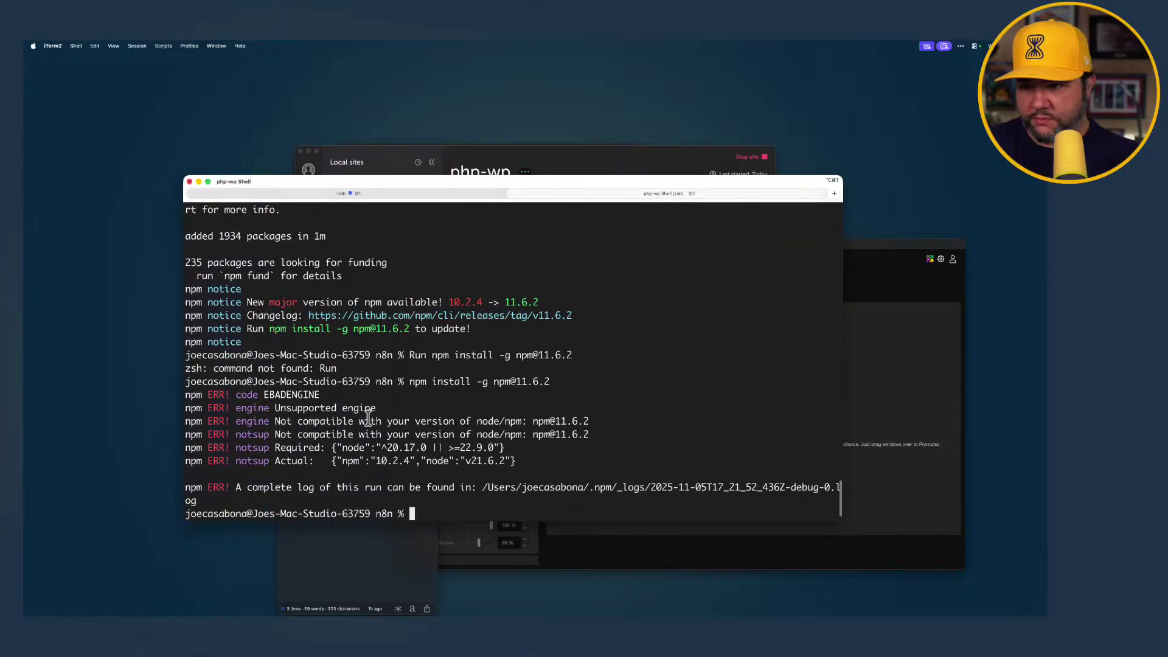
scroll(368, 418, "up", 6)
scroll(368, 418, "down", 6)
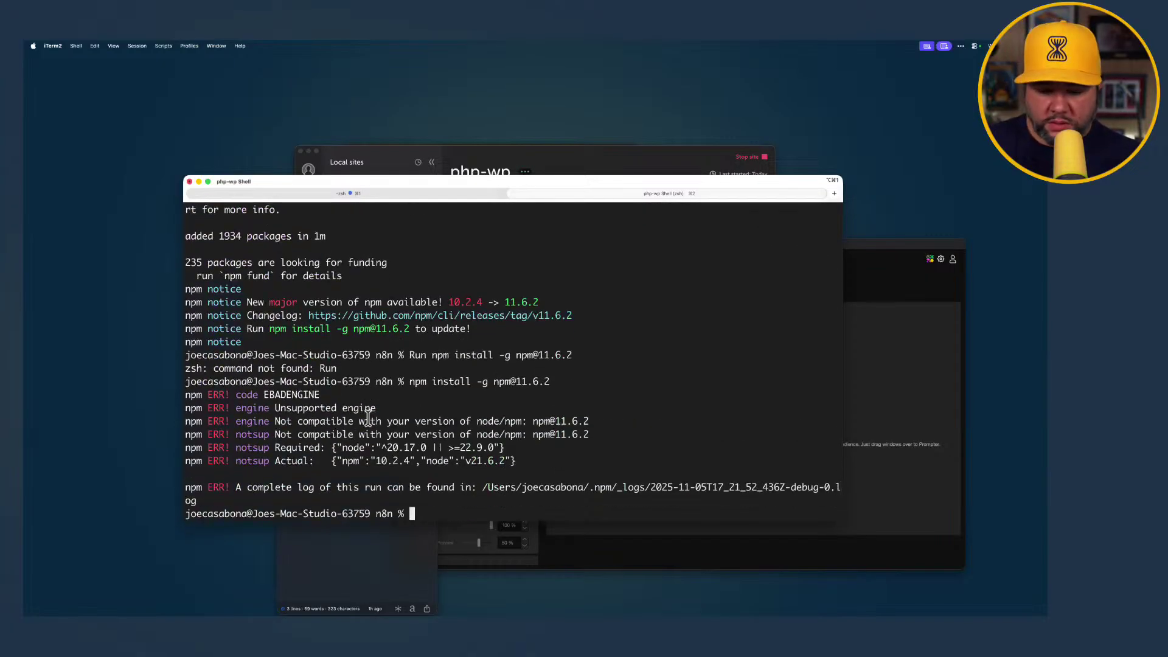
Check the contents of the n8n directory with repeated ls commands
type("ls")
key("Return")
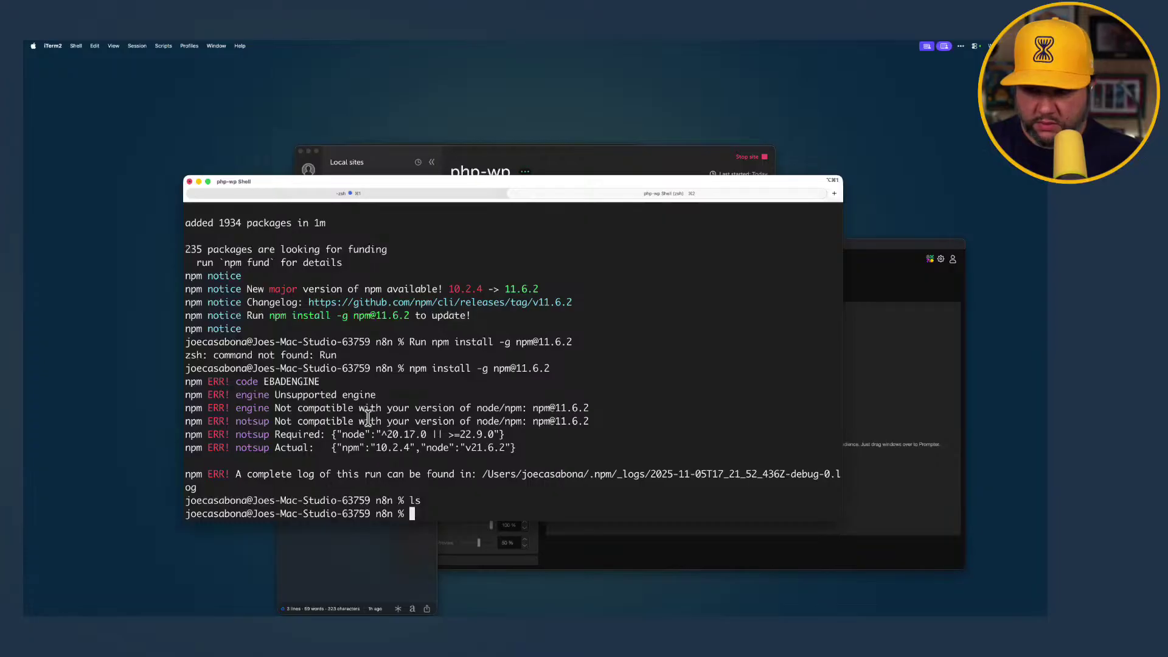
type("ls")
key("Return")
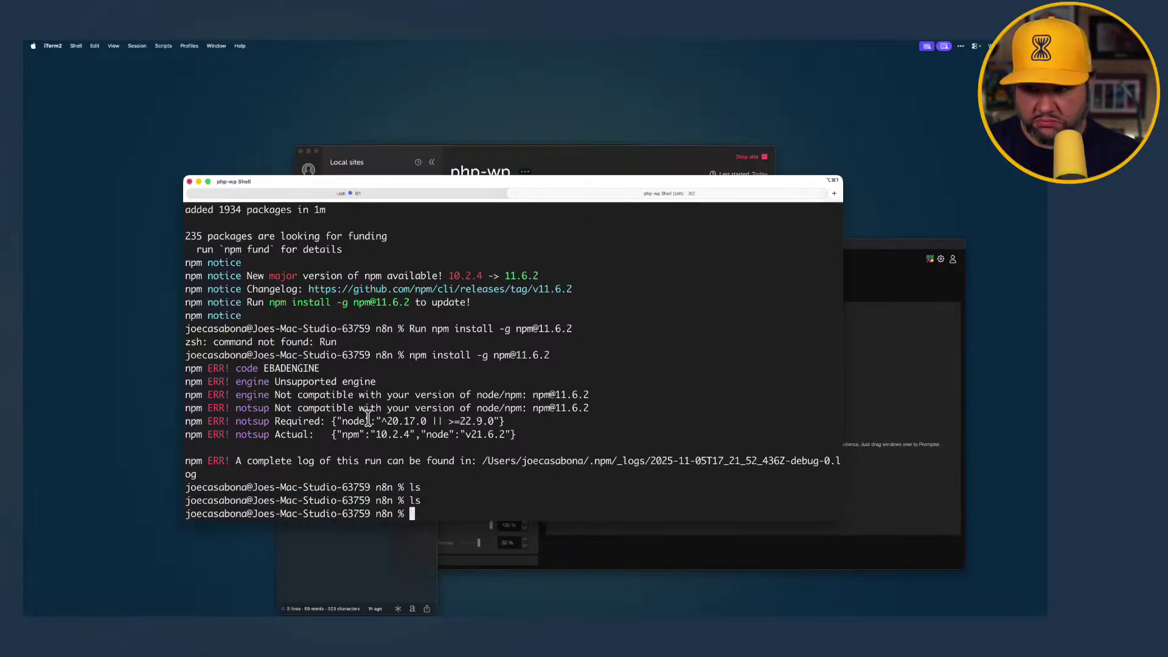
type("ls")
key("Return")
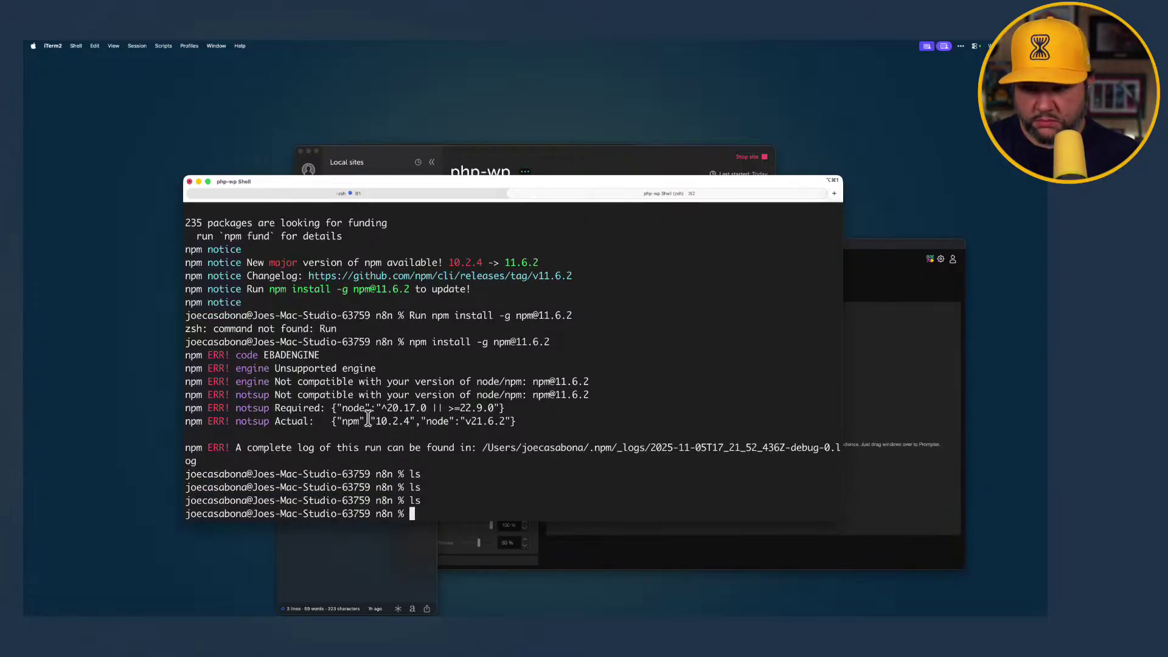
Move up from the n8n directory to the public folder with cd ../ and list its contents
type("cs")
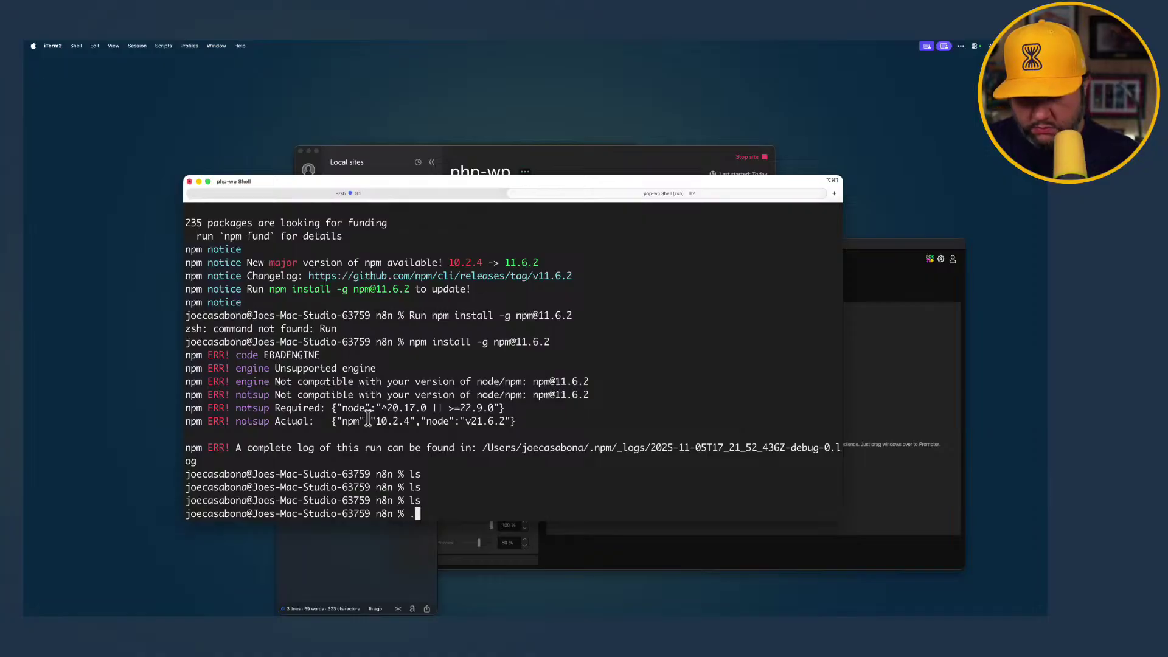
key("BackSpace")
key("BackSpace")
type("cs")
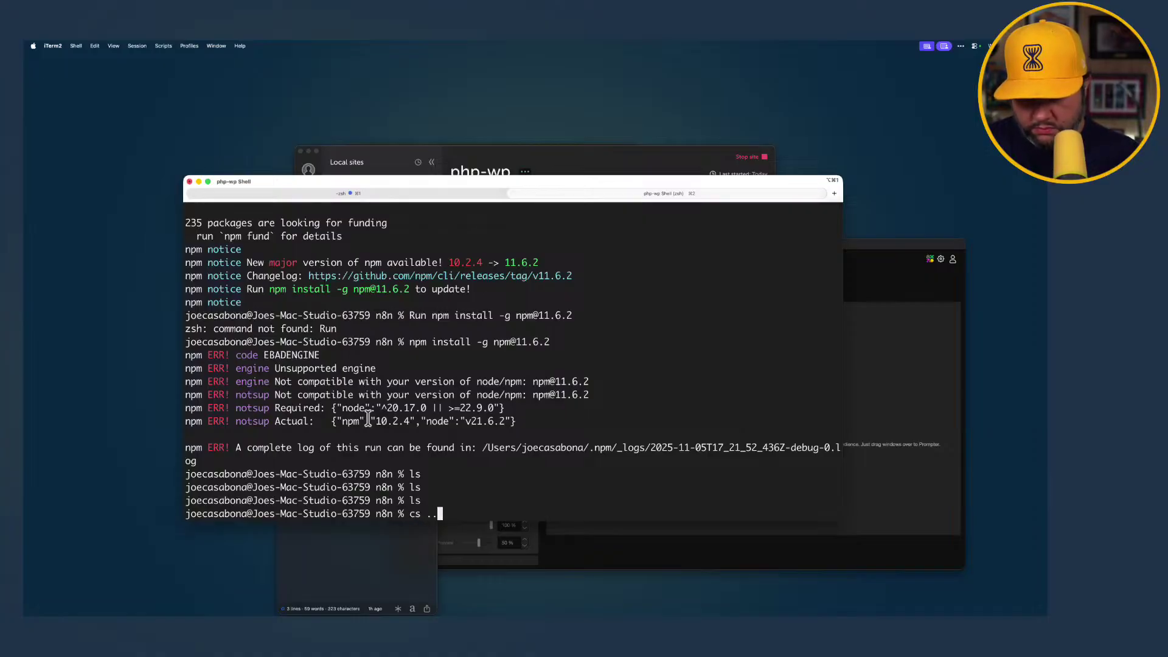
key("BackSpace")
key("BackSpace")
type("d ../")
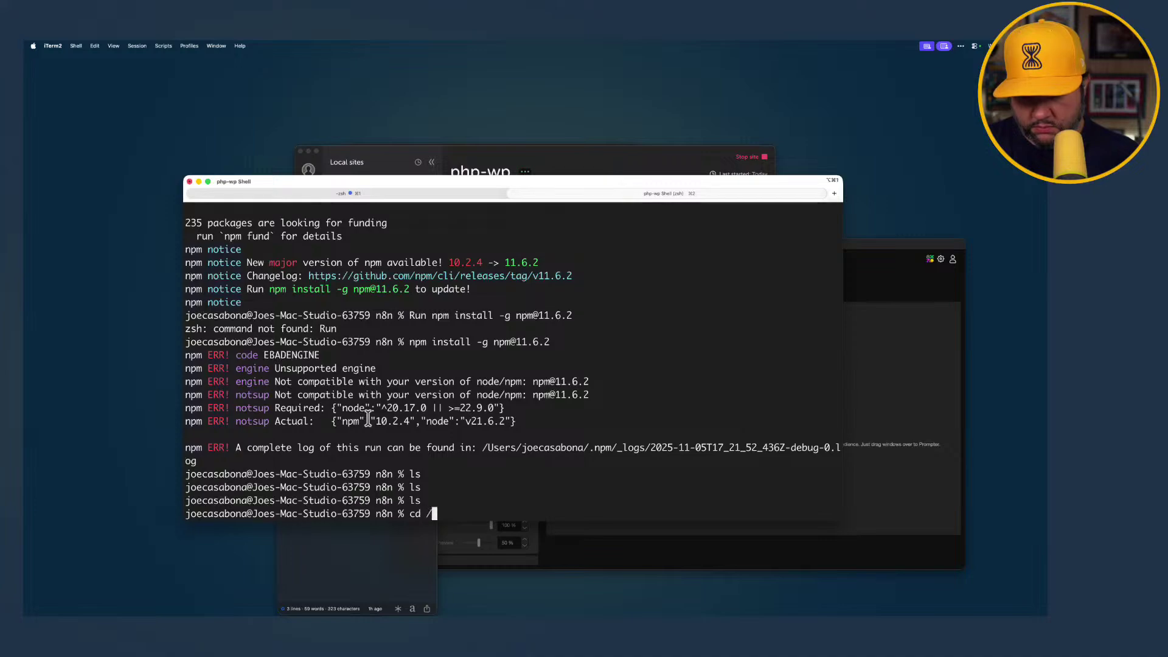
key("Return")
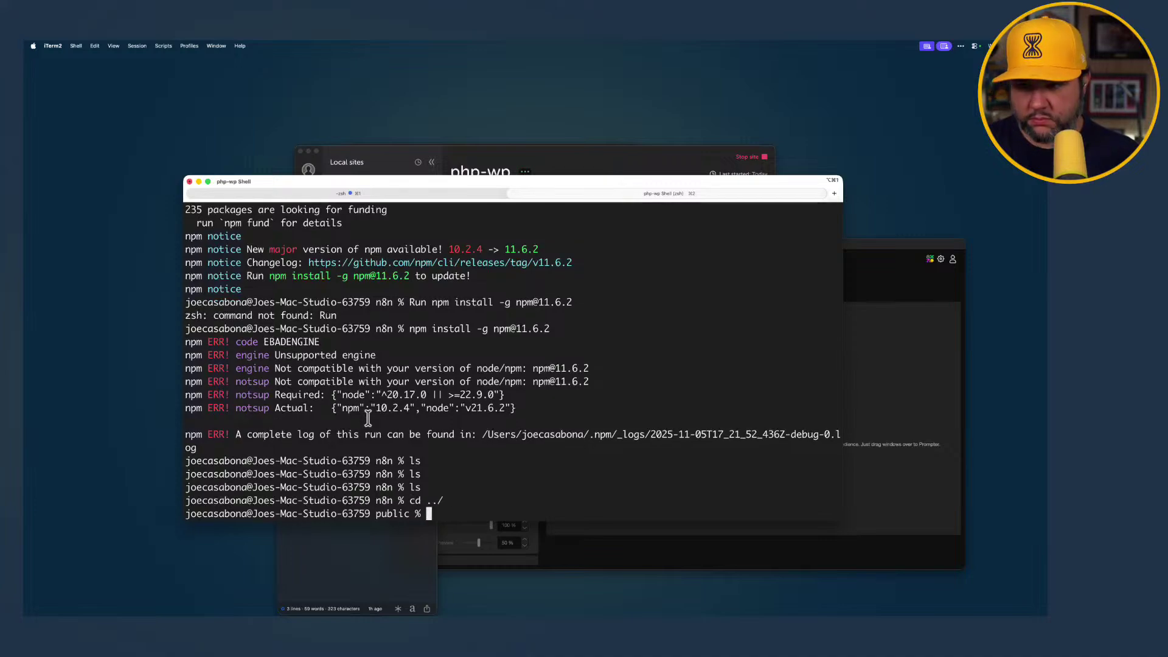
type("ls")
key("Return")
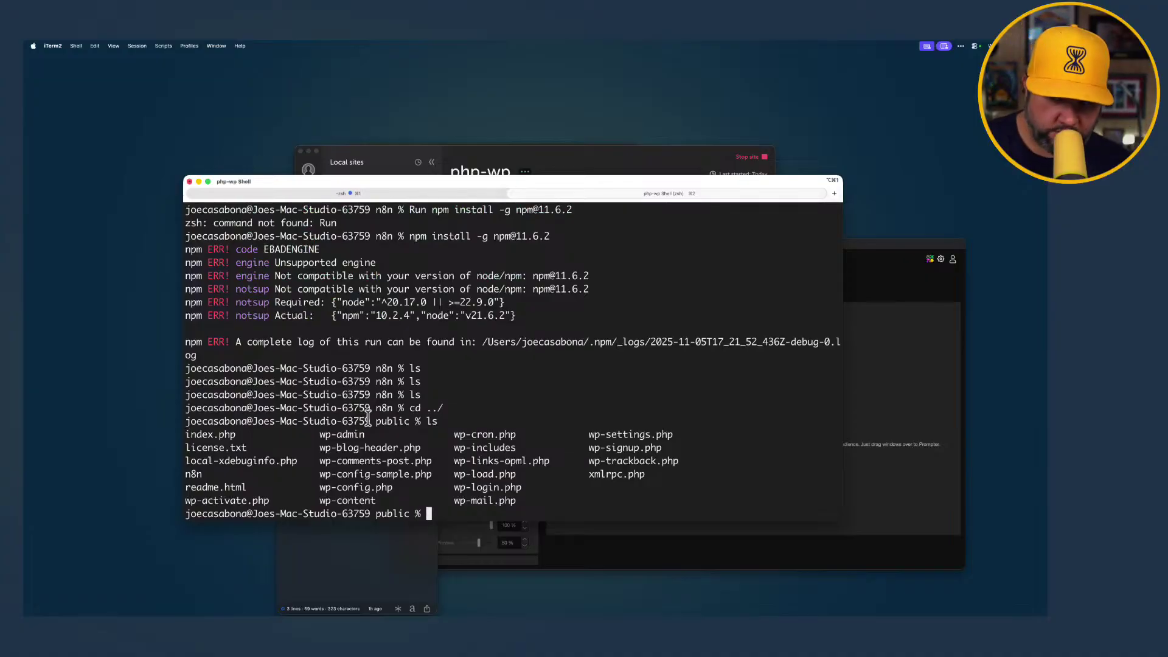
Move up from the public folder to the app folder and list its contents
type("cd ../")
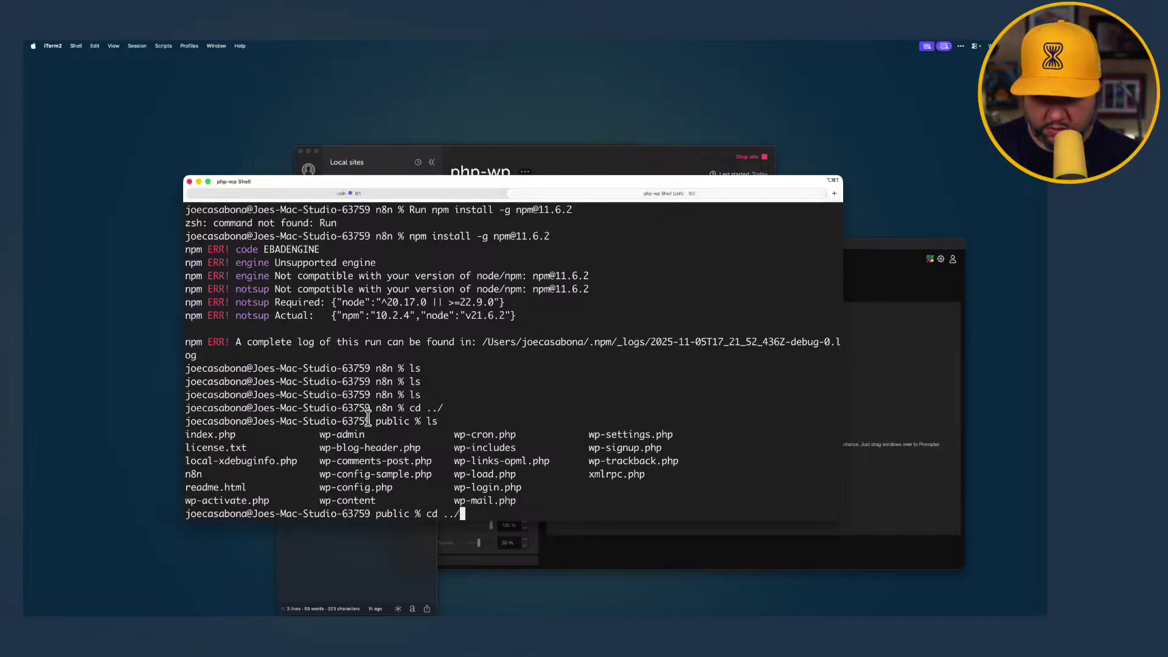
key("Return")
type("ls")
key("Return")
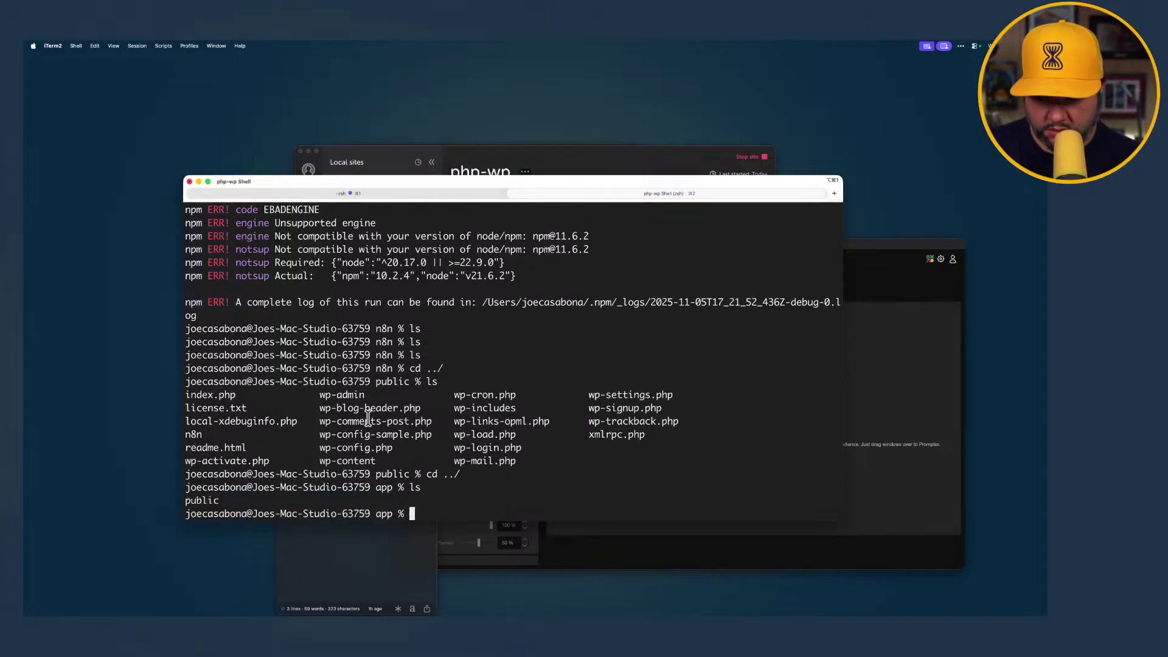
Move up from the app folder to the php-wp folder with cd ../
type("c")
type("d ..")
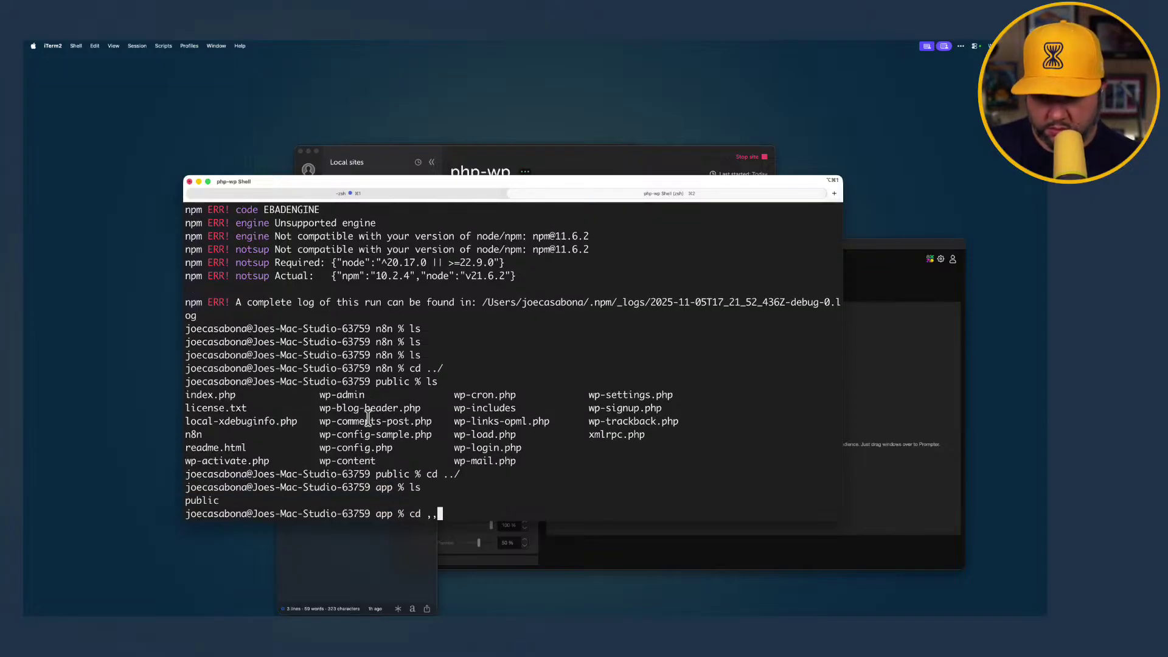
key("BackSpace")
key("BackSpace")
type("../")
key("Return")
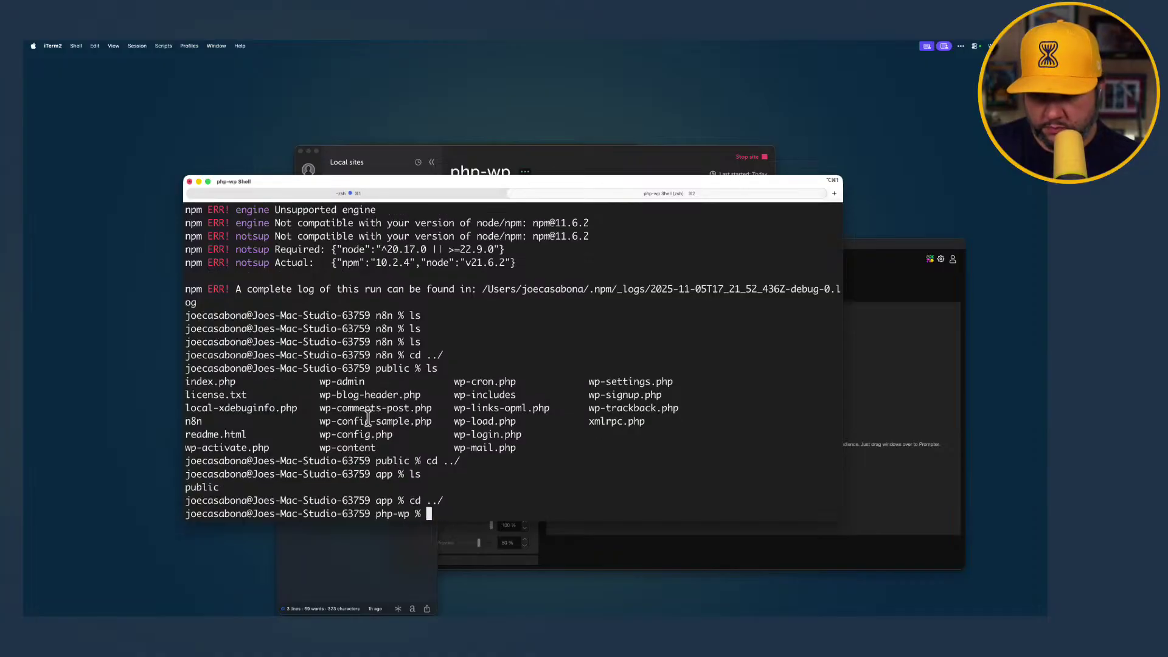
List the contents of the php-wp folder with ls
type("cd ../")
key("BackSpace")
key("BackSpace")
key("BackSpace")
key("BackSpace")
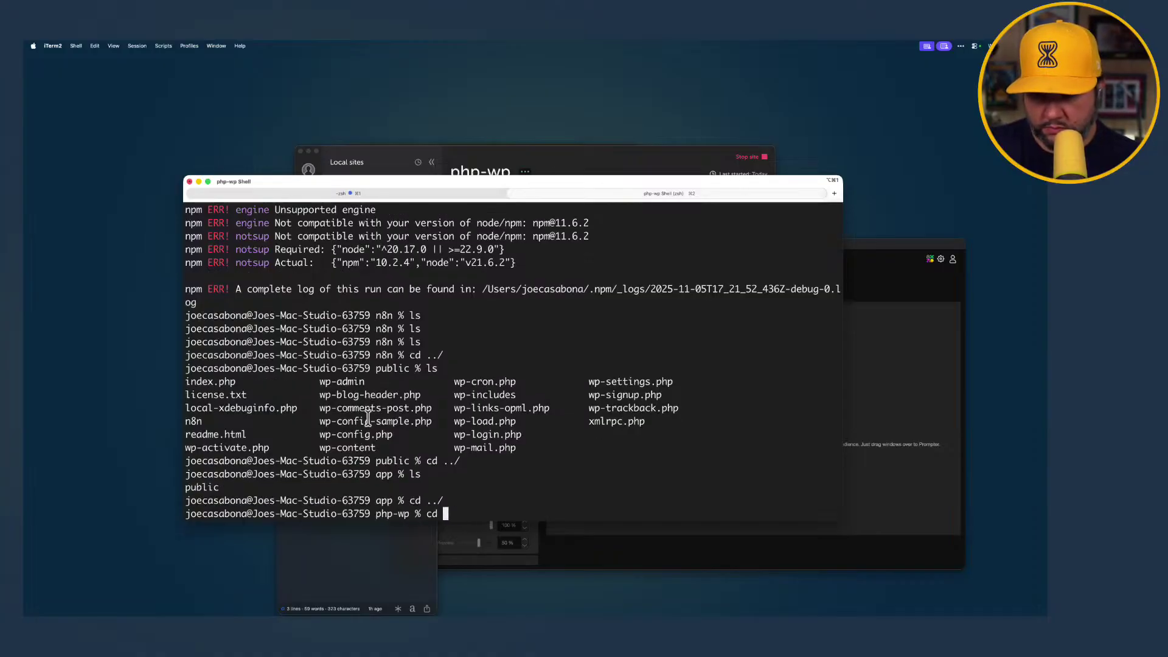
type("ls")
key("Return")
type("ls")
key("Return")
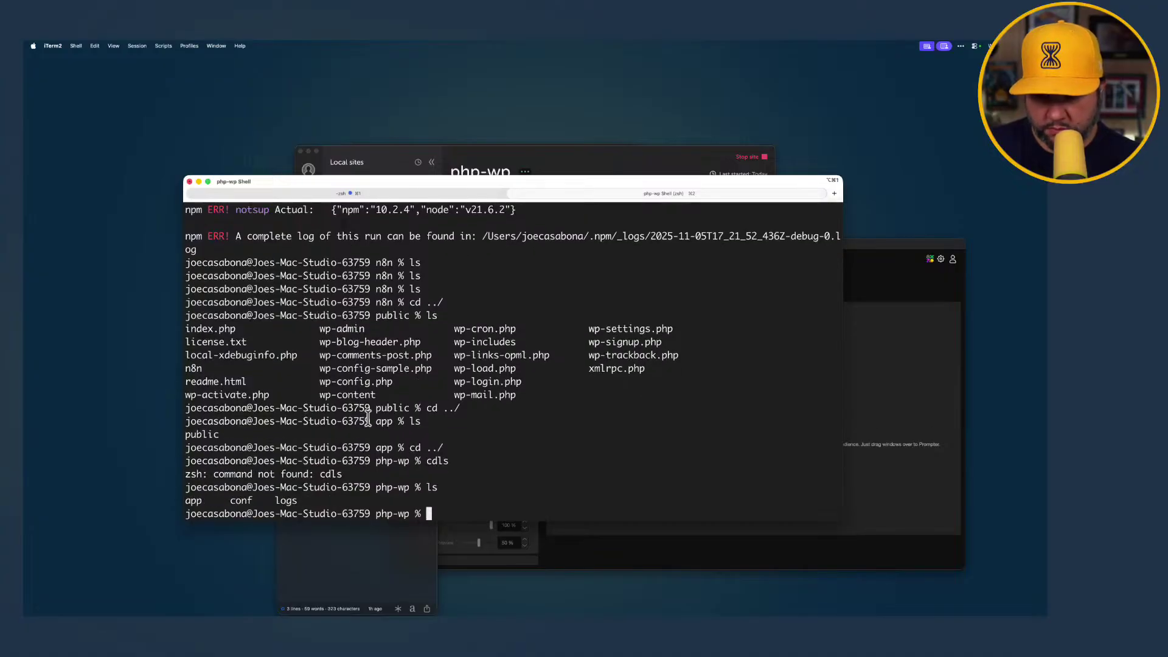
Move up from the php-wp folder to the Local Sites folder with cd ../ and list its contents
type("cs ../")
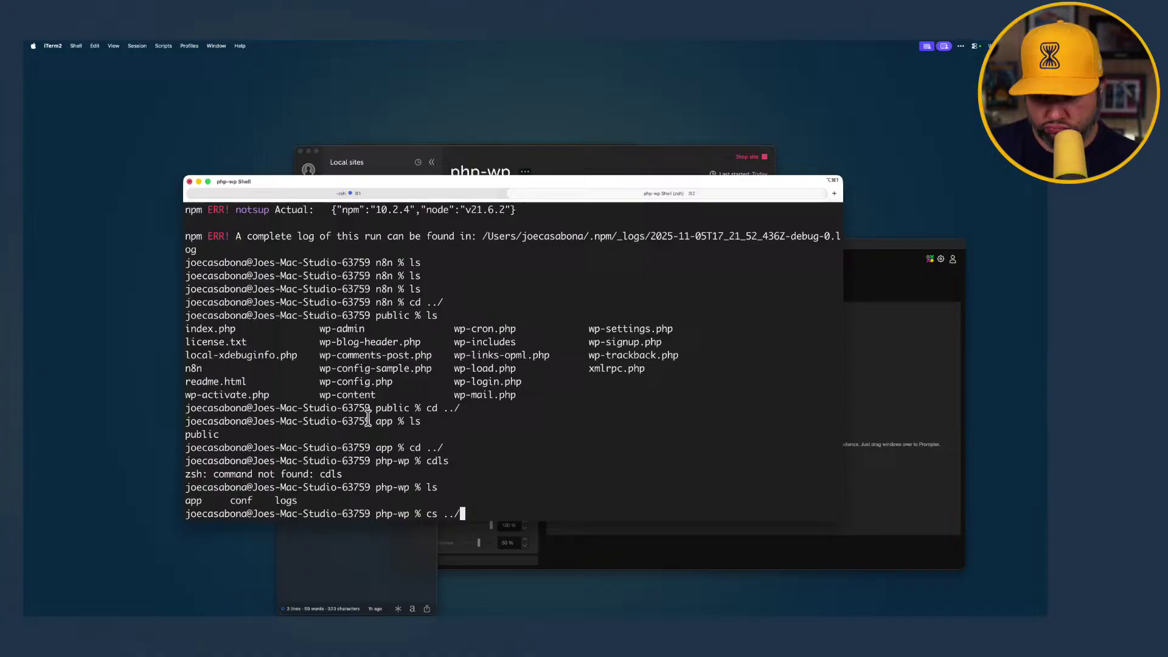
key("Return")
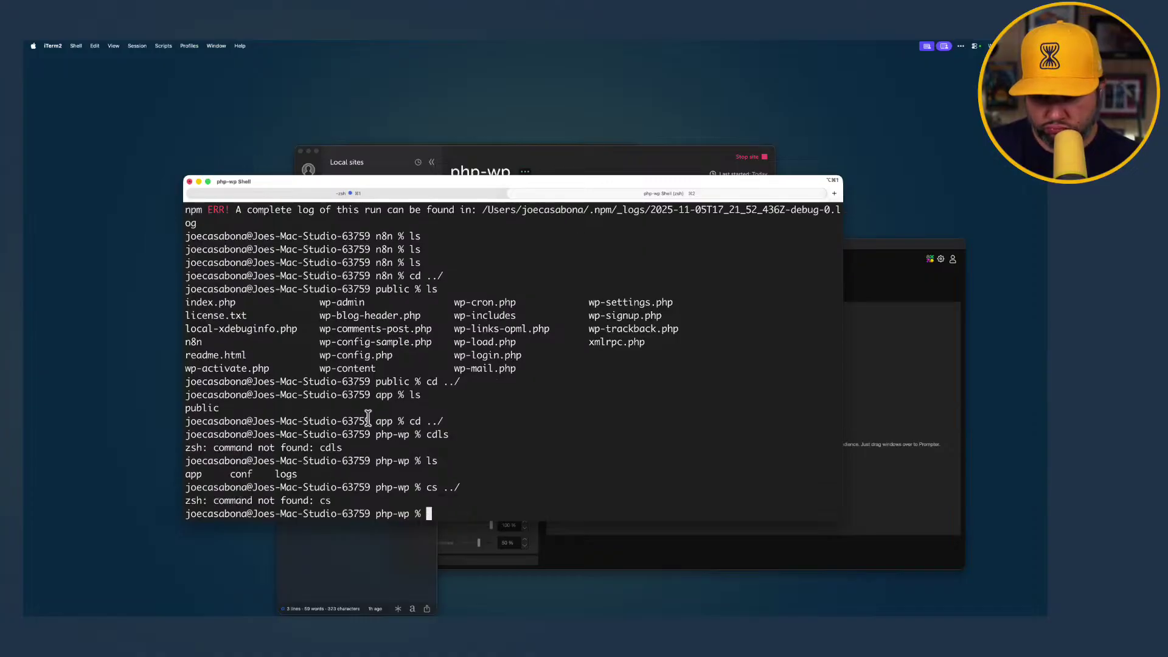
type("cd ./")
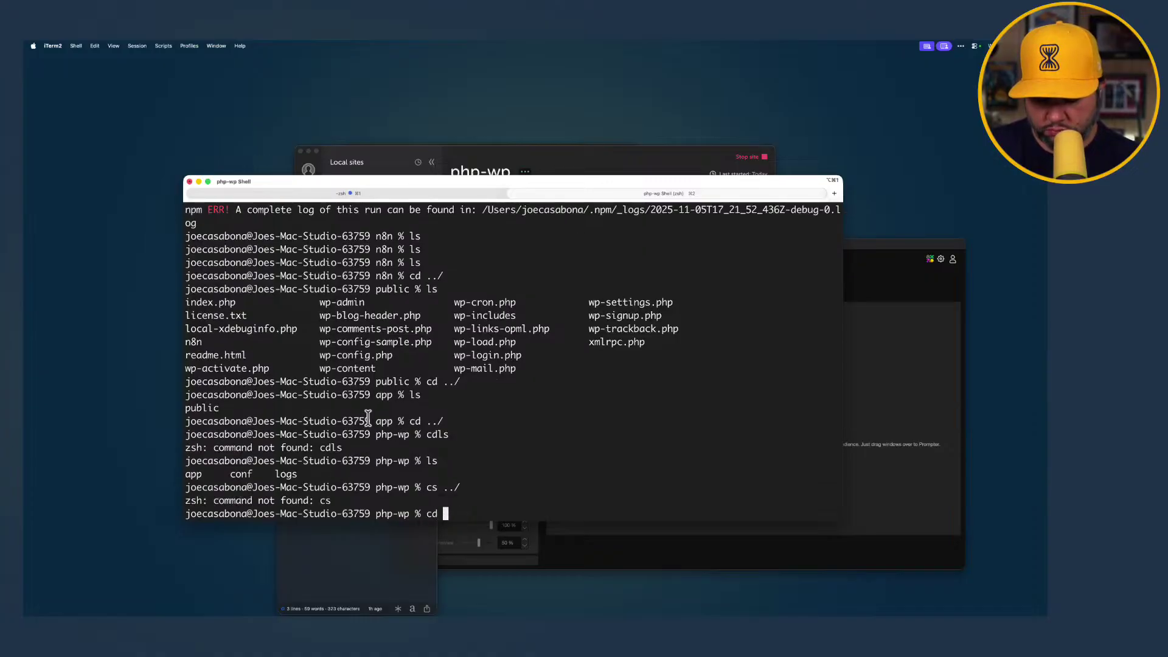
key("Return")
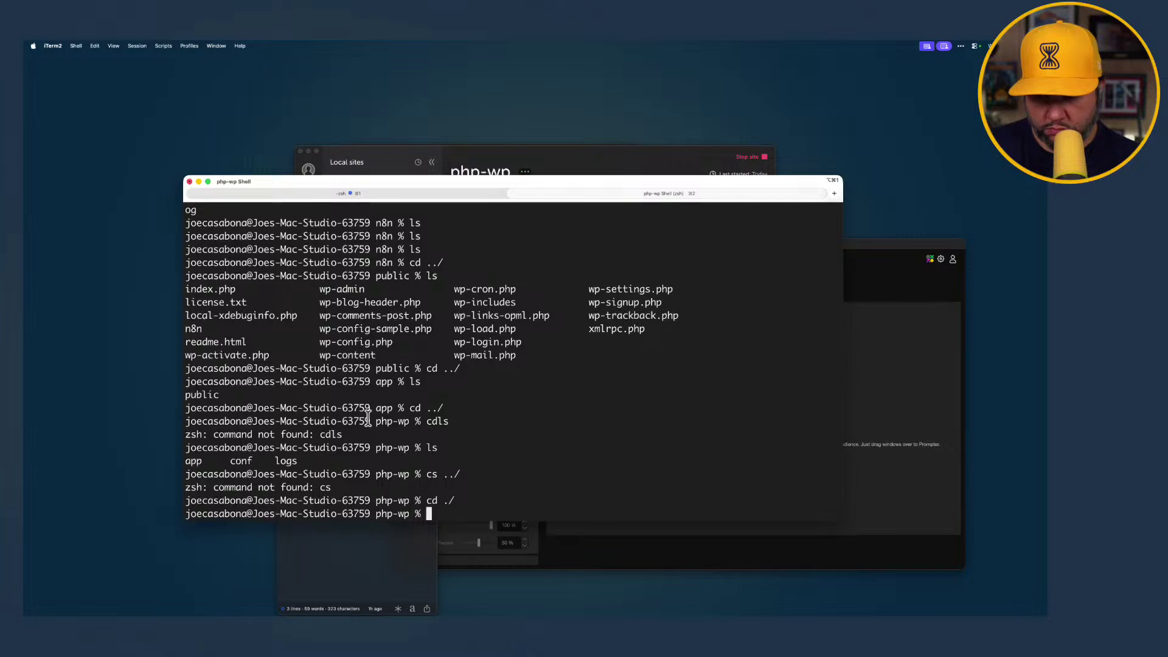
type("cd ../")
key("Return")
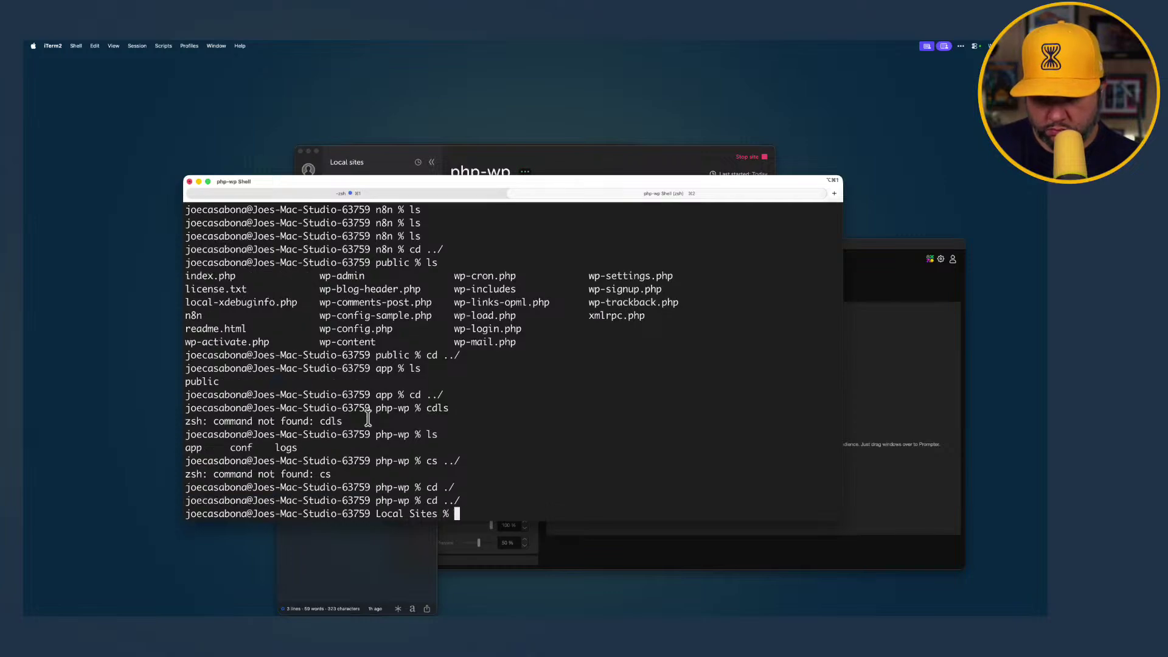
type("ls")
key("Return")
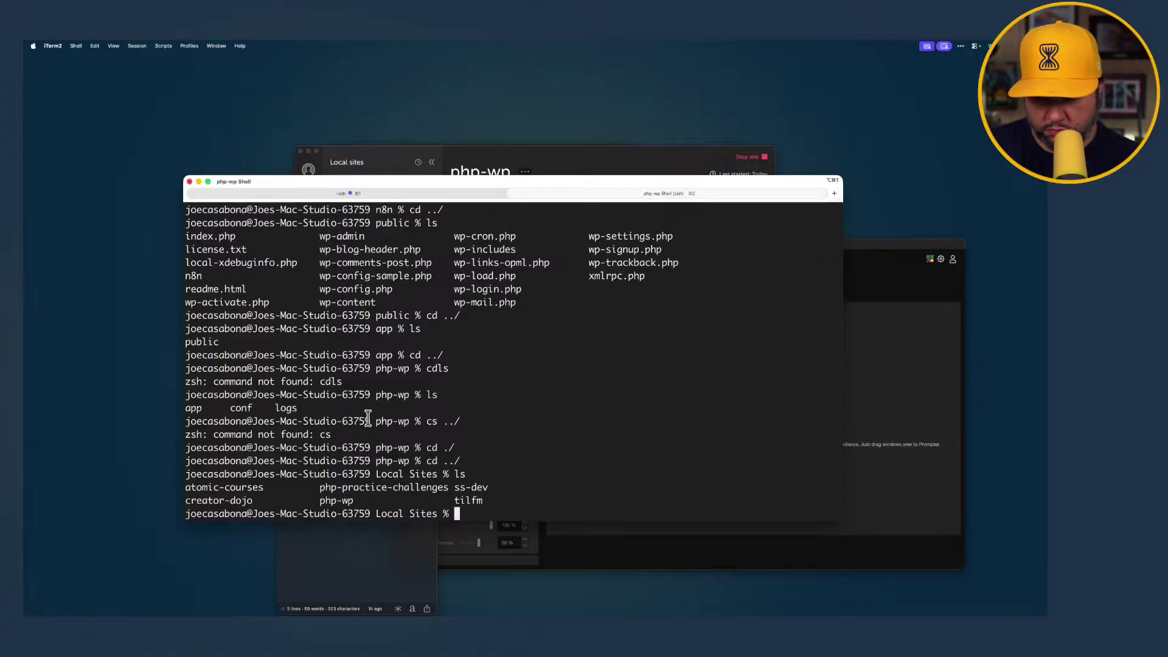
Review the earlier shell history around the mkdir n8n and npm install n8n -g commands
scroll(392, 387, "up", 20)
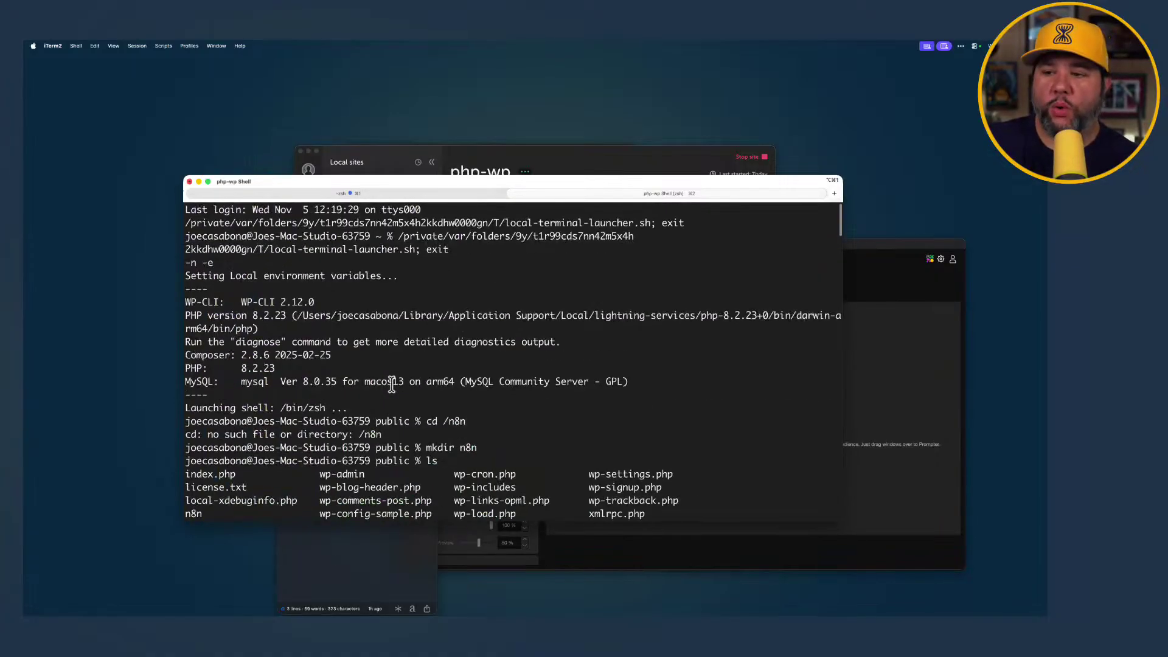
scroll(392, 385, "down", 15)
scroll(392, 383, "up", 10)
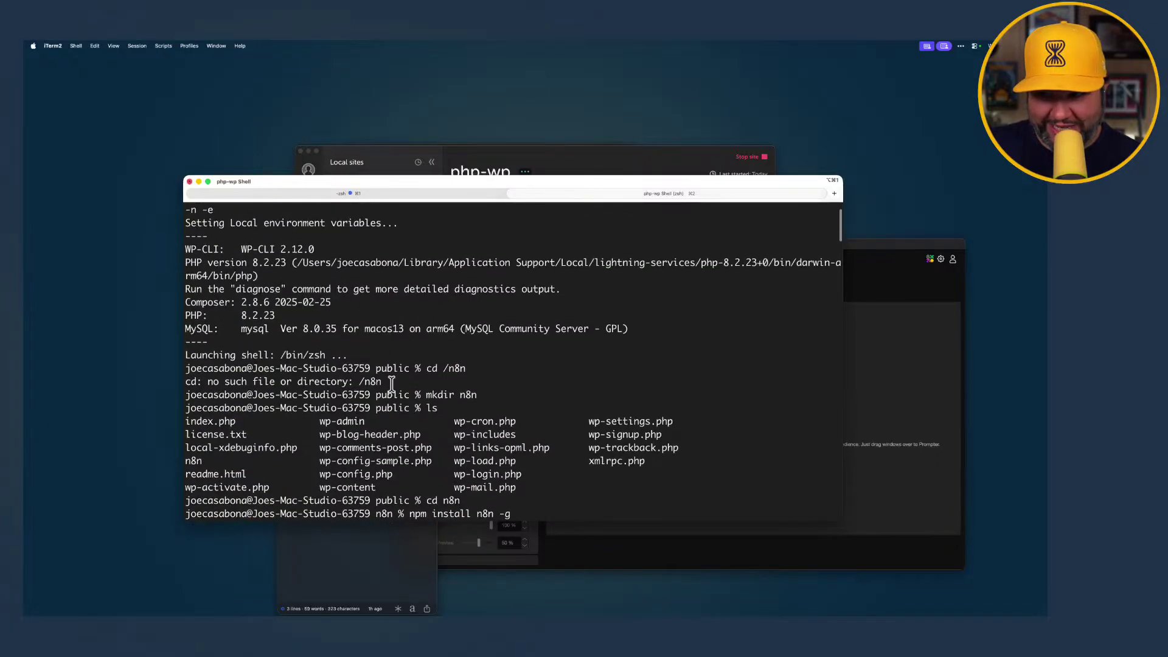
Switch to the browser and look through the open pages on self-hosting, server setups, Zapier integrations and community nodes
key("ctrl+Right")
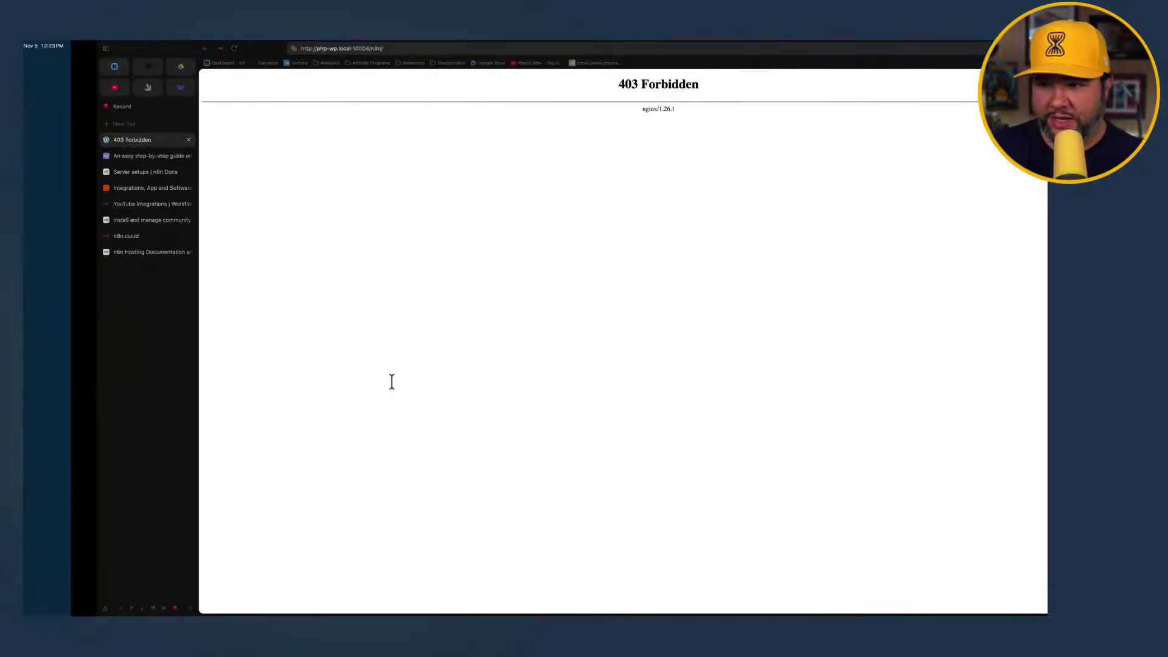
left_click(73, 153)
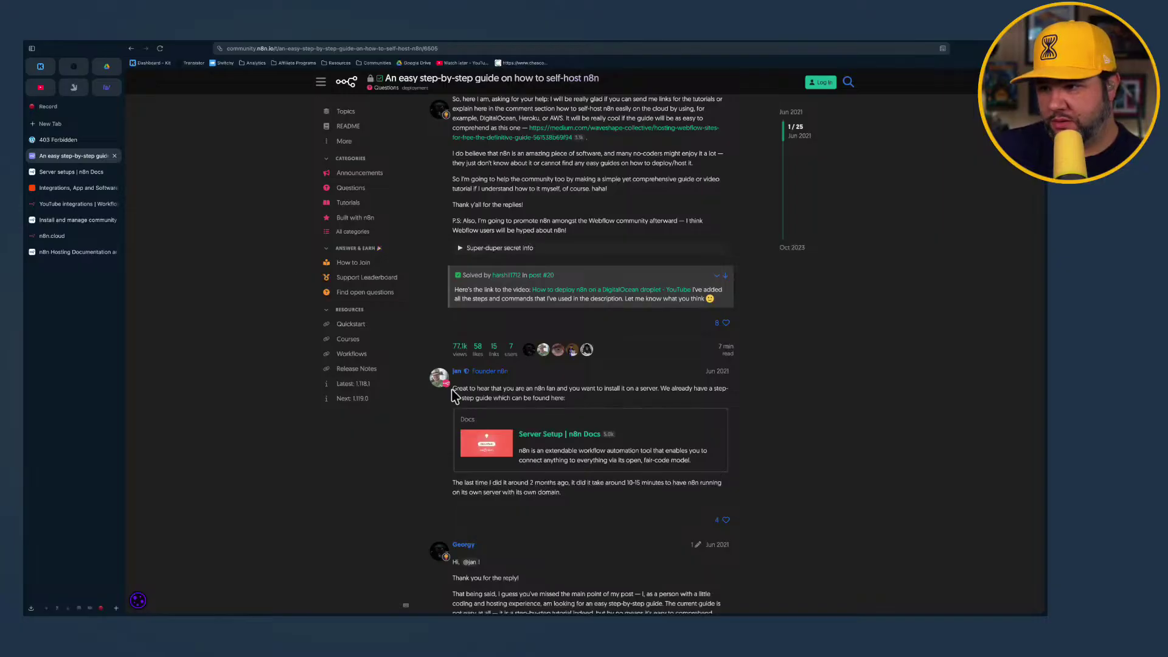
left_click(90, 172)
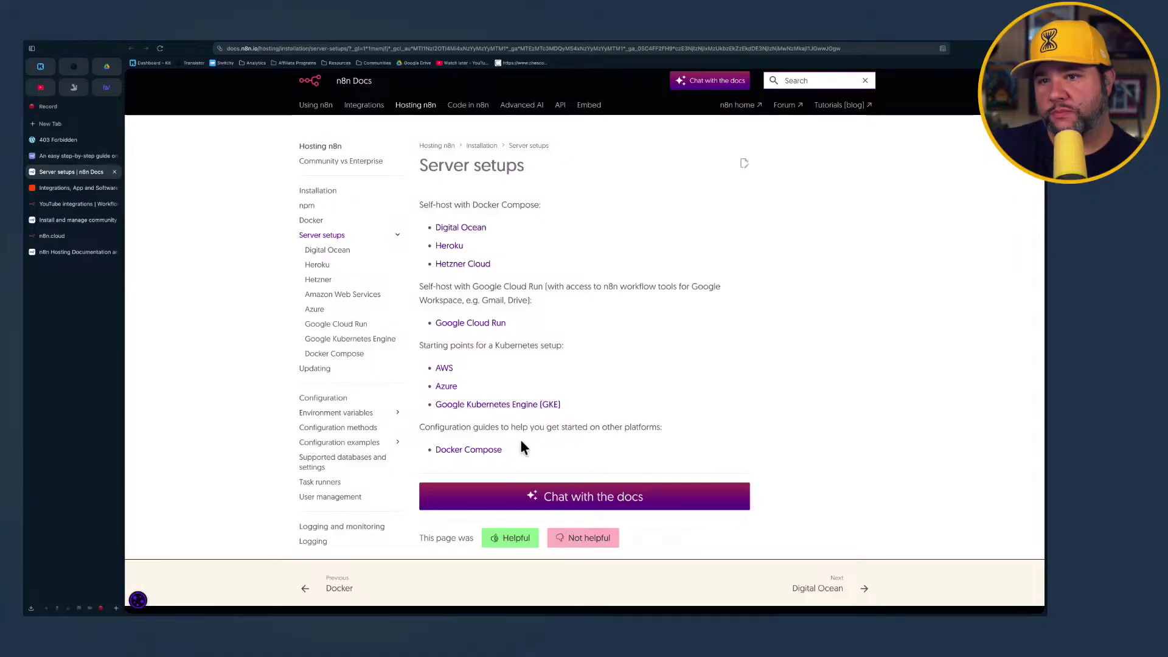
left_click(85, 187)
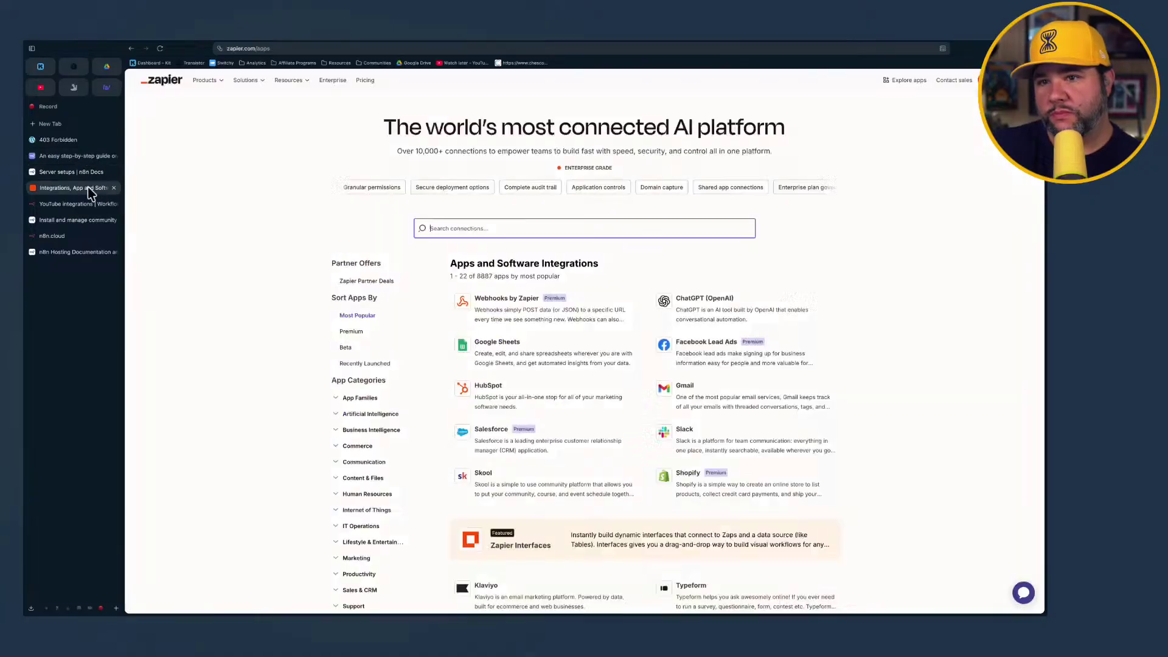
left_click(86, 220)
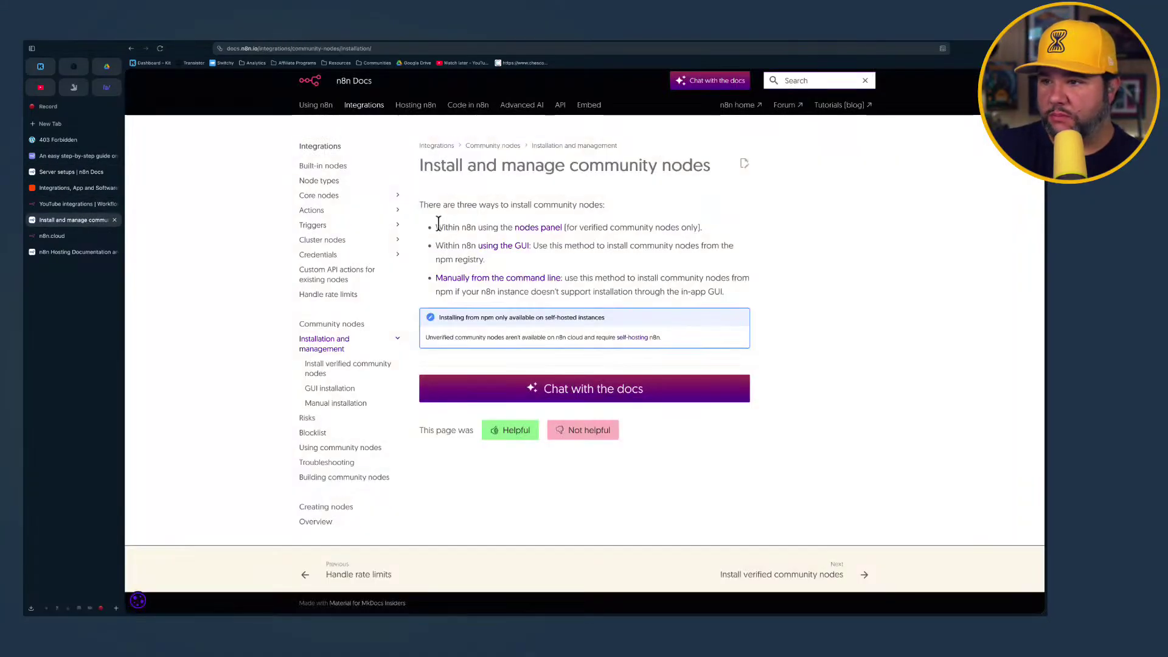
Open the n8n docs on manually installing community nodes from the command line and read through the instructions
left_click(505, 278)
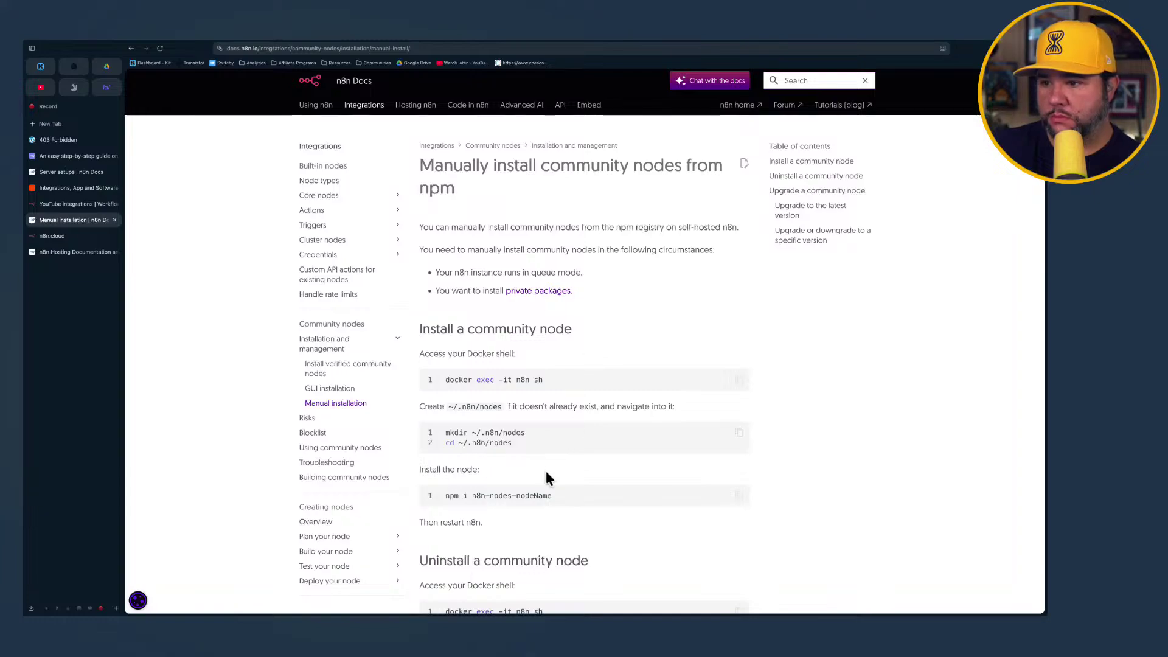
scroll(546, 471, "down", 1)
scroll(546, 472, "down", 3)
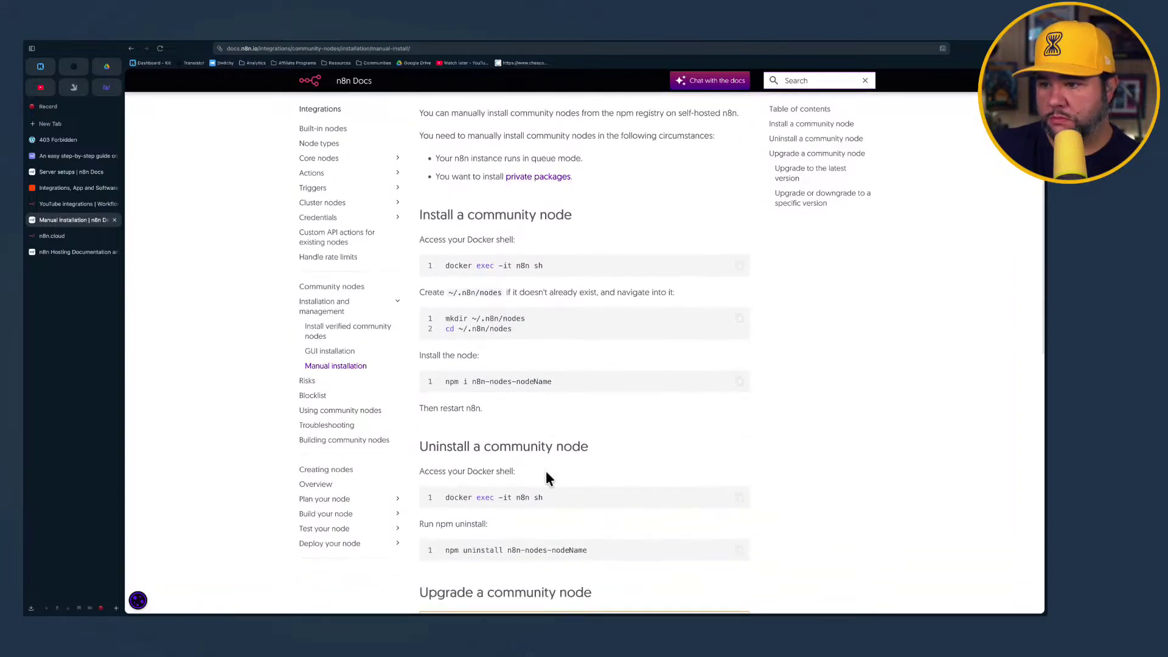
scroll(546, 478, "down", 5)
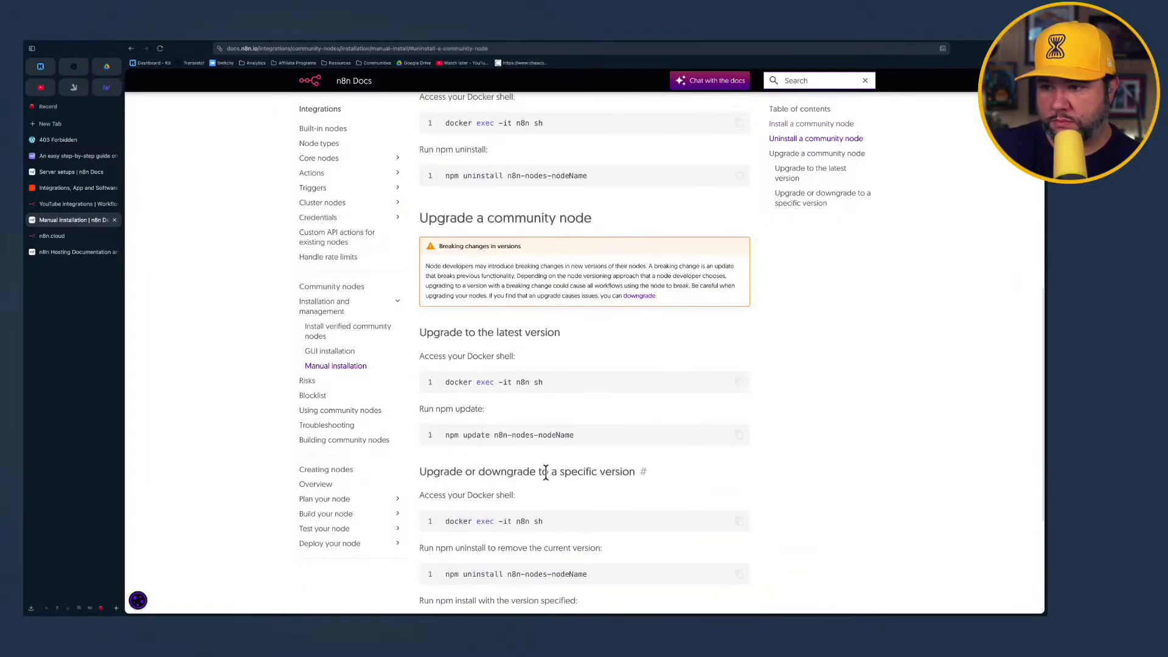
scroll(546, 474, "up", 9)
Review the Self-hosting n8n documentation page down to the self-hosting knowledge prerequisites
left_click(92, 252)
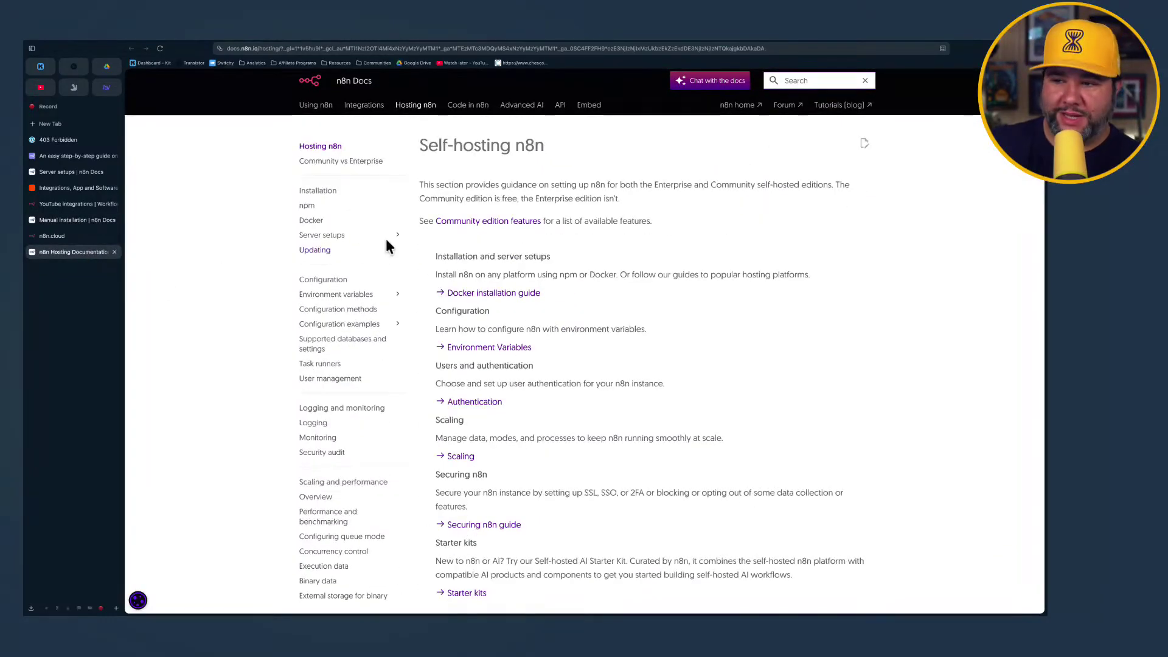
scroll(396, 243, "down", 2)
scroll(566, 317, "down", 3)
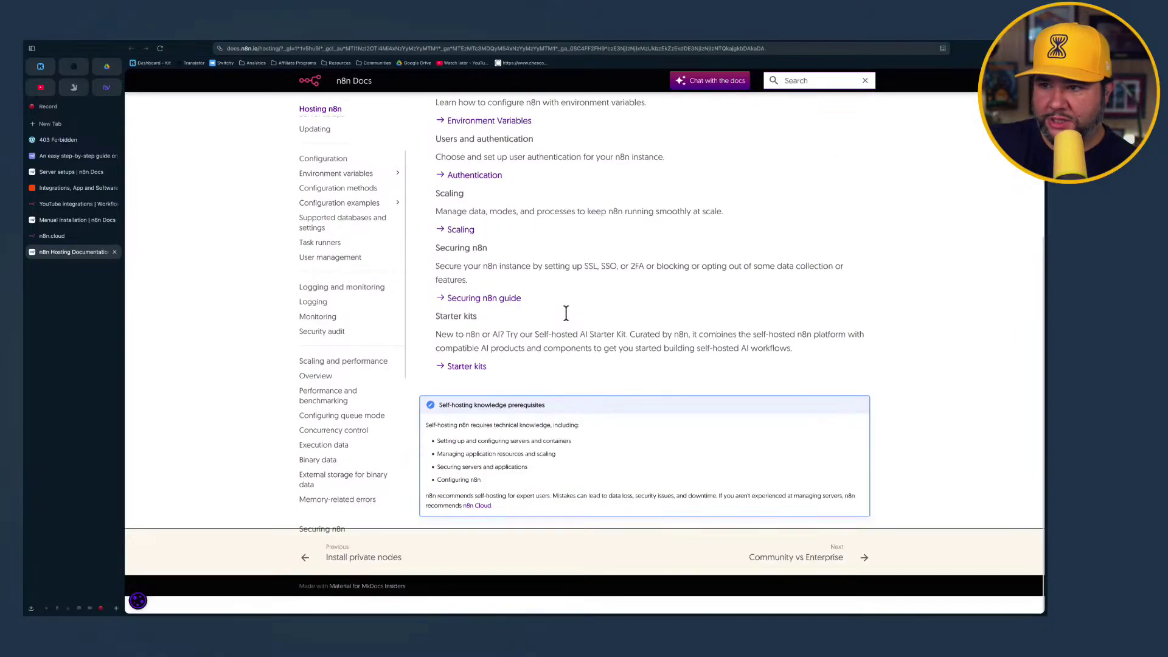
Open the n8n.cloud registration form and fill in the full name, company email, email confirmation and account name
left_click(85, 237)
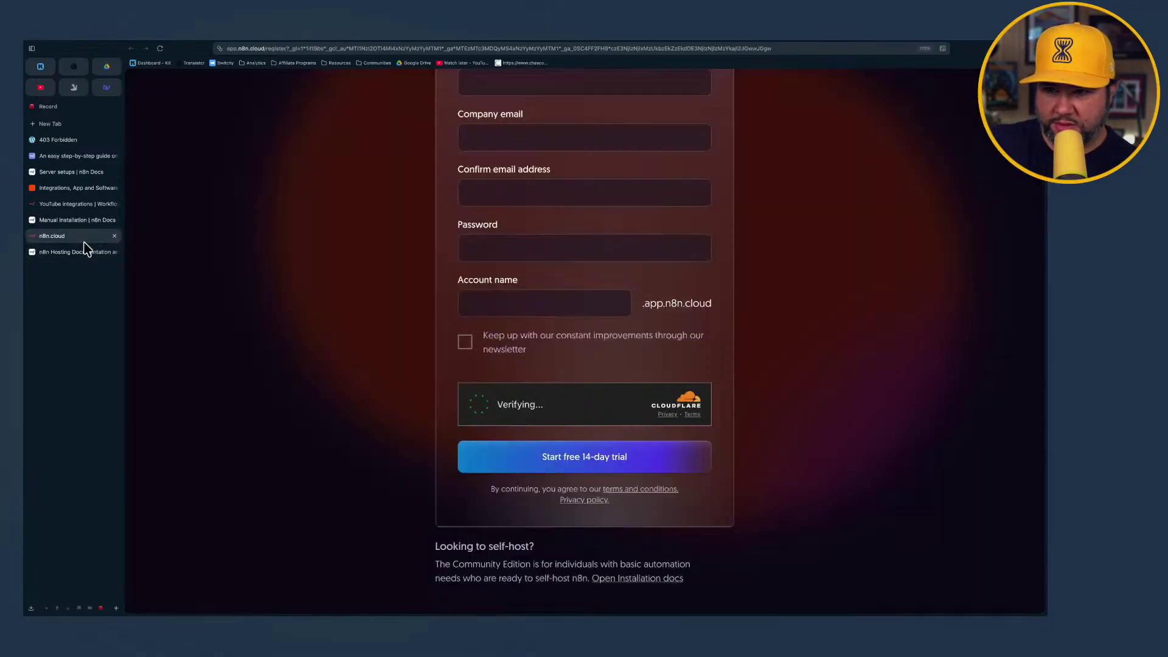
scroll(290, 221, "down", 1)
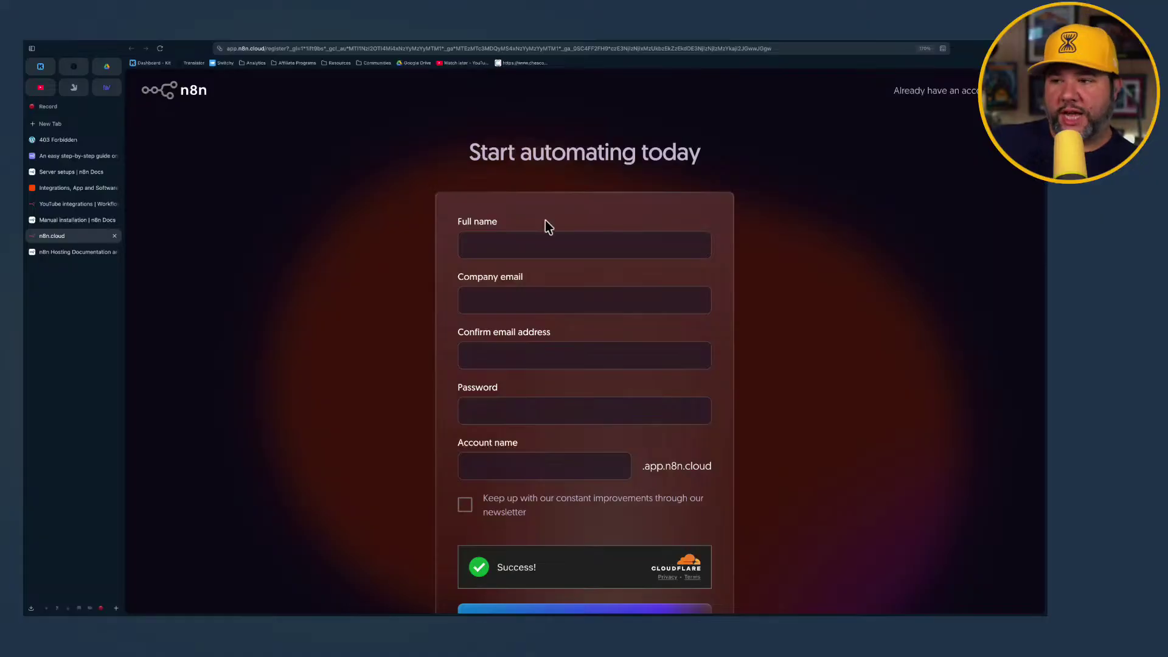
left_click(540, 244)
left_click(517, 280)
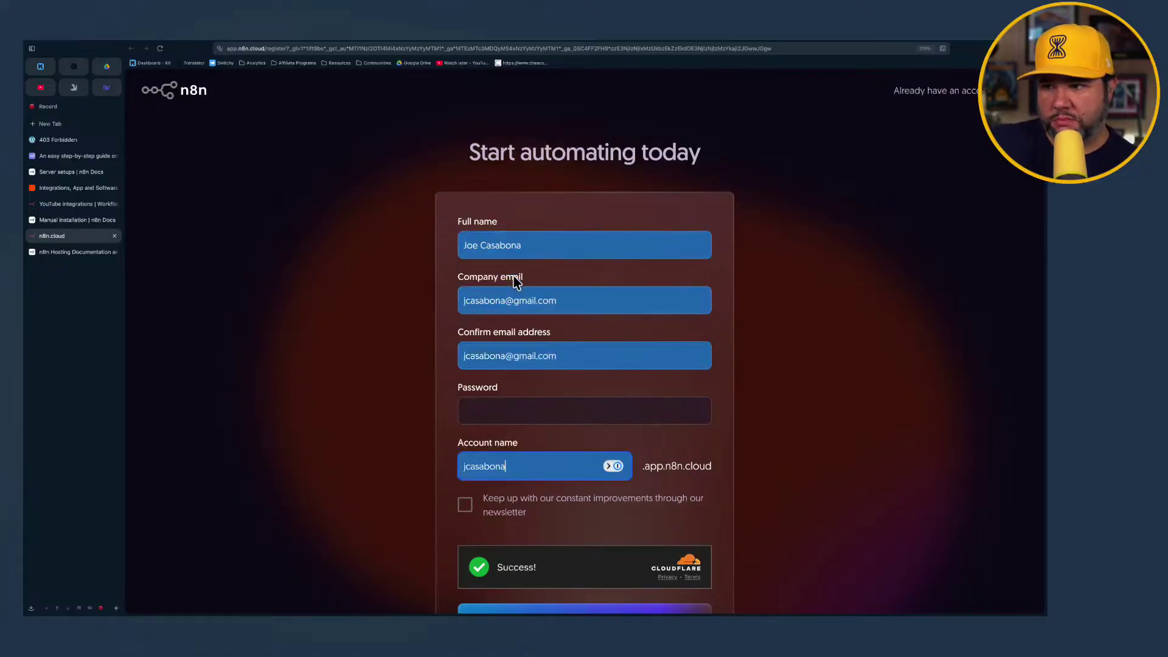
Fill in the account password on the registration form and save the new login in the password manager
left_click(539, 406)
left_click(538, 446)
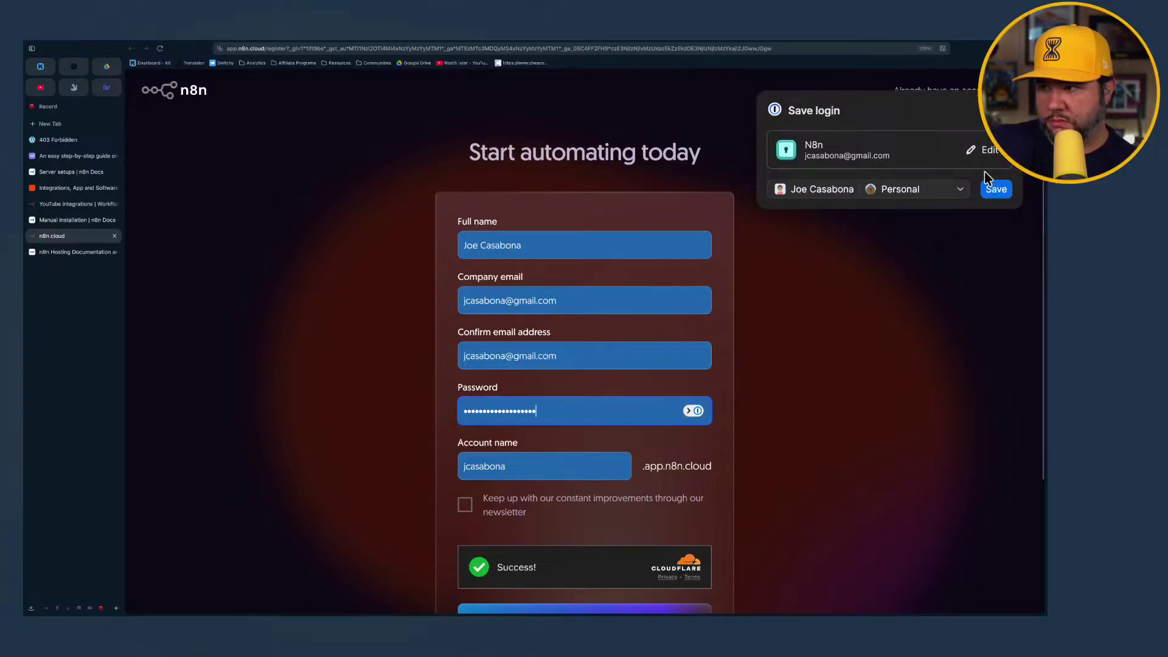
left_click(995, 190)
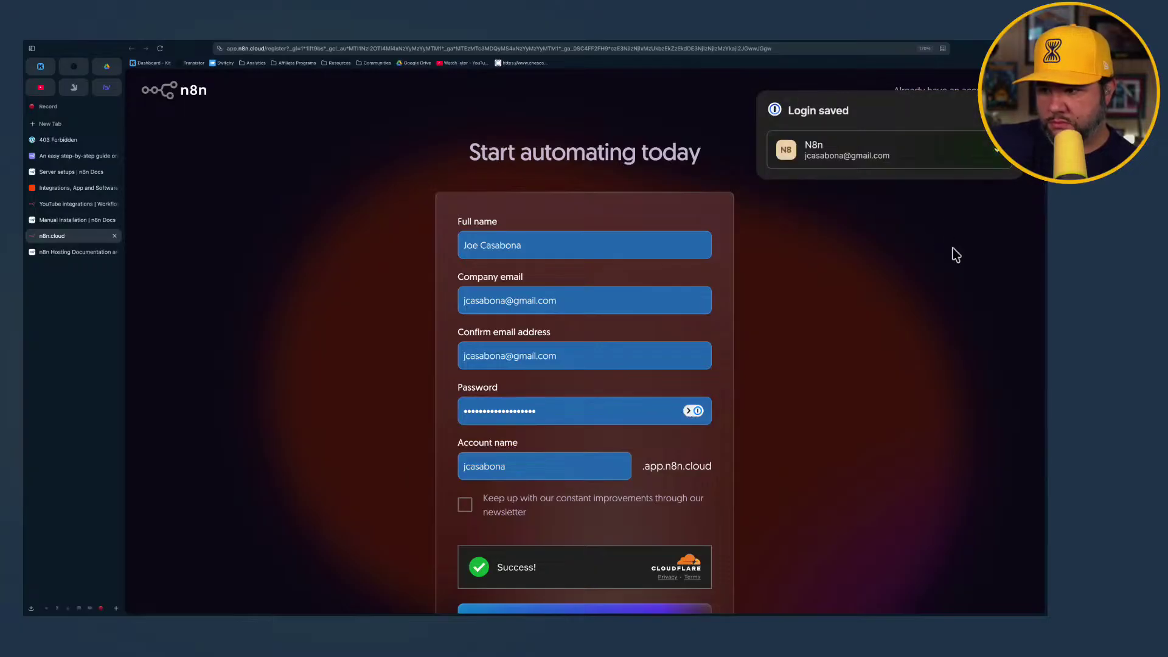
Start the free 14-day trial and answer the company size, team and company type questions with Only me, Executive/Owner and Automation agency
scroll(529, 509, "down", 3)
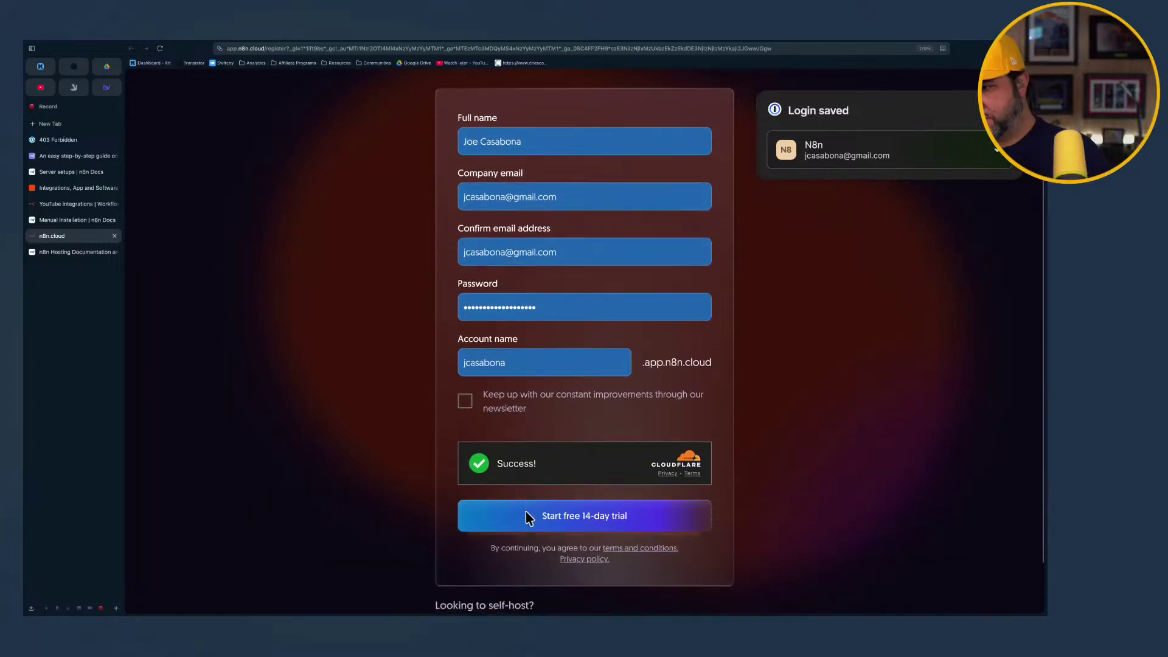
left_click(558, 517)
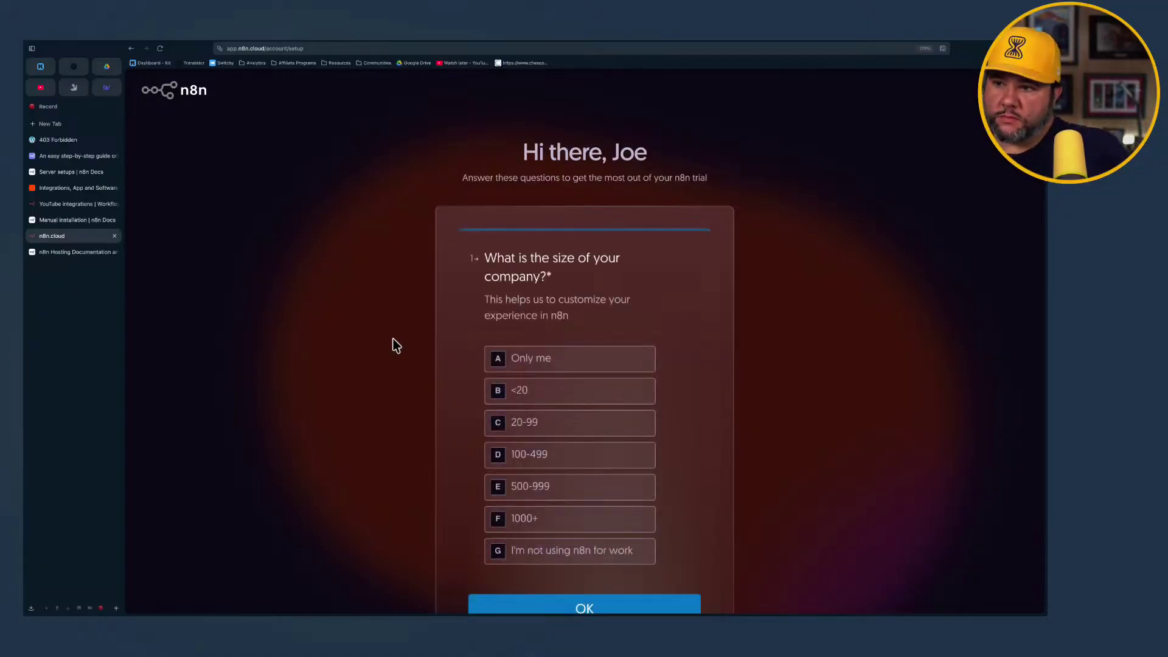
left_click(545, 361)
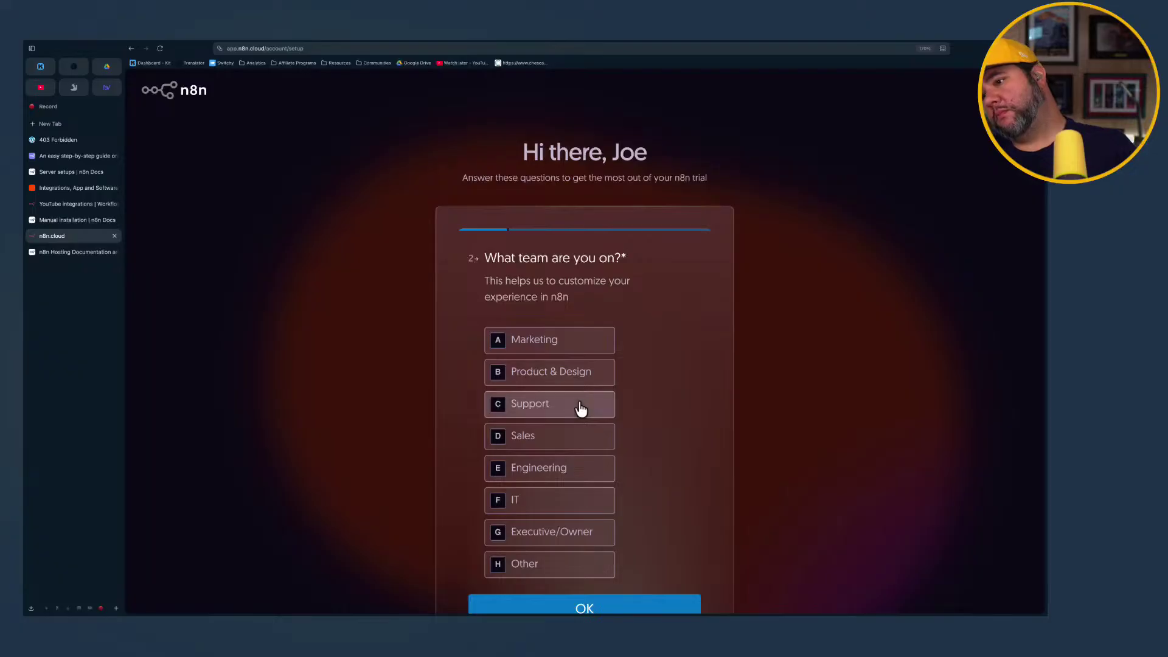
left_click(560, 544)
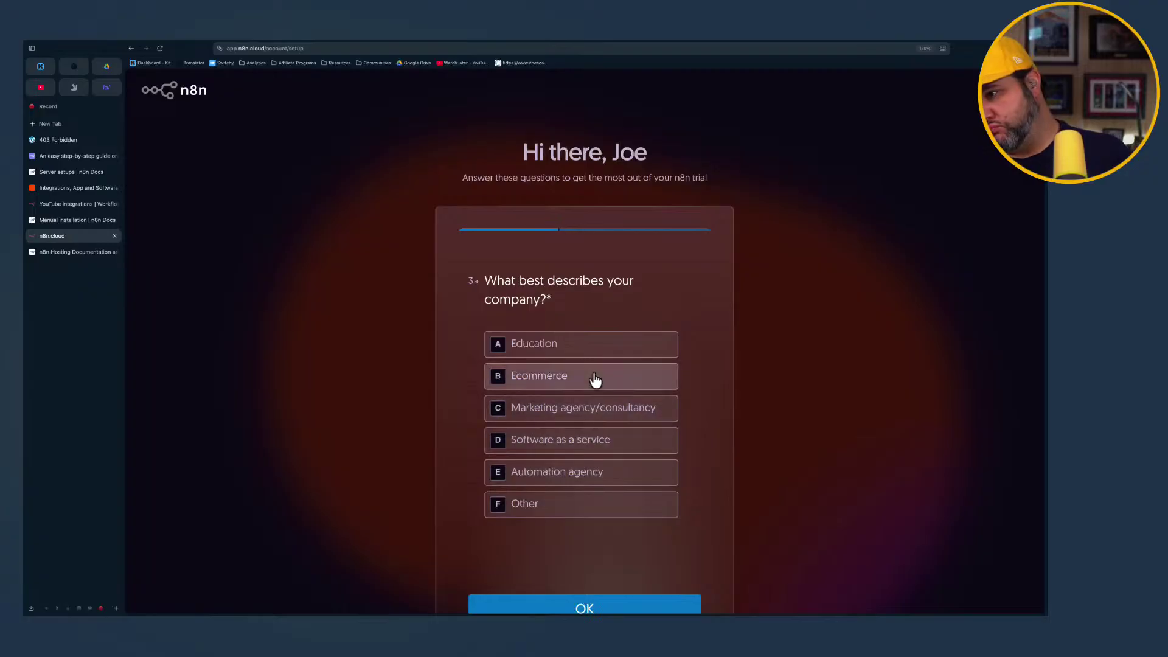
left_click(586, 480)
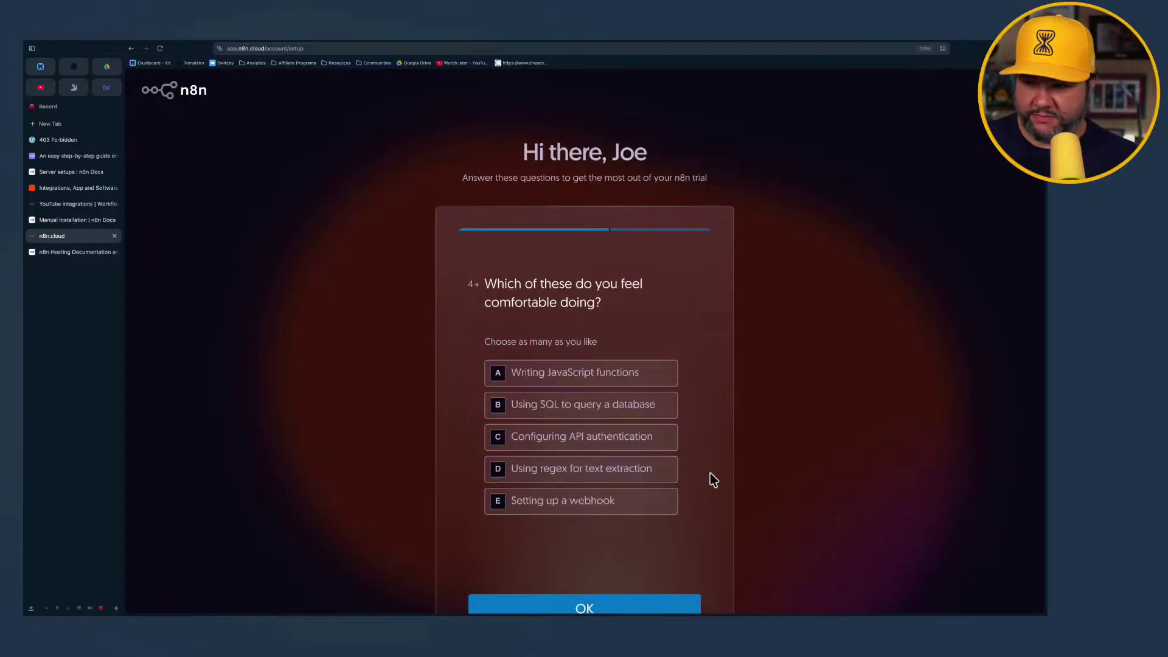
Answer the remaining setup questions with Setting up a webhook and Friend / Word of mouth, and skip inviting team members
scroll(694, 511, "down", 2)
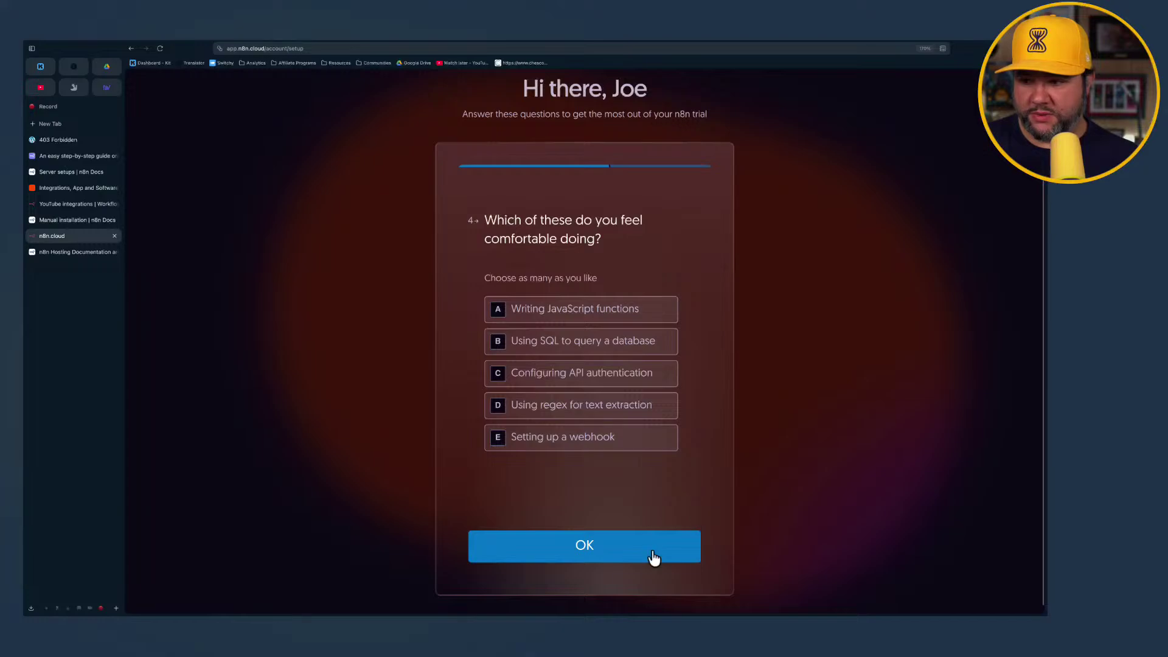
left_click(622, 438)
left_click(608, 554)
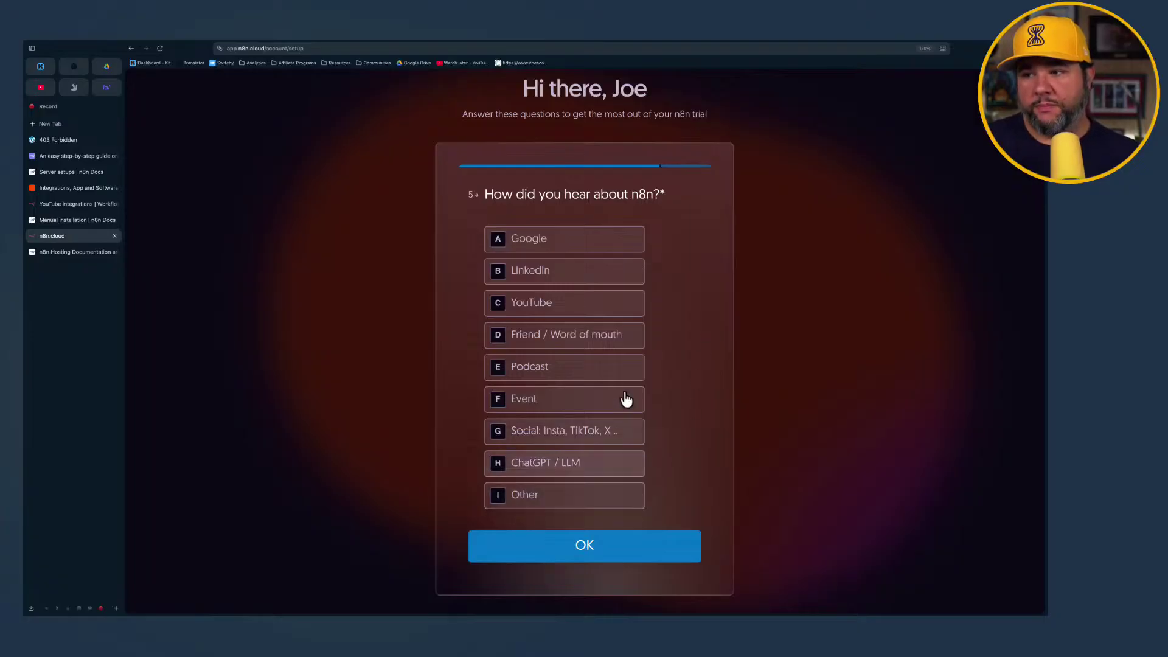
left_click(608, 339)
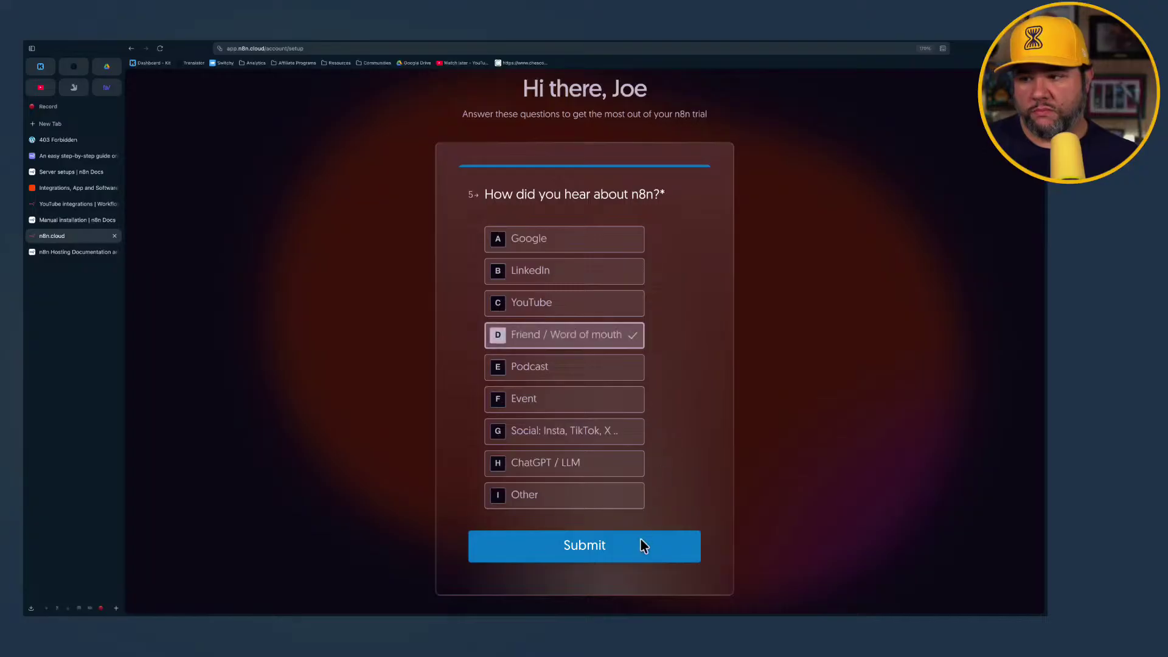
left_click(641, 542)
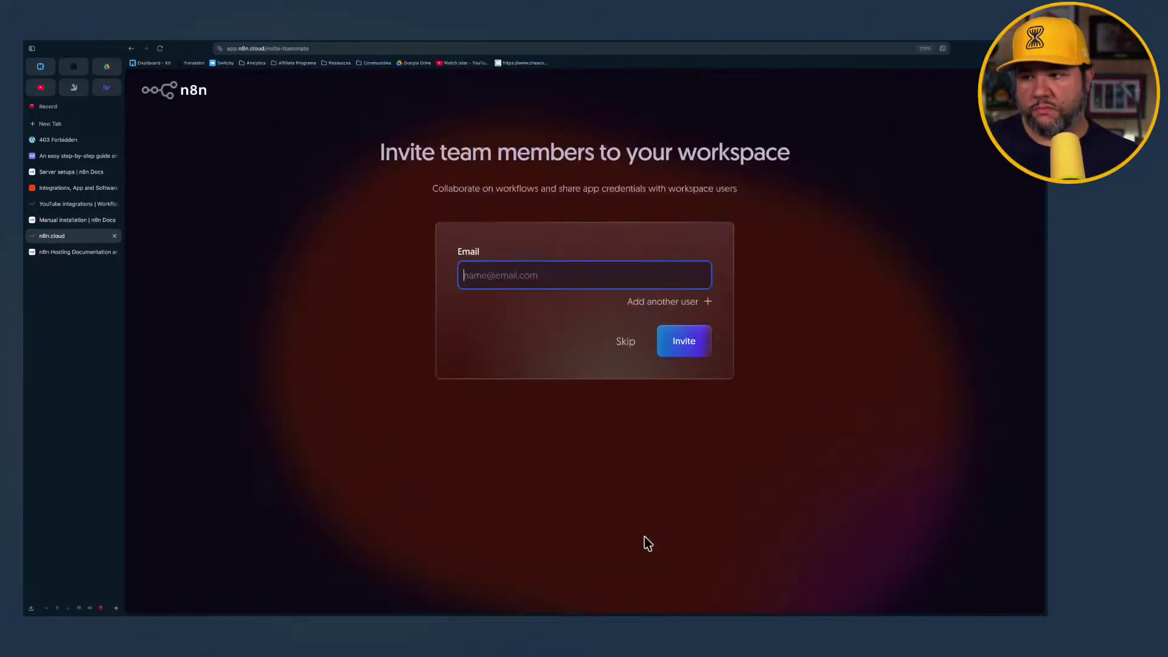
left_click(629, 348)
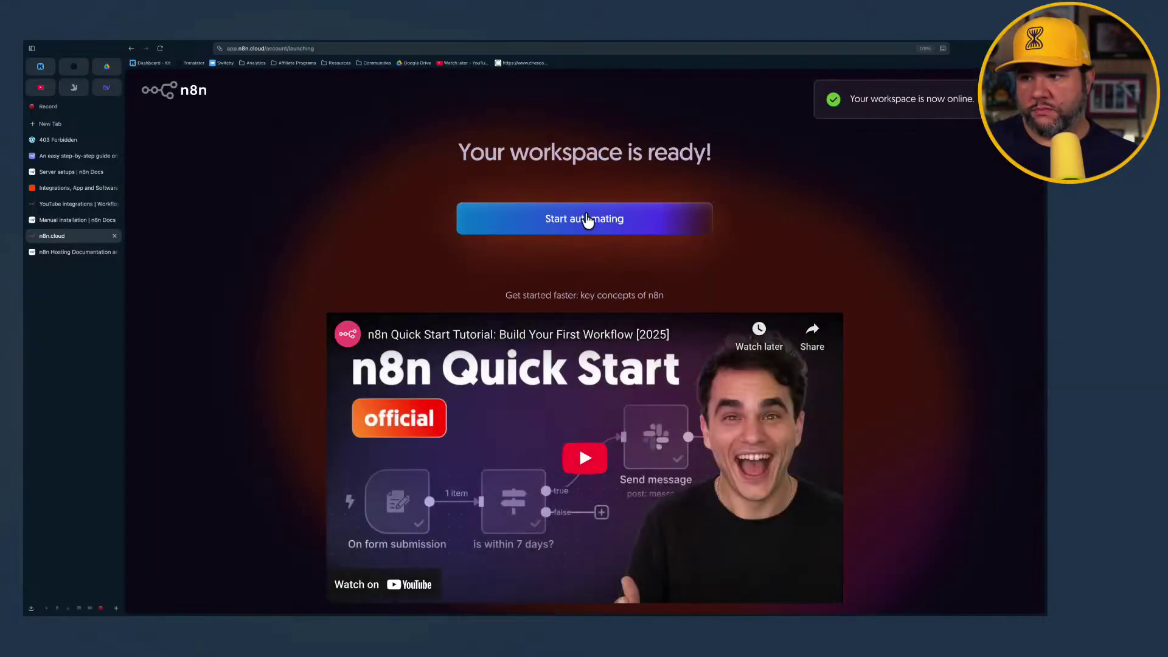
Enter the new workspace with the ready-made AI workflow and run it from its Execute workflow trigger
left_click(586, 232)
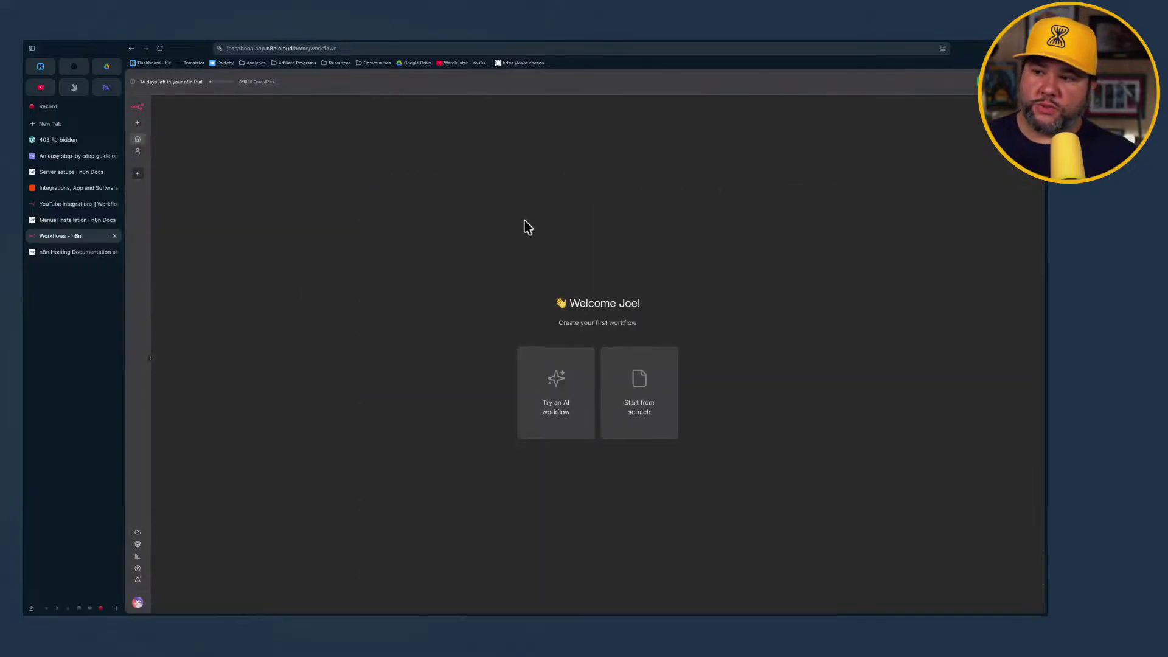
left_click(557, 401)
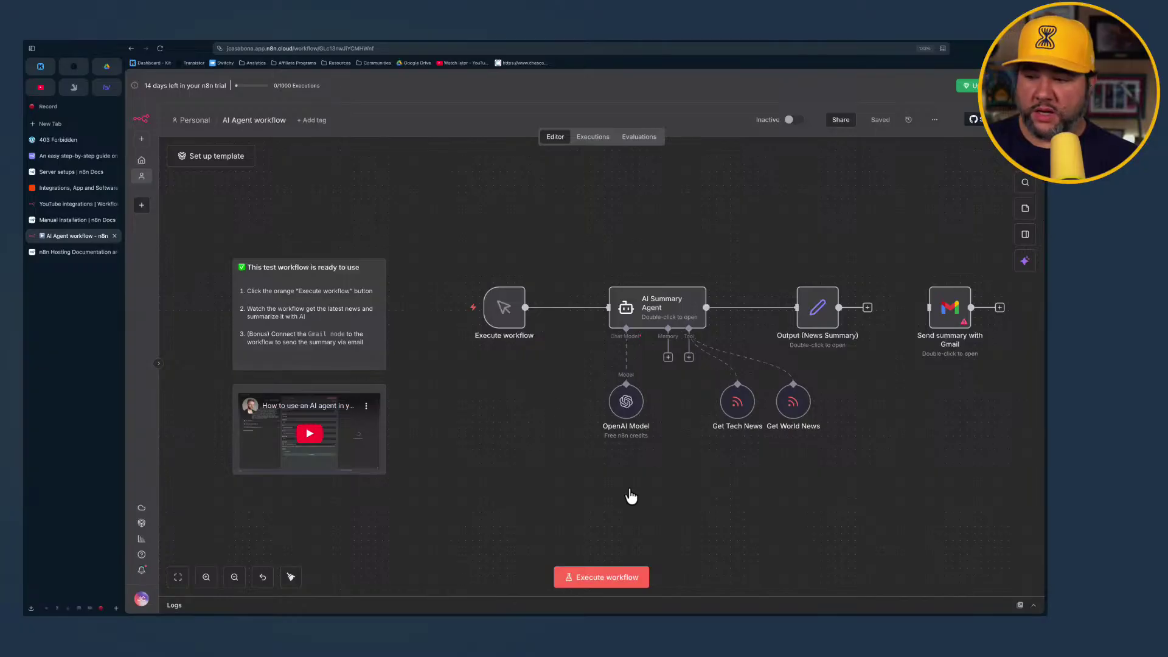
scroll(643, 471, "right", 5)
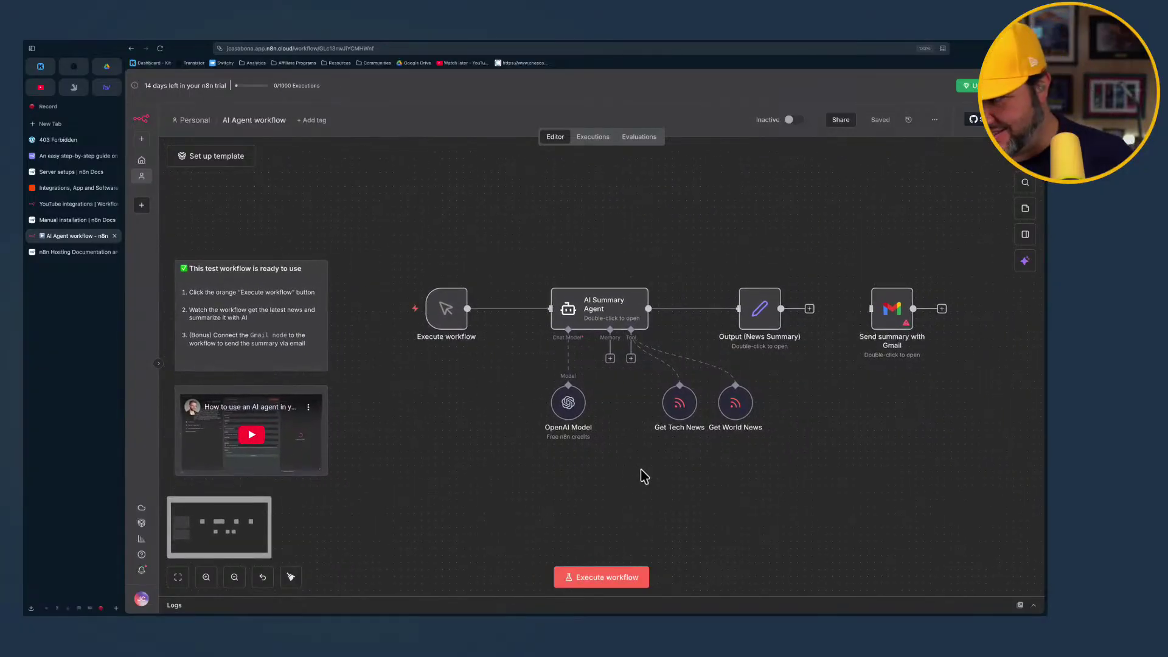
left_click(450, 321)
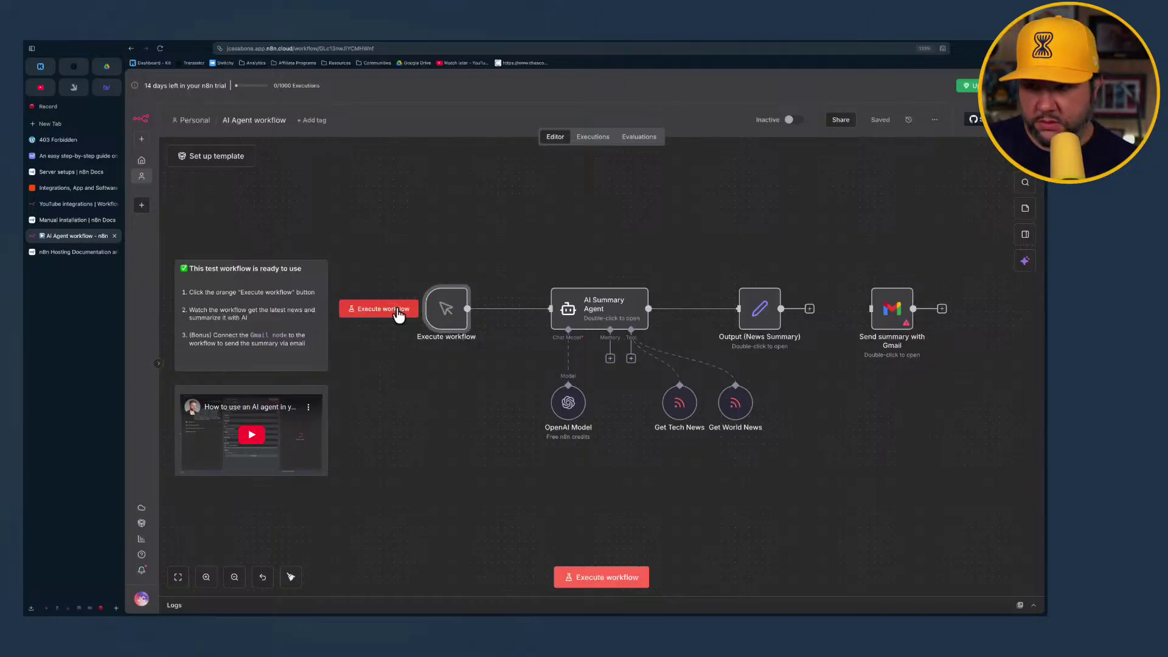
left_click(398, 313)
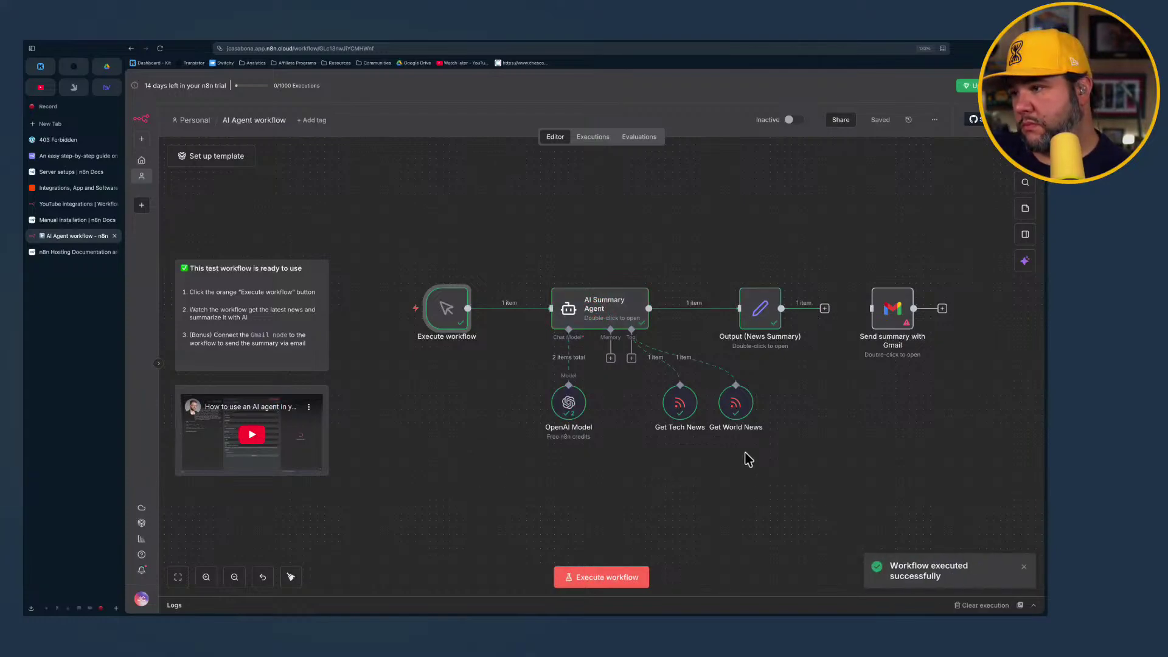
Inspect the input and output data of the Output (News Summary) node and return to the canvas
double_click(762, 312)
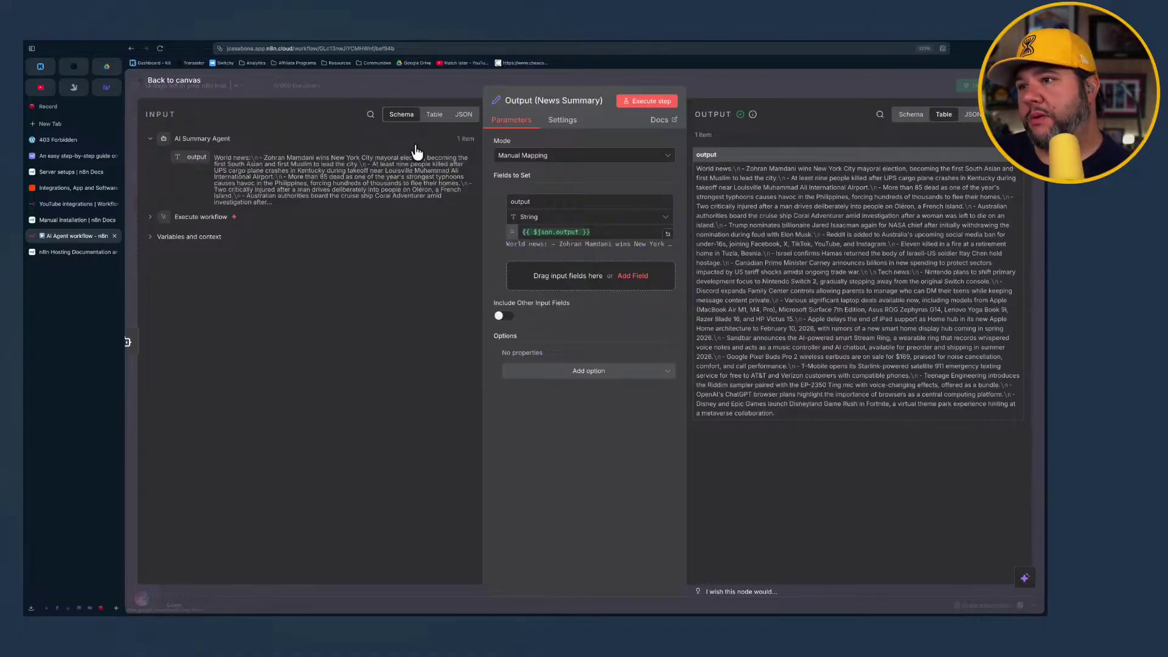
left_click(152, 84)
mouse_move(313, 614)
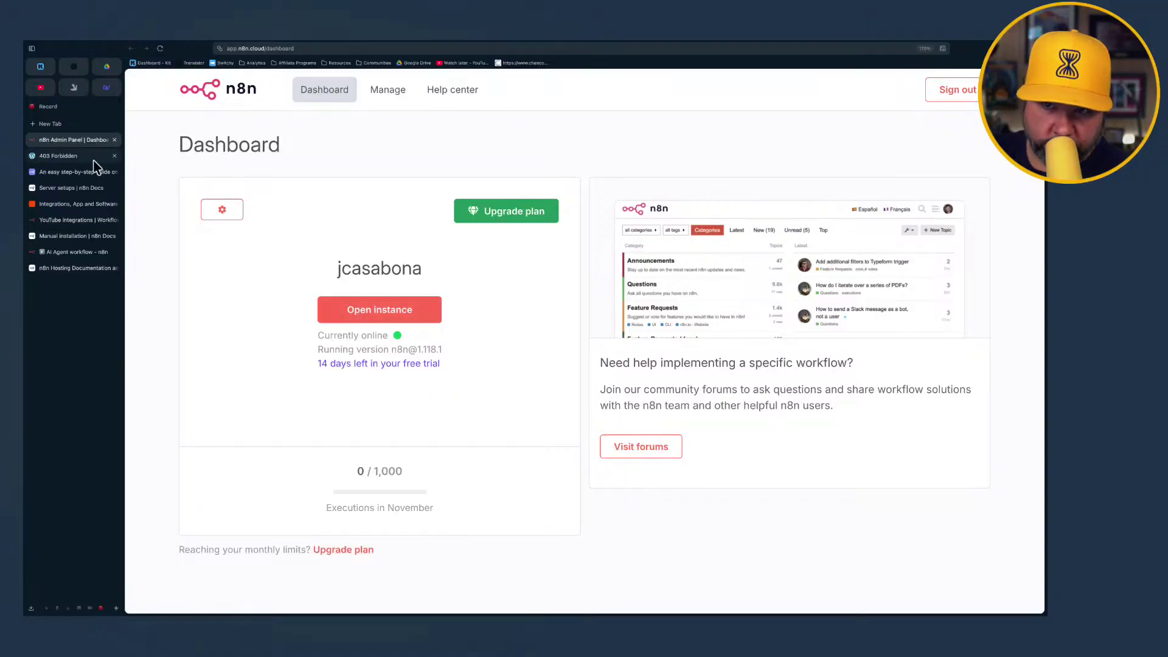
Return to the AI Agent workflow and read through the AI Summary Agent's user message prompt
left_click(83, 205)
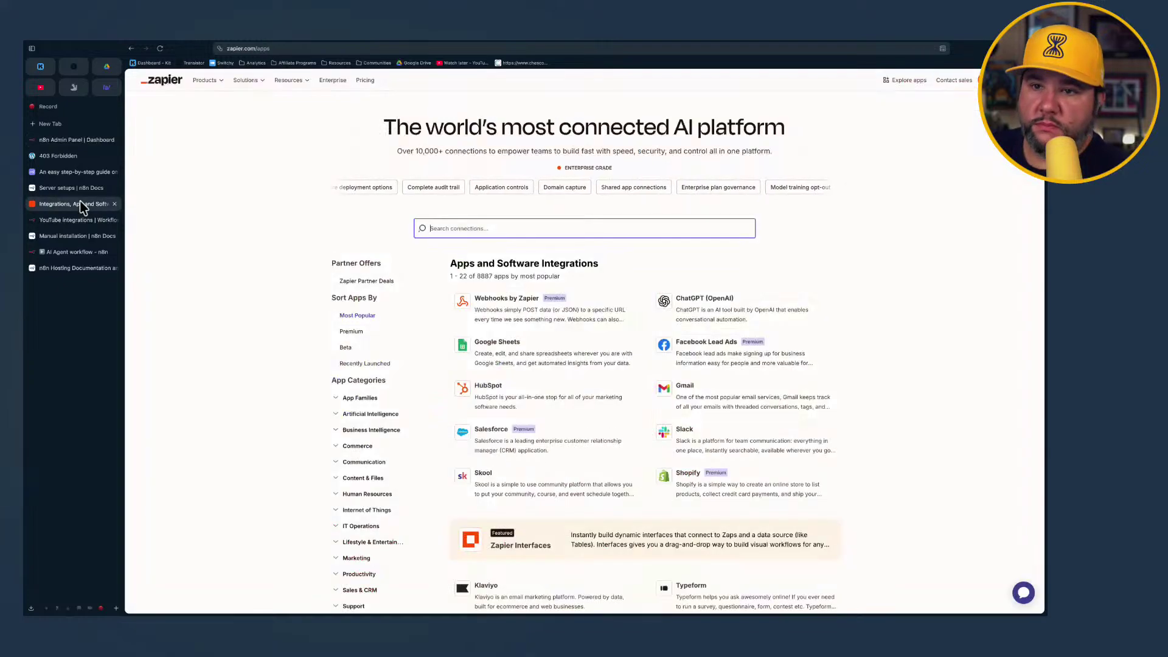
left_click(79, 221)
left_click(82, 254)
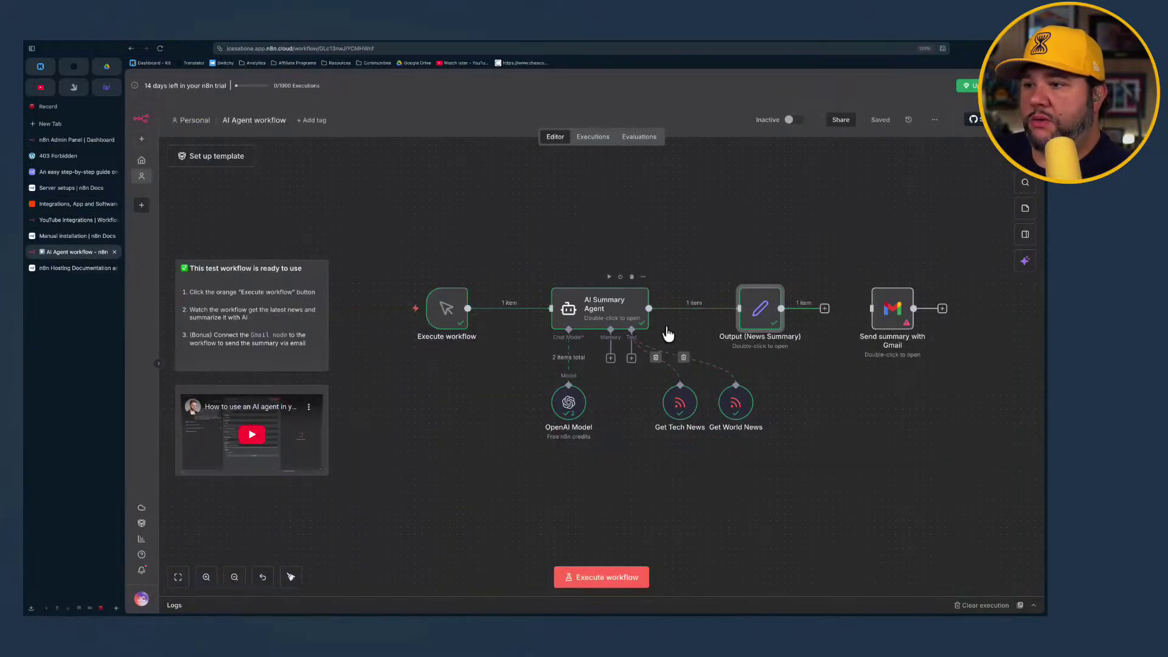
left_click(611, 324)
double_click(611, 324)
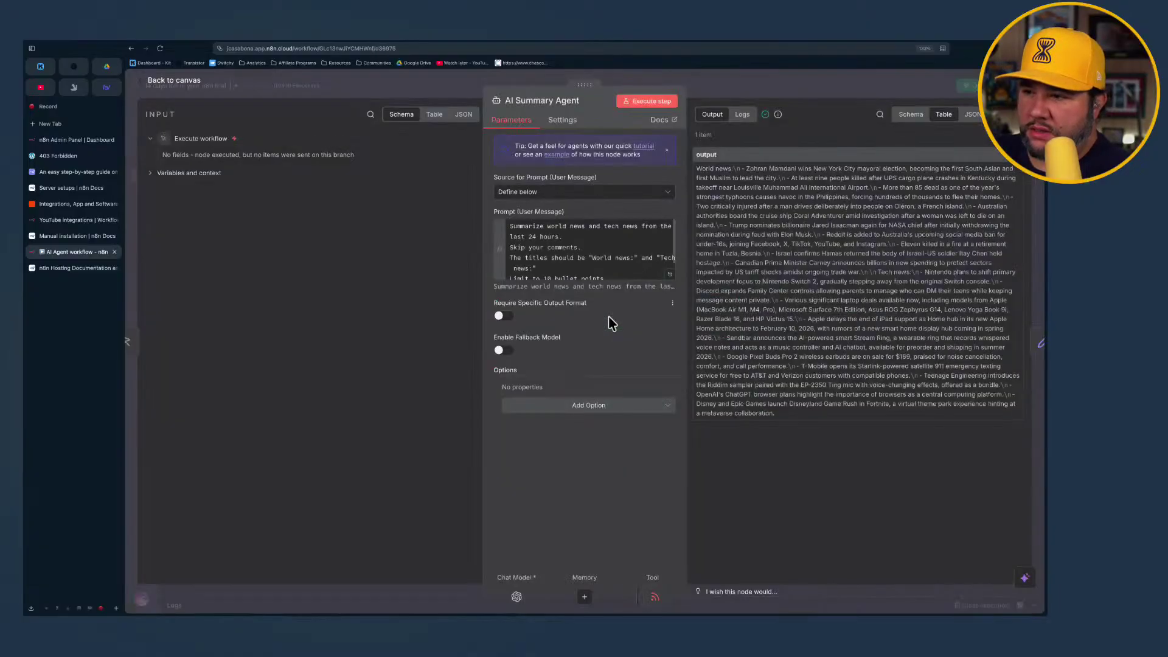
scroll(546, 258, "down", 2)
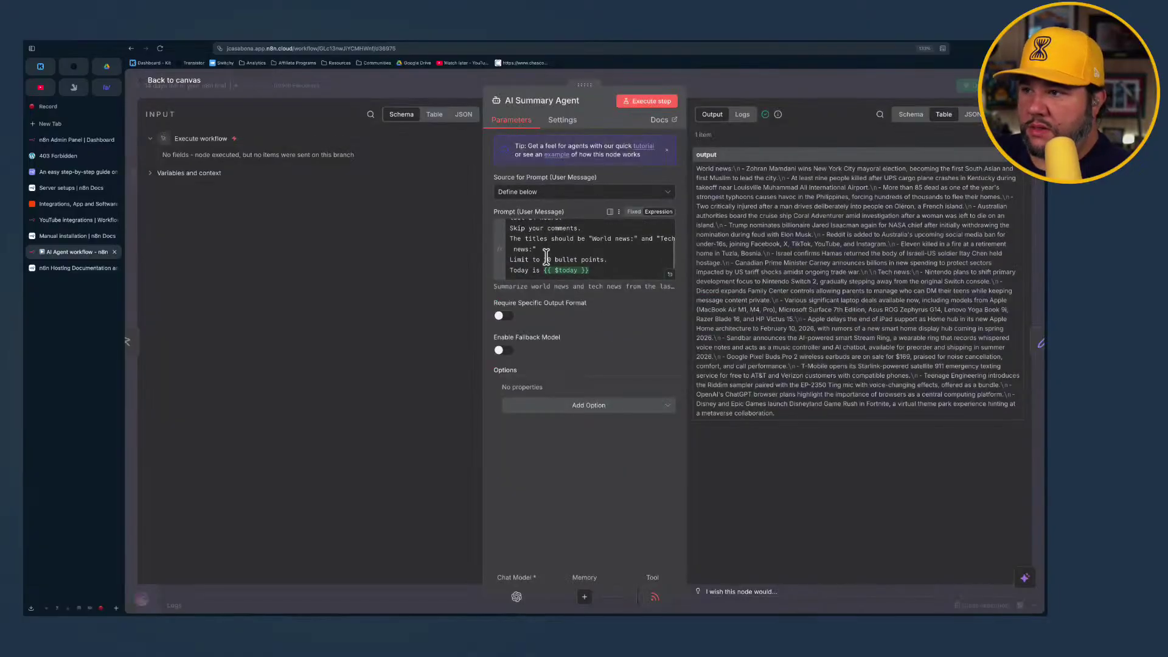
scroll(546, 258, "up", 2)
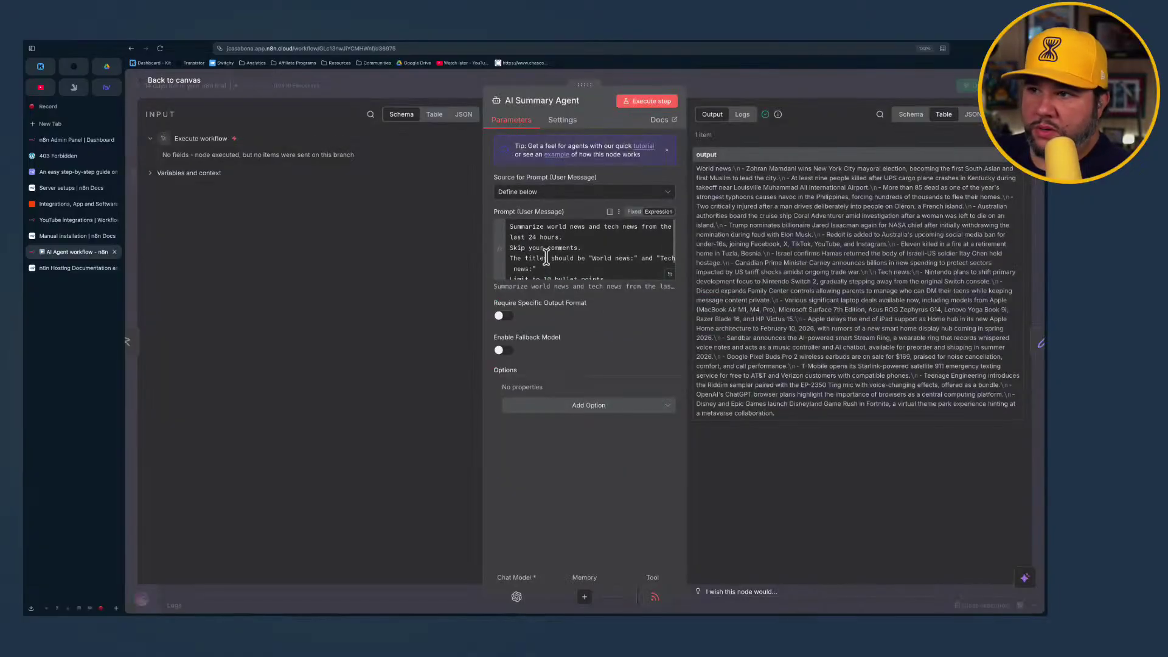
left_click(150, 82)
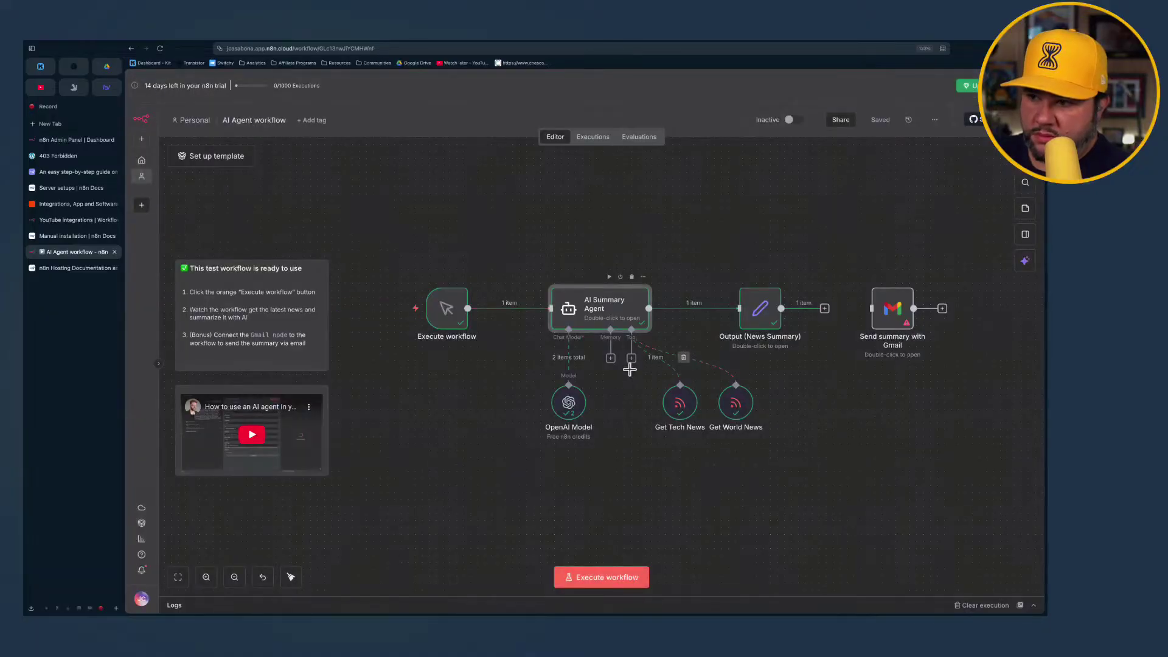
View the memory types and tools that can be attached to the AI Summary Agent
left_click(611, 359)
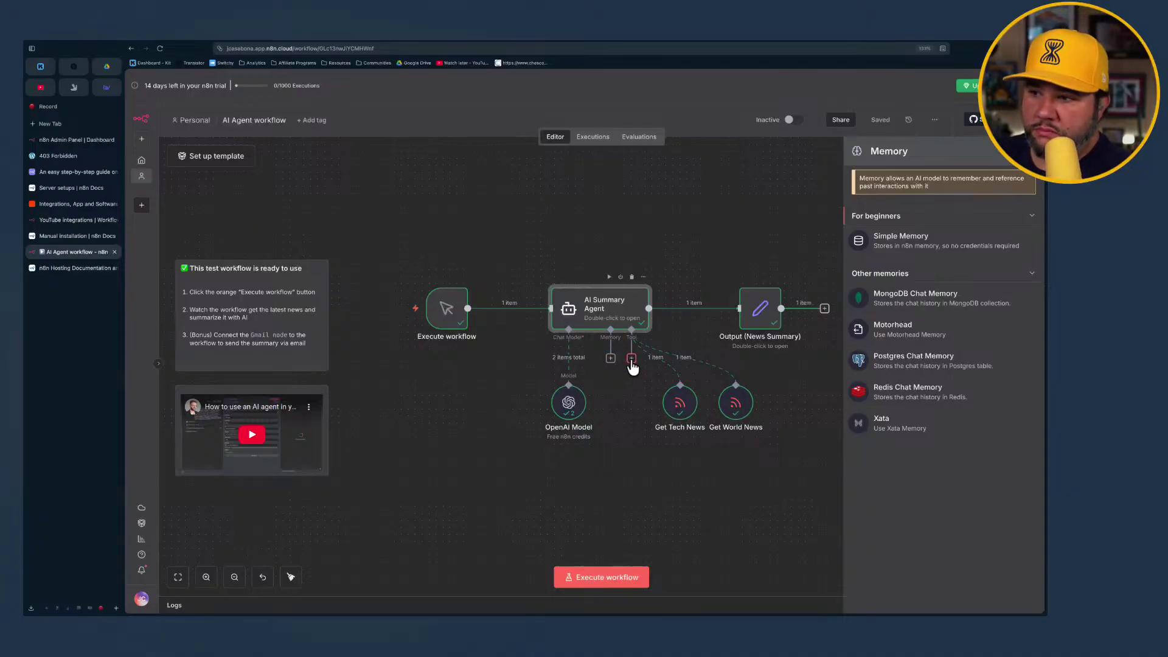
left_click(631, 359)
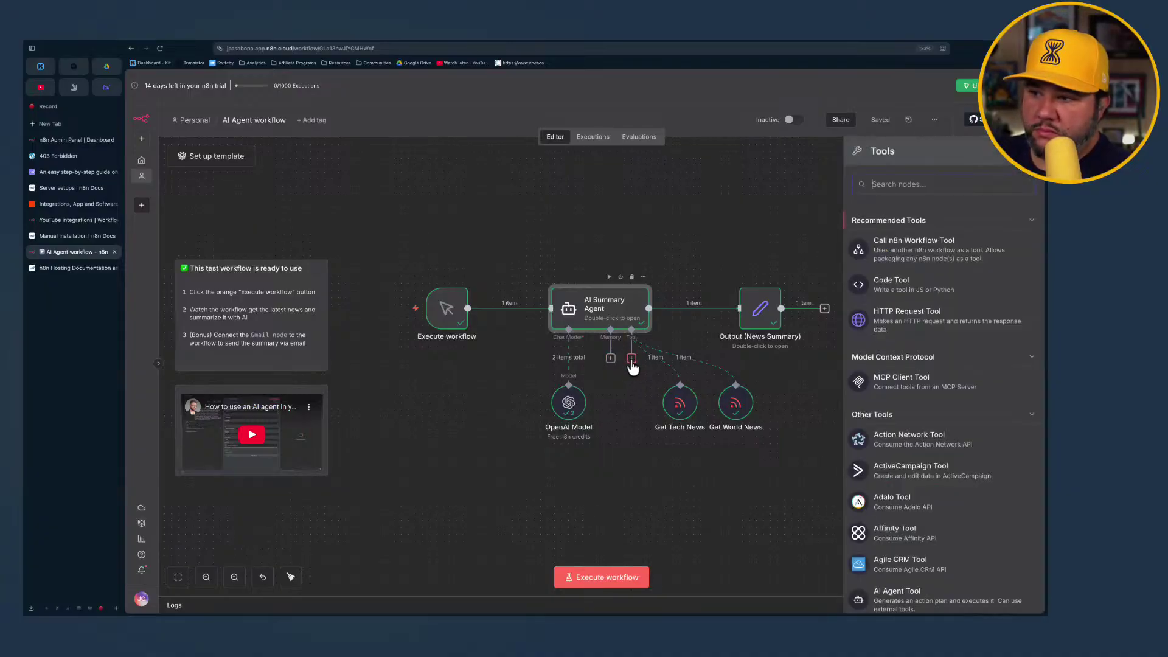
left_click(528, 367)
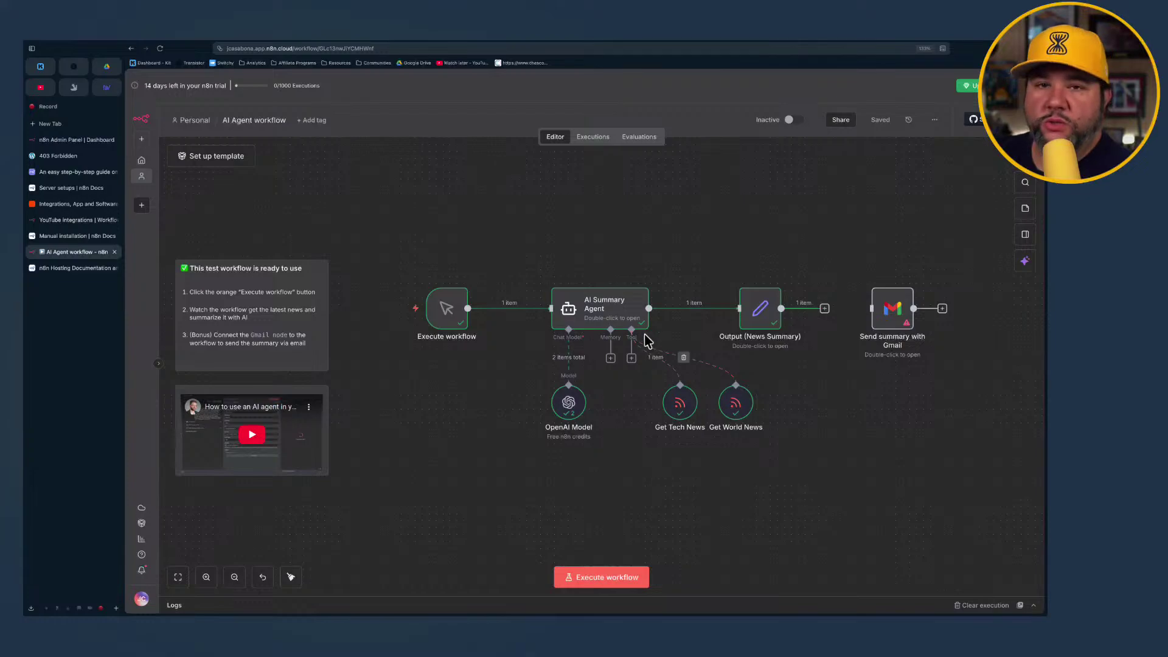
Search the nodes for "time" and add a Schedule Trigger, keeping only its default daily rule
mouse_move(429, 322)
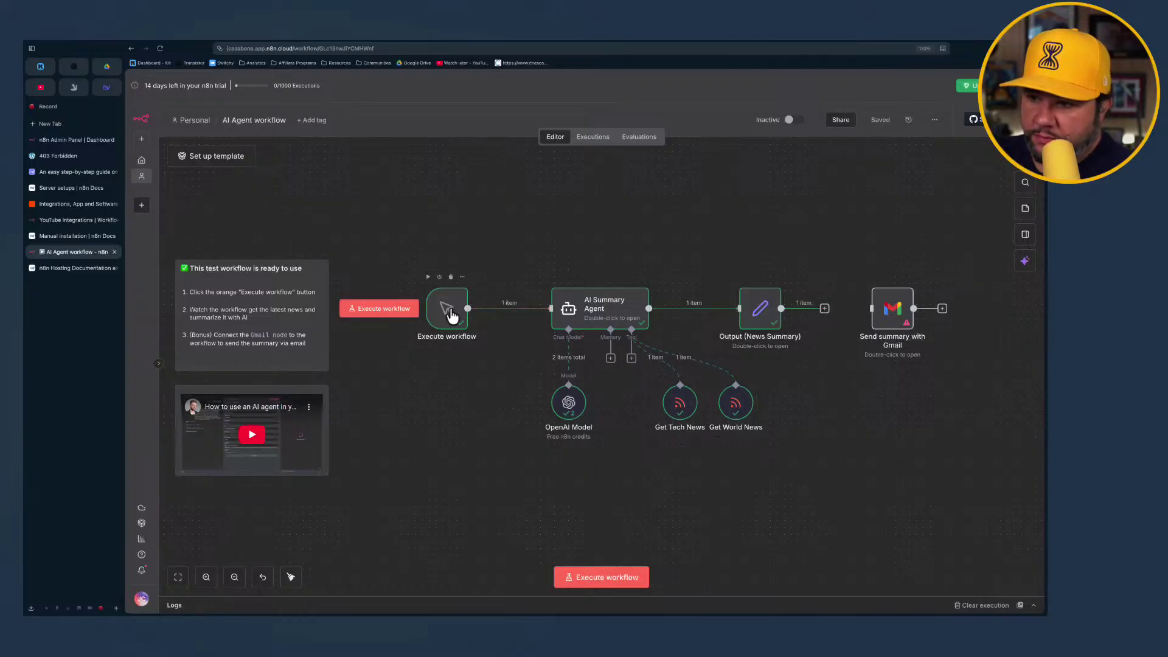
scroll(765, 287, "left", 3)
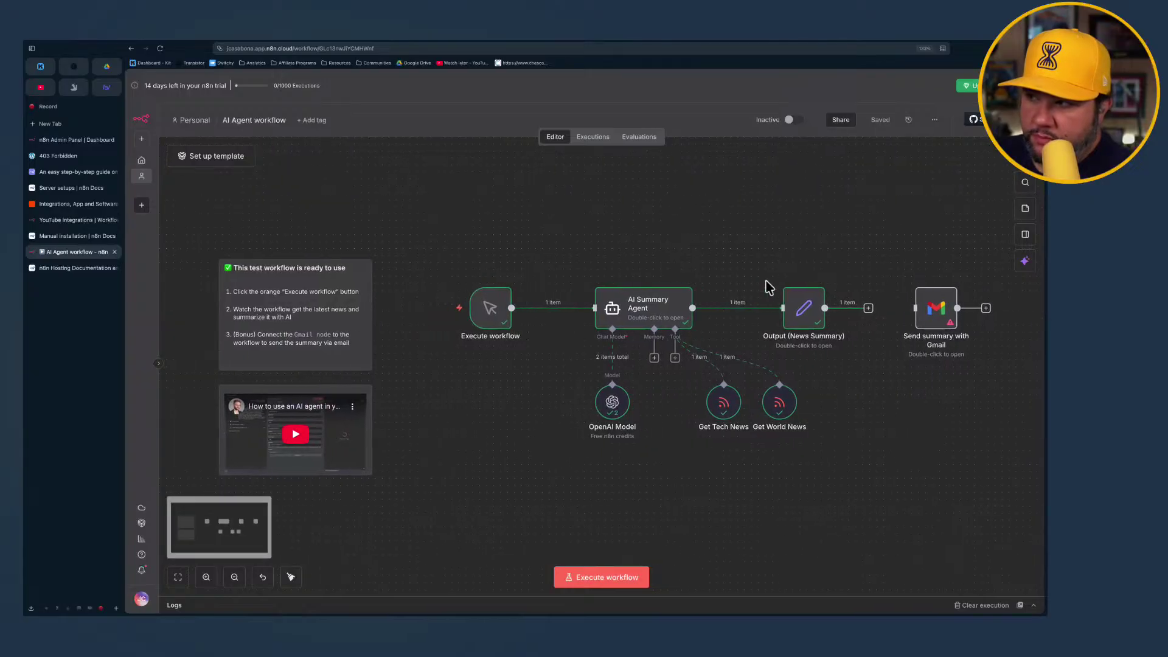
left_click(1025, 182)
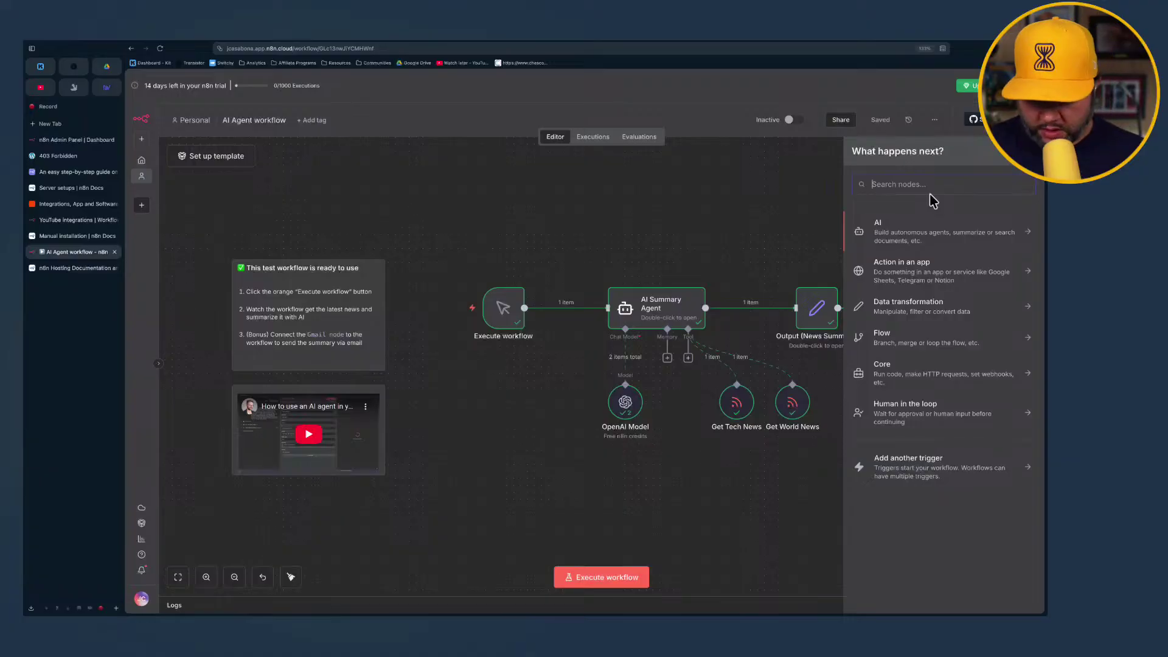
type("time")
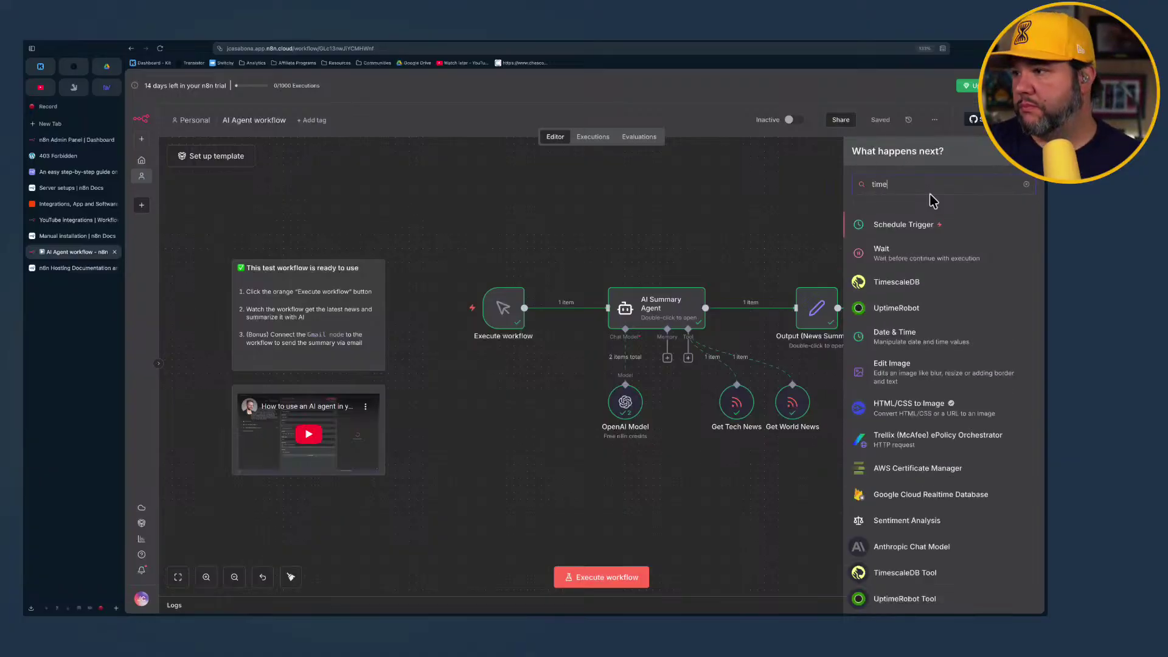
left_click(910, 231)
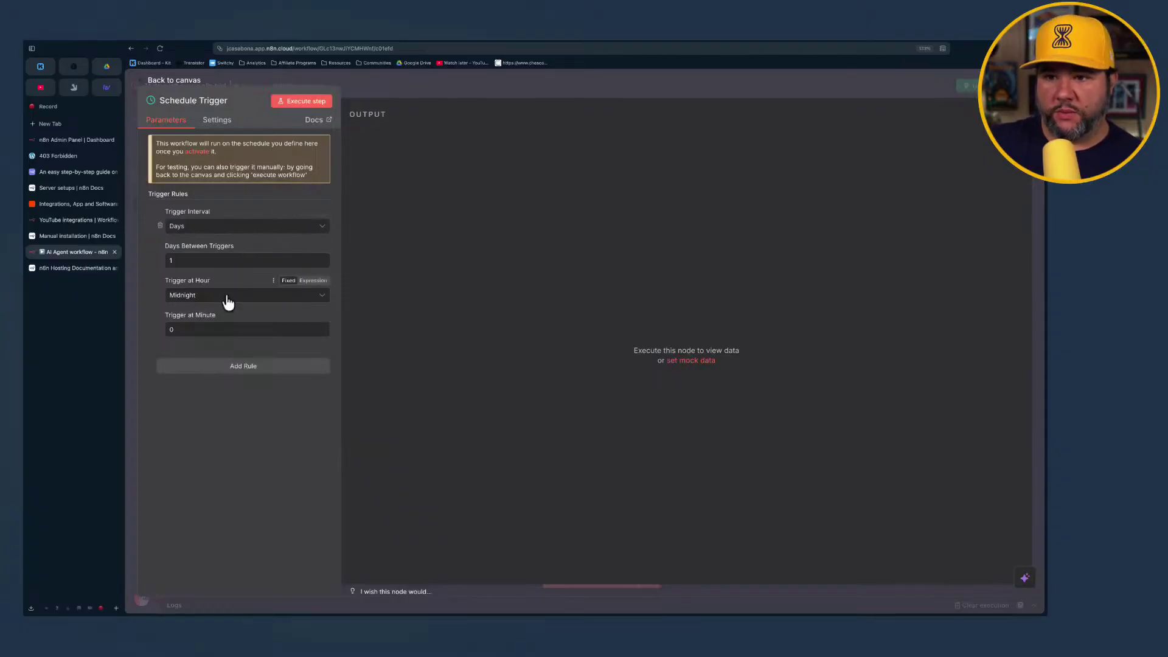
left_click(236, 367)
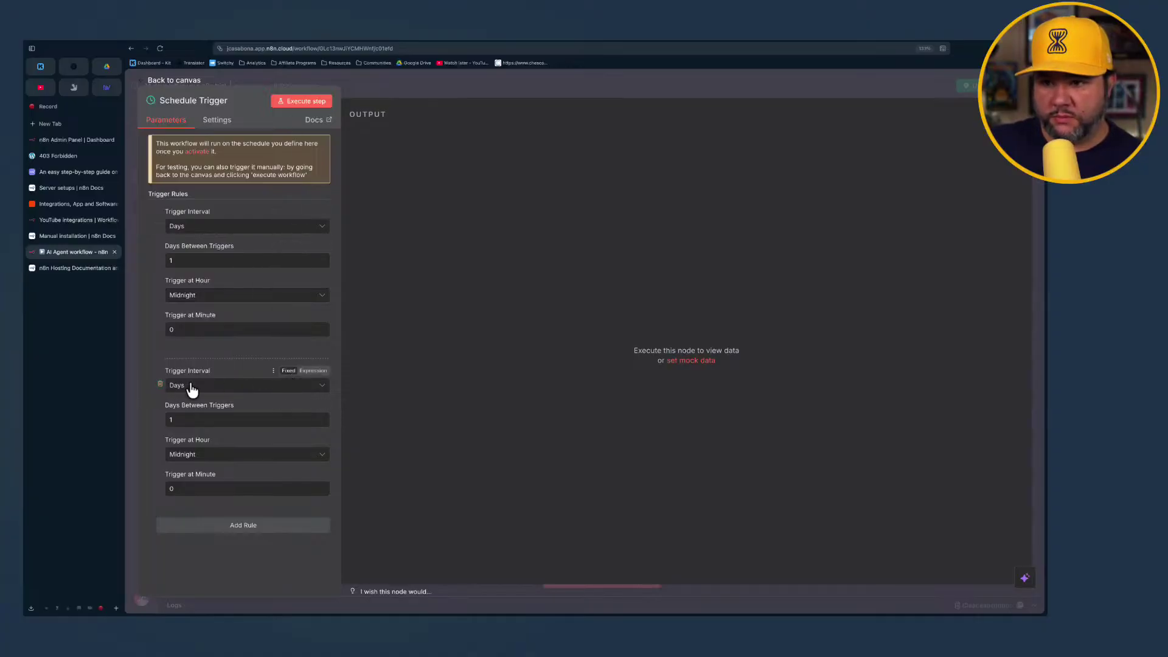
left_click(160, 387)
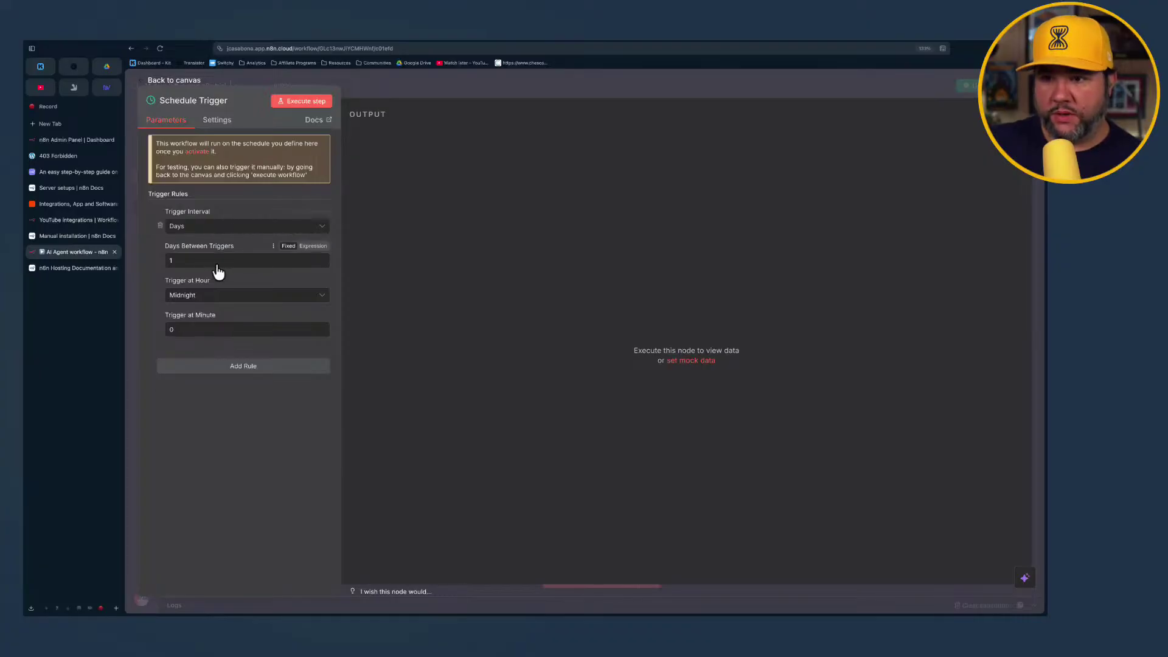
Test the Schedule Trigger step and connect the trigger to the AI Summary Agent's input
left_click(301, 104)
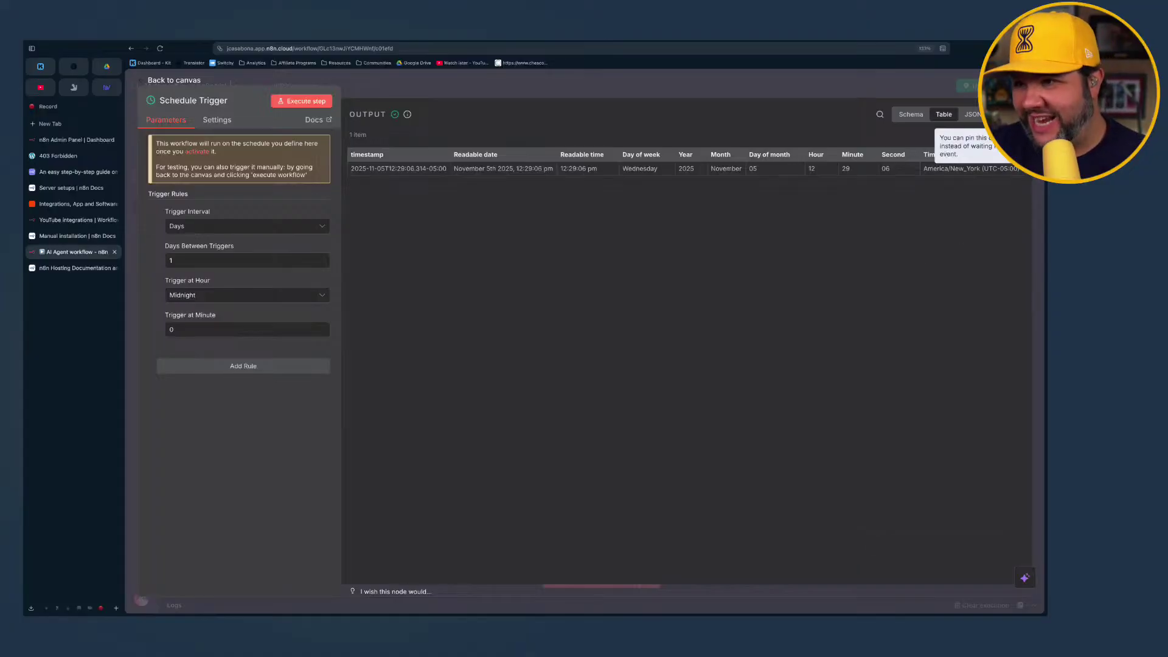
left_click(216, 121)
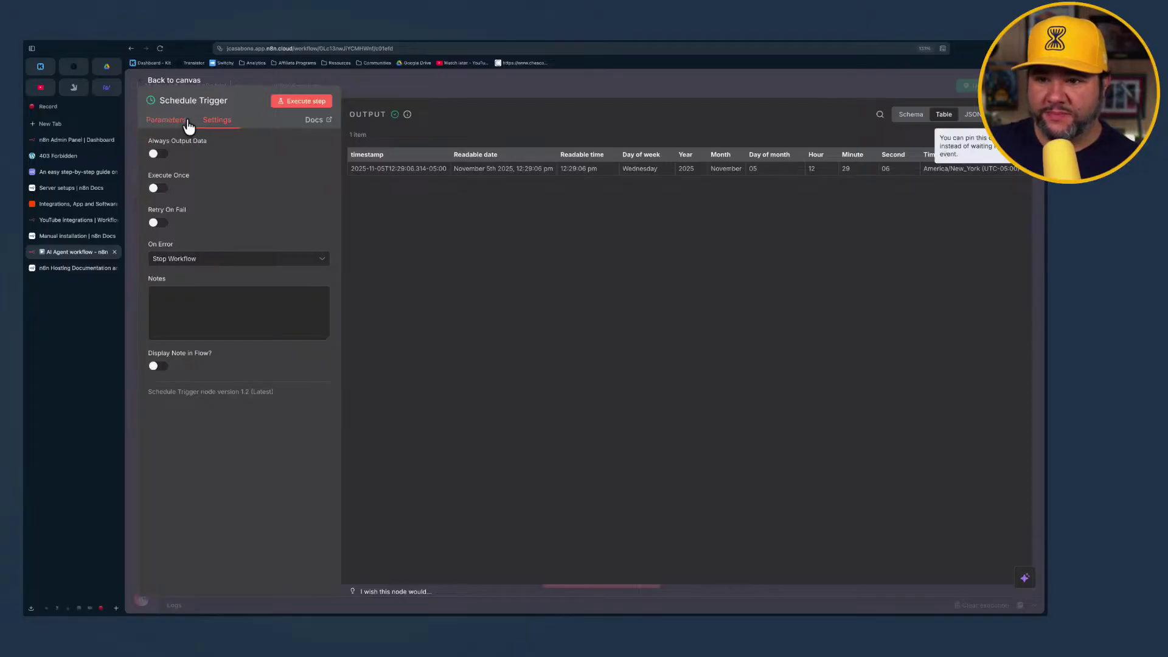
left_click(201, 80)
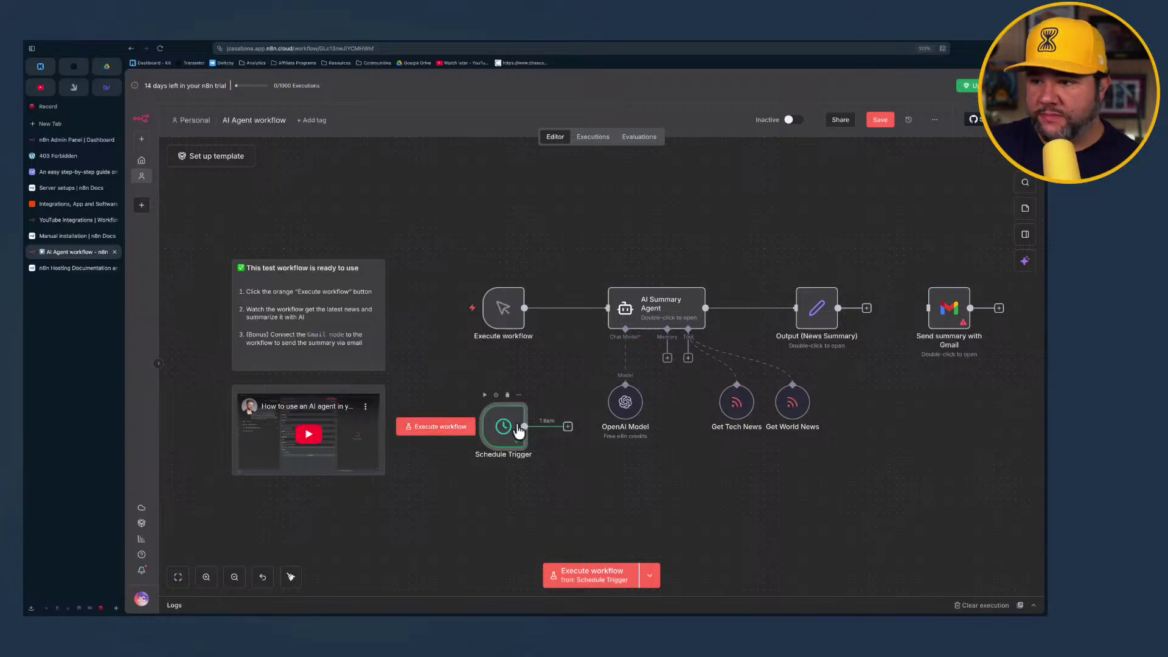
left_click_drag(568, 430, 590, 318)
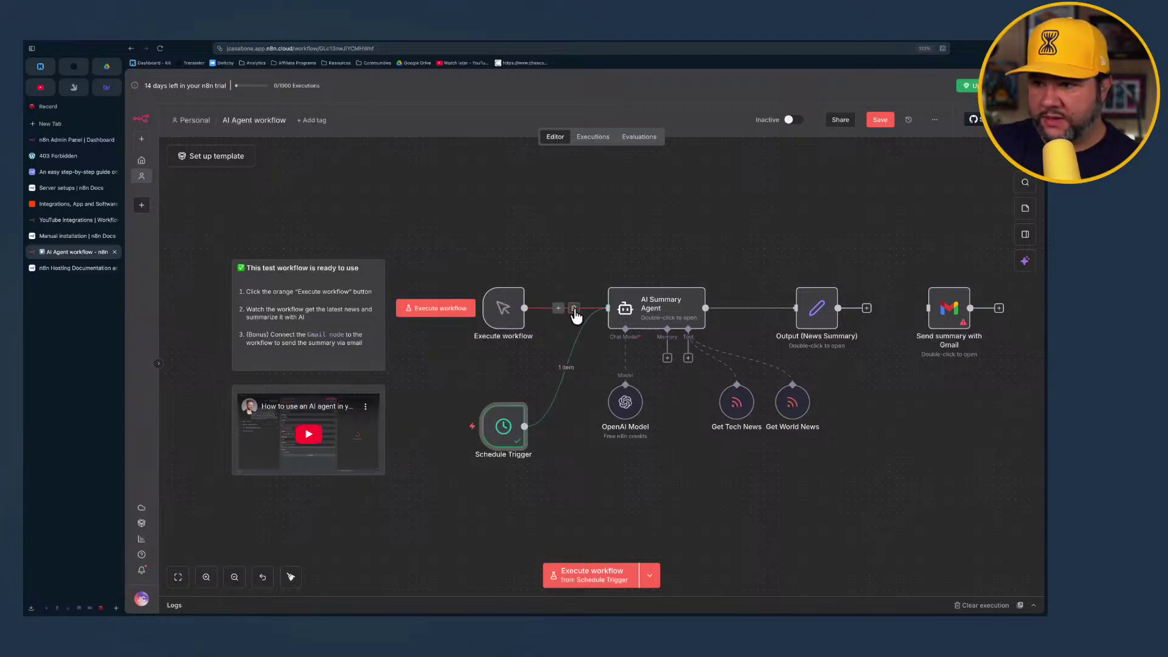
Try removing the connection from the Execute workflow trigger to the AI Summary Agent, and reconnect the two nodes
left_click(574, 308)
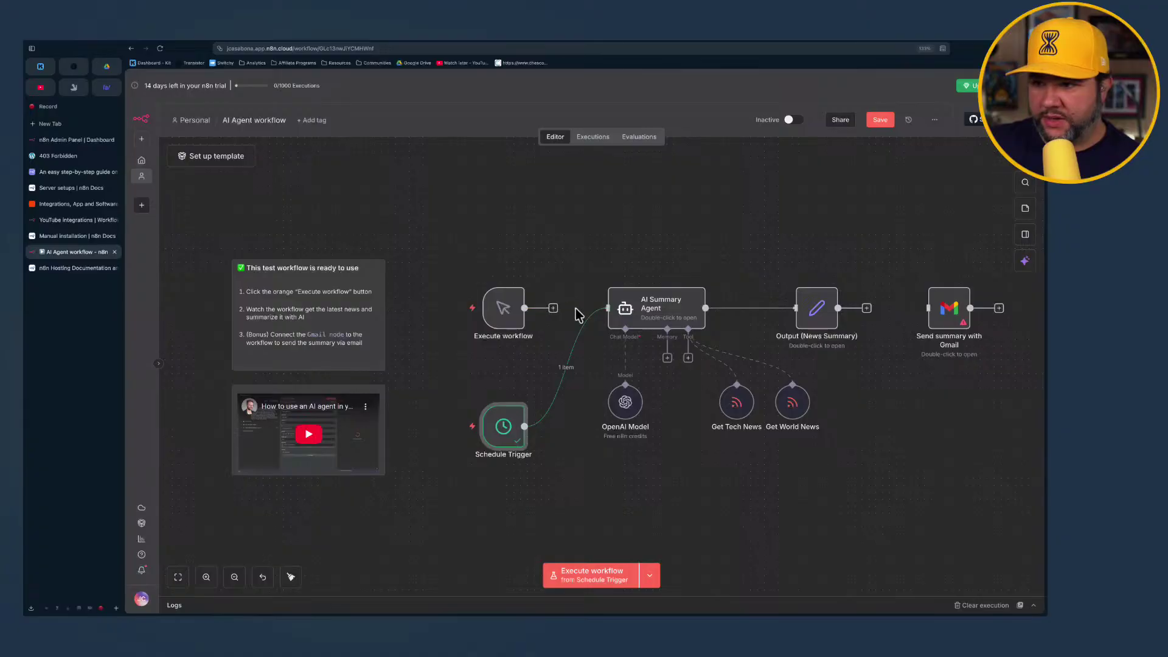
right_click(510, 314)
left_click(510, 288)
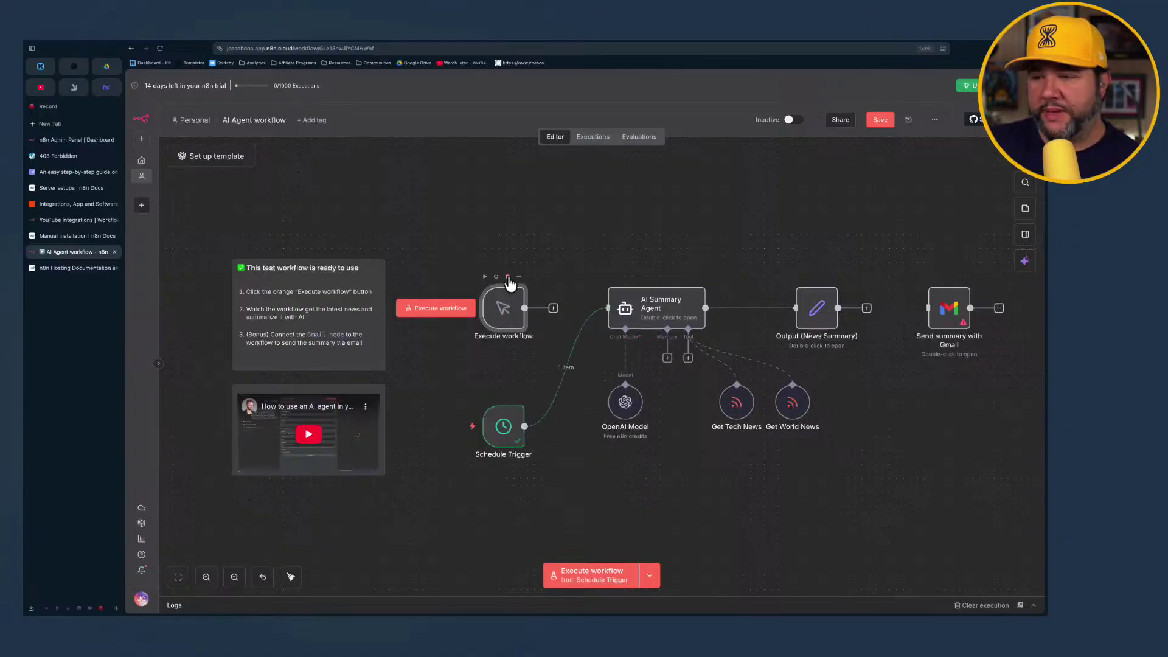
left_click_drag(509, 315, 609, 308)
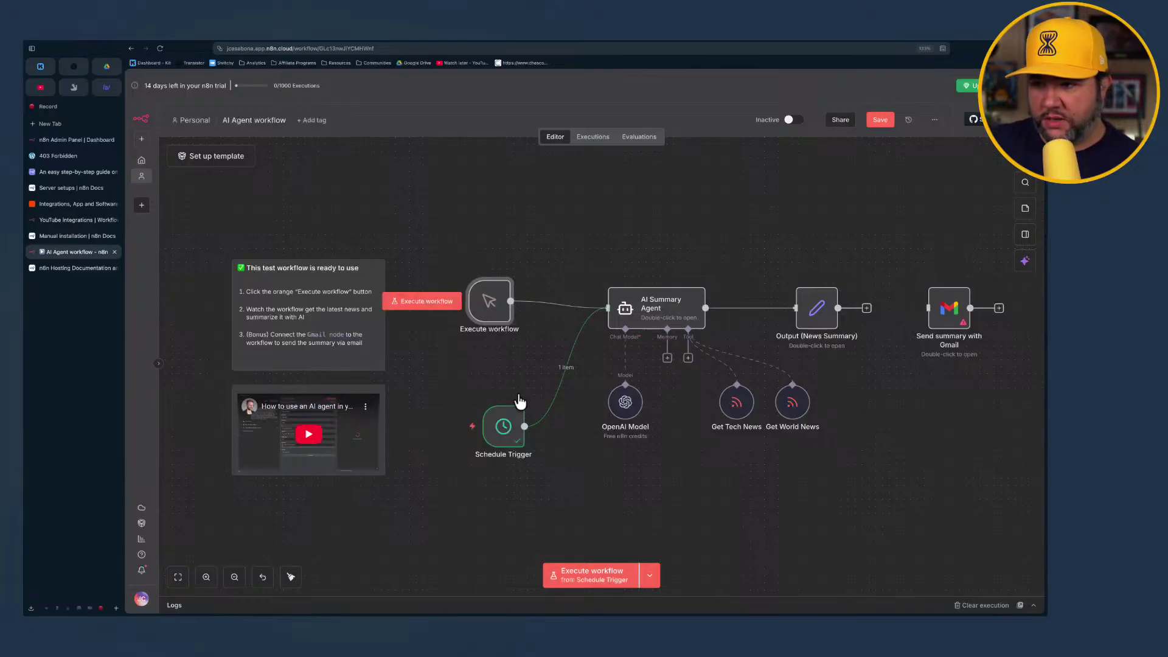
Attach a Simple Memory node to the AI Summary Agent, keeping its default parameters and settings, and return to the canvas
mouse_move(541, 412)
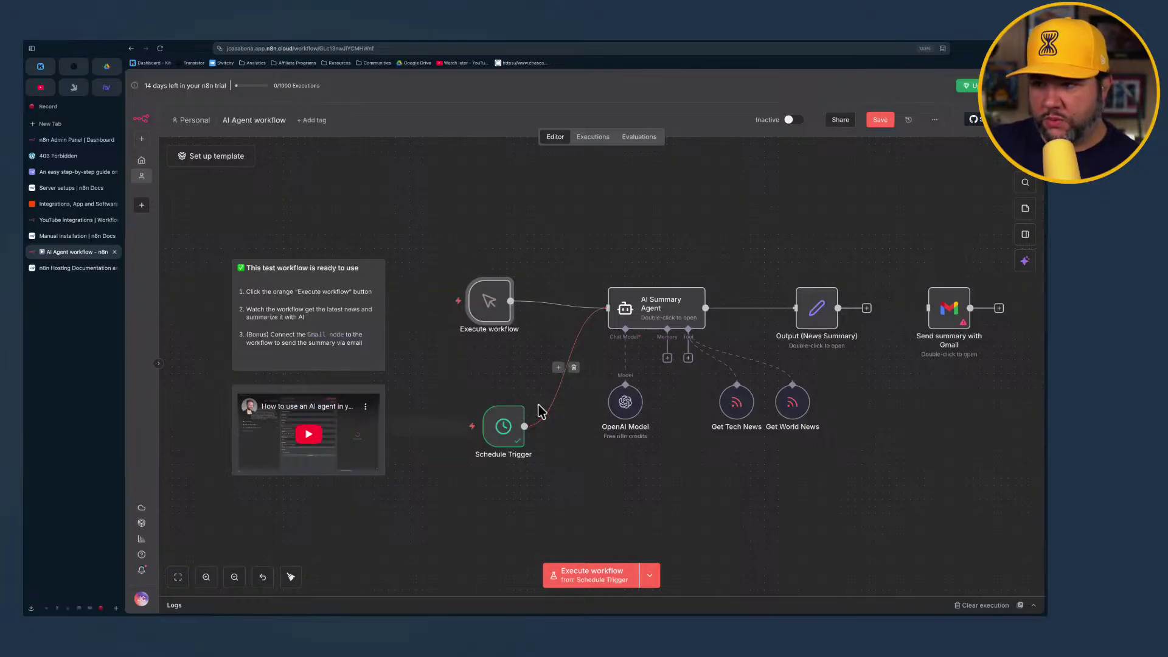
scroll(541, 412, "right", 3)
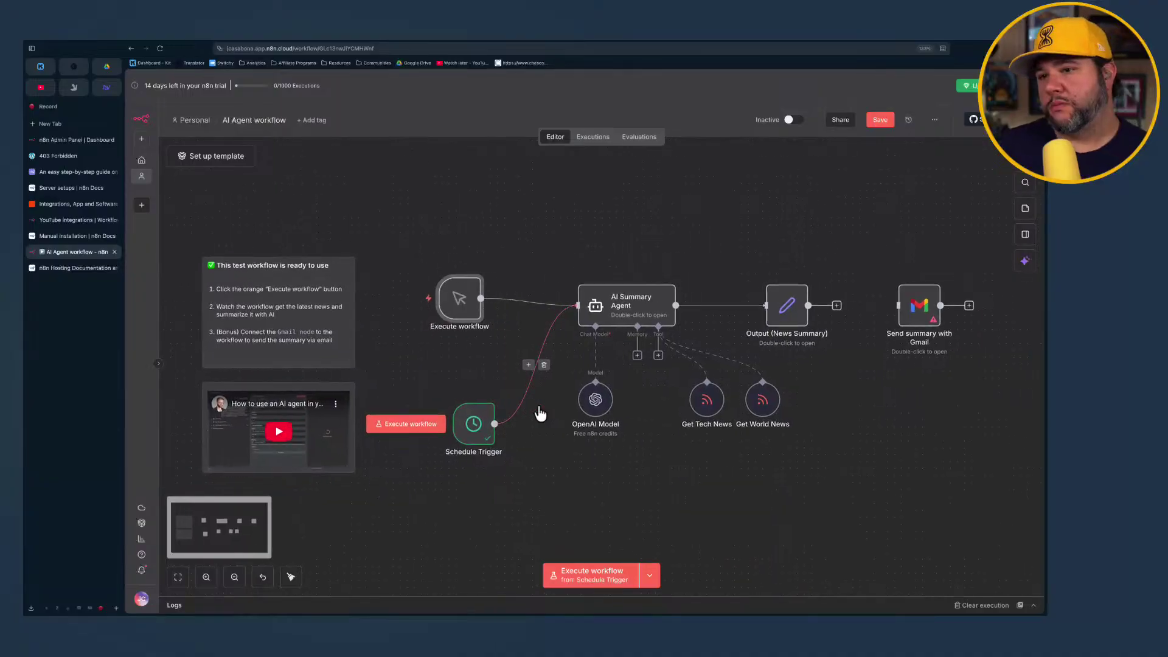
scroll(540, 413, "right", 5)
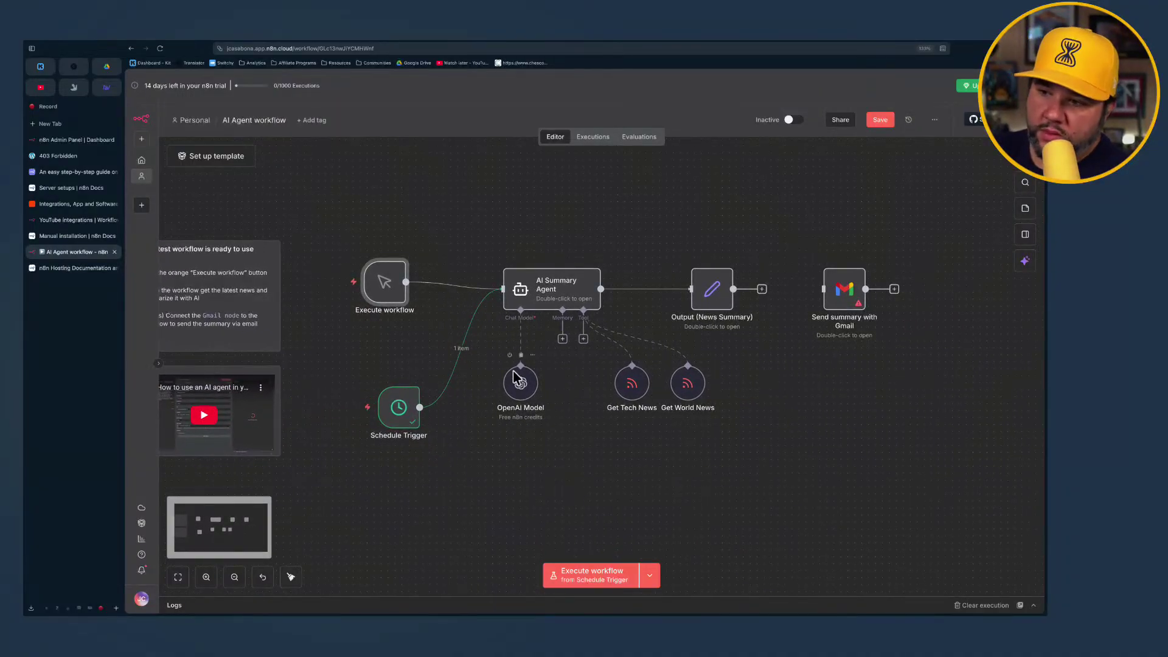
left_click(563, 340)
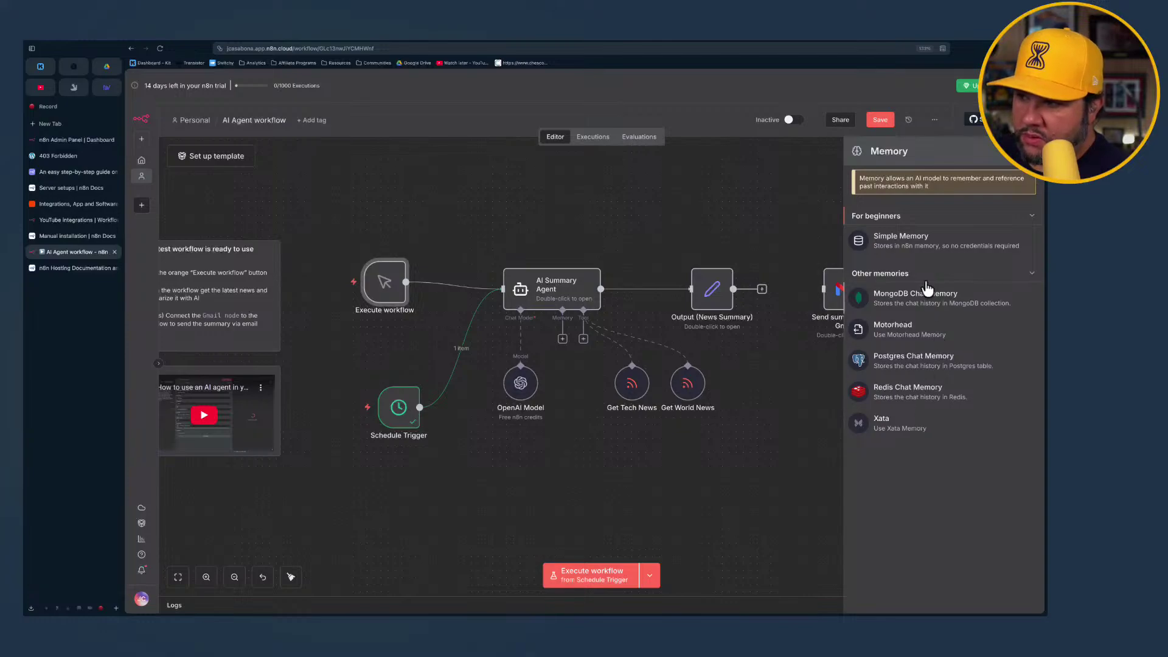
left_click(919, 249)
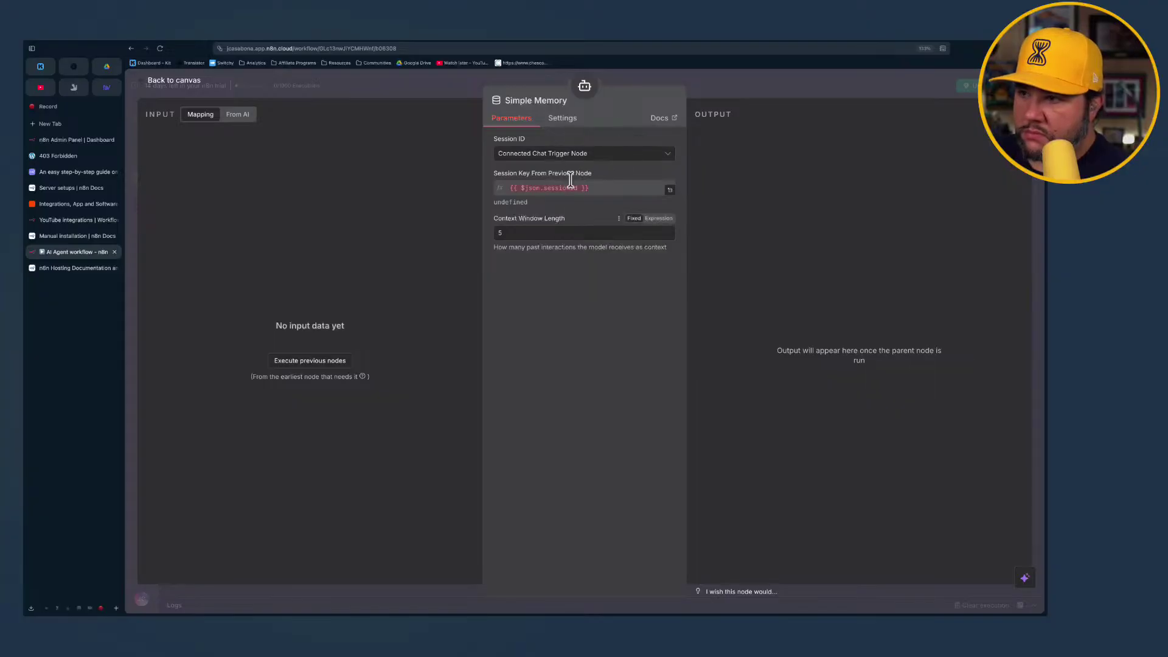
left_click(564, 121)
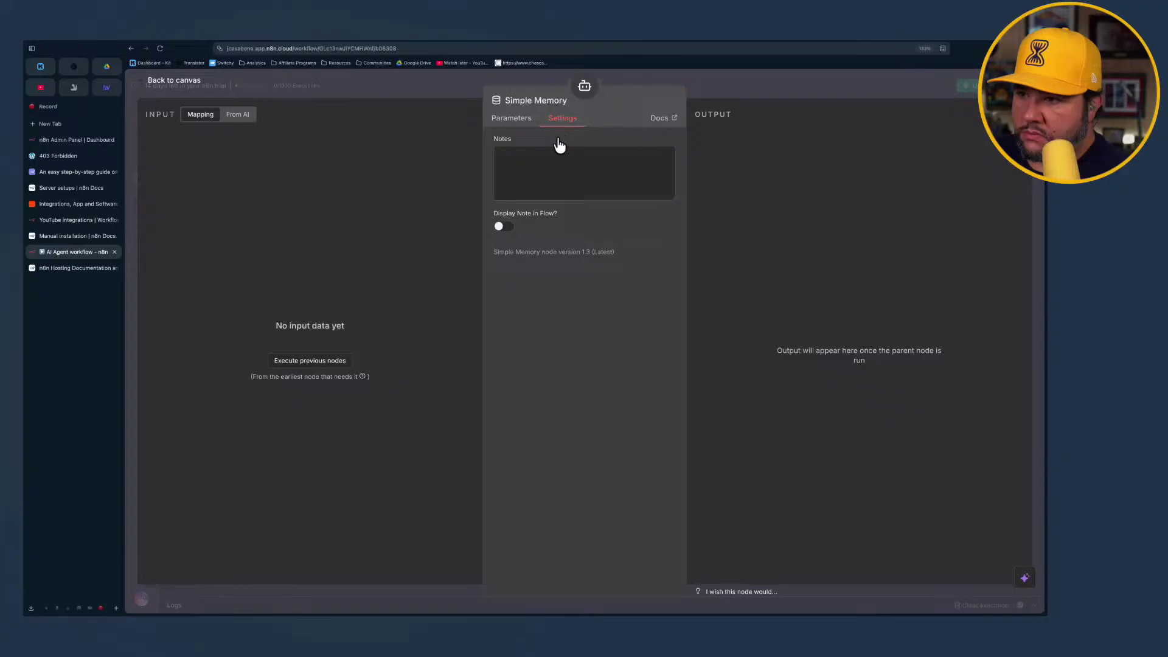
left_click(521, 121)
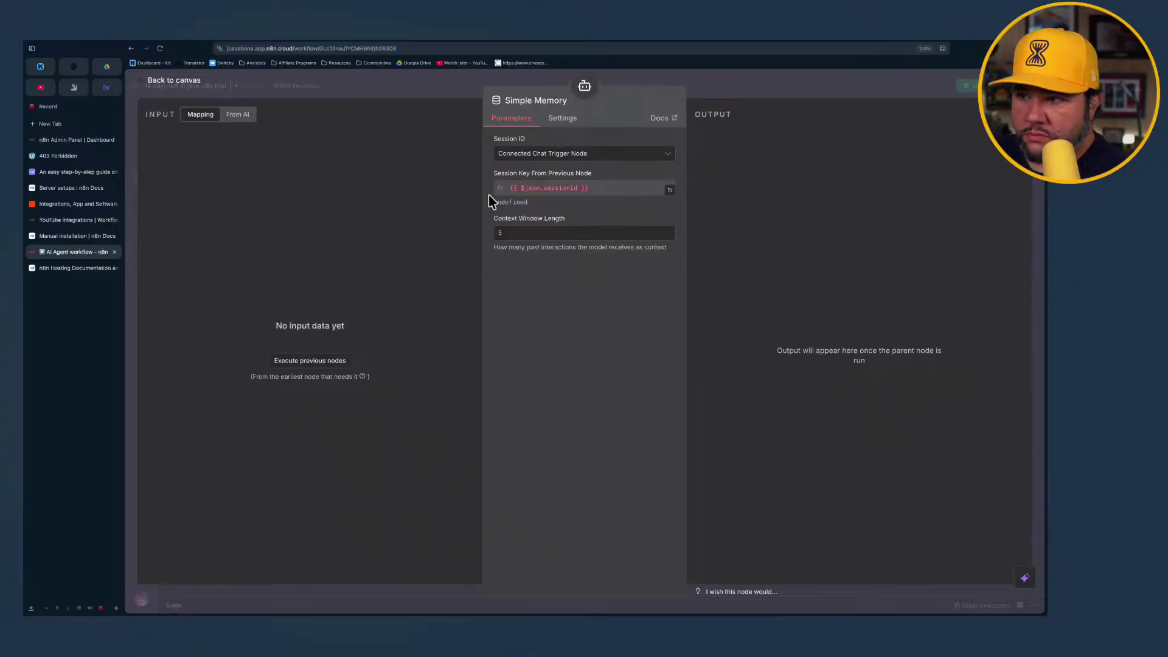
left_click(616, 192)
left_click(578, 286)
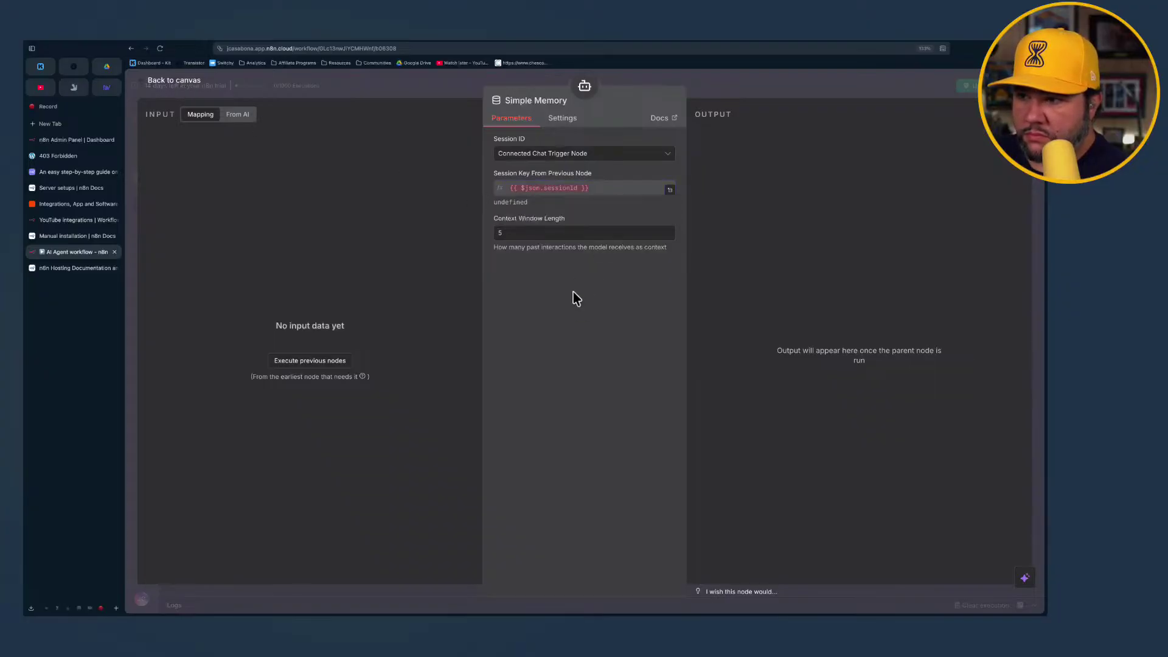
left_click(185, 86)
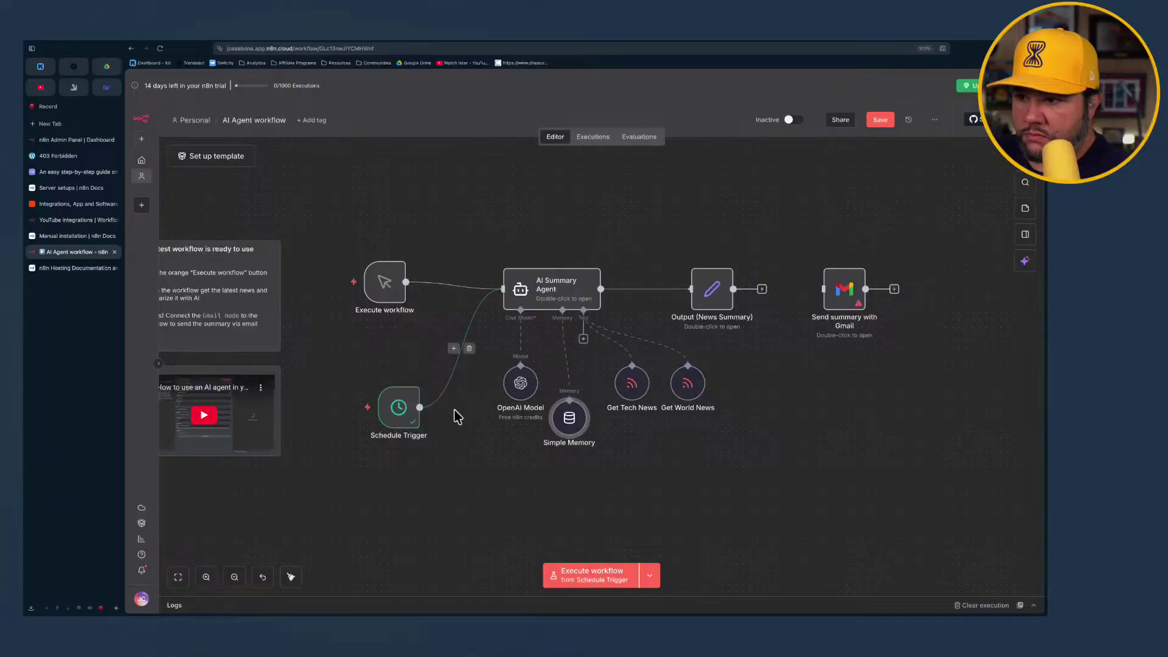
Space out the OpenAI Model and Simple Memory nodes beneath the AI Summary Agent so they no longer crowd each other
left_click_drag(579, 420, 481, 440)
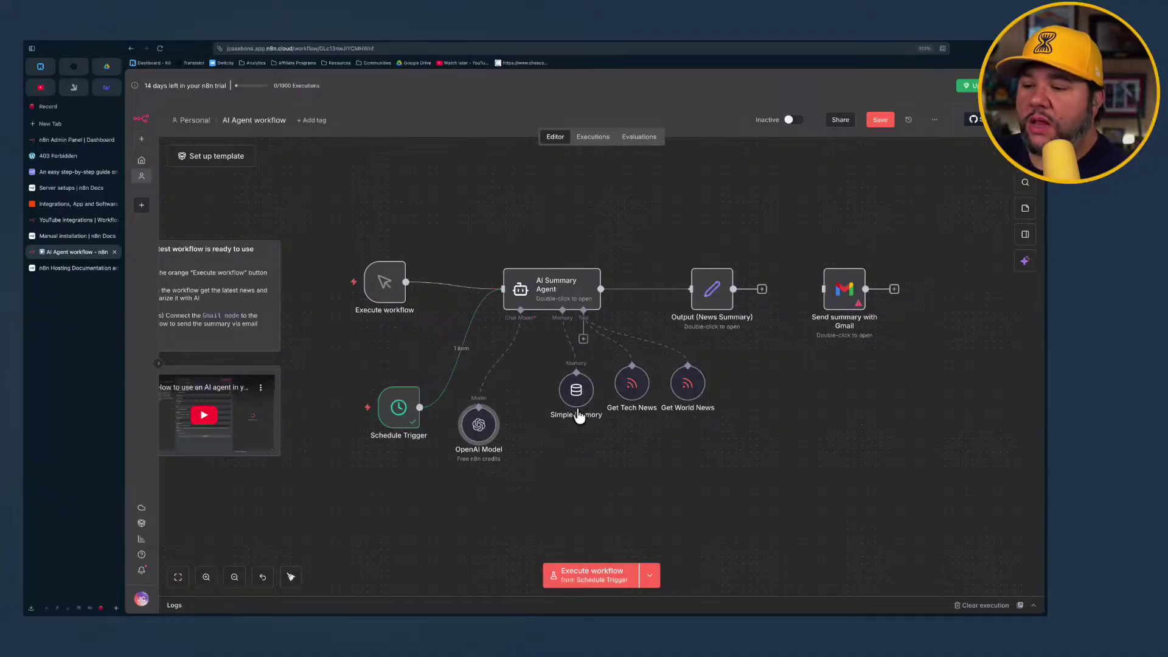
left_click_drag(583, 412, 575, 452)
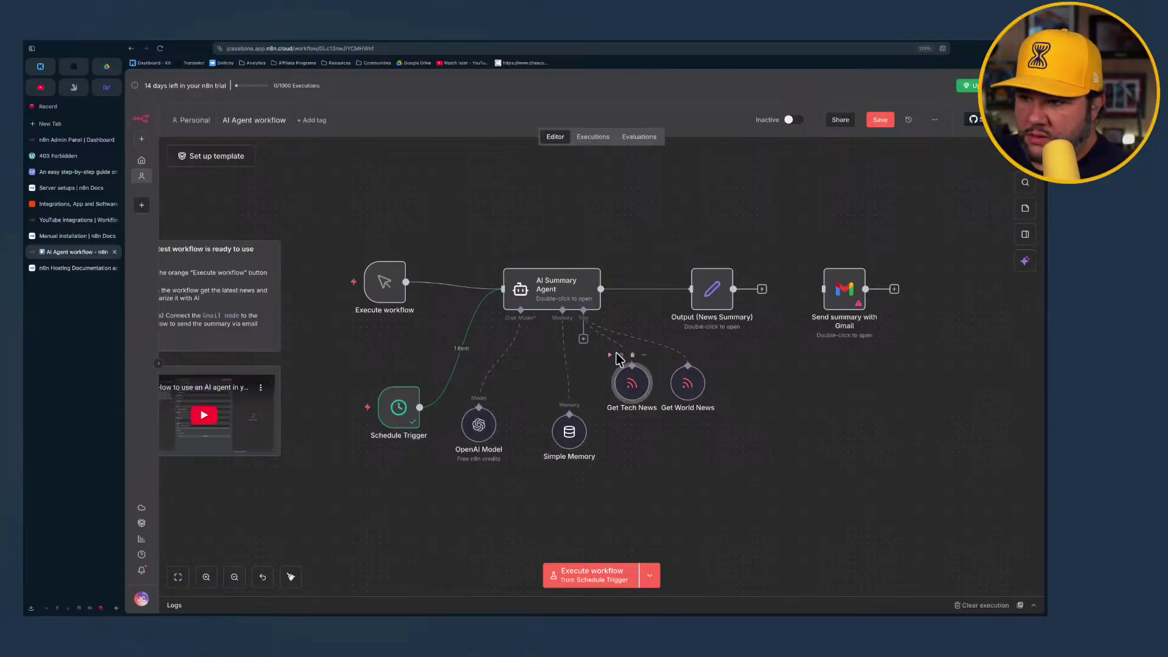
Open the Get Tech News node to view its RSS feed parameters
right_click(642, 364)
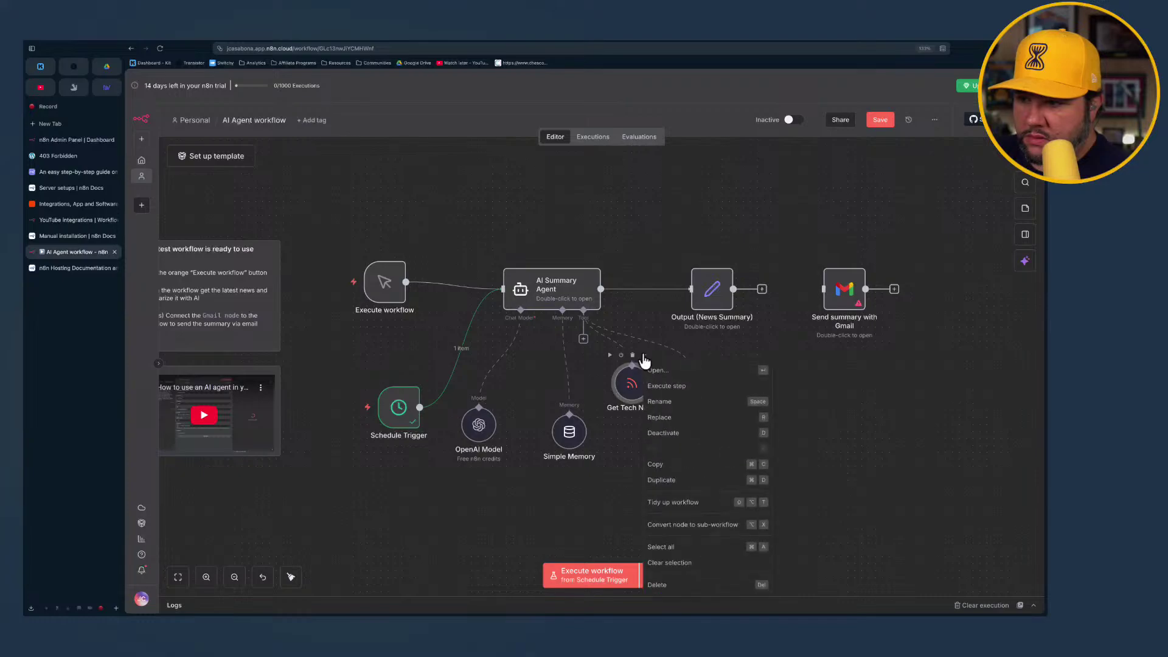
left_click(656, 372)
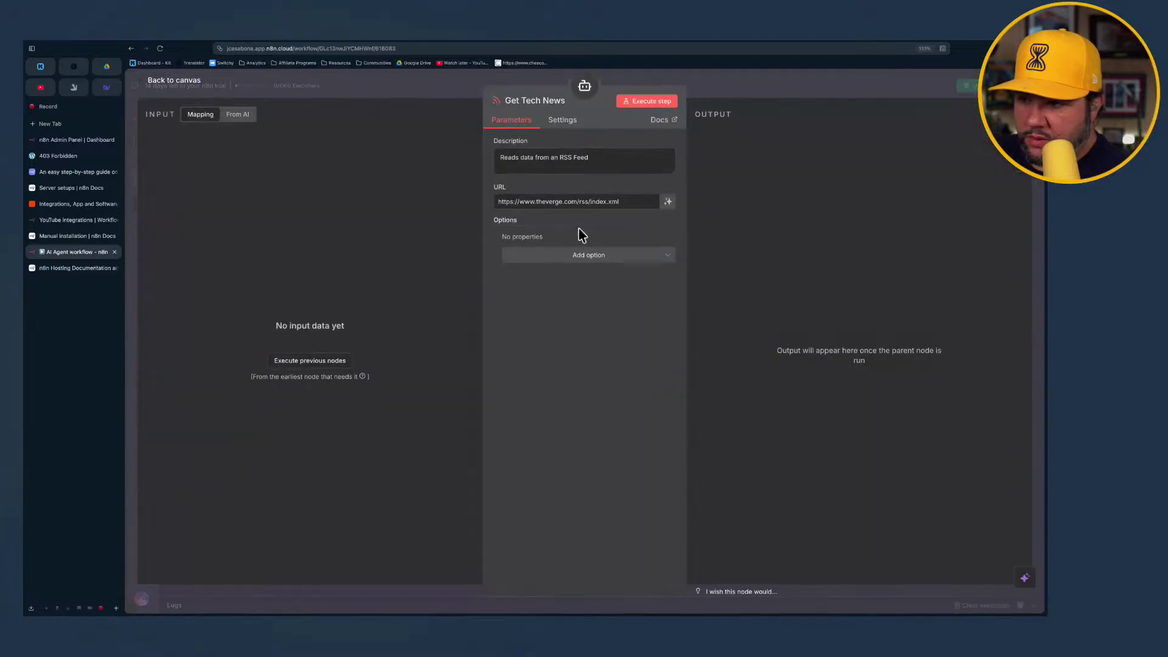
triple_click(583, 201)
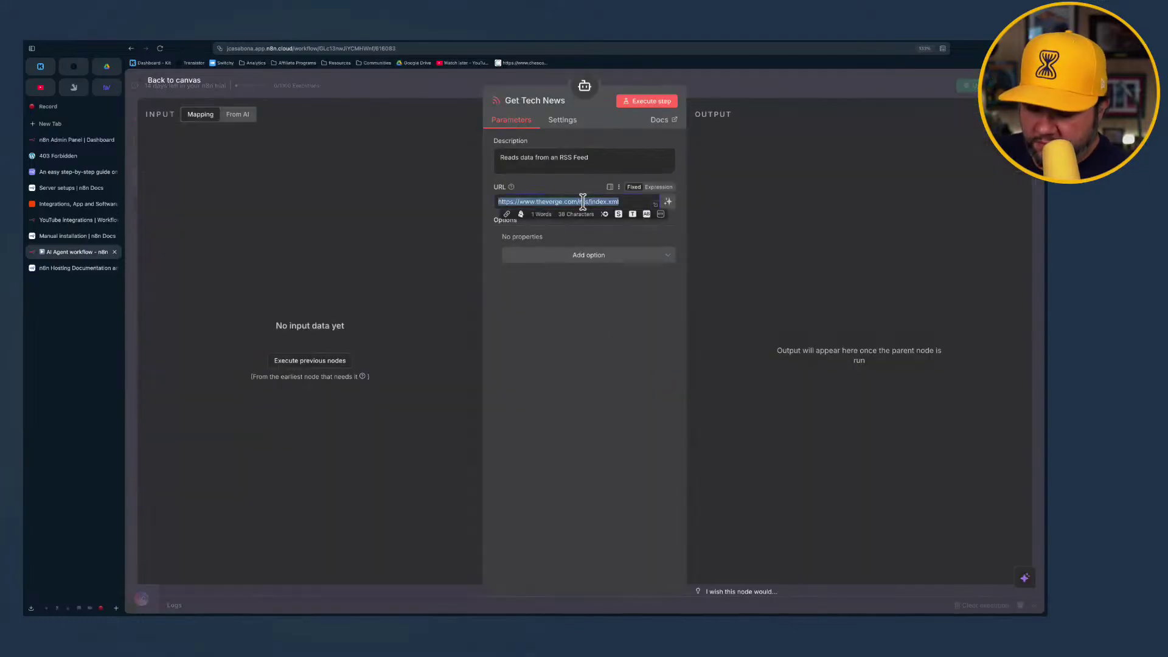
key("BackSpace")
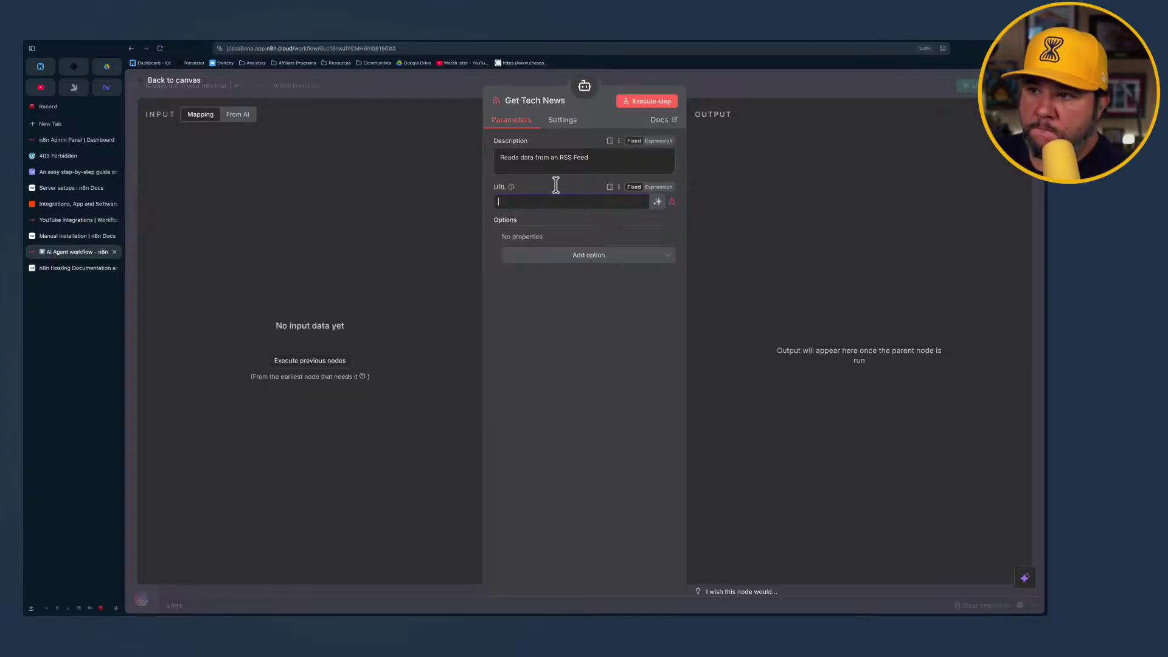
type("https://casabona.org/feed")
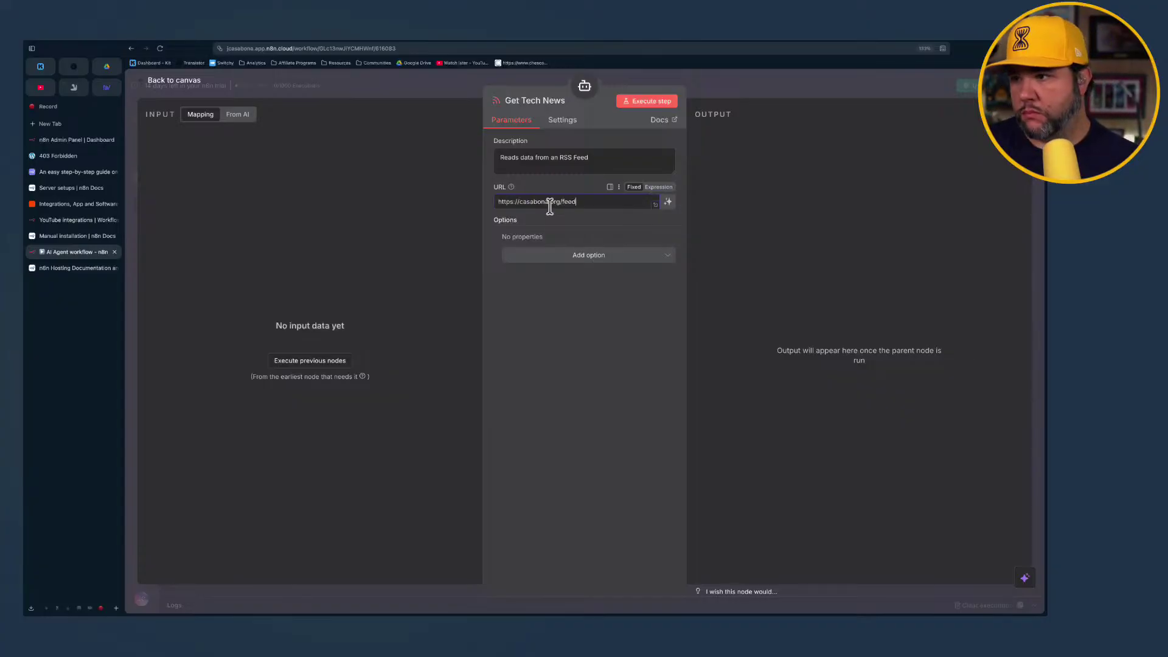
left_click(598, 258)
left_click(589, 354)
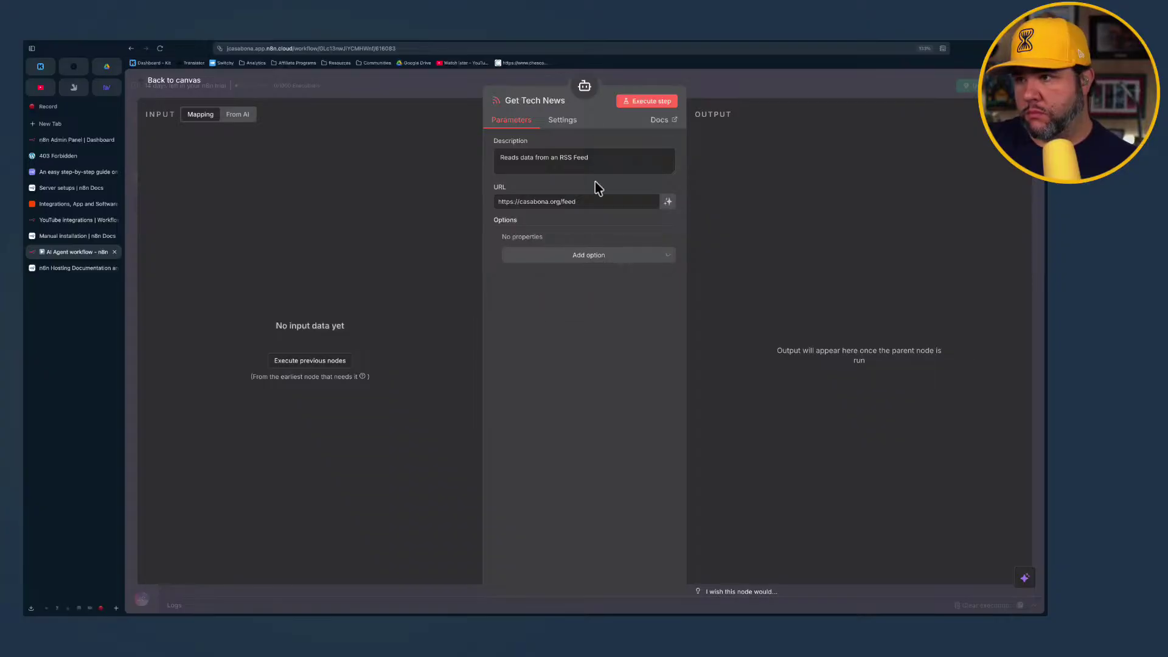
Rename the Get Tech News node to the pattern "Get …'s News" with the site owner's first name, and return to the canvas
left_click(551, 100)
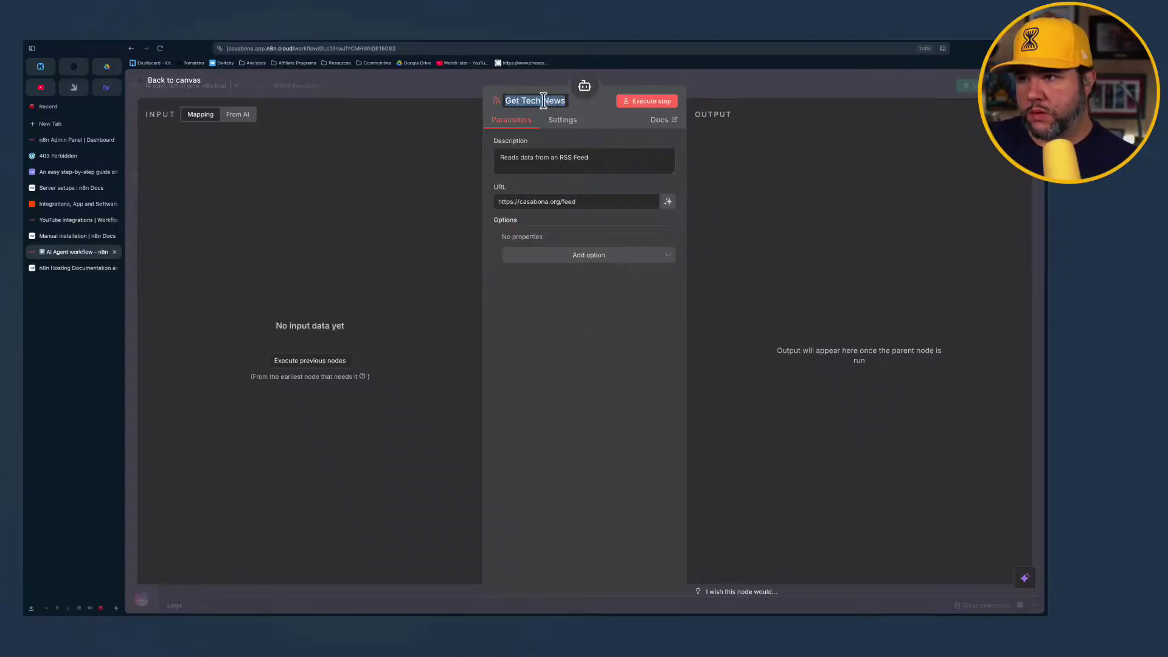
left_click_drag(565, 101, 543, 100)
key("super+a")
type("Get Joe")
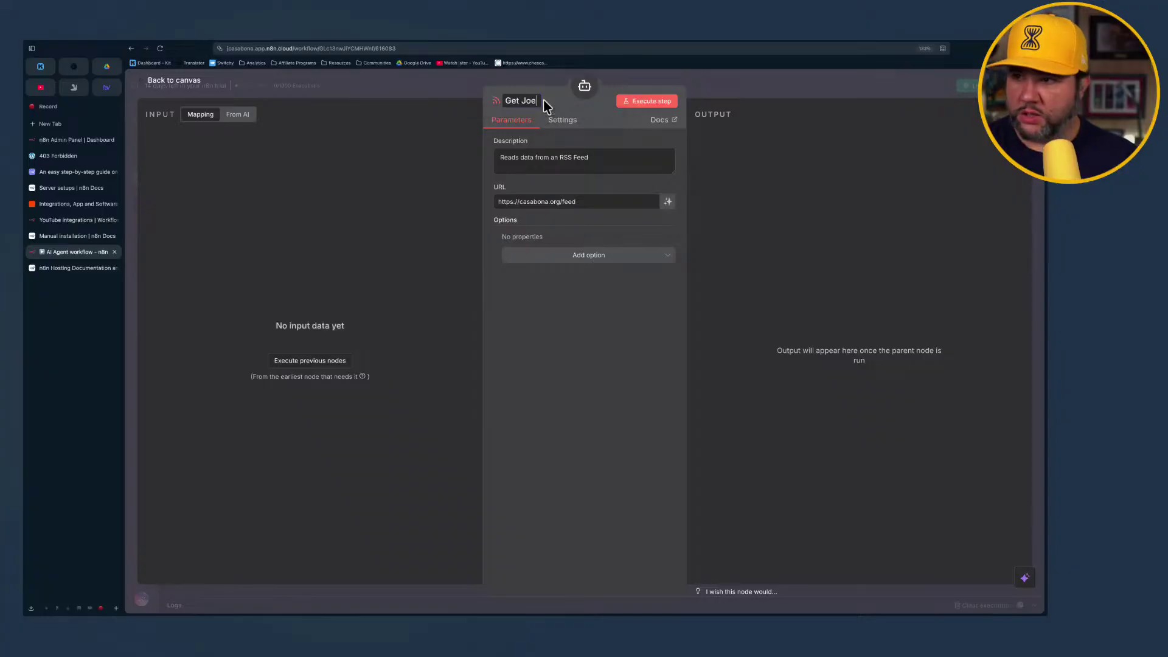
type("'s News")
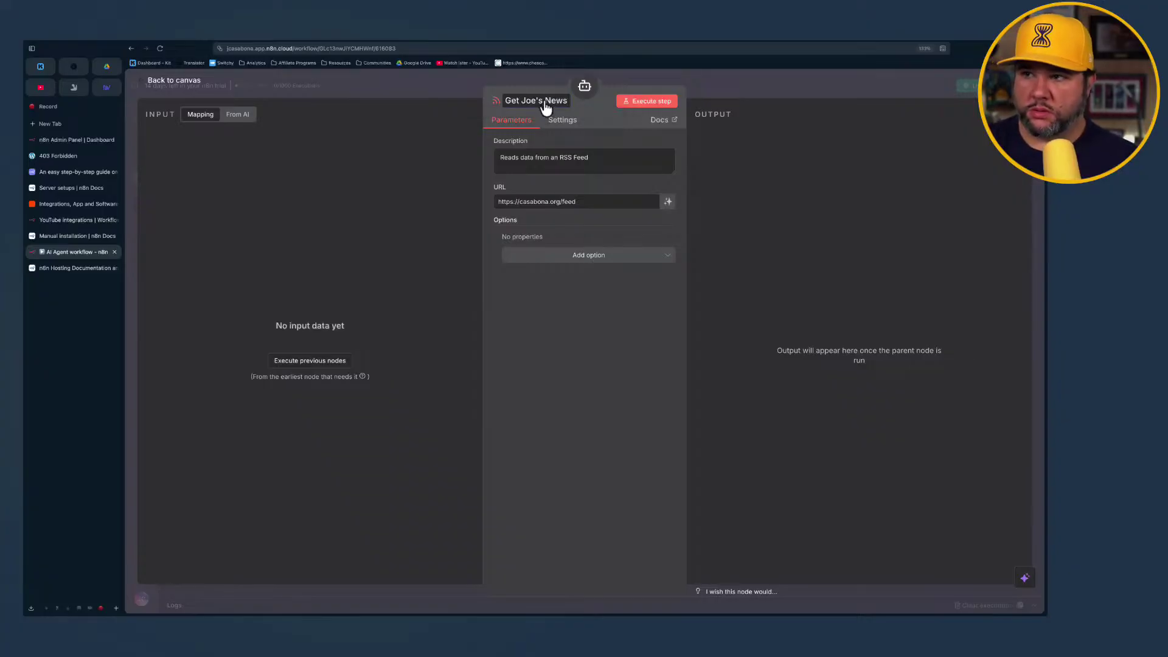
key("Return")
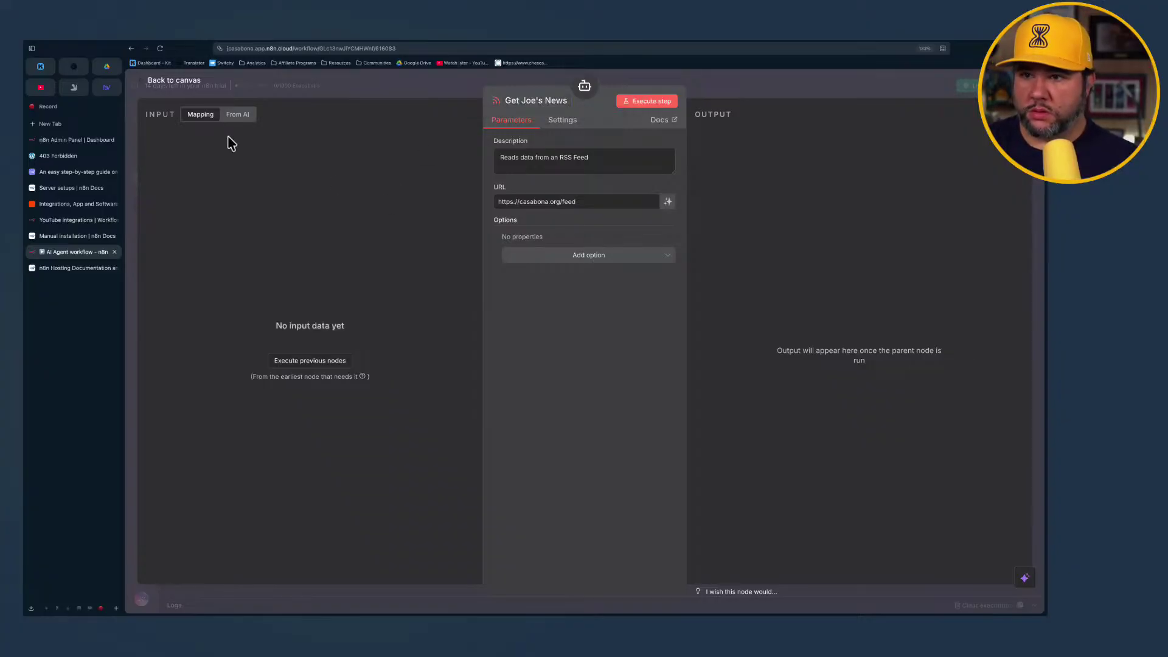
left_click(160, 85)
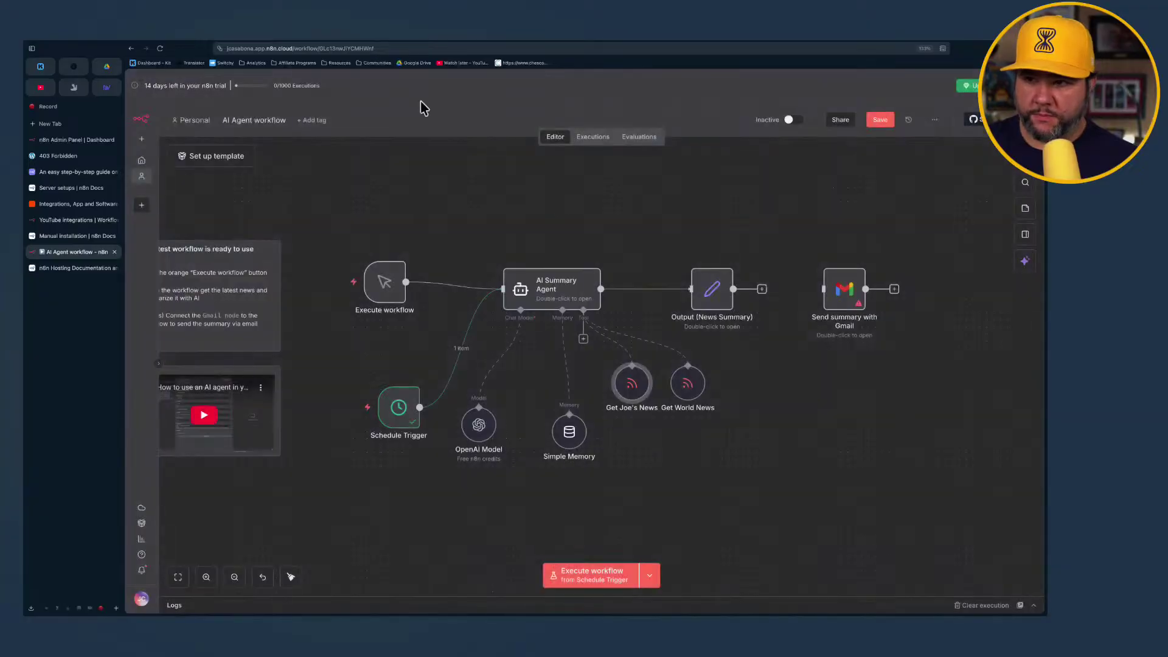
Delete the Get World News node from the AI Summary Agent's tools
left_click(688, 381)
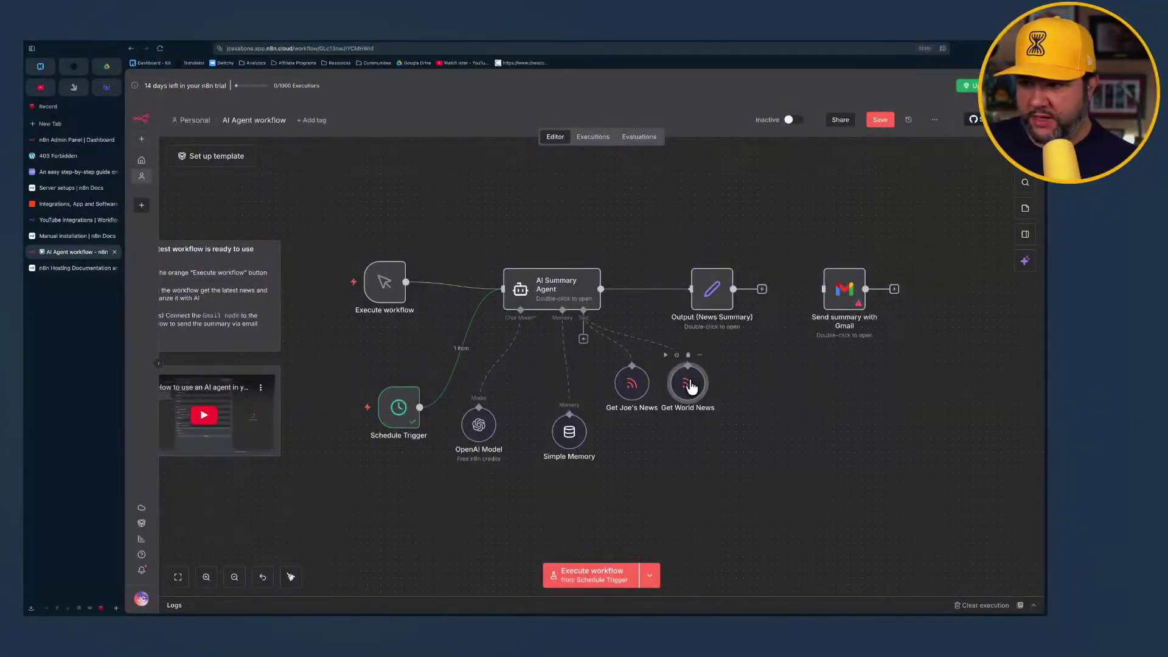
left_click(700, 355)
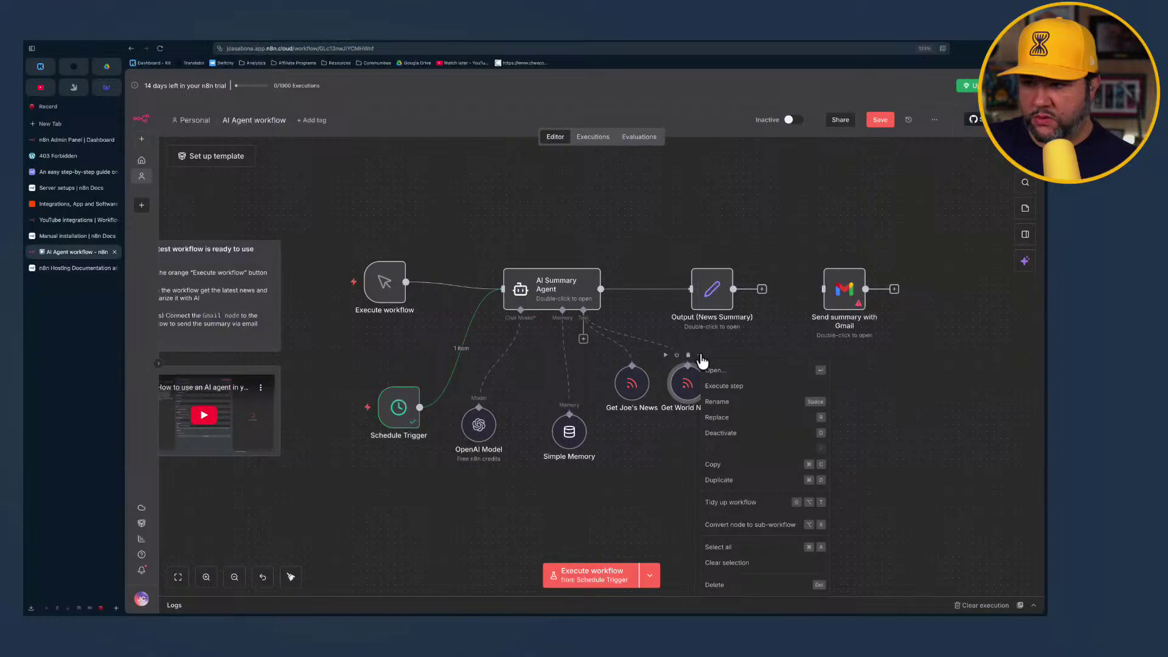
left_click(686, 392)
right_click(686, 395)
left_click(681, 374)
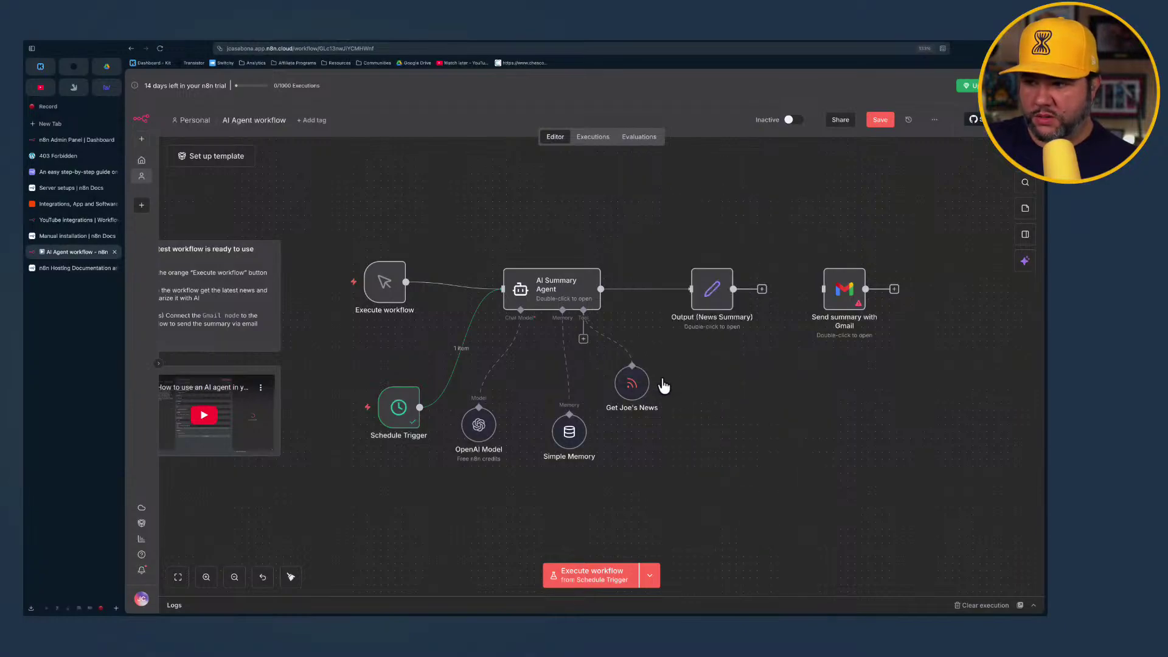
Move the remaining RSS node closer to Simple Memory and open the list of tools to add to the AI Summary Agent
left_click_drag(625, 396, 612, 416)
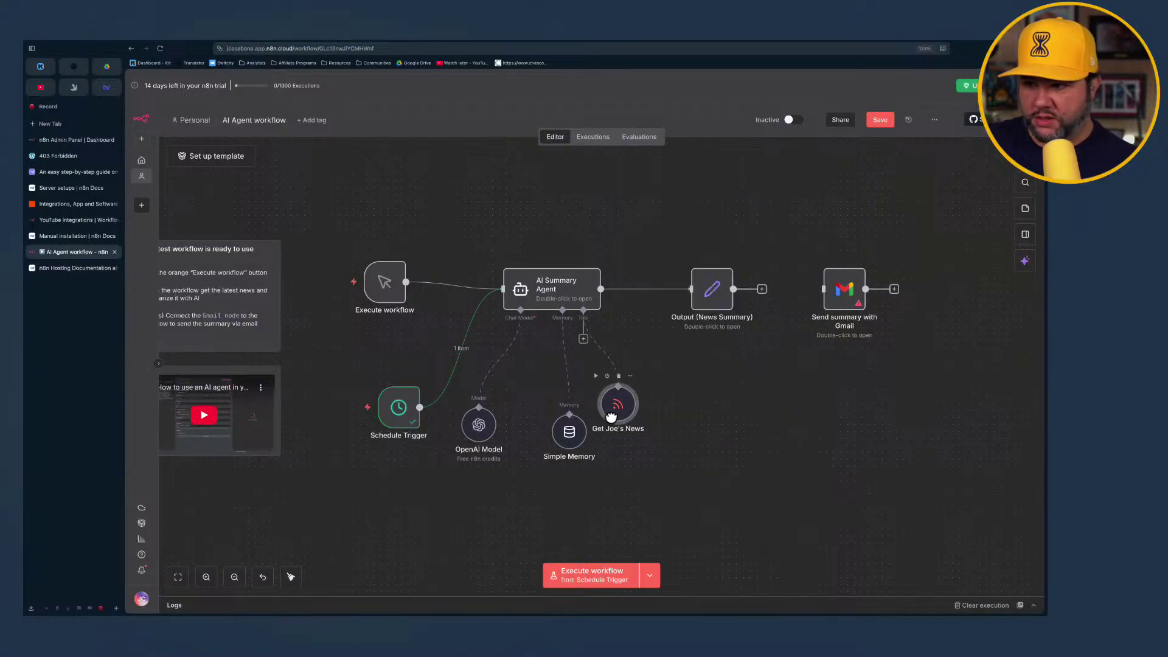
left_click(583, 339)
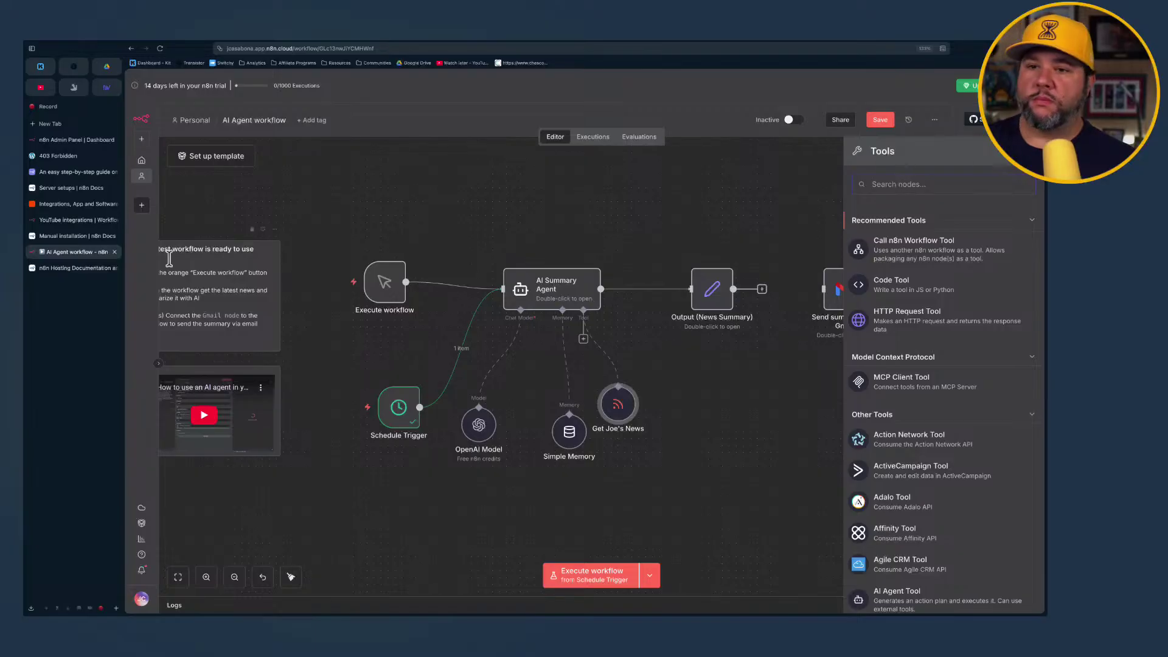
Open podchaser.com in a new browser tab and search it for the site owner's full name
left_click(71, 124)
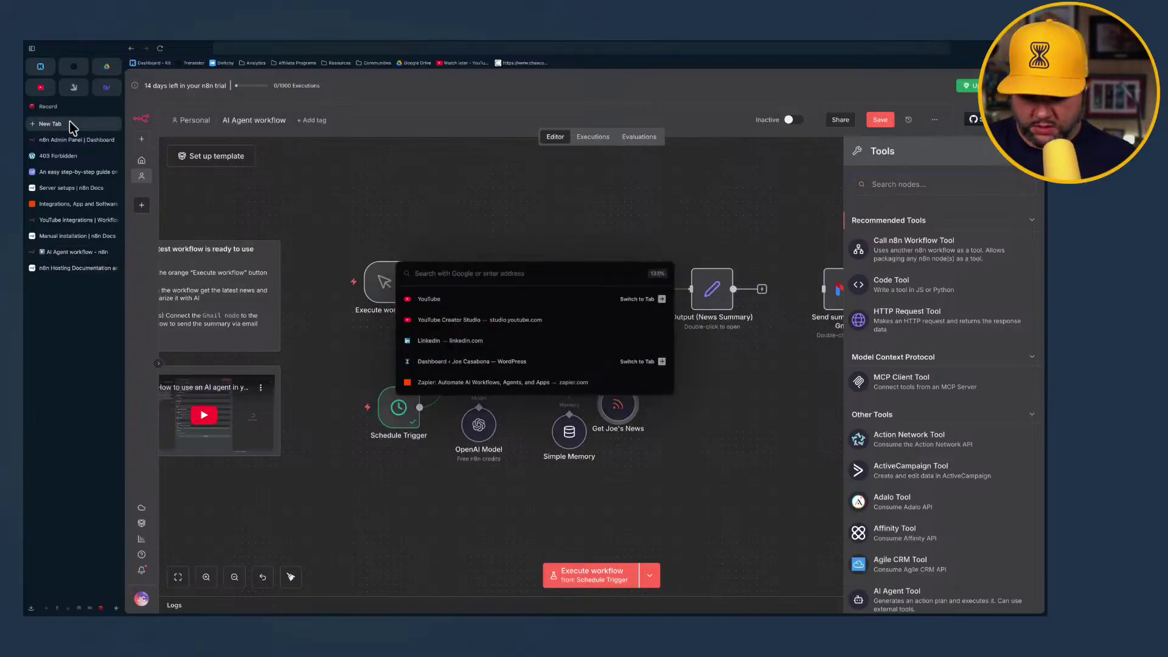
type("podchaser.com")
key("Return")
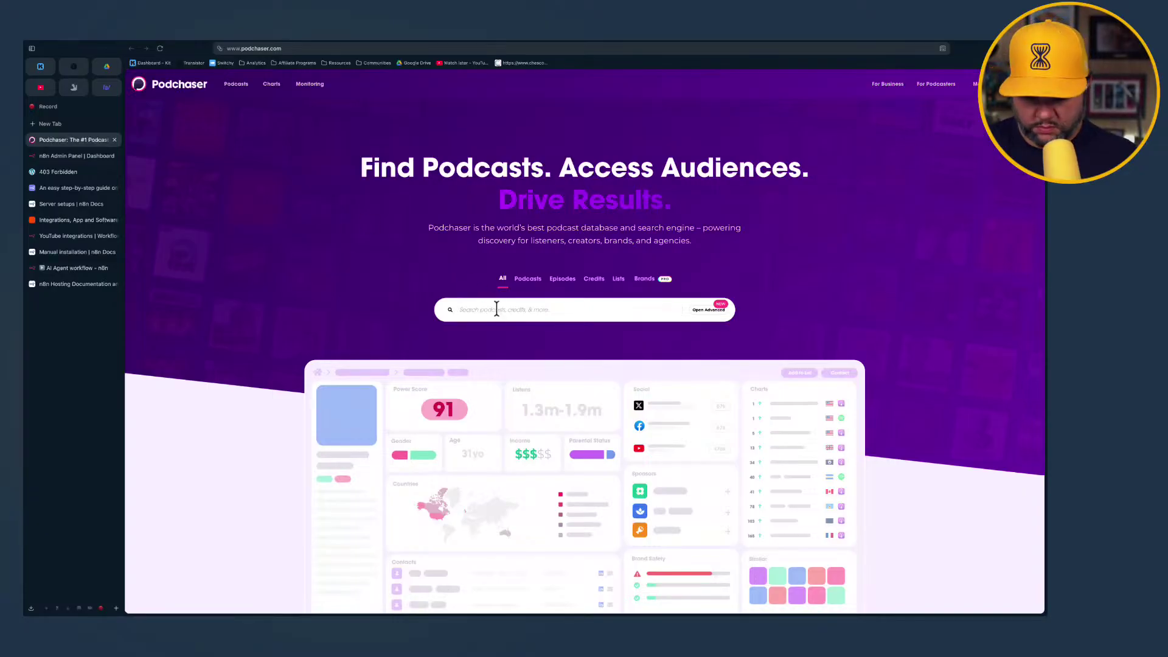
left_click(496, 310)
type("funa")
key("Return")
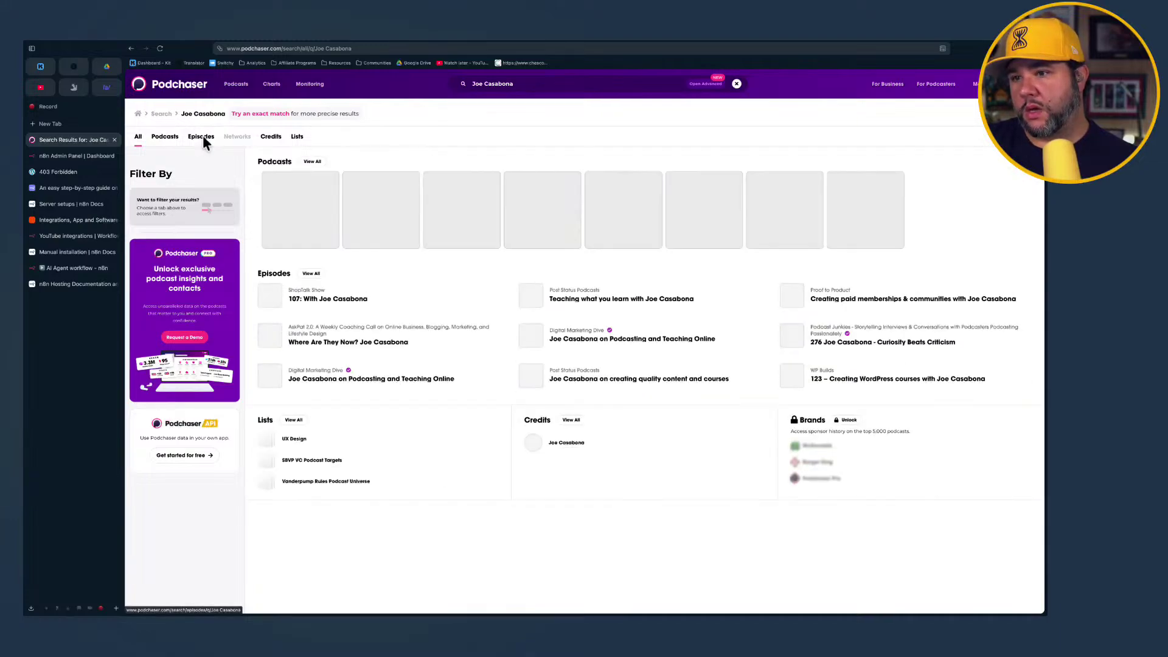
Limit the search results to episodes and sort them by New
left_click(203, 137)
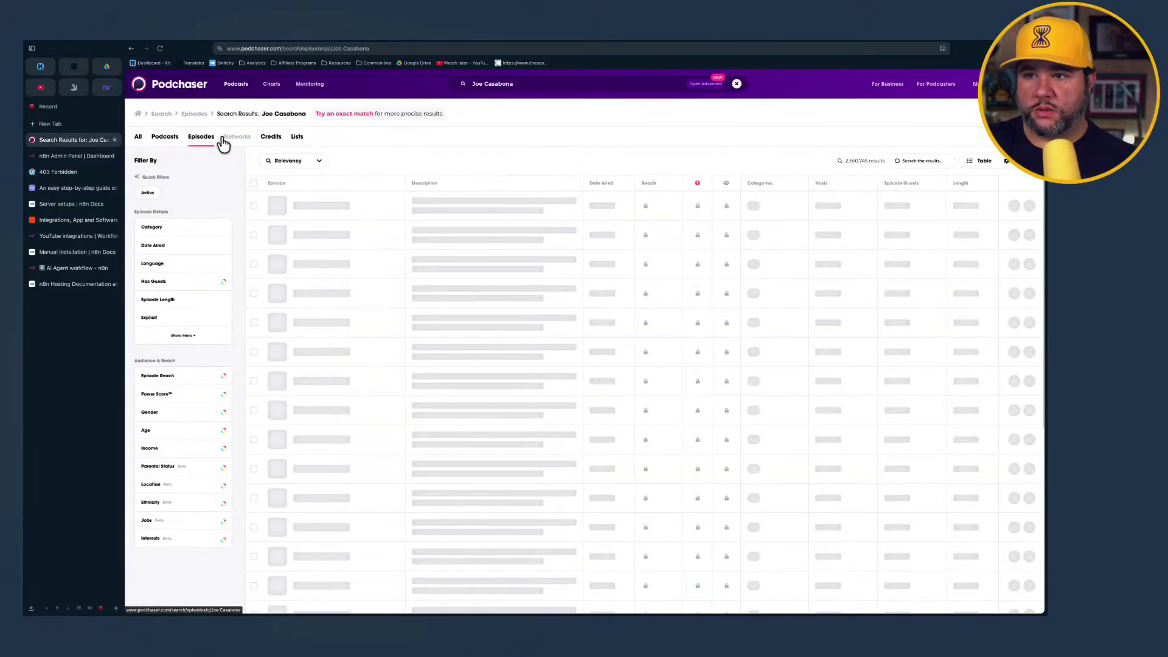
left_click(316, 162)
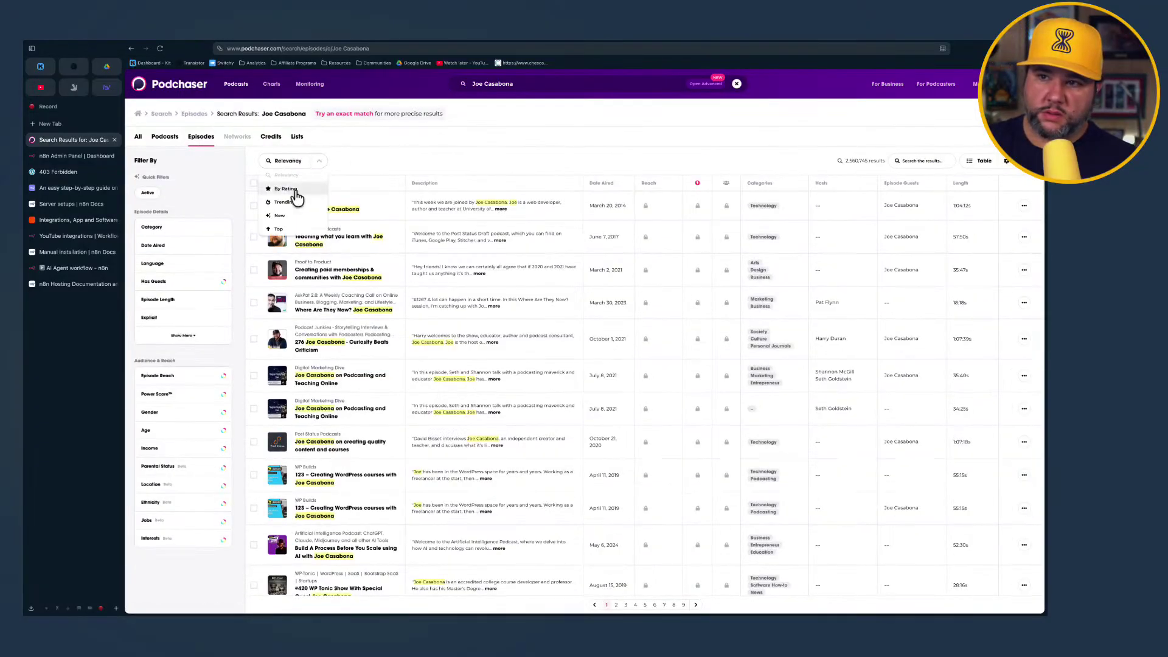
left_click(283, 215)
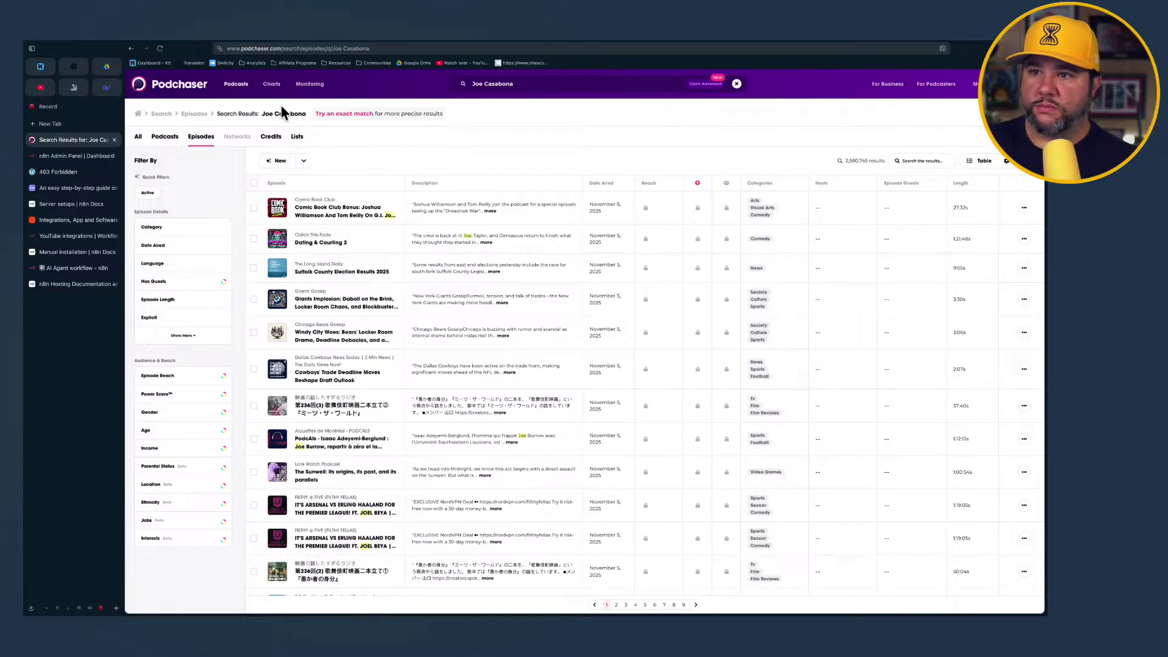
Repeat the search with the full name in quotation marks for an exact match, and show only the episode results
left_click(471, 85)
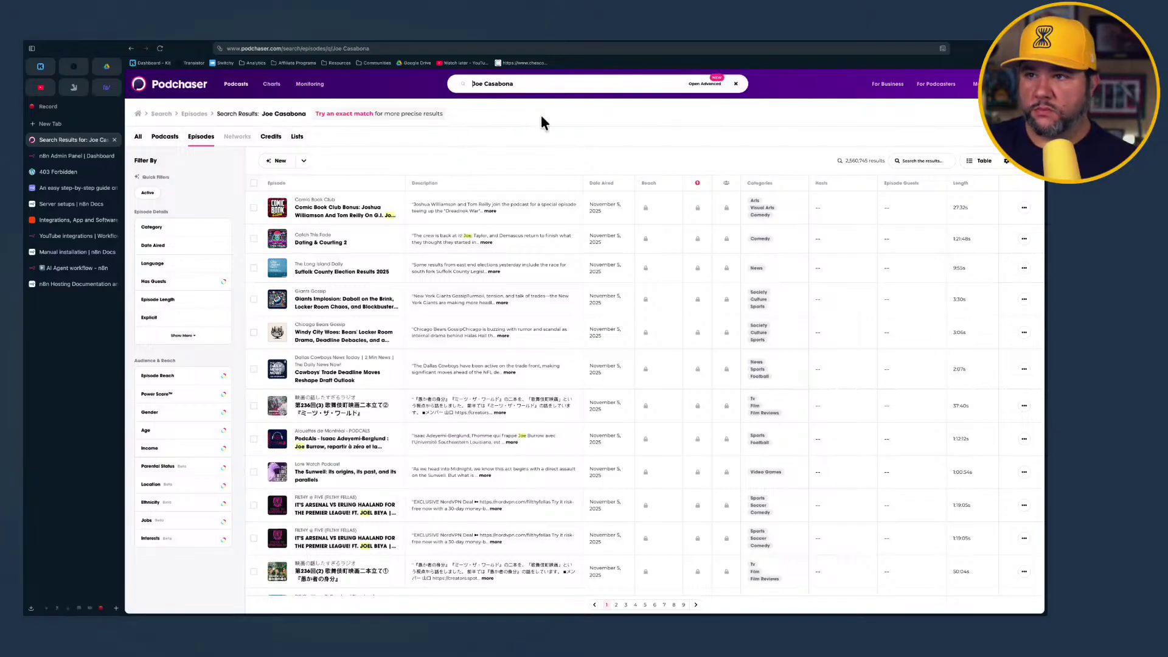
type("\"")
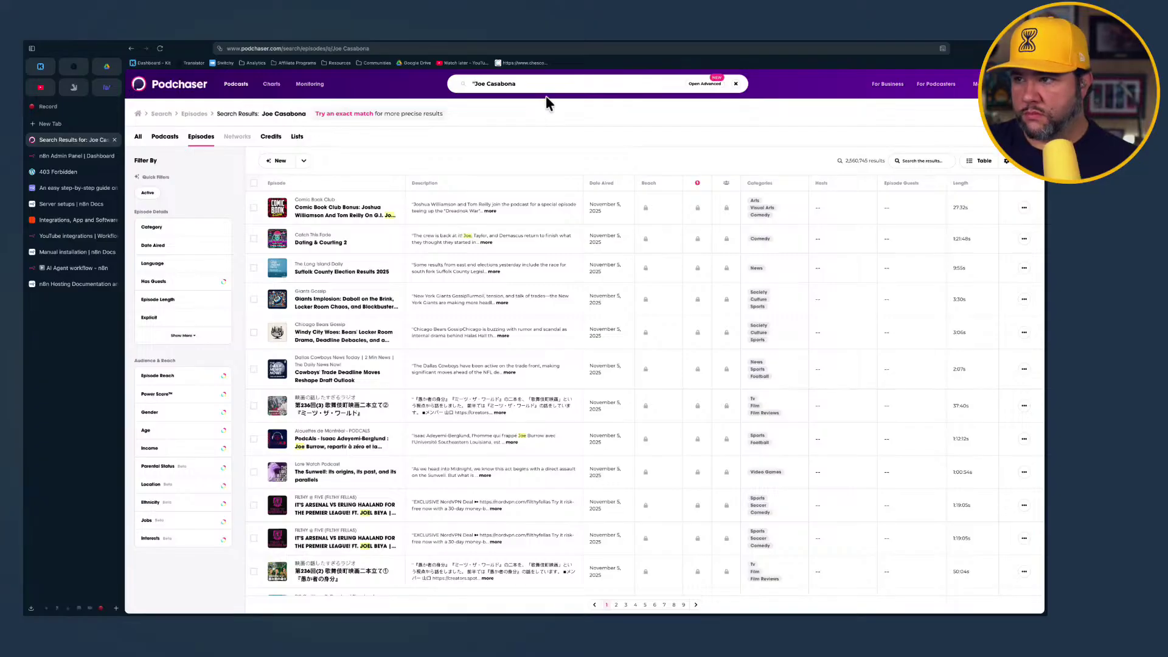
left_click(532, 89)
type("\"")
key("Return")
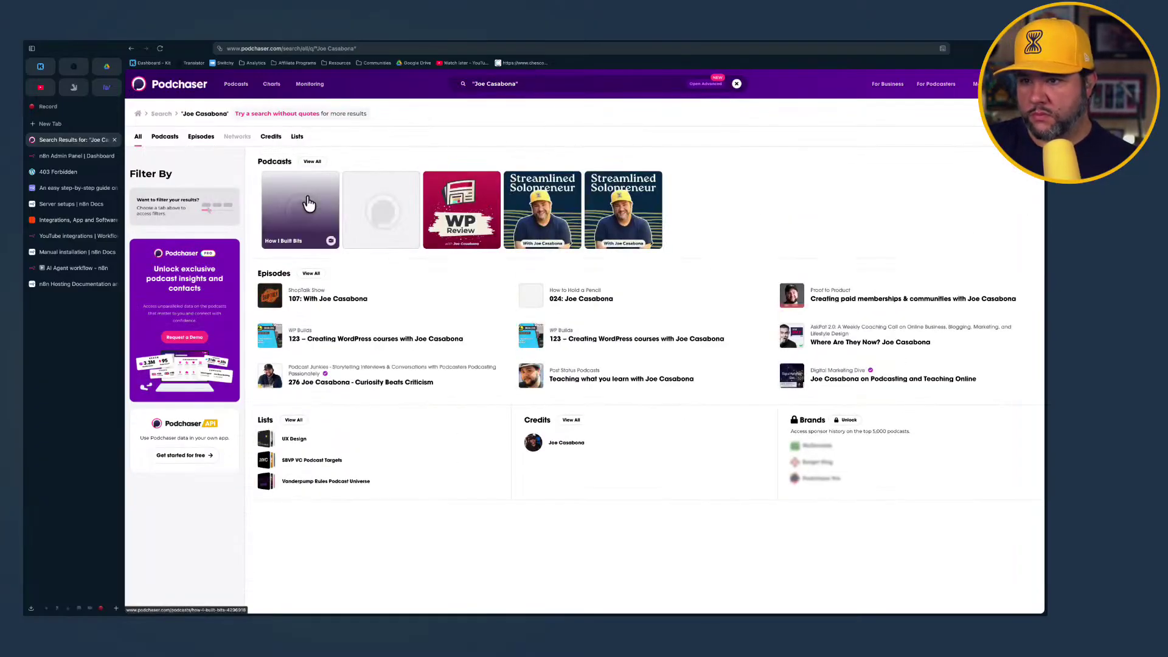
left_click(203, 138)
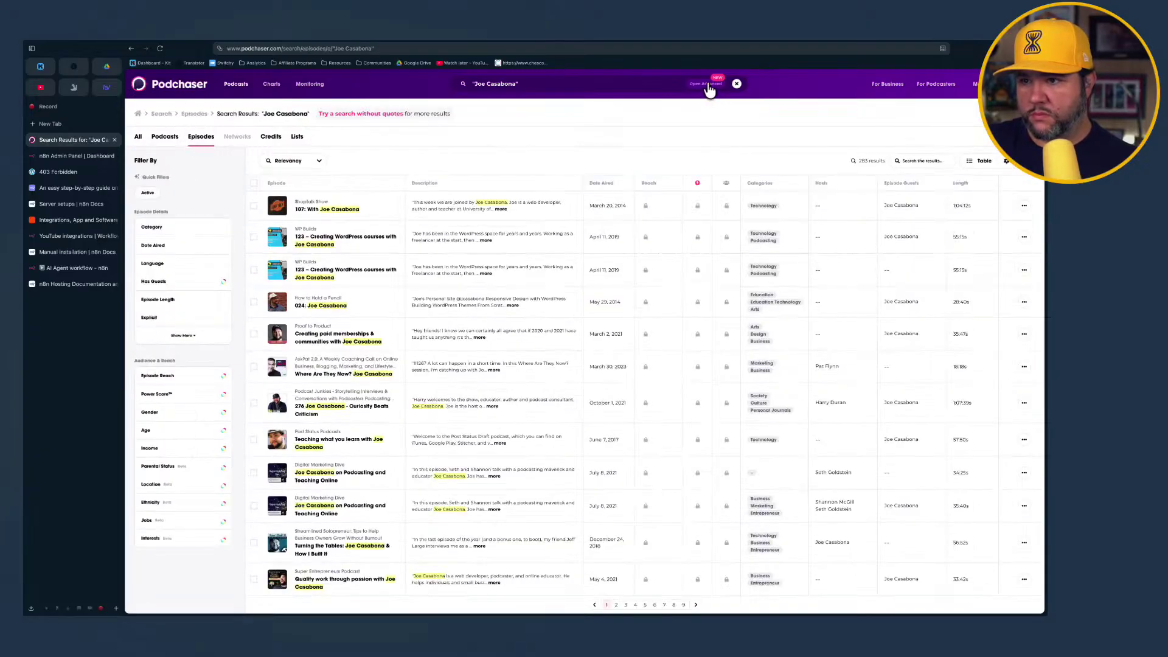
left_click(707, 84)
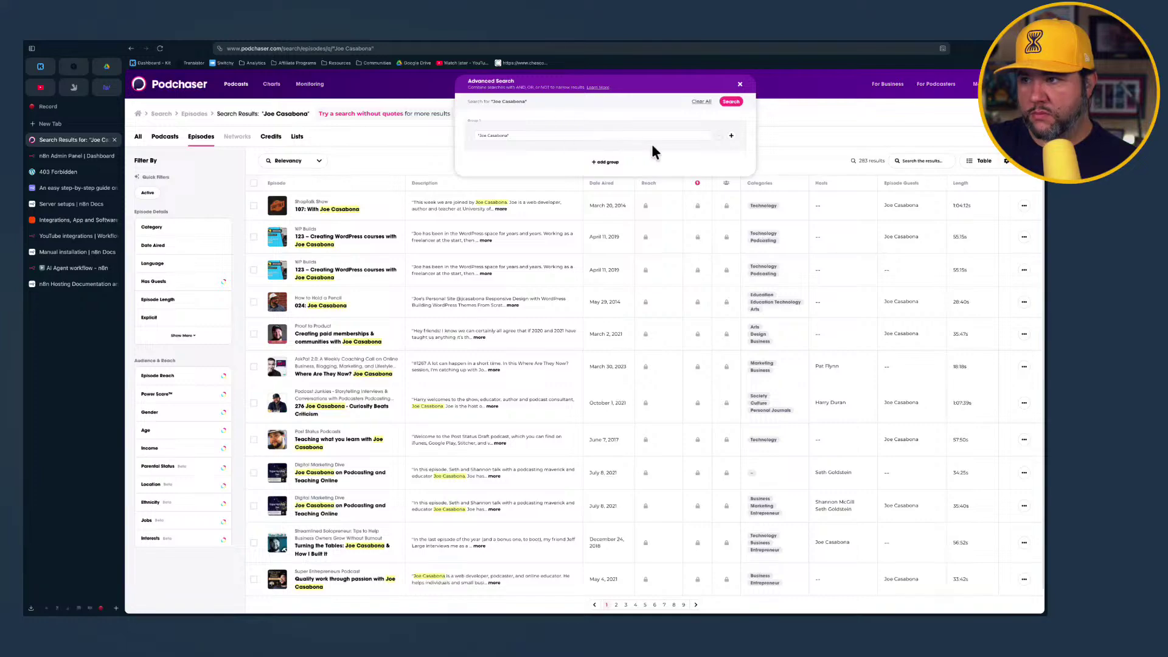
left_click(734, 137)
left_click(719, 153)
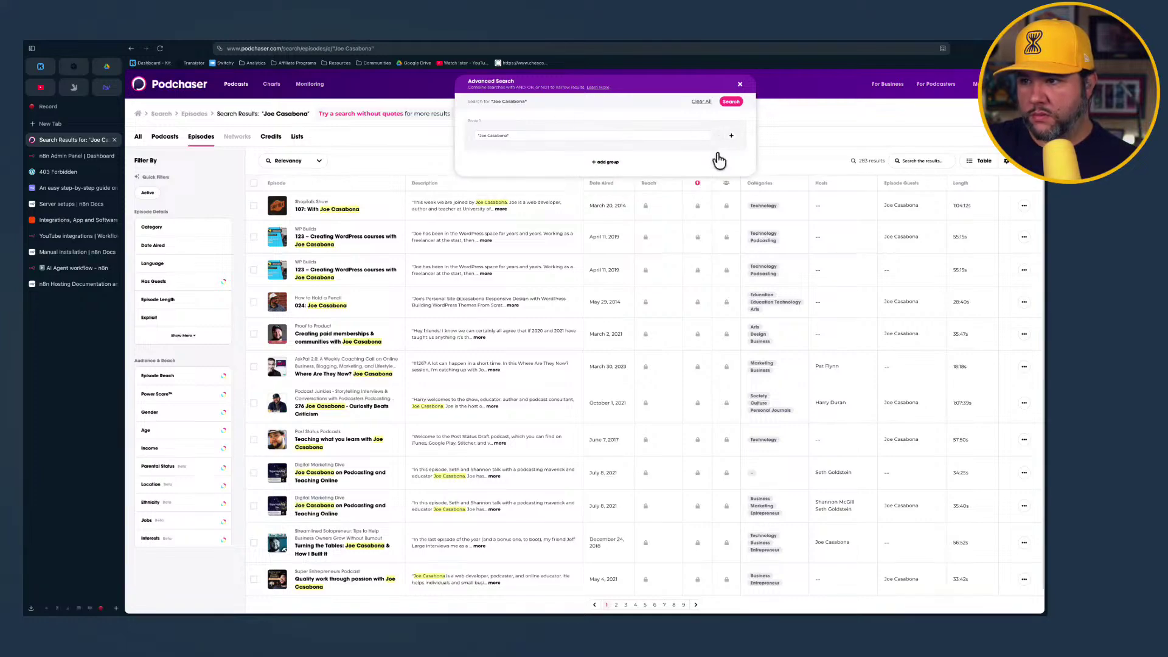
left_click(605, 163)
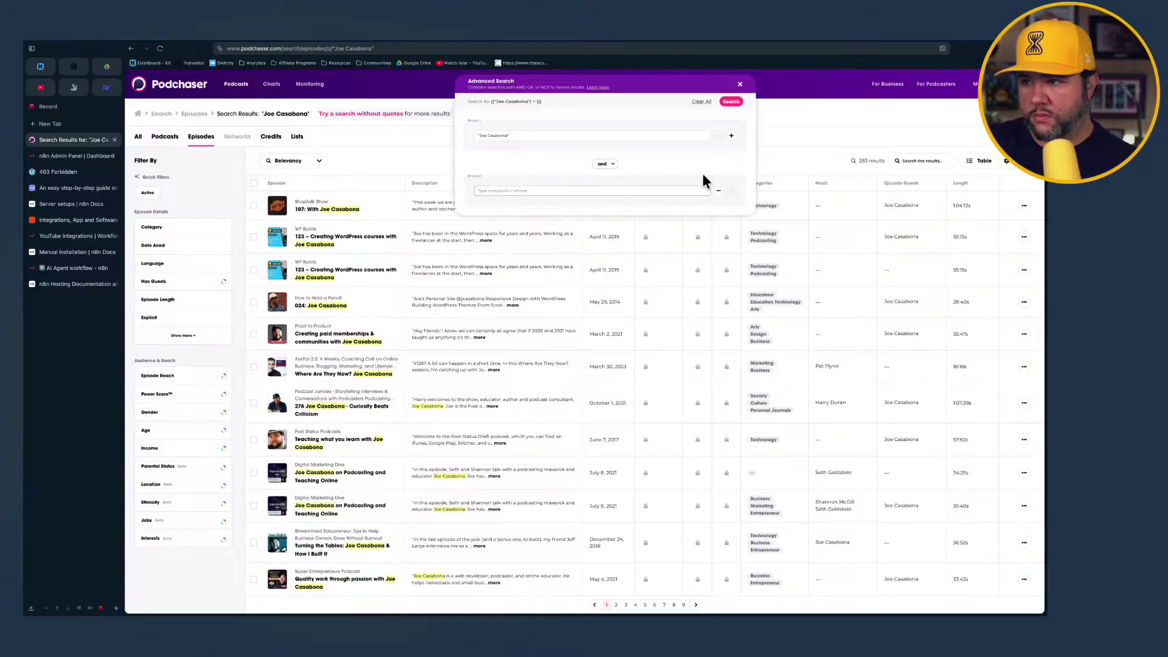
left_click(719, 192)
left_click(399, 156)
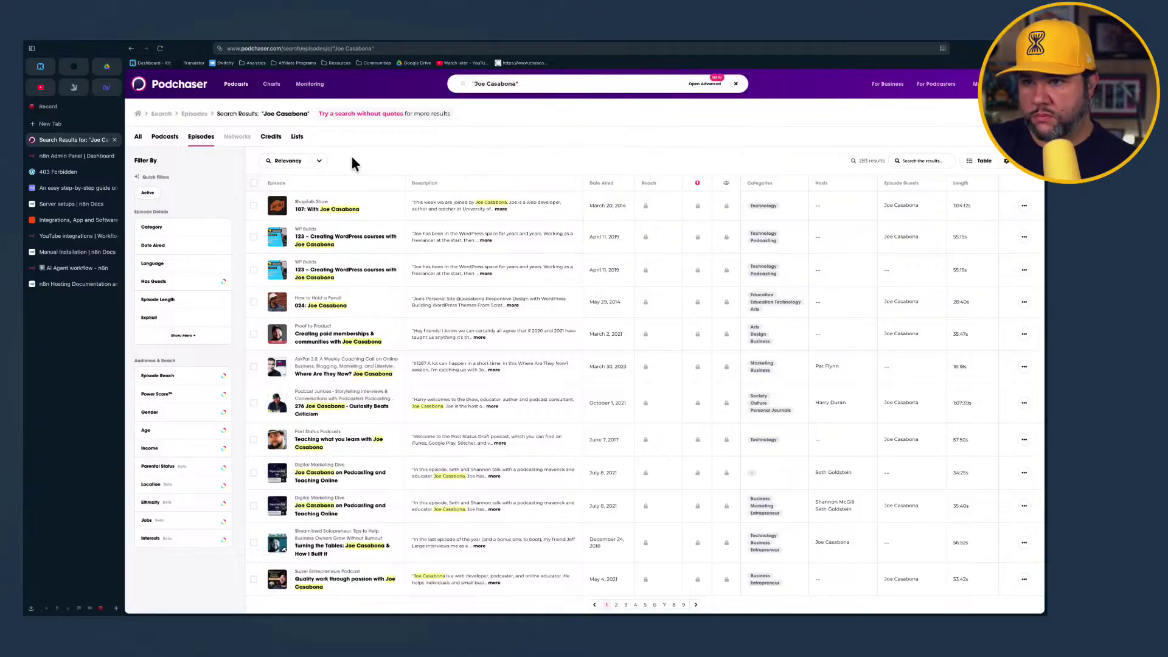
Sort the exact-match episode results by New and check the table's display options
left_click(297, 161)
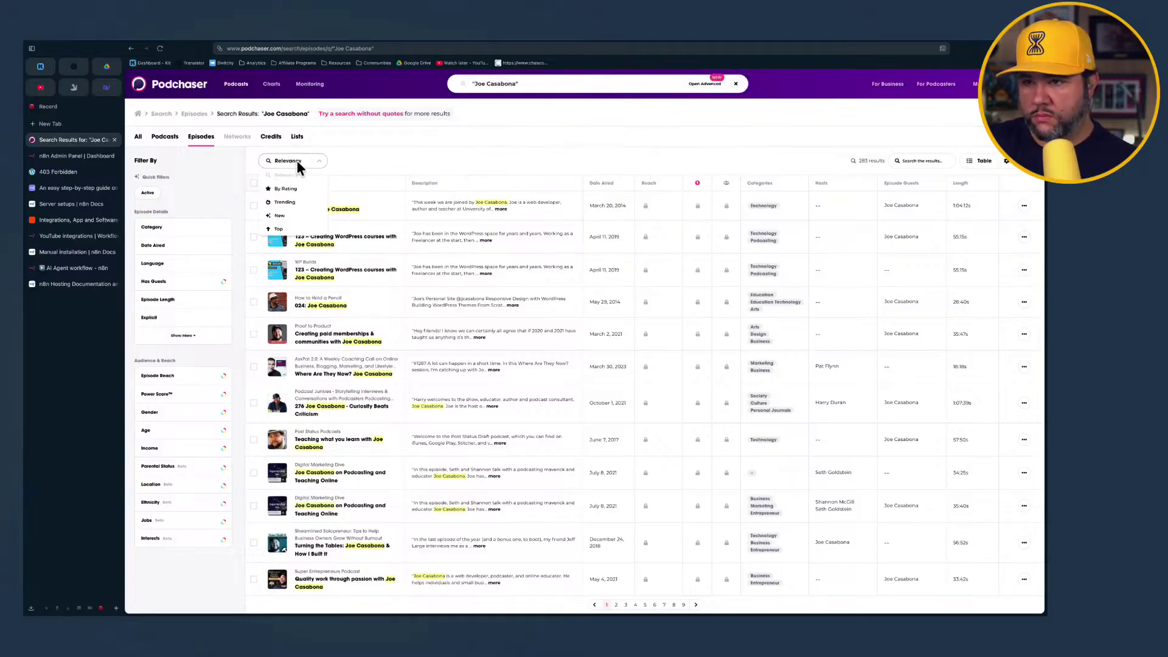
left_click(279, 216)
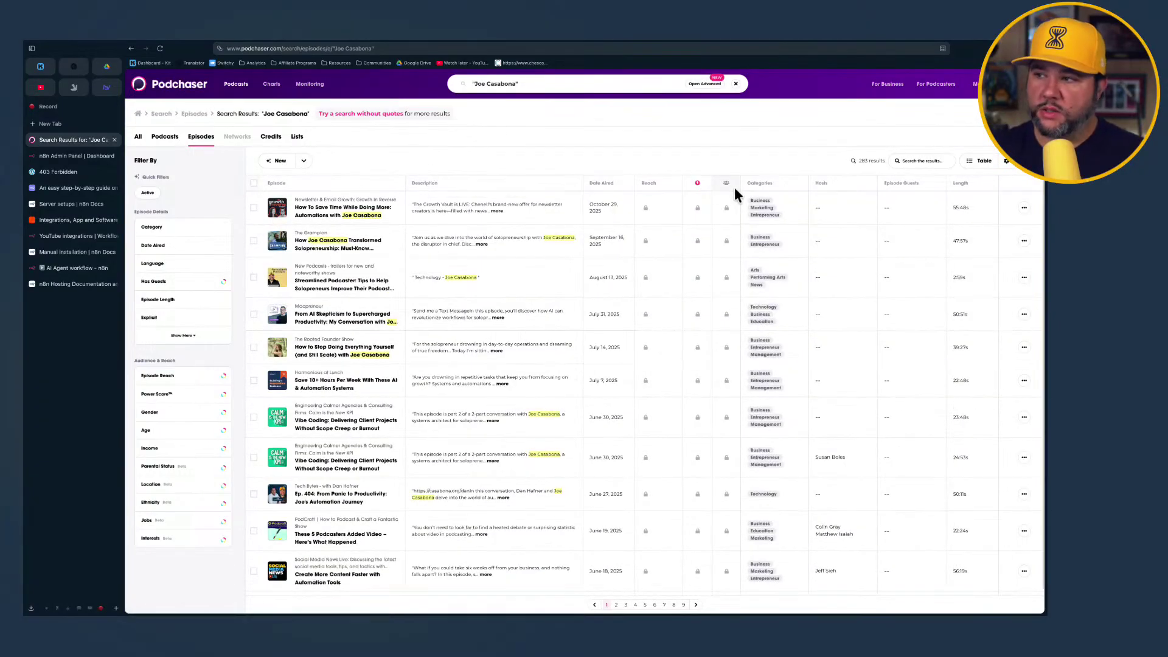
left_click(1007, 162)
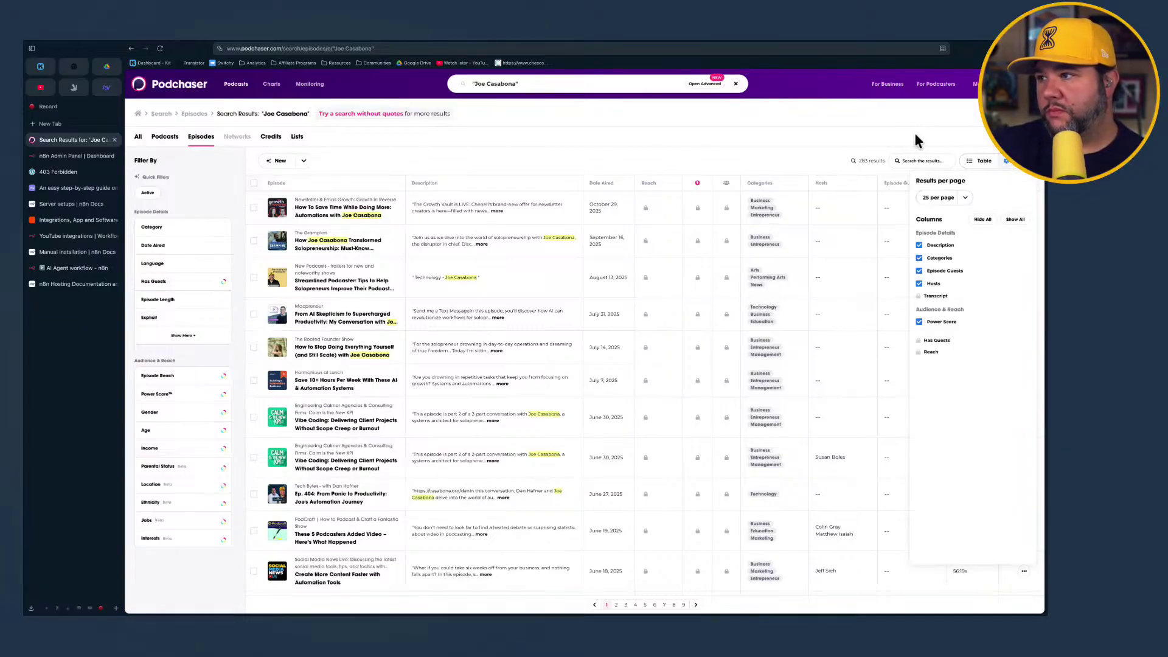
left_click(915, 133)
left_click(1025, 165)
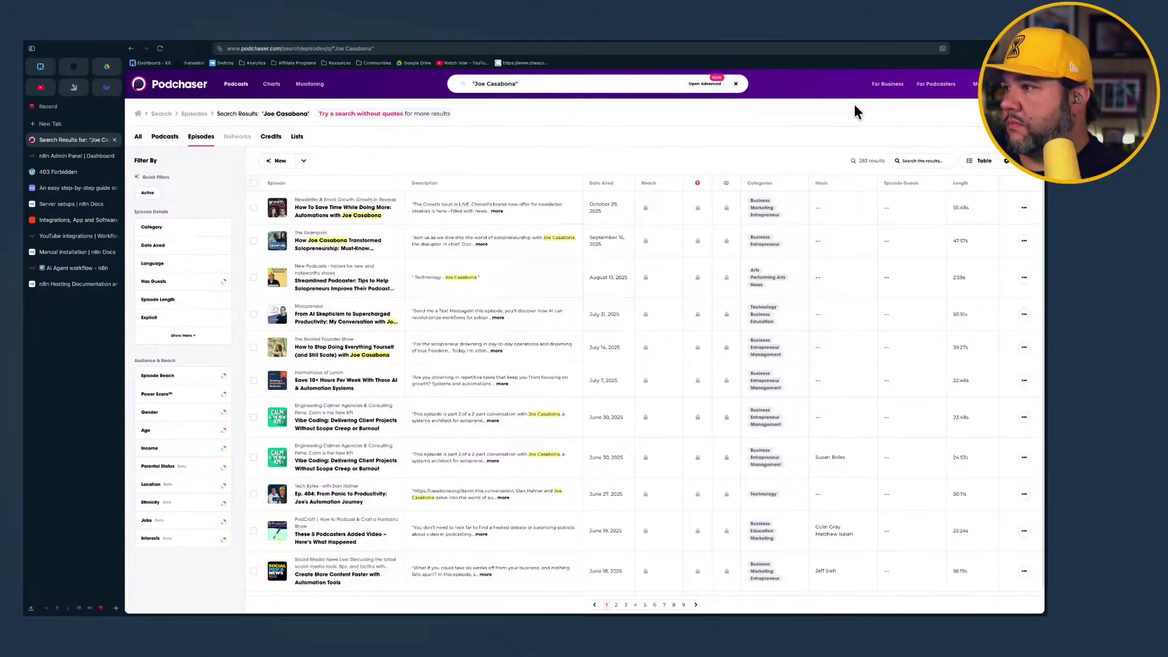
Look through the newest episode results and switch back to the AI Agent workflow in n8n
scroll(780, 261, "down", 2)
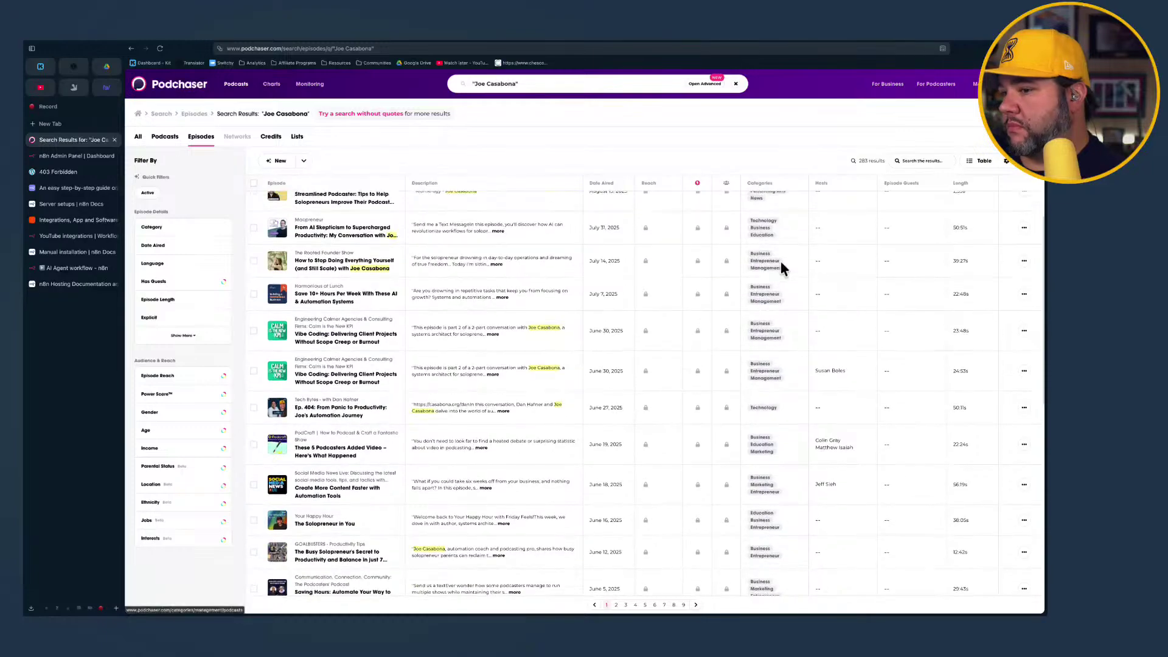
scroll(780, 261, "up", 2)
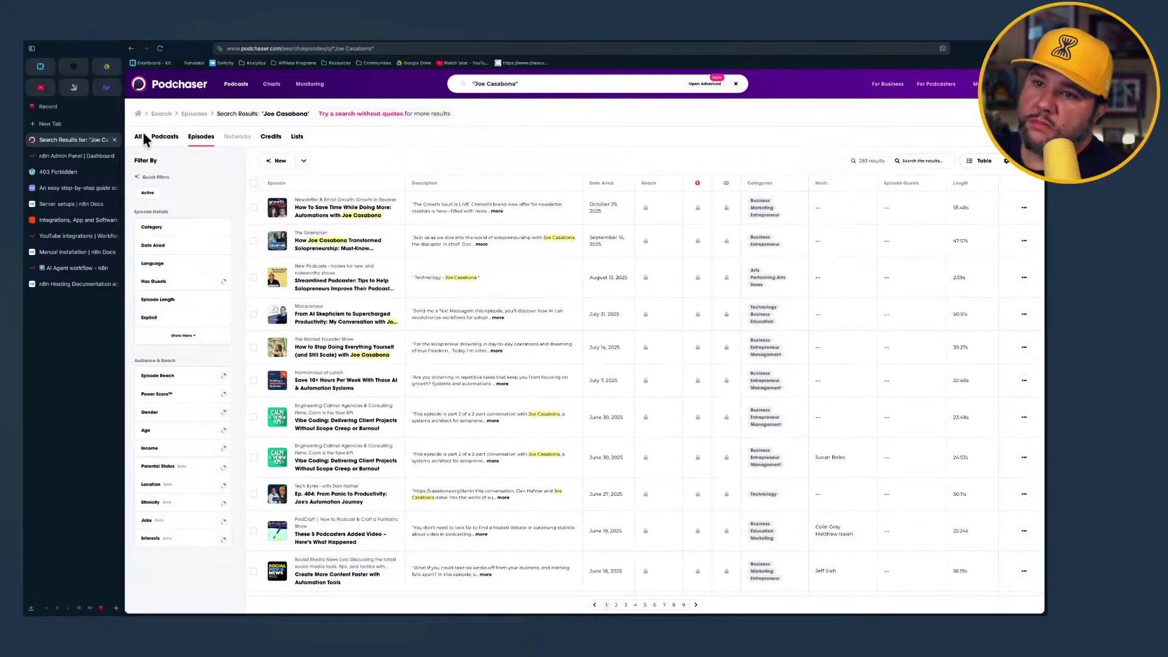
left_click(61, 158)
left_click(78, 269)
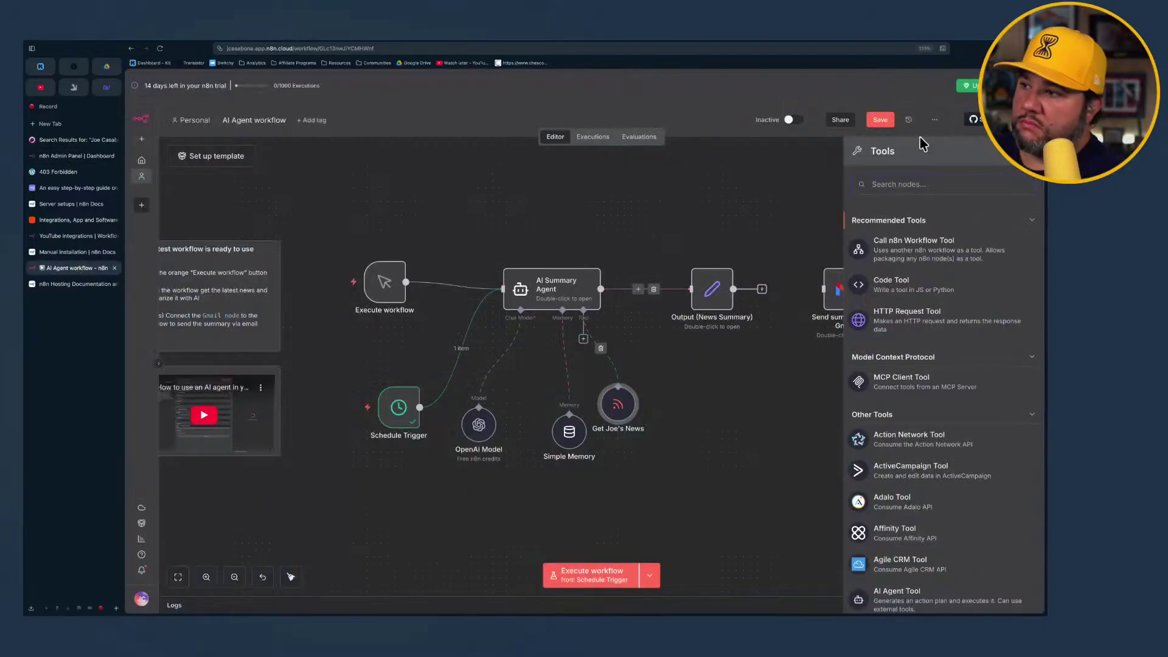
Search the agent's available tools for podchaser, clear the search, and look through the recommended tools
type("podch")
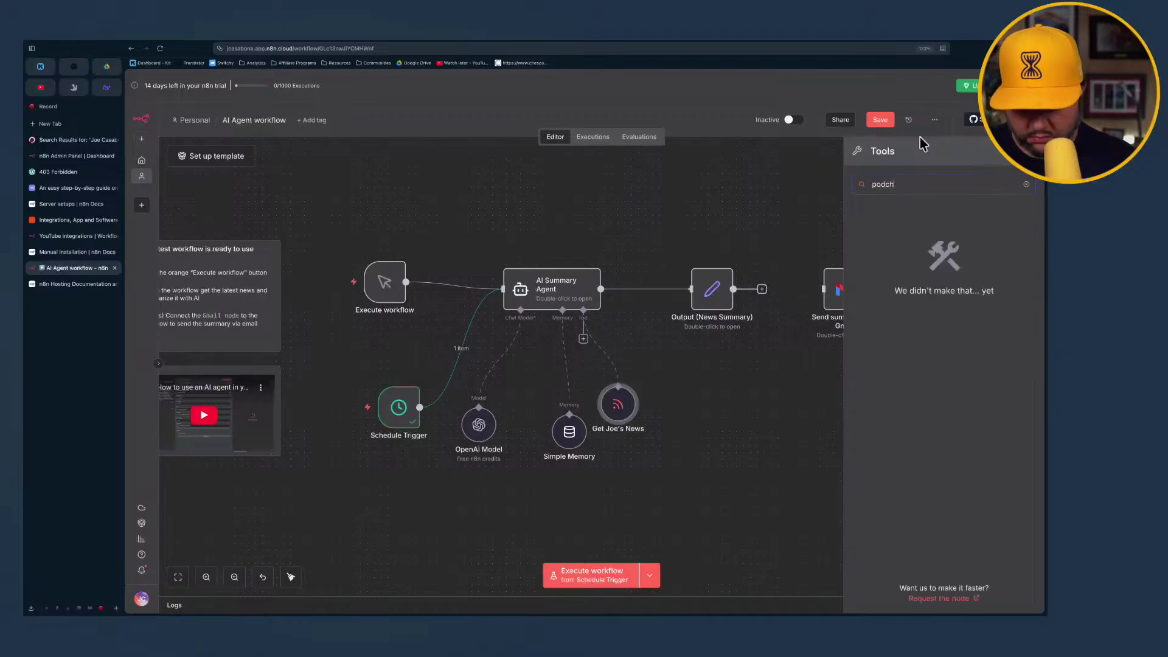
type("ast")
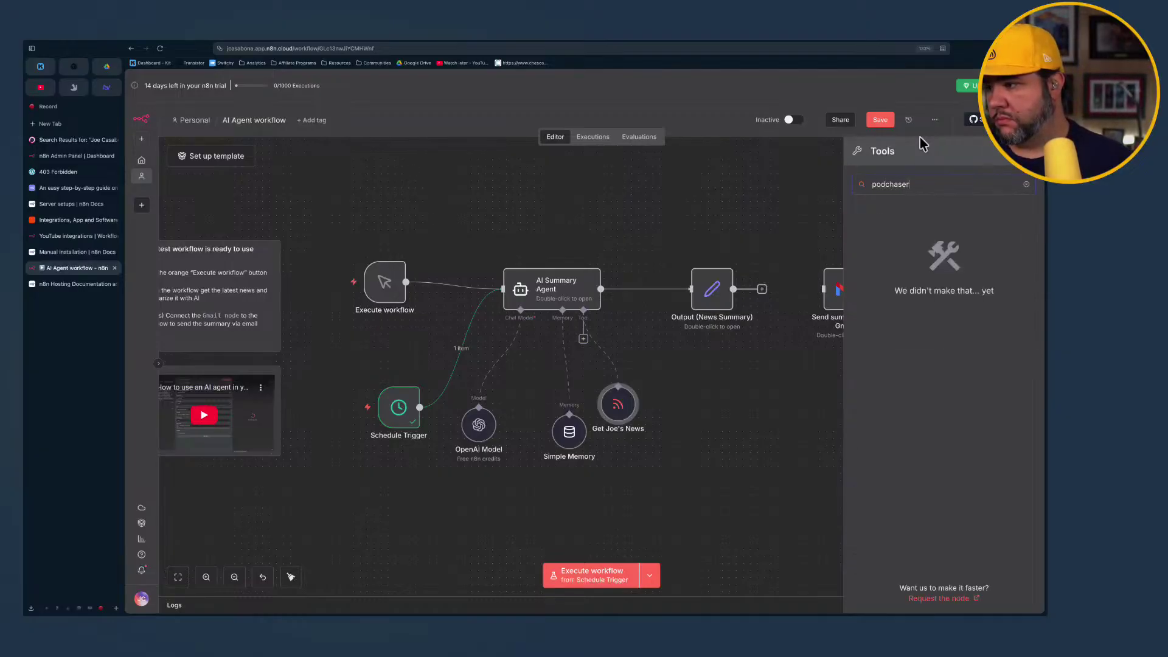
key("BackSpace")
key("BackSpace")
key("BackSpace")
key("BackSpace")
key("BackSpace")
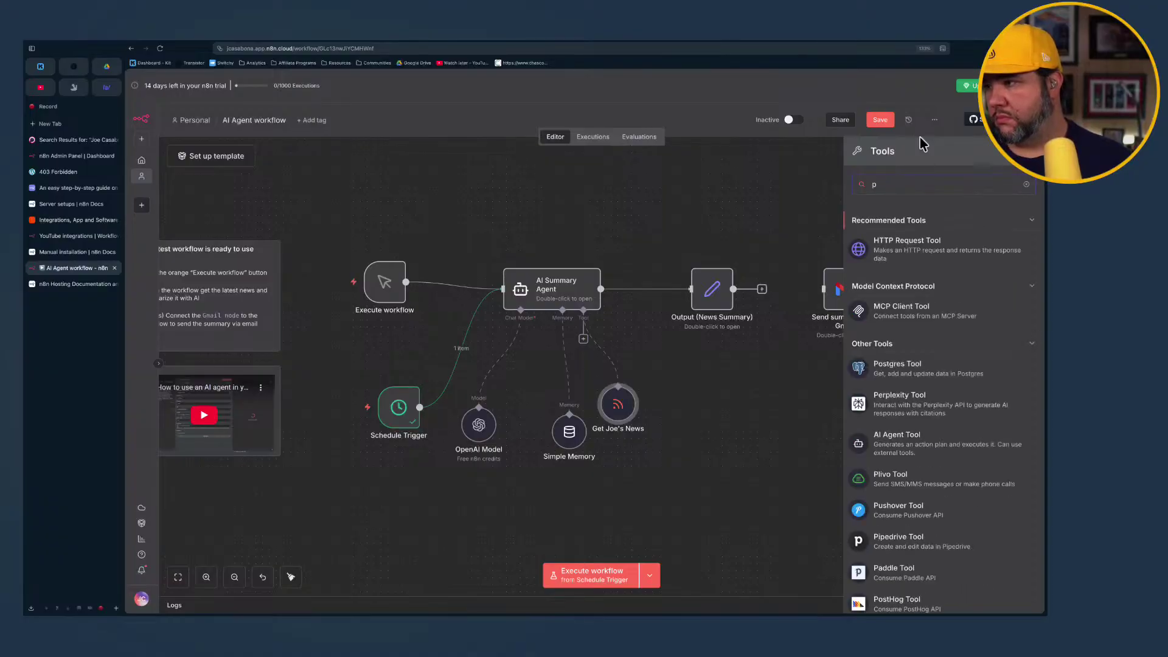
key("BackSpace")
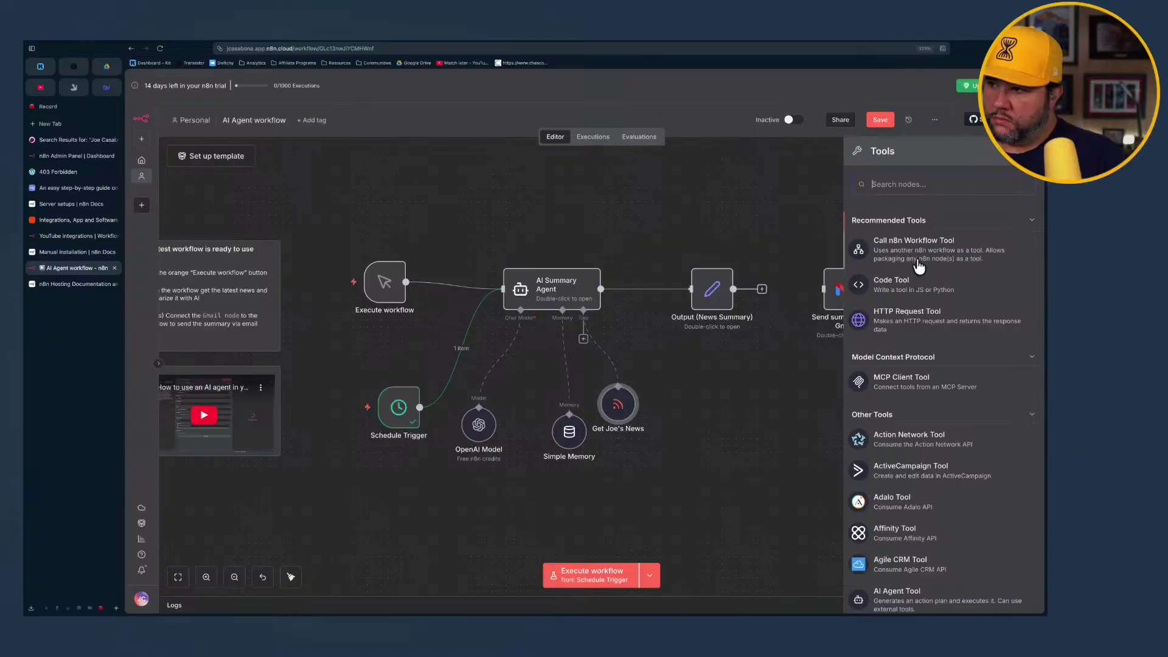
scroll(916, 286, "down", 3)
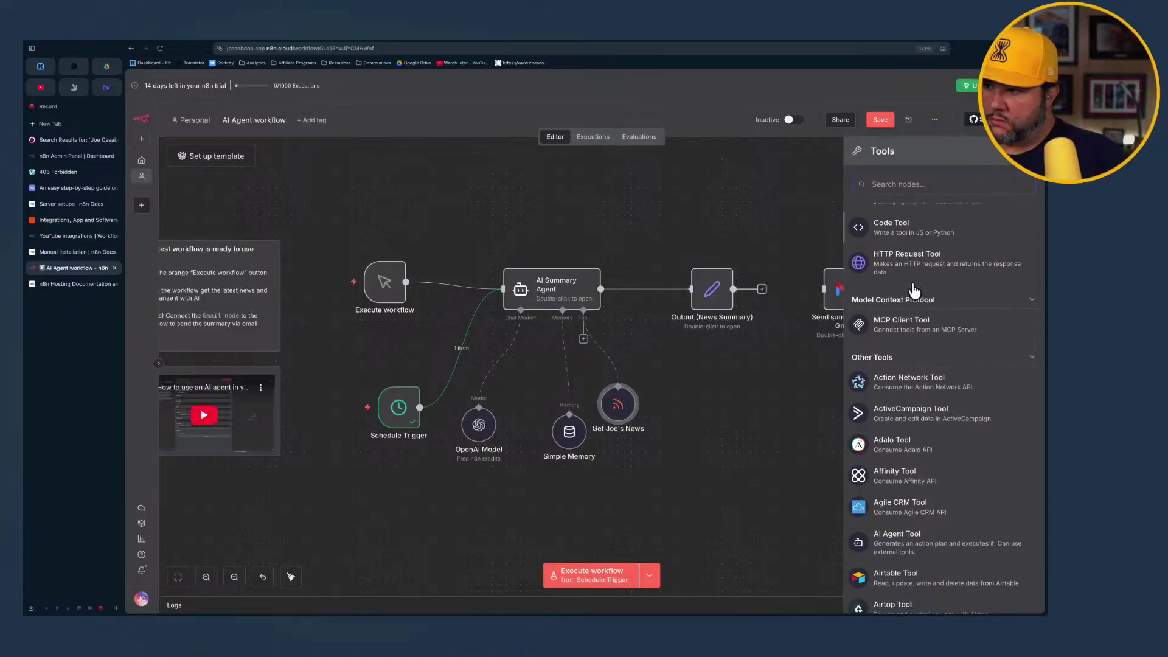
scroll(916, 269, "up", 2)
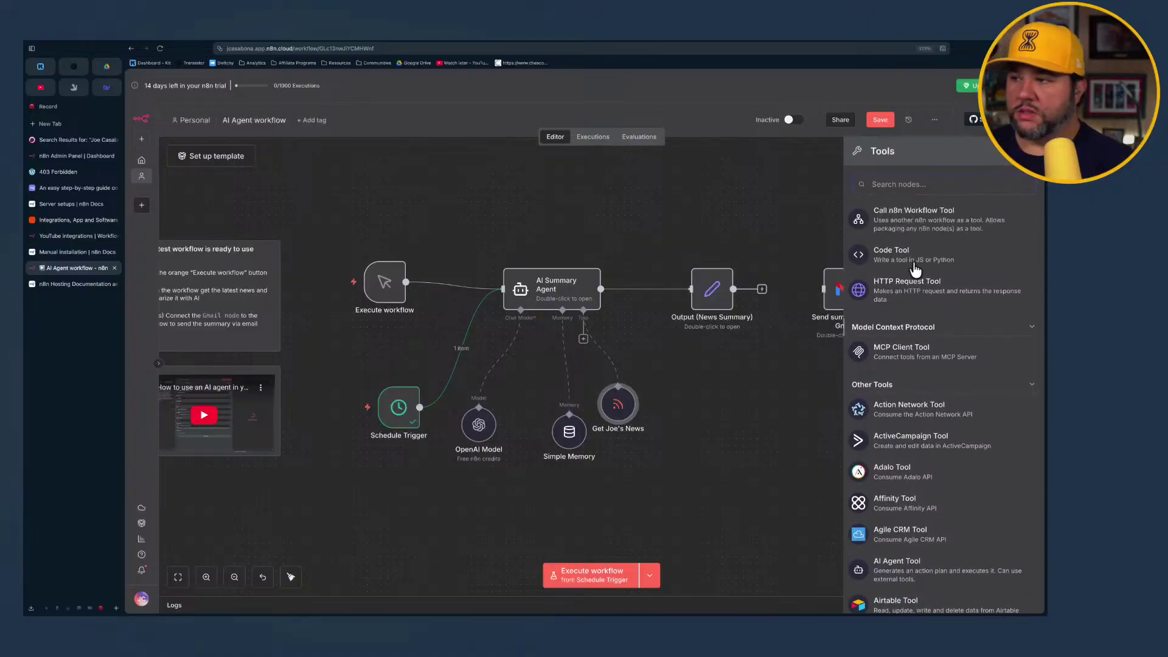
Try adding a Code Tool to the AI Summary Agent and delete it from the canvas
left_click(900, 263)
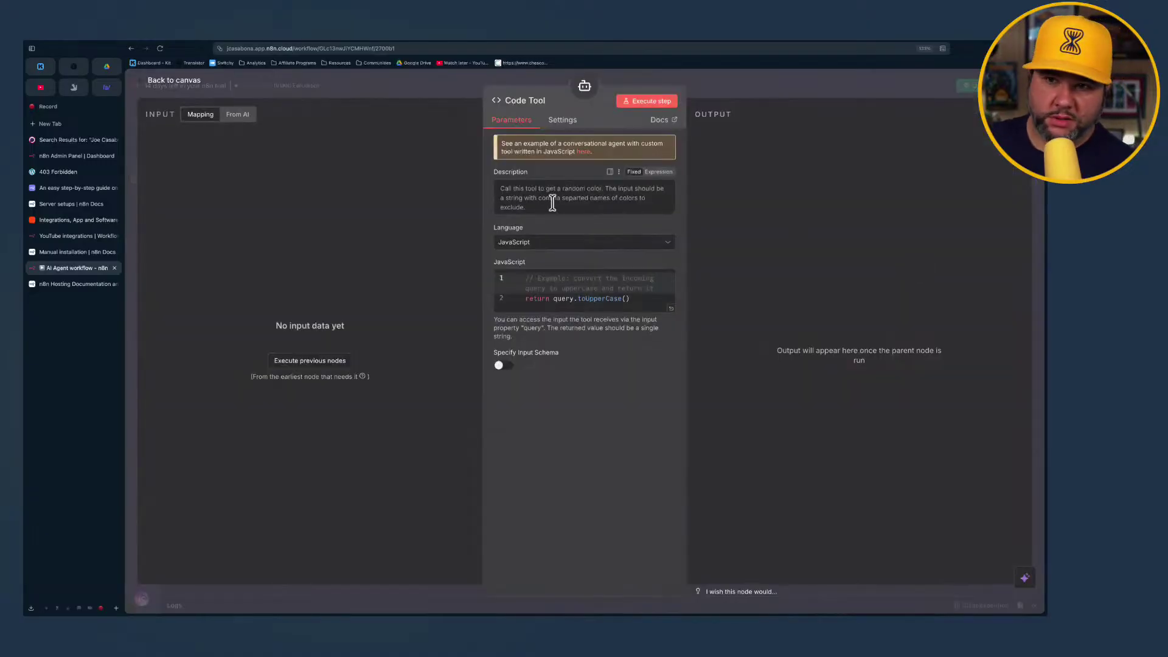
left_click(179, 86)
right_click(687, 471)
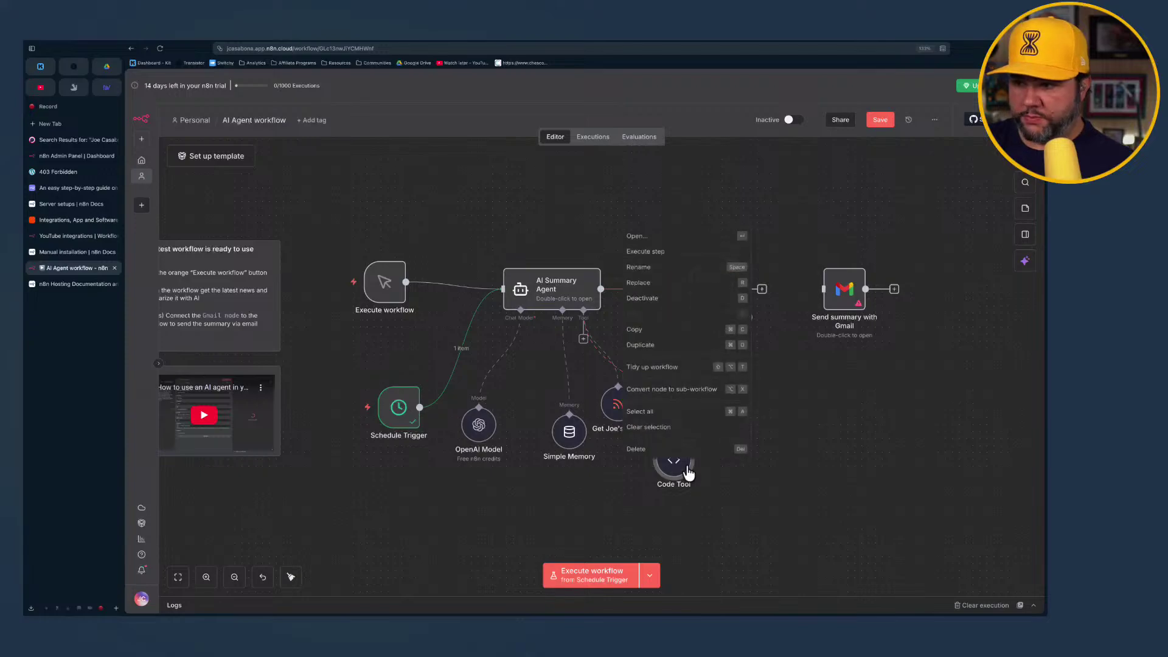
left_click(687, 449)
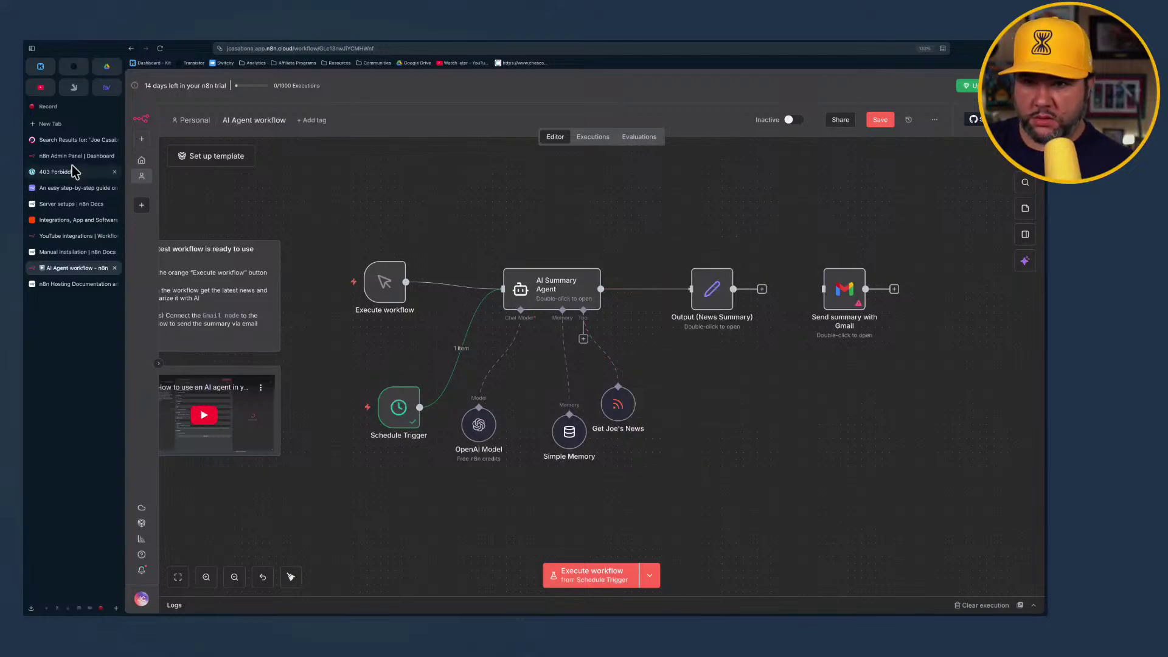
Switch to the Podchaser search results and log in with the saved account username and password
left_click(75, 142)
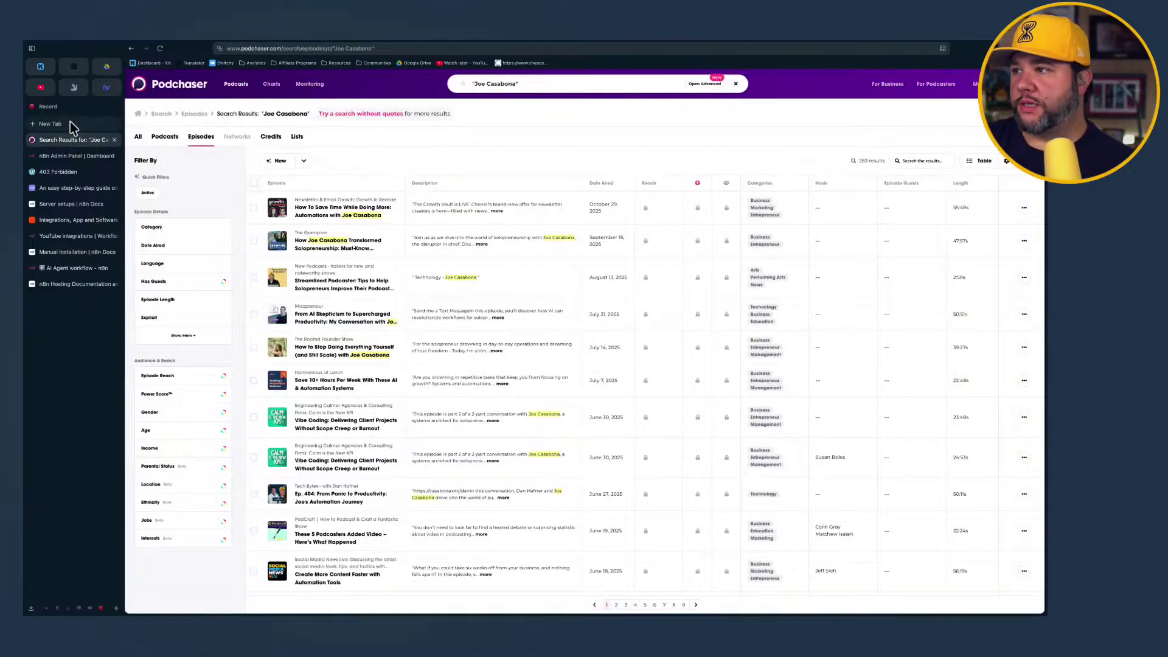
mouse_move(855, 46)
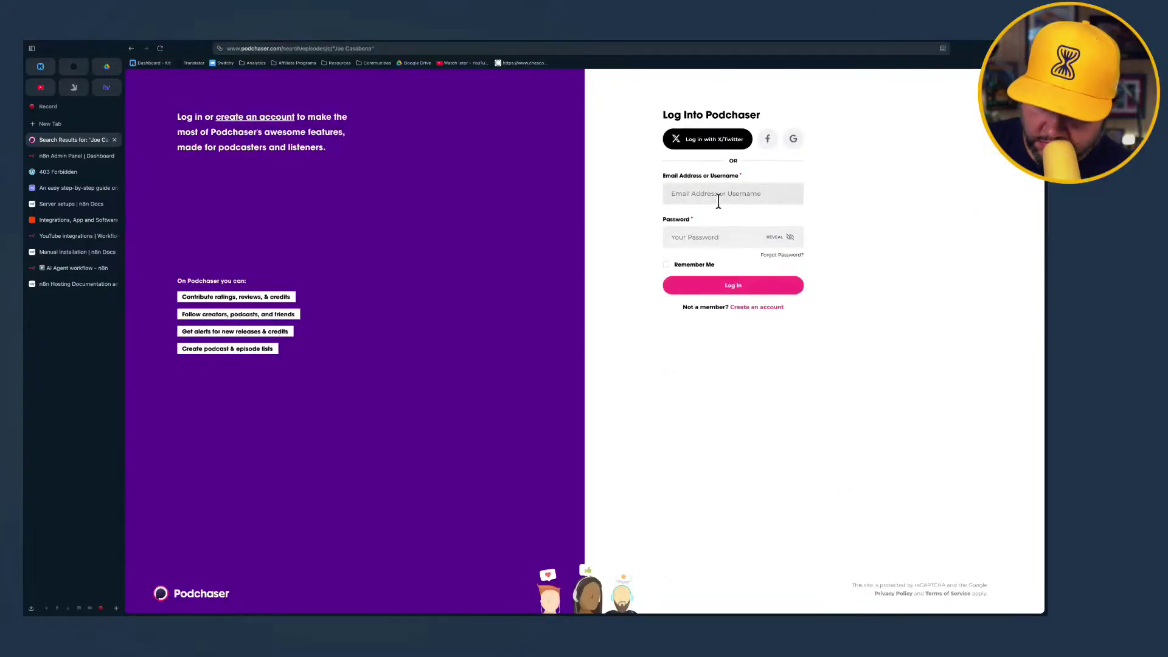
left_click(719, 194)
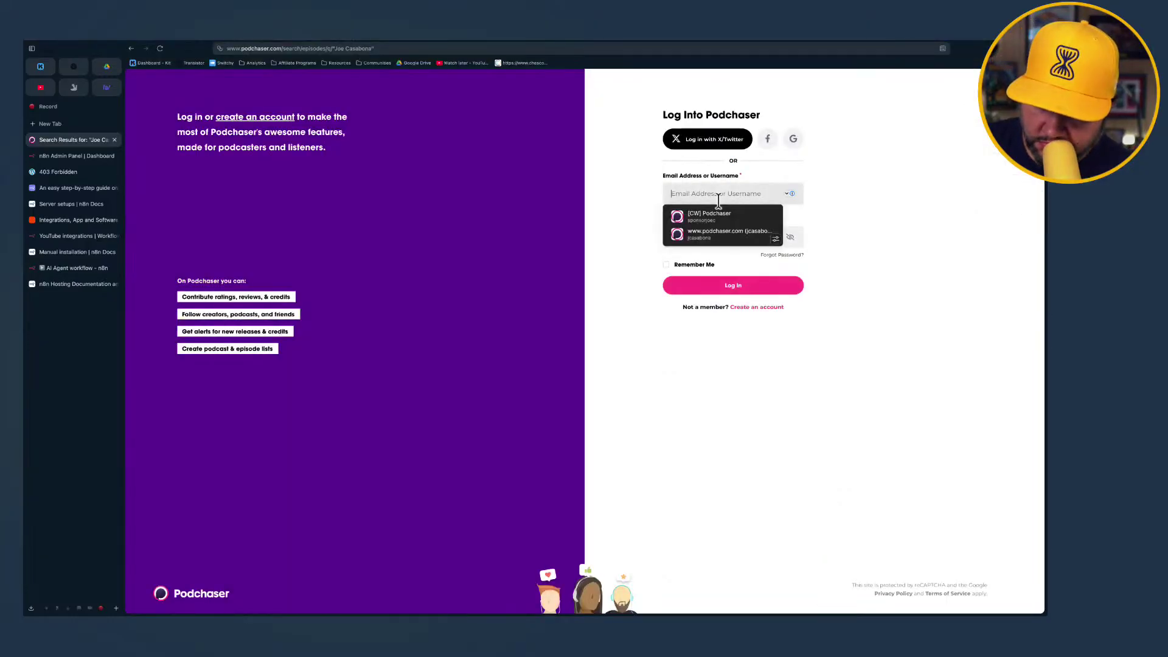
left_click(708, 238)
key("Return")
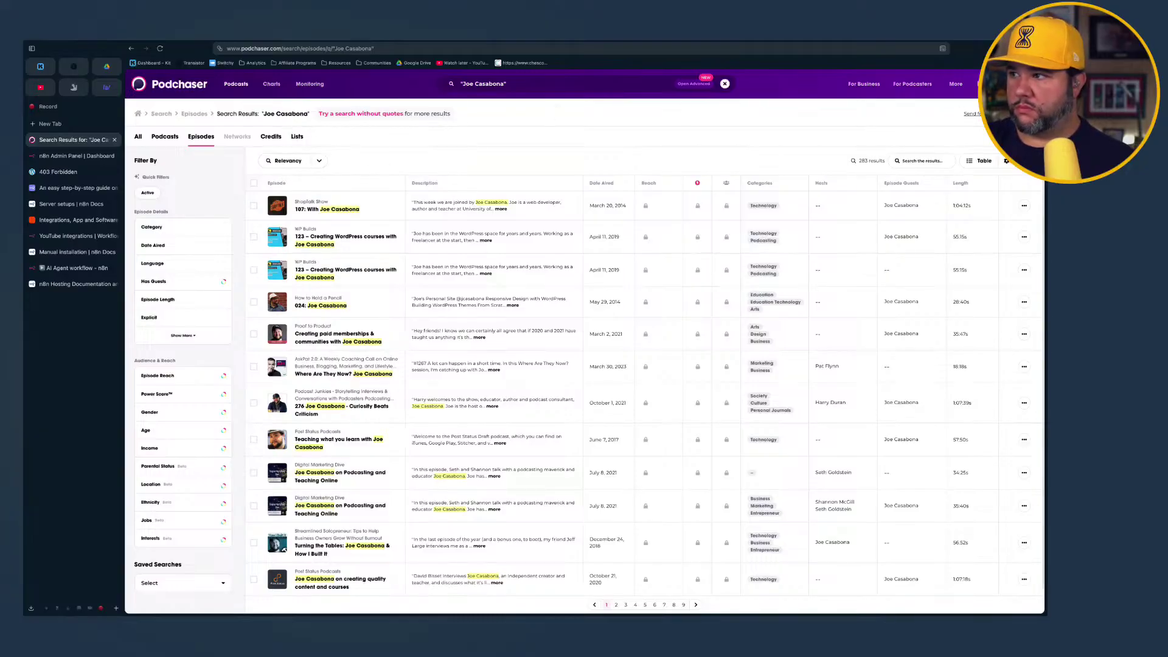
Sort the episode results by New and save the search under the owner's first name followed by "Recent Podcasts"
left_click(315, 162)
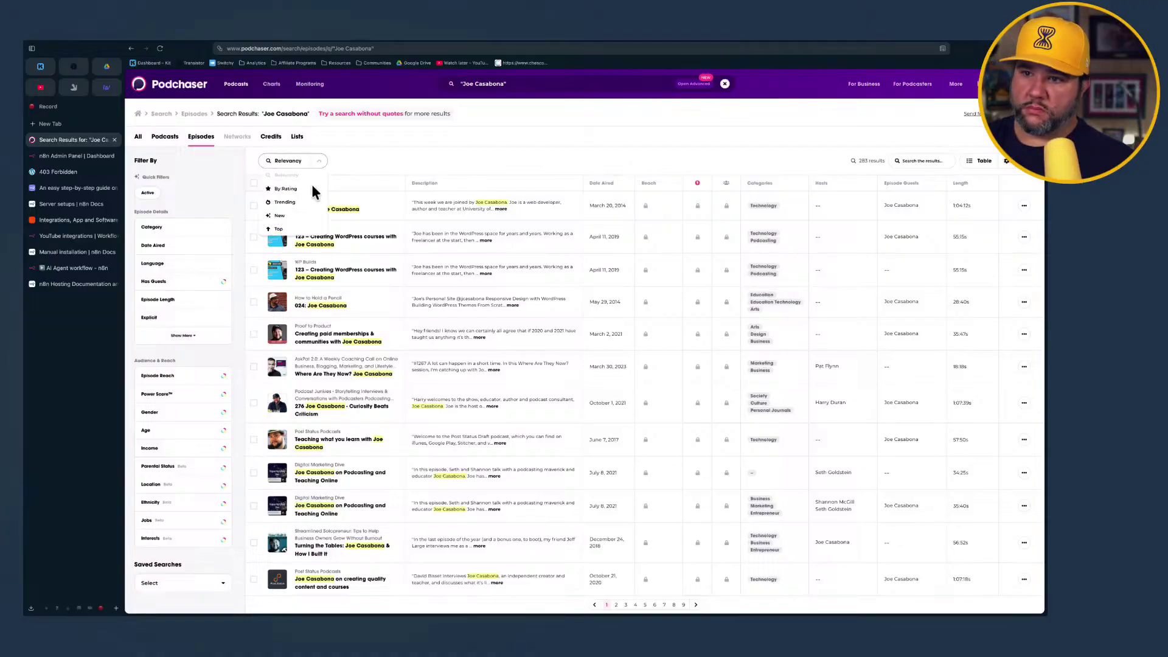
left_click(291, 217)
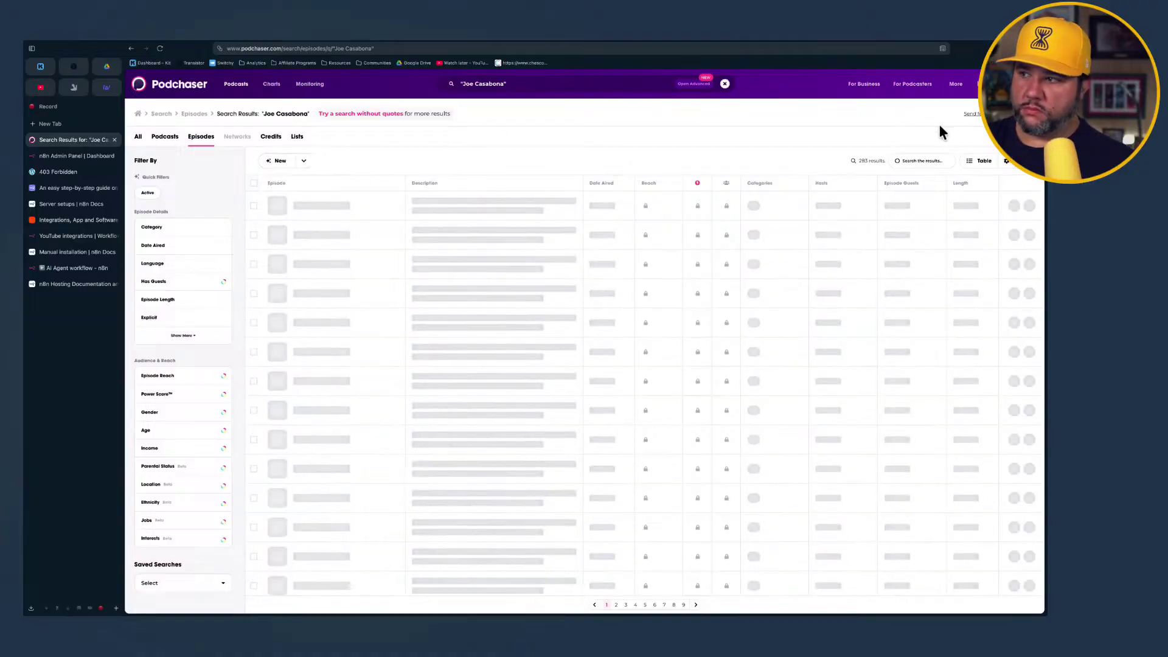
left_click(1004, 114)
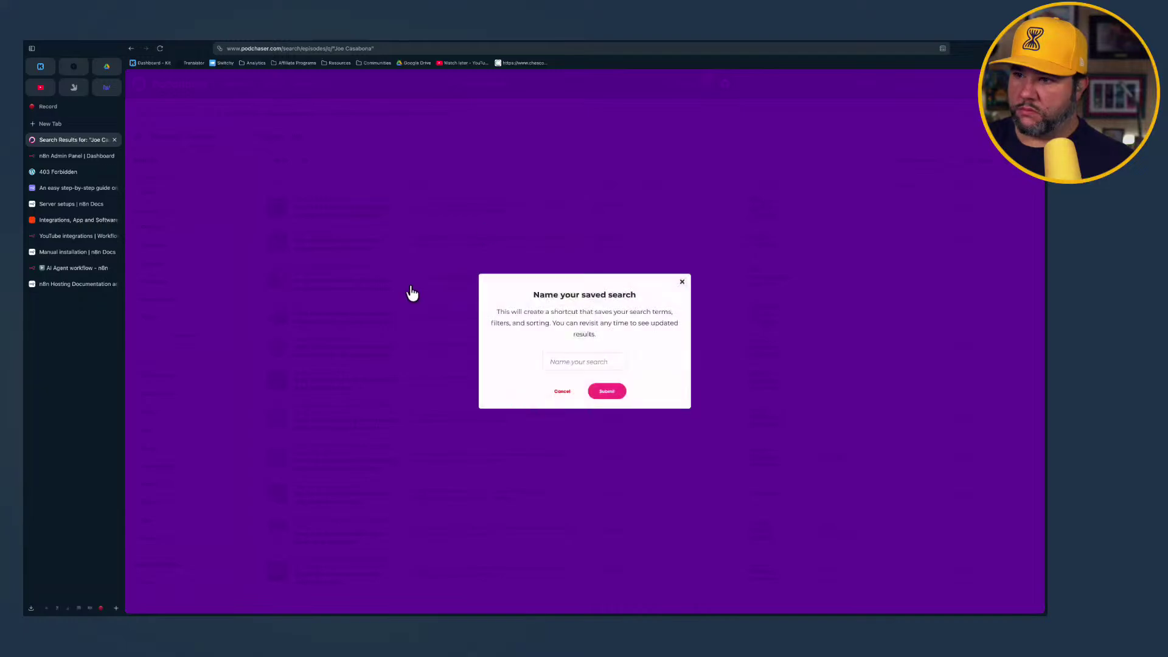
left_click(603, 361)
type("Joe's Re")
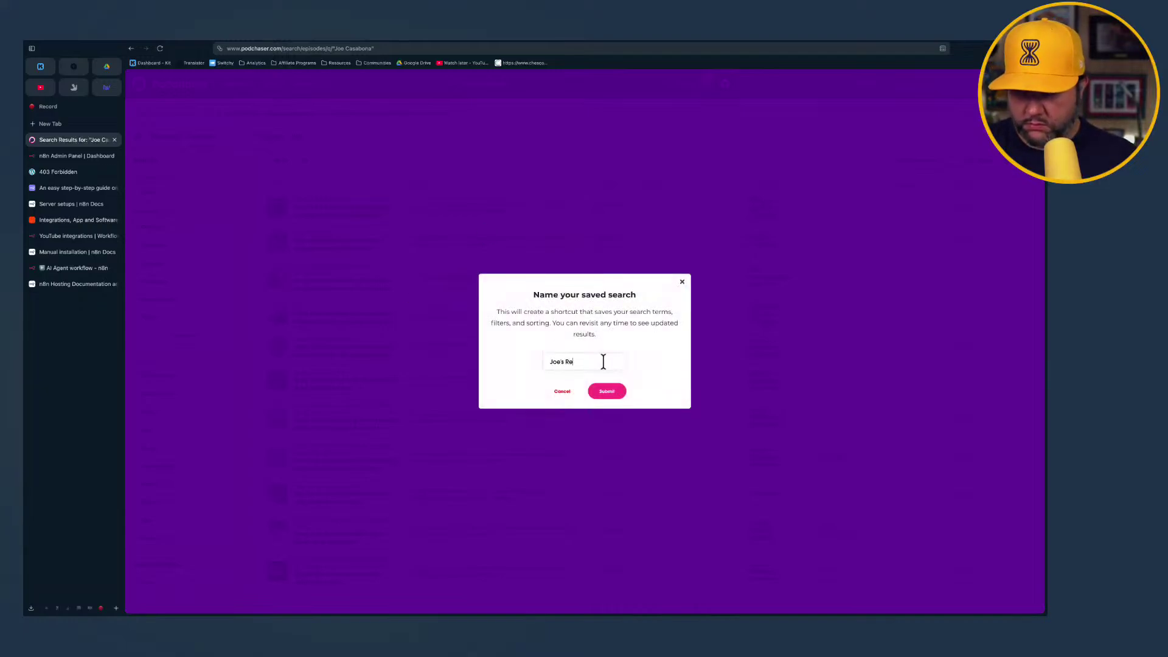
type("cent Podcasts")
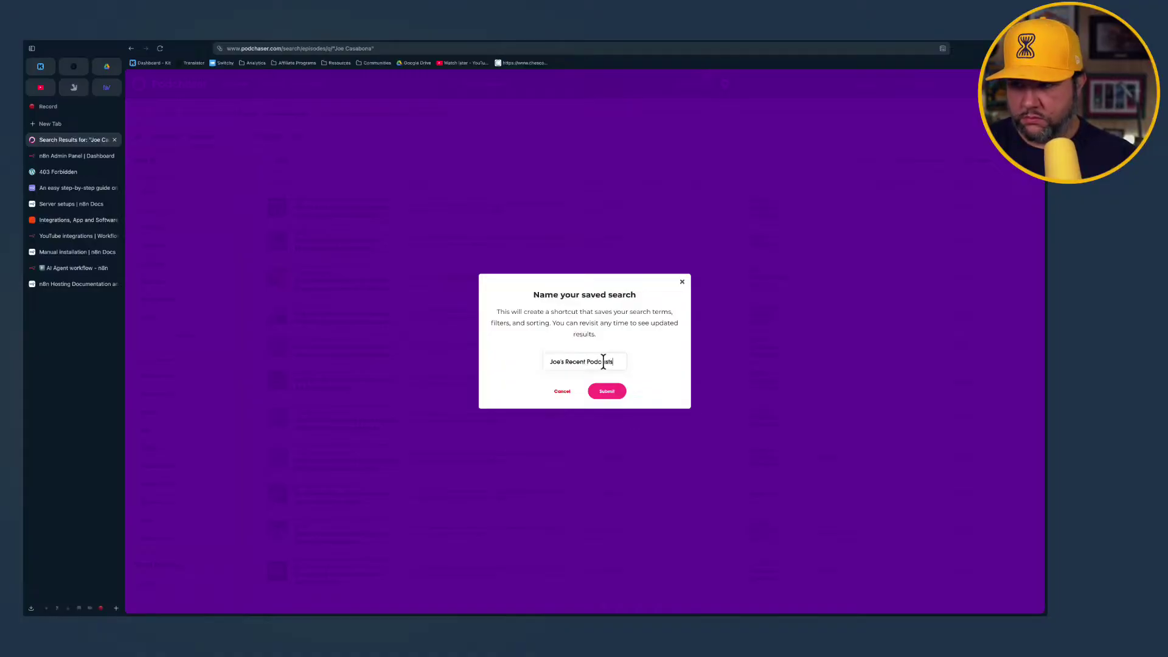
left_click(608, 393)
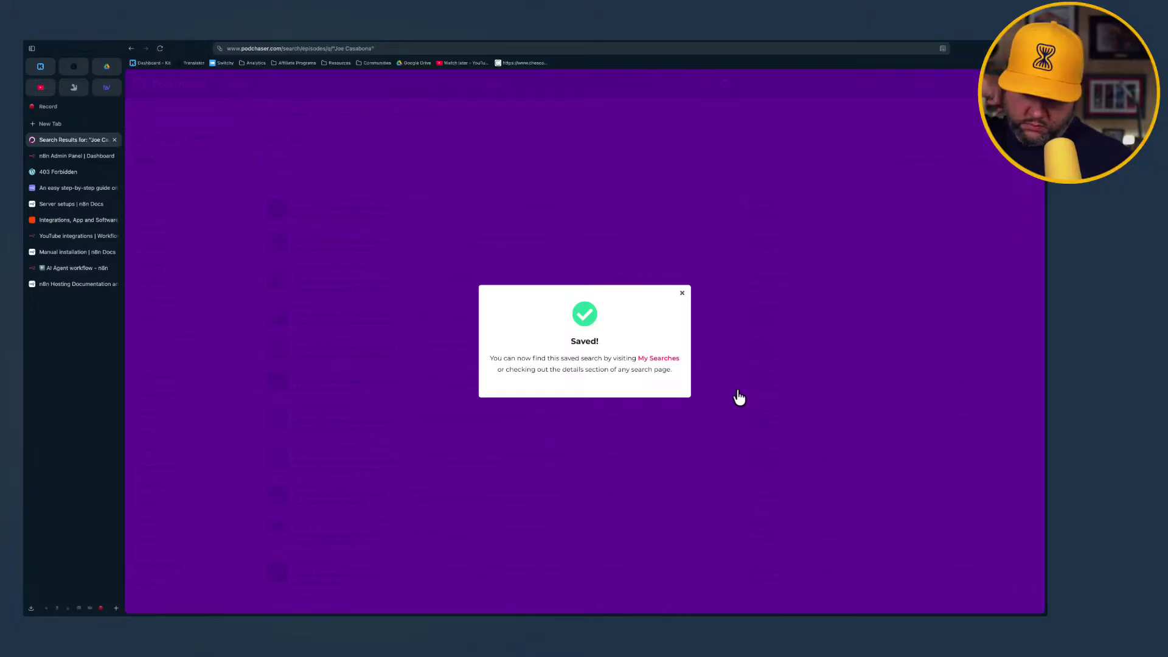
Reopen the new search from My Saved Searches and check its sort options
left_click(669, 359)
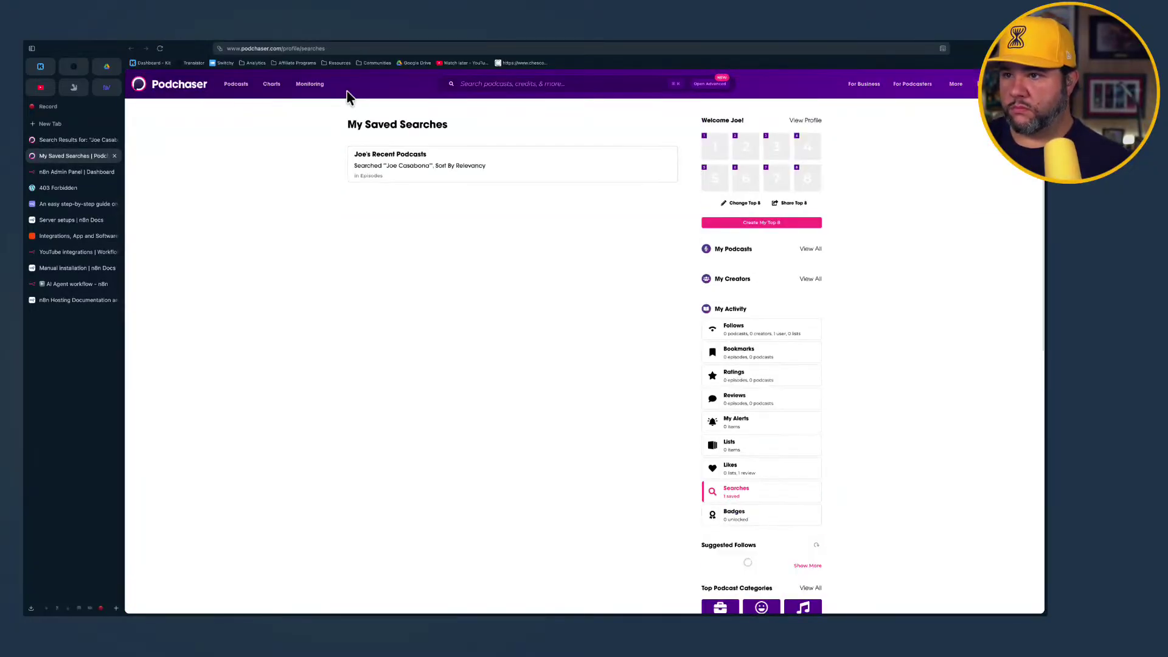
left_click(412, 166)
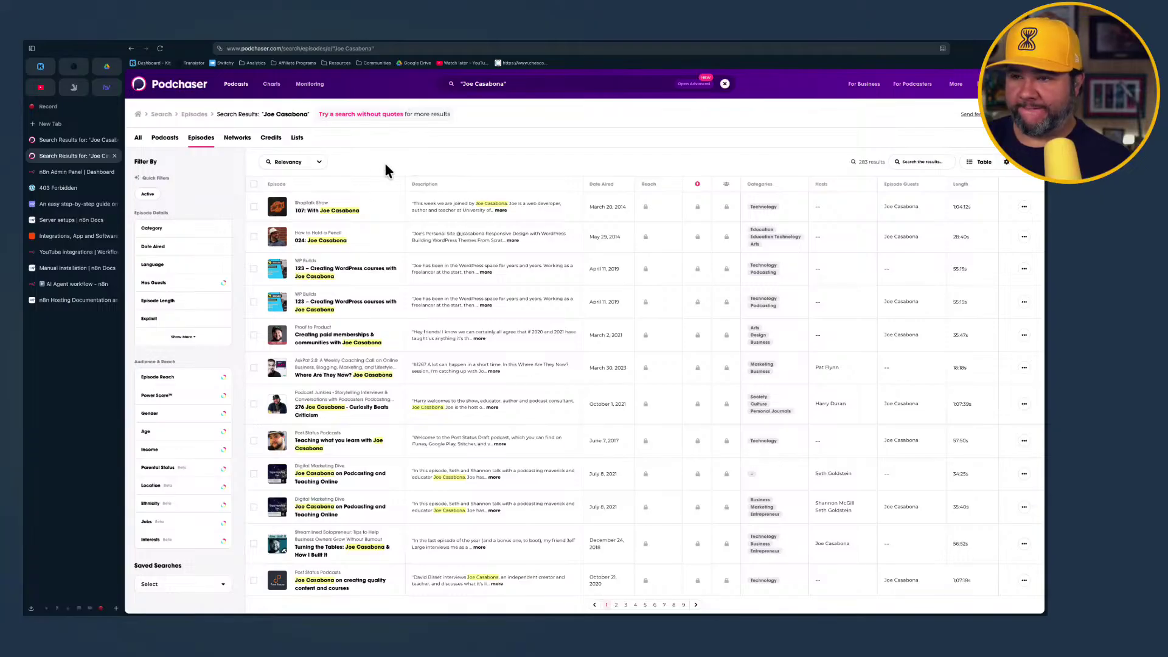
left_click(288, 162)
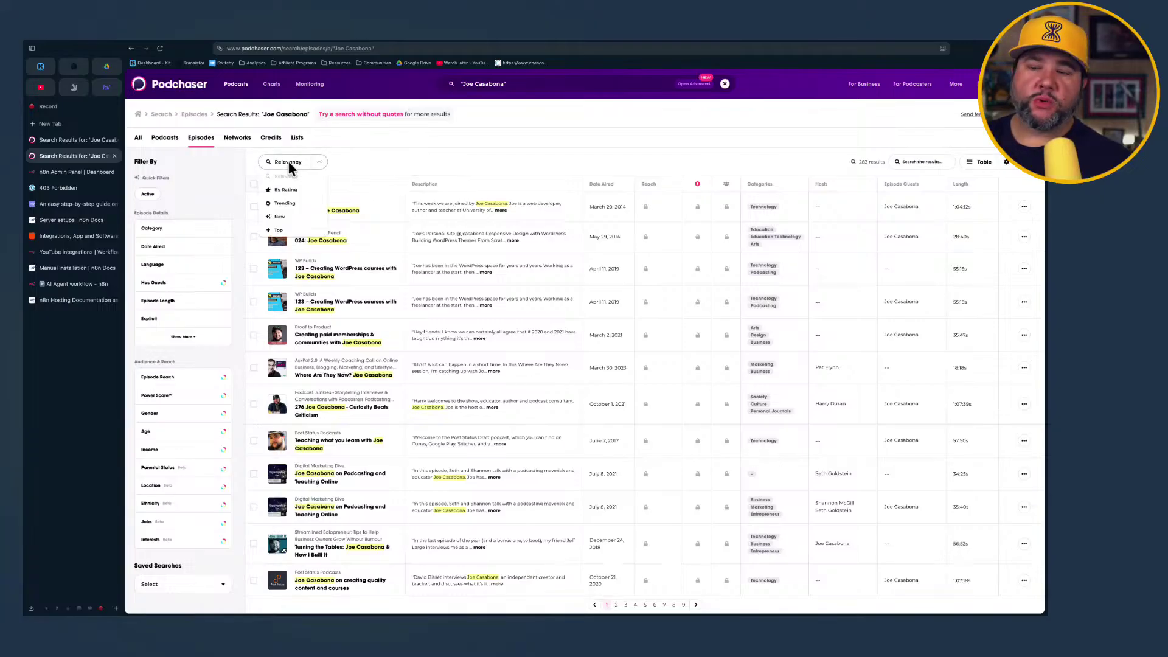
Search the web for "podchaser API", view the Podcast API features page, and return to the search results
left_click(333, 49)
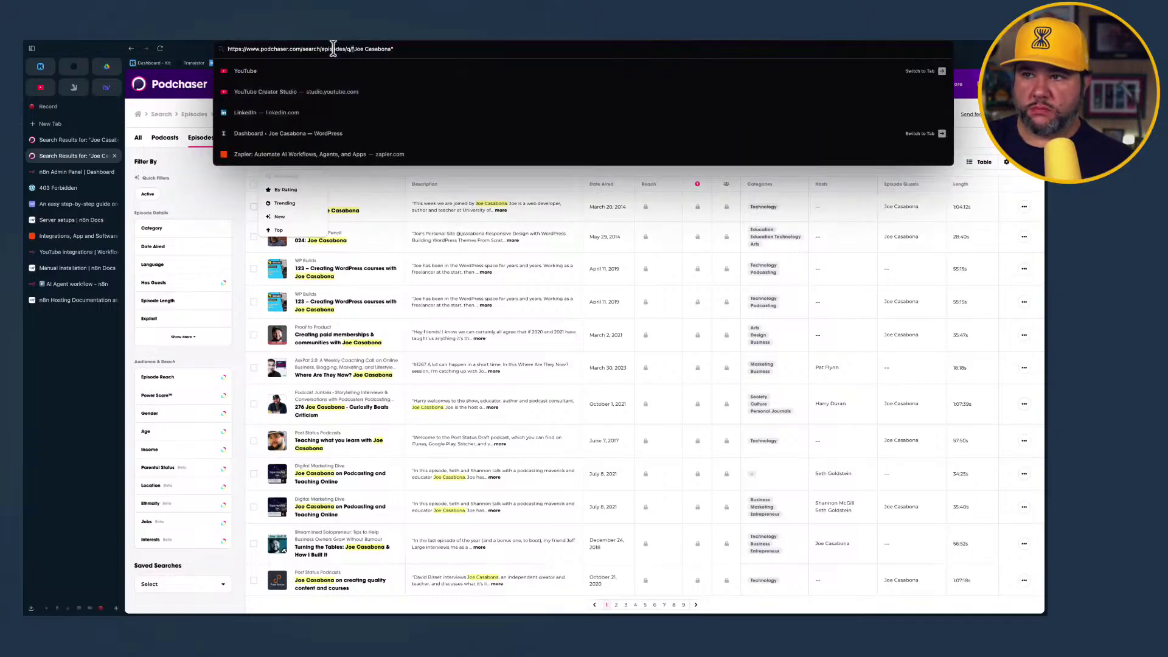
key("ctrl+a")
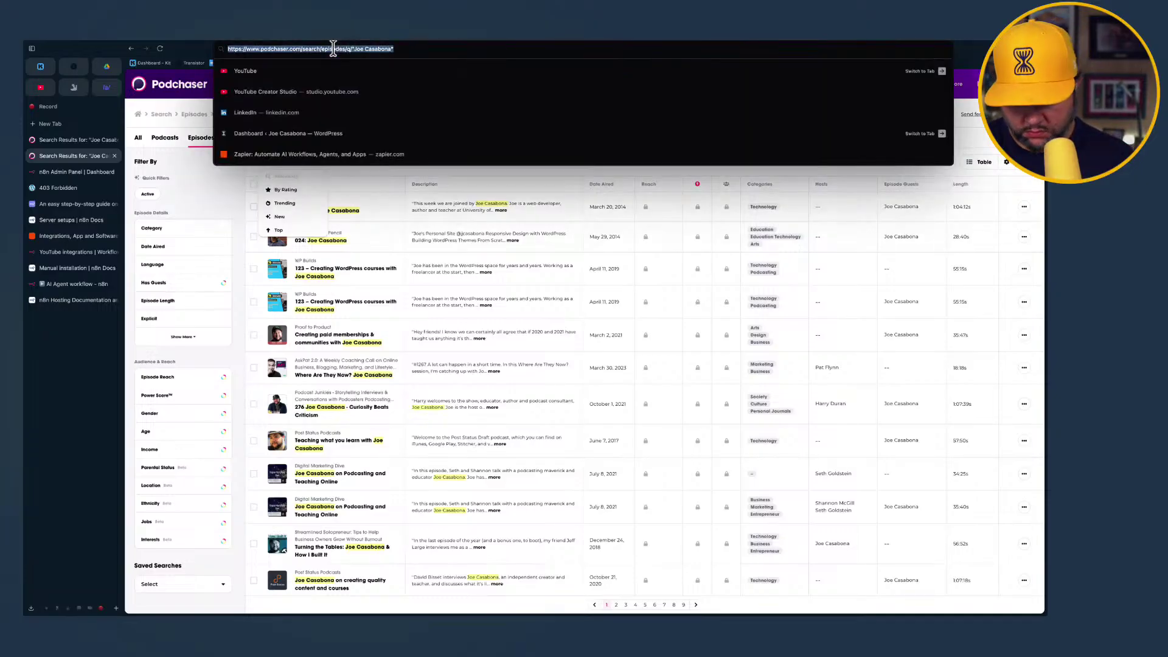
type("podchase")
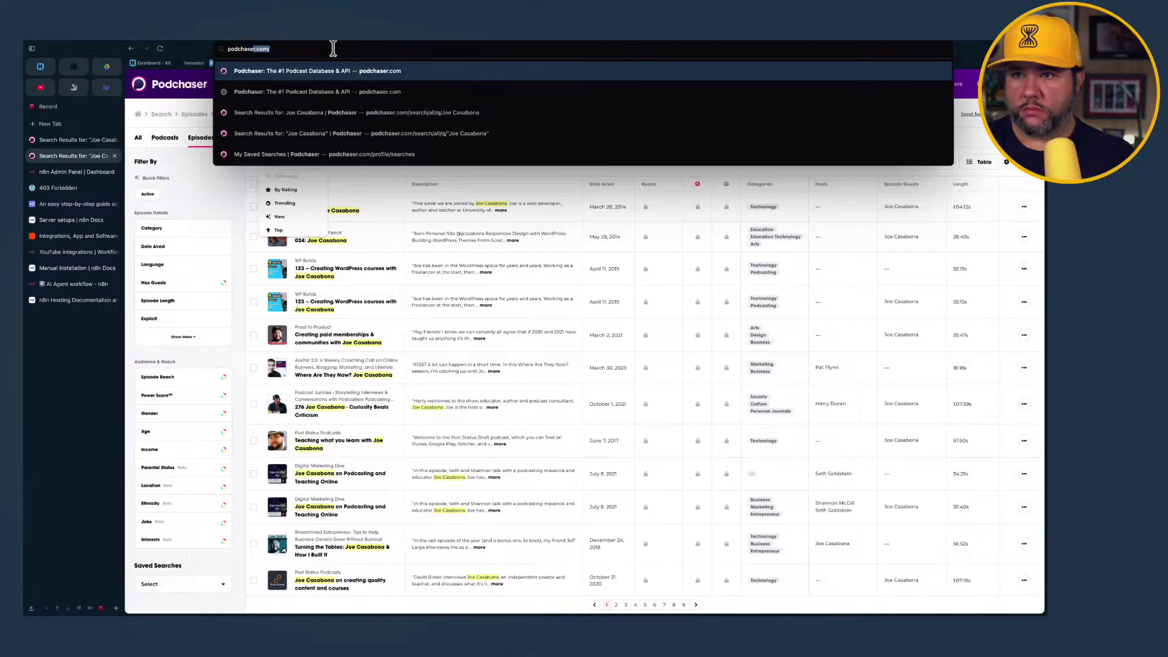
type("r API")
key("Return")
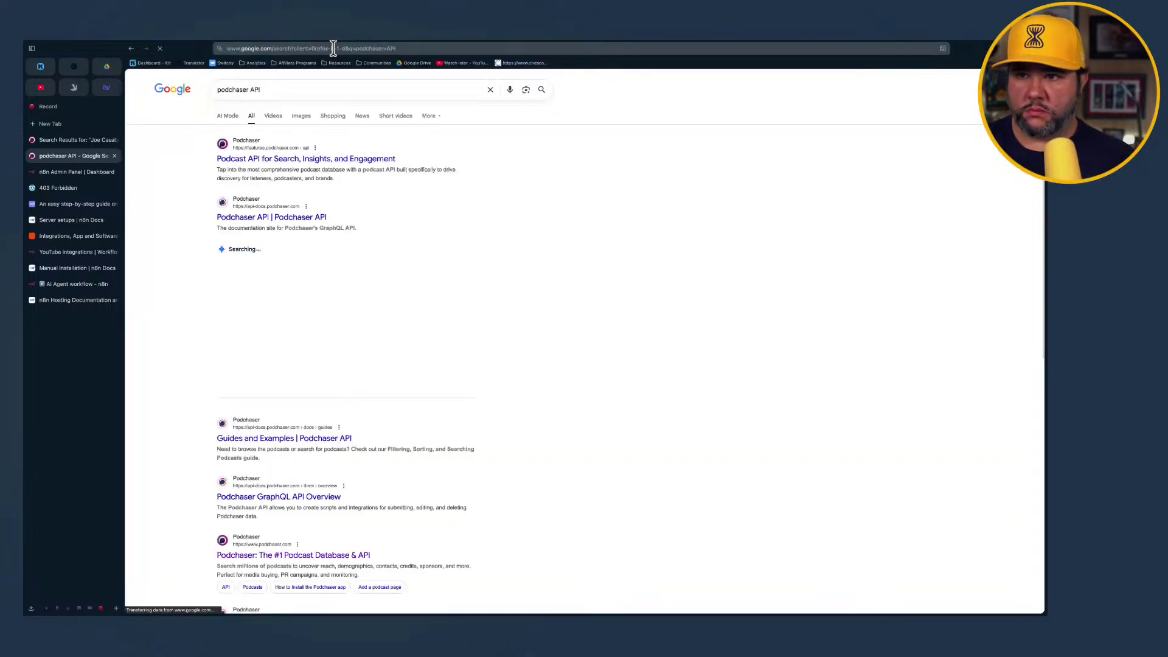
left_click(344, 160)
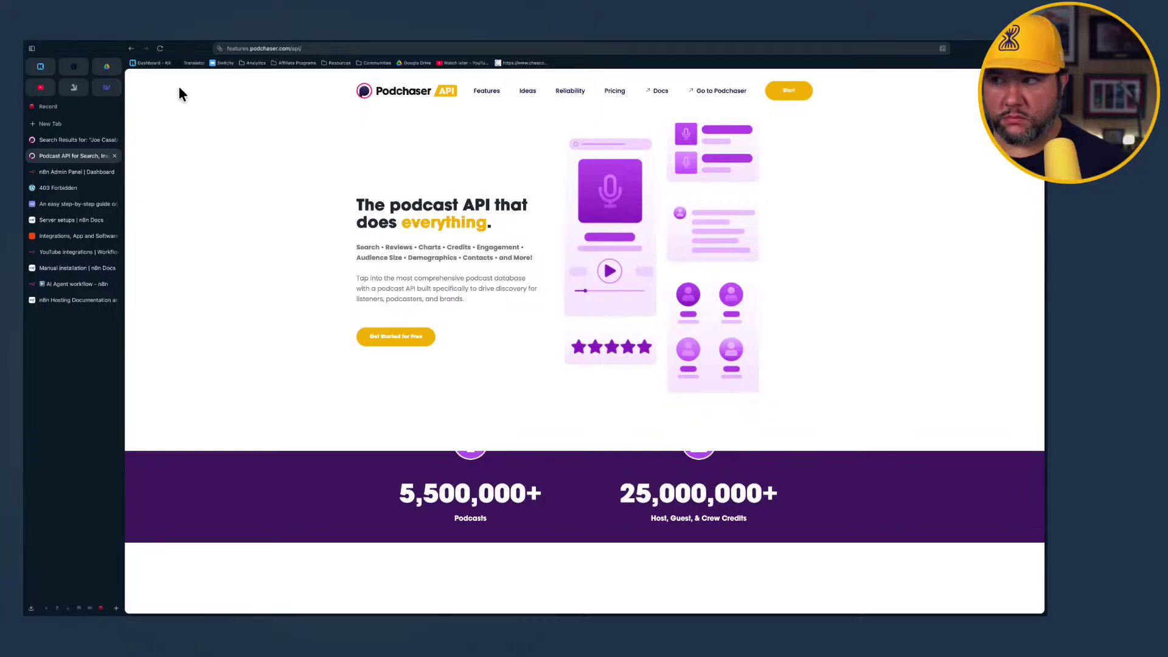
left_click(130, 48)
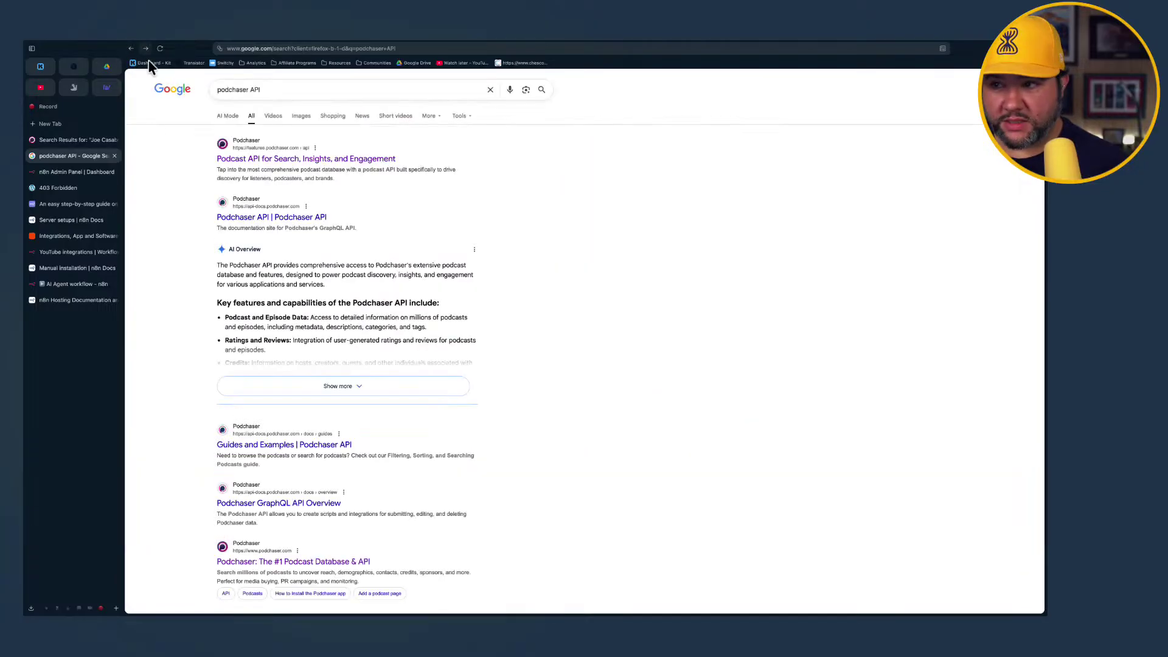
Open the Podchaser API documentation and read through the GraphQL API Overview
left_click(261, 217)
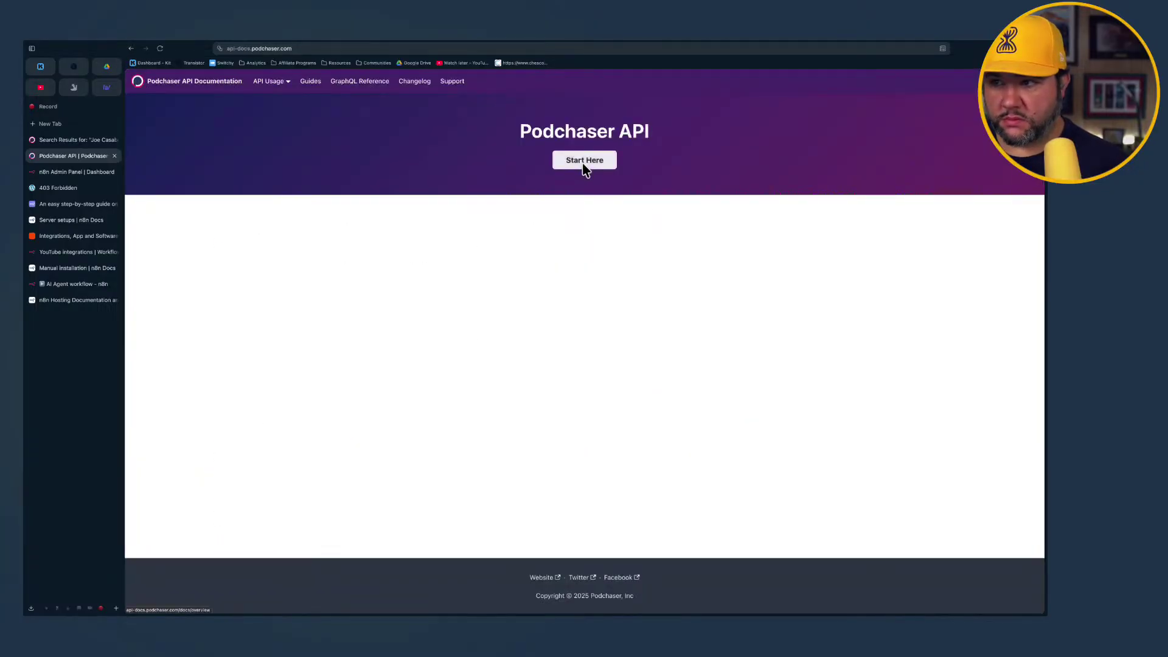
left_click(585, 164)
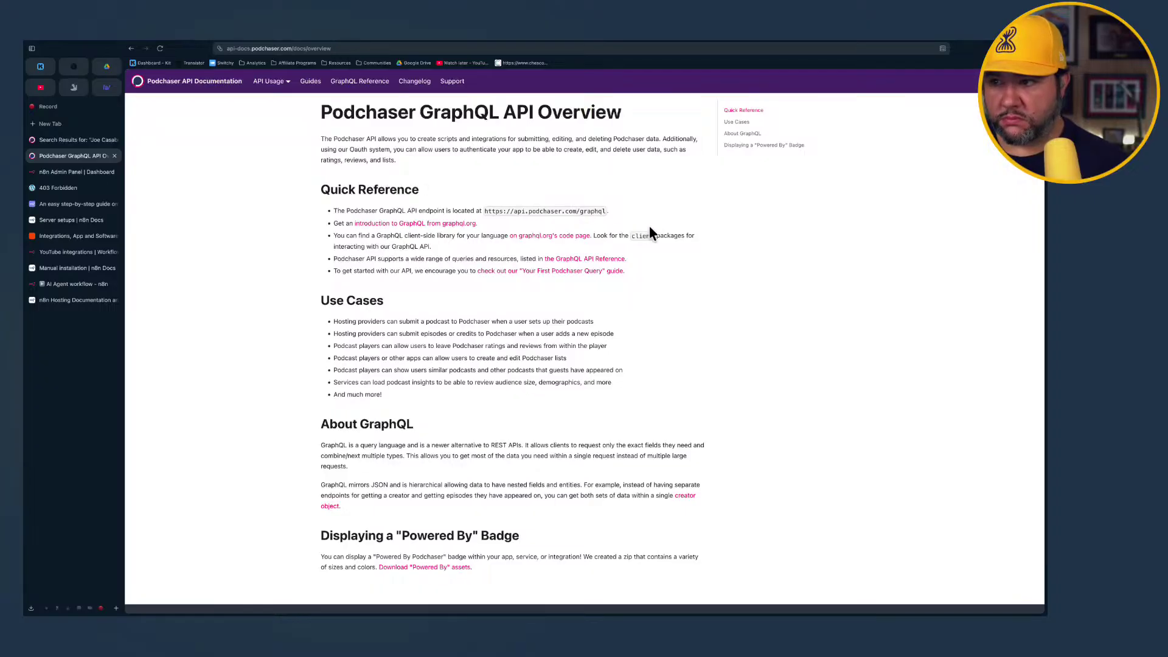
scroll(616, 352, "down", 2)
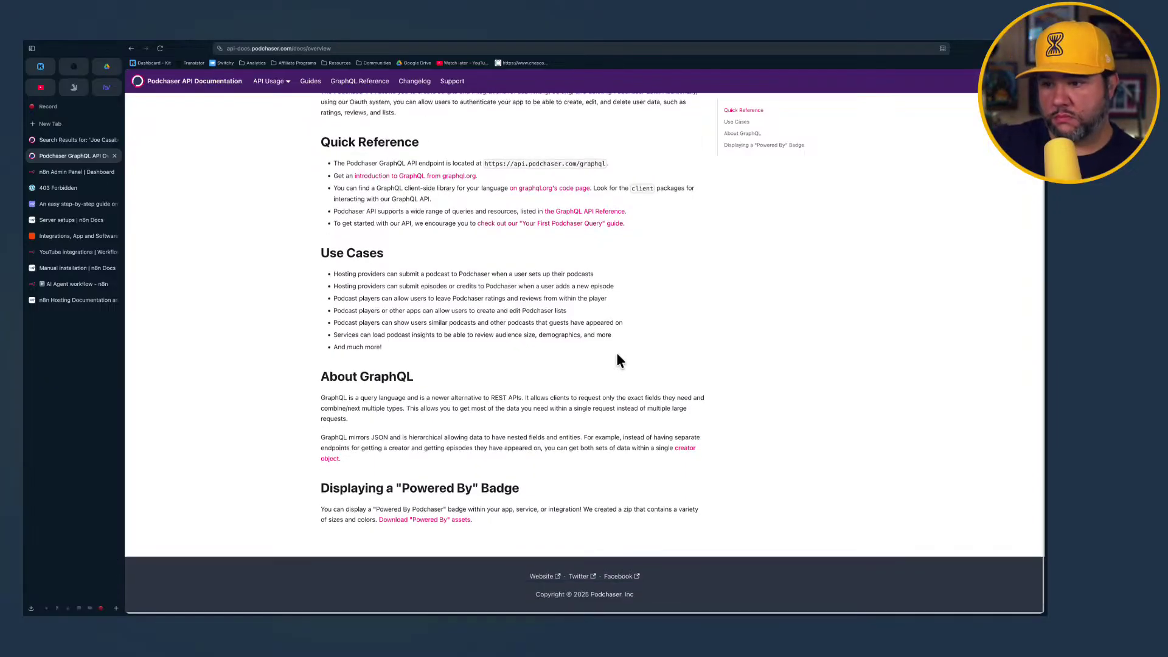
scroll(616, 352, "up", 2)
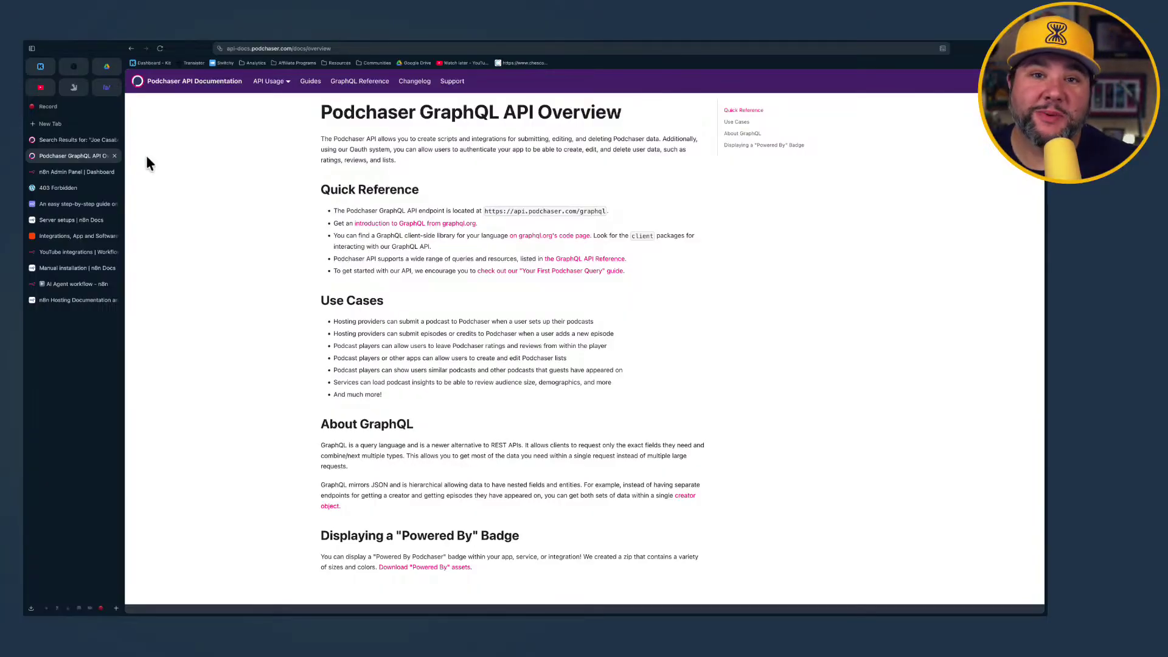
Try to open podscan.io in a new tab
left_click(71, 124)
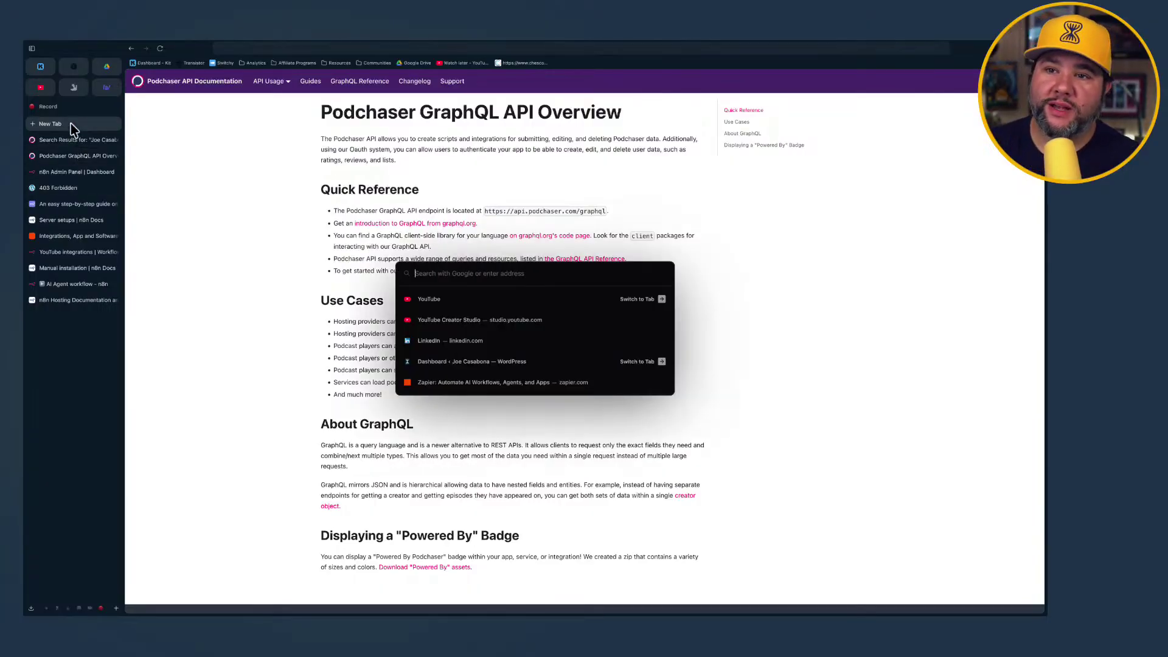
type("podsc")
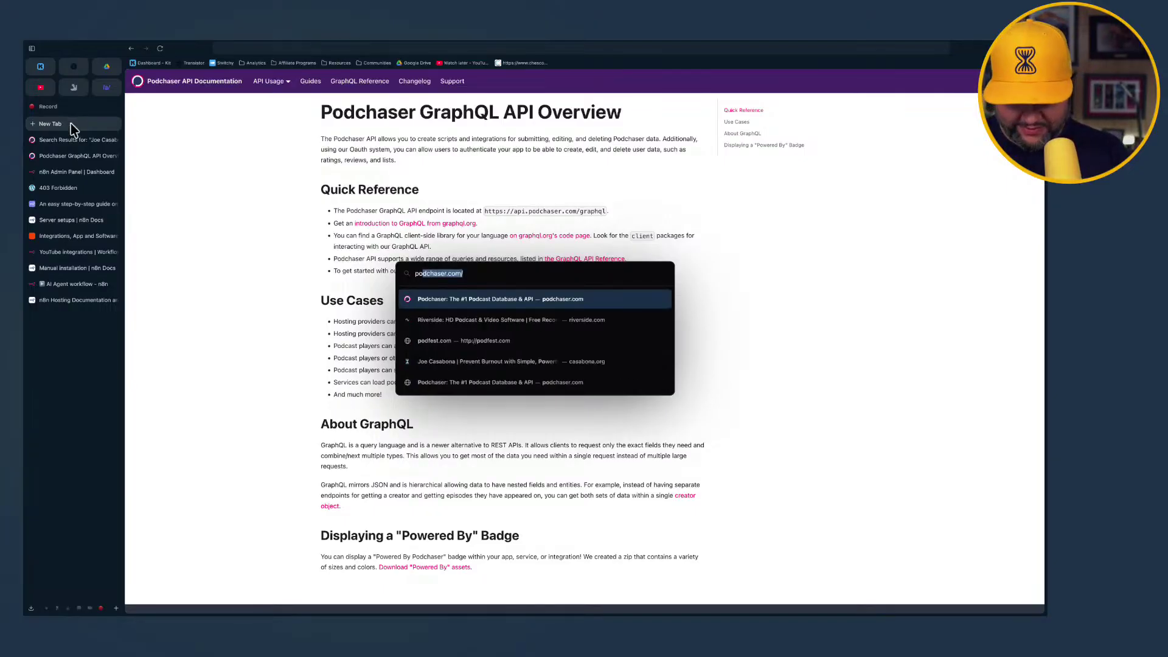
type("an.com")
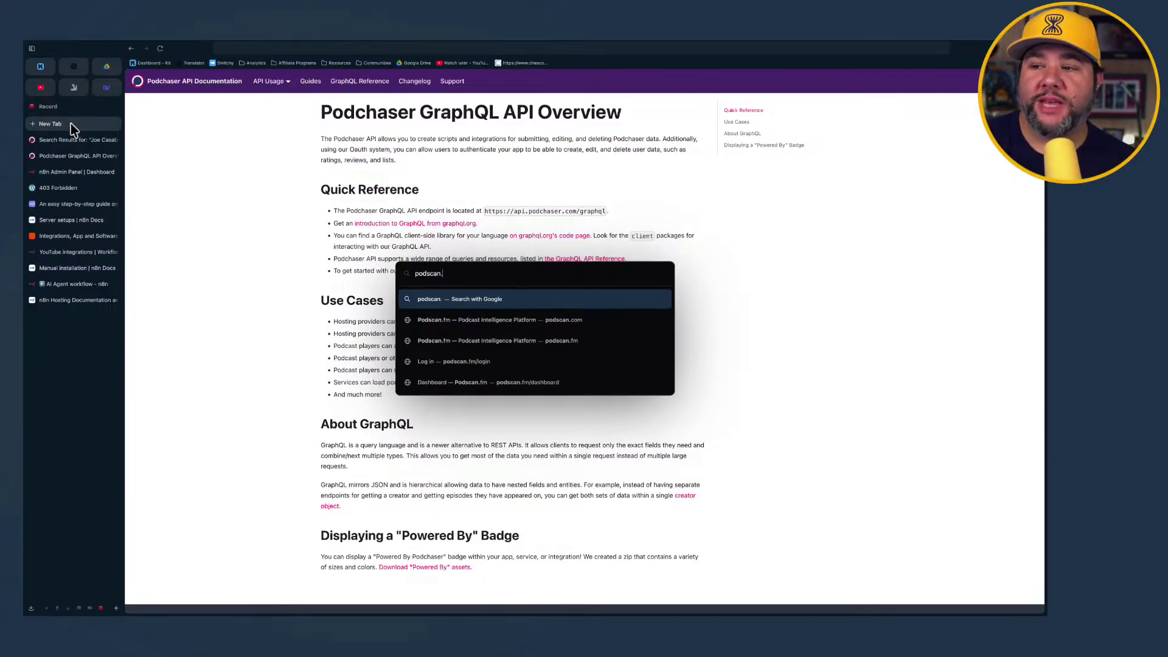
key("BackSpace")
key("BackSpace")
key("BackSpace")
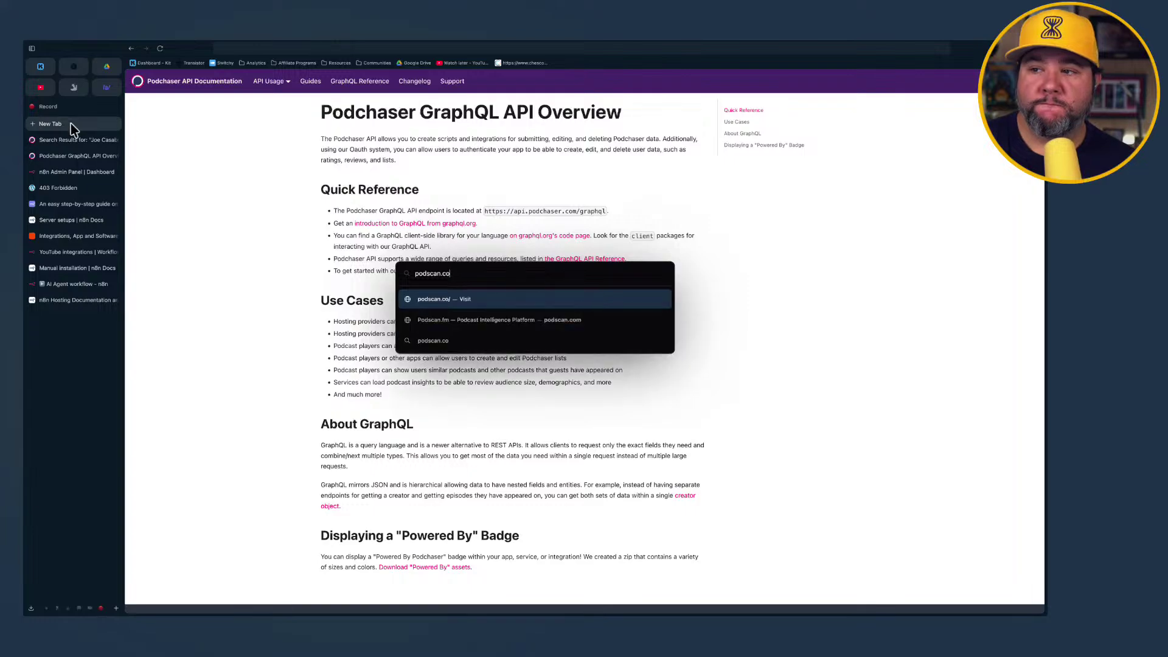
type("io")
key("Return")
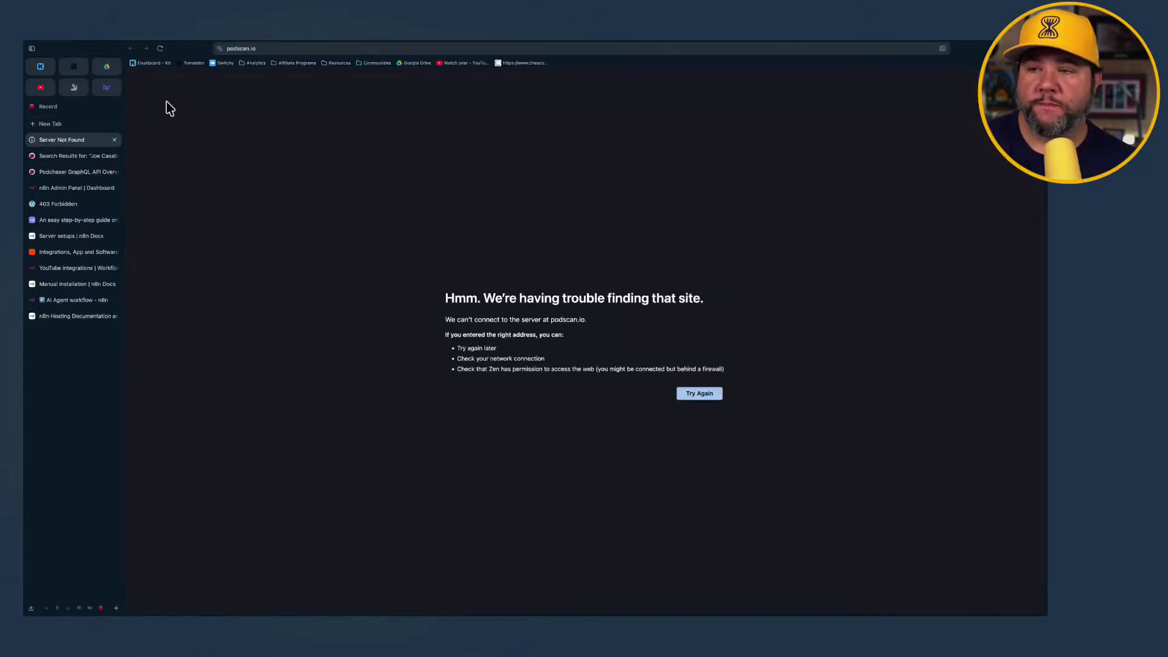
Search the web for "podscan" and open the Podscan.fm site
left_click(243, 50)
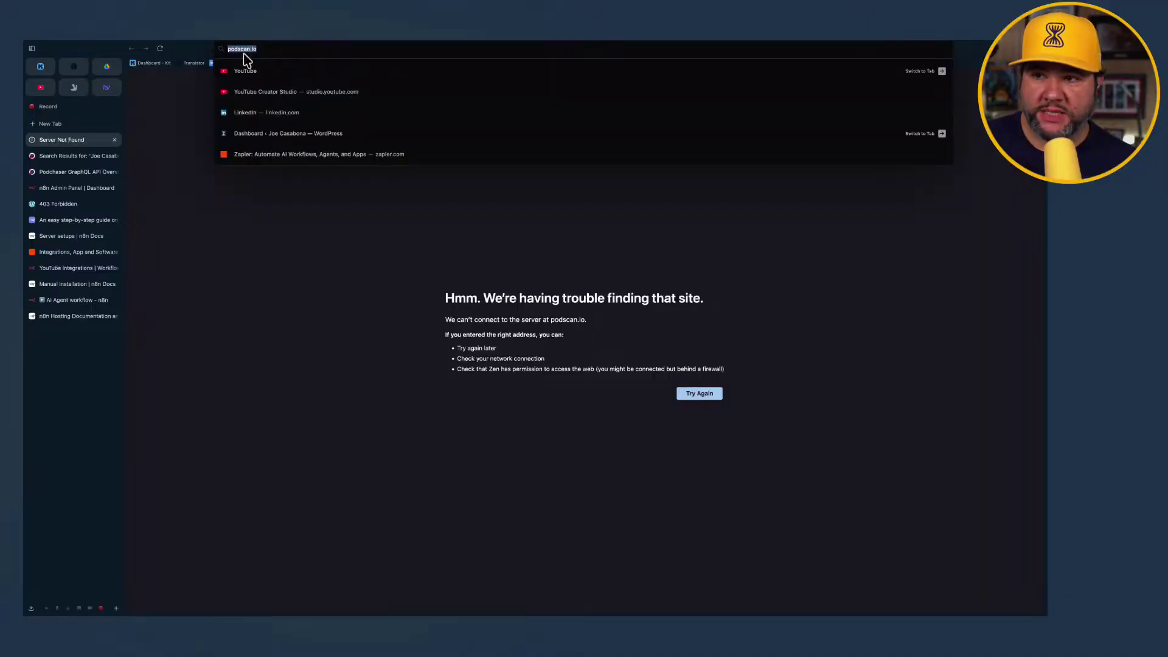
type("podscan")
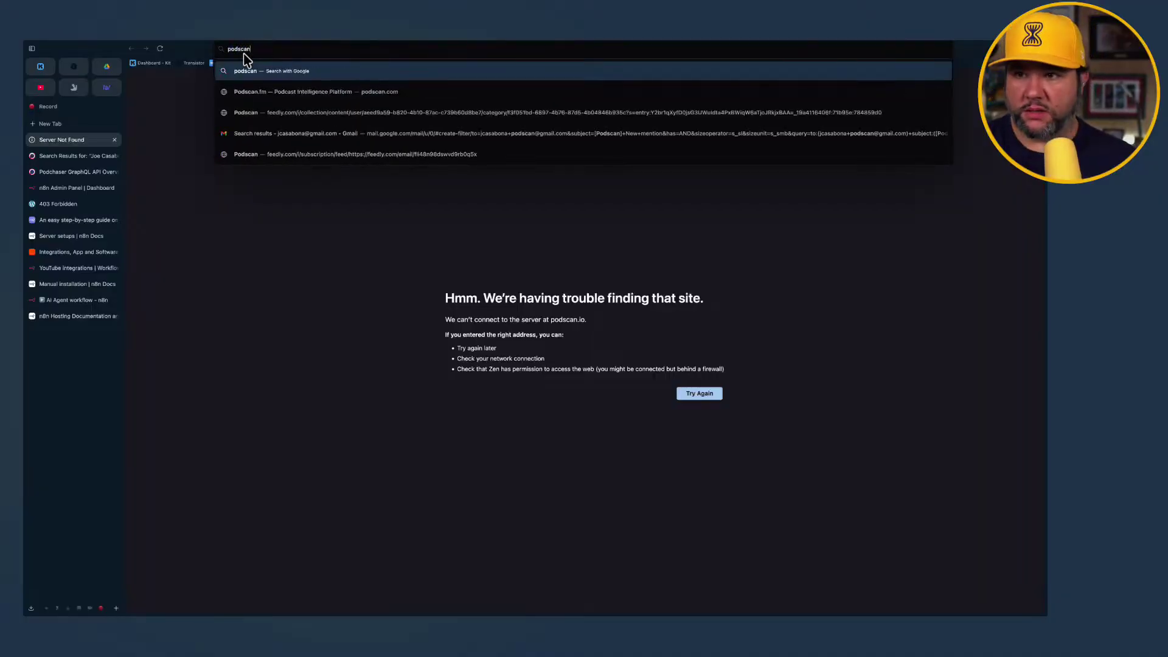
key("Return")
left_click(290, 187)
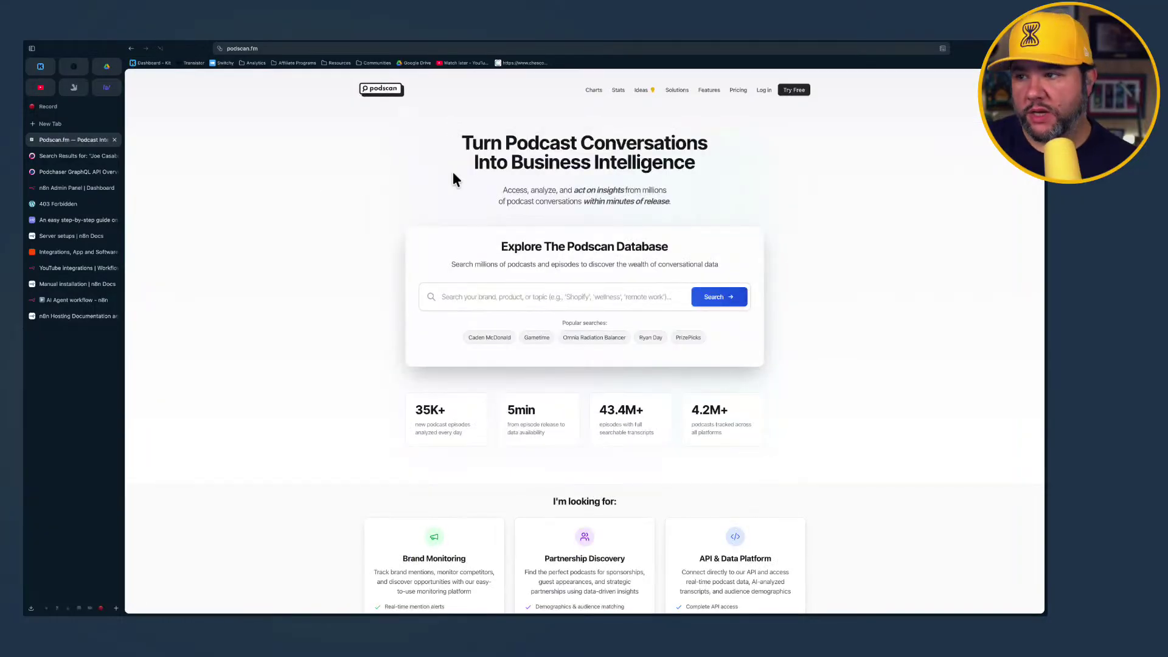
Log in to Podscan.fm with the saved account email and password
left_click(764, 91)
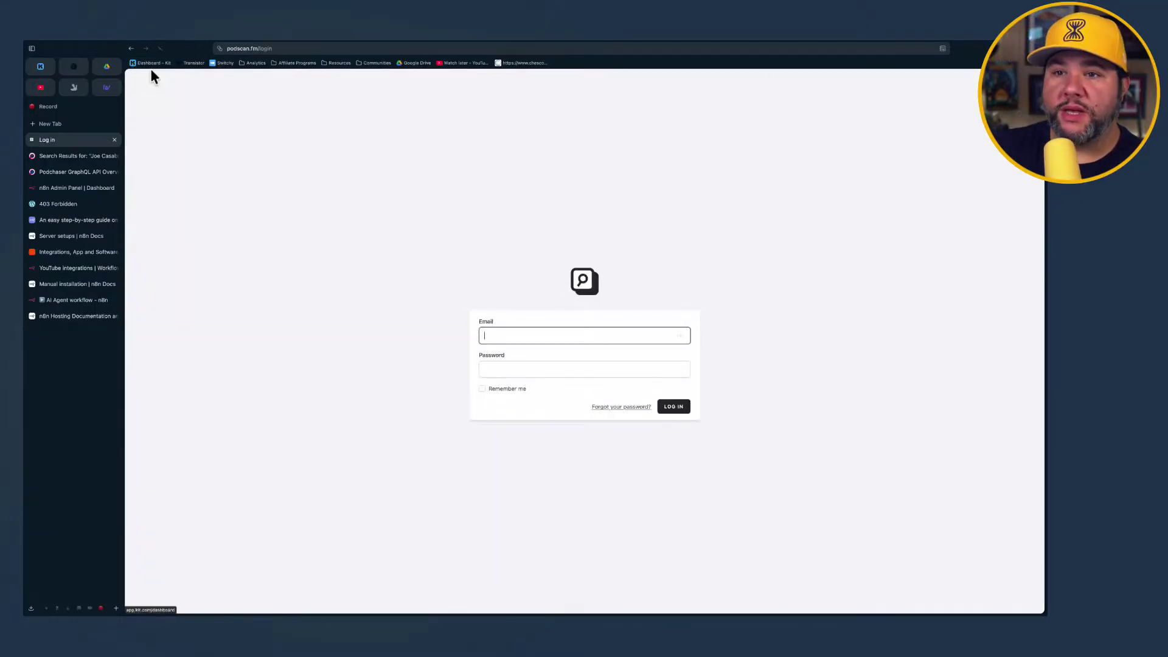
left_click(529, 357)
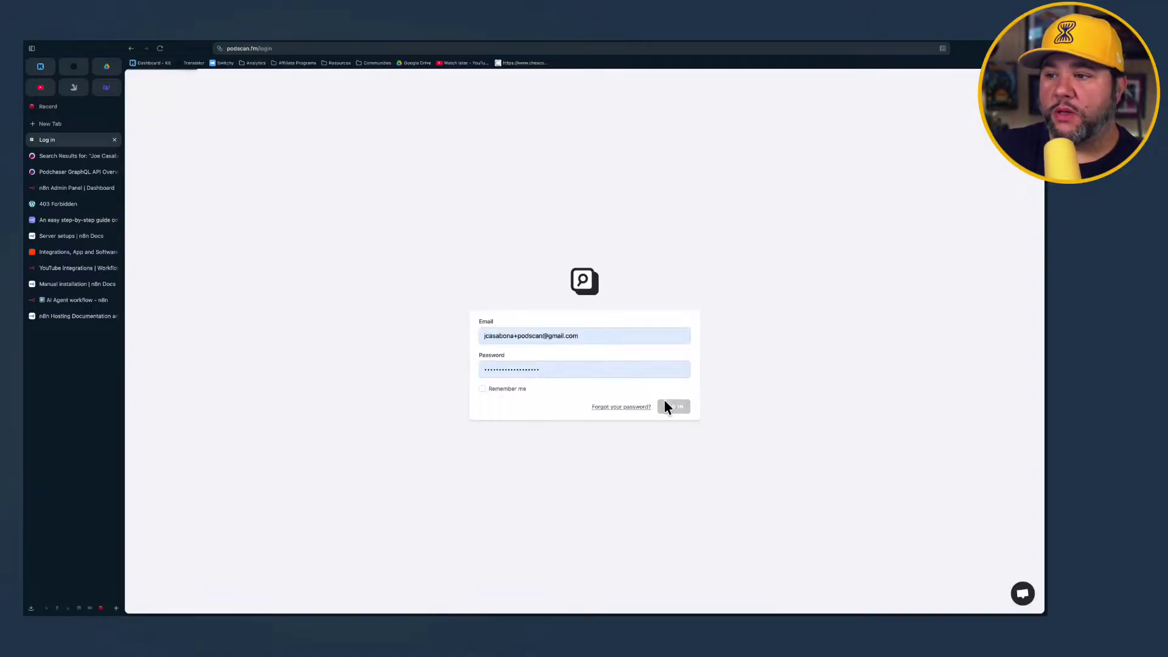
left_click(669, 406)
left_click(91, 235)
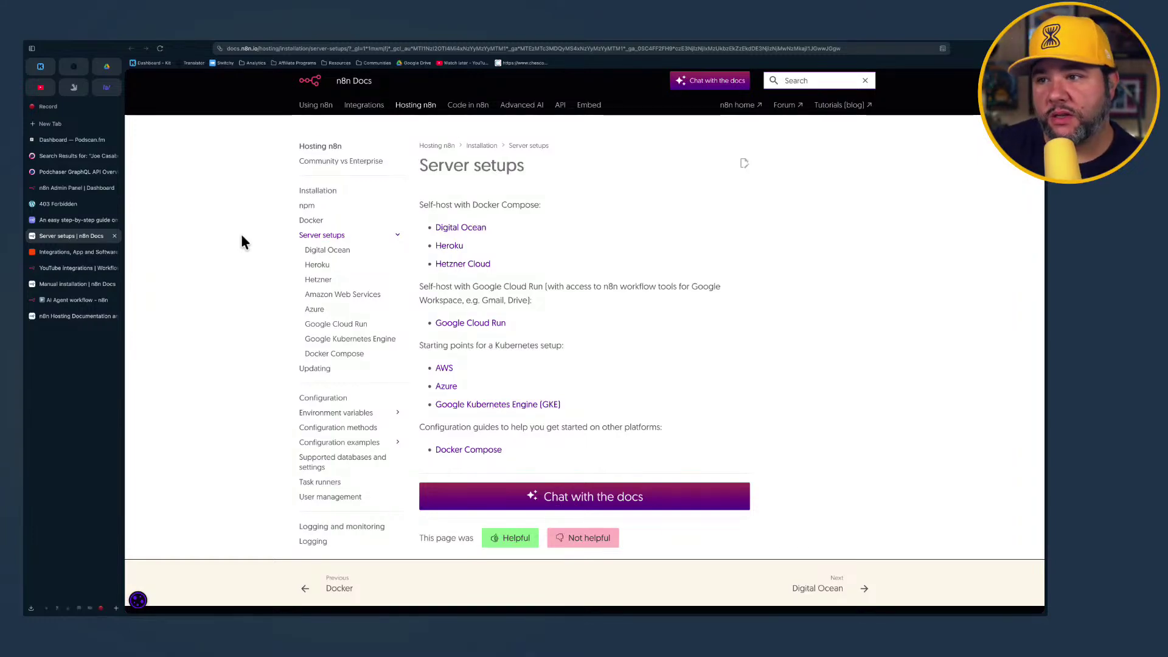
scroll(241, 236, "down", 1)
scroll(242, 237, "up", 1)
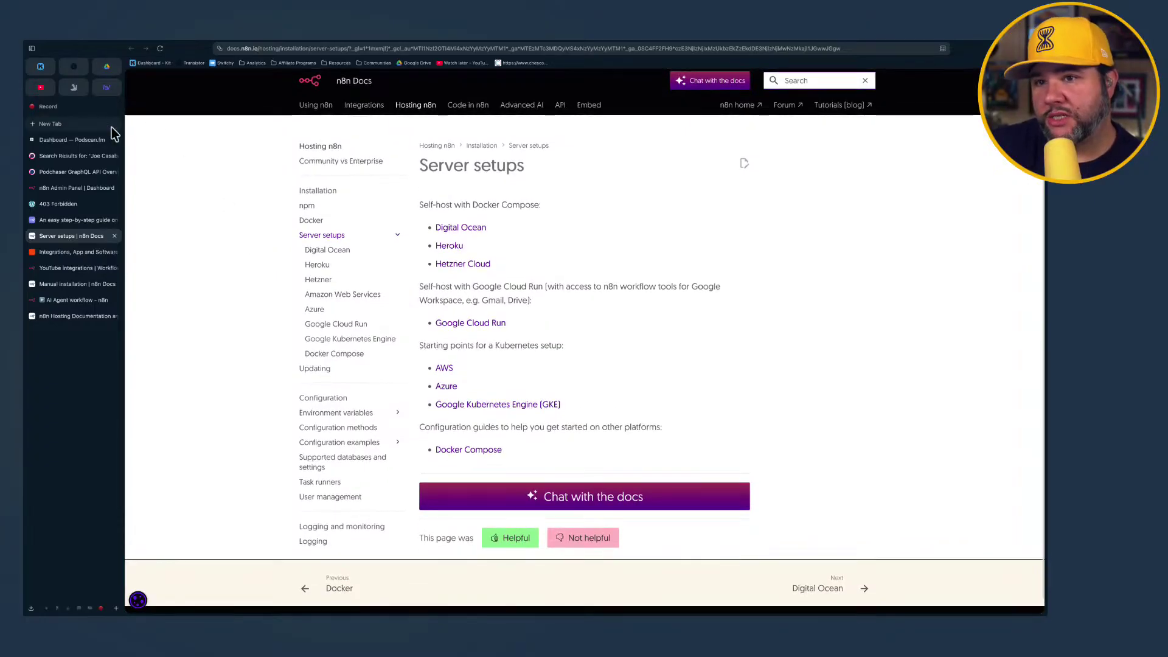
Return to the Podscan dashboard, list all alerts, and review the latest mentions of the alert for the owner's name
left_click(95, 140)
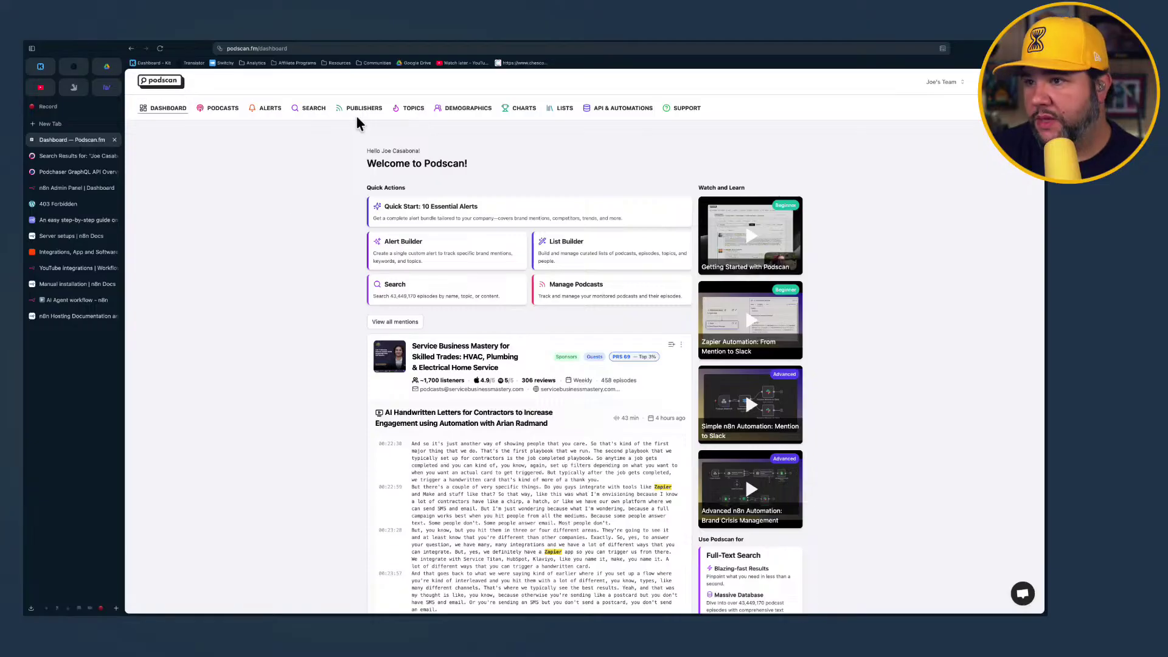
left_click(260, 111)
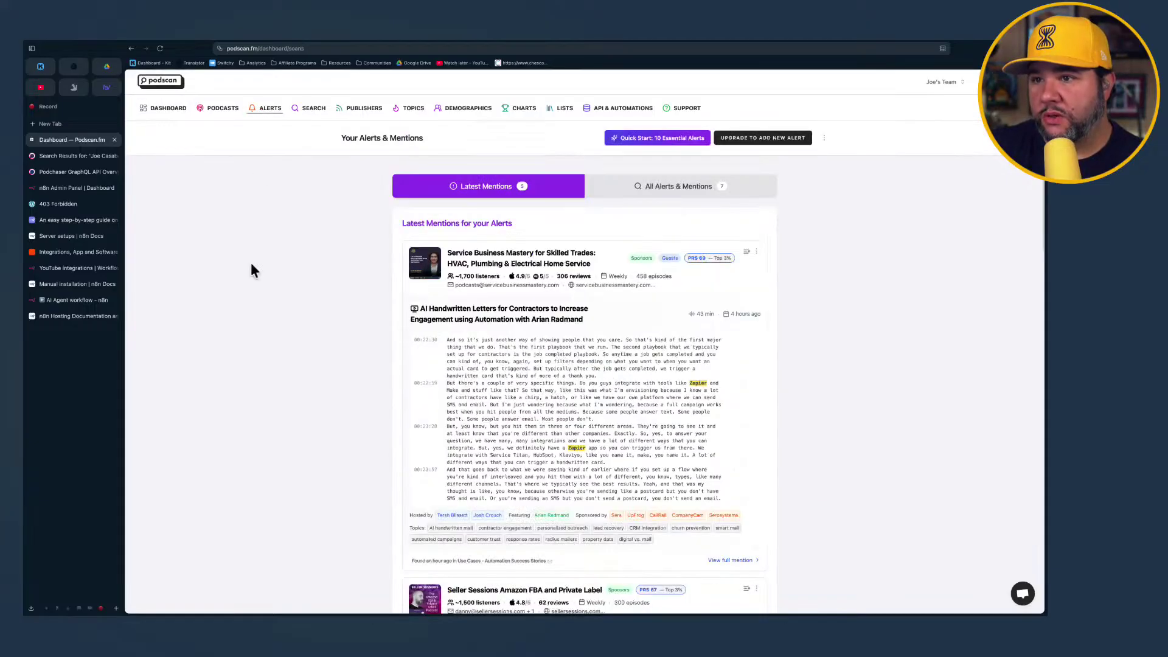
left_click(656, 195)
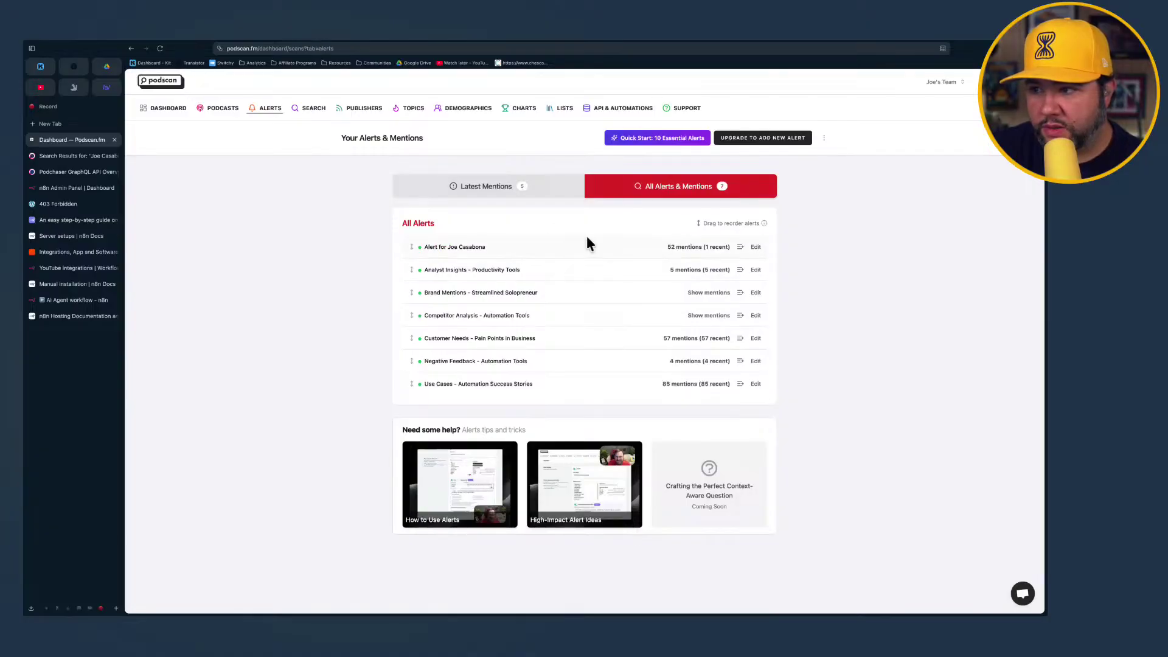
left_click(469, 248)
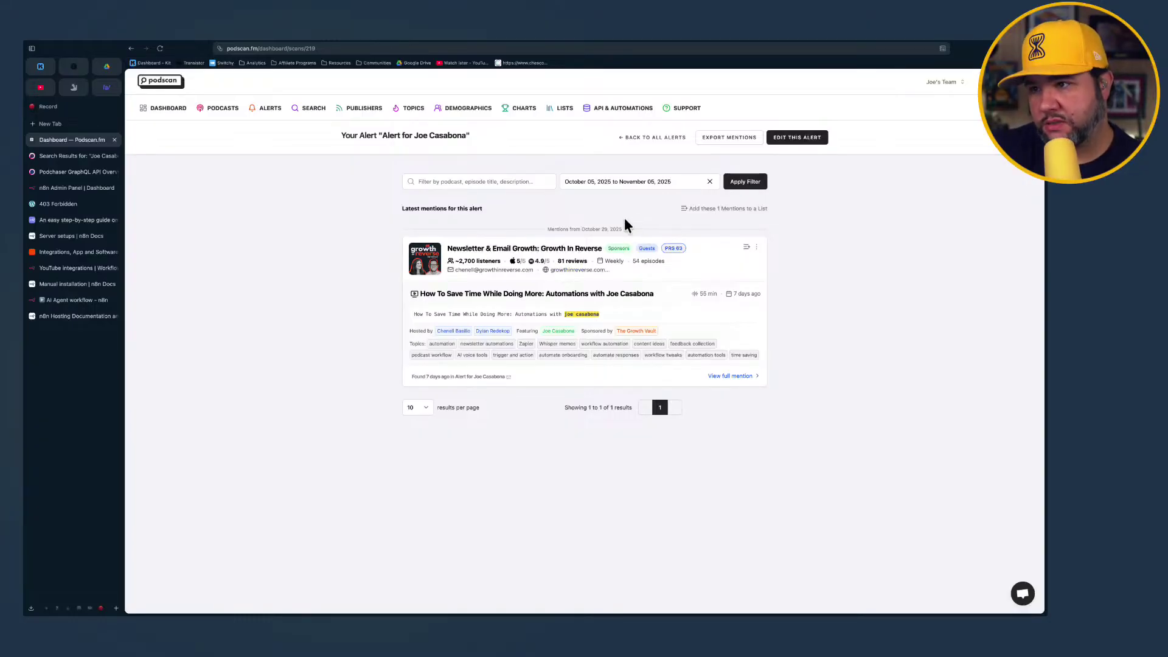
left_click(650, 139)
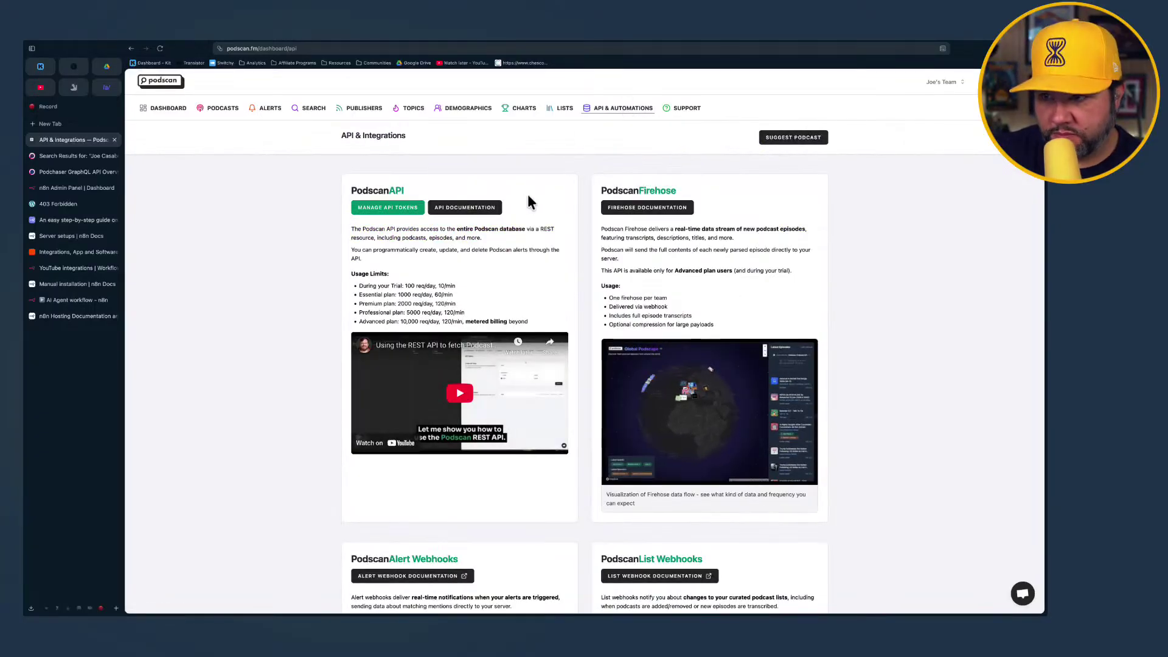
Look over Podscan's API & Integrations page, open API token management, and name a new read-permission token "Digest"
scroll(477, 290, "down", 1)
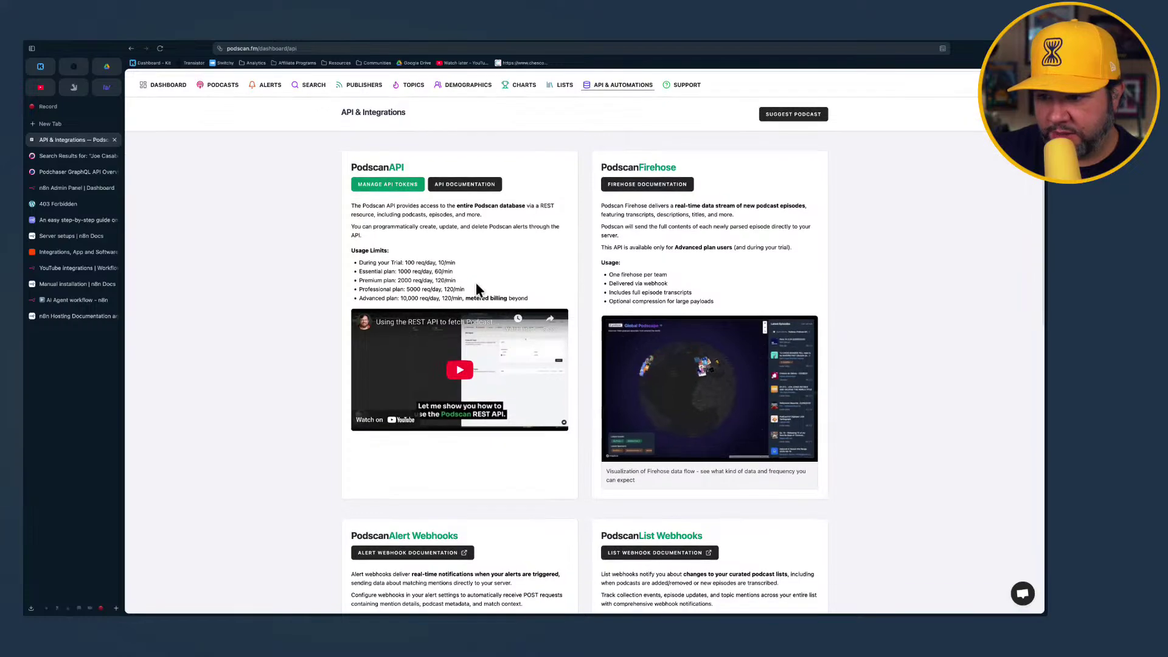
scroll(475, 289, "up", 1)
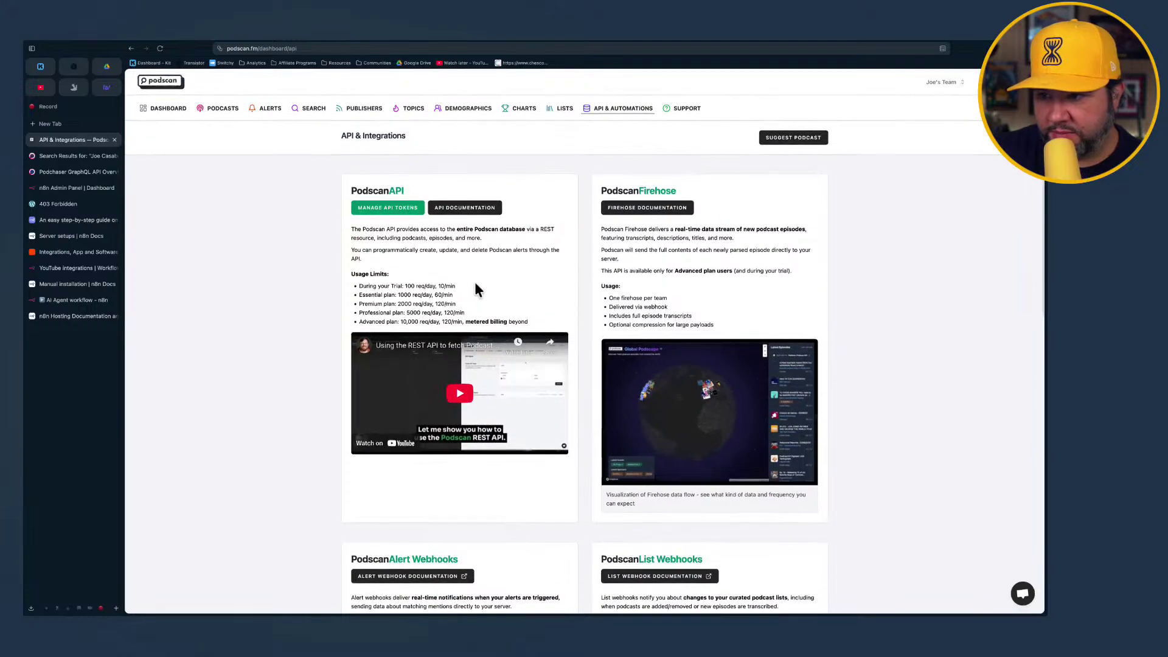
left_click(391, 217)
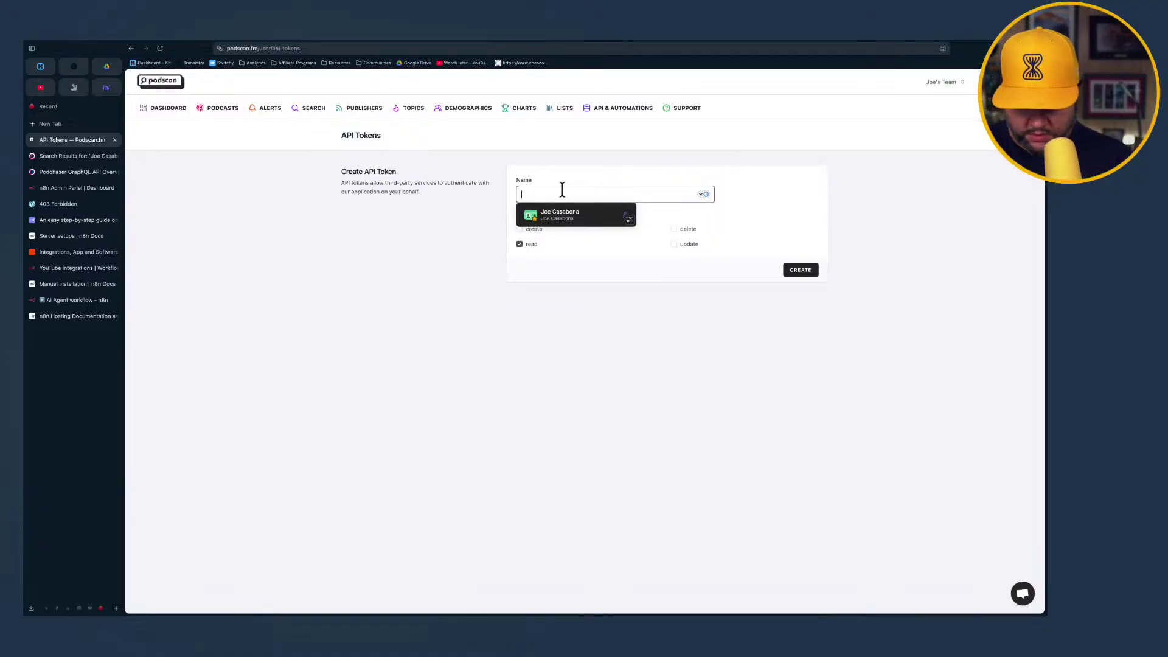
type("Digest")
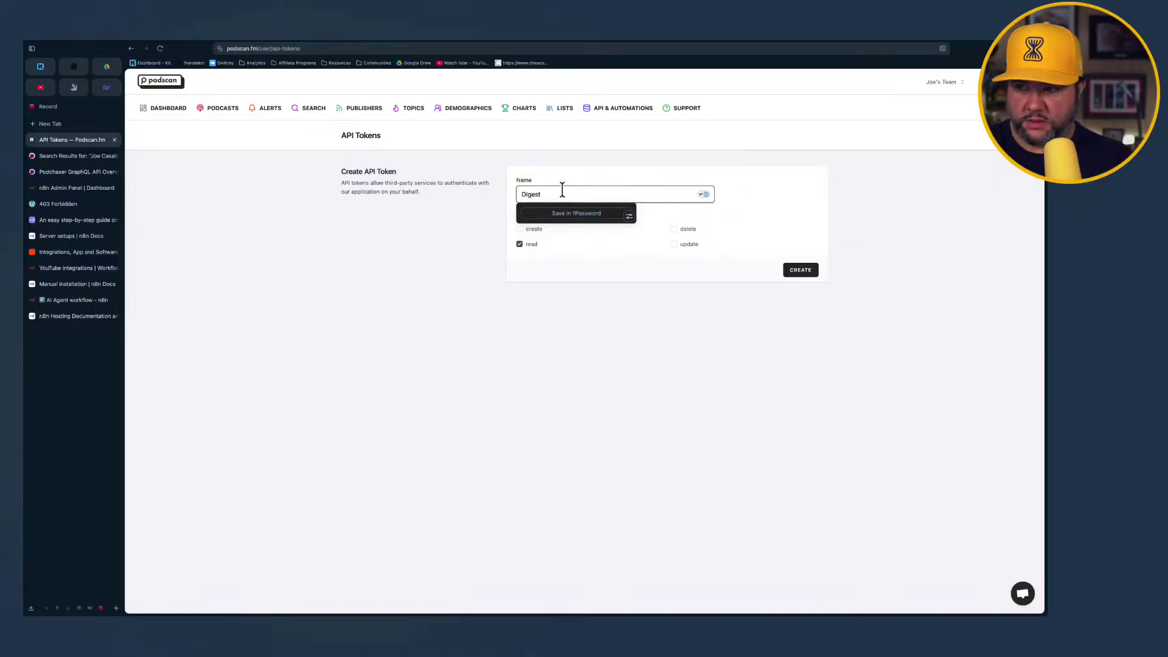
key("BackSpace")
key("BackSpace")
type("igest")
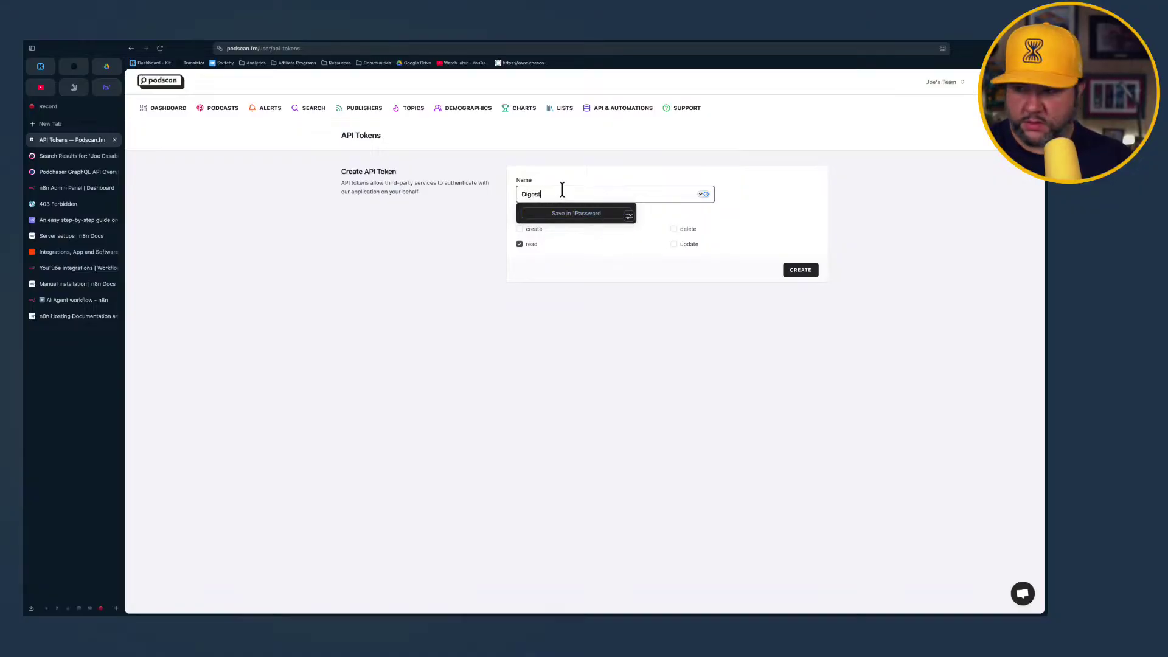
left_click(749, 350)
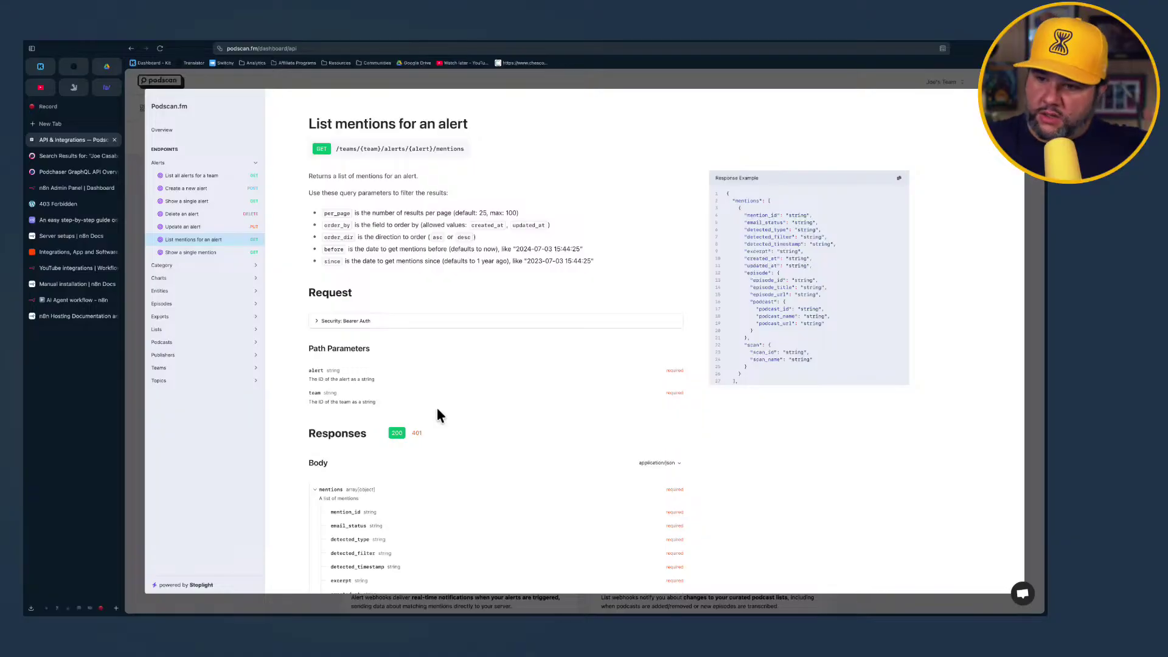
Examine the "List mentions for an alert" endpoint documentation, including its Bearer Auth requirement, query parameters and response fields
left_click(375, 321)
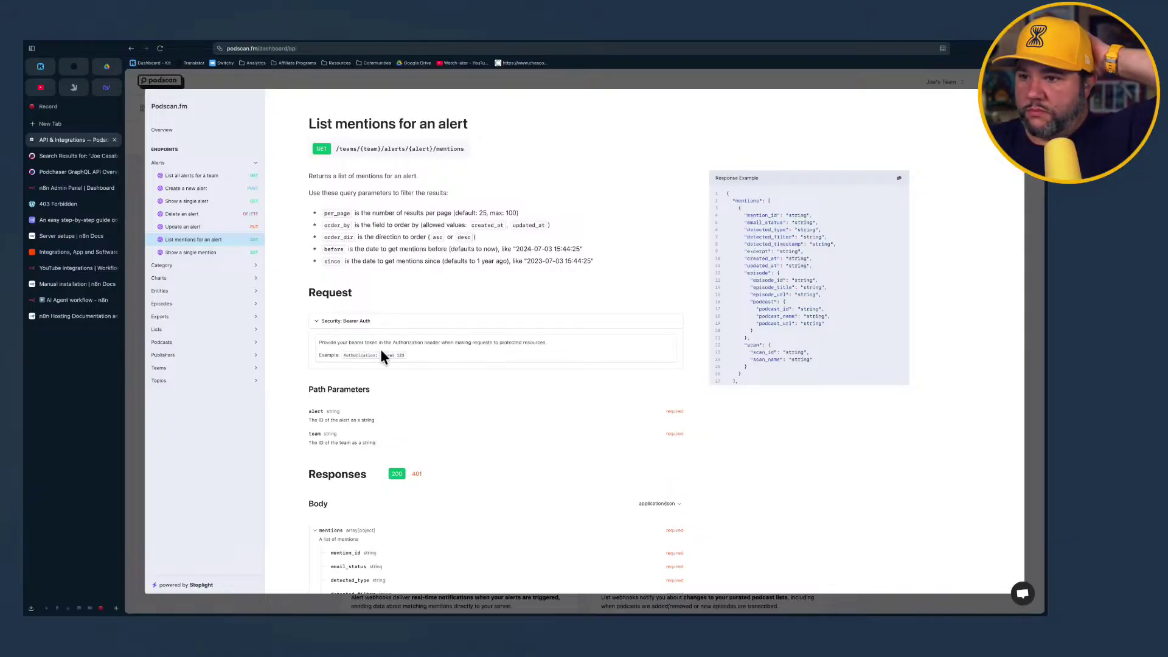
left_click(386, 323)
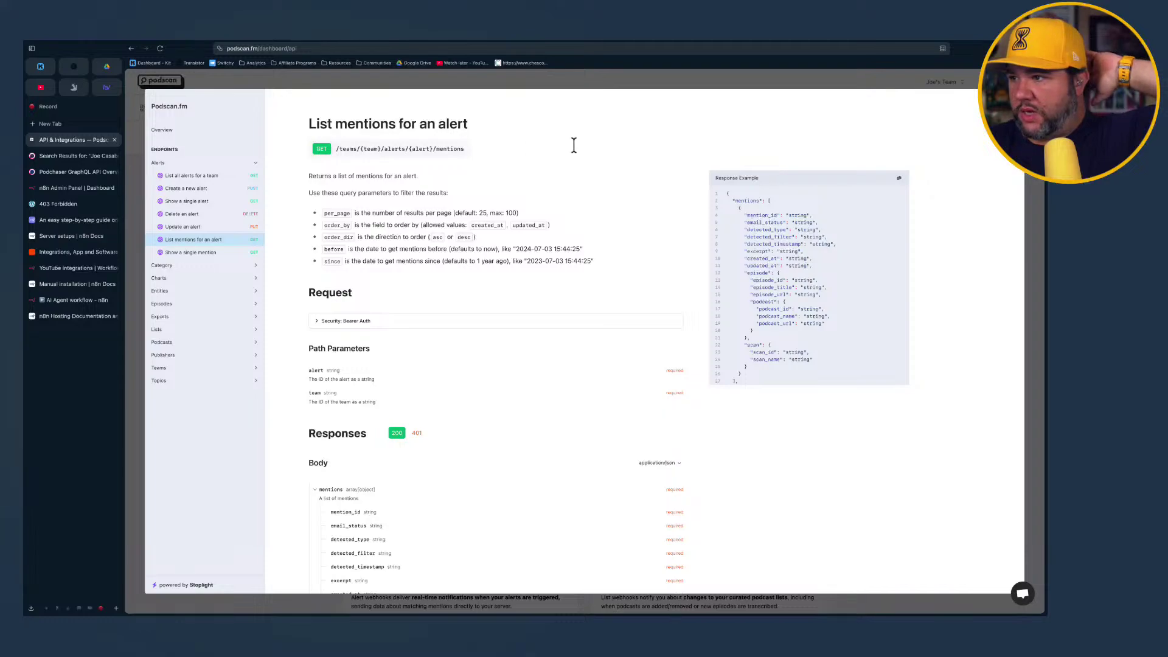
scroll(578, 146, "down", 4)
scroll(579, 146, "up", 5)
scroll(579, 146, "down", 1)
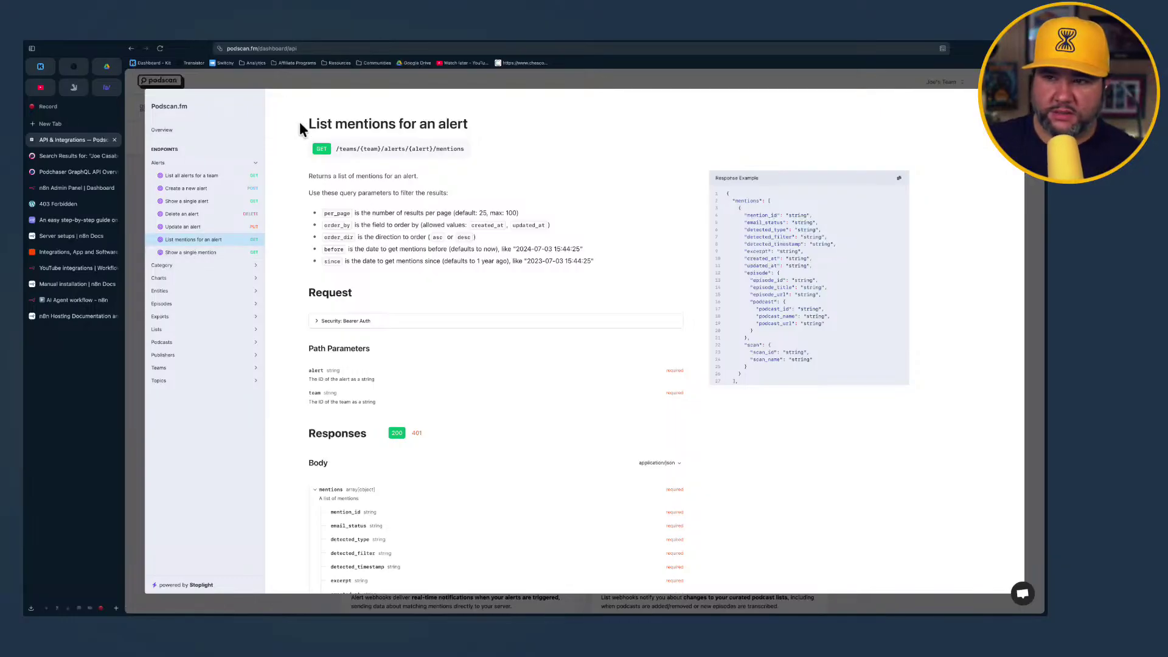
scroll(394, 268, "down", 10)
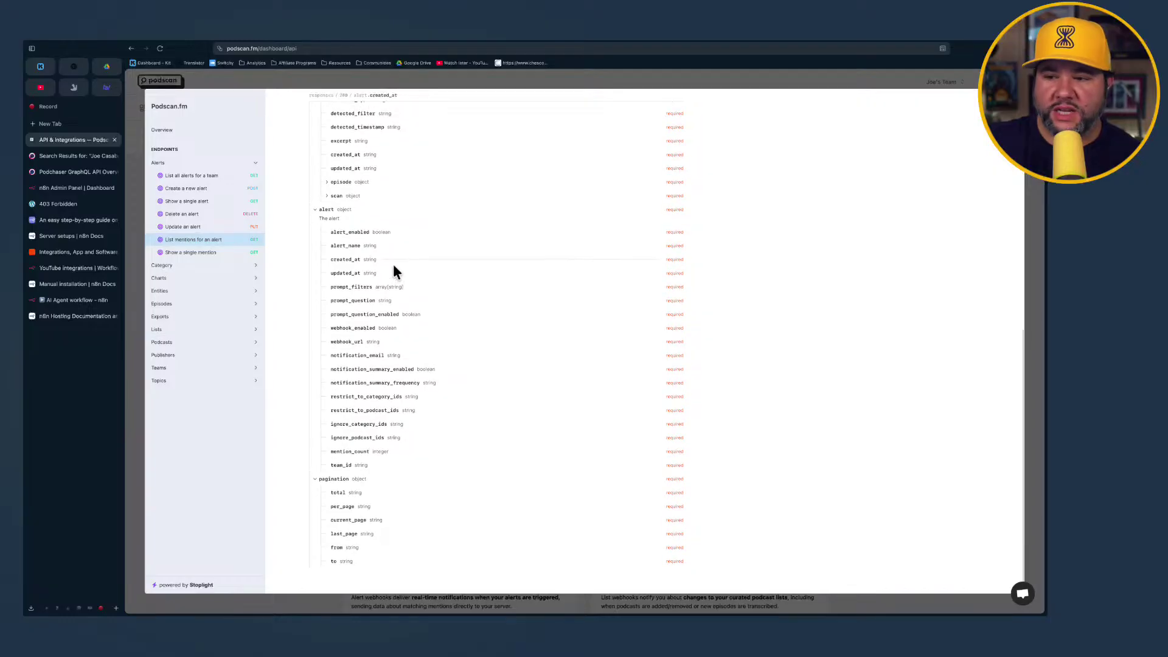
scroll(393, 265, "up", 10)
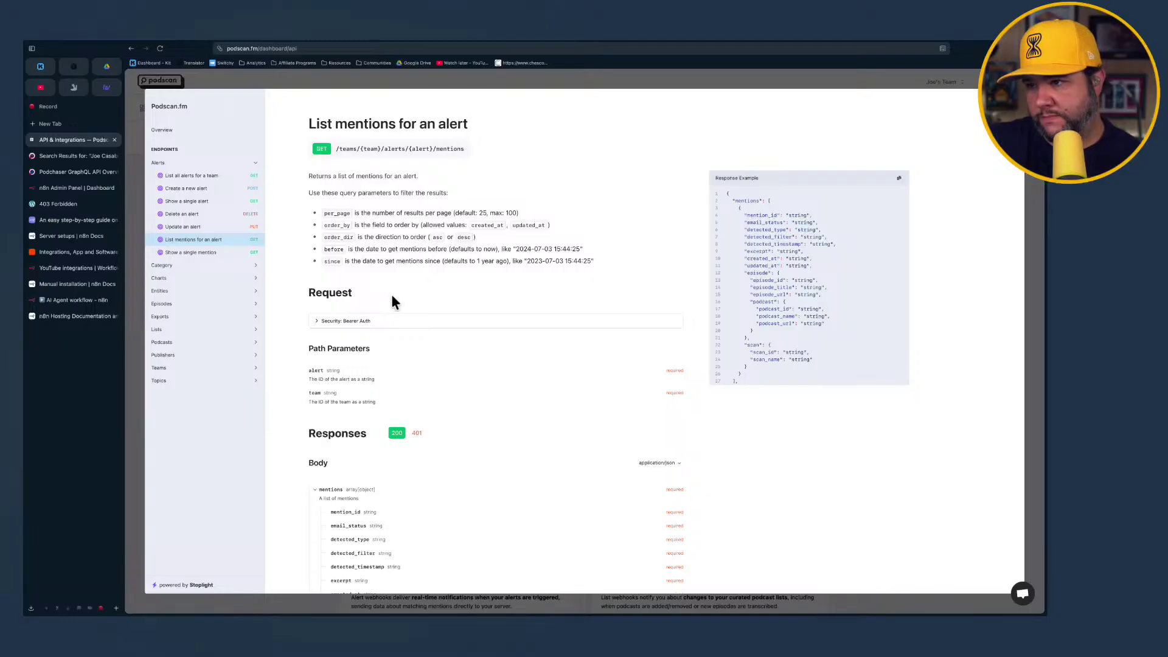
Read the Podscan API overview for the base URL, authentication, team ID, rate limits, restricted fields and pagination
left_click(194, 135)
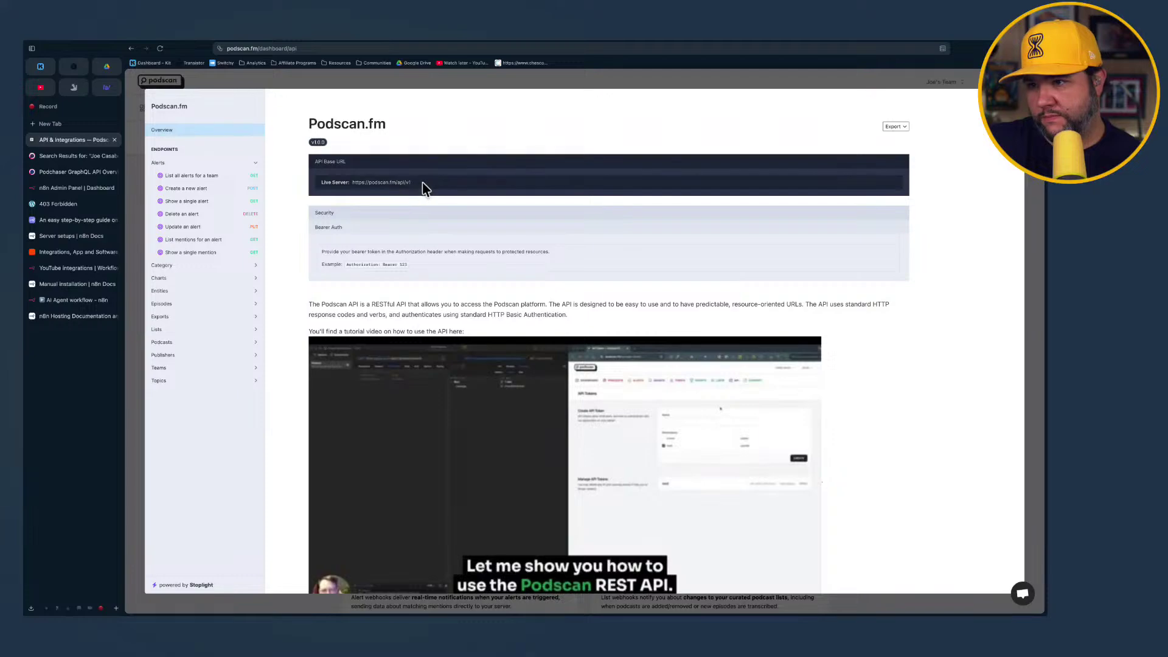
mouse_move(358, 185)
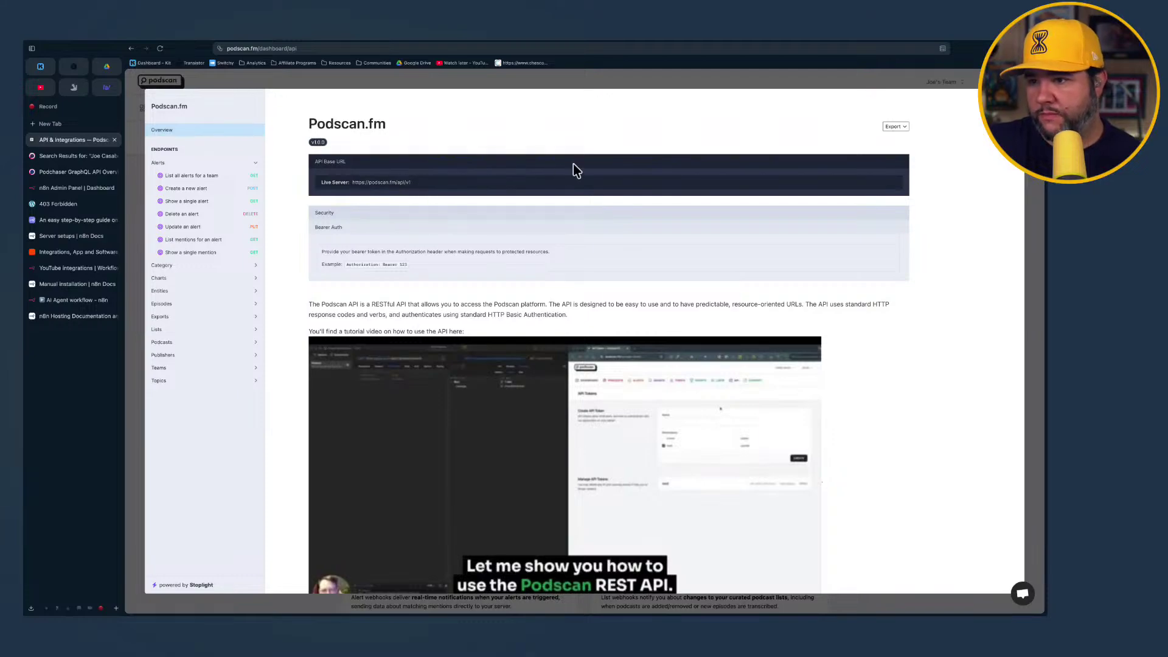
scroll(574, 164, "down", 10)
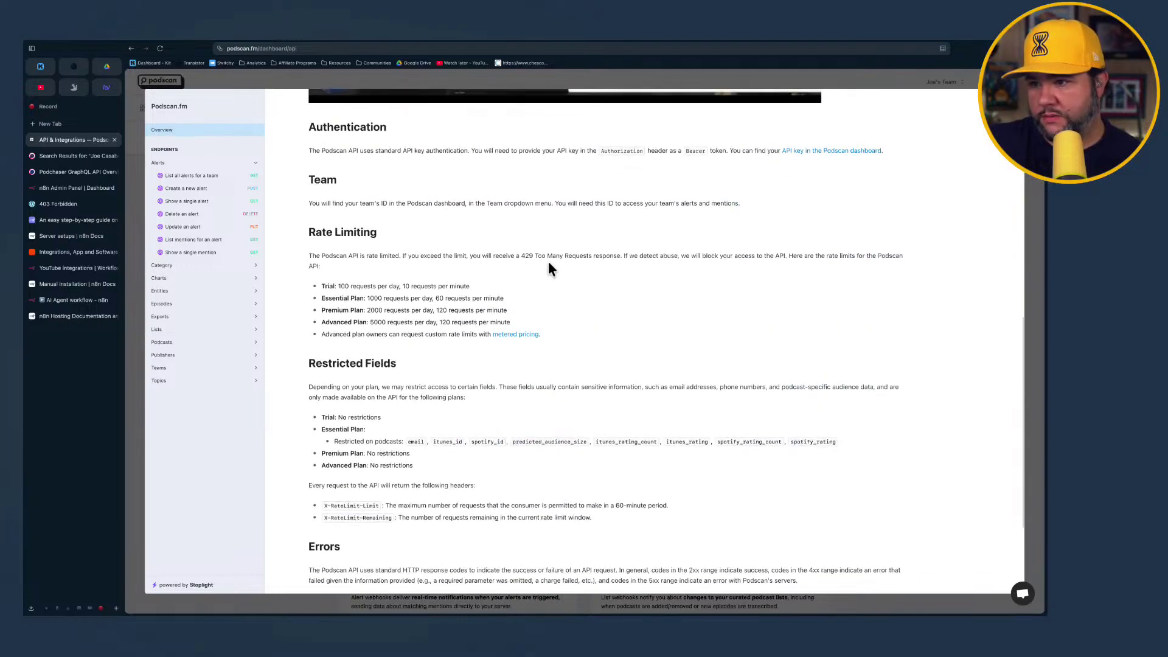
scroll(549, 262, "down", 5)
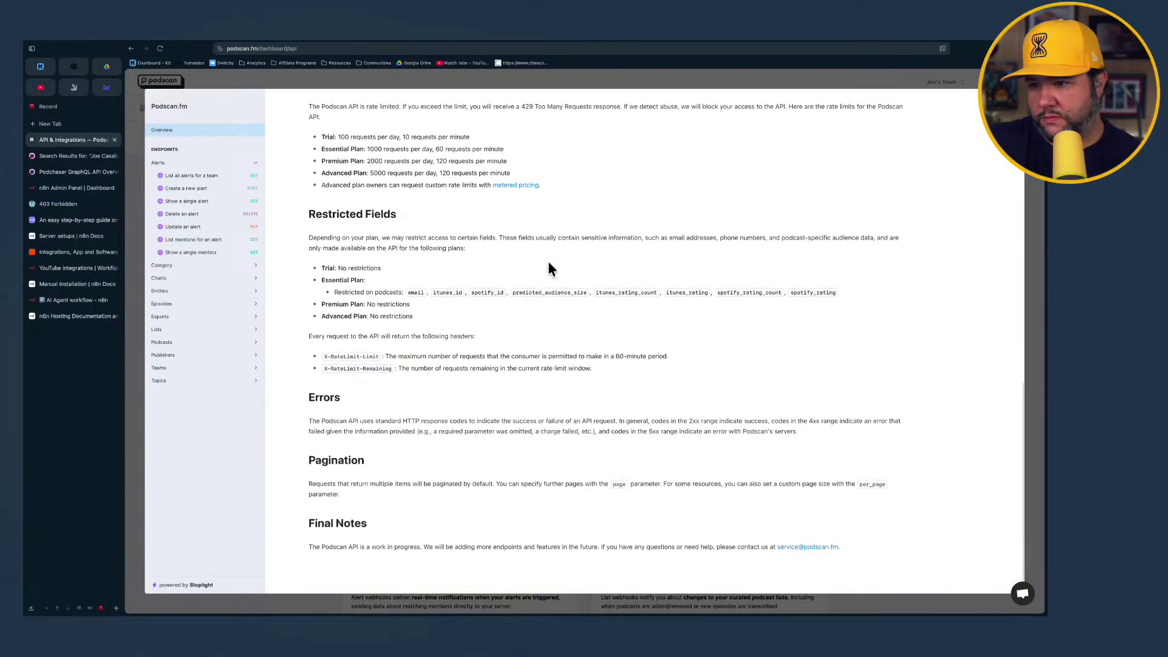
scroll(549, 261, "up", 15)
Open the Podscan REST API tutorial video on YouTube and play it
left_click(571, 497)
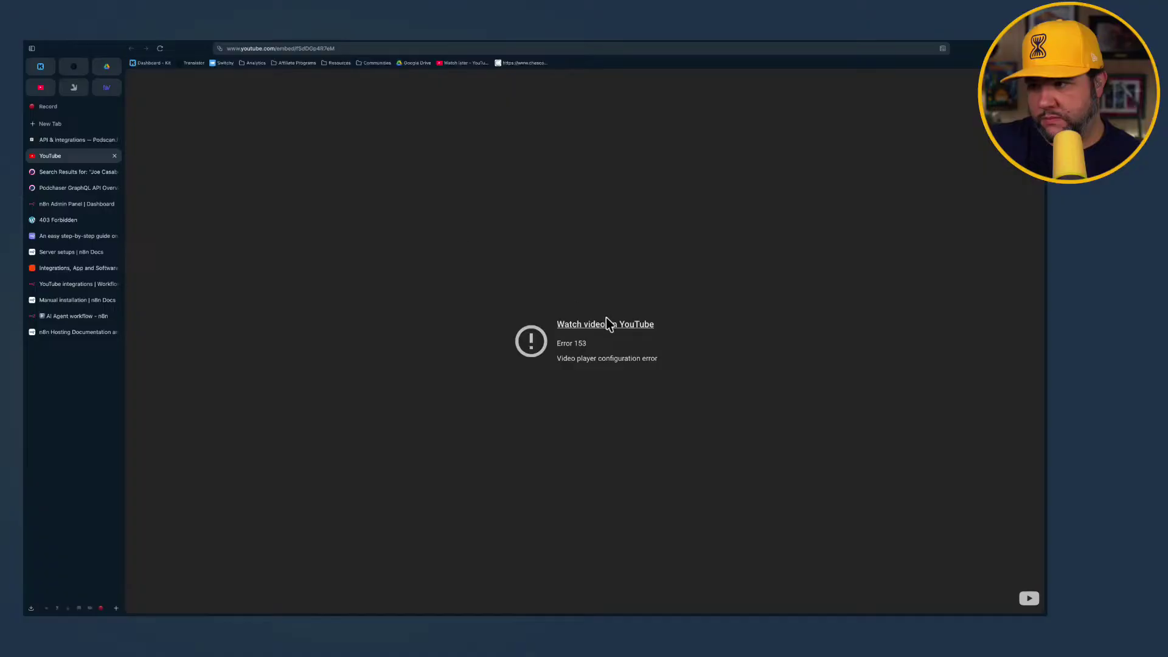
left_click(608, 325)
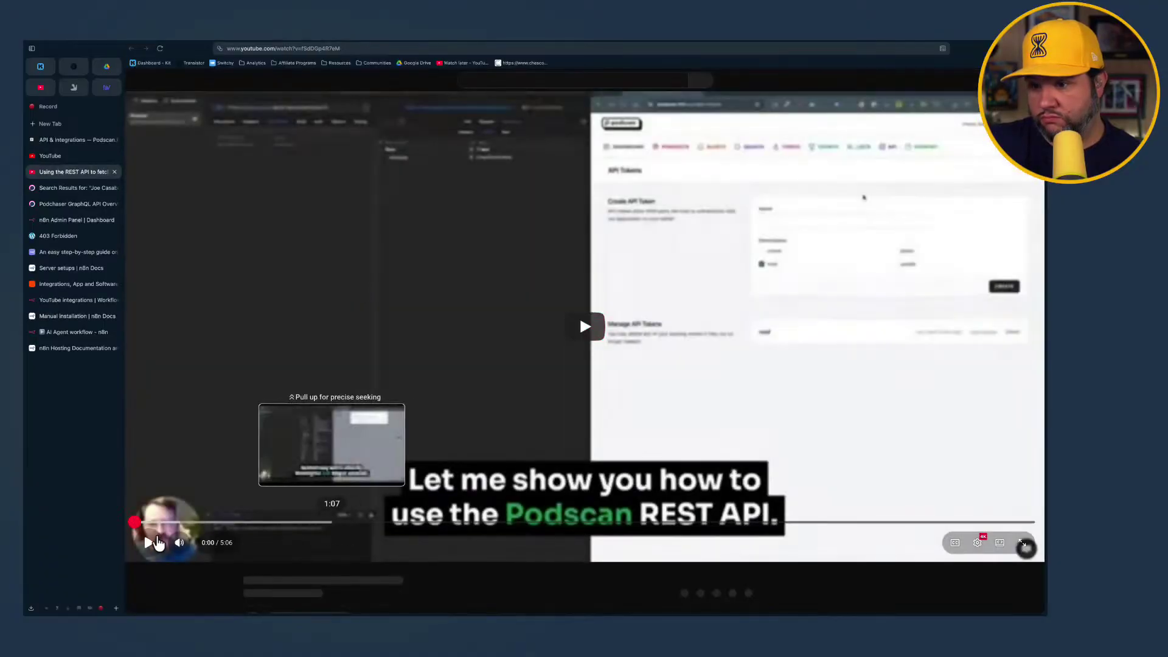
left_click(149, 542)
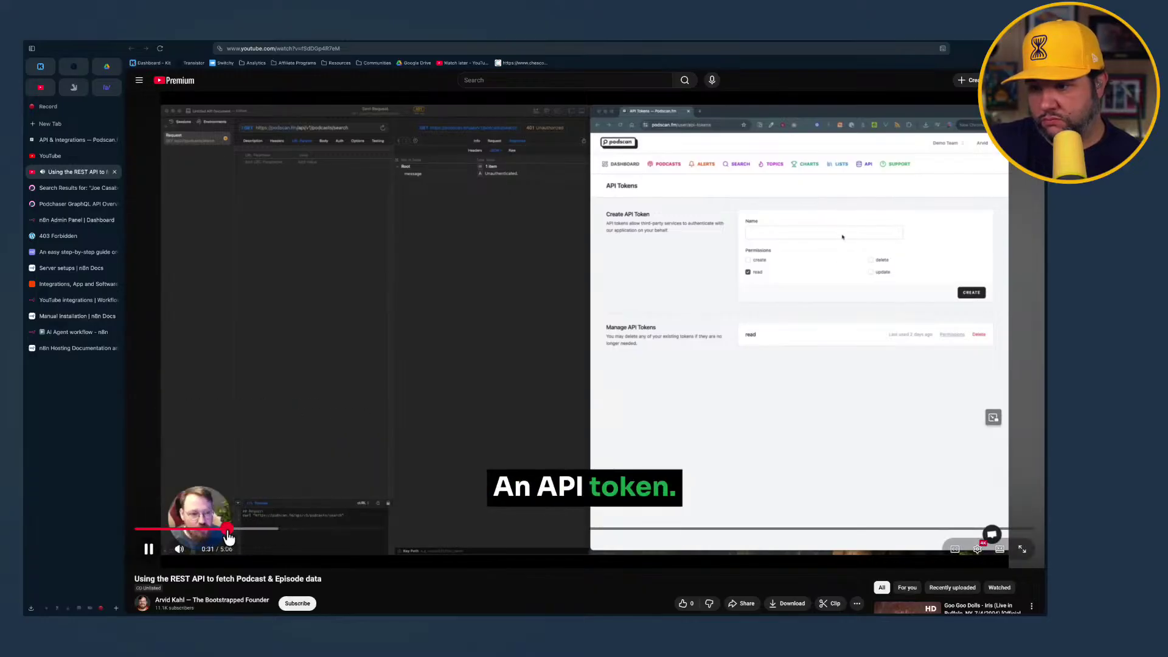
Skip ahead in the REST API tutorial video, then search the computer's installed apps for Postman and dismiss the mail window
left_click(228, 529)
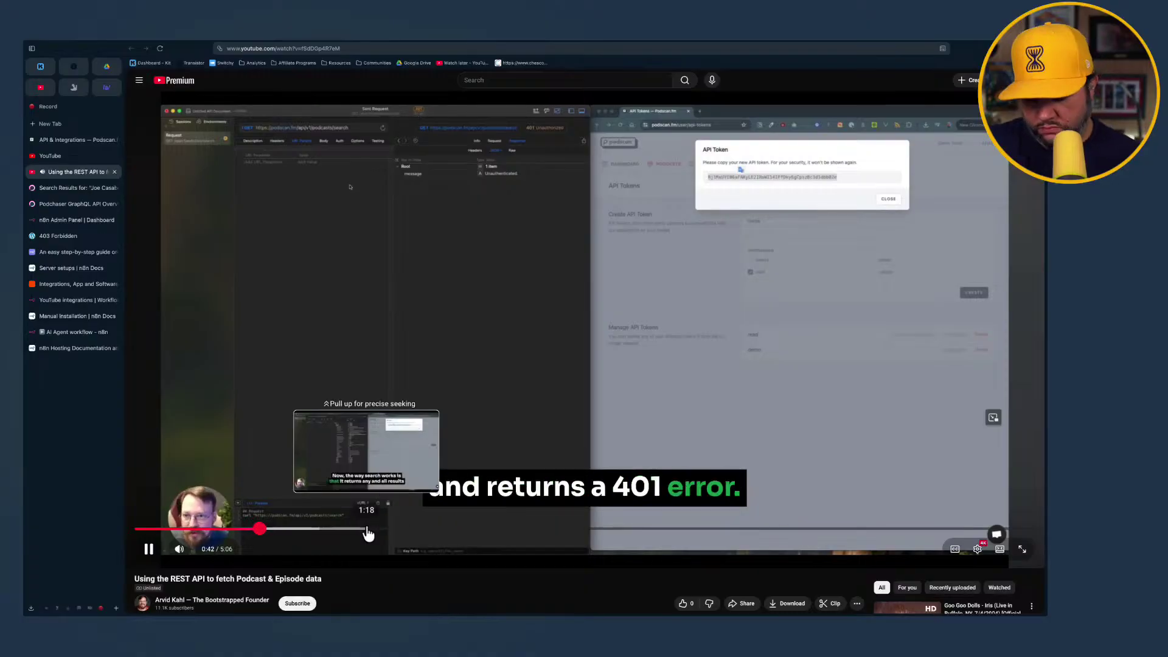
key("alt+space")
type("postm")
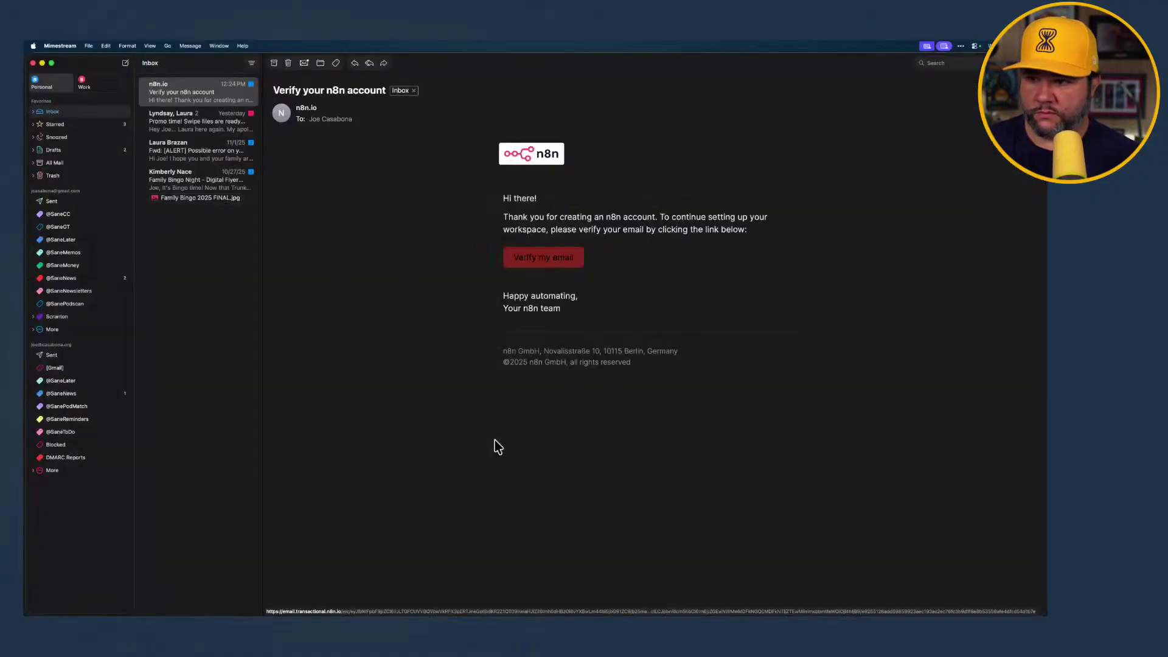
left_click(42, 64)
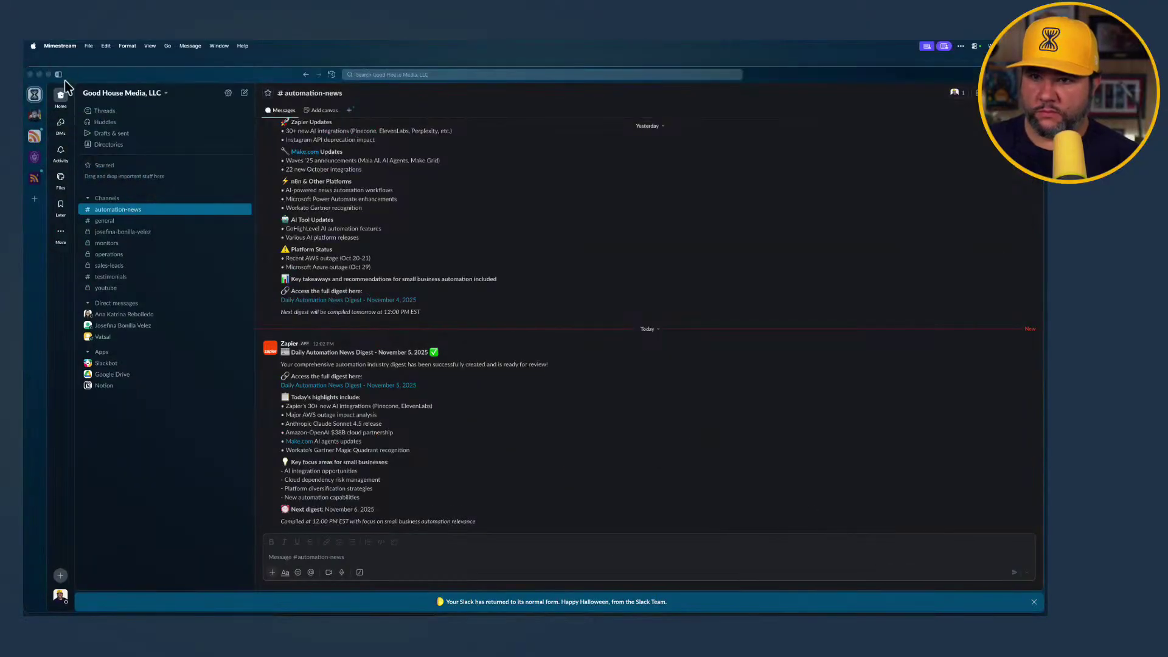
Open Setapp and search its app catalog for "postman"
key("alt+space")
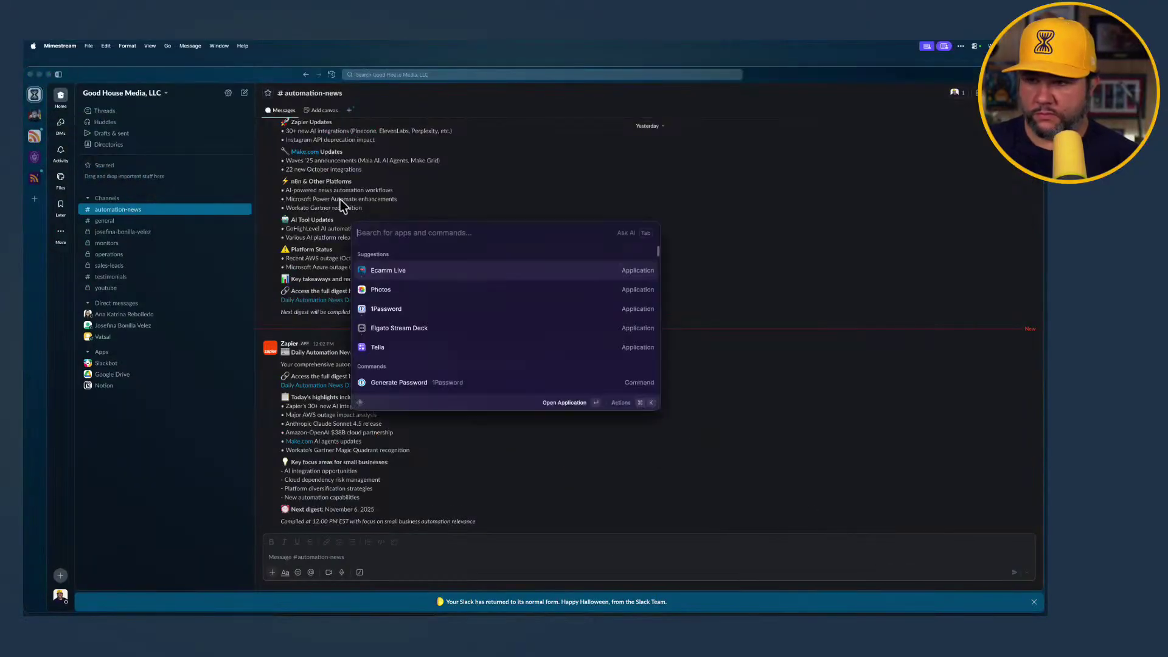
type("set")
key("Return")
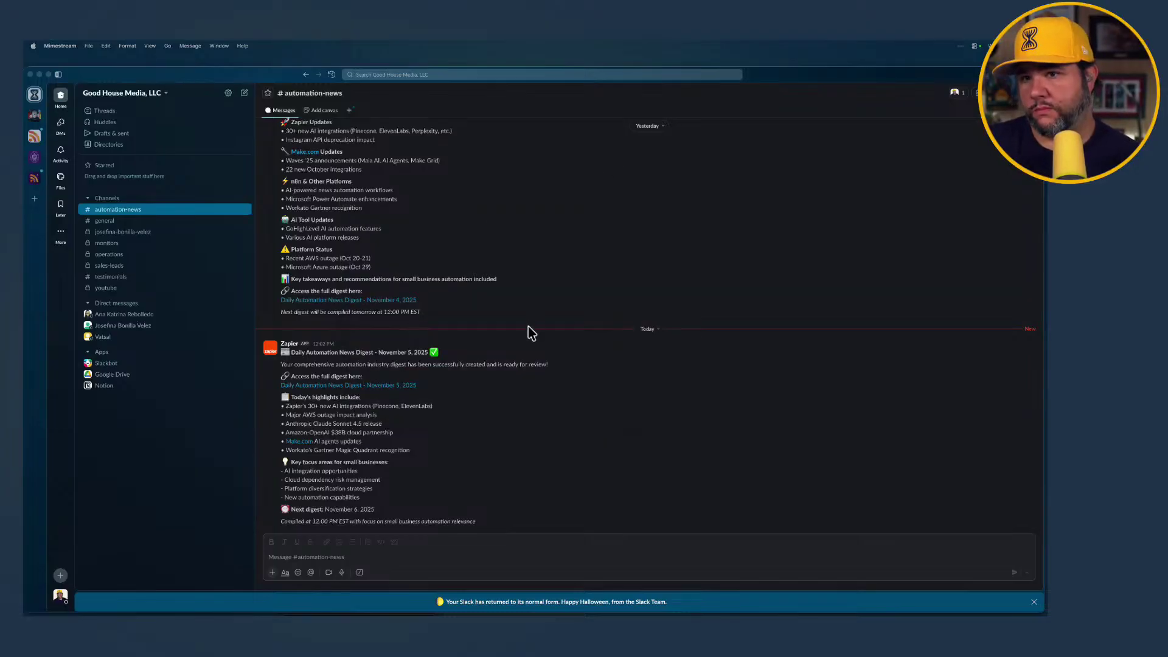
mouse_move(621, 616)
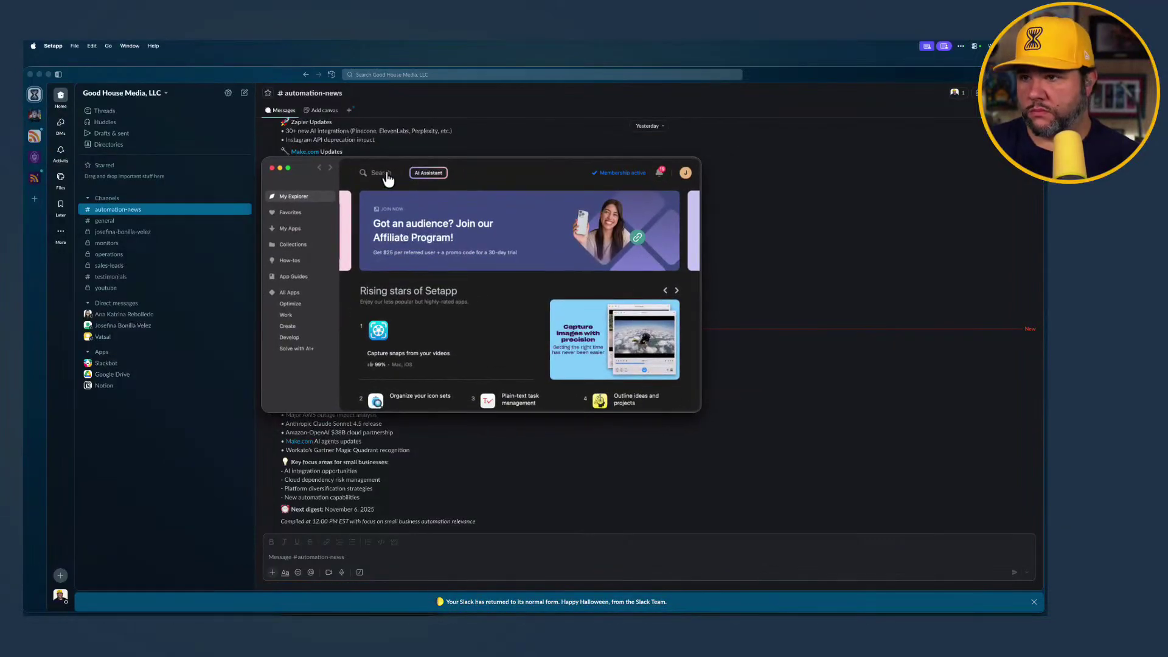
left_click(385, 174)
type("postman")
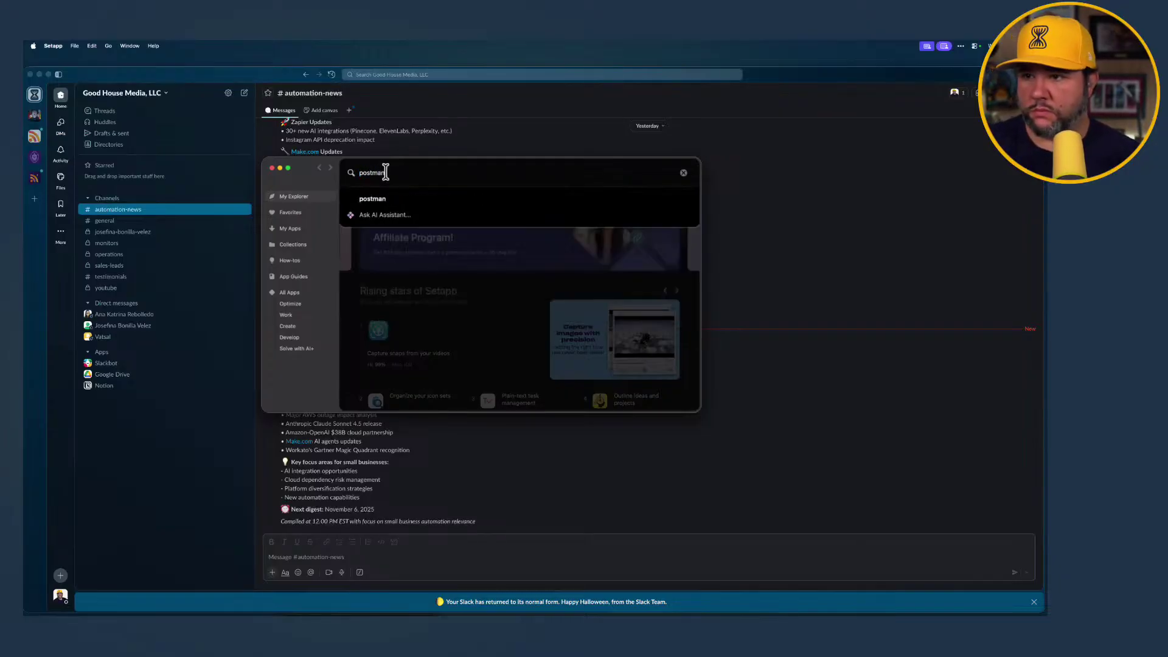
key("Return")
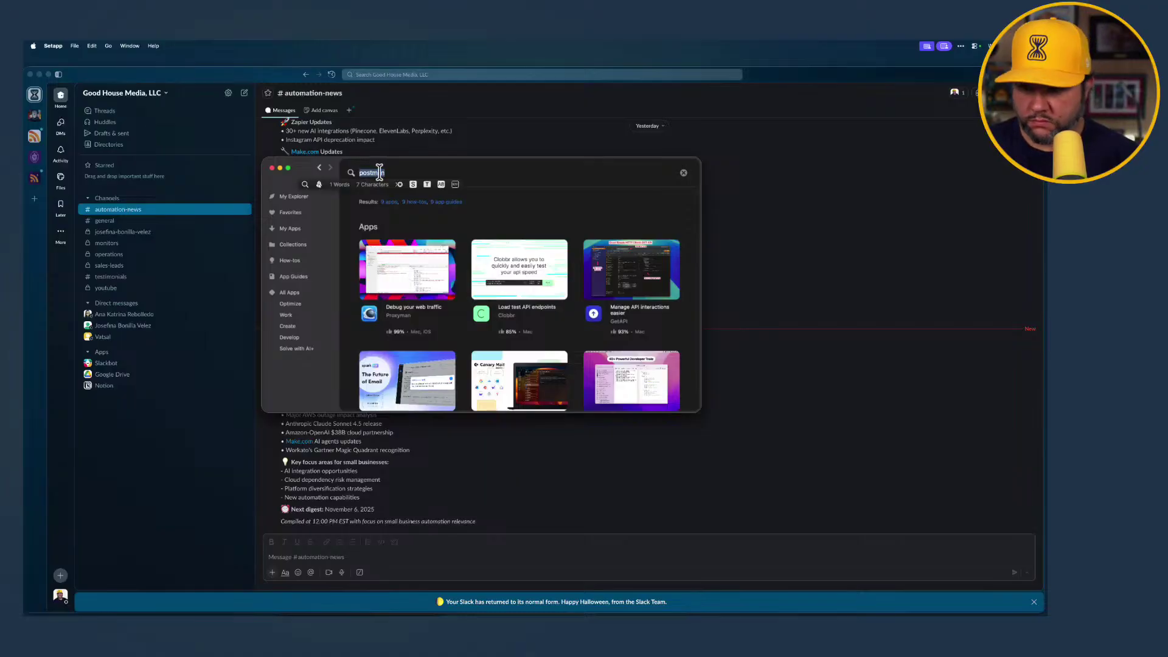
Search Setapp for "API", install and open the GetAPI client, and create a first request in it
type("API")
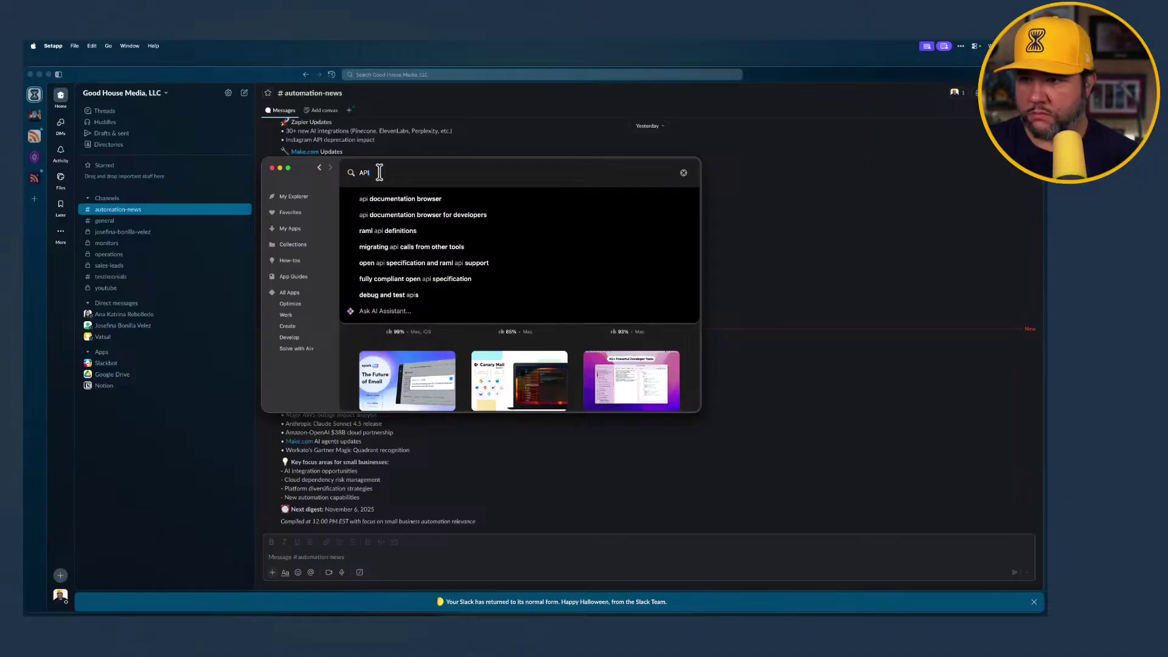
key("Return")
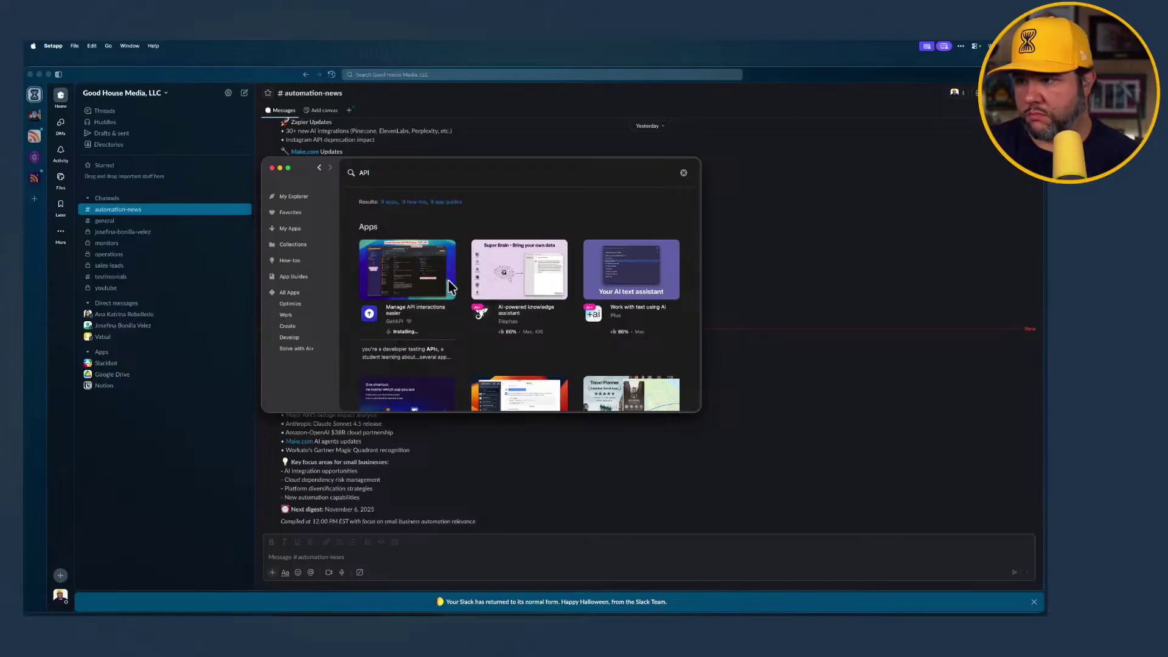
scroll(451, 305, "down", 3)
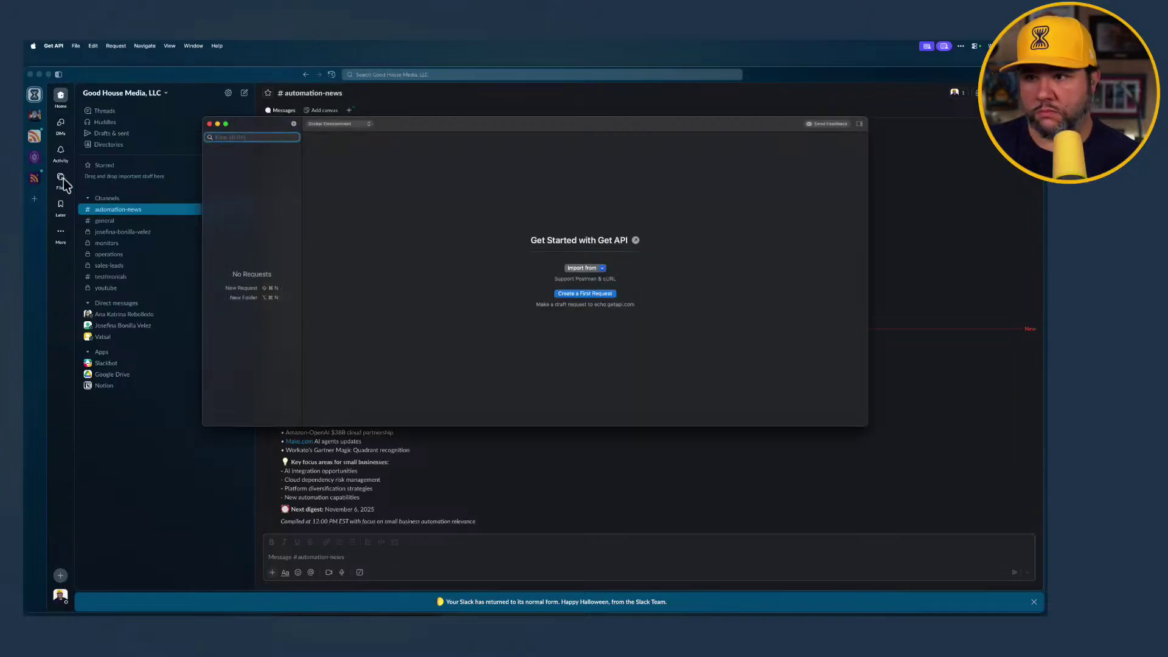
left_click(597, 295)
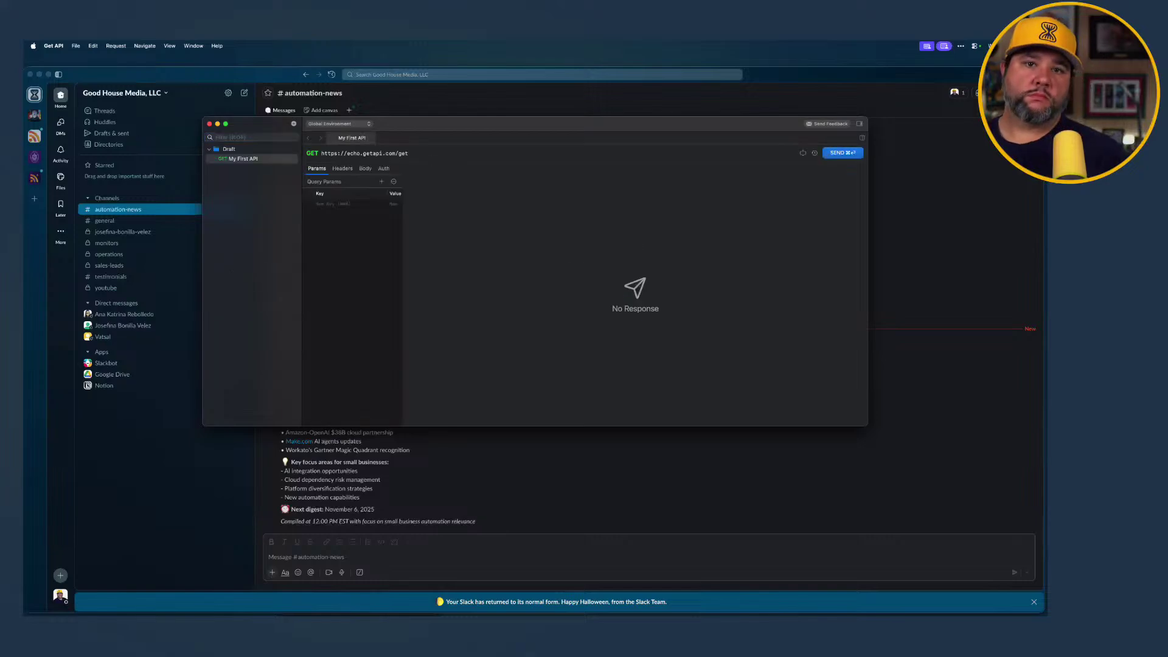
Switch back to the browser, pause the tutorial video, and copy the API base URL from Podscan's documentation overview
key("super+Tab")
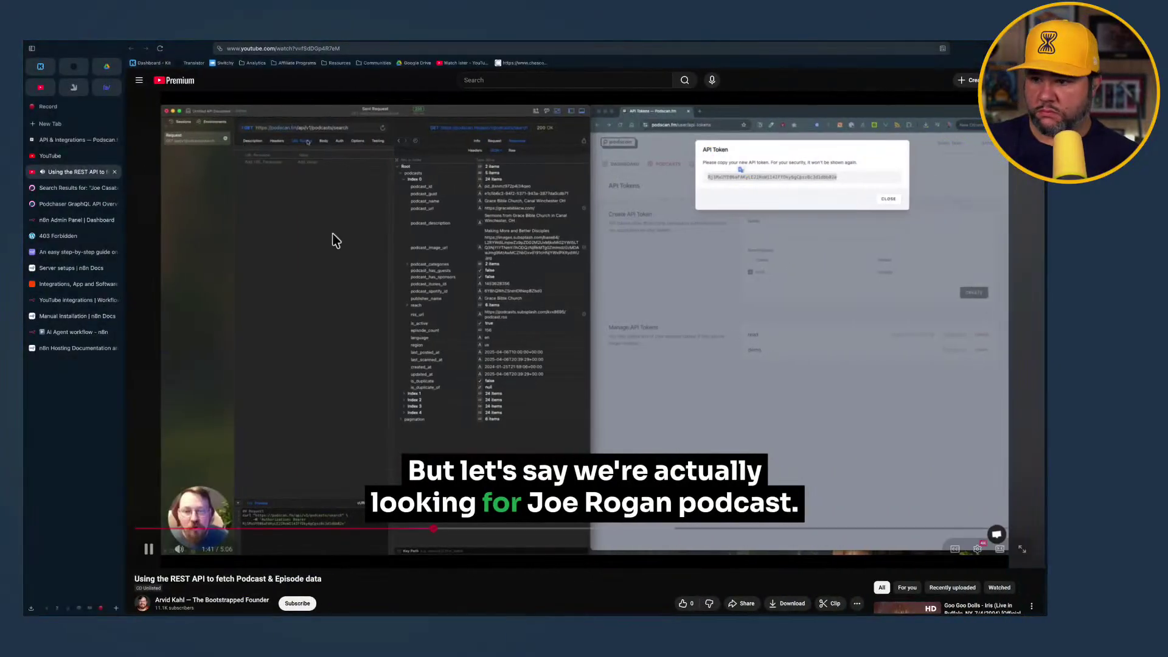
left_click(347, 292)
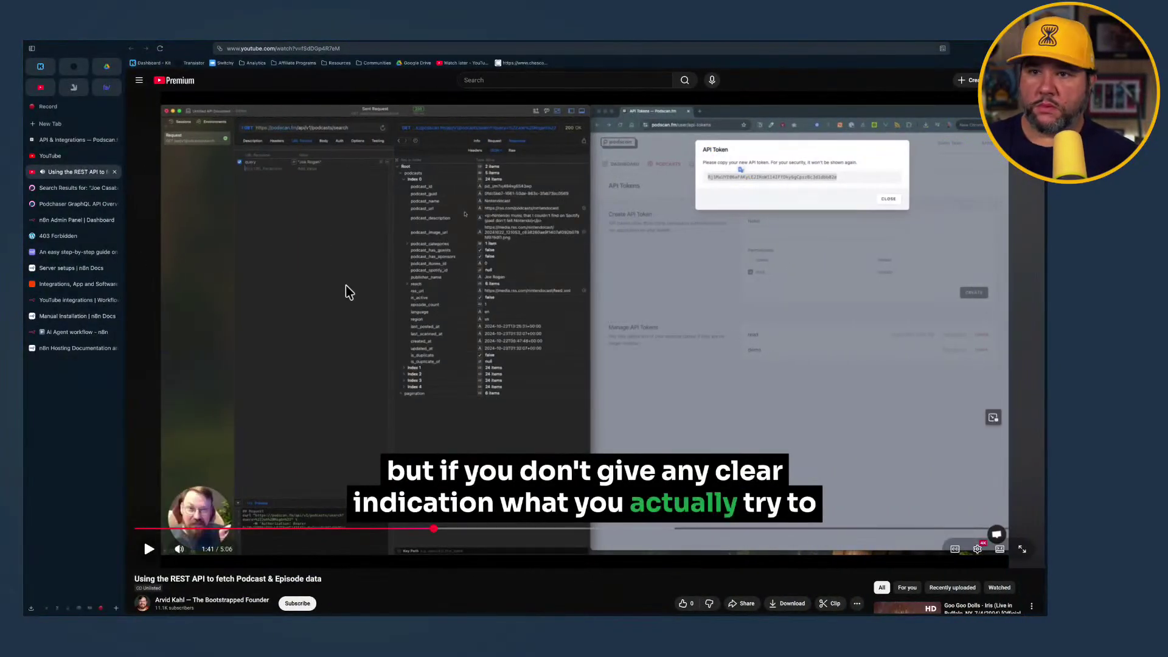
left_click(76, 141)
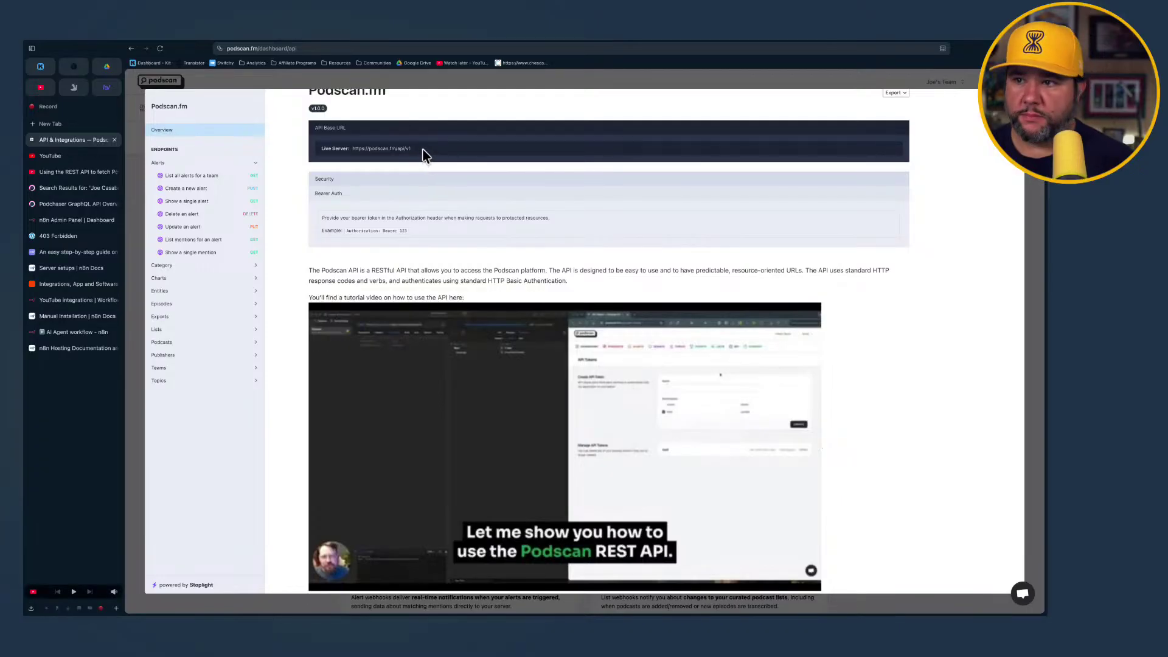
mouse_move(369, 152)
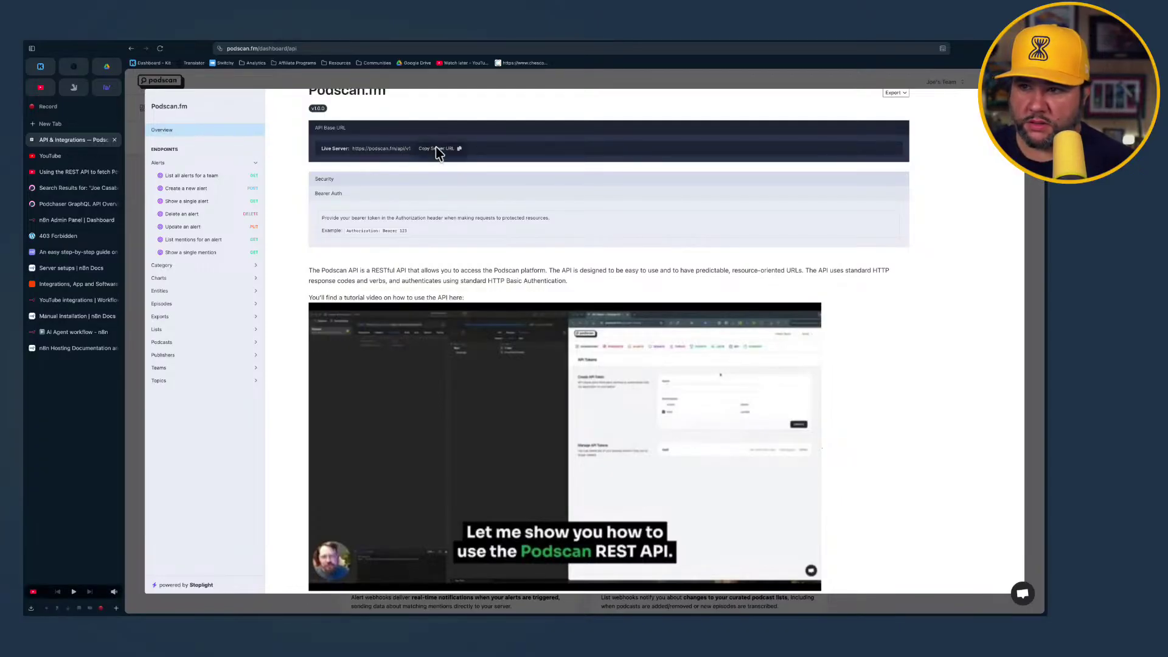
Review the "List mentions for an alert" endpoint's path, query parameters and required alert and team path parameters
left_click(199, 241)
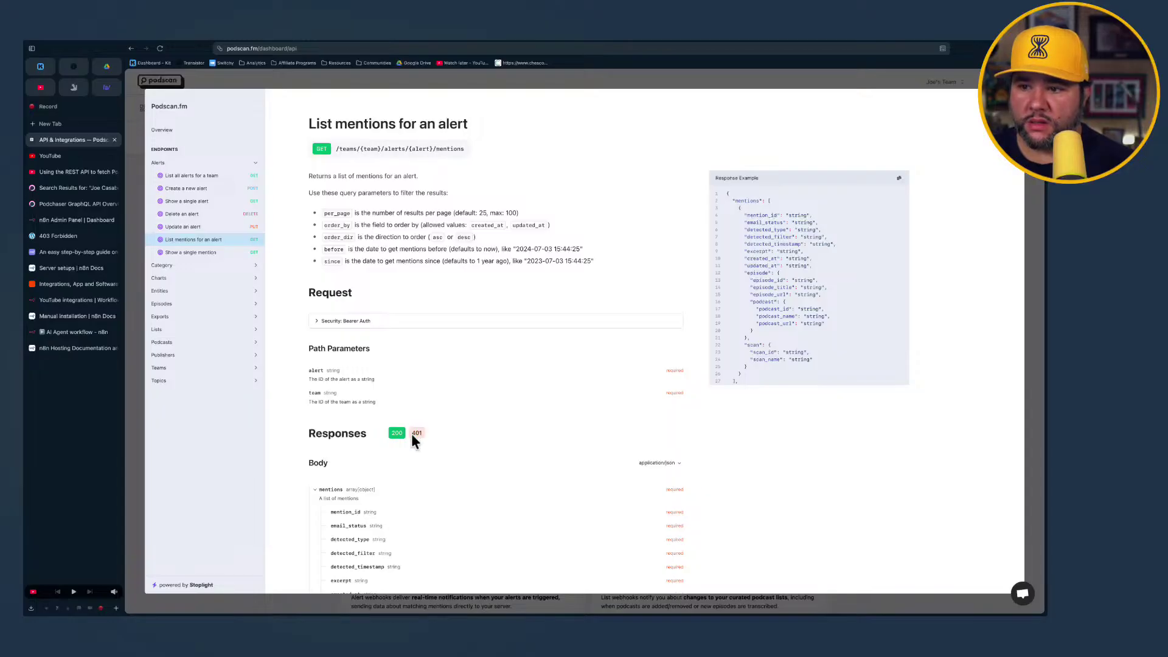
scroll(412, 436, "down", 1)
scroll(412, 435, "up", 1)
scroll(412, 436, "down", 1)
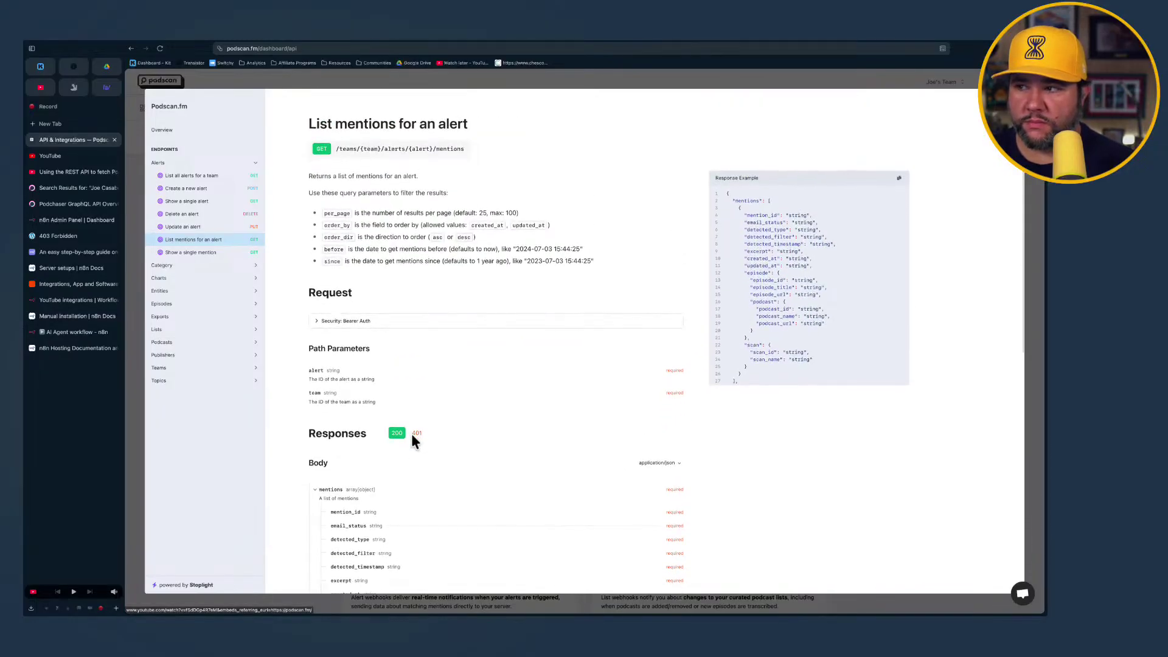
Close the API documentation and open the alert for the site owner's name from Podscan's full list of alerts
left_click(241, 81)
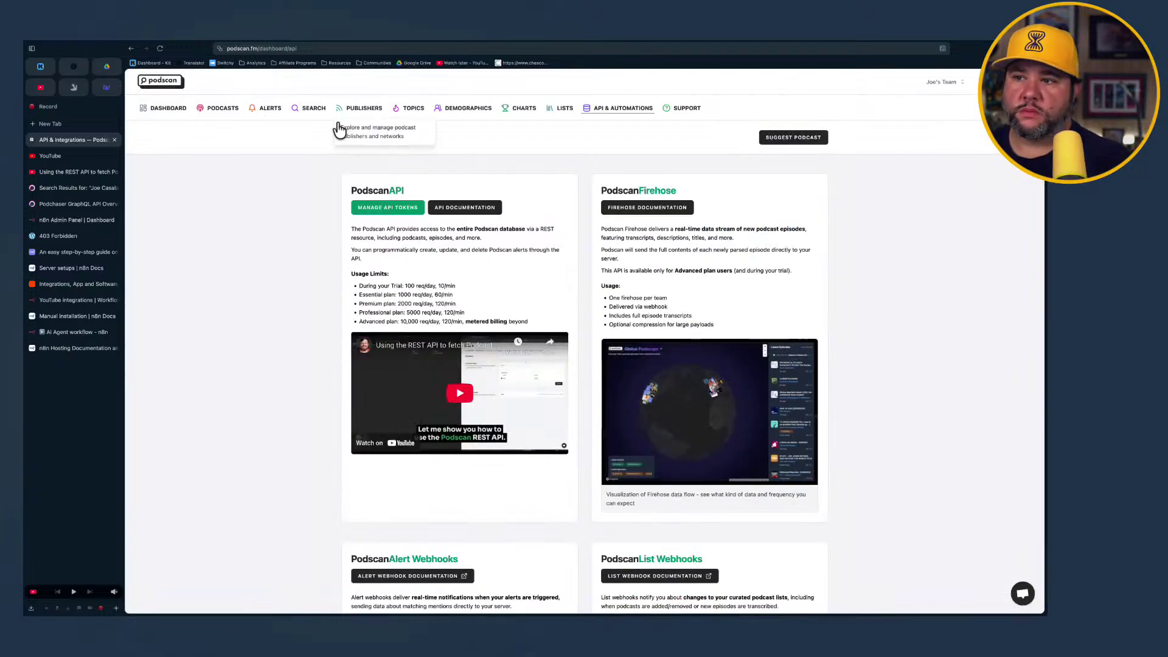
left_click(269, 108)
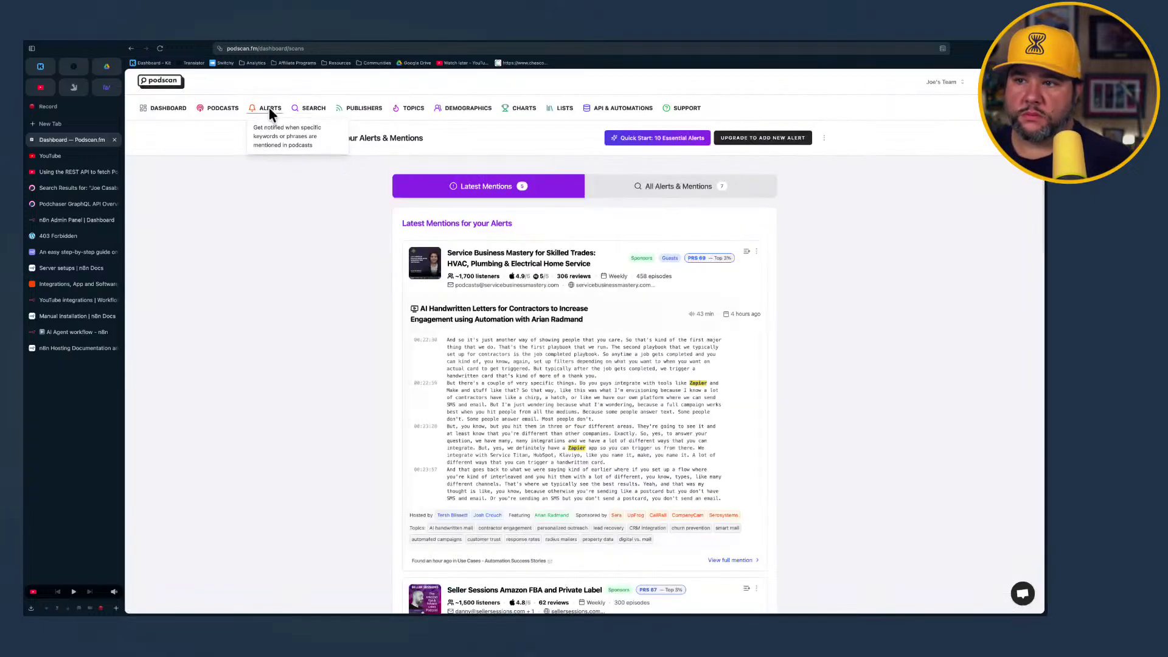
left_click(672, 194)
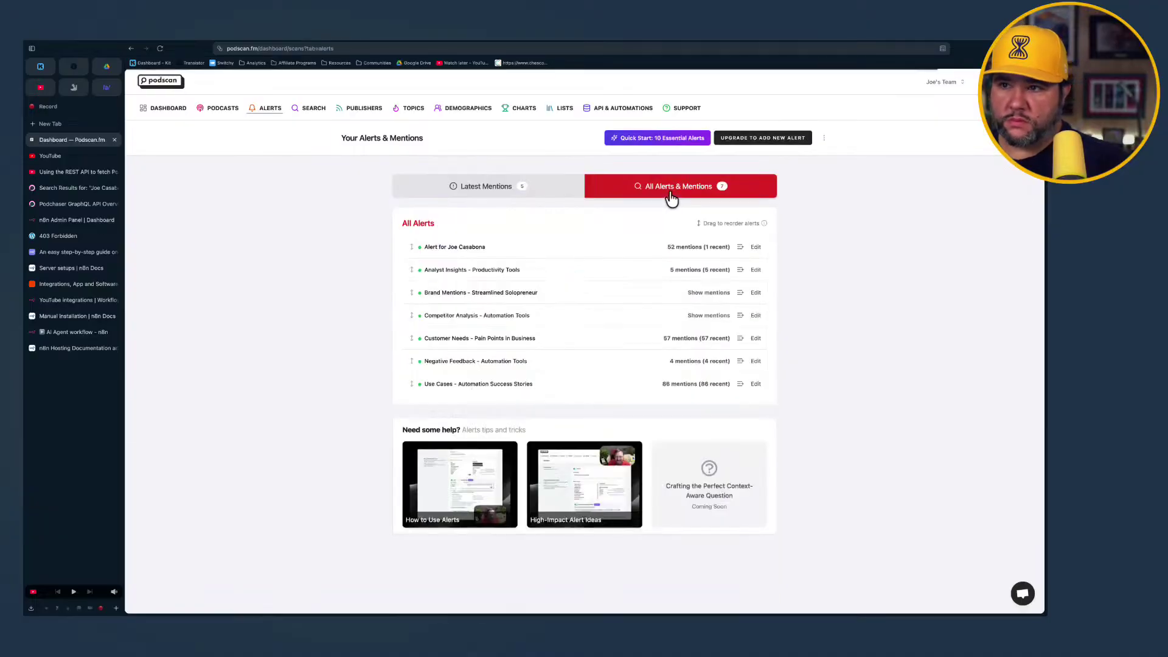
left_click(444, 248)
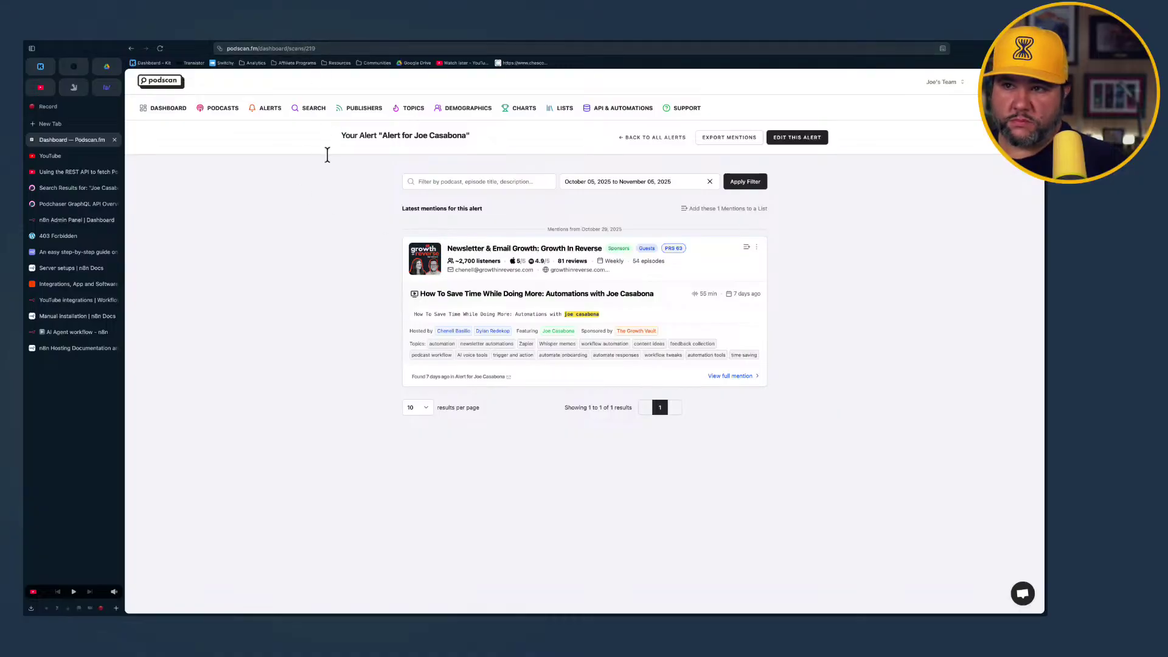
Copy the PodscanAPI team ID from the team details
left_click(954, 84)
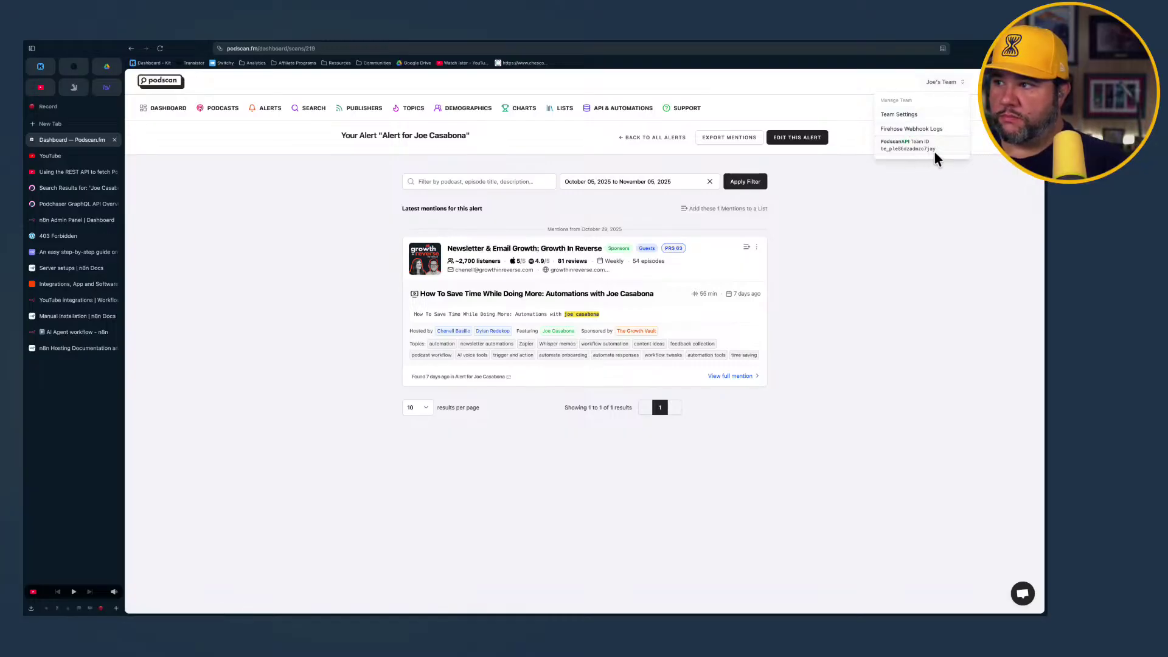
double_click(882, 149)
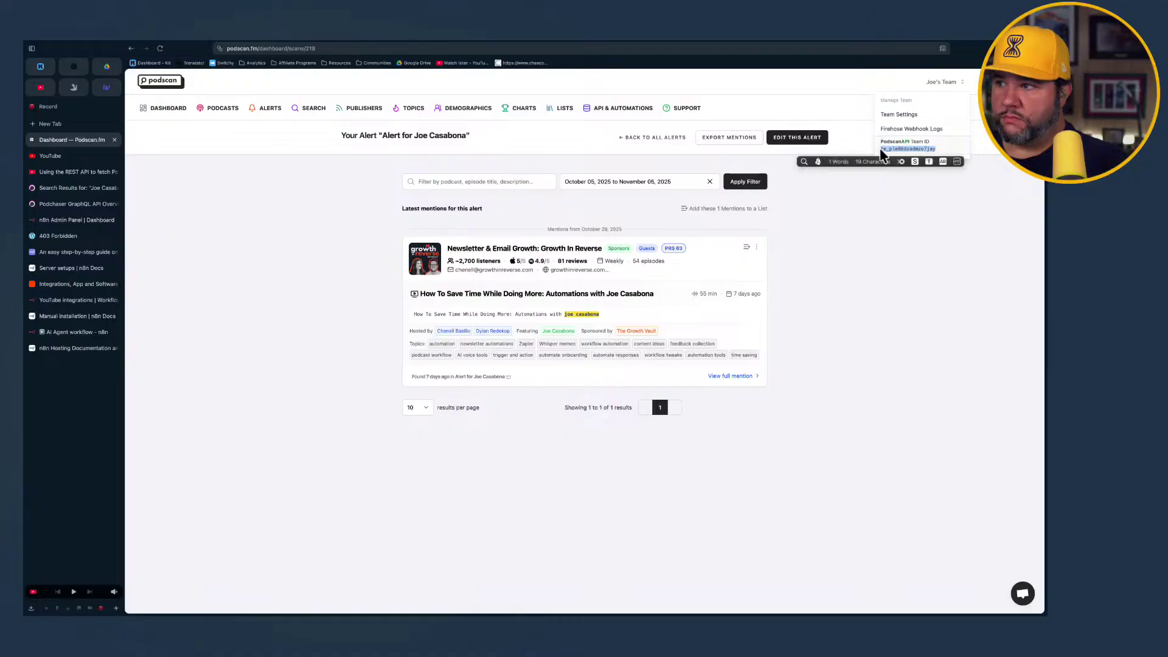
left_click(191, 302)
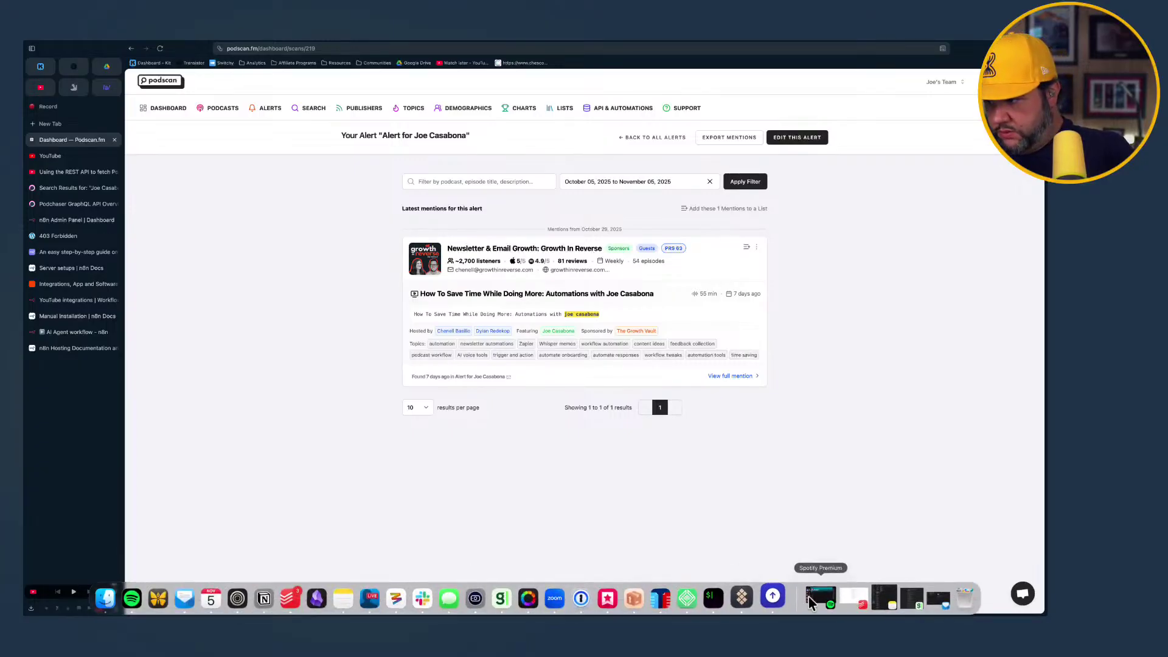
left_click(782, 597)
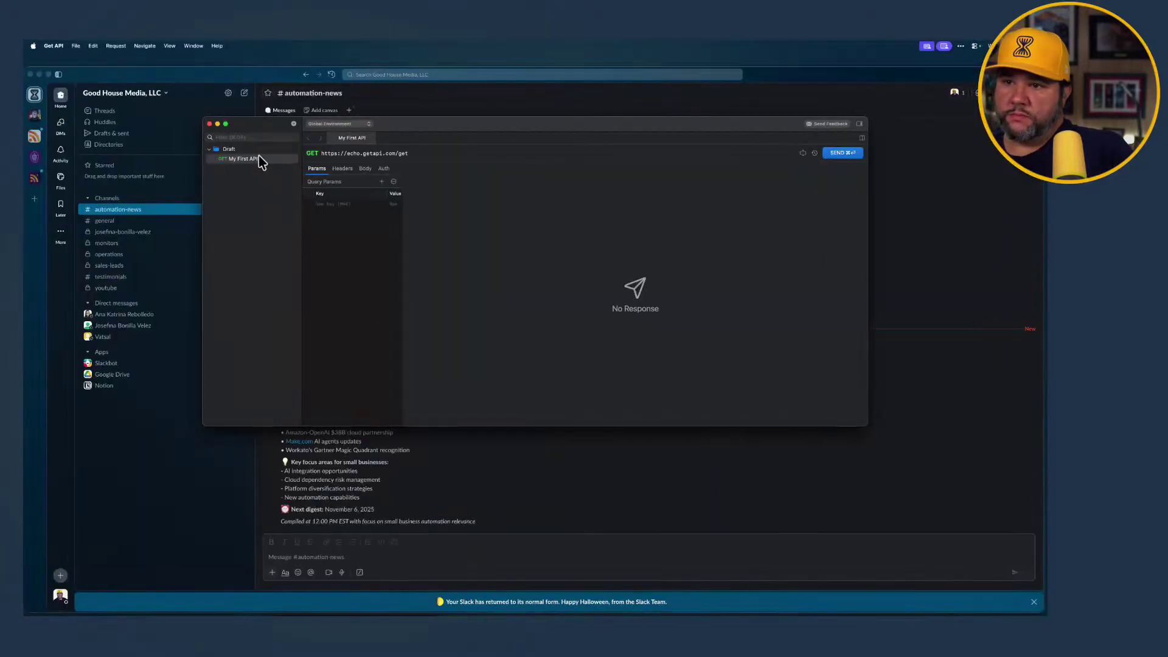
triple_click(404, 152)
key("BackSpace")
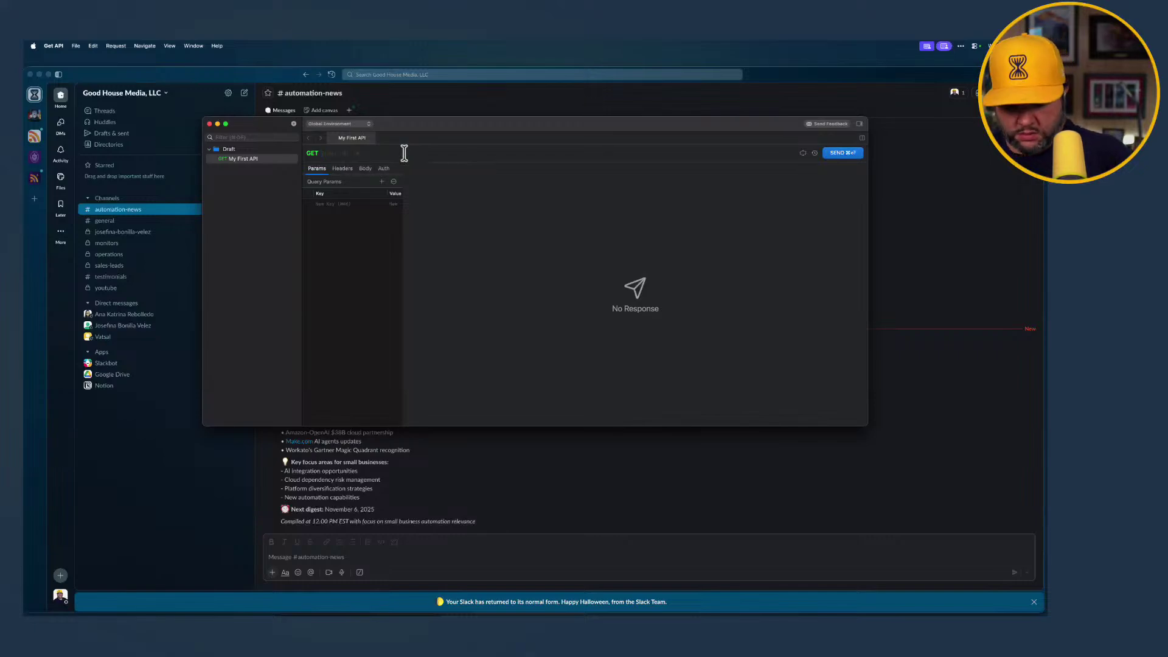
key("super+shift+v")
key("Down")
key("Down")
key("Up")
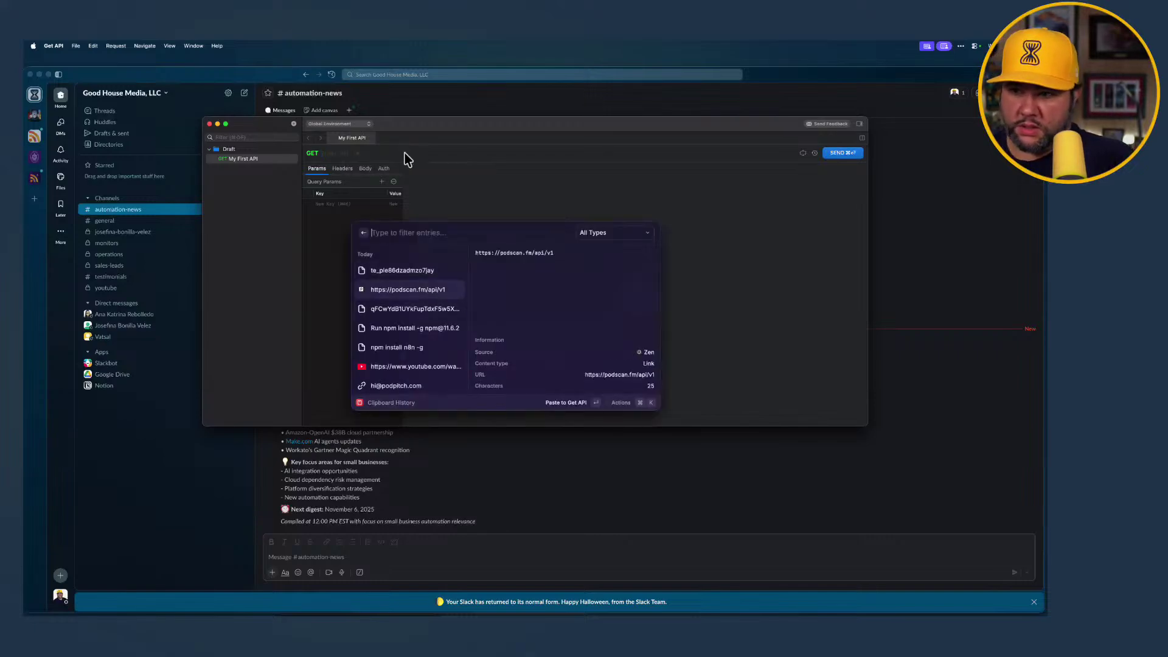
key("Return")
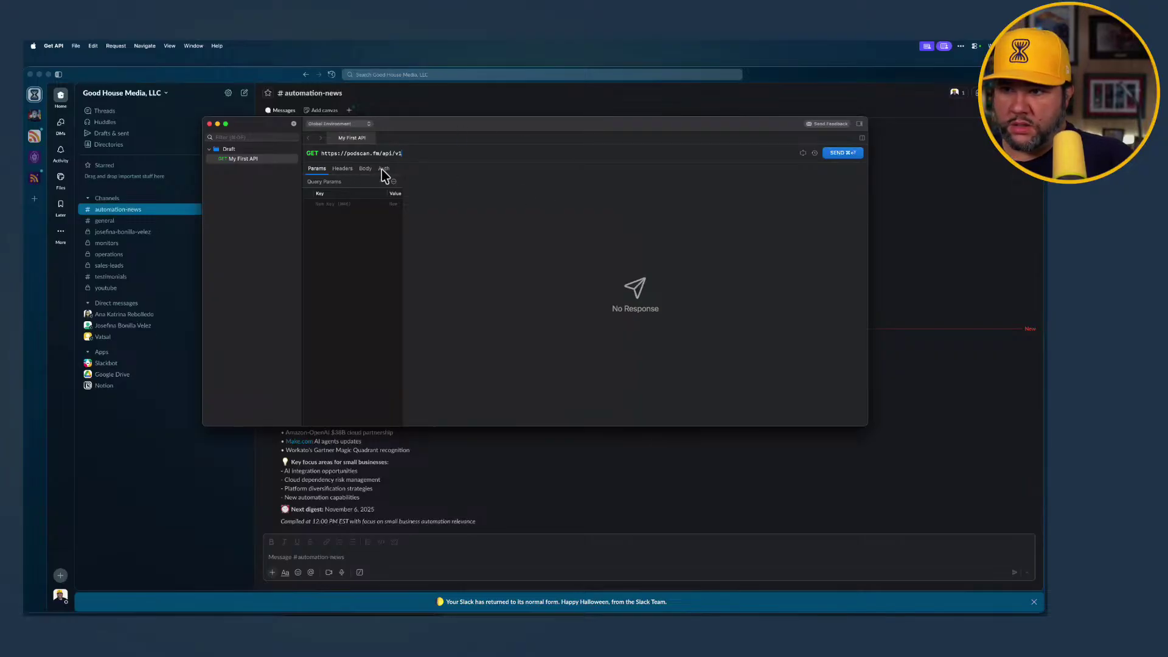
Set the request's auth type to Bearer Token and paste the Podscan API token from the clipboard history
left_click(384, 169)
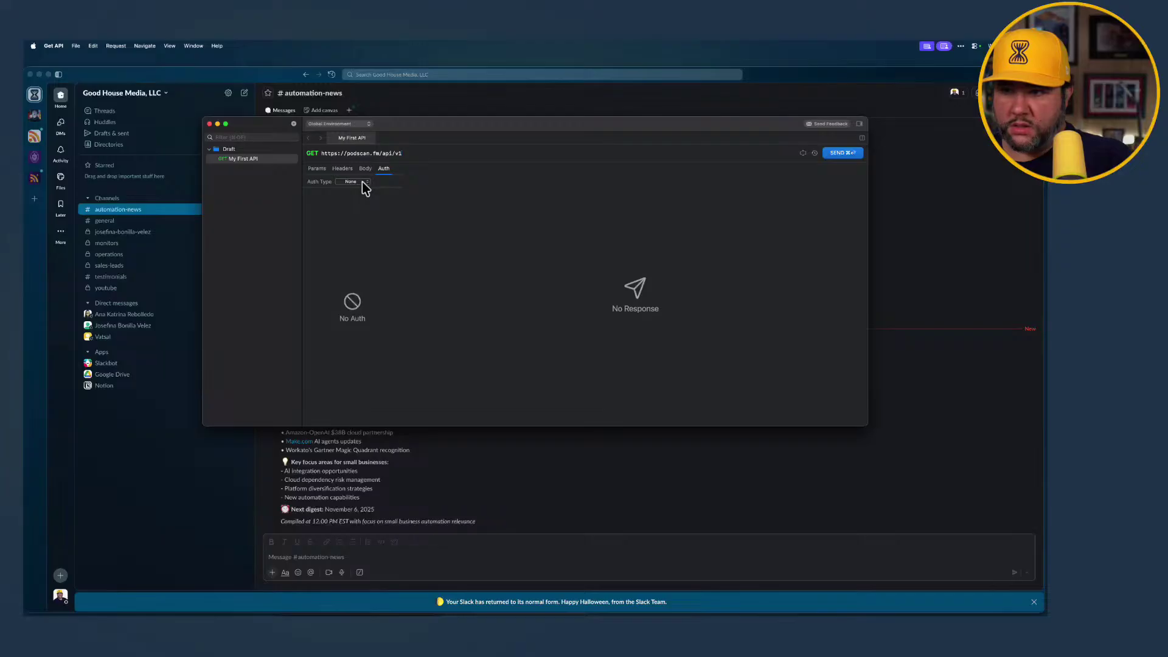
left_click(363, 182)
left_click(360, 210)
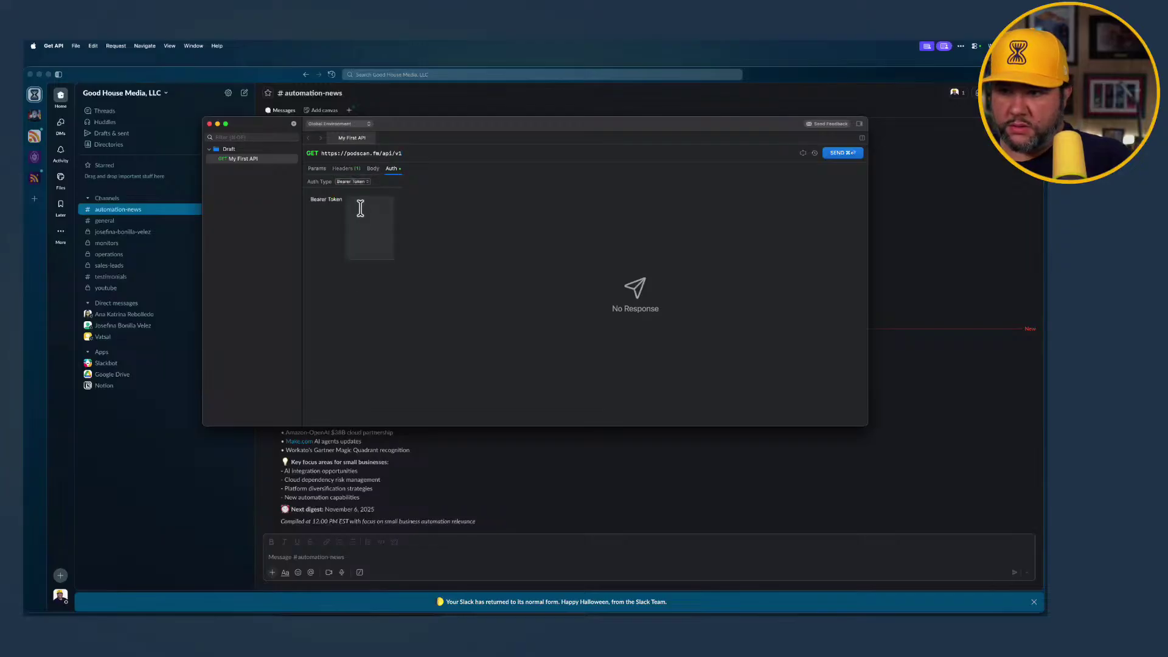
left_click(360, 209)
key("super+shift+v")
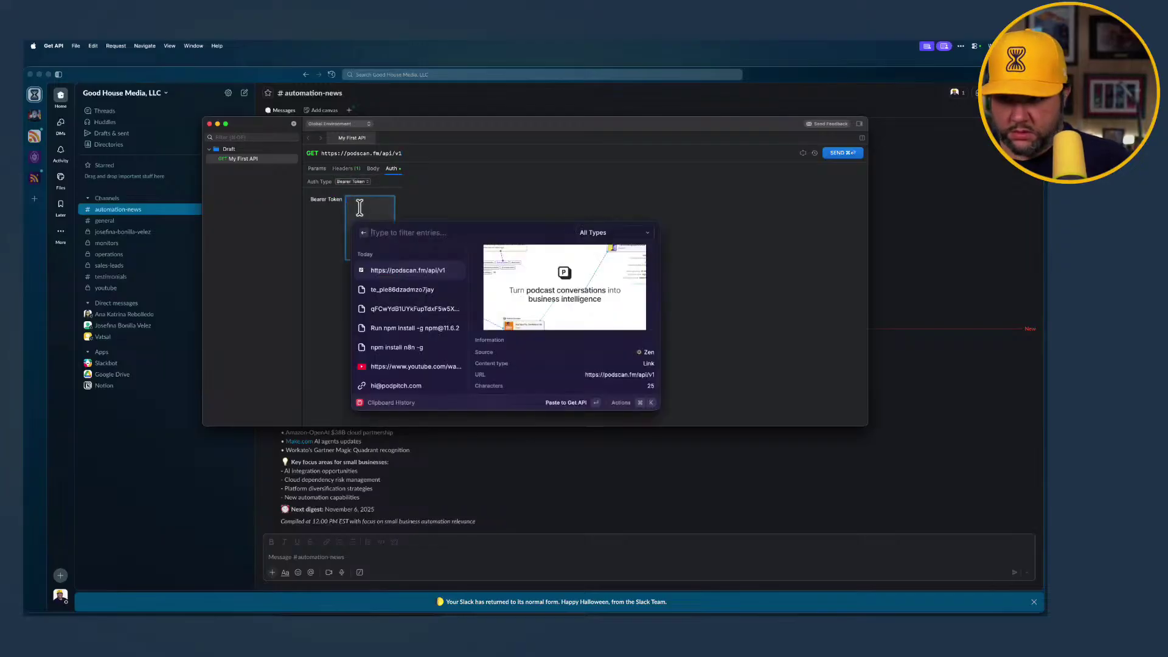
key("Down")
key("Down")
key("Return")
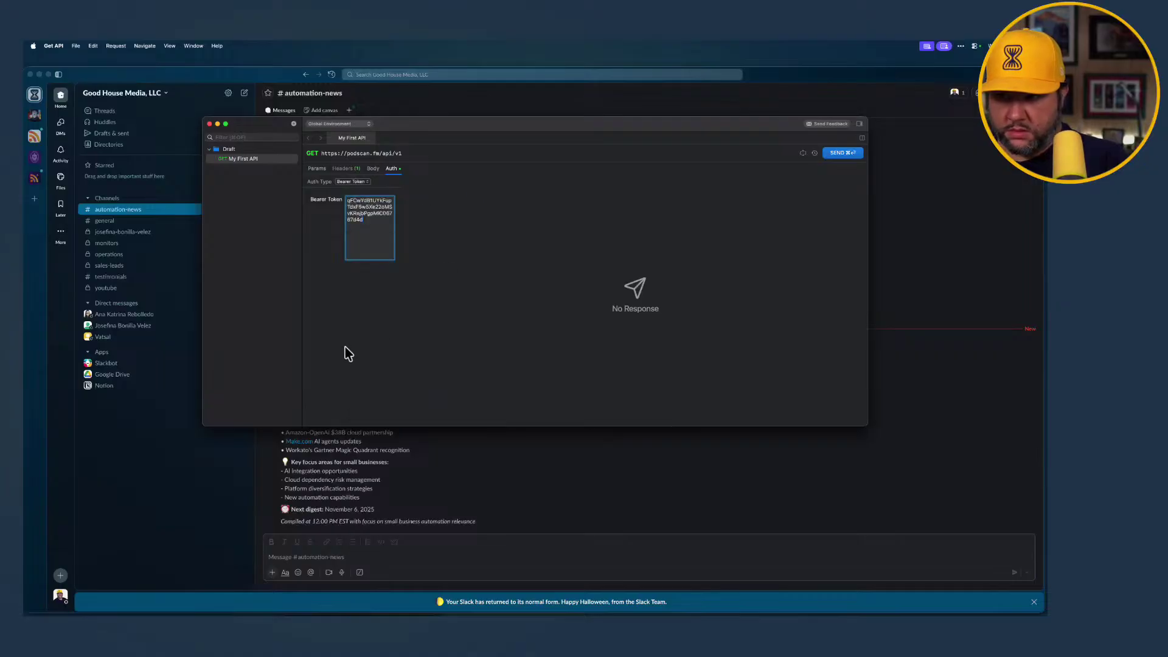
Extend the request URL with /teams/ and append the Podscan team ID from the clipboard history, followed by a slash
left_click(403, 156)
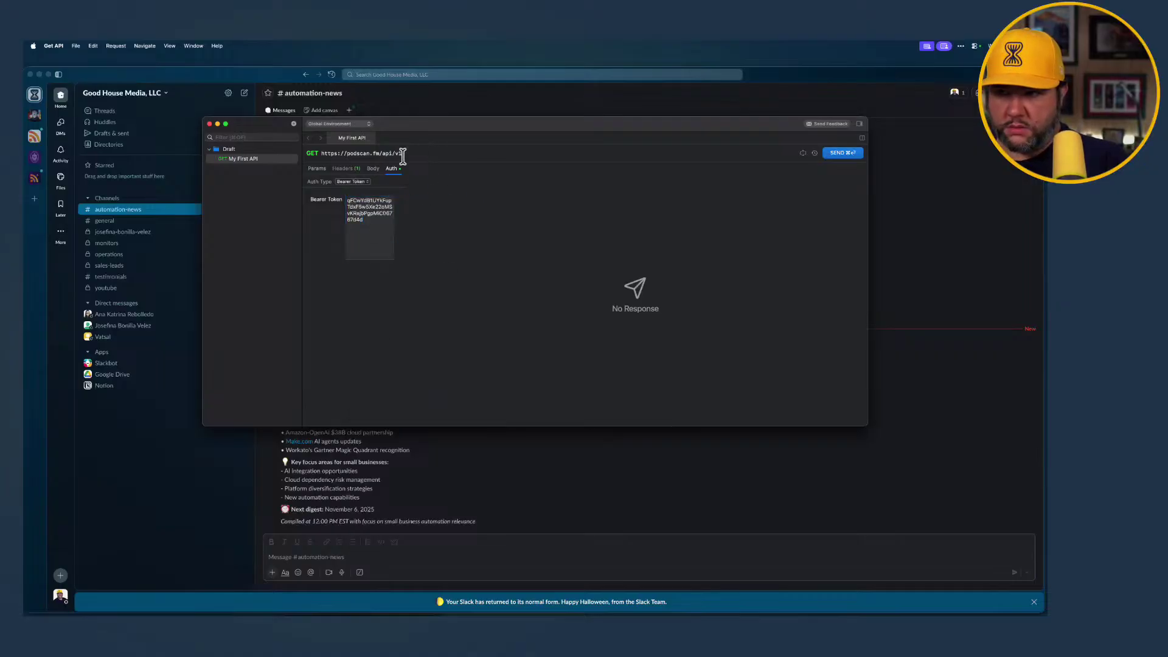
left_click(345, 171)
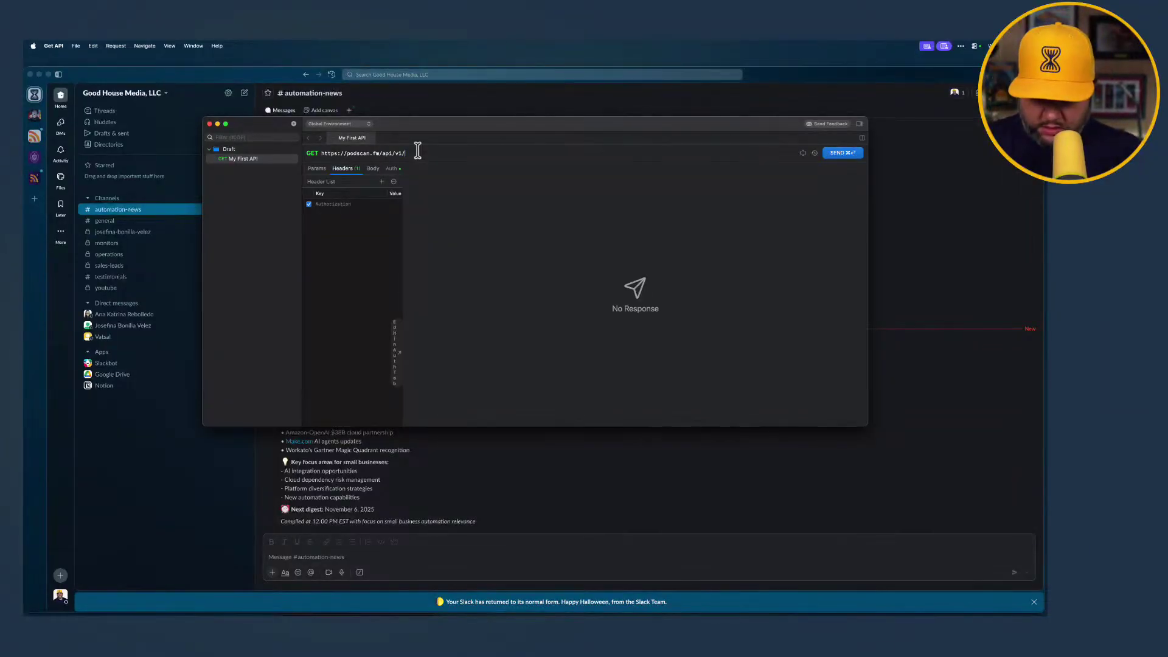
key("super+shift+v")
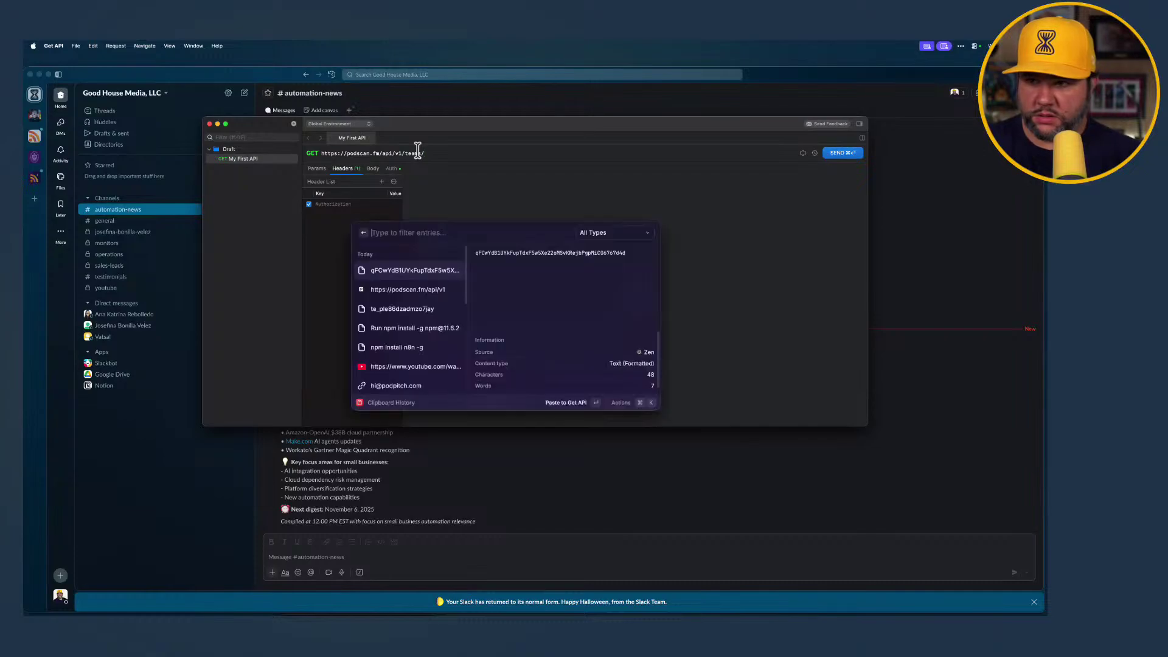
key("Down")
key("Down")
key("Return")
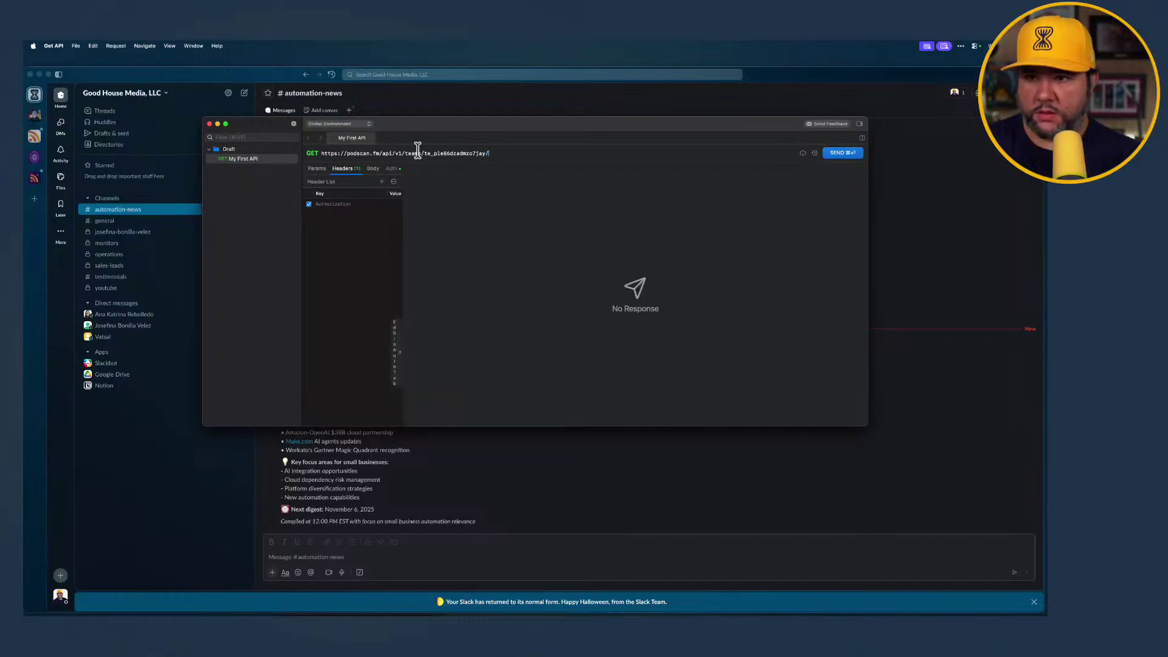
Switch to Podscan in the browser and copy the endpoint path of "List mentions for an alert" from the API documentation
key("super+Tab")
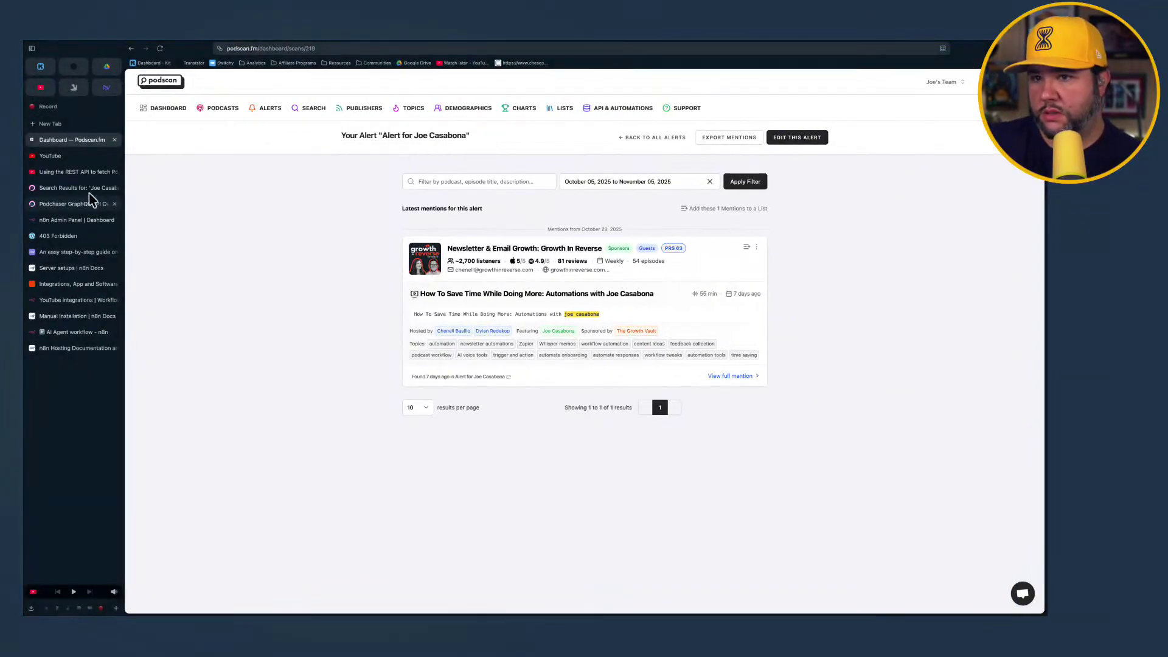
left_click(602, 108)
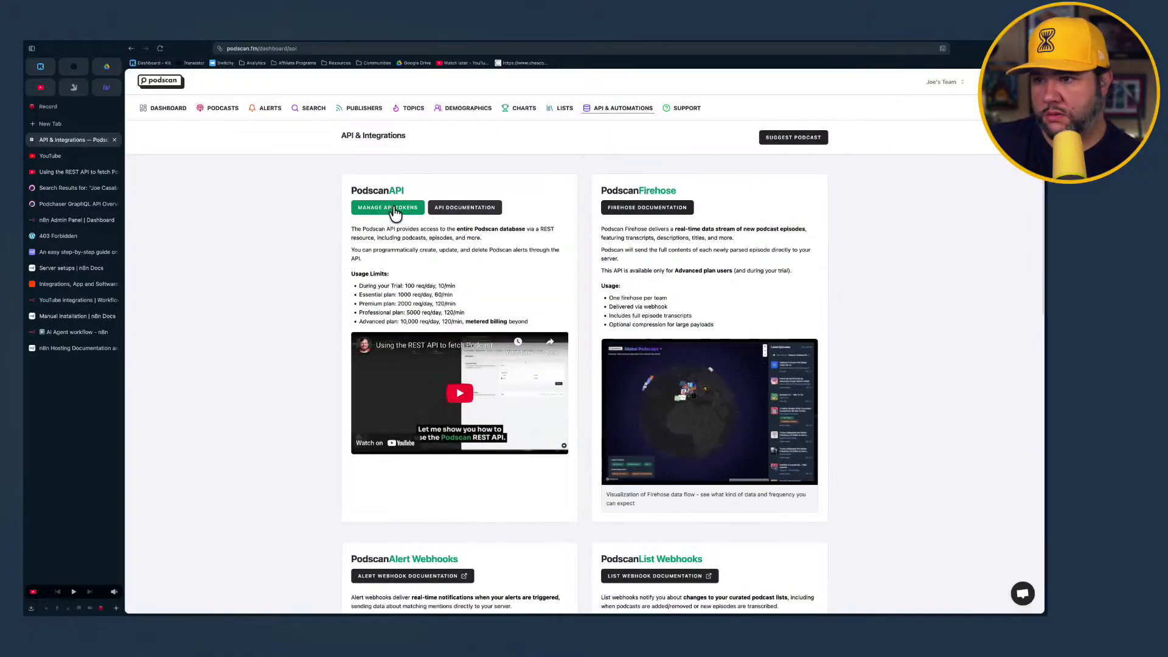
left_click(469, 208)
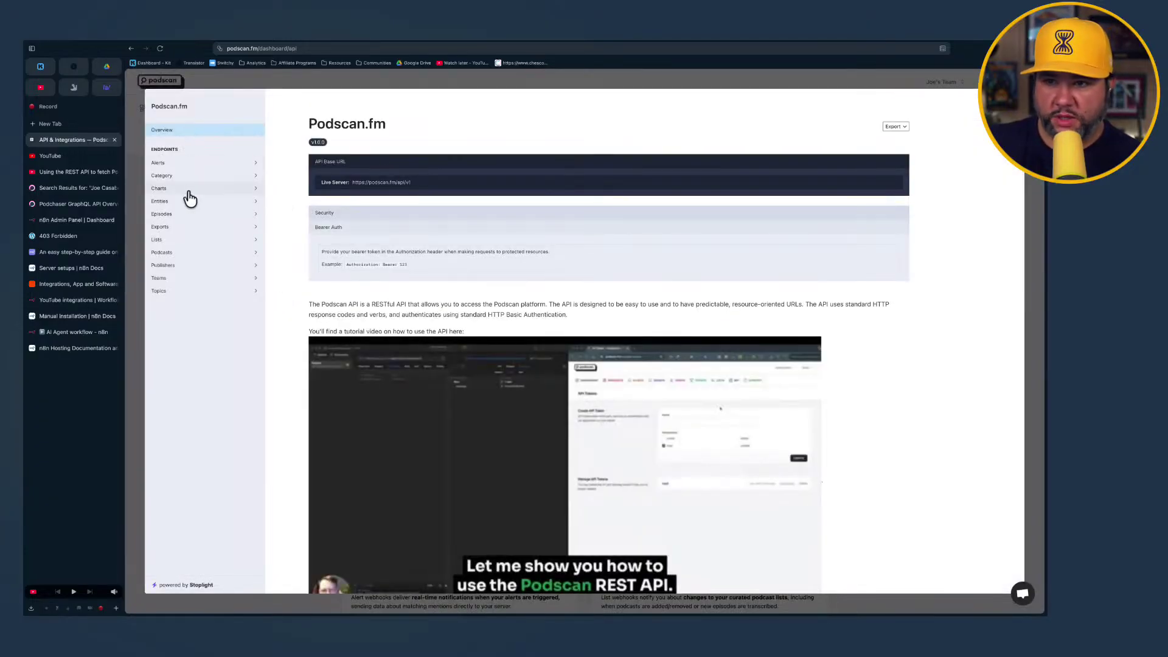
left_click(189, 164)
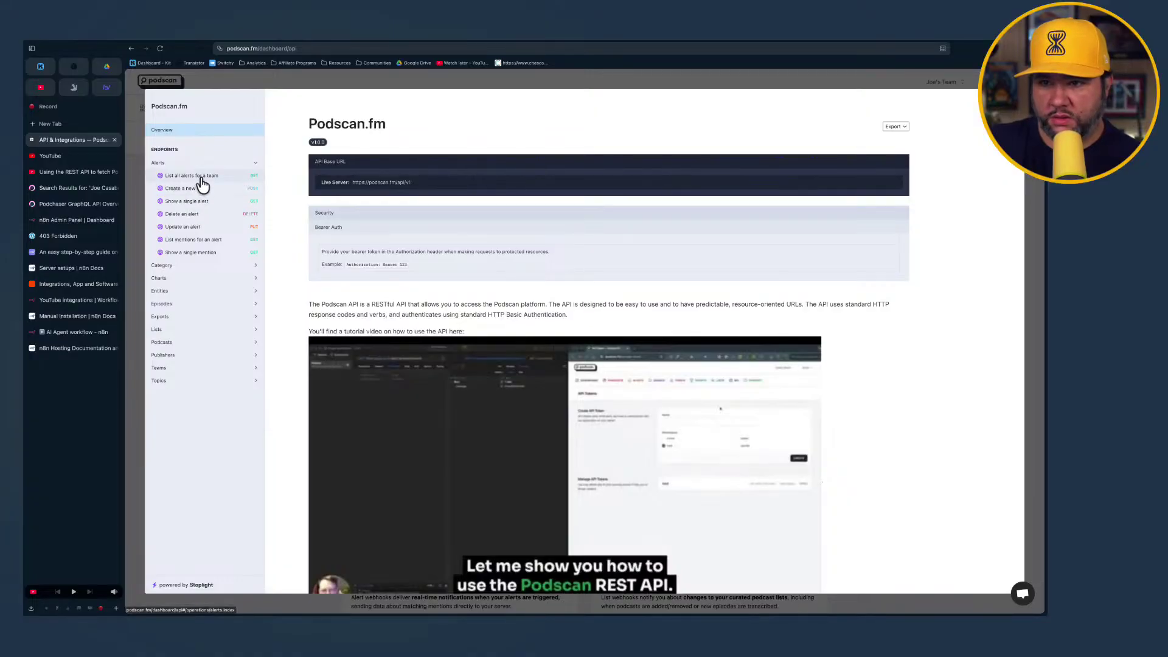
left_click(195, 242)
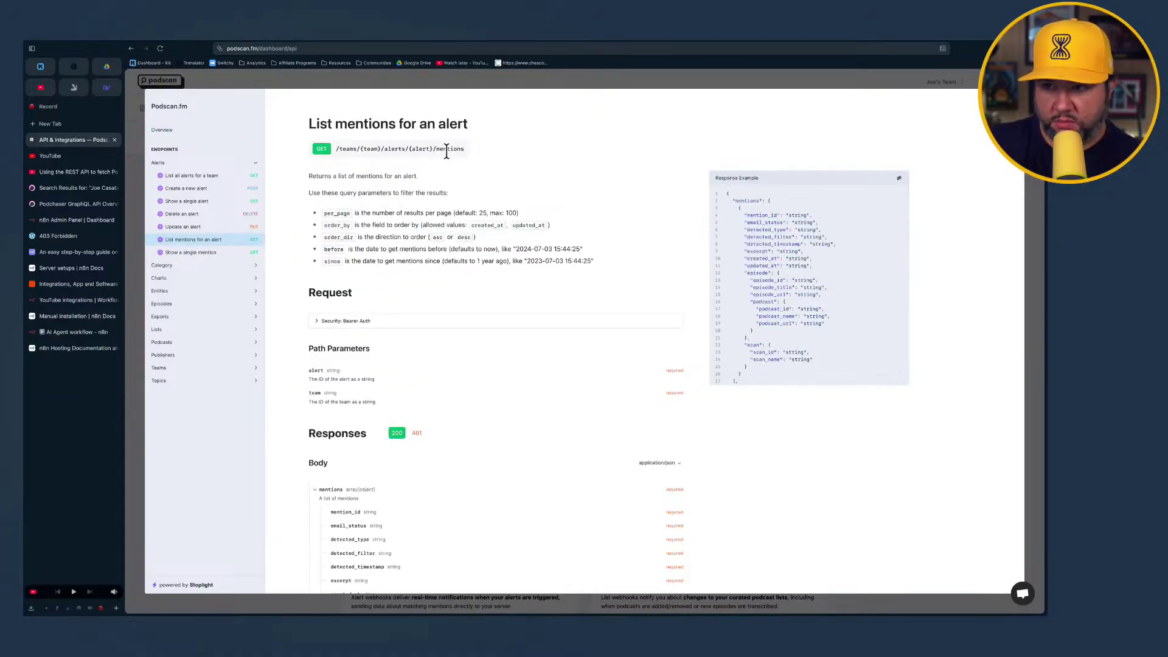
triple_click(386, 150)
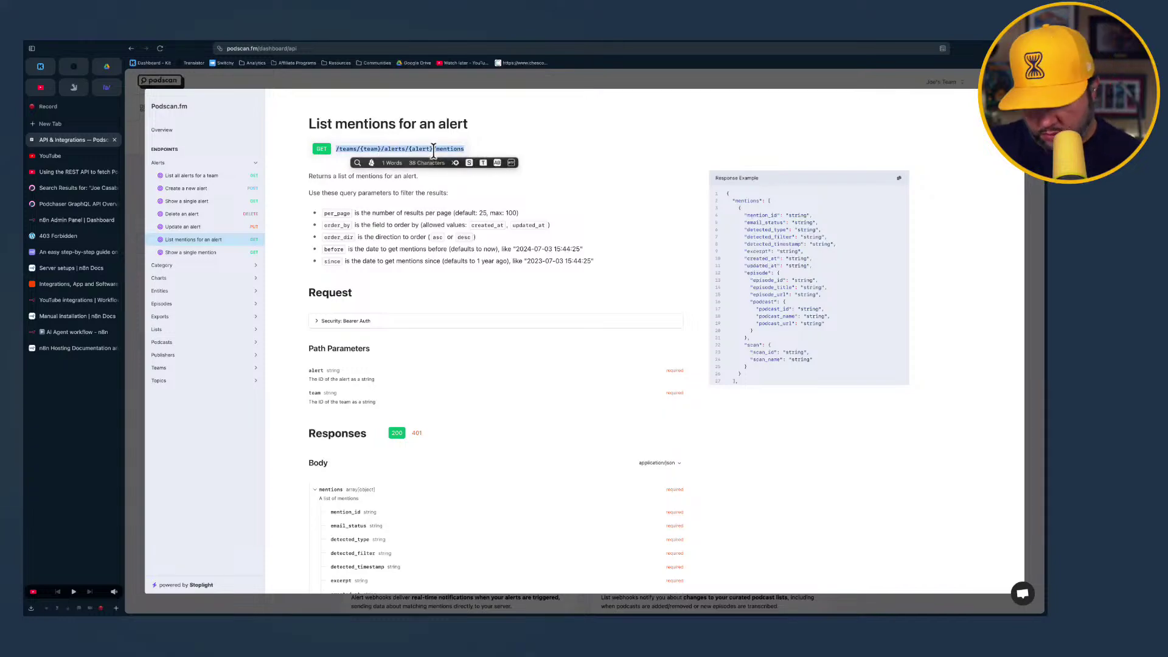
Back in Get API, append the copied endpoint path to the URL and remove its duplicate /teams/{team} part, leaving alerts/{alert}/mentions
key("super+Tab")
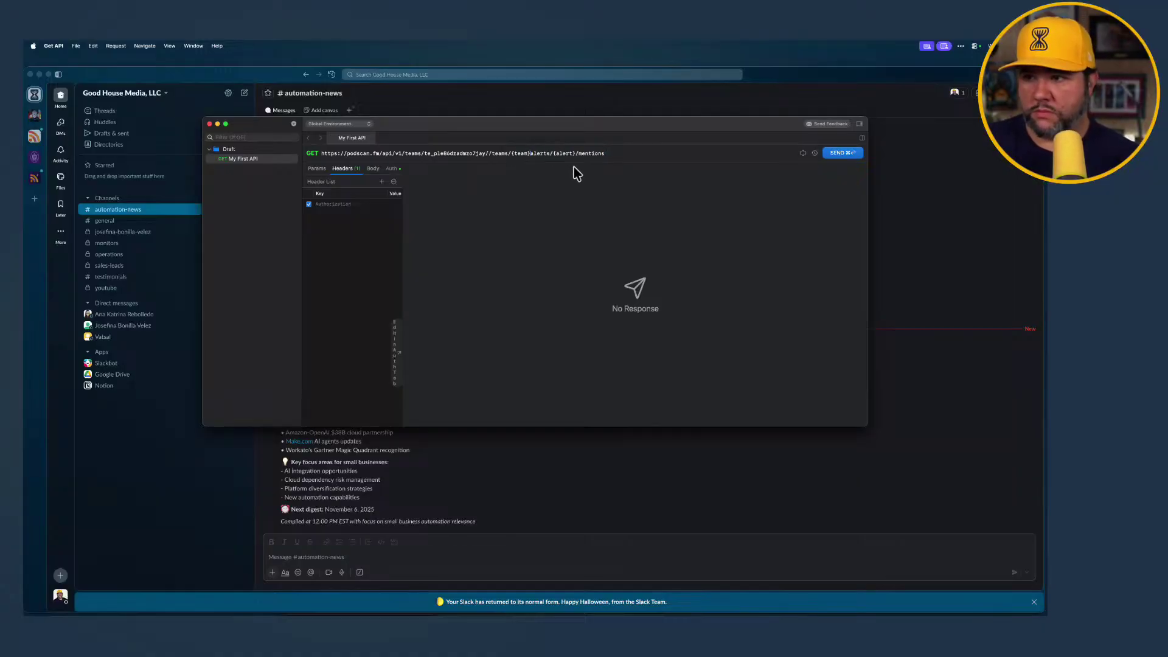
key("BackSpace")
key("BackSpace")
key("BackSpace")
key("BackSpace")
key("BackSpace")
key("BackSpace")
key("BackSpace")
key("BackSpace")
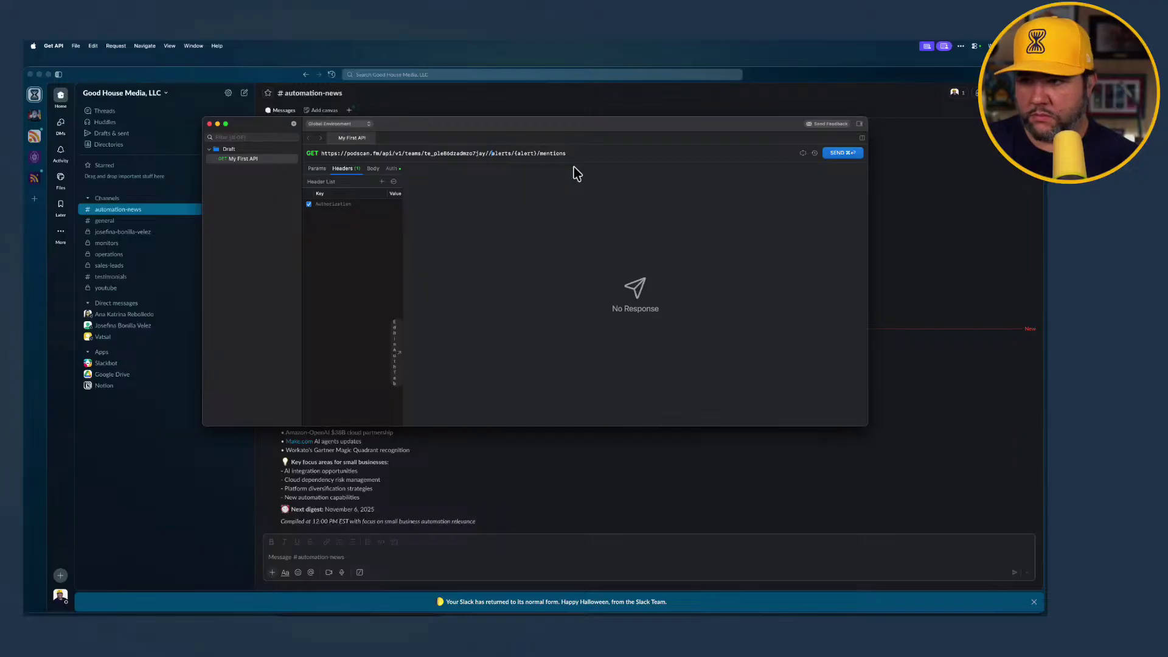
Check the endpoint's path parameters in the browser, close the documentation, and look up the site owner's alert ID in that alert's Podscan page address
key("super+Tab")
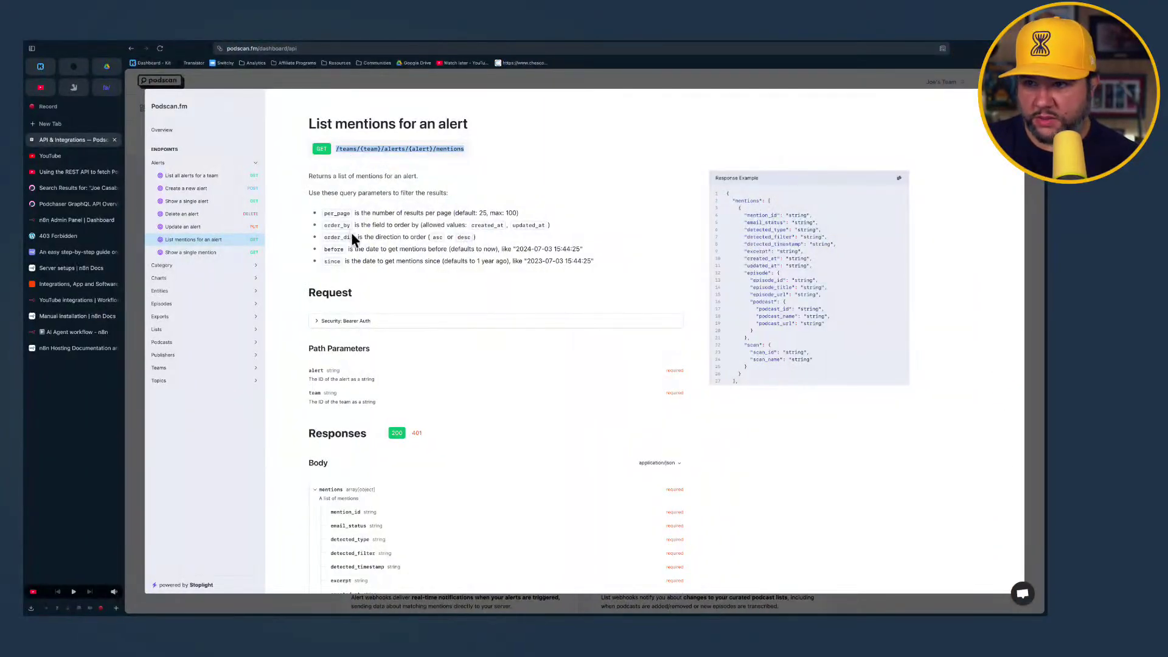
scroll(347, 242, "down", 1)
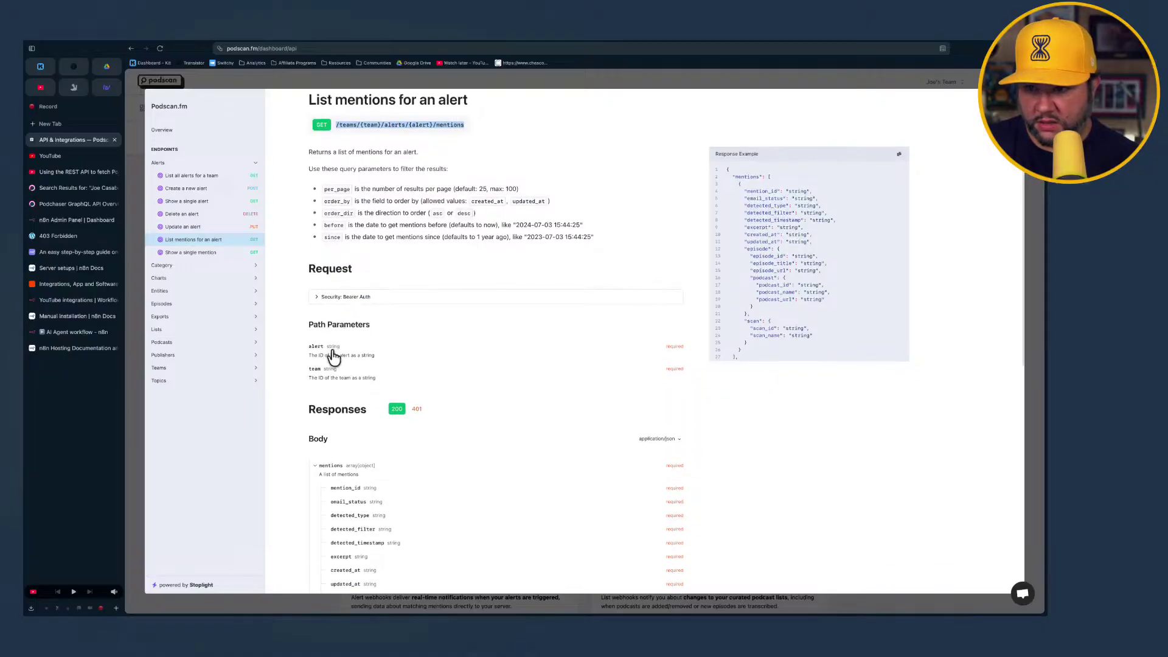
left_click(483, 86)
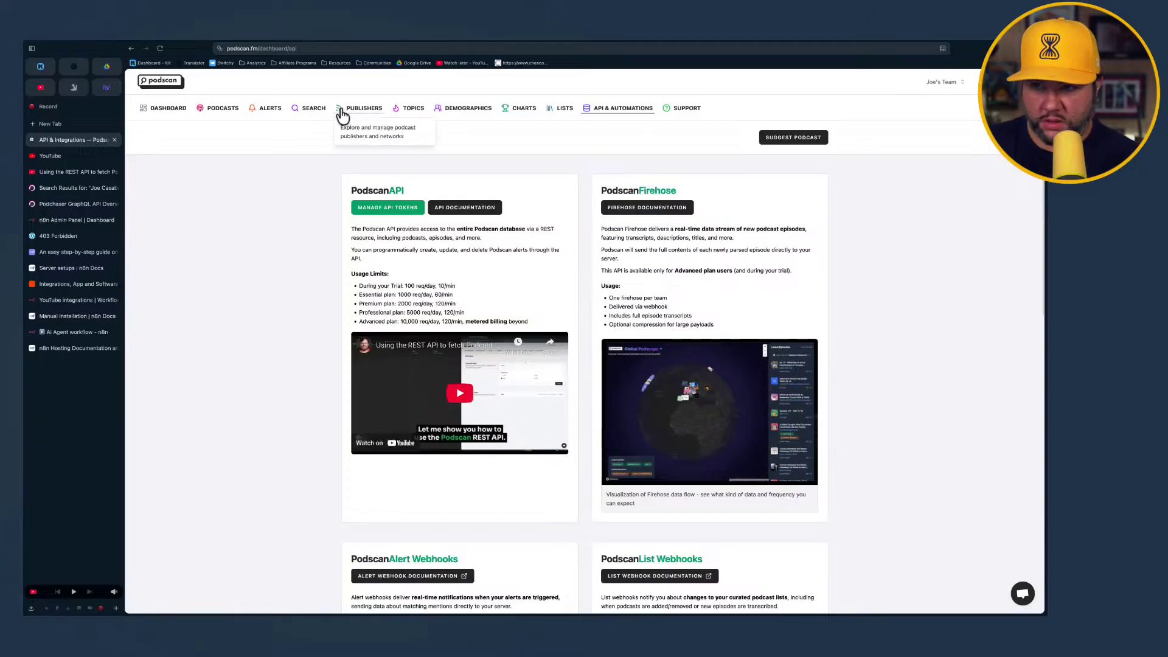
left_click(263, 116)
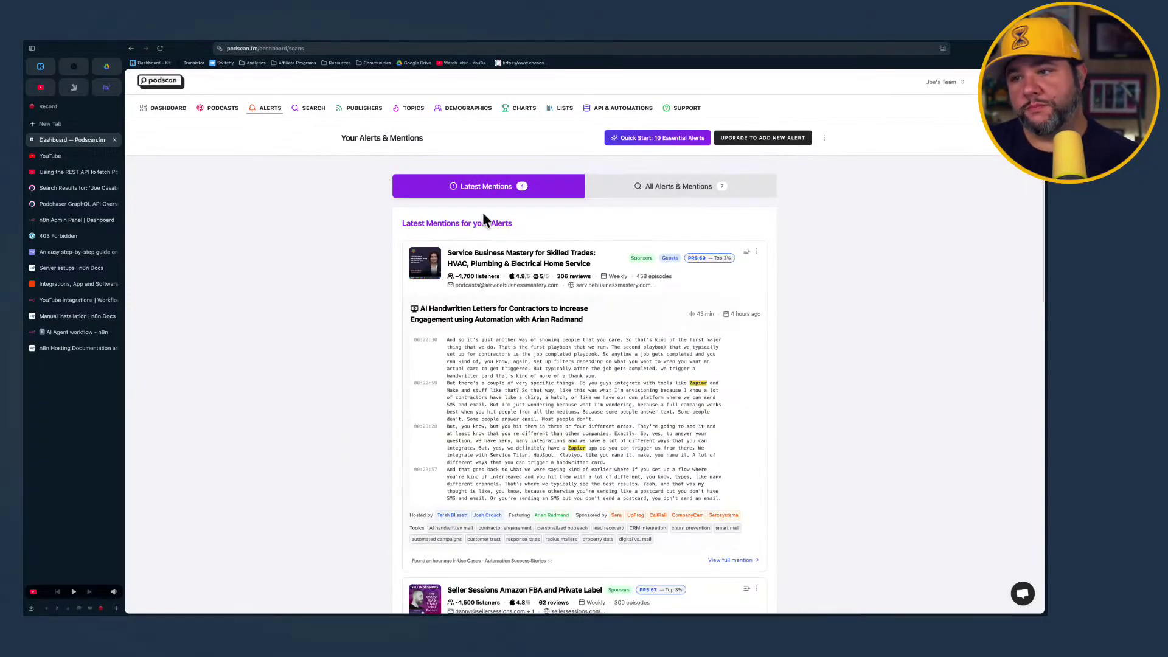
left_click(688, 184)
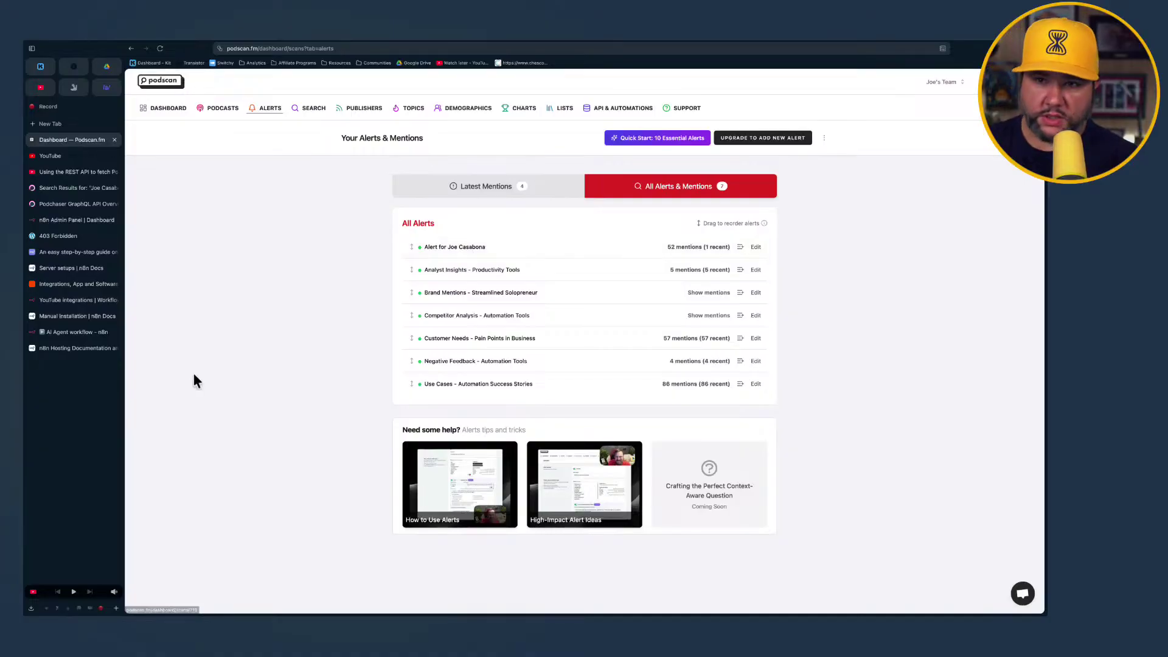
left_click(465, 250)
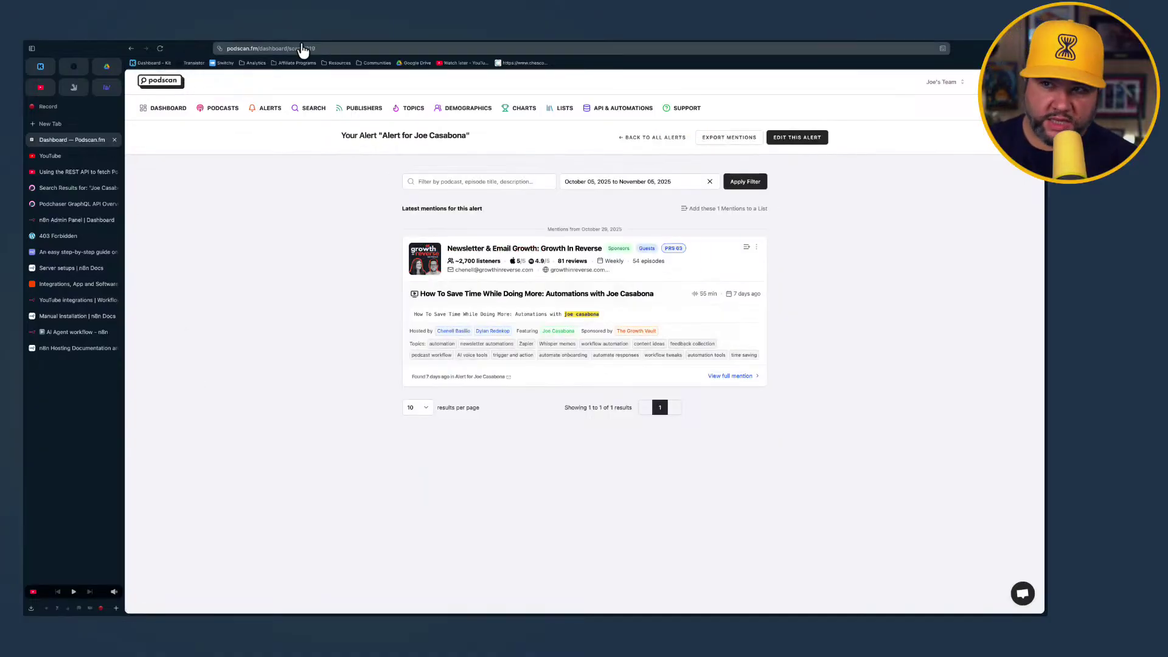
left_click(307, 49)
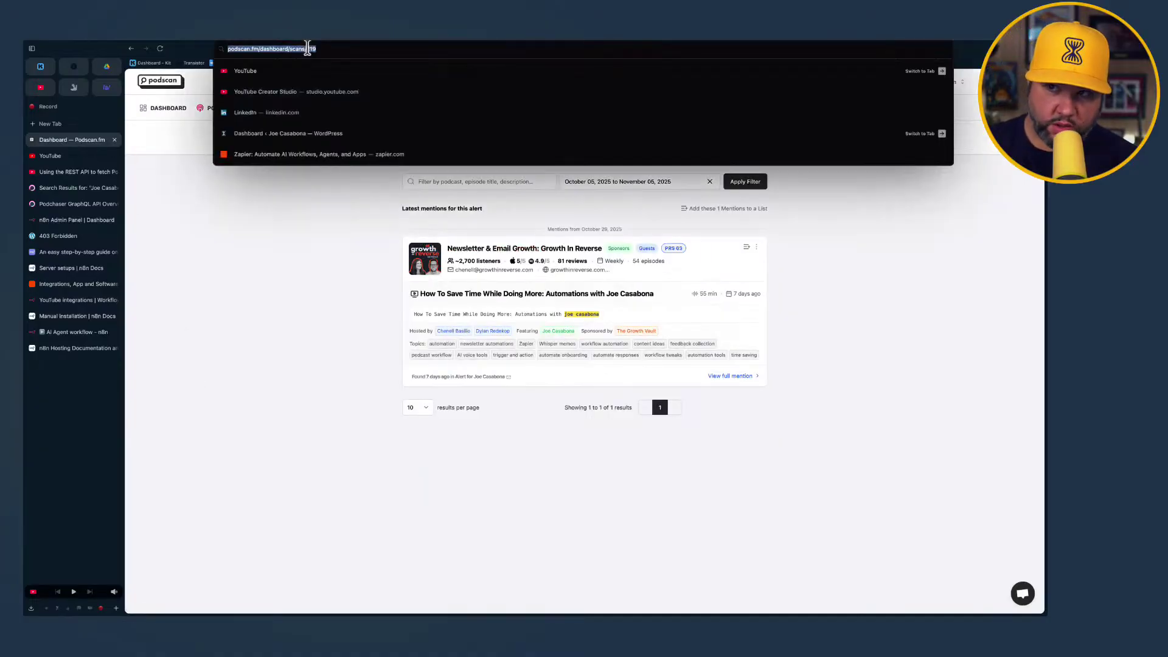
left_click(309, 364)
Switch to Get API, replace the {alert} placeholder in the URL with 219, and send the GET request
key("super+Tab")
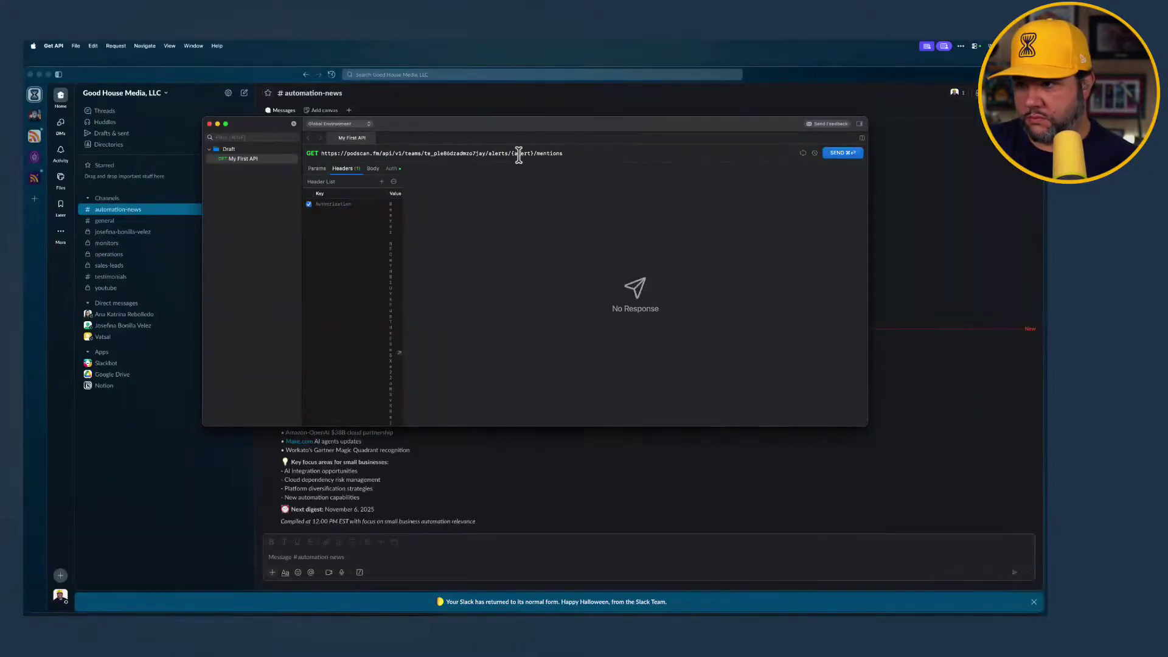
double_click(519, 154)
key("BackSpace")
key("Right")
key("BackSpace")
key("BackSpace")
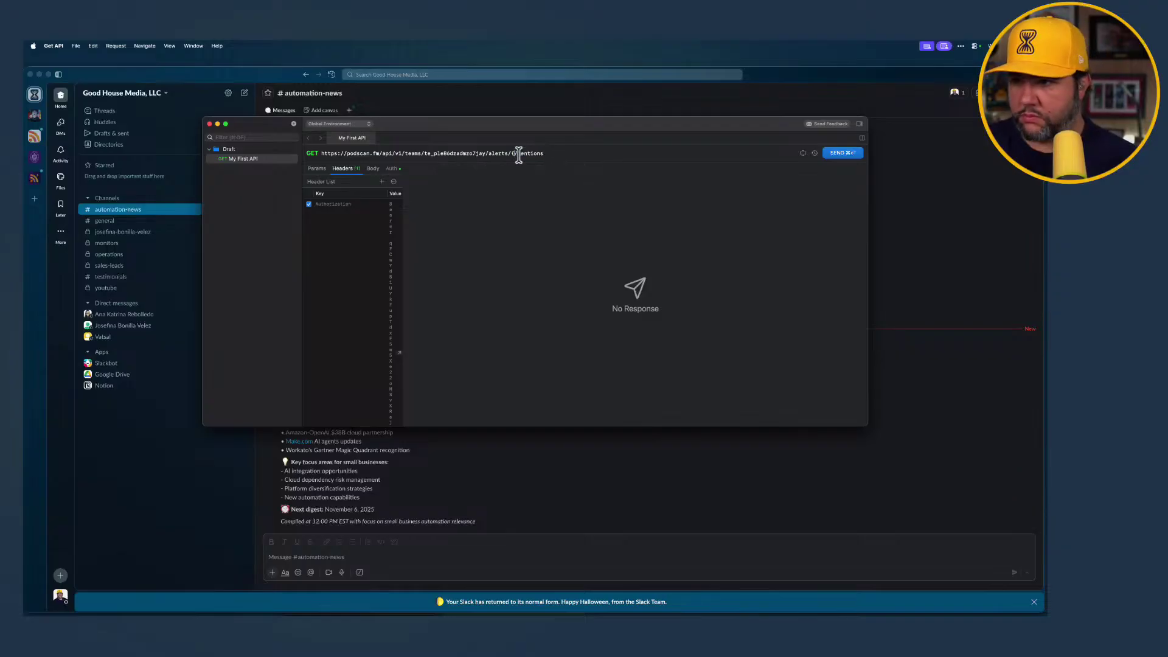
type("211")
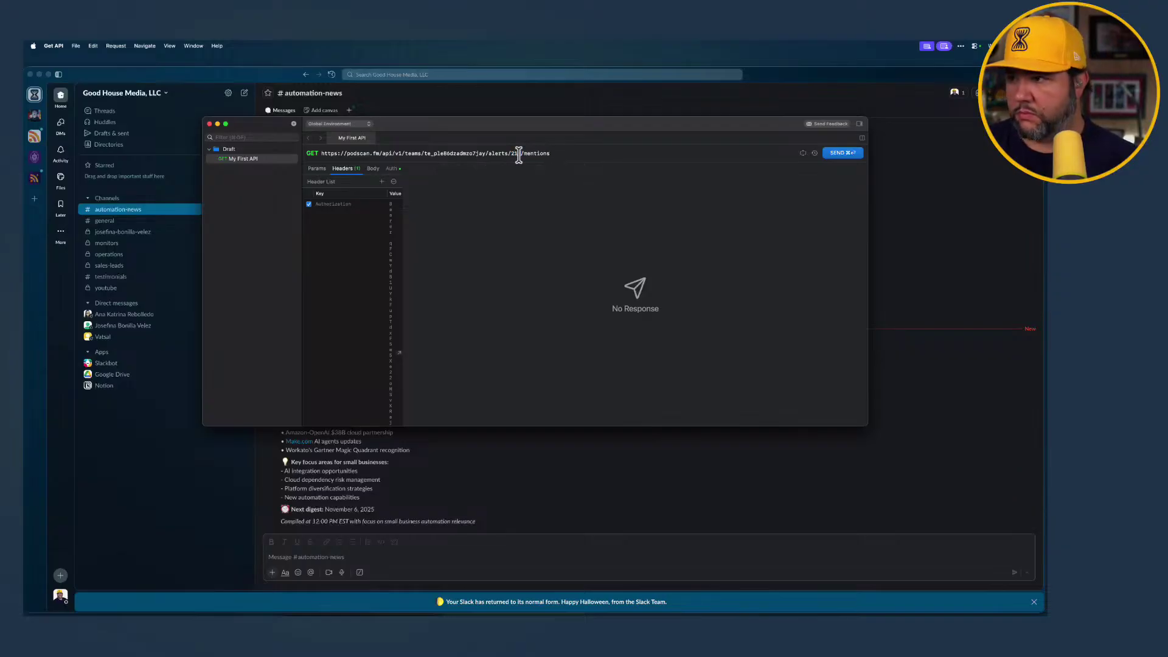
left_click(840, 153)
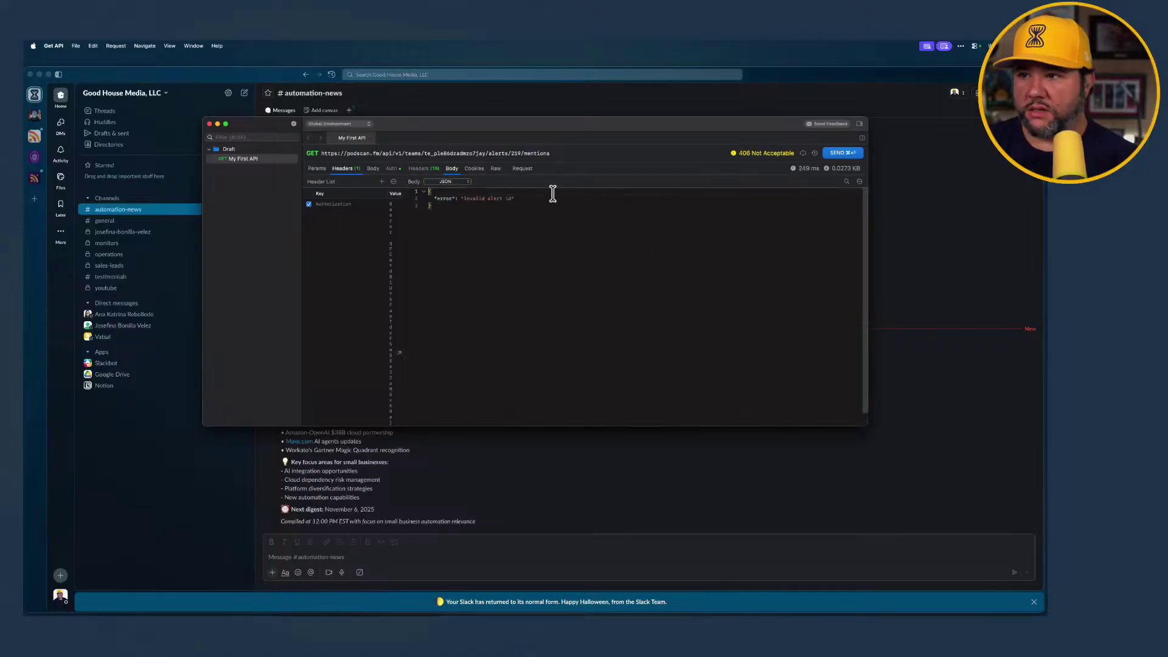
Return to Podscan and check the team details and the site owner's entry in the full alerts list for an API alert ID
key("ctrl+Right")
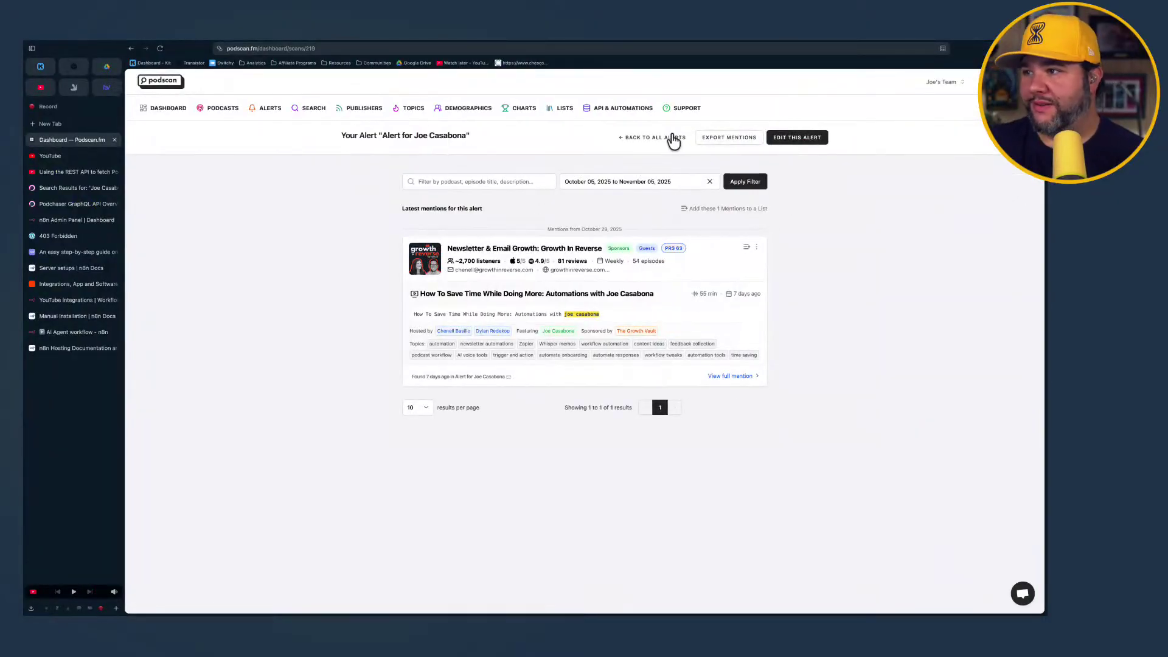
left_click(954, 80)
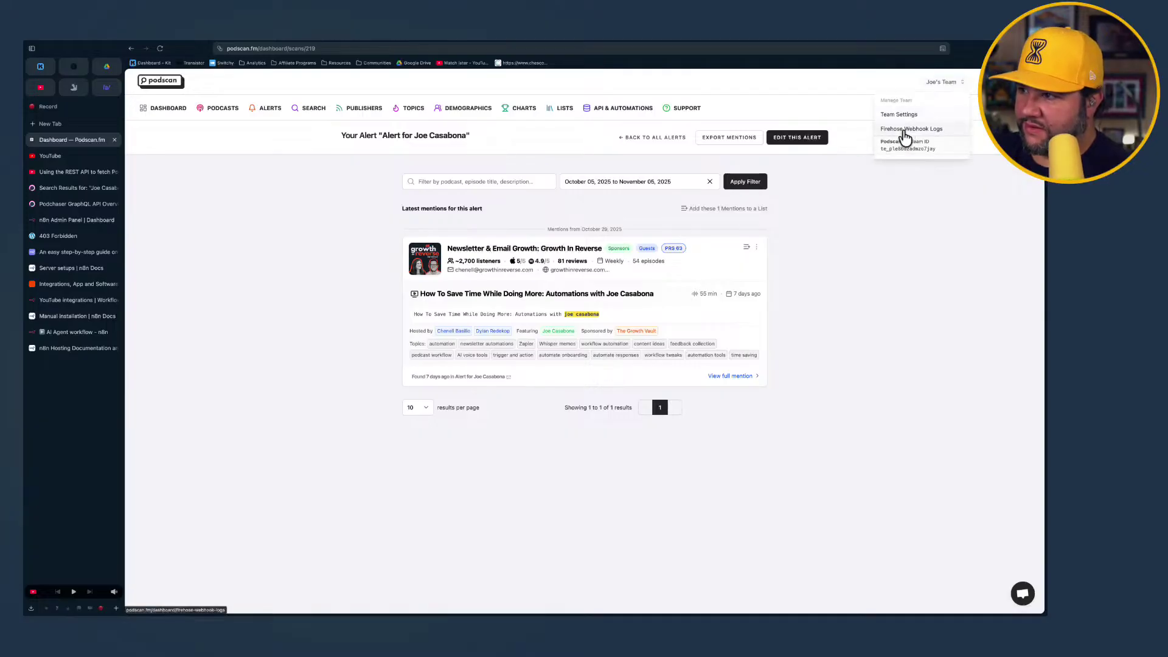
left_click(537, 222)
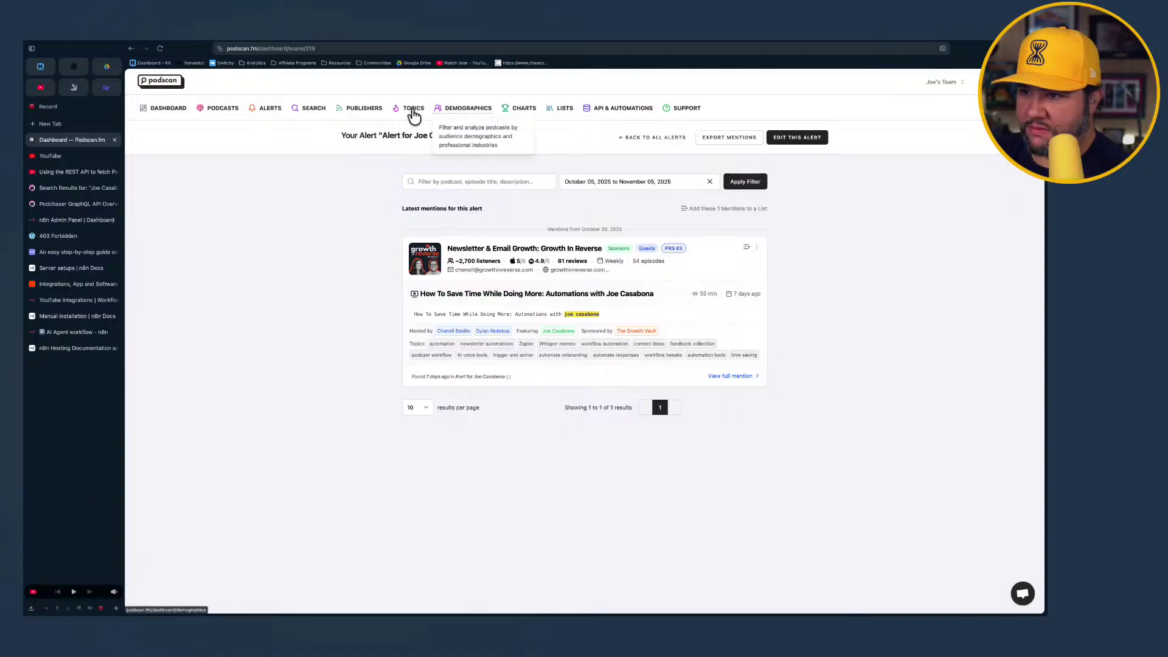
left_click(272, 110)
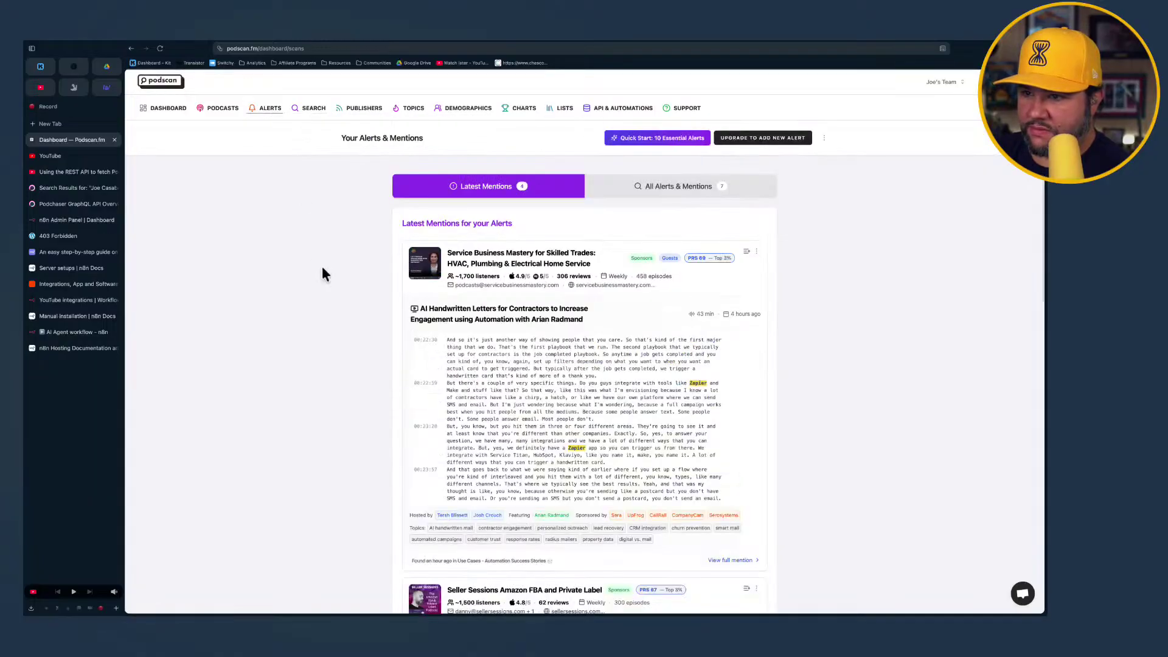
left_click(663, 200)
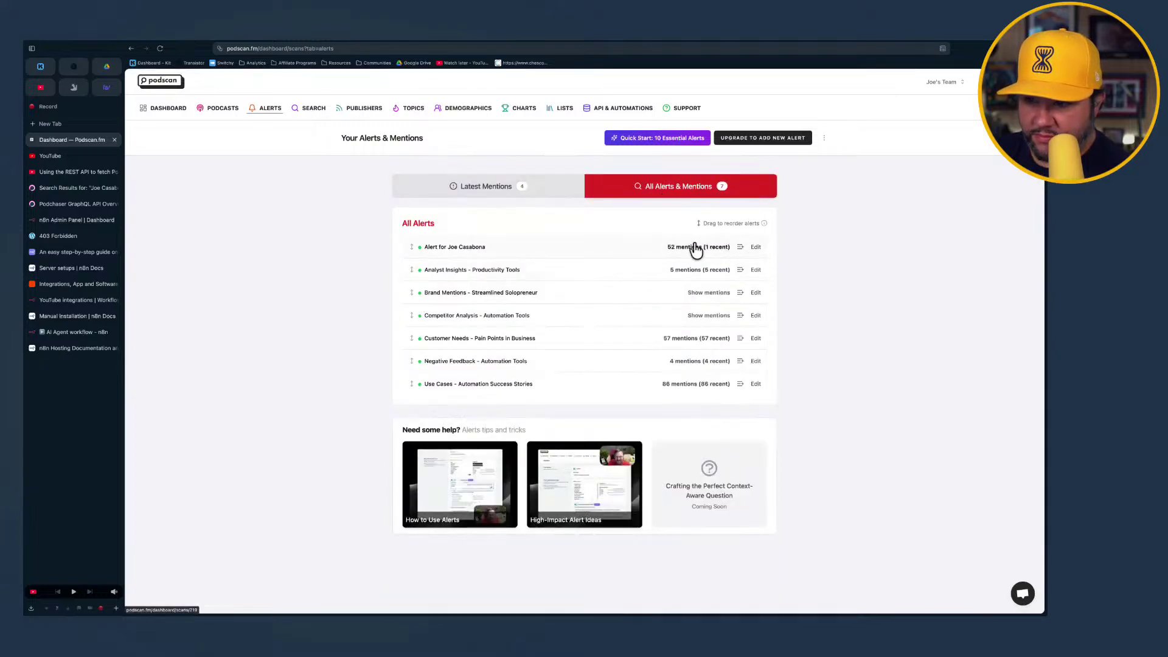
left_click(458, 250)
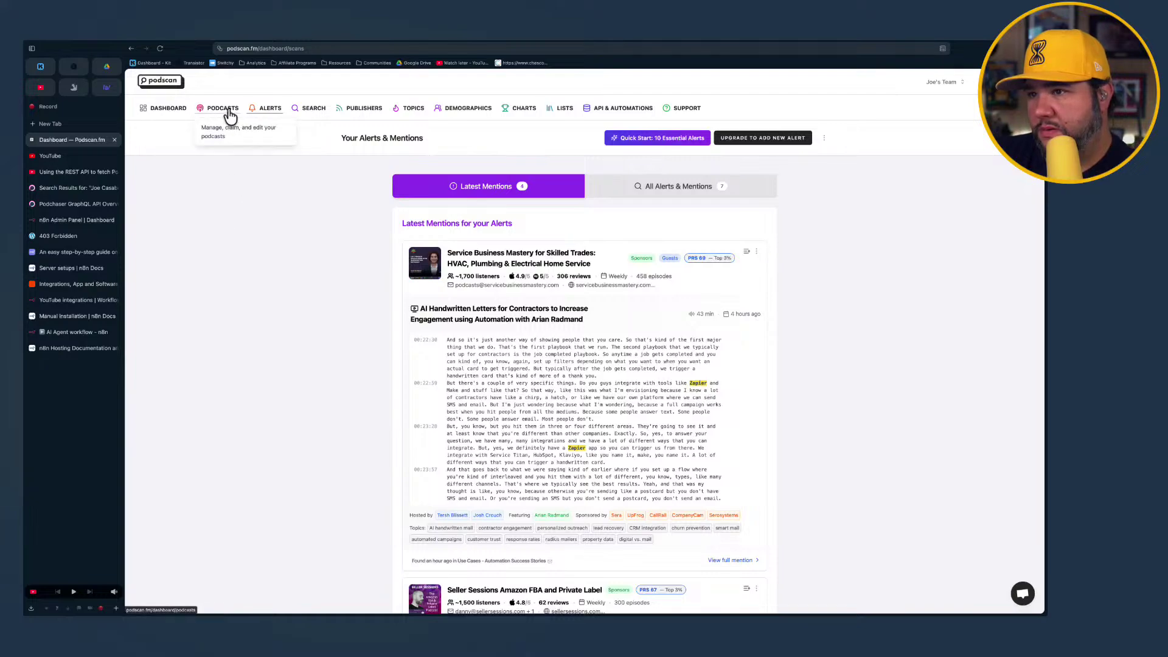
Reopen the "List mentions for an alert" documentation and copy the alert path parameter's description, "ID of the alert as a string"
left_click(600, 113)
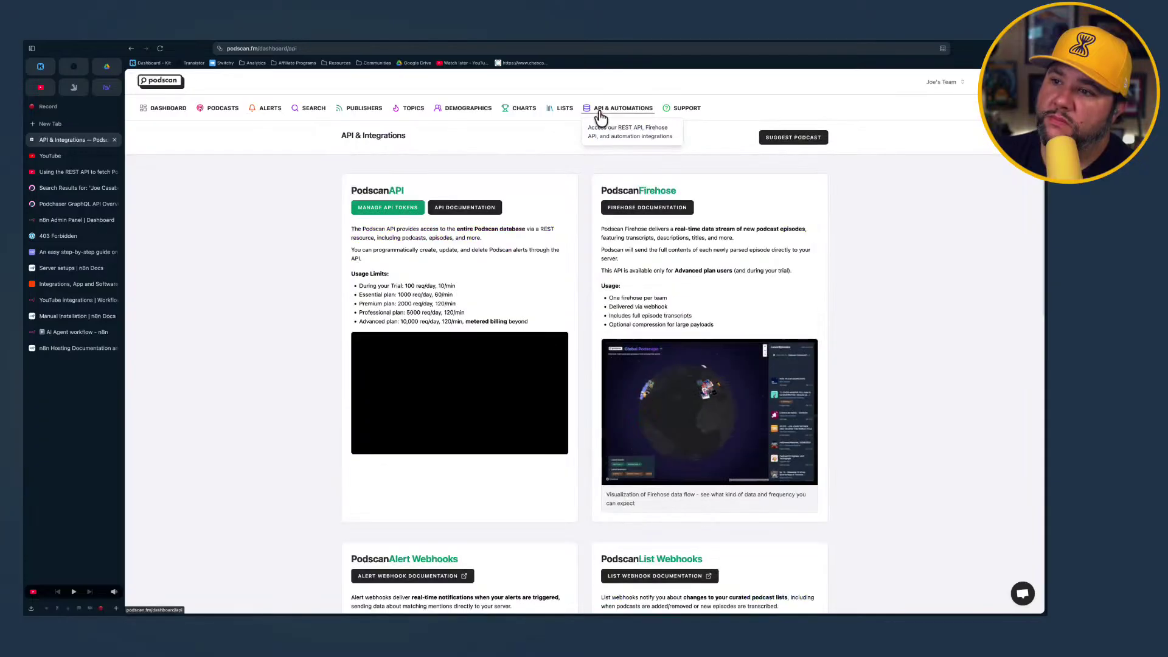
right_click(466, 211)
left_click(393, 242)
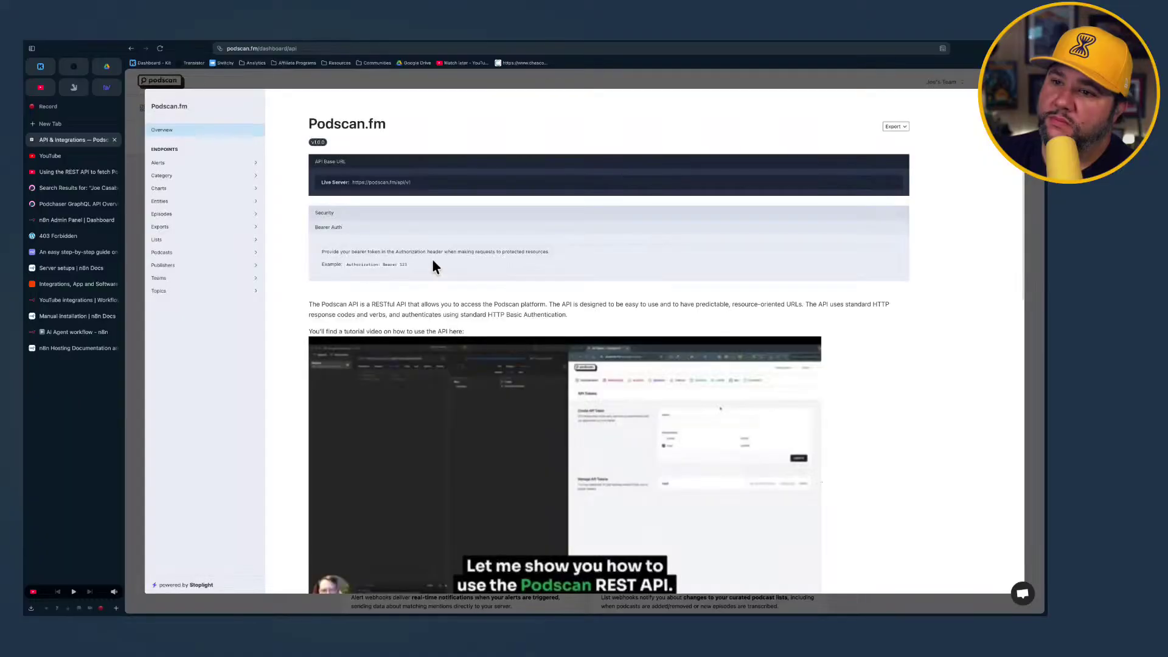
left_click(186, 163)
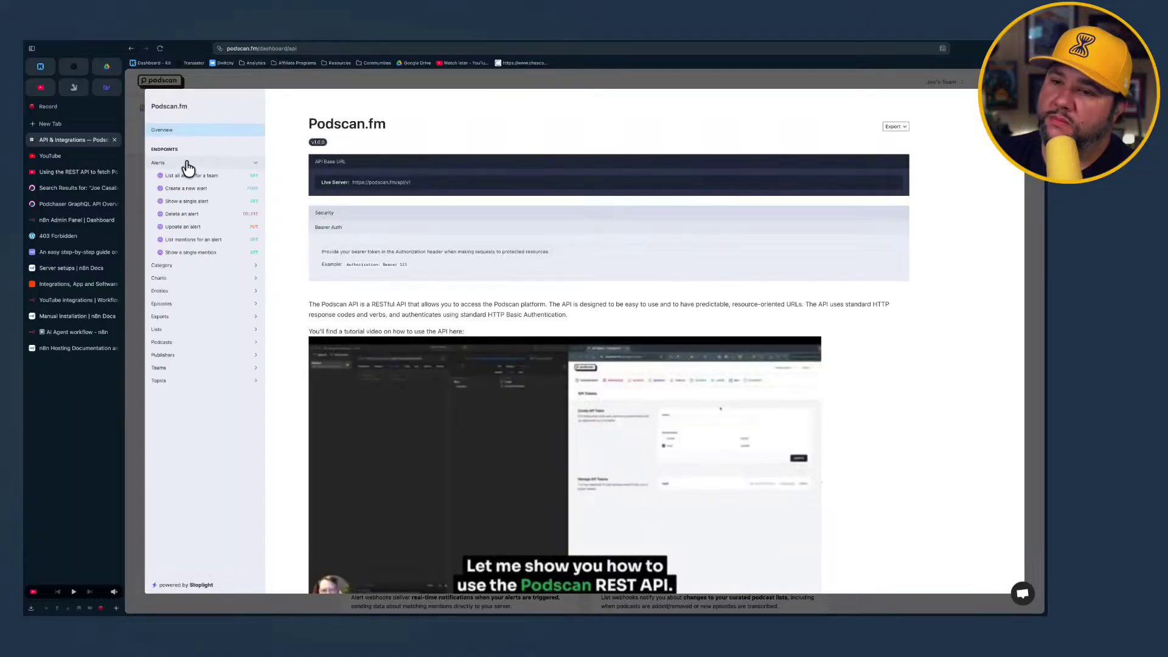
left_click(180, 241)
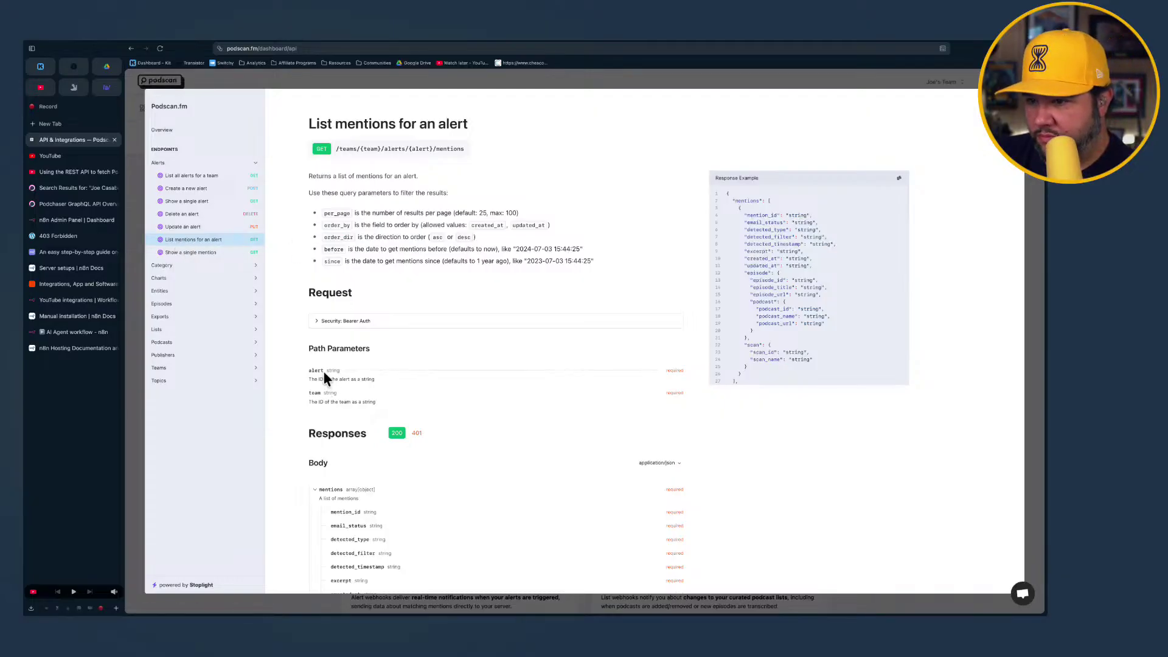
left_click_drag(318, 379, 377, 379)
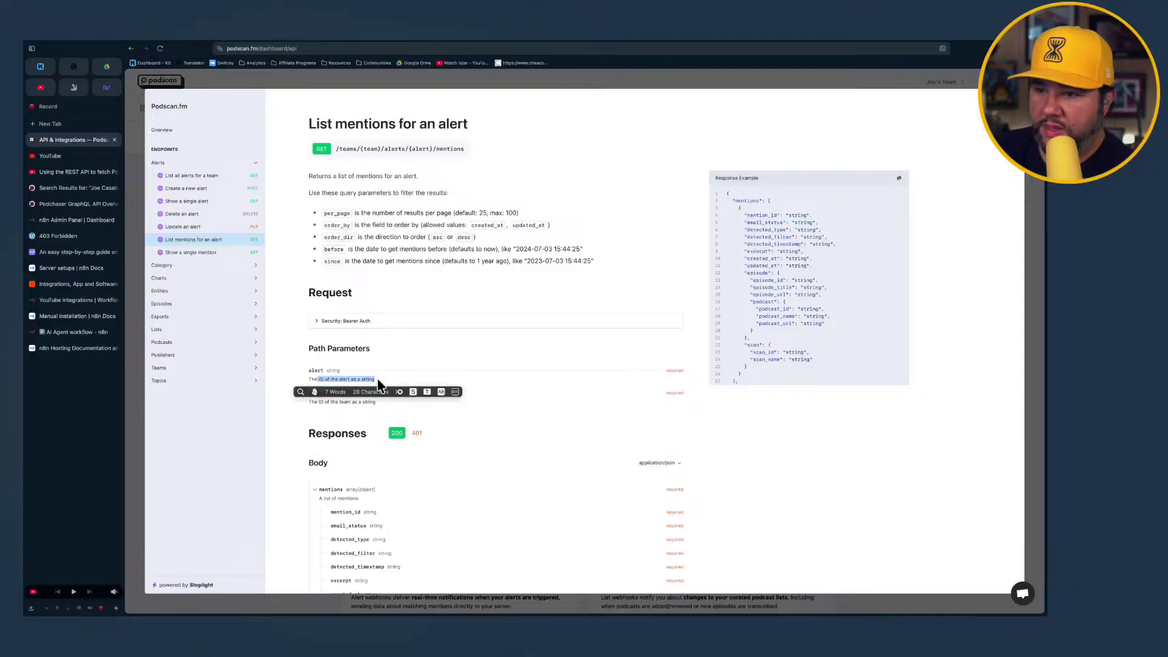
key("super+c")
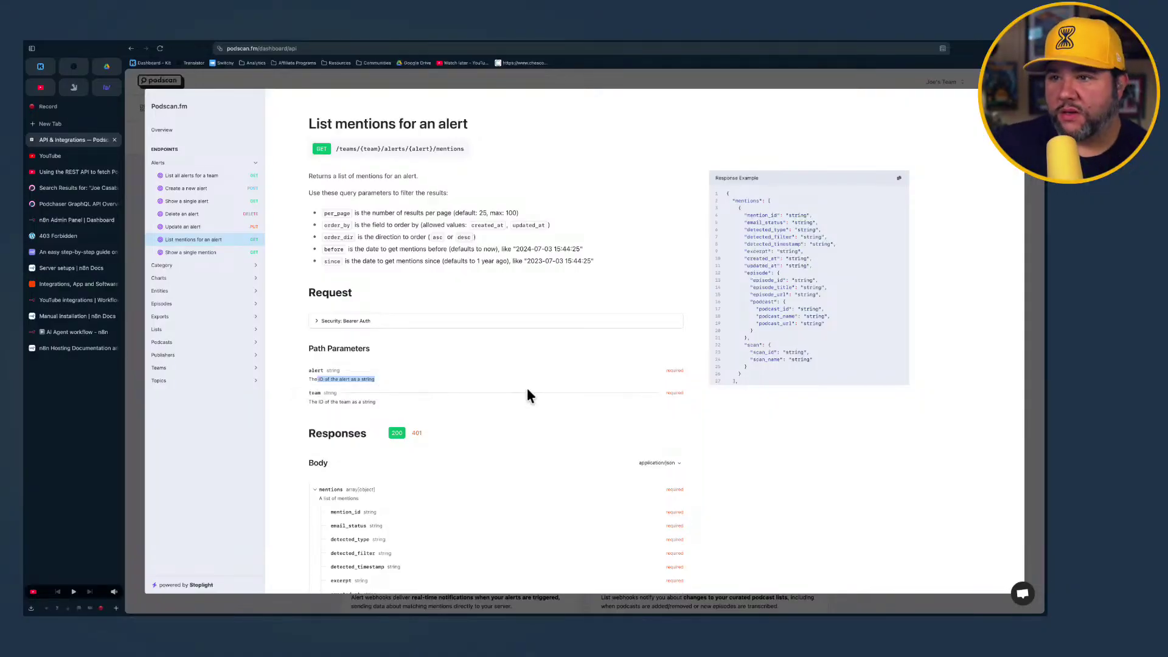
Check the rest of the endpoint documentation and skim the "Using the REST API to fetch Podcast & Episode data" video tutorial for API usage
scroll(484, 171, "down", 3)
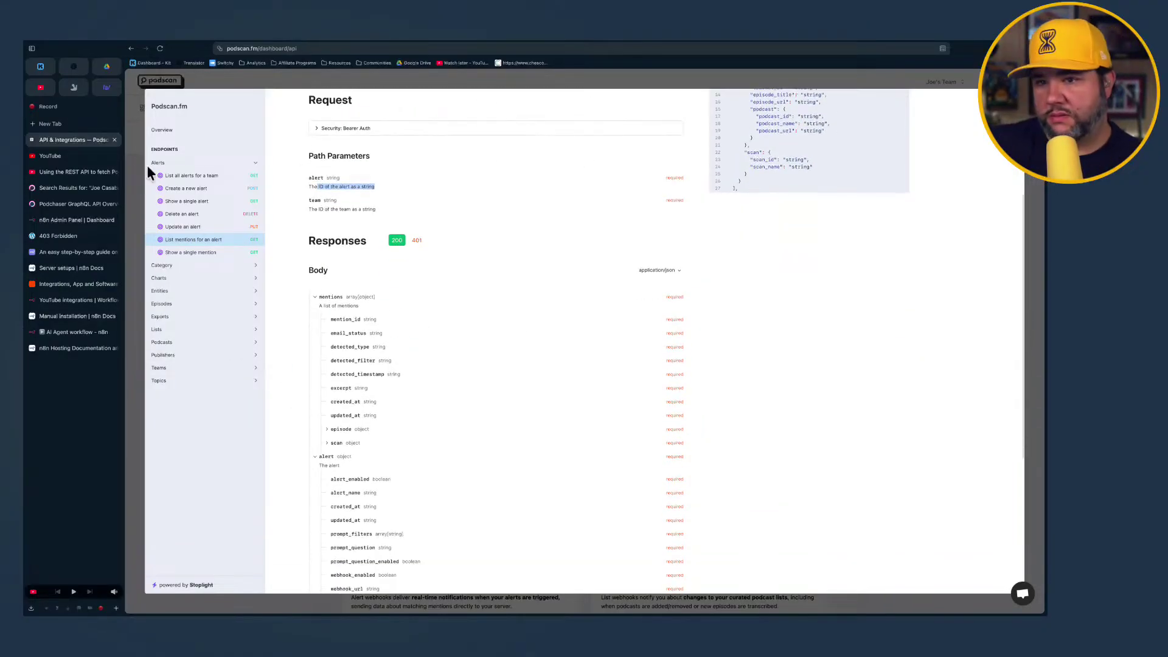
left_click(89, 157)
left_click(87, 173)
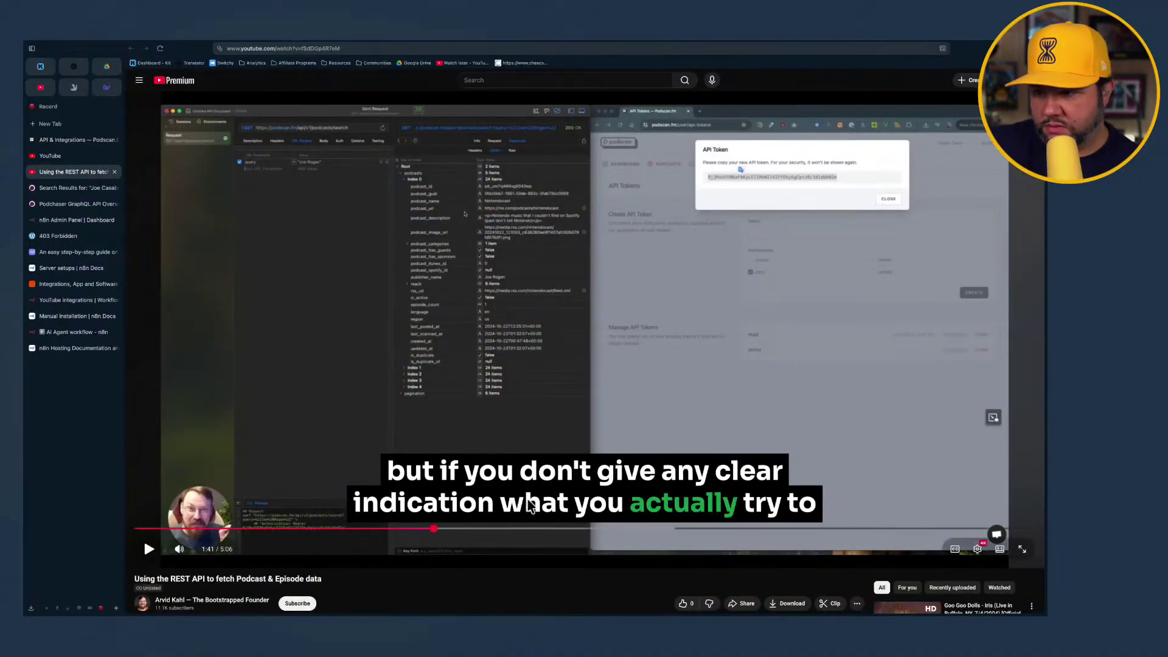
left_click(525, 530)
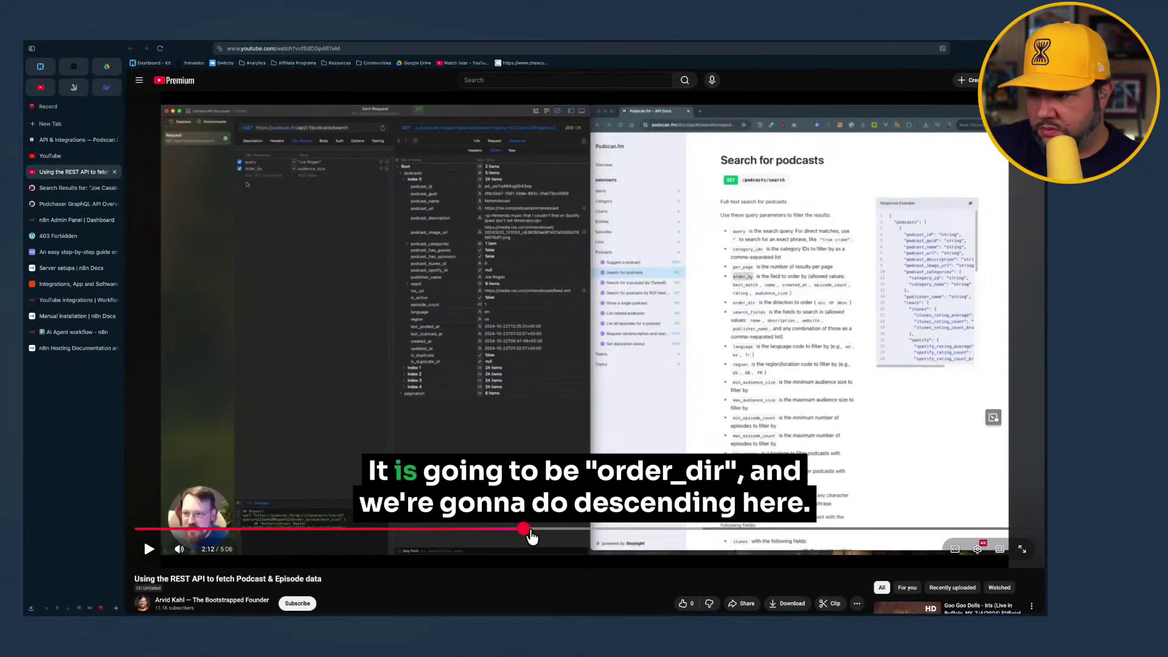
left_click_drag(533, 537, 931, 462)
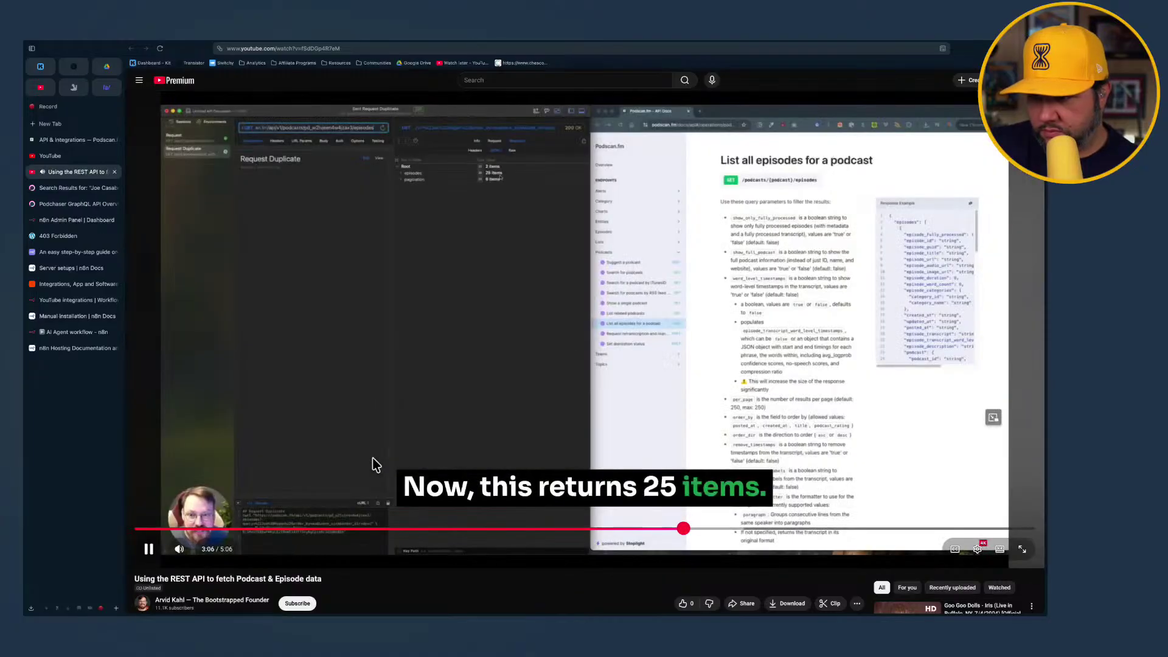
left_click(376, 465)
scroll(375, 465, "down", 3)
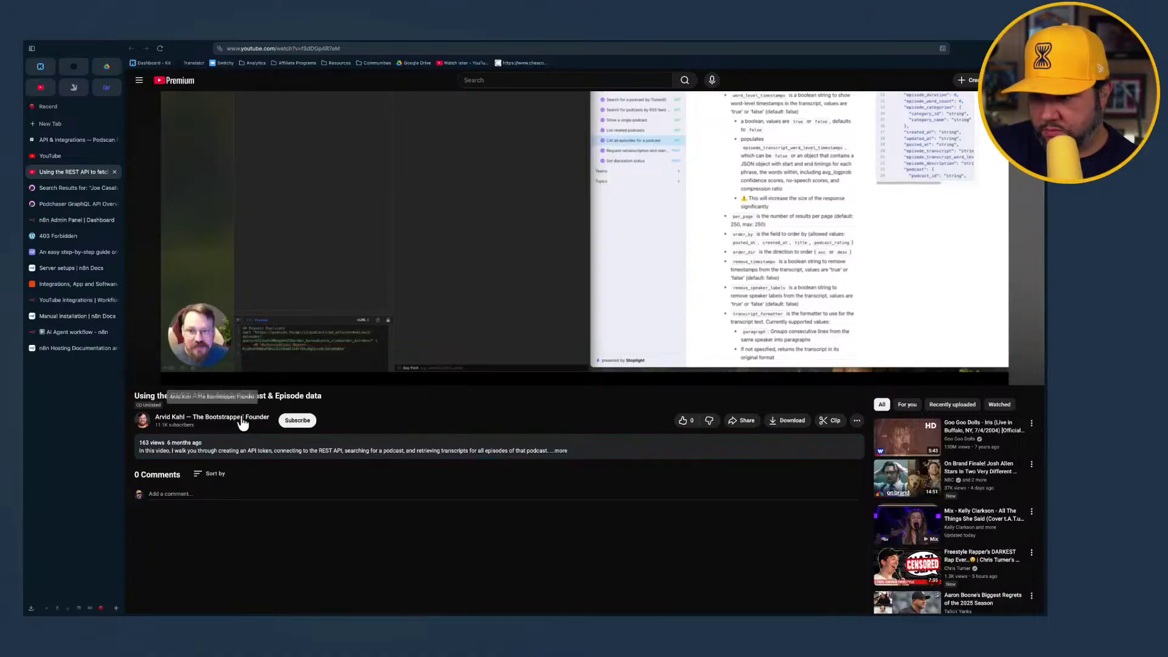
Return to the Podscan API documentation, read its overview through authentication, team, rate limits and errors, and close it
left_click(76, 142)
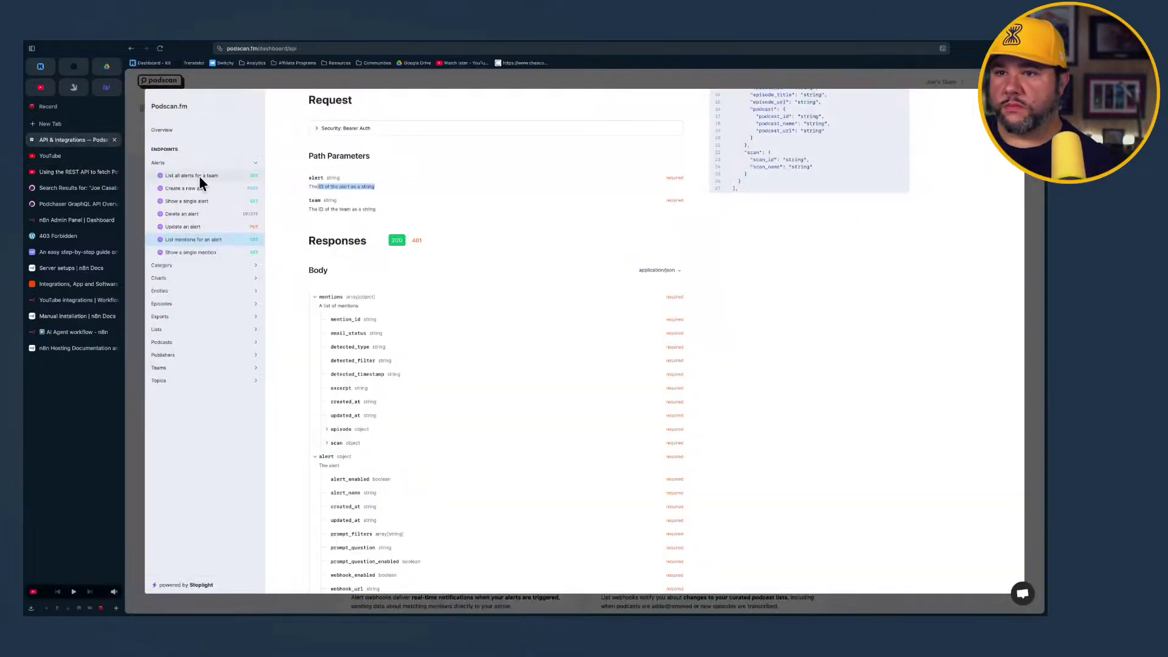
left_click(168, 130)
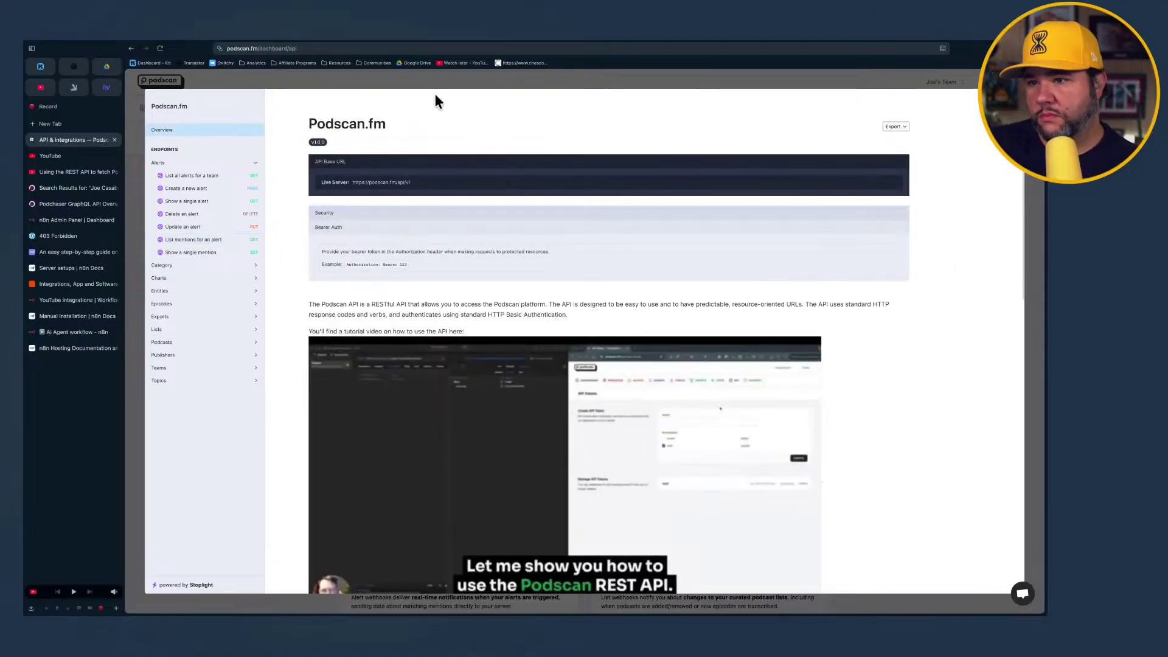
scroll(453, 287, "down", 10)
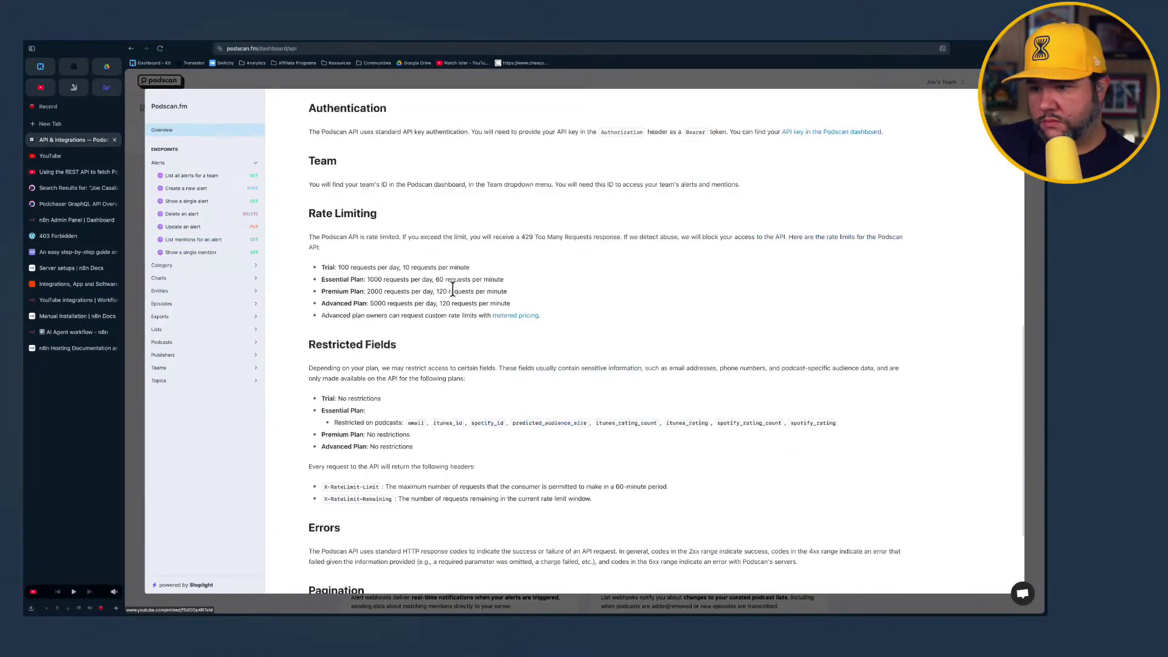
scroll(453, 287, "down", 4)
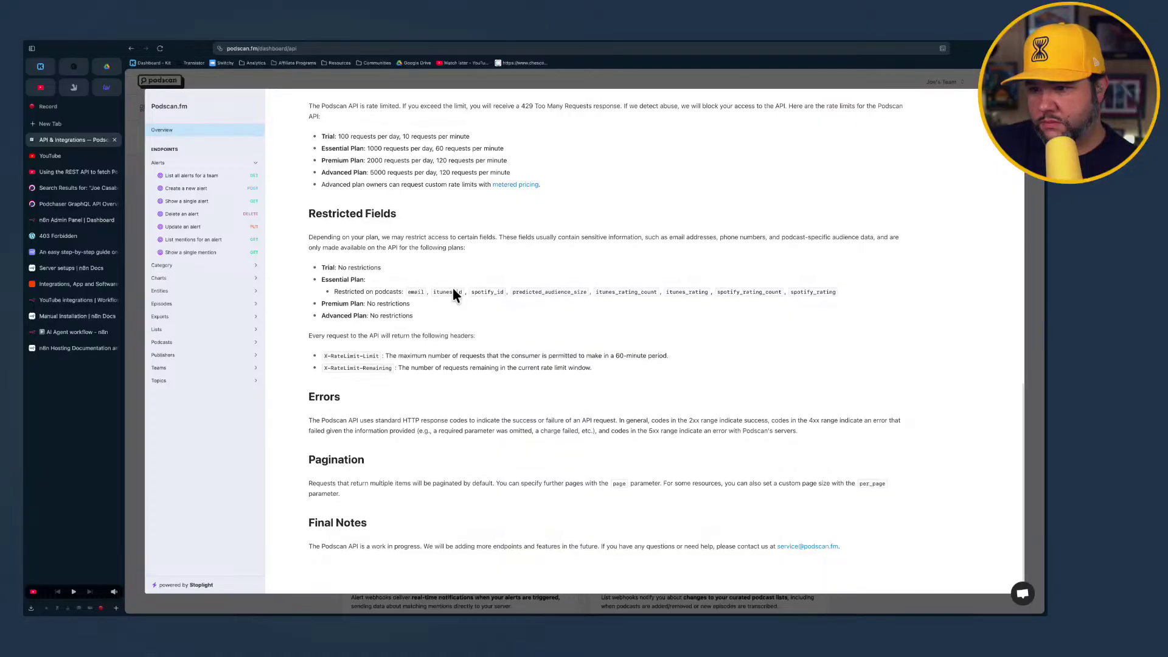
scroll(453, 287, "up", 15)
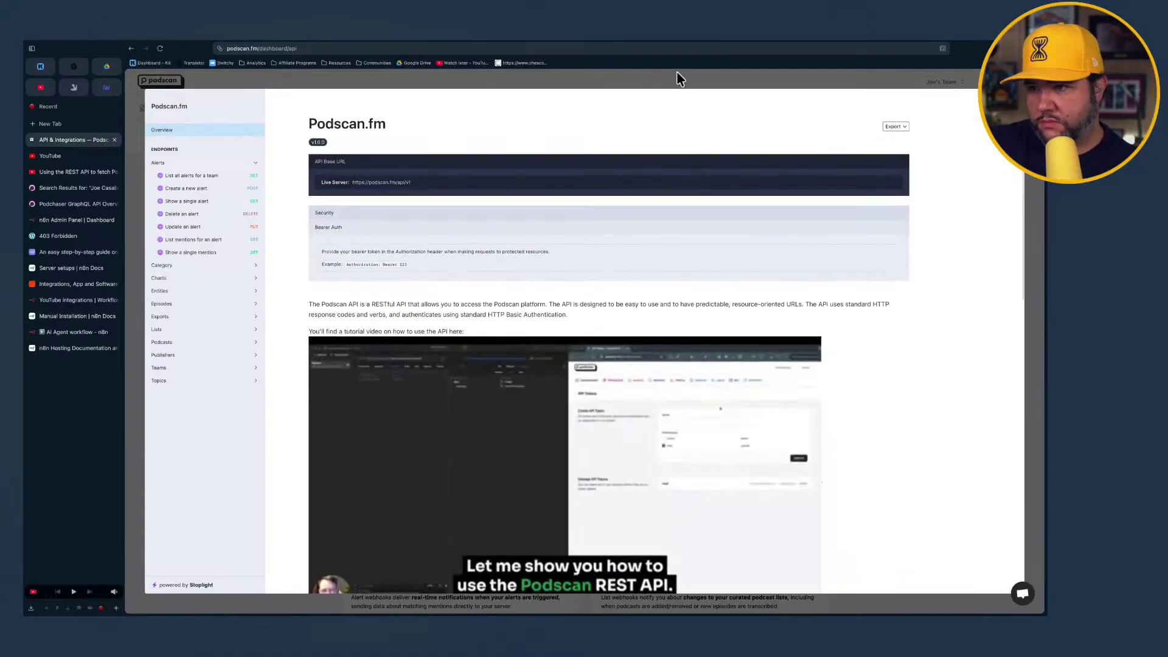
left_click(679, 81)
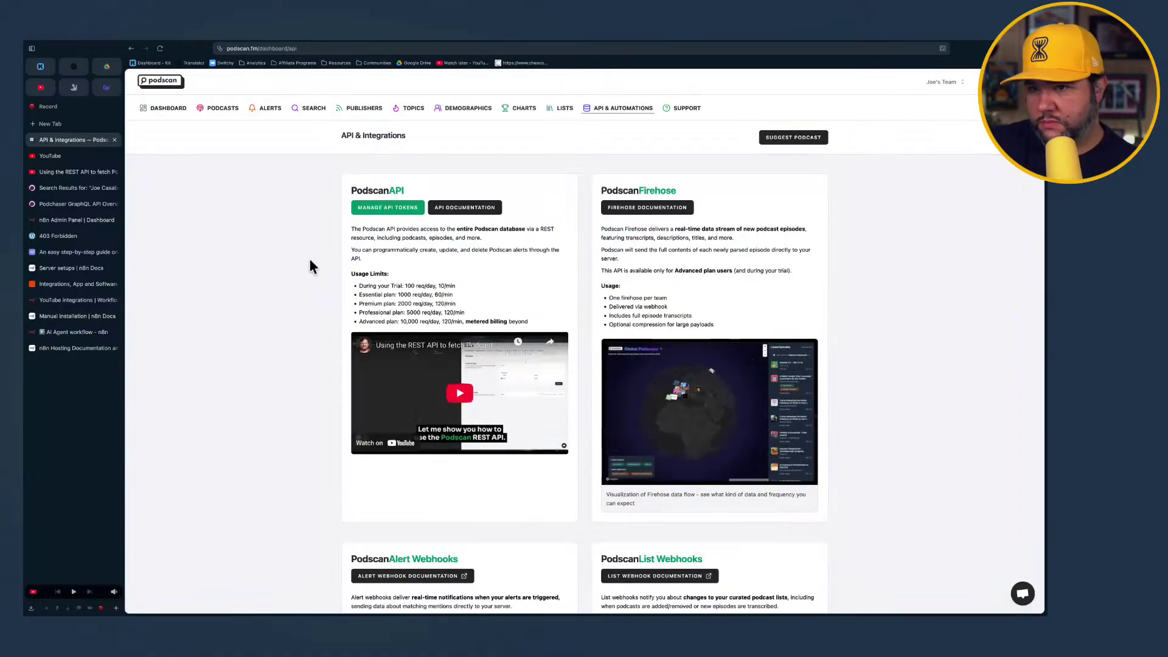
Switch to Get API, remove "219/mentions" from the end of the request URL, and send the GET request
key("super+Tab")
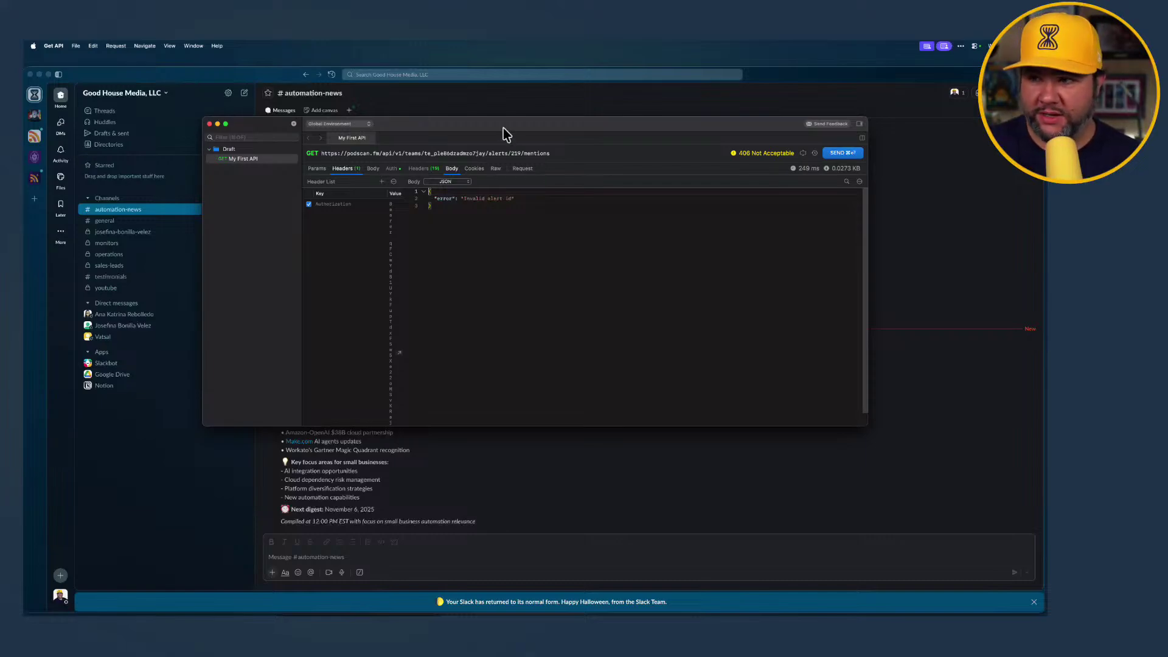
left_click_drag(503, 128, 414, 122)
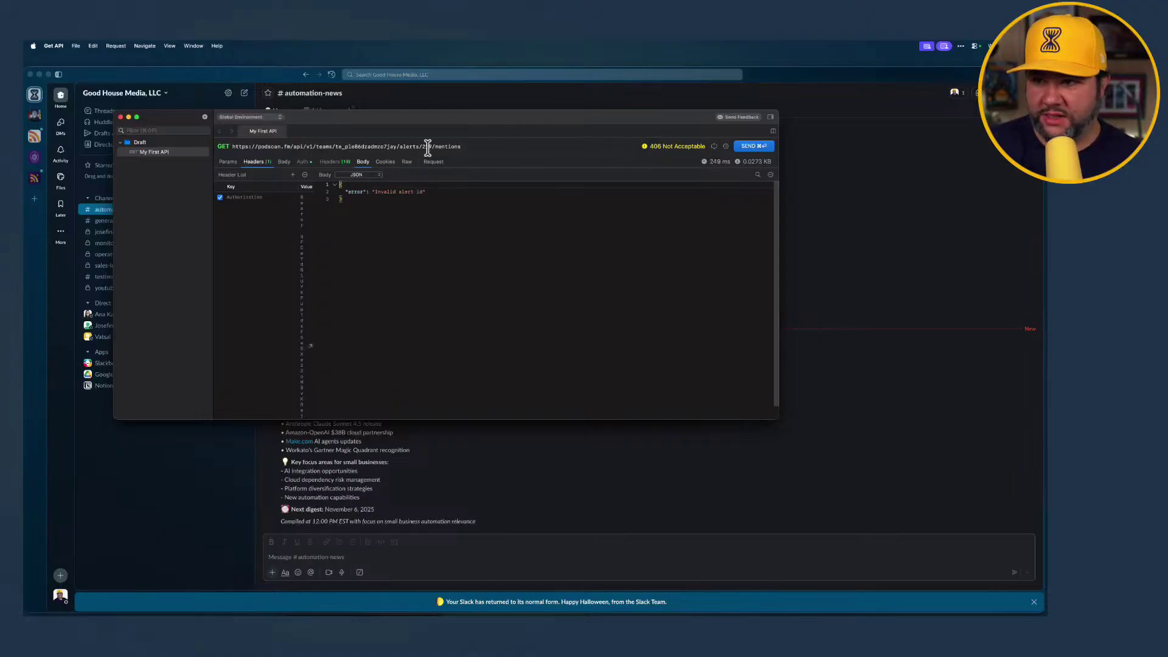
left_click_drag(422, 147, 449, 146)
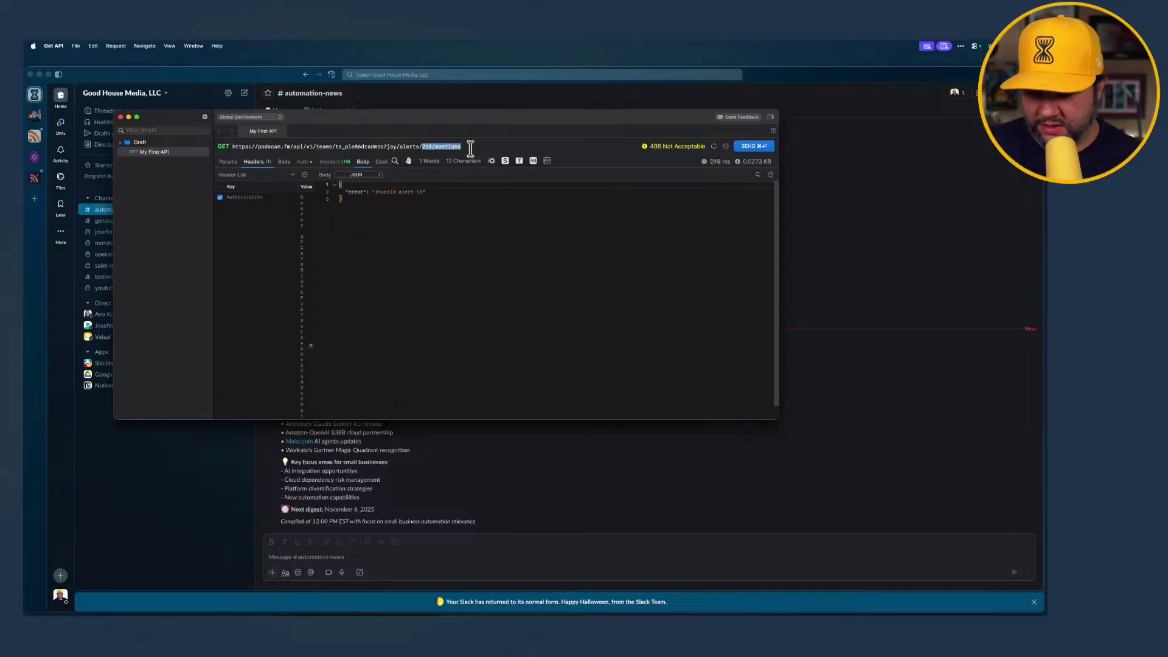
key("BackSpace")
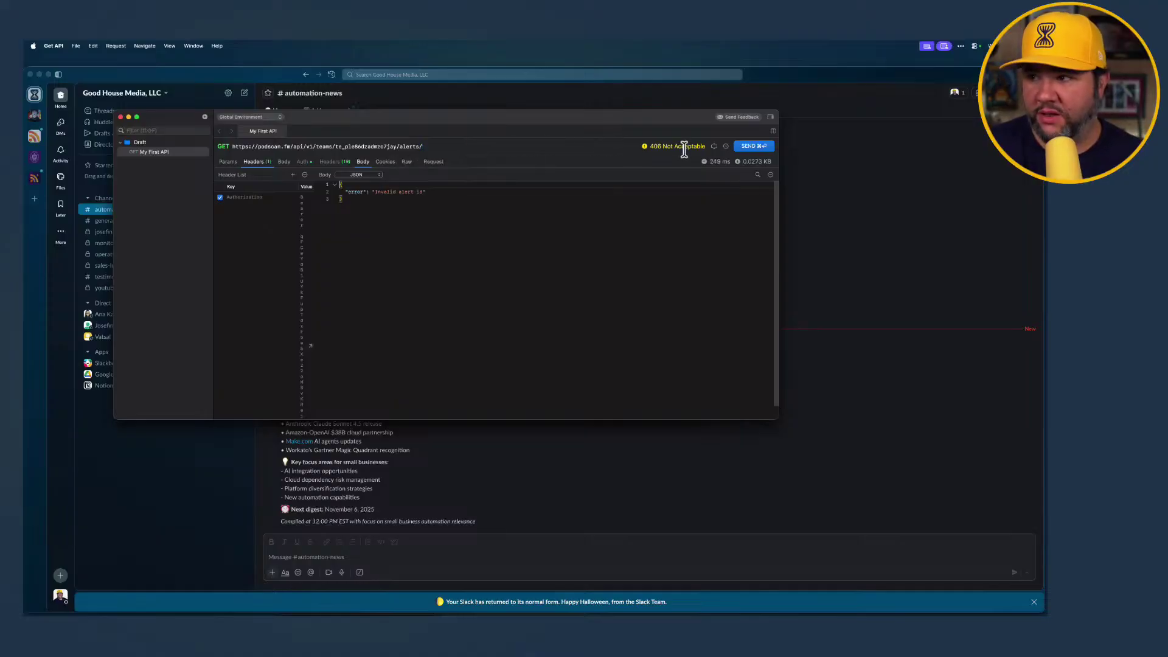
left_click(755, 146)
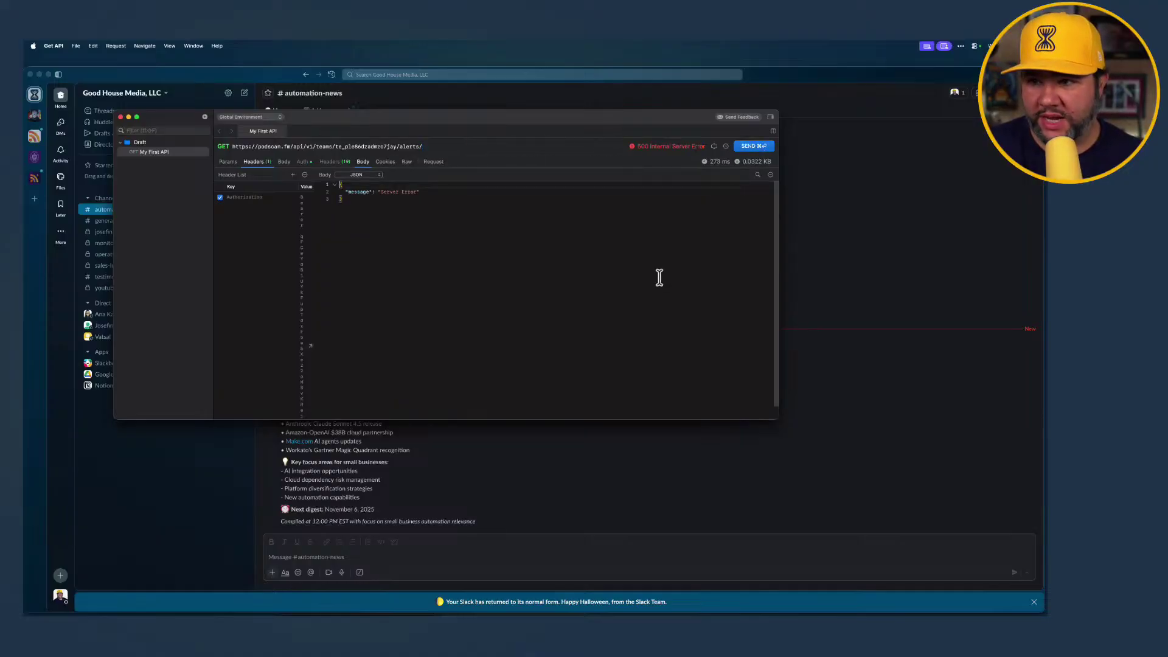
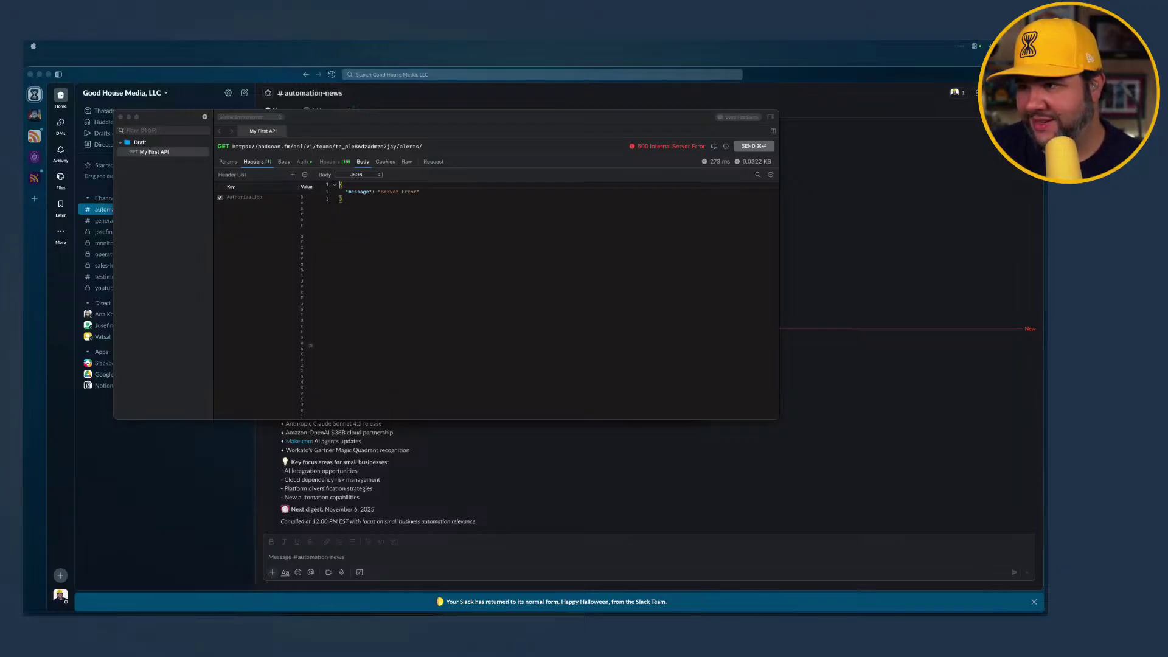
left_click(488, 132)
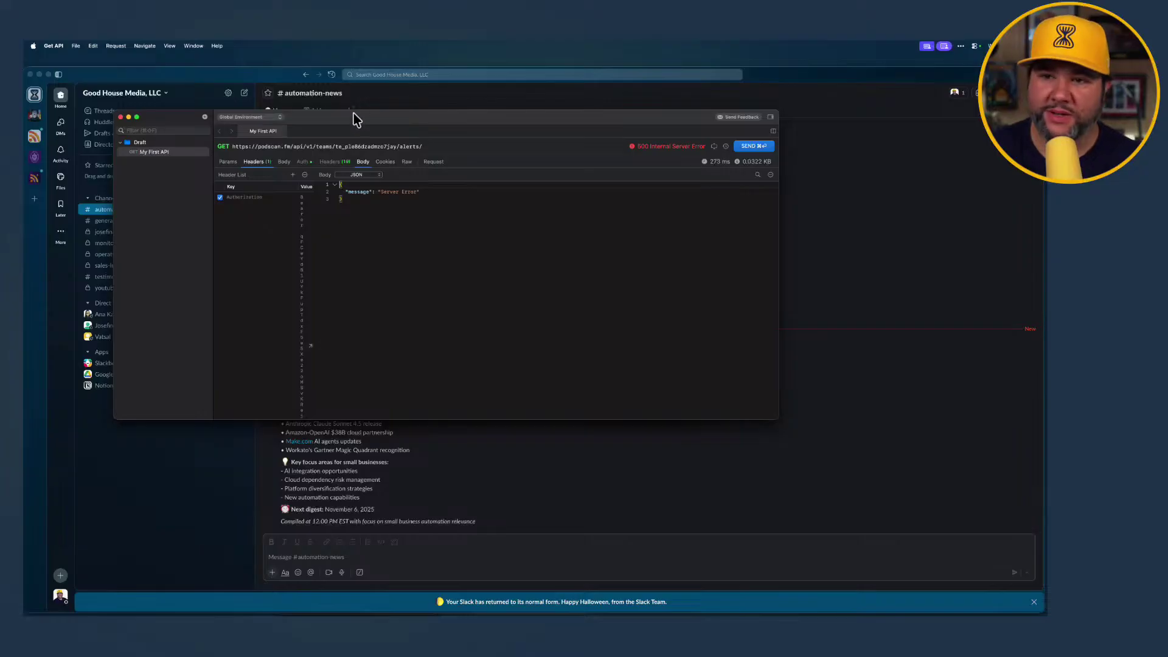
Reopen the API documentation in the browser and compare the "List all alerts for a team" endpoint path with the Get API request URL
key("ctrl+Right")
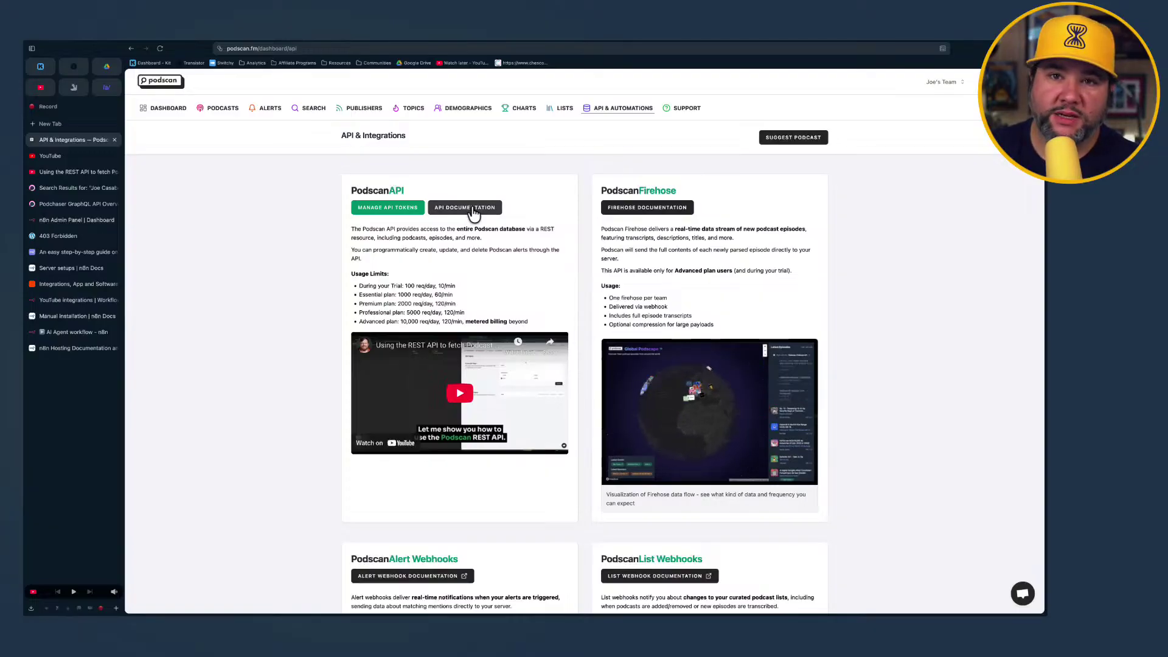
left_click(474, 212)
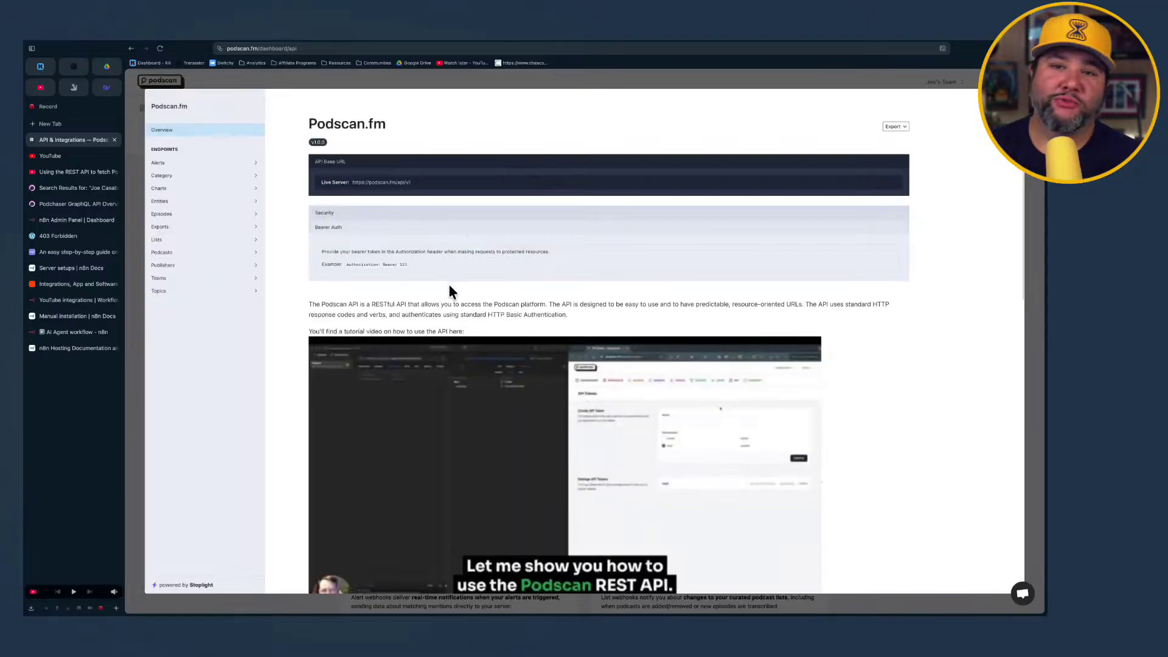
left_click(167, 165)
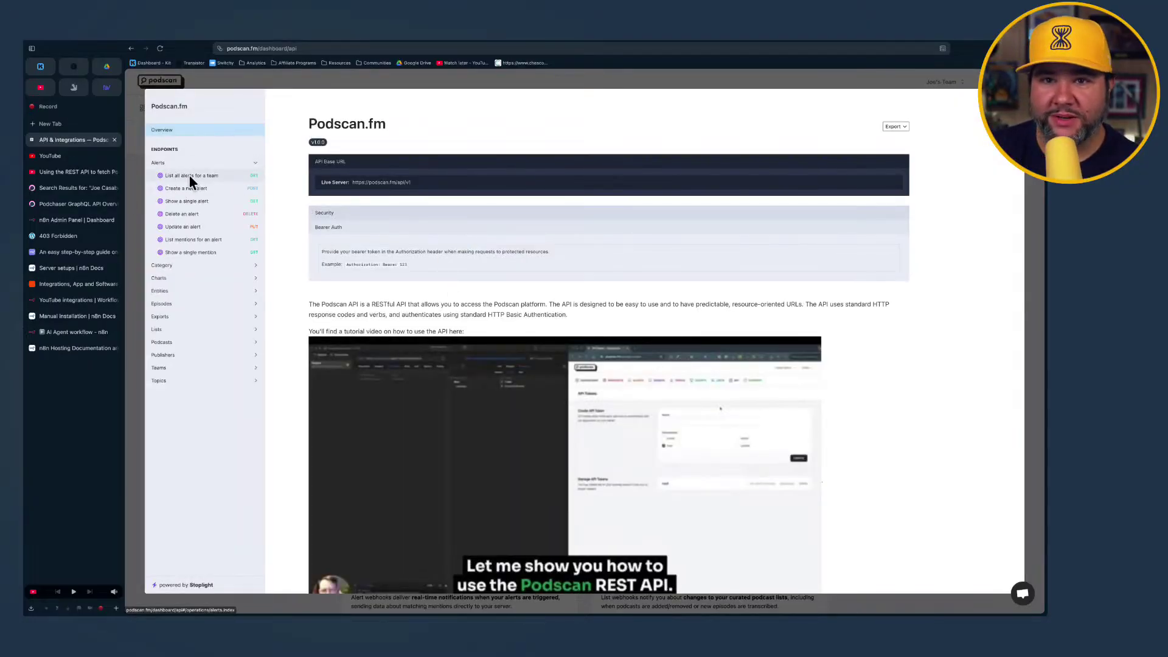
left_click(190, 177)
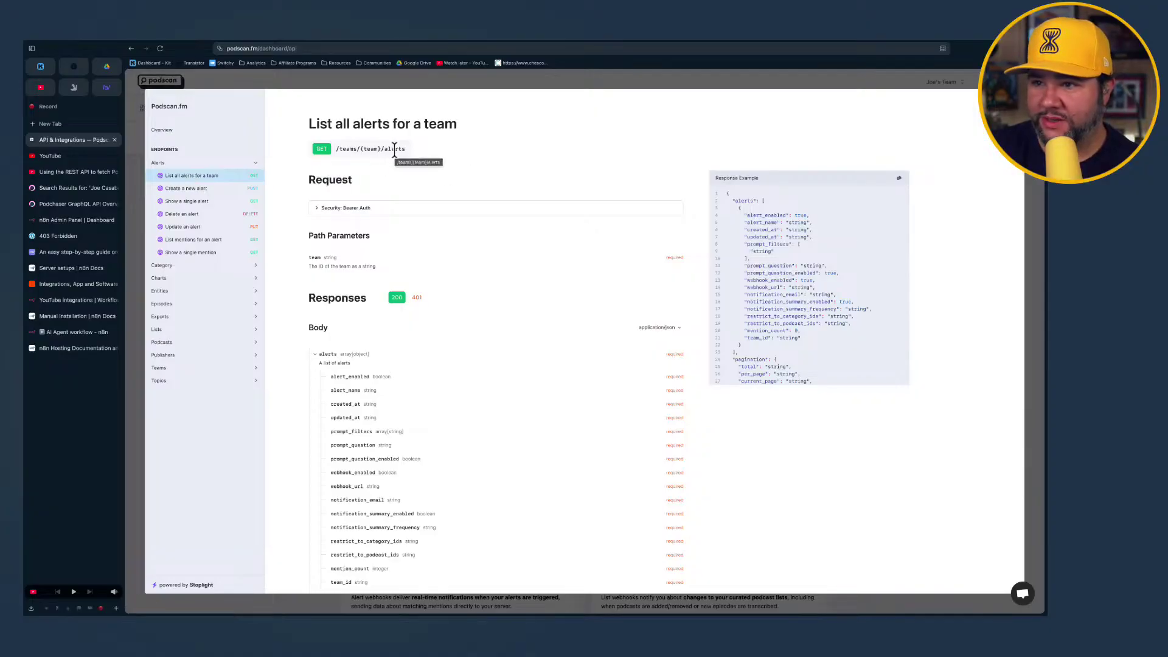
key("ctrl+Left")
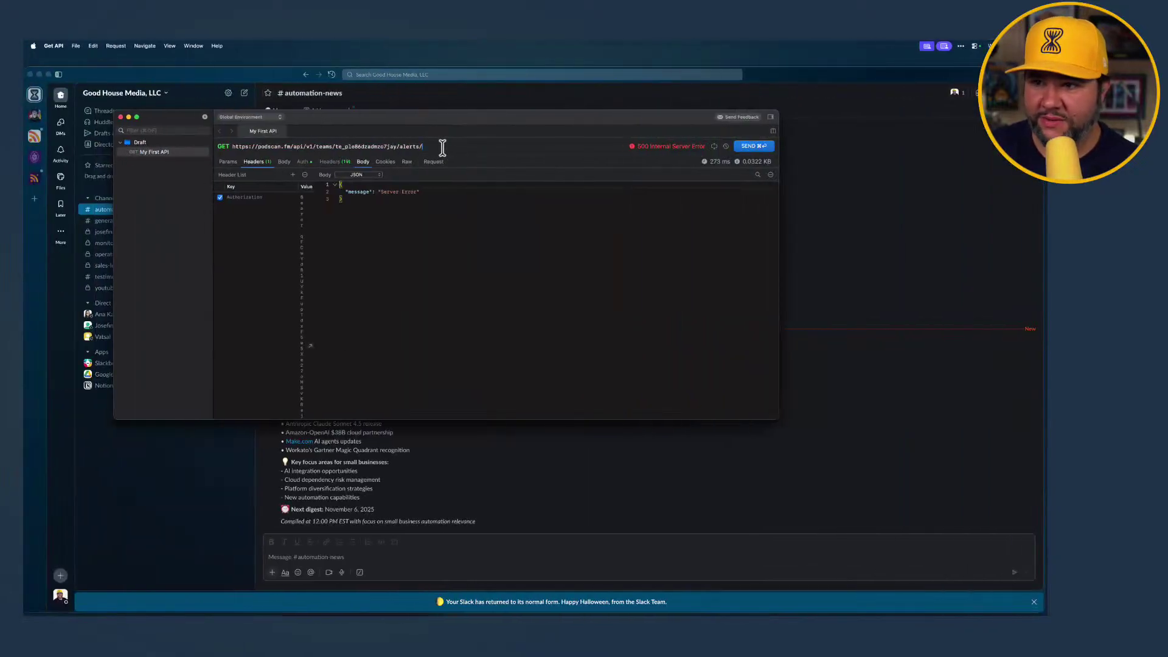
key("ctrl+Right")
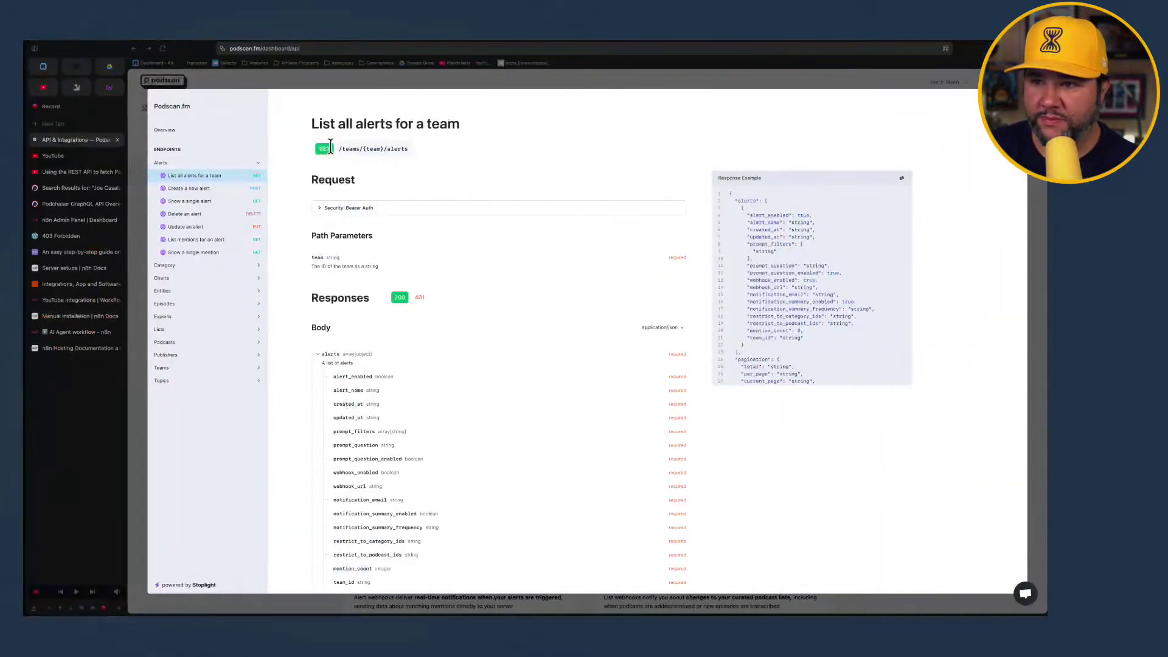
Resend the alerts request in Get API, then remove the URL's trailing slash after "alerts" and send it again
key("ctrl+Left")
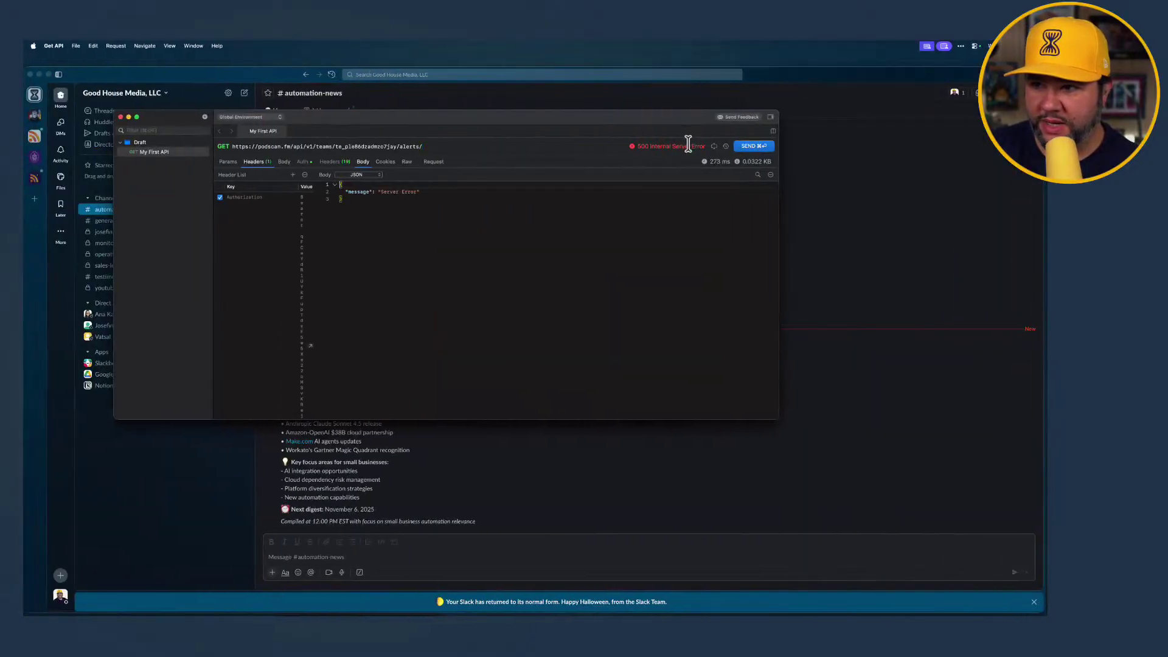
left_click(753, 148)
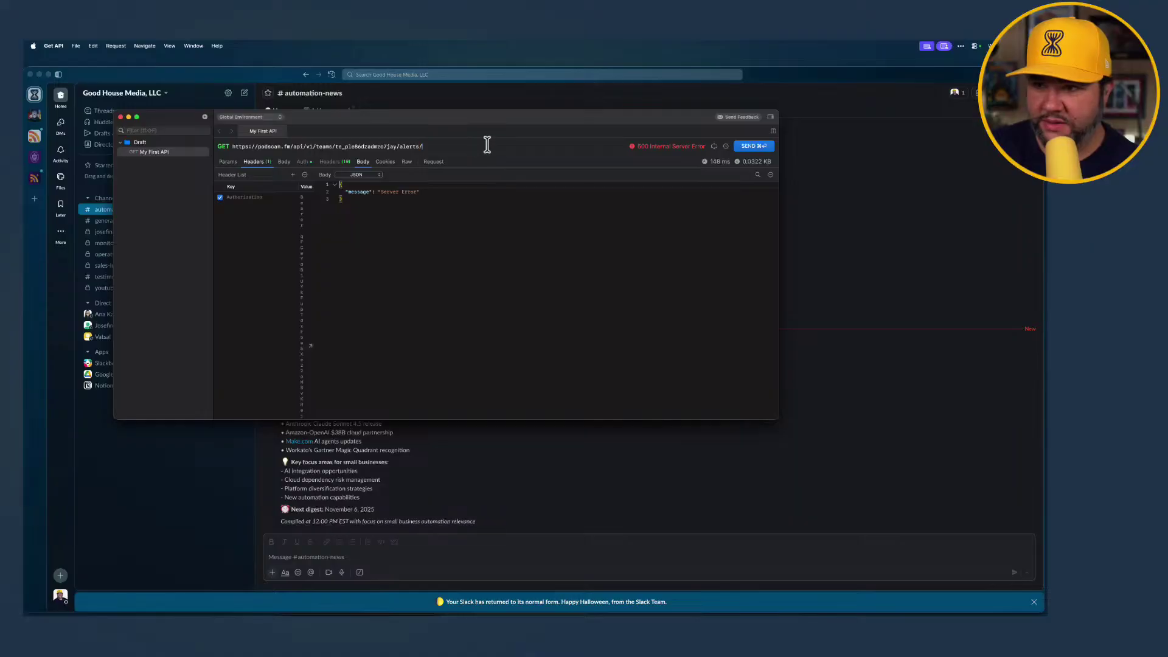
left_click(759, 147)
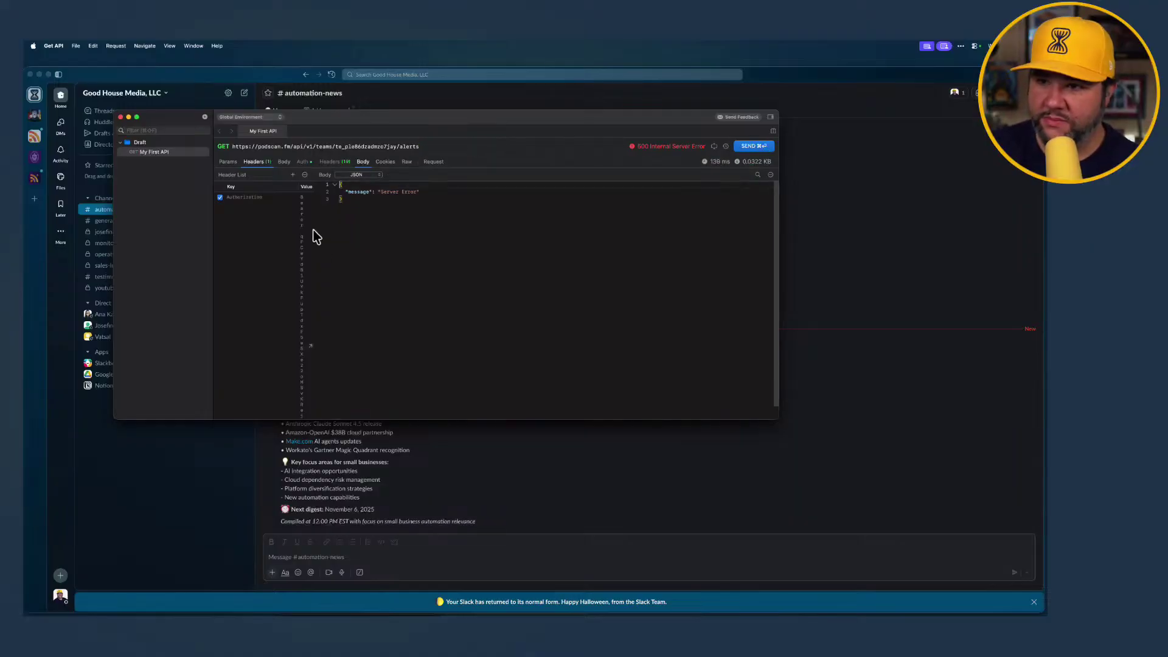
Inspect the response headers, the bearer token authorization and the request headers of the alerts request
left_click(330, 162)
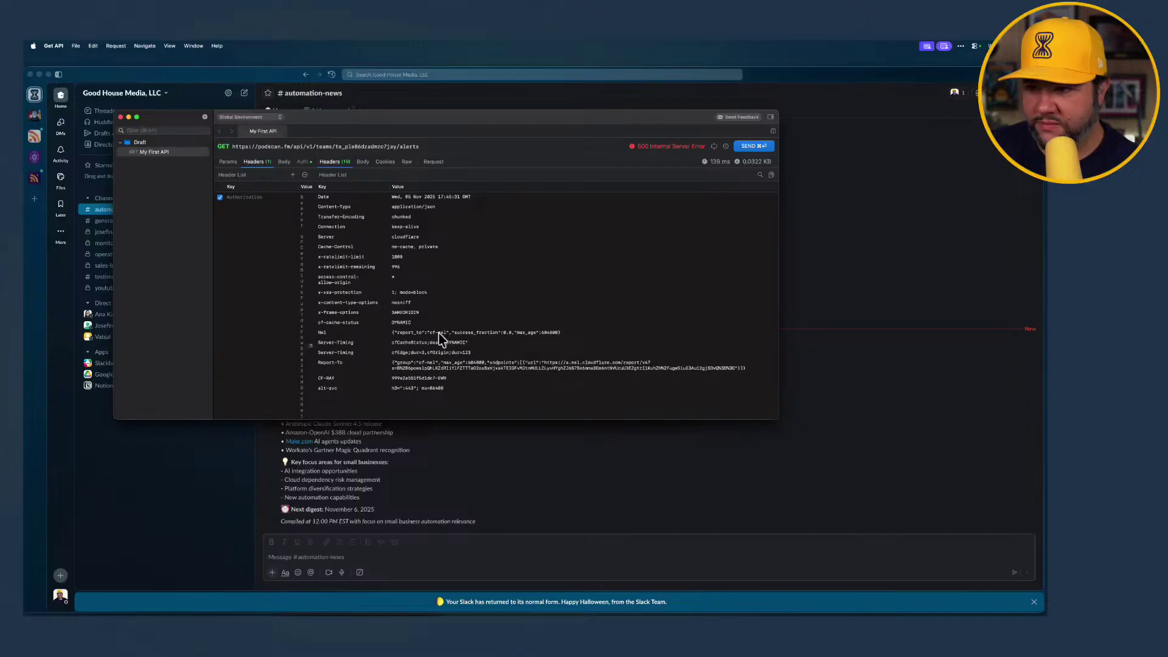
left_click(305, 162)
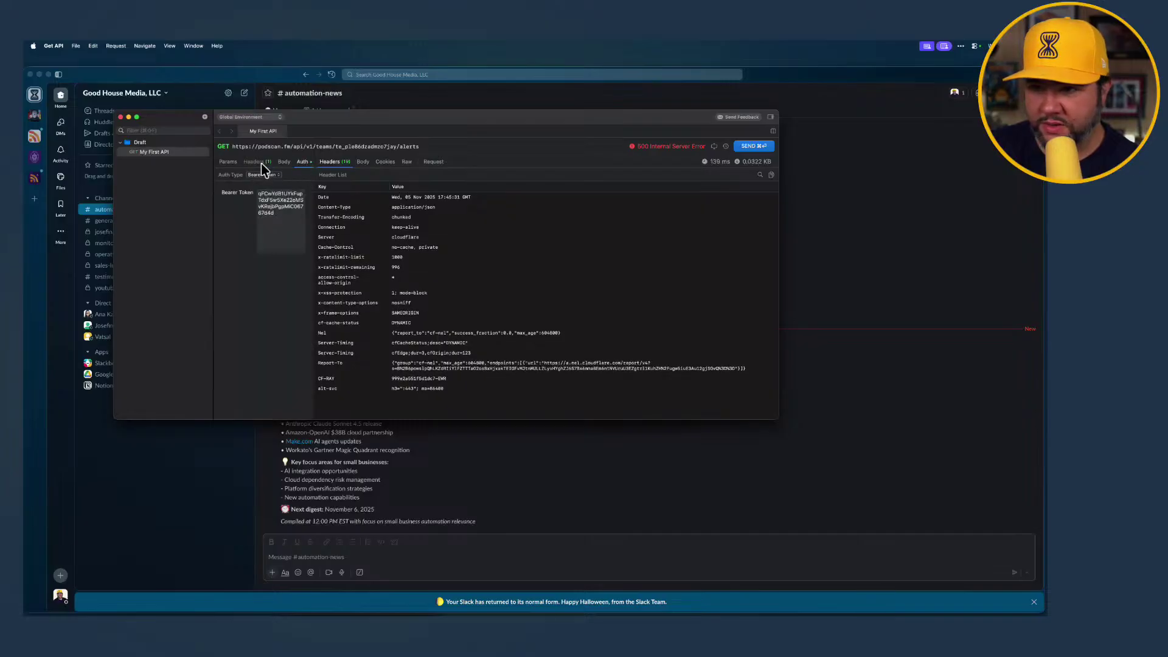
left_click(261, 163)
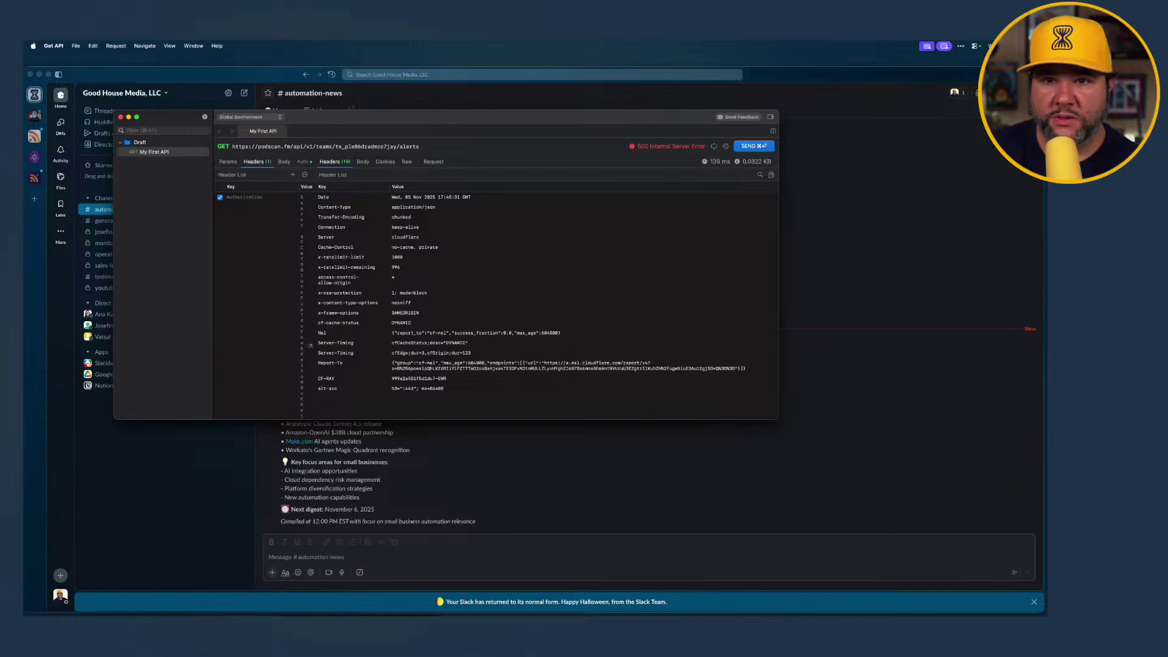
left_click(380, 605)
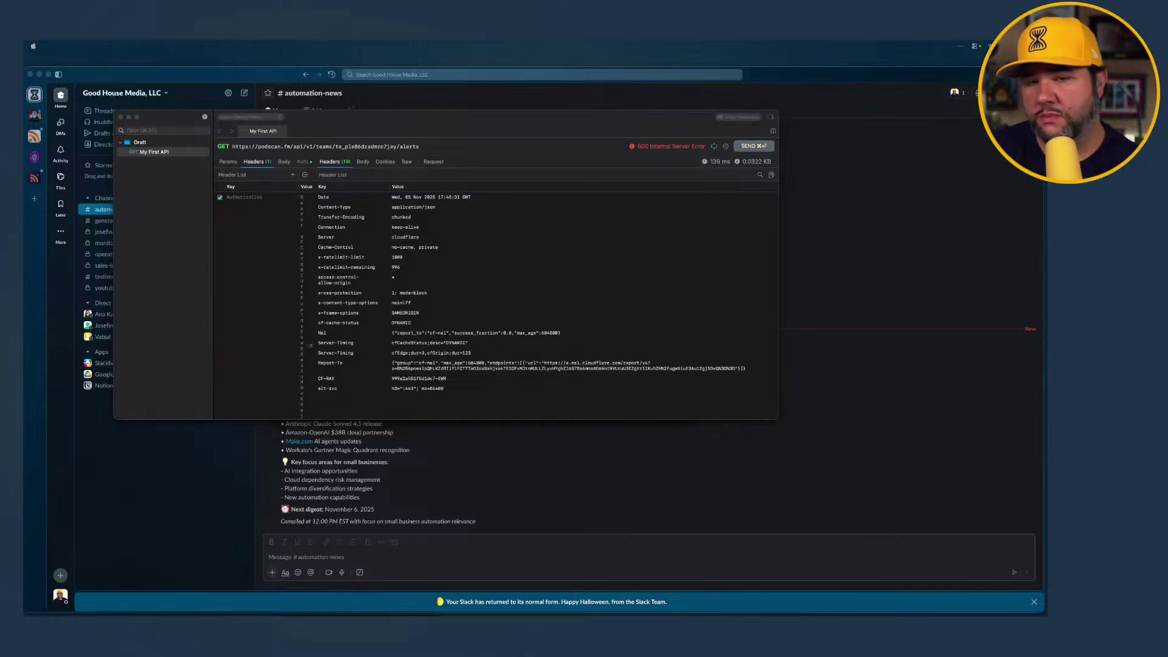
left_click(523, 135)
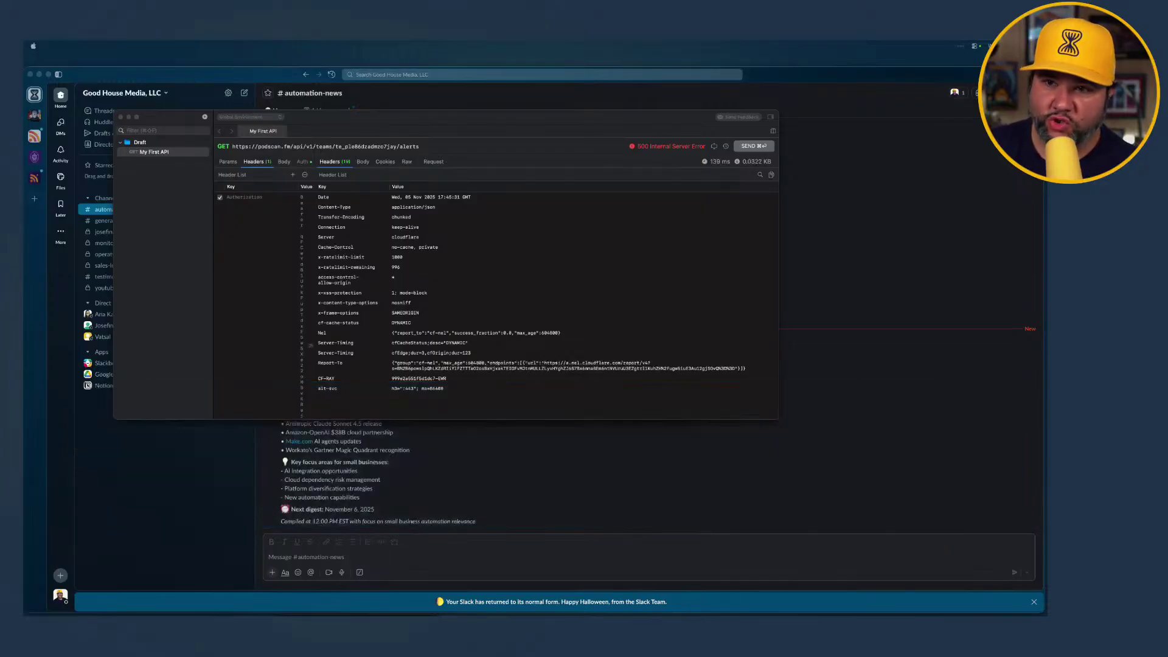
Return to the browser, look at the n8n dashboard, and bring up the AI Agent workflow in the n8n editor
key("ctrl+Right")
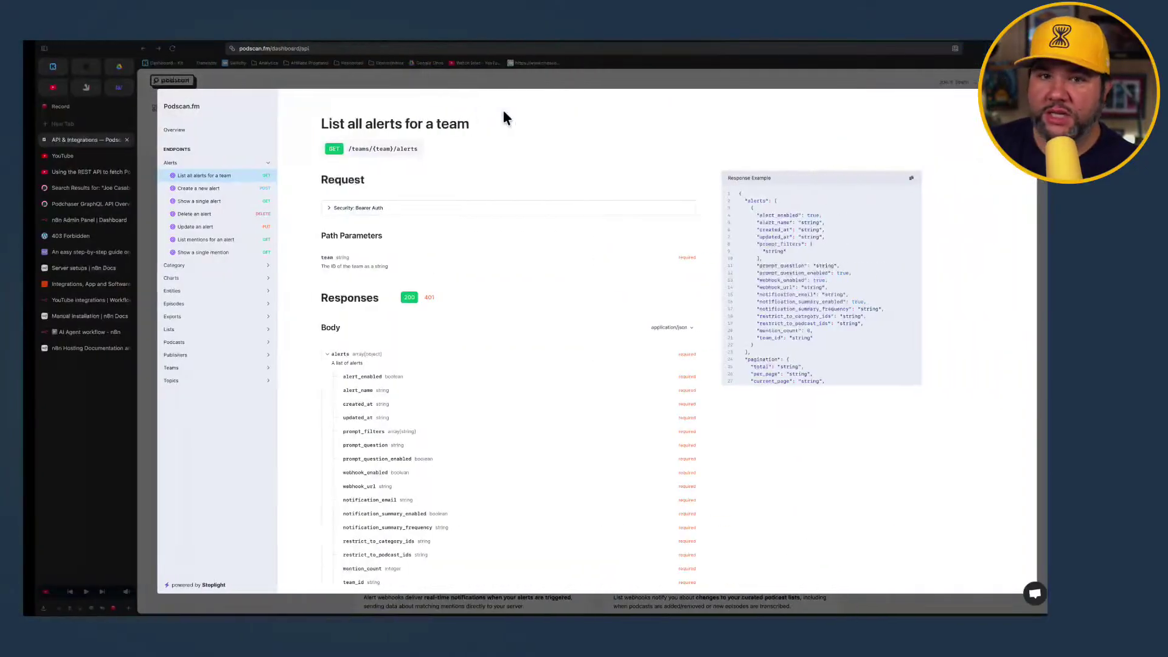
left_click(67, 220)
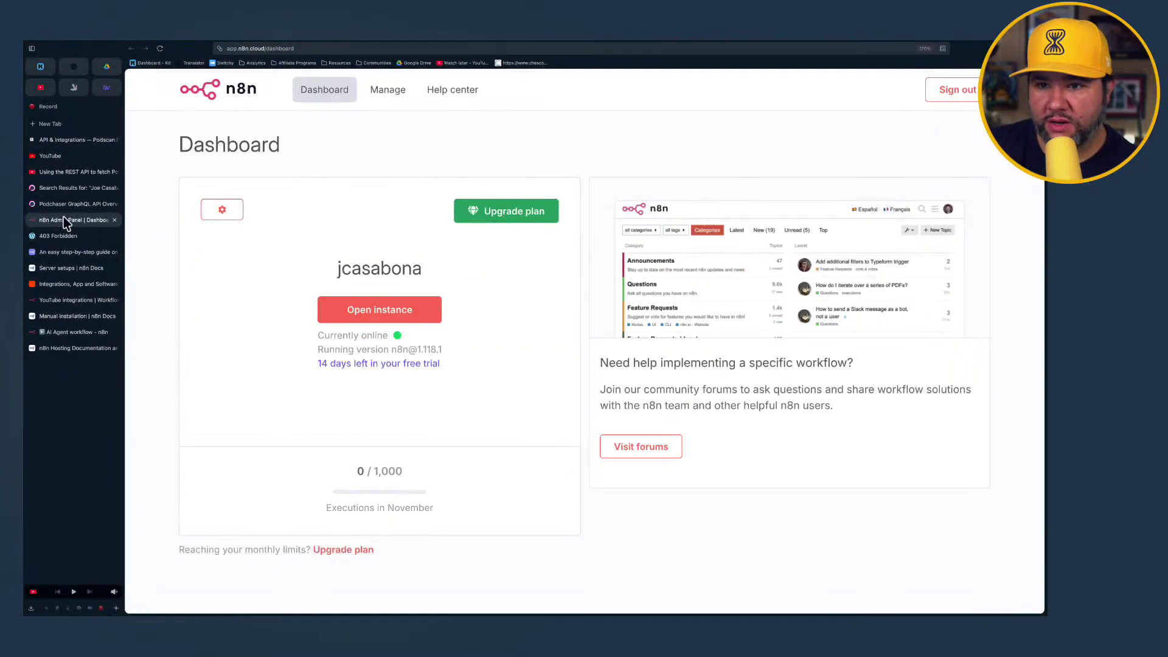
left_click(76, 332)
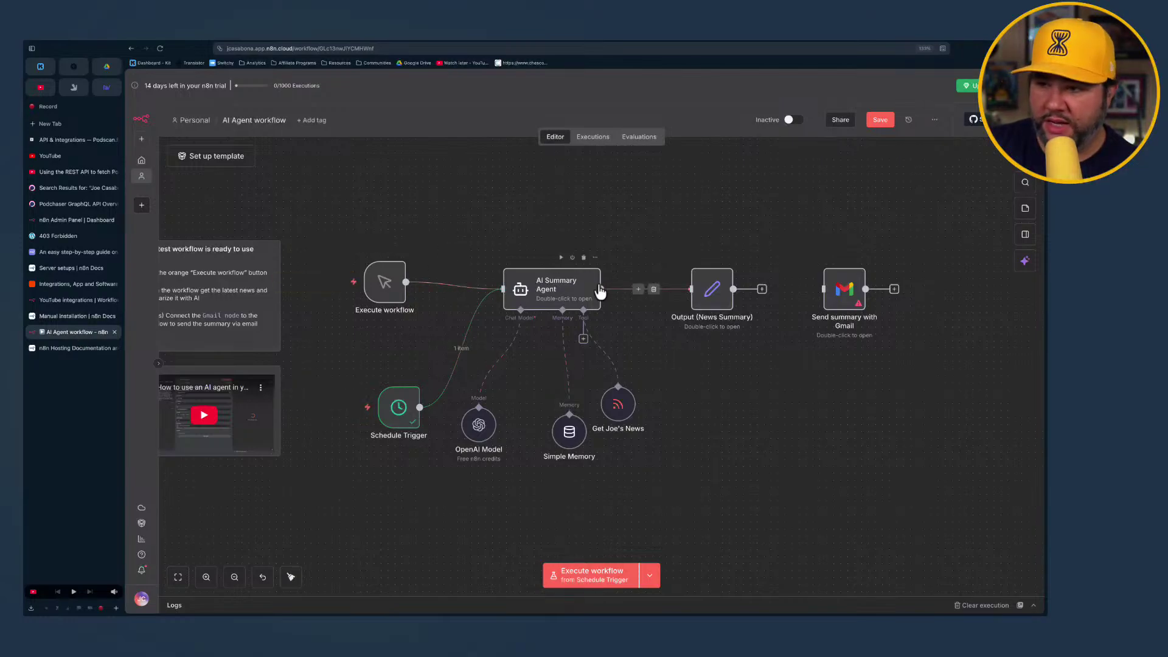
Rearrange the AI Summary Agent's sub-nodes by moving Simple Memory up beside the OpenAI Model and shifting the RSS news tool slightly away
scroll(500, 277, "down", 3)
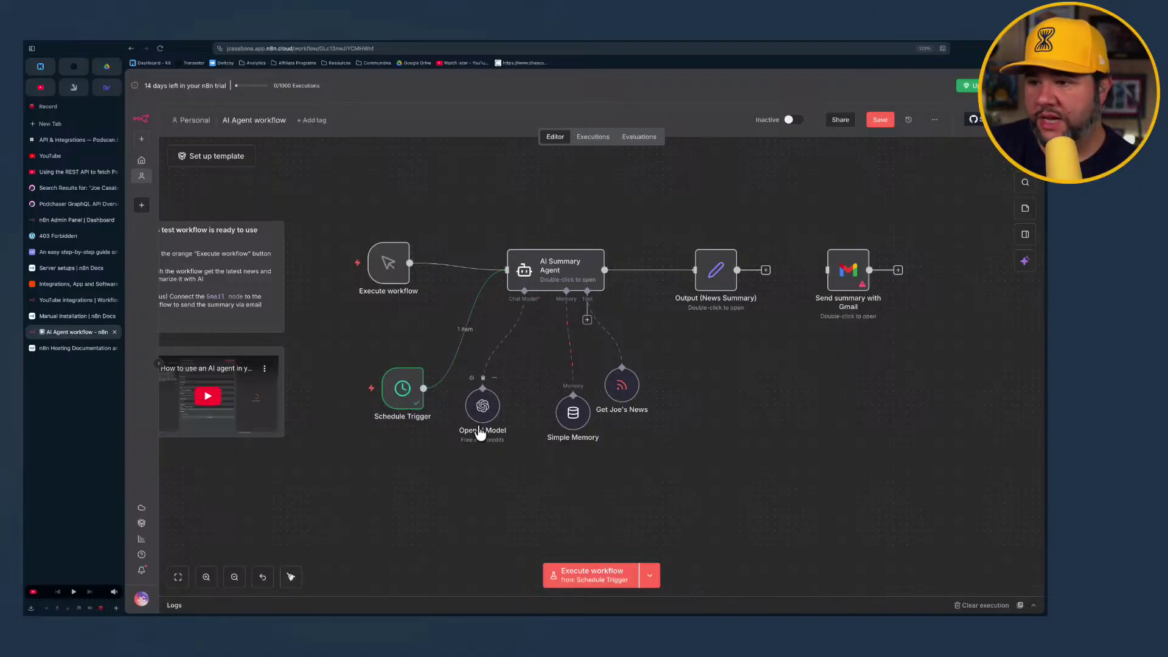
left_click_drag(576, 413, 556, 375)
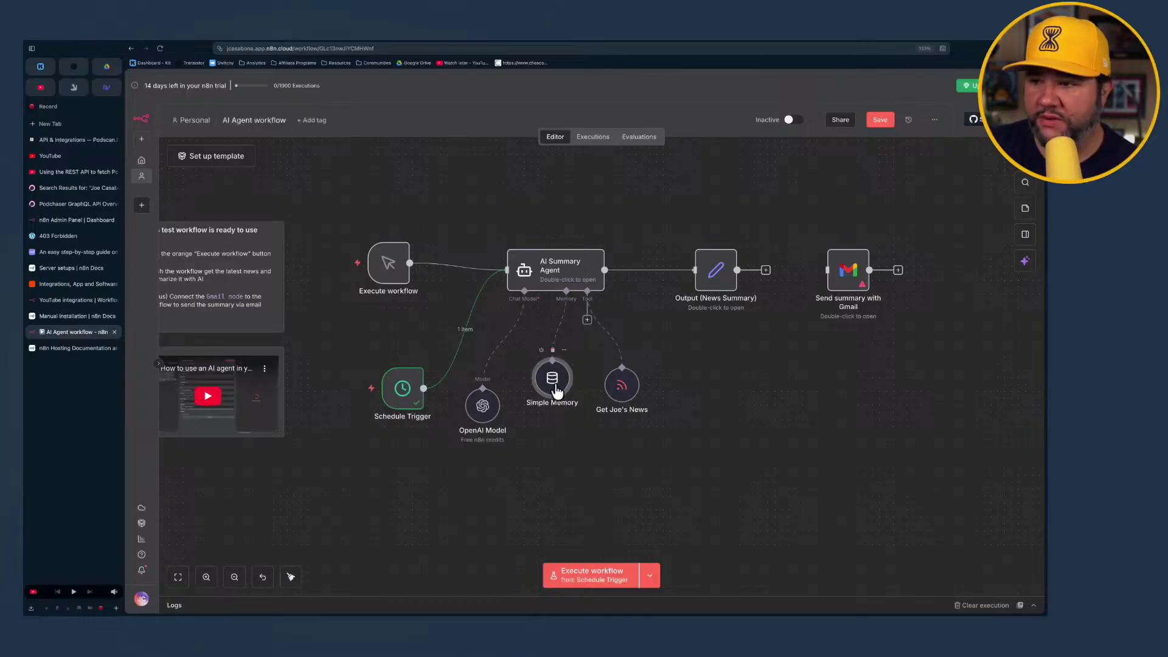
left_click_drag(630, 388, 645, 387)
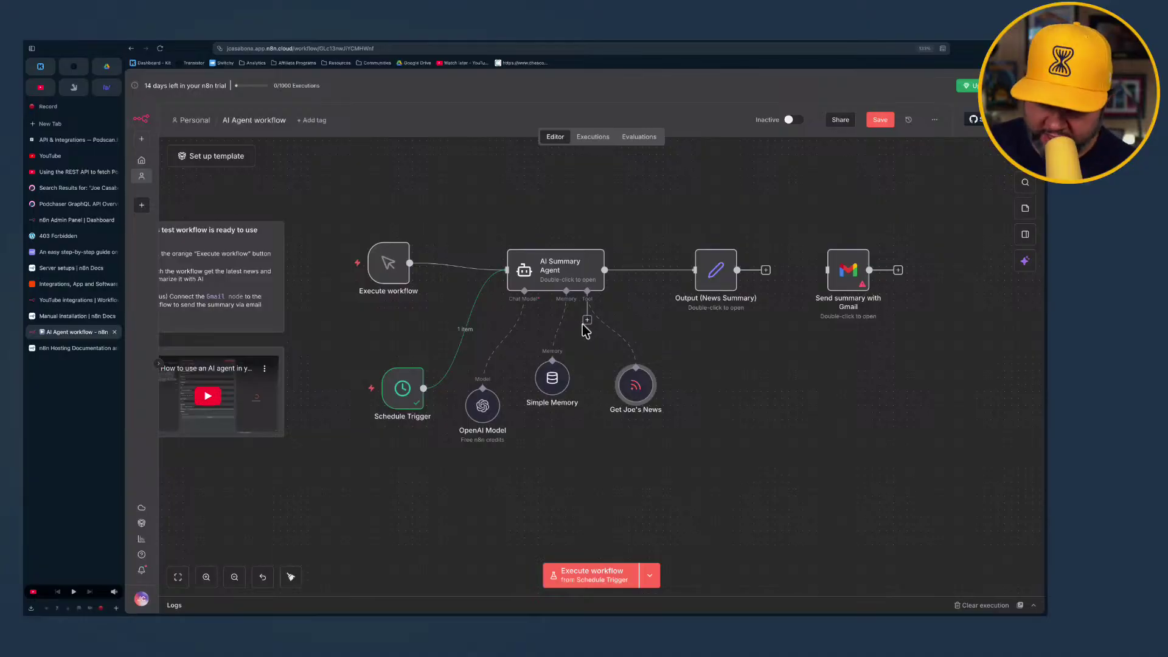
Return to the Podscan API documentation, compare the 401 and 200 responses for "List all alerts for a team", and view the overview's base URL
left_click(66, 143)
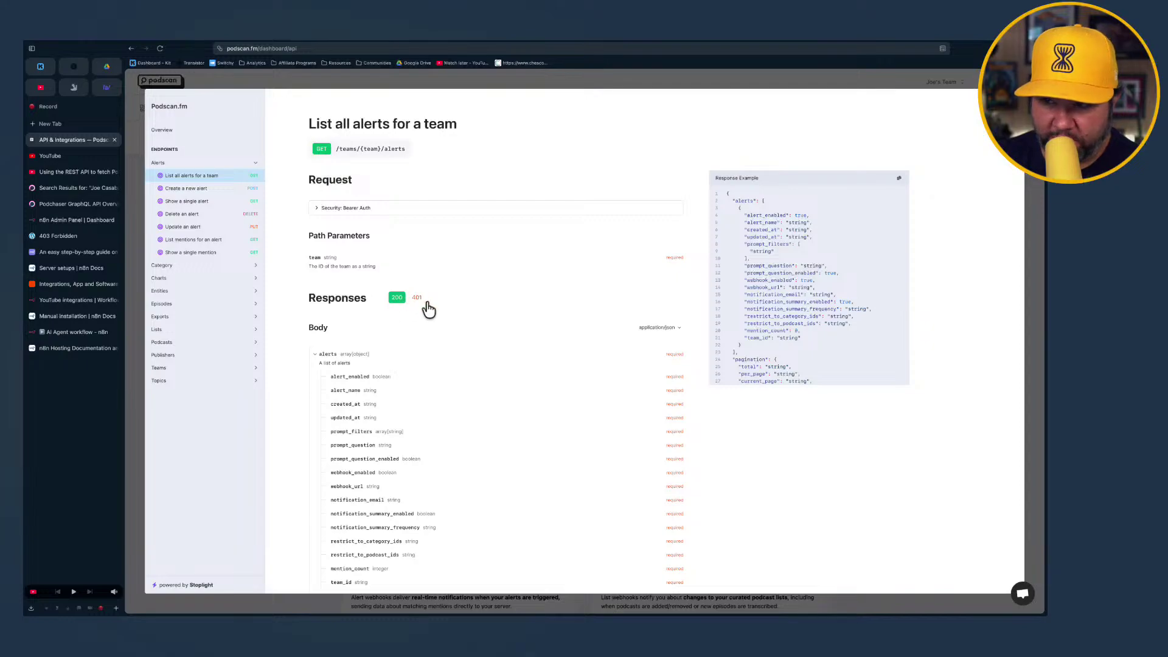
left_click(416, 298)
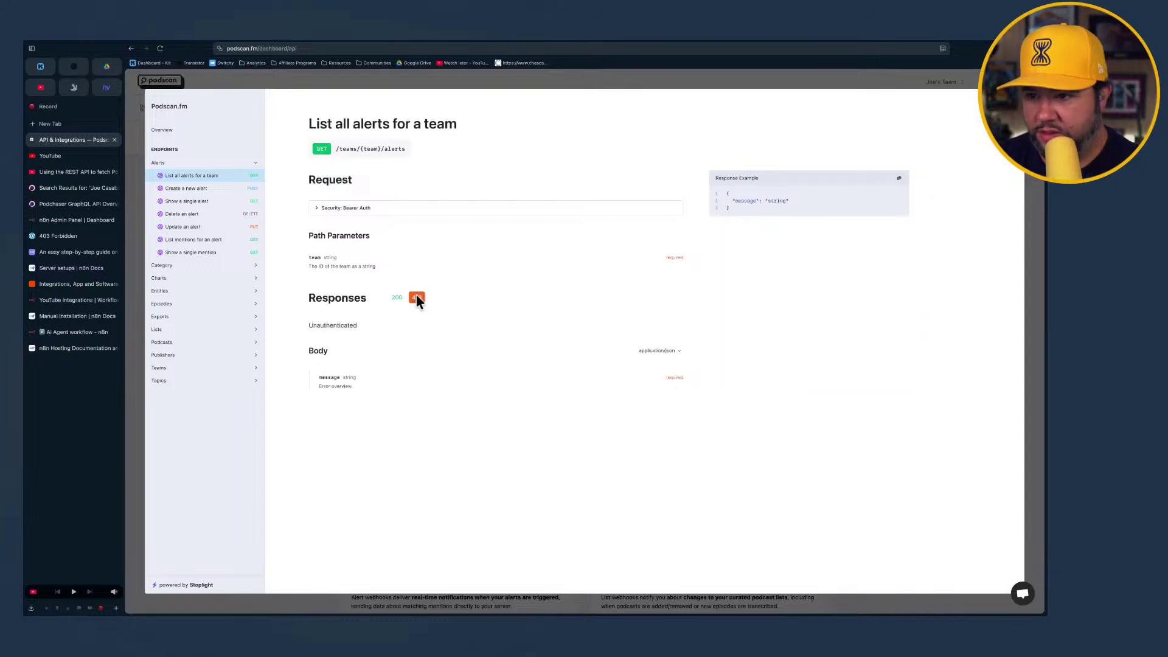
left_click(397, 297)
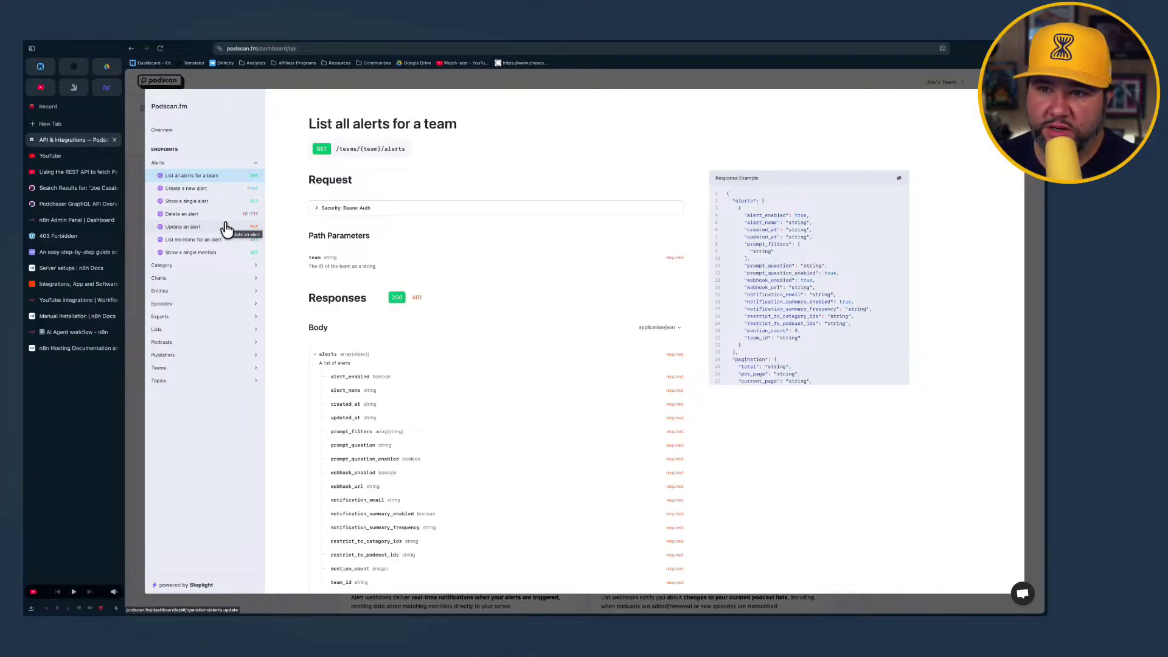
left_click(206, 136)
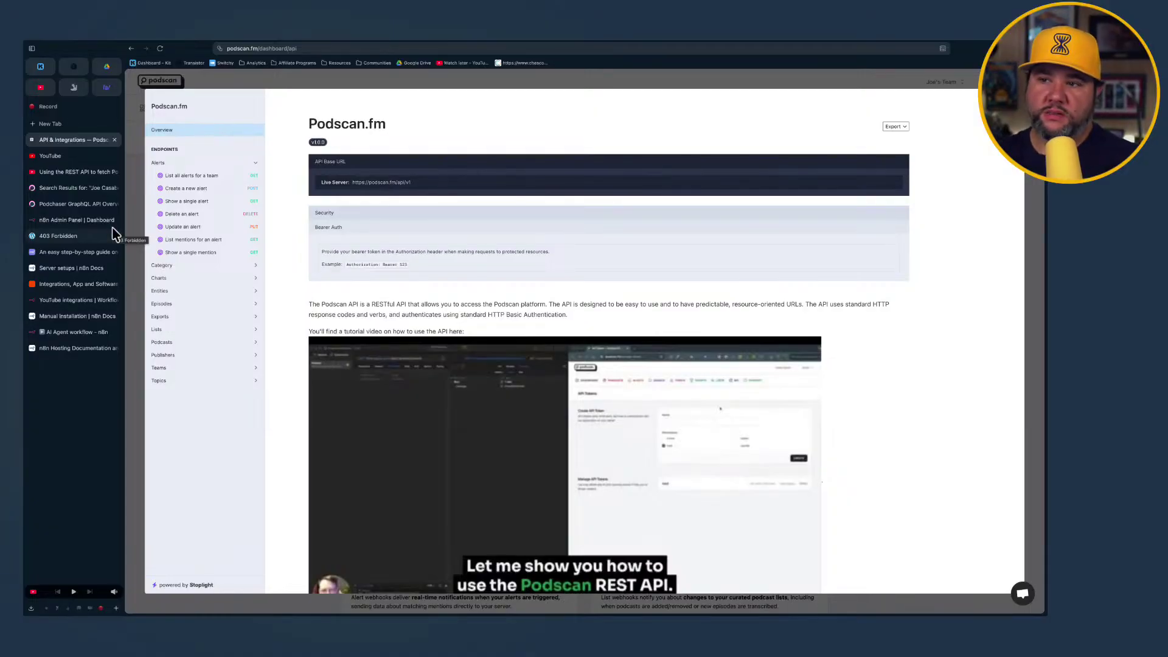
key("super+Tab")
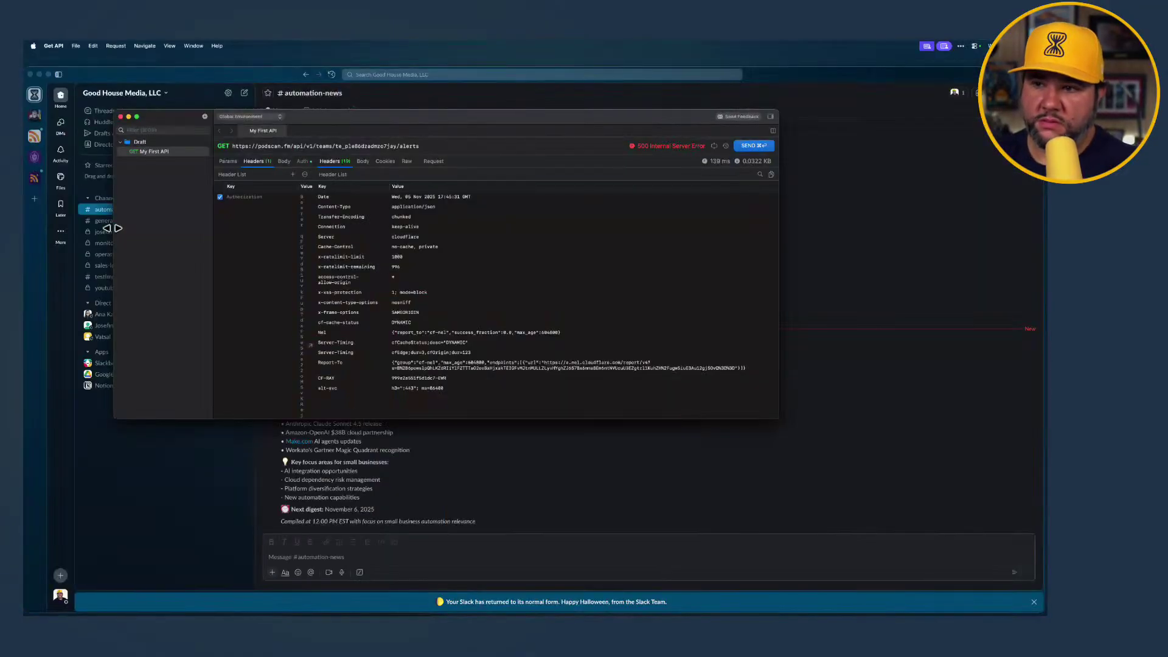
left_click_drag(316, 147, 427, 151)
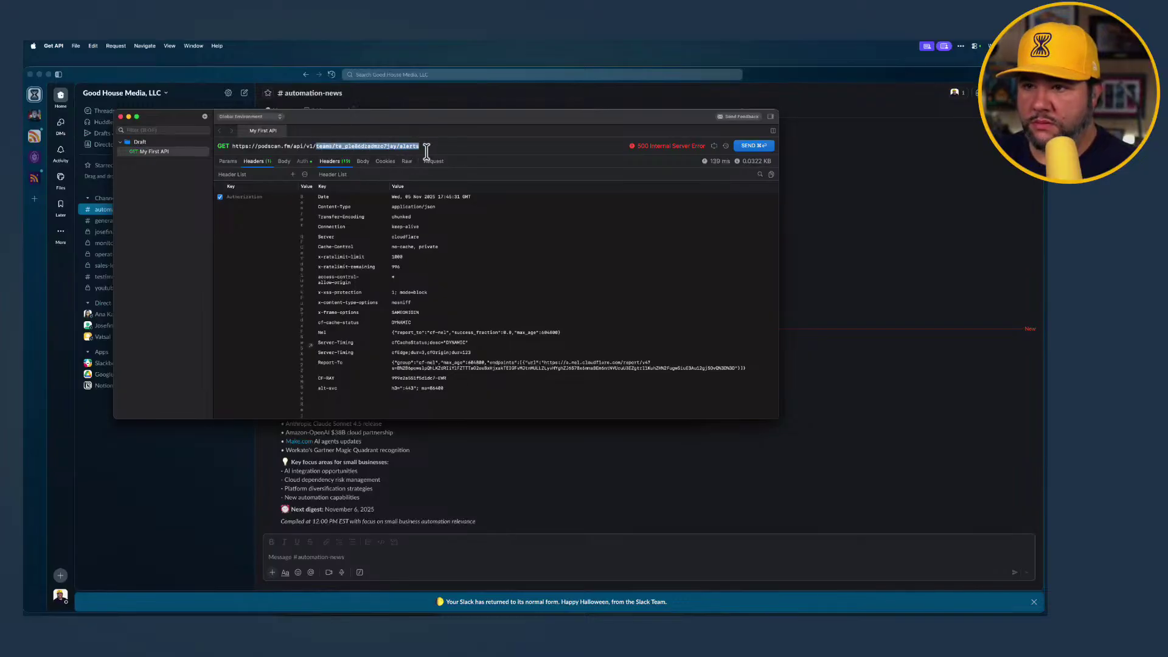
key("BackSpace")
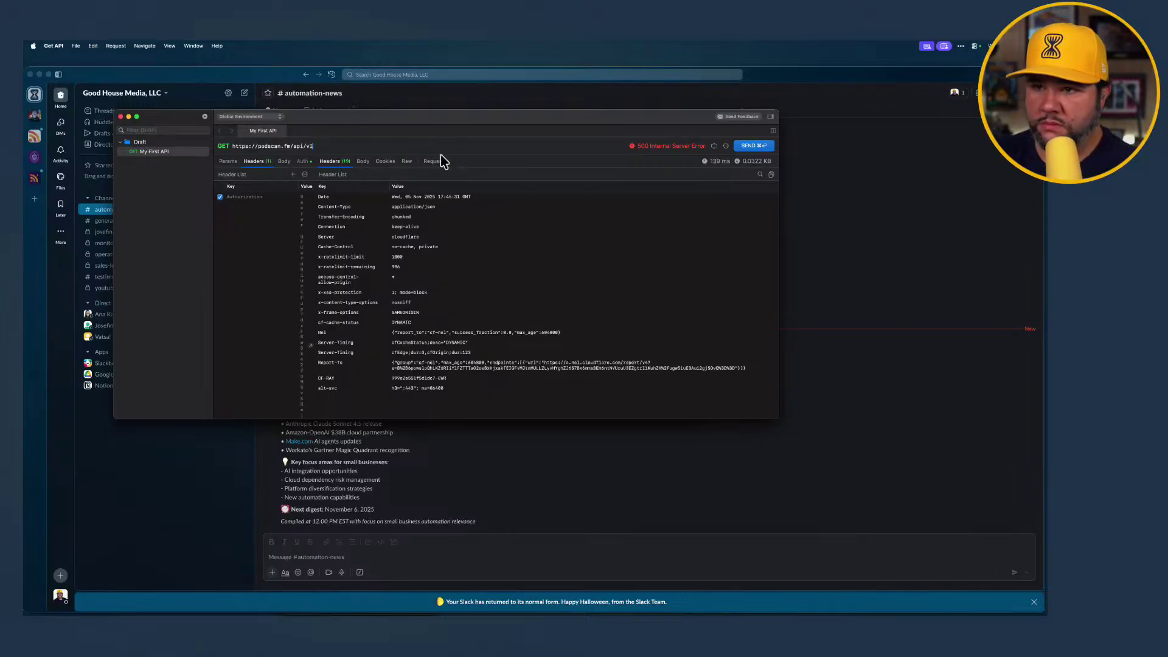
left_click(745, 147)
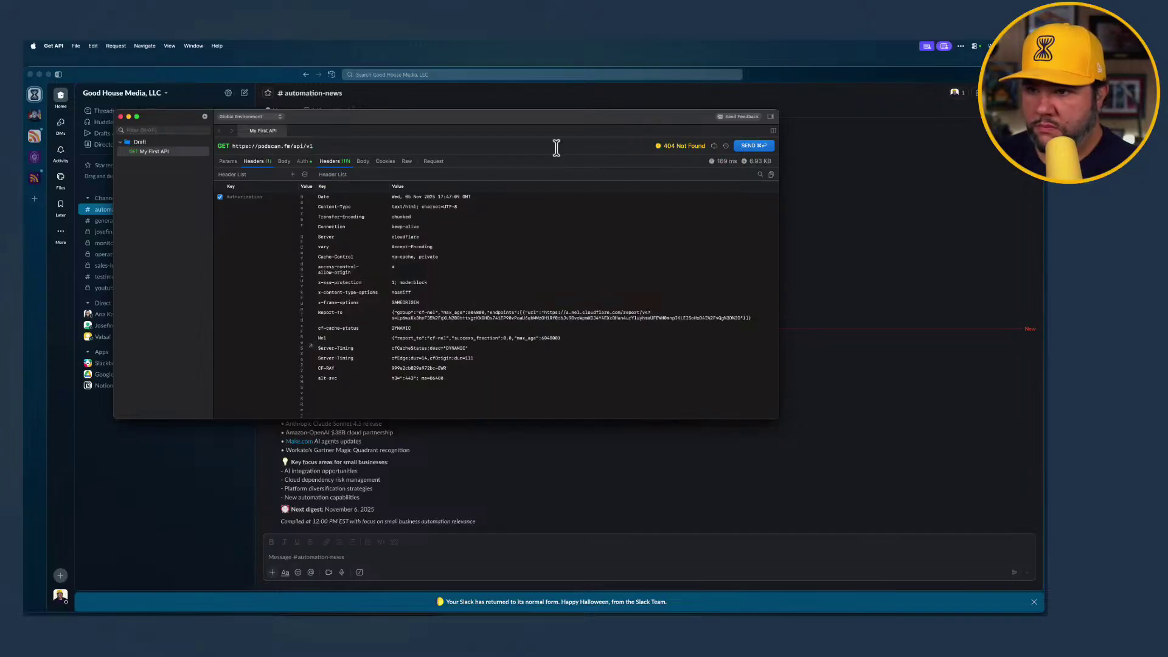
key("super+a")
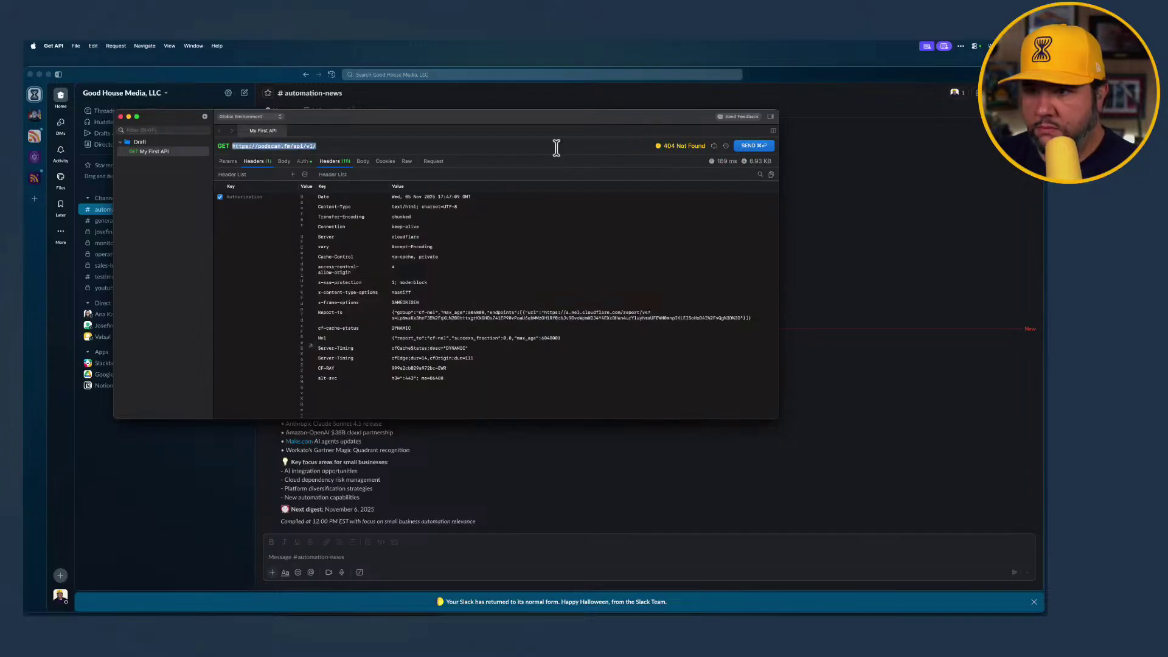
left_click(753, 148)
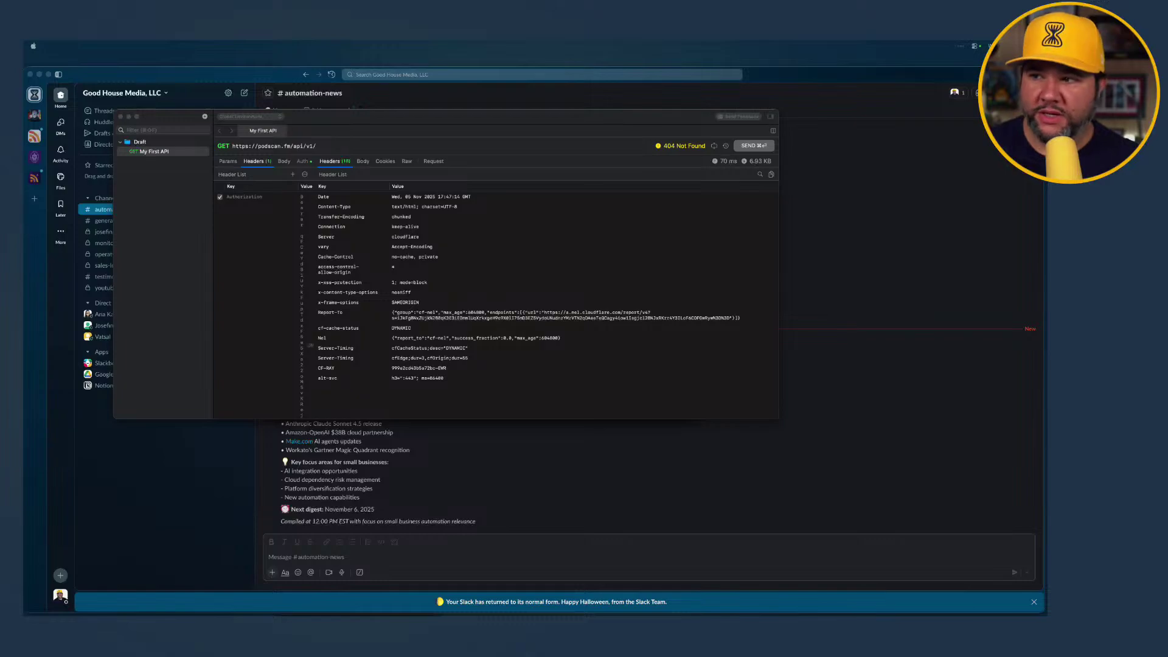
Inspect the base URL call's response headers, the raw request, the cookies and the raw response
right_click(448, 368)
left_click(466, 373)
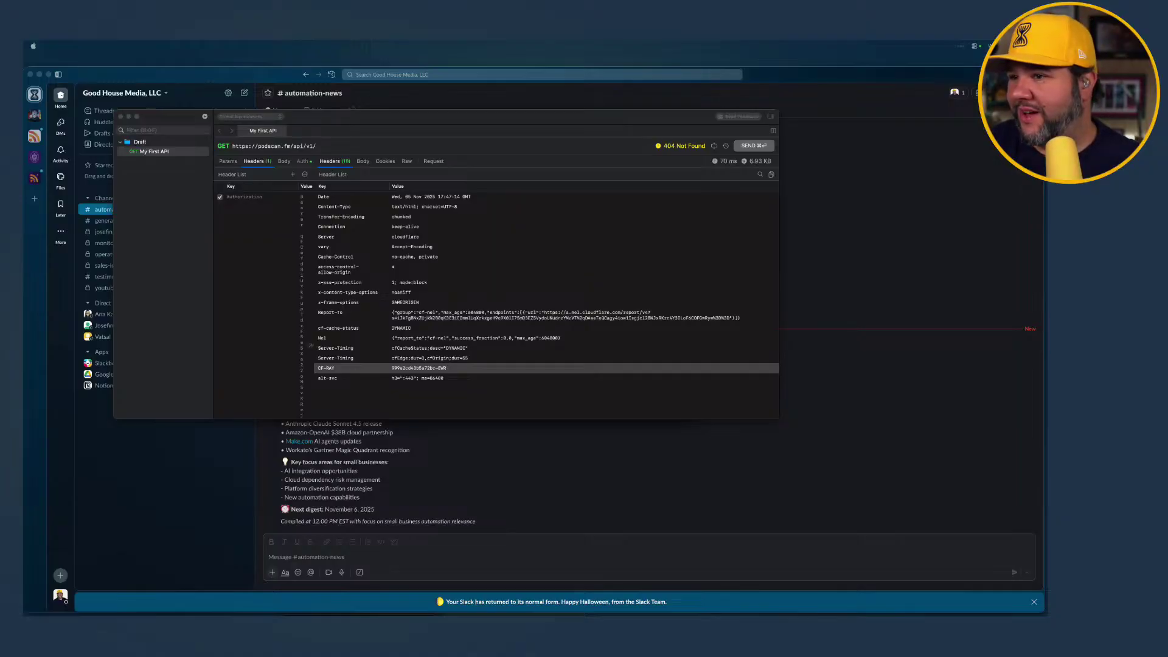
left_click(434, 162)
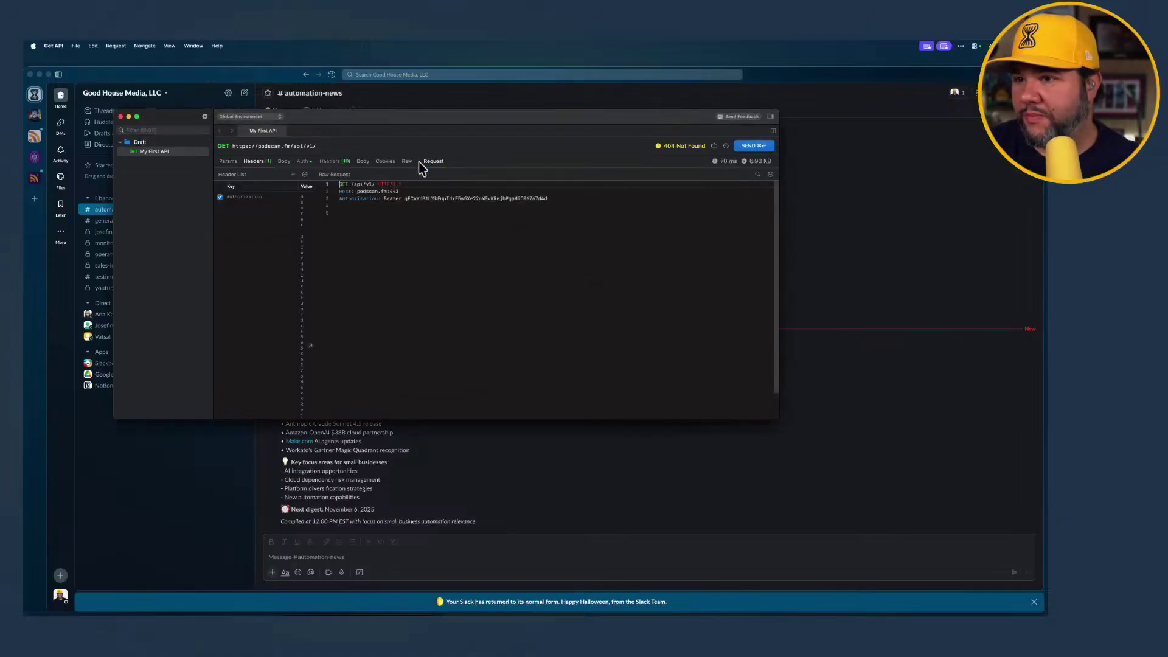
left_click(386, 163)
left_click(407, 162)
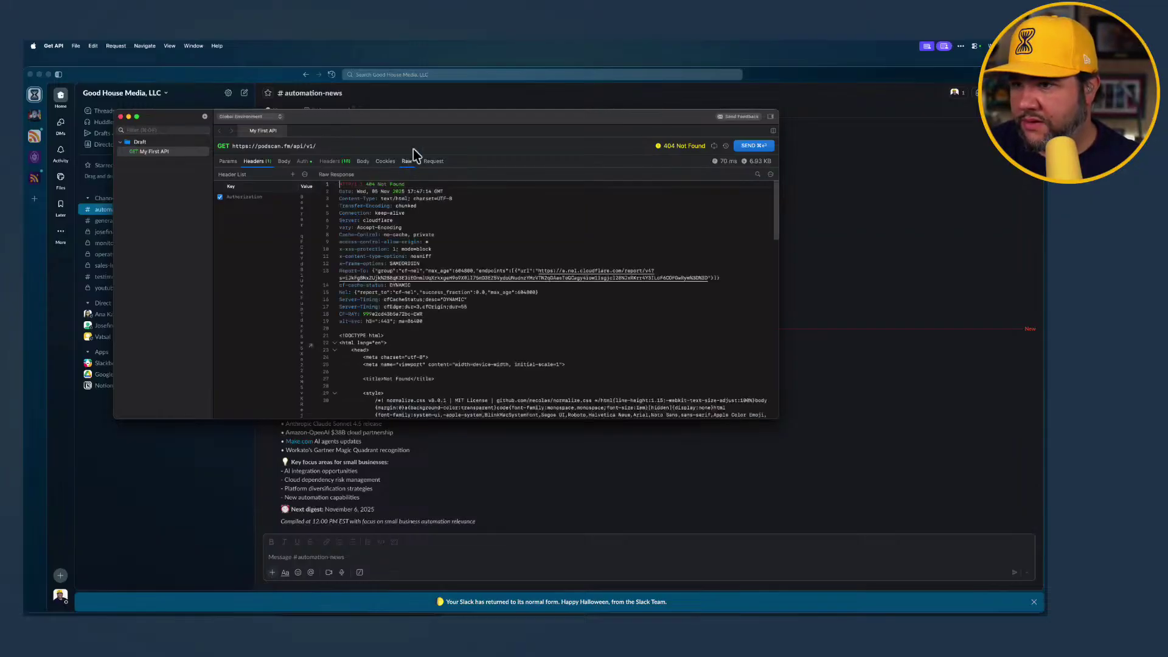
Return to the API overview in the browser, look at the REST API tutorial video, and compare its request setup with the one in Get API
key("ctrl+Right")
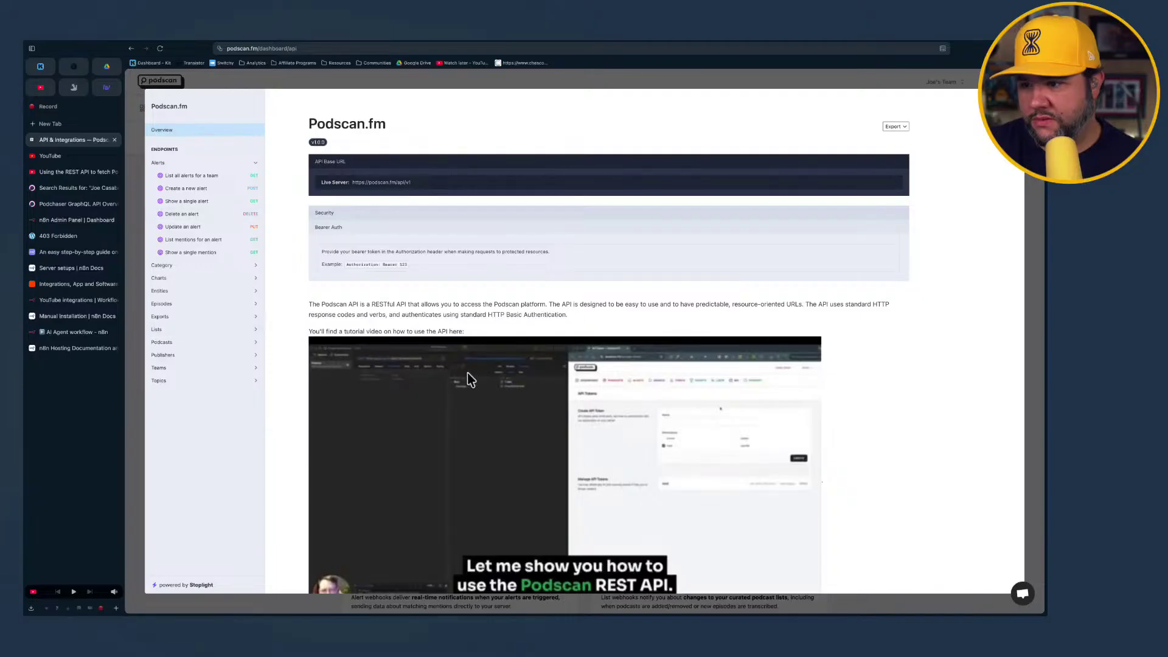
scroll(467, 372, "down", 3)
left_click(488, 389)
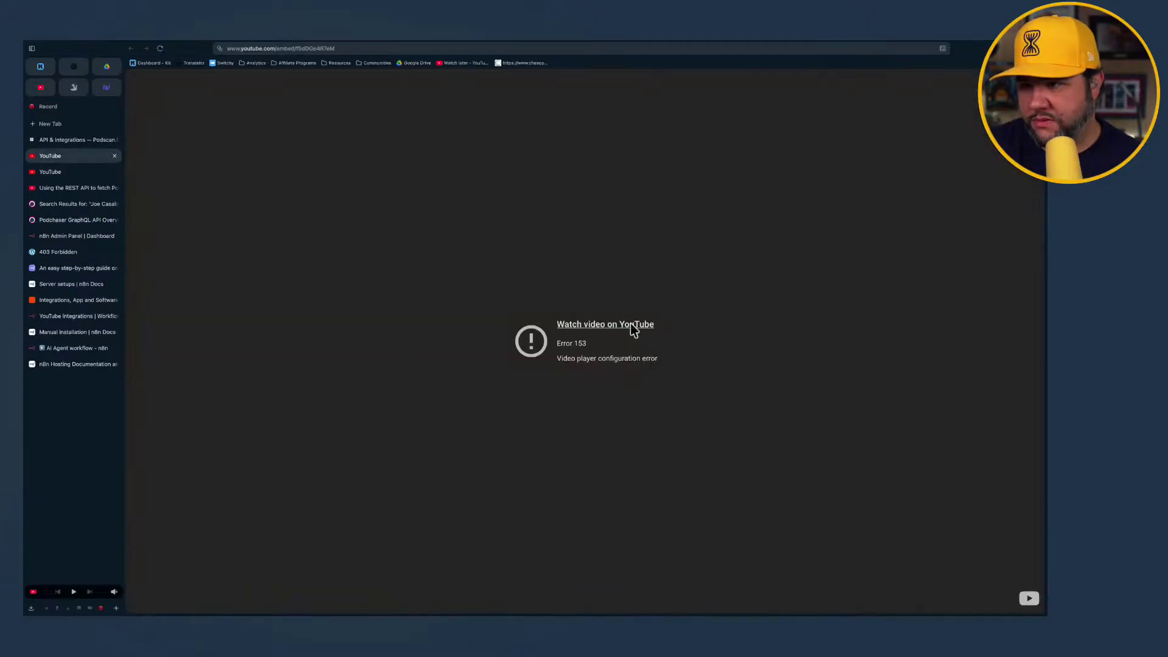
left_click(49, 188)
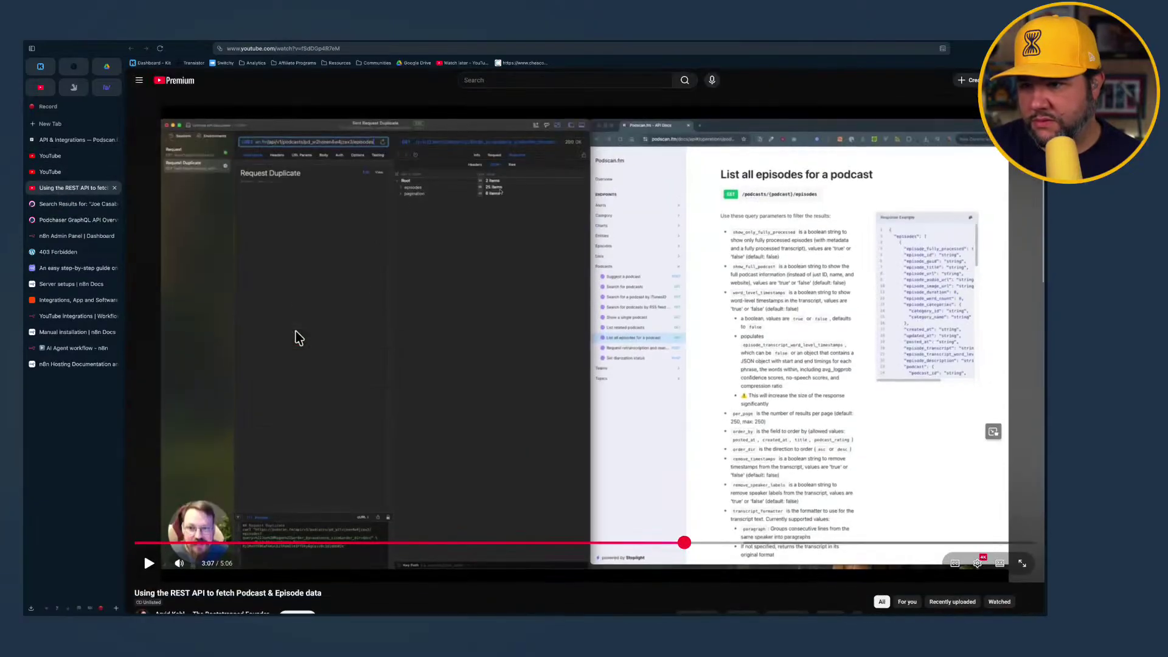
scroll(297, 338, "down", 1)
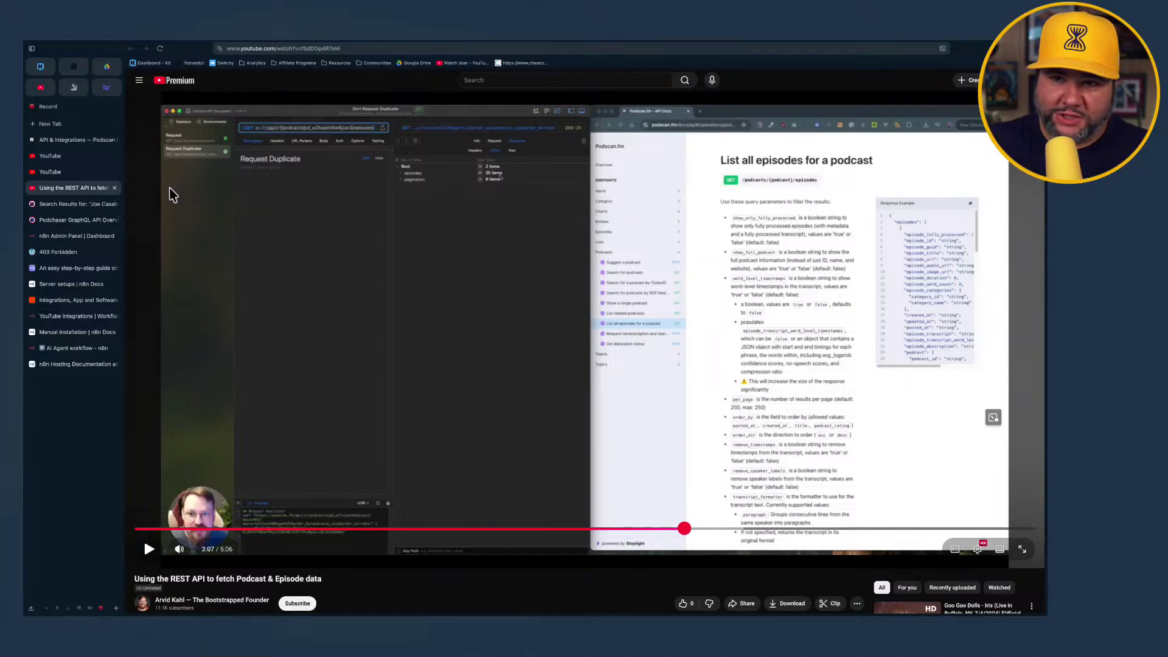
key("ctrl+Left")
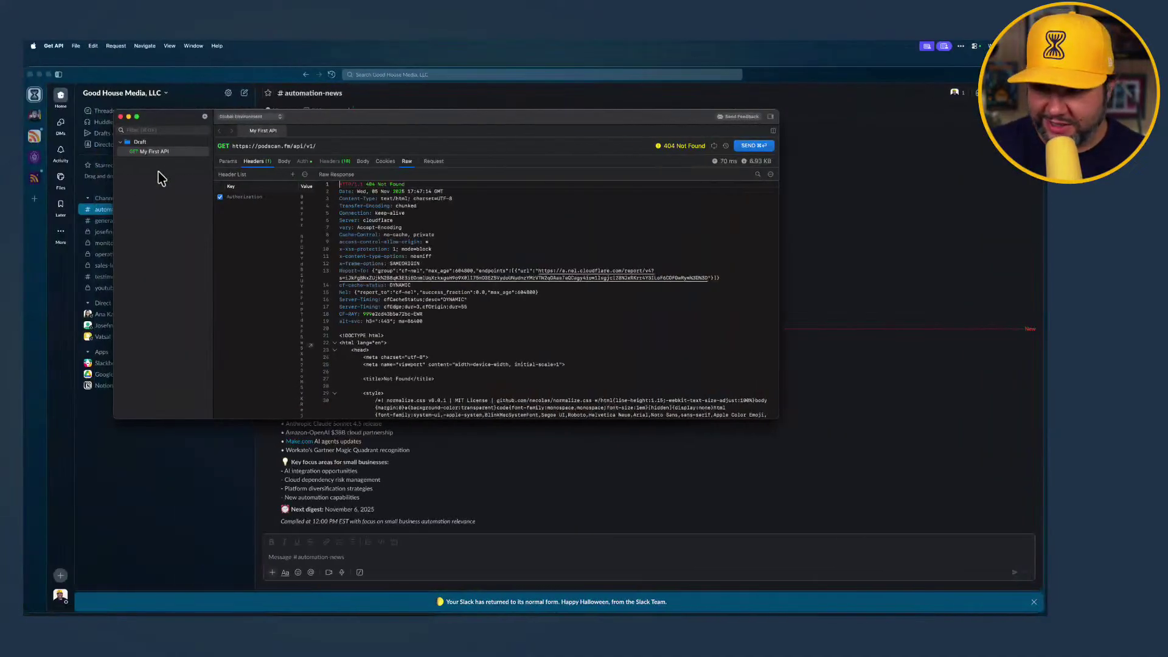
key("ctrl+Right")
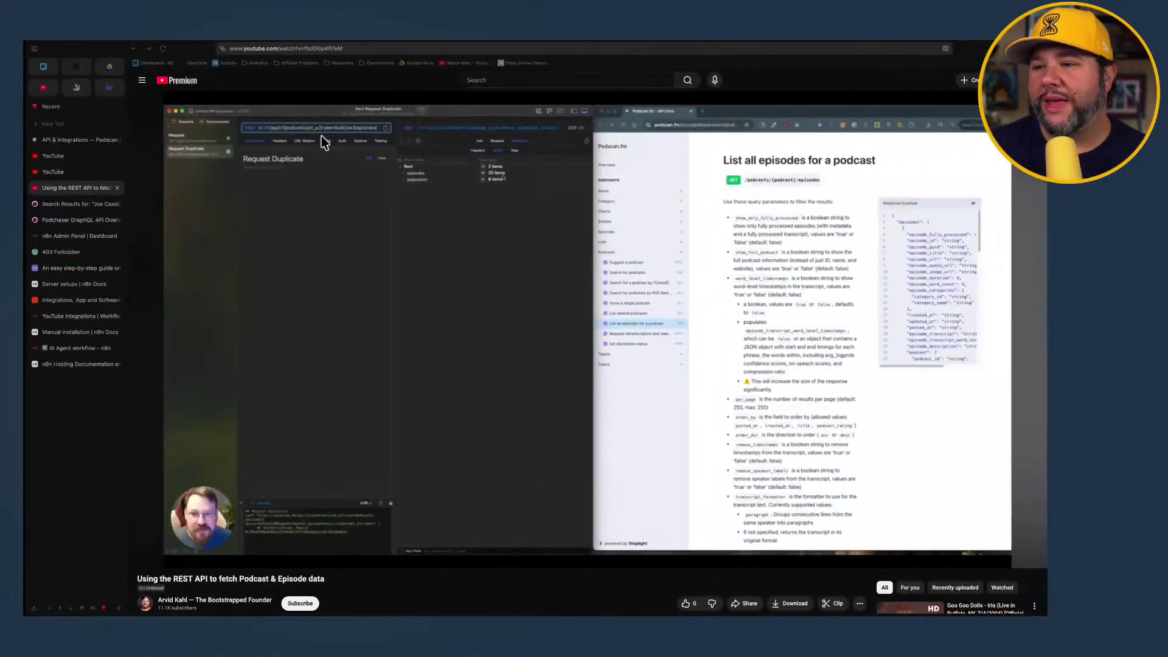
Close the API documentation and check the existing token on Podscan's API Tokens page, reloading and reopening the page
left_click(71, 140)
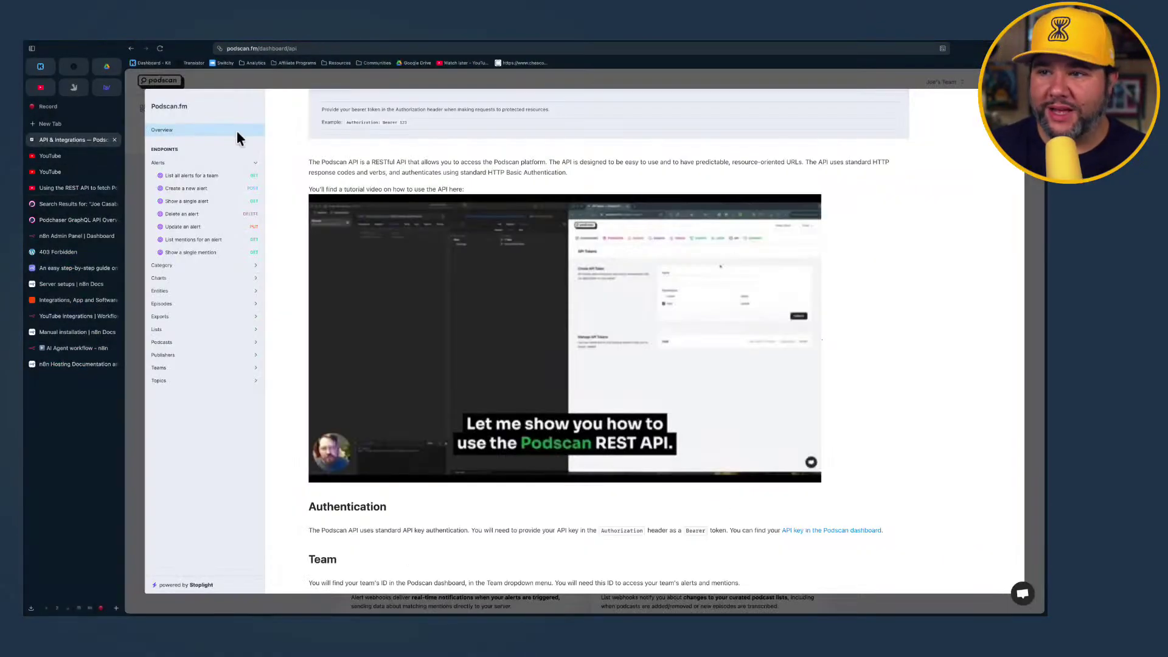
left_click(258, 78)
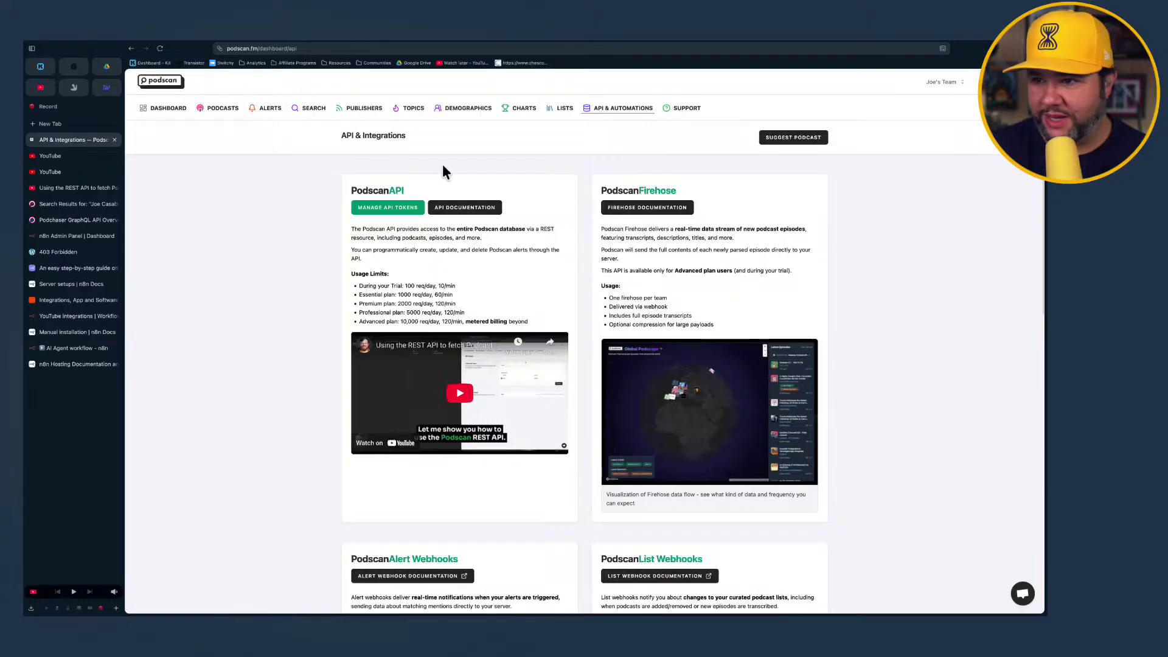
left_click(402, 213)
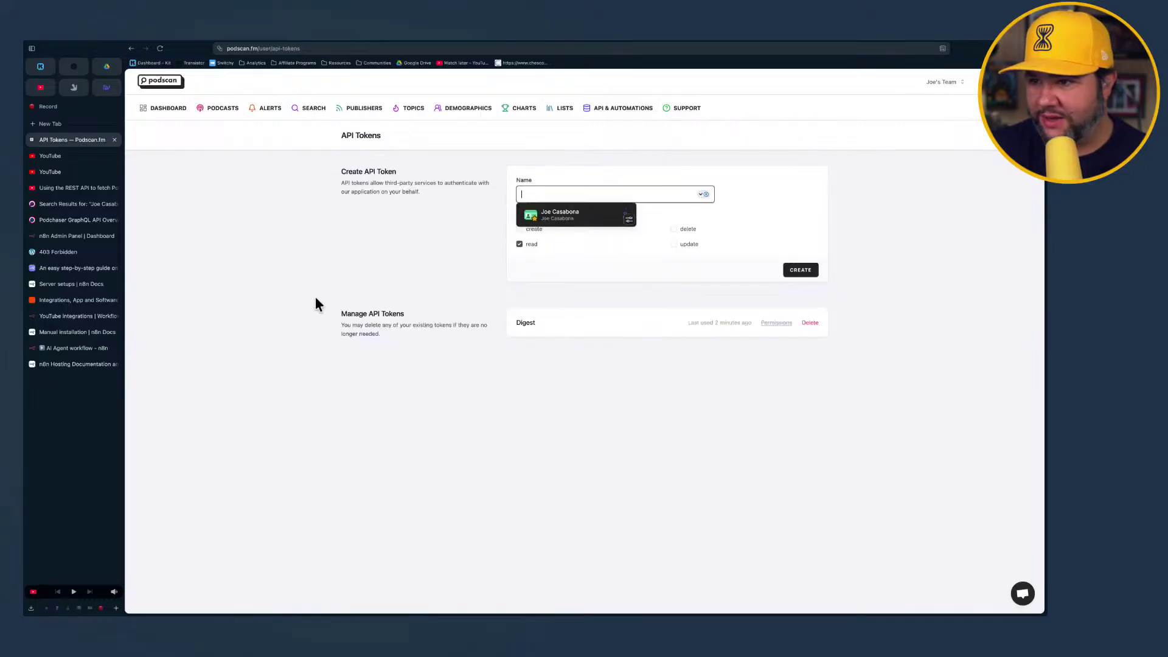
left_click(440, 252)
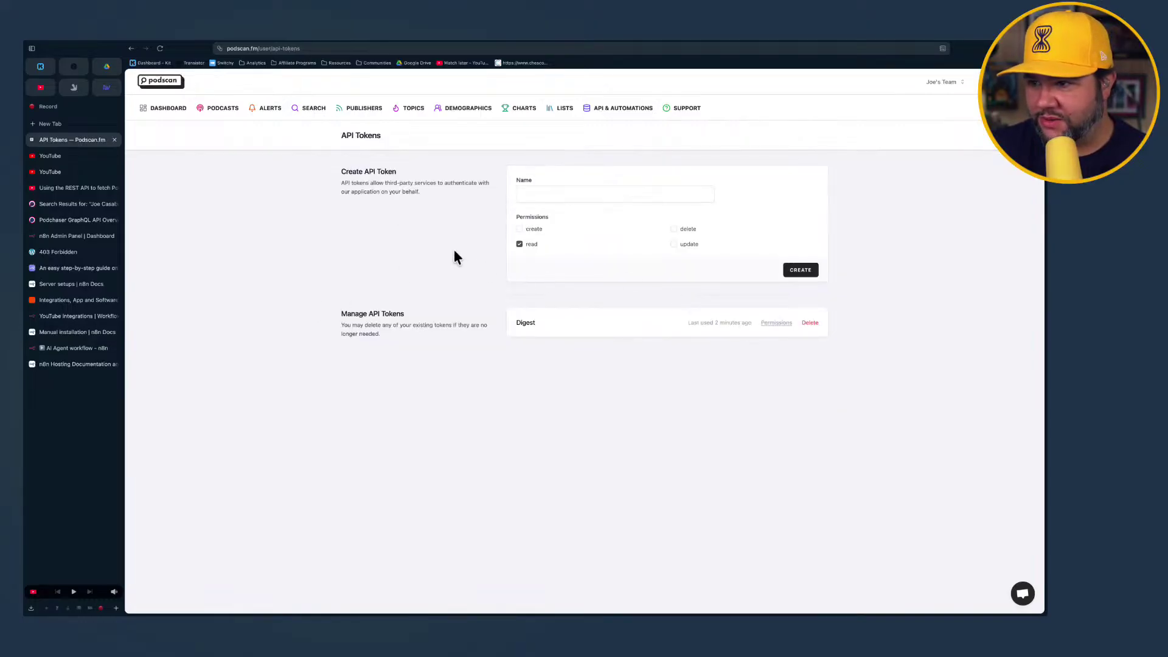
key("super+r")
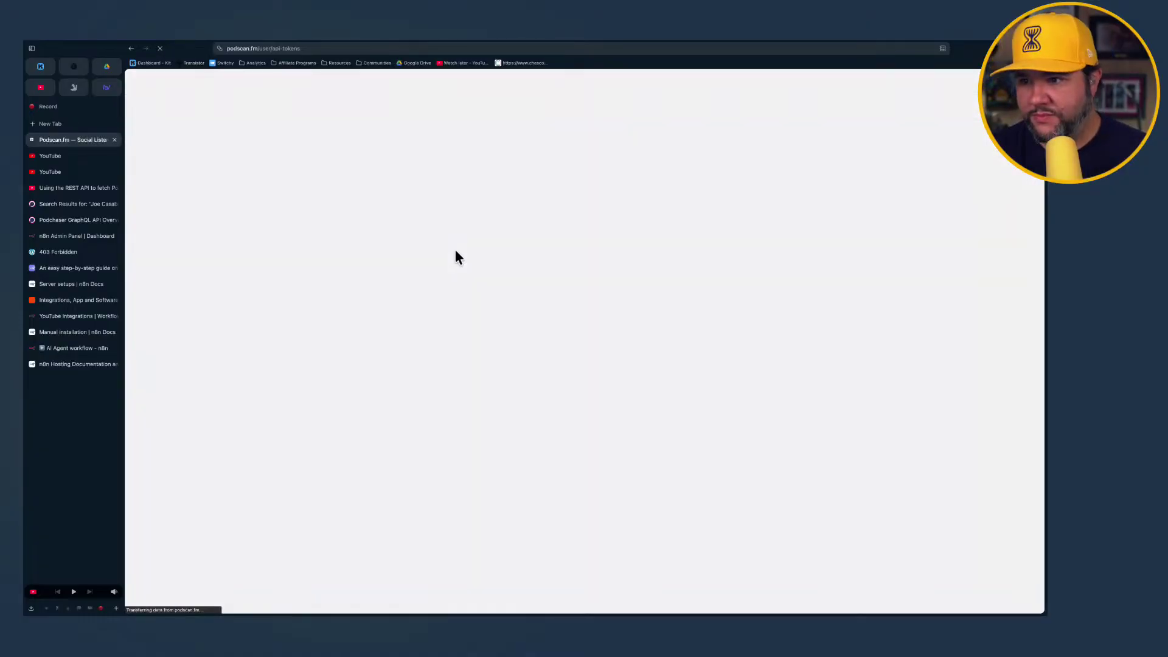
left_click(943, 81)
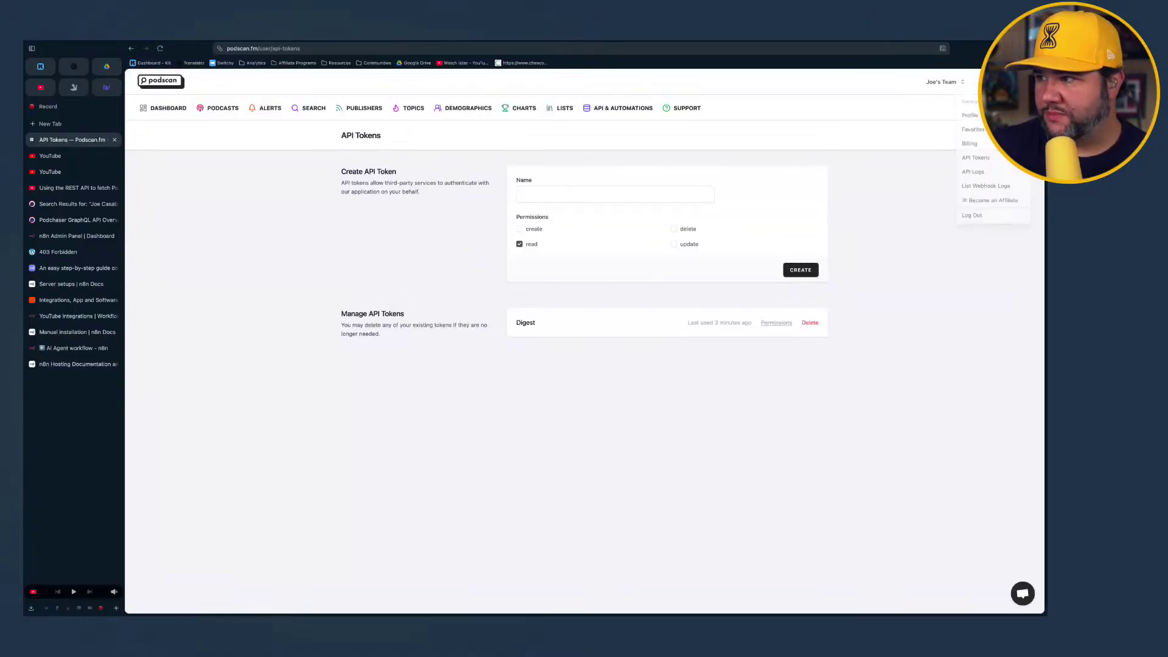
left_click(974, 158)
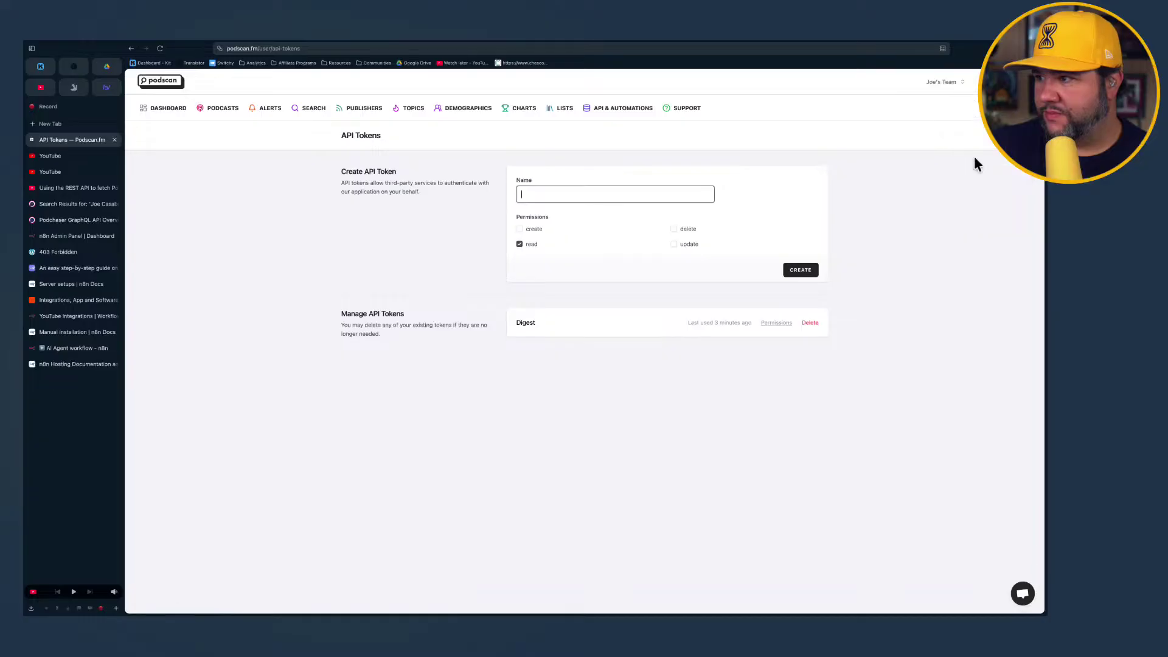
left_click(470, 321)
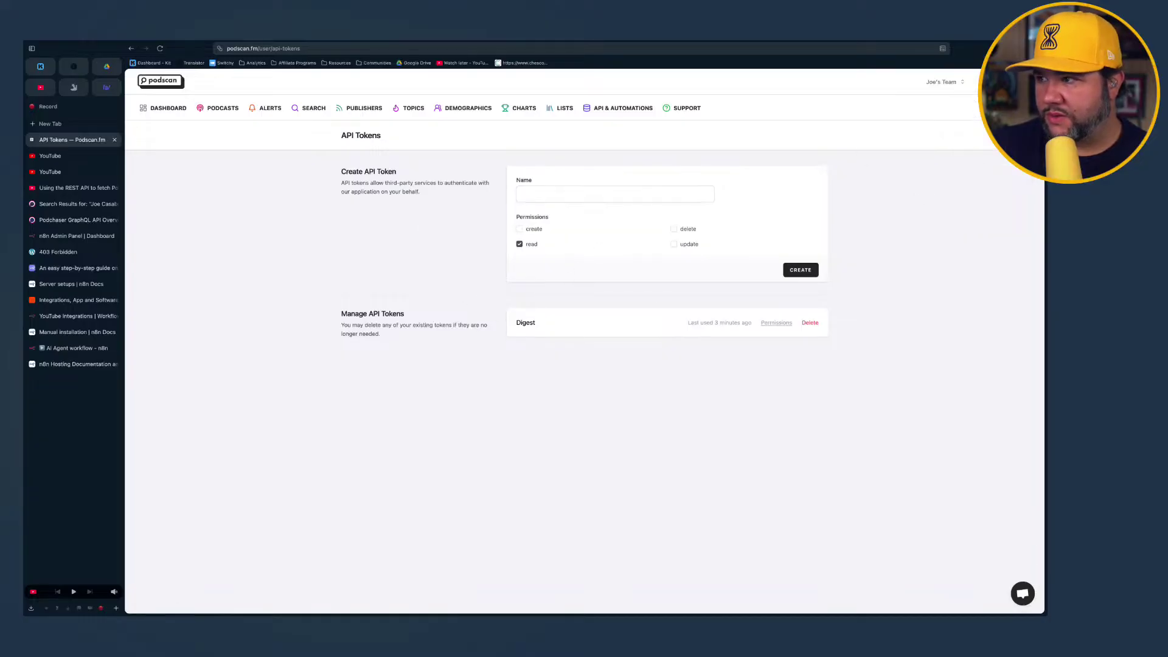
Open Podscan's API call logs and review the paths and status codes of the recent alerts and mentions requests
left_click(944, 81)
left_click(980, 177)
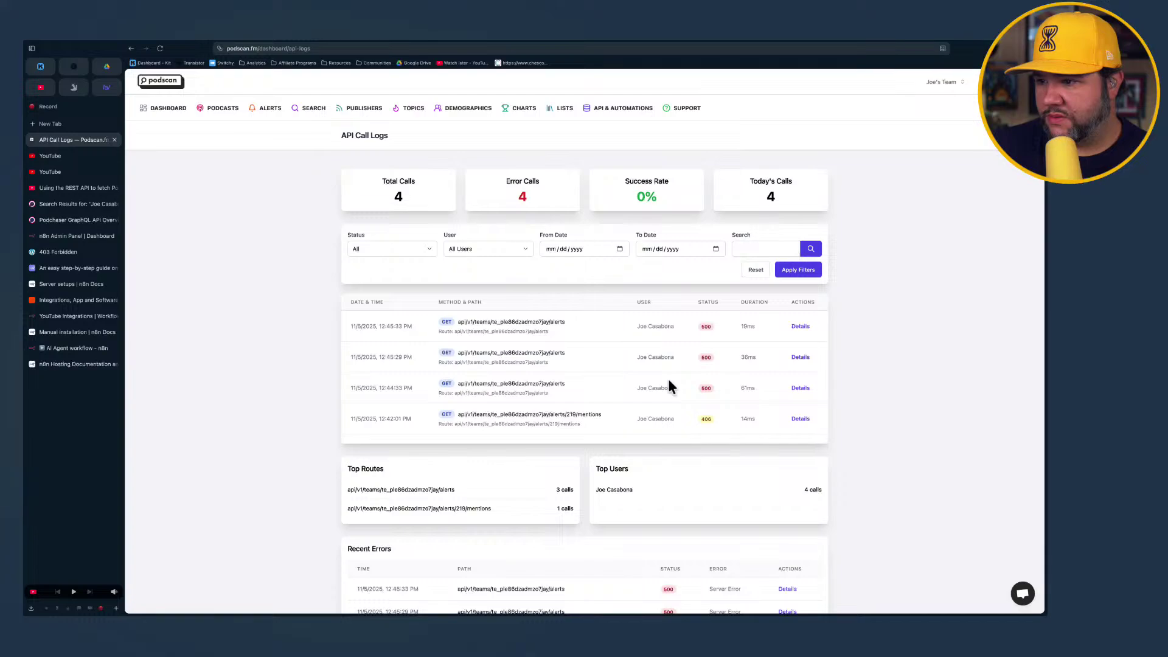
scroll(622, 401, "down", 1)
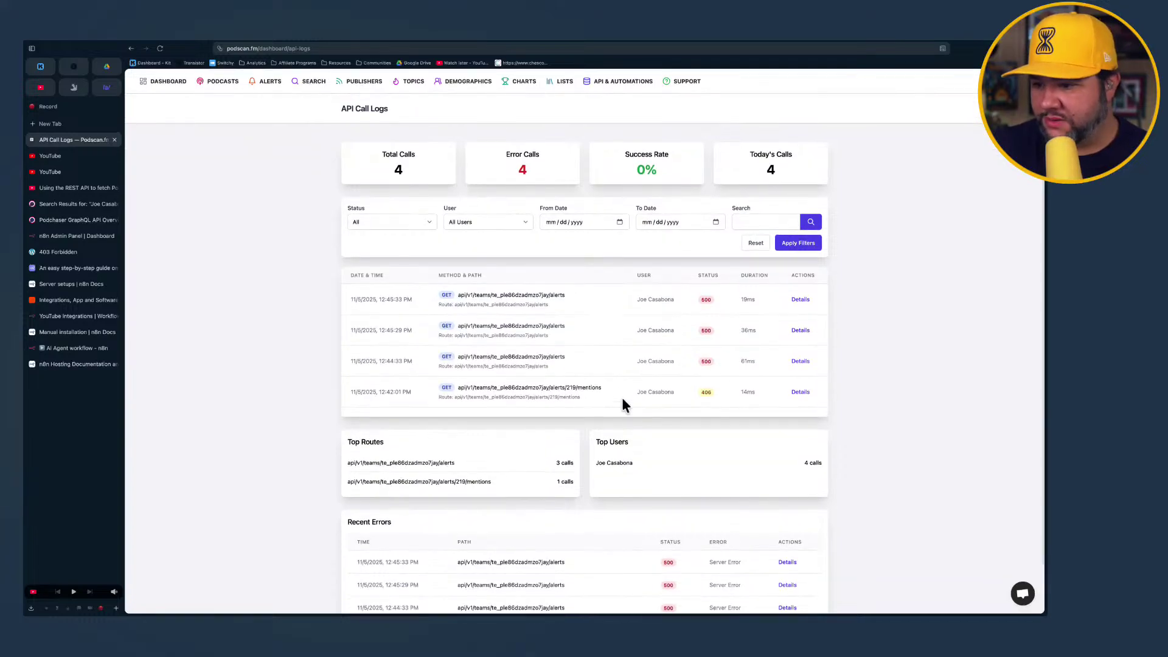
scroll(618, 417, "up", 1)
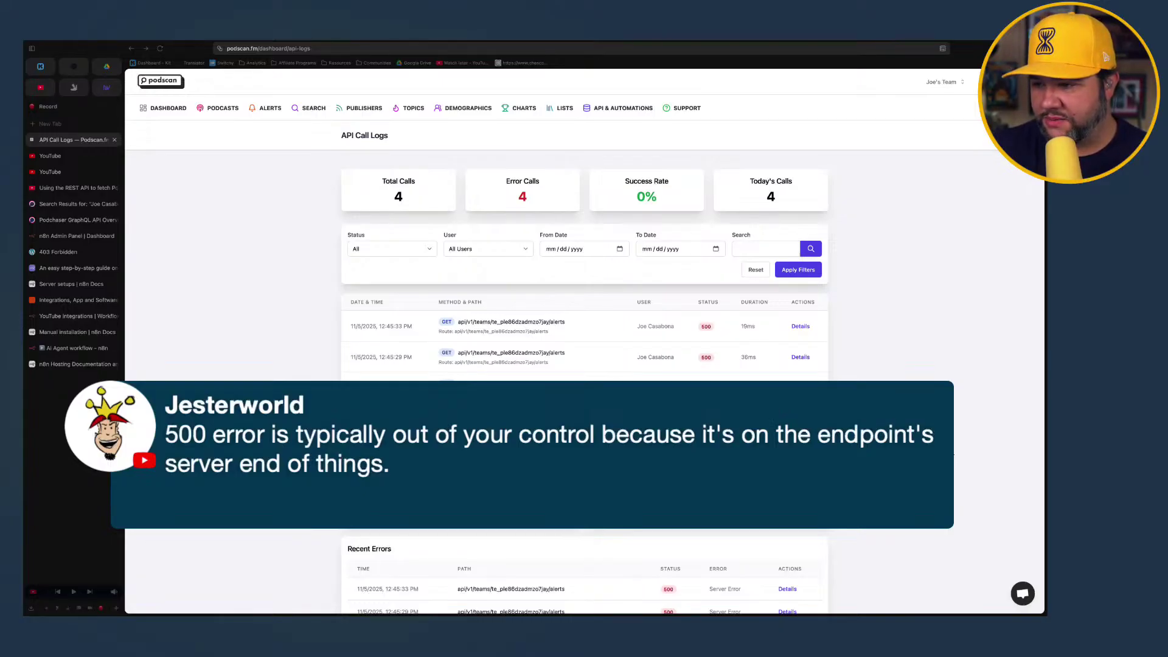
left_click(950, 449)
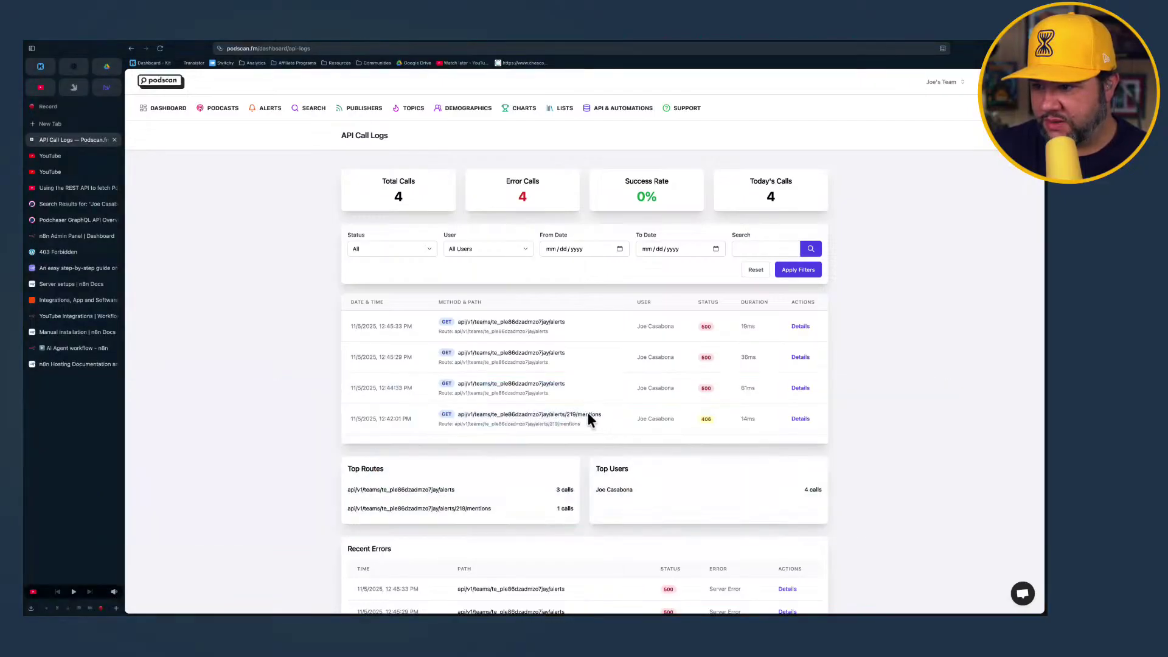
left_click(559, 414)
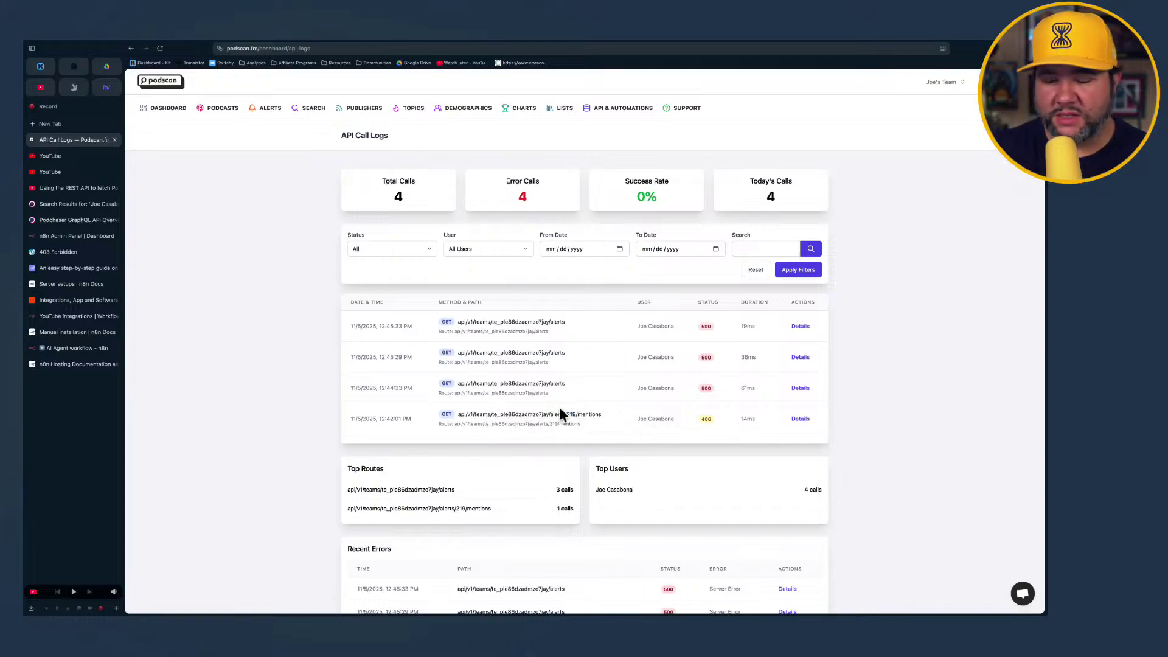
Open the details of the alert mentions request in the API call logs and read its error message
left_click(801, 419)
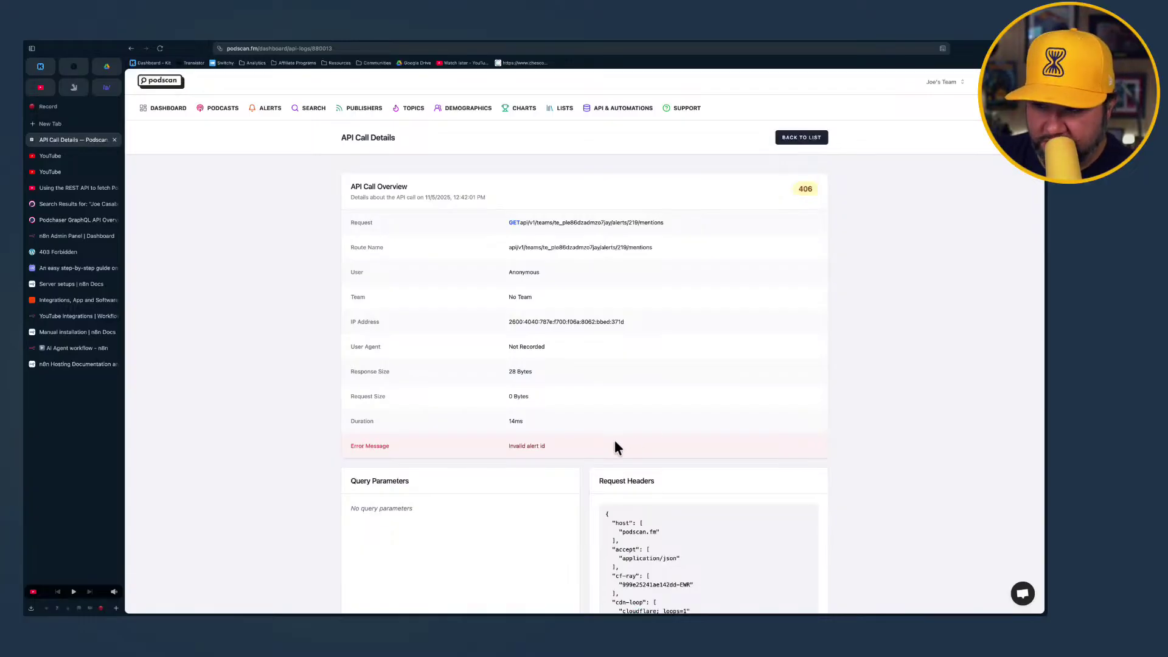
scroll(615, 443, "down", 1)
scroll(615, 443, "up", 3)
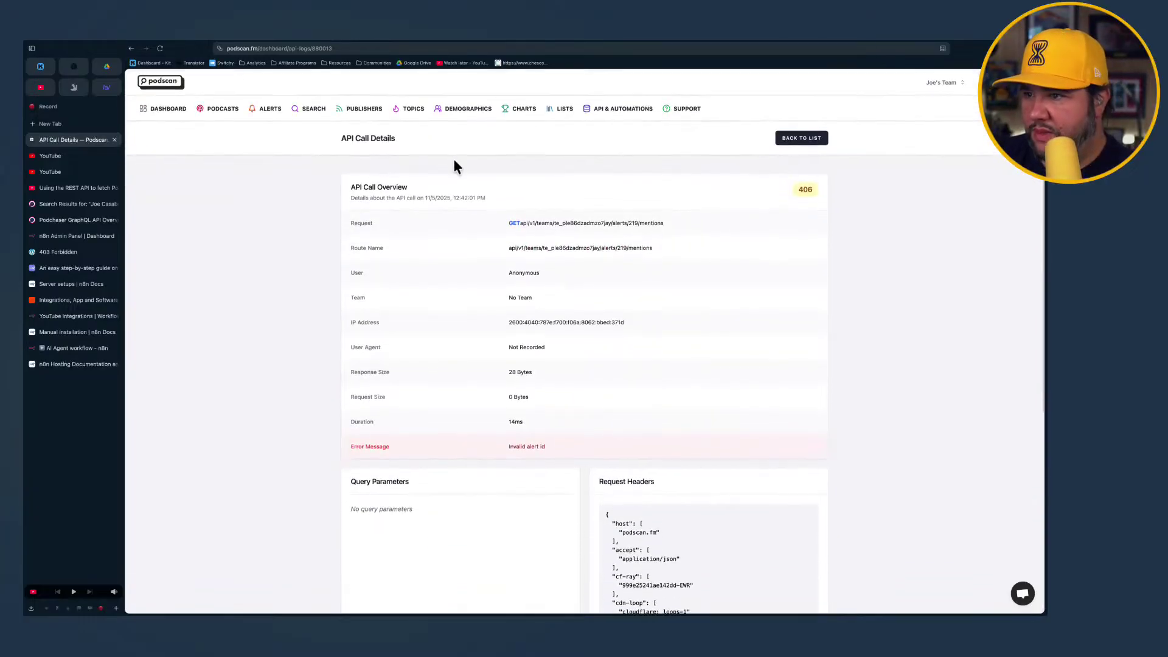
Open the alerts page and show the list of all alerts and mentions
left_click(272, 110)
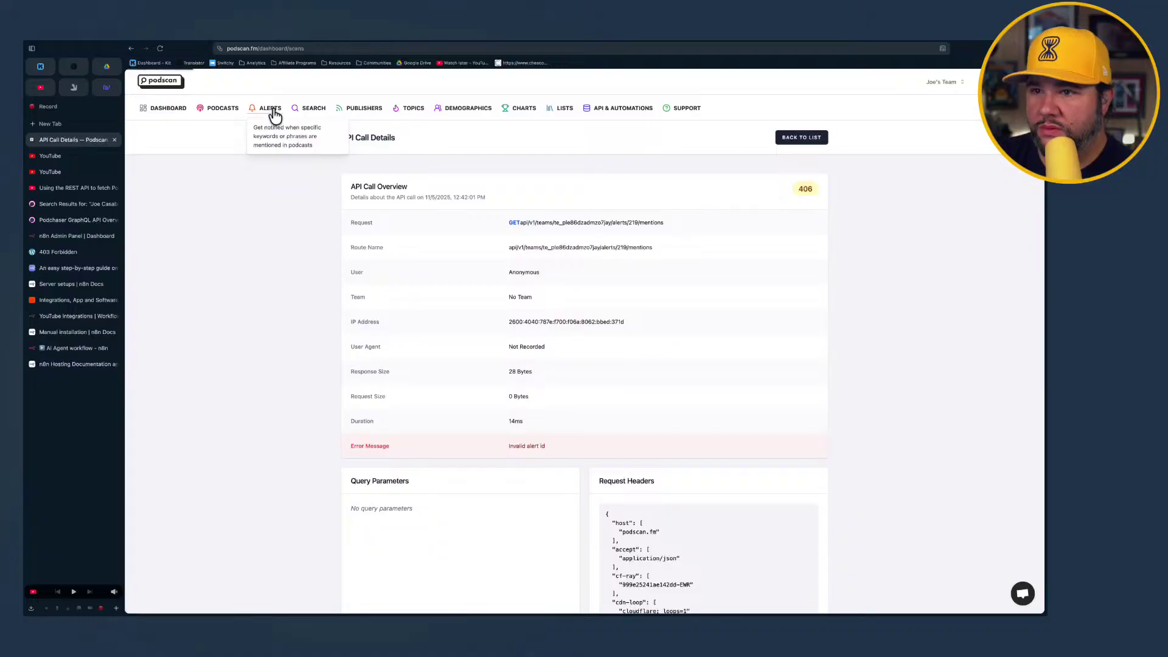
left_click(169, 111)
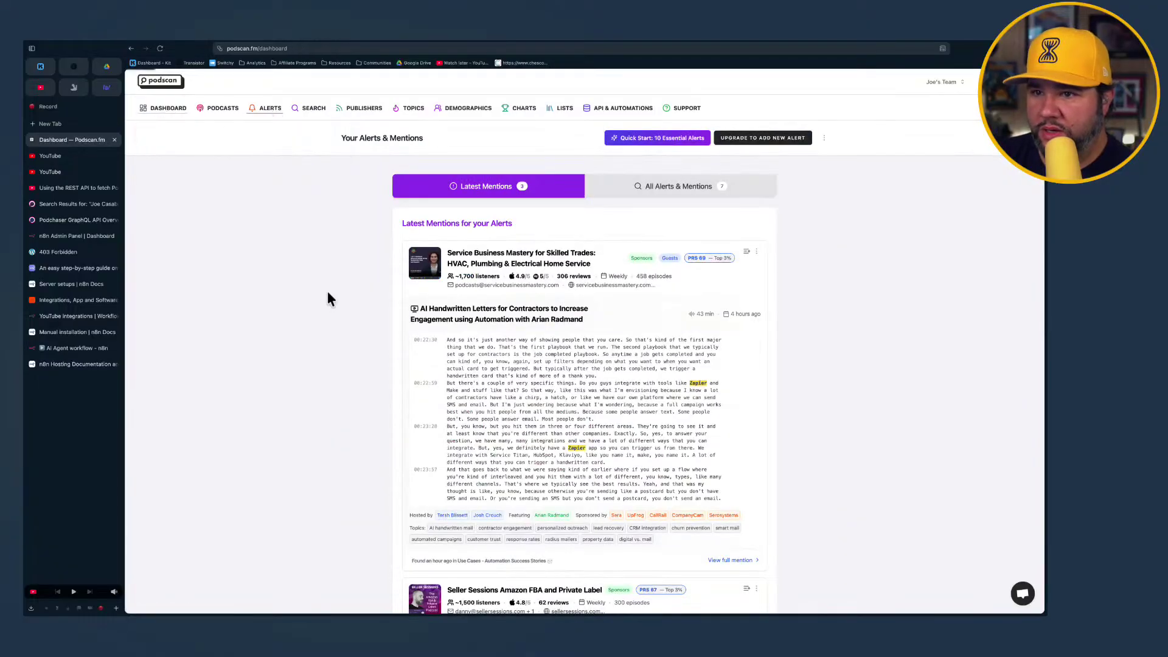
left_click(268, 112)
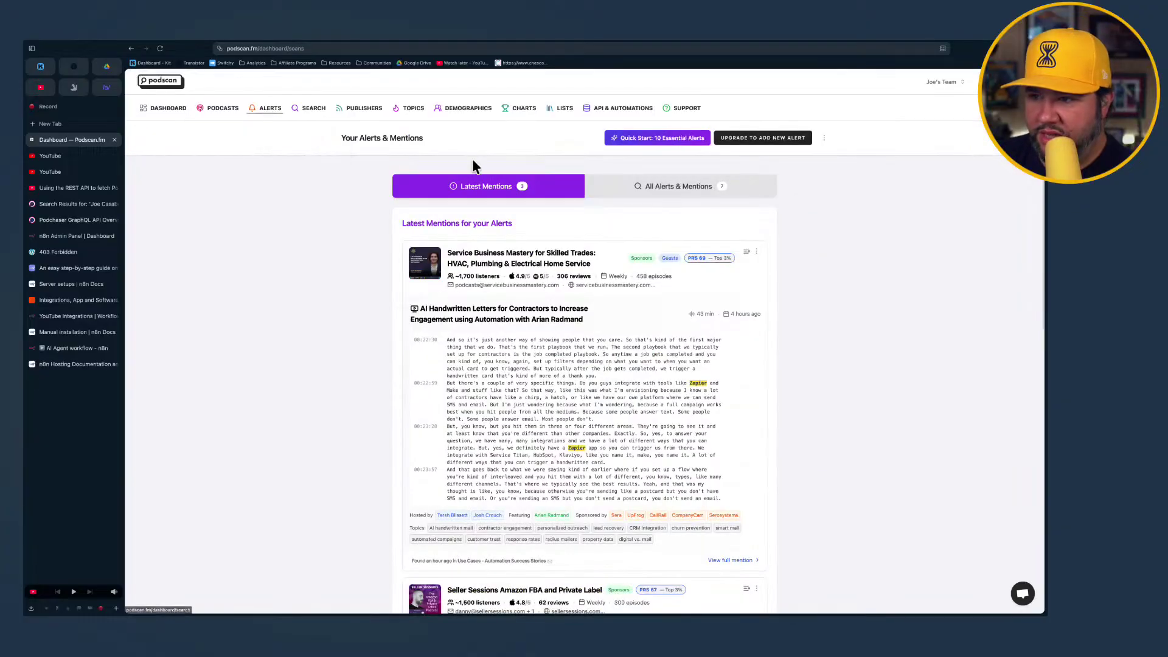
left_click(682, 187)
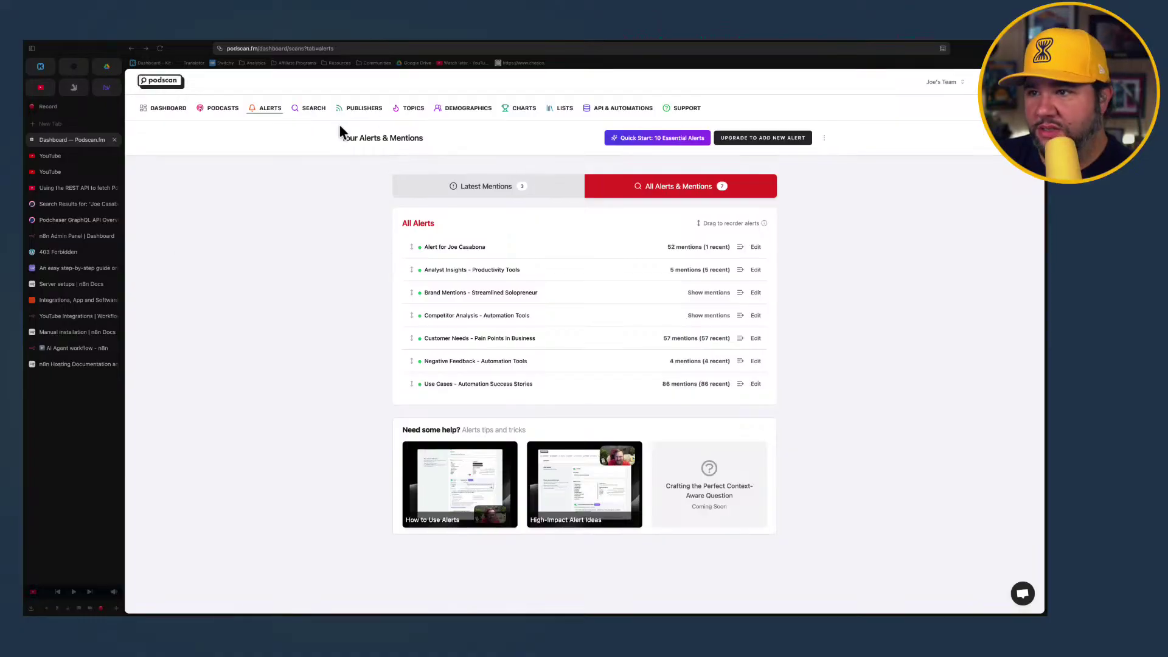
Return to the API call logs, review the details of the 12:44:33 PM alerts request, and go back to the list
left_click(944, 82)
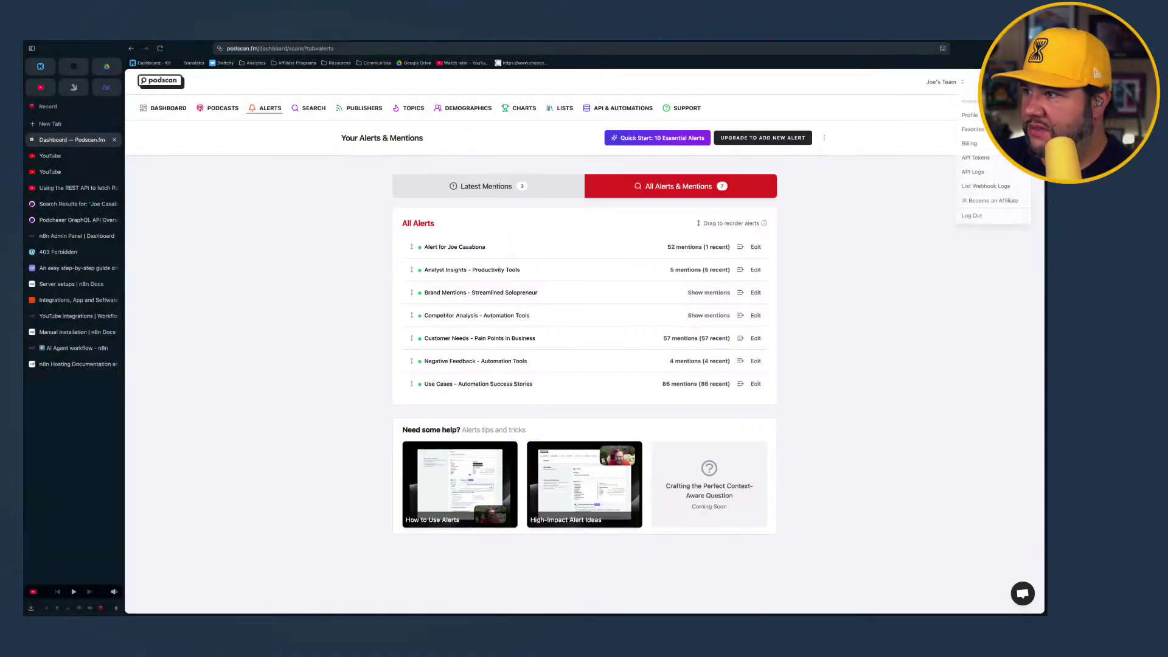
left_click(972, 173)
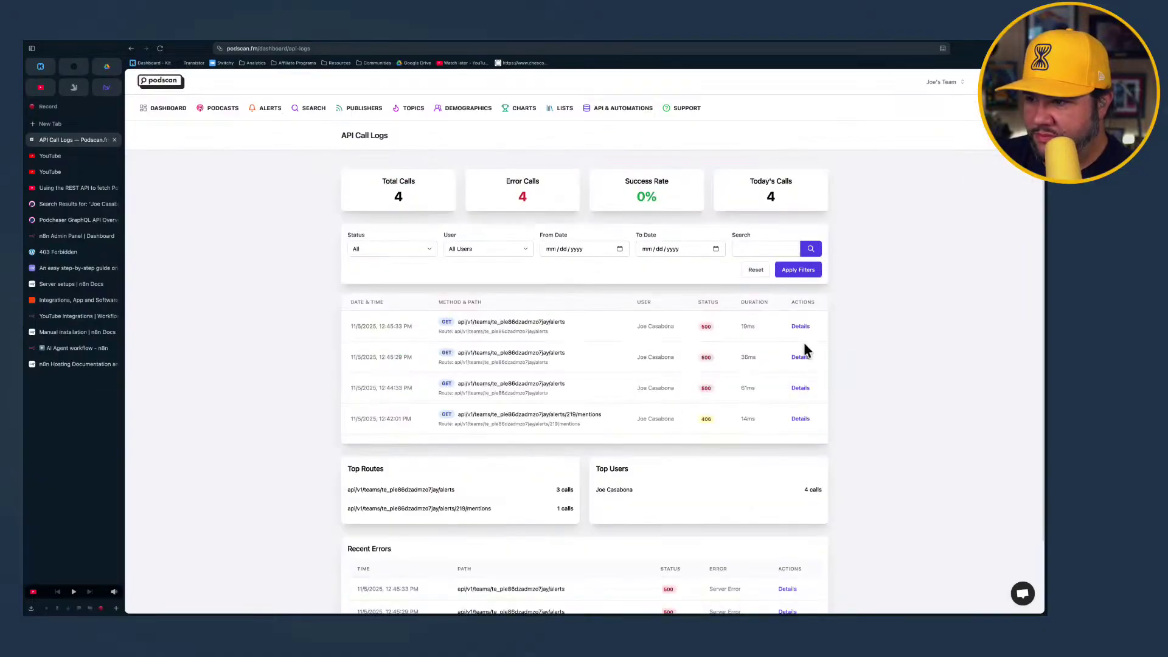
left_click(800, 387)
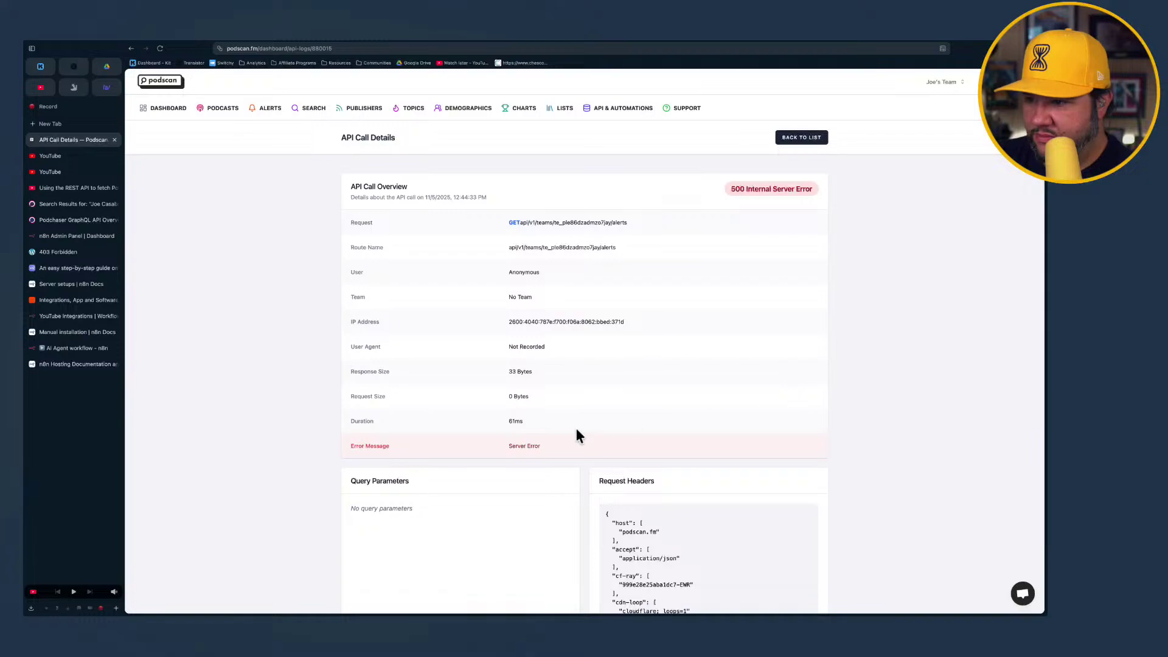
scroll(571, 455, "down", 3)
scroll(458, 224, "up", 3)
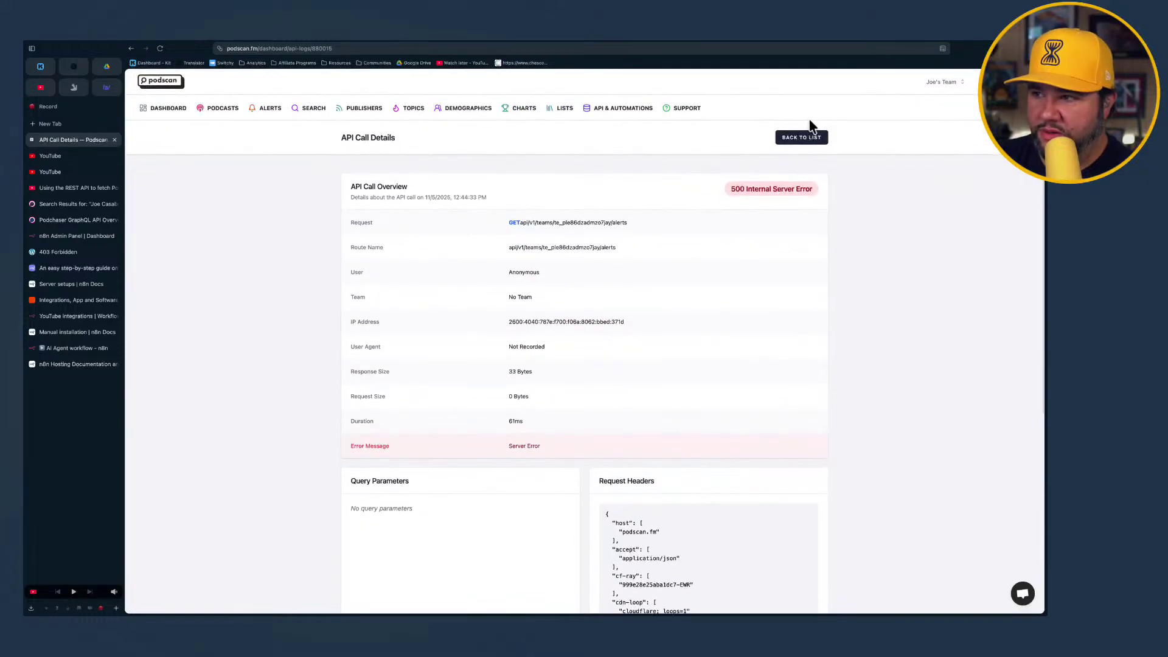
left_click(797, 141)
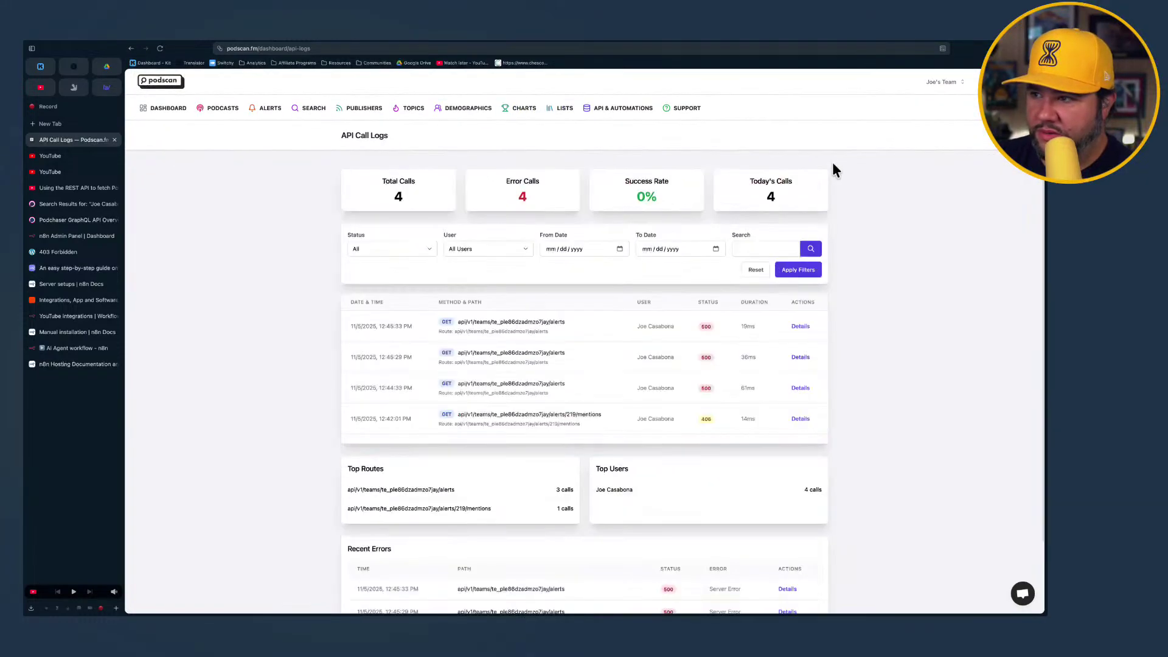
Reopen the mentions request's details and examine its error message, team entry, request headers and request body
left_click(802, 419)
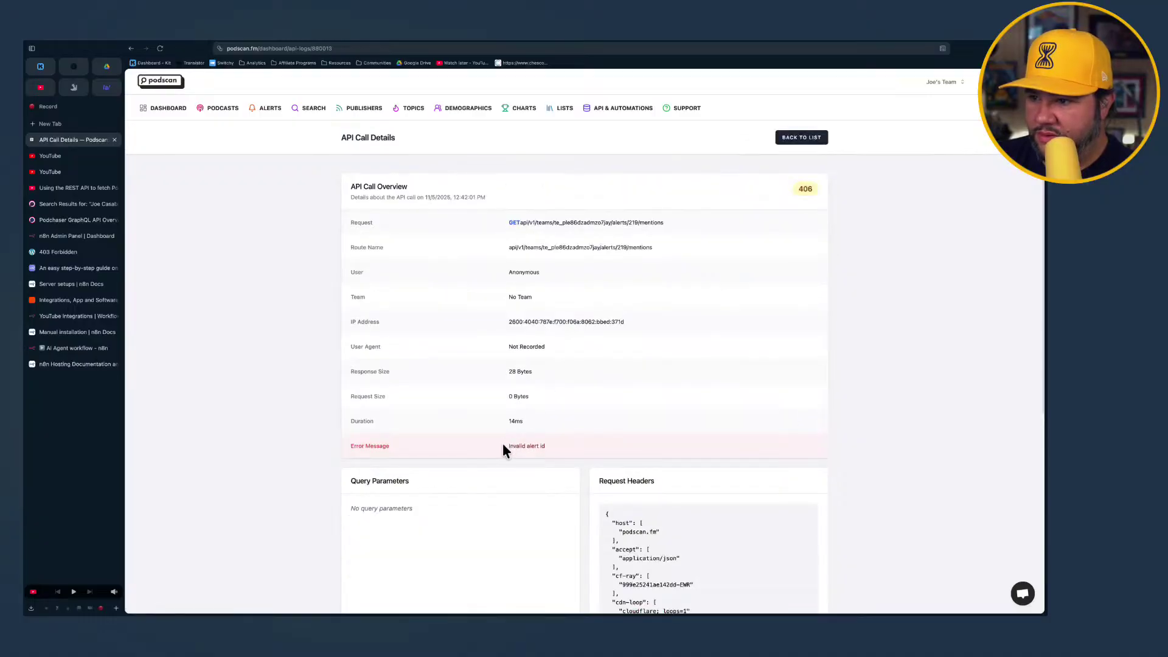
left_click_drag(502, 447, 573, 448)
left_click(573, 233)
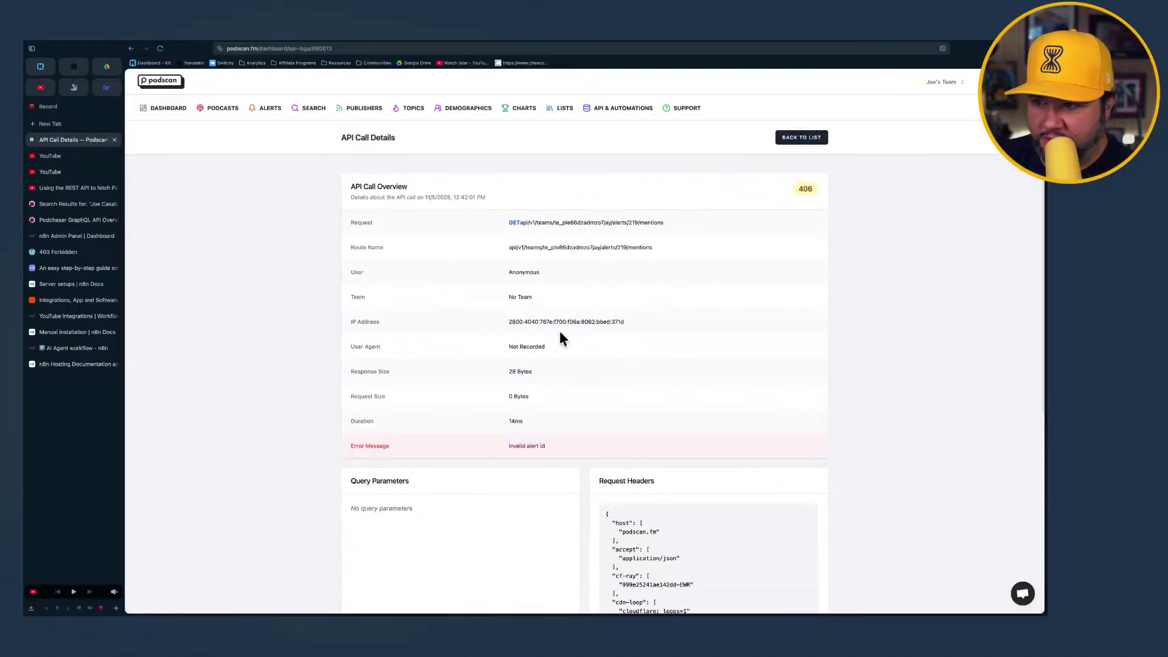
scroll(561, 332, "down", 4)
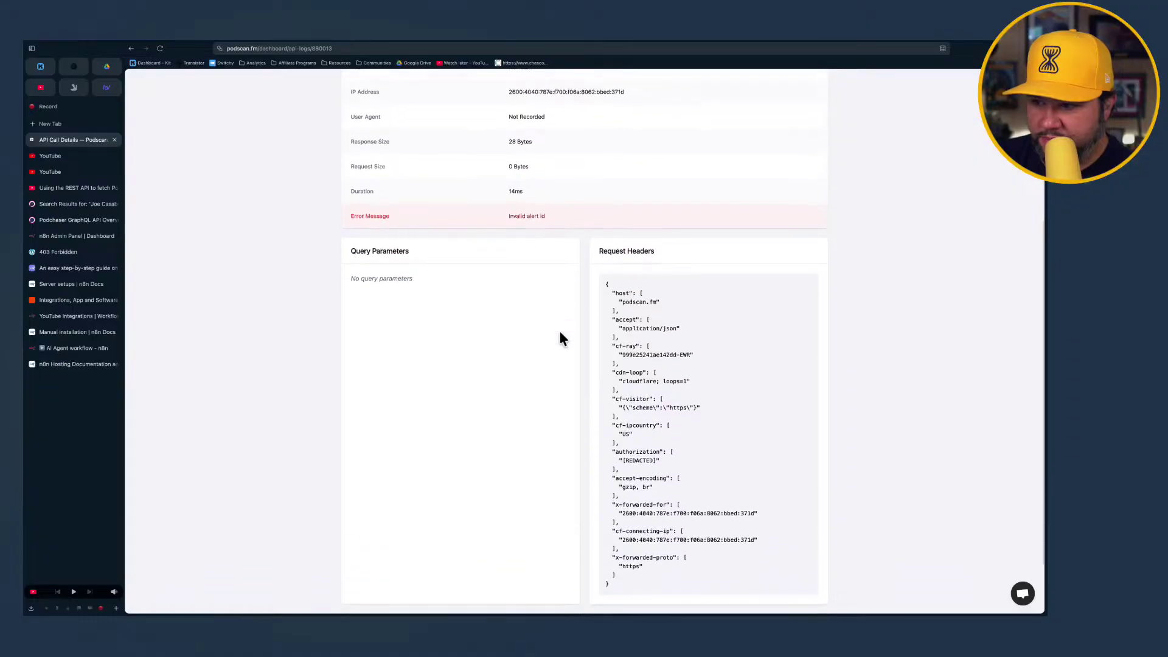
scroll(561, 333, "down", 2)
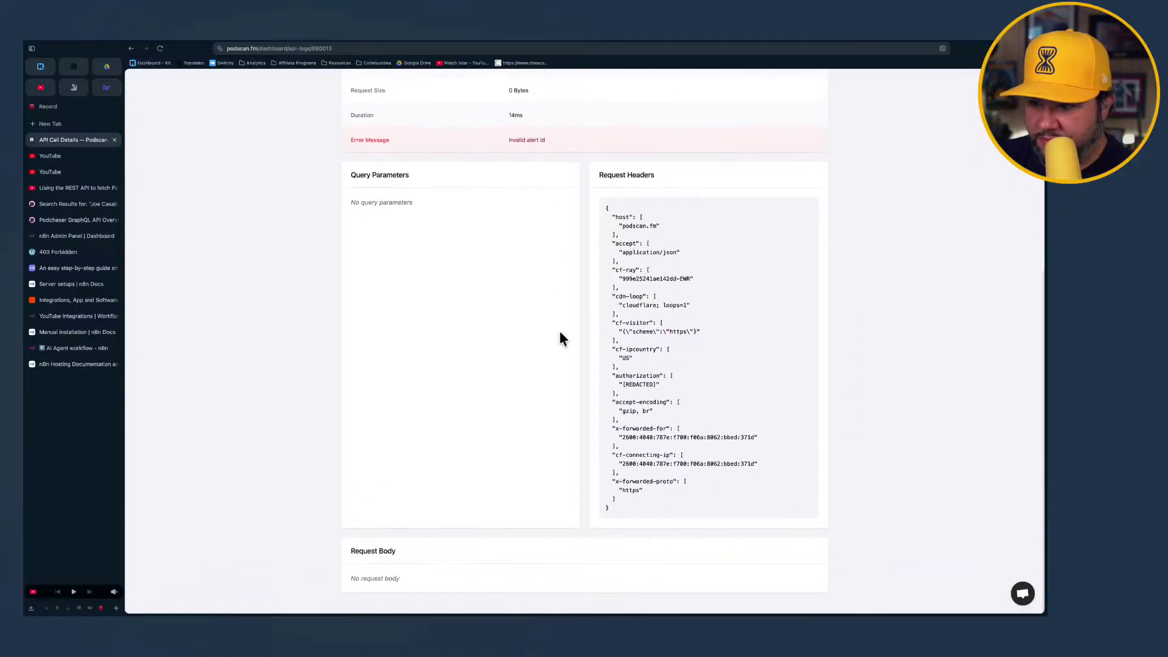
scroll(559, 338, "up", 5)
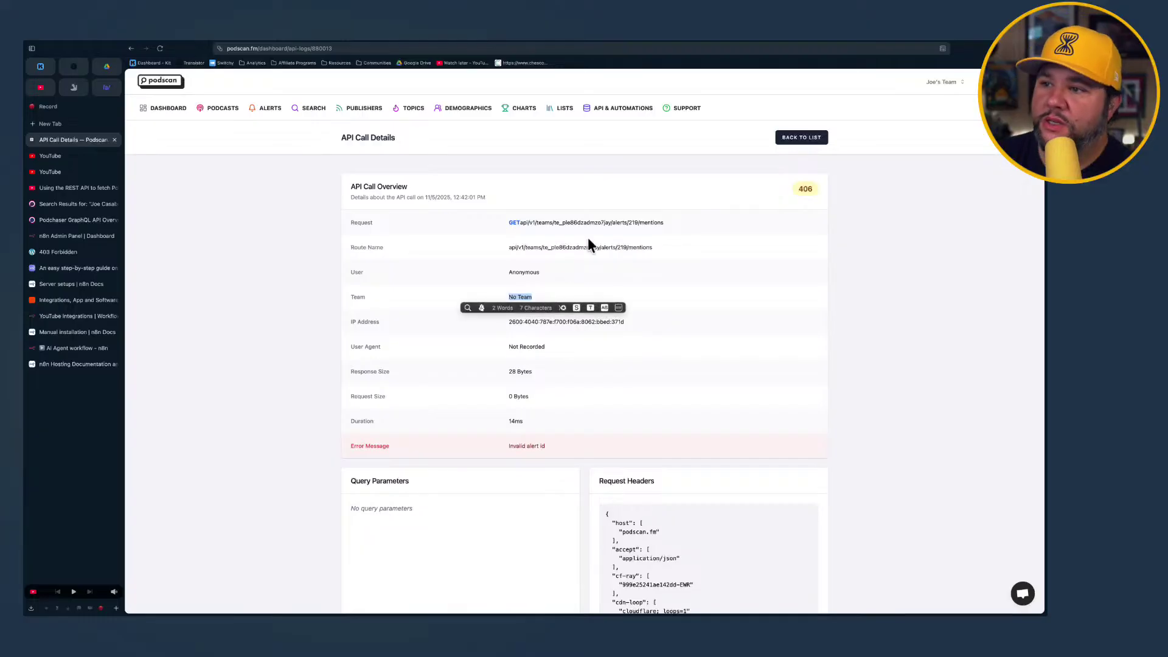
Select the Podscan API team ID to compare it with the one in the request path, and open the team settings
left_click(955, 83)
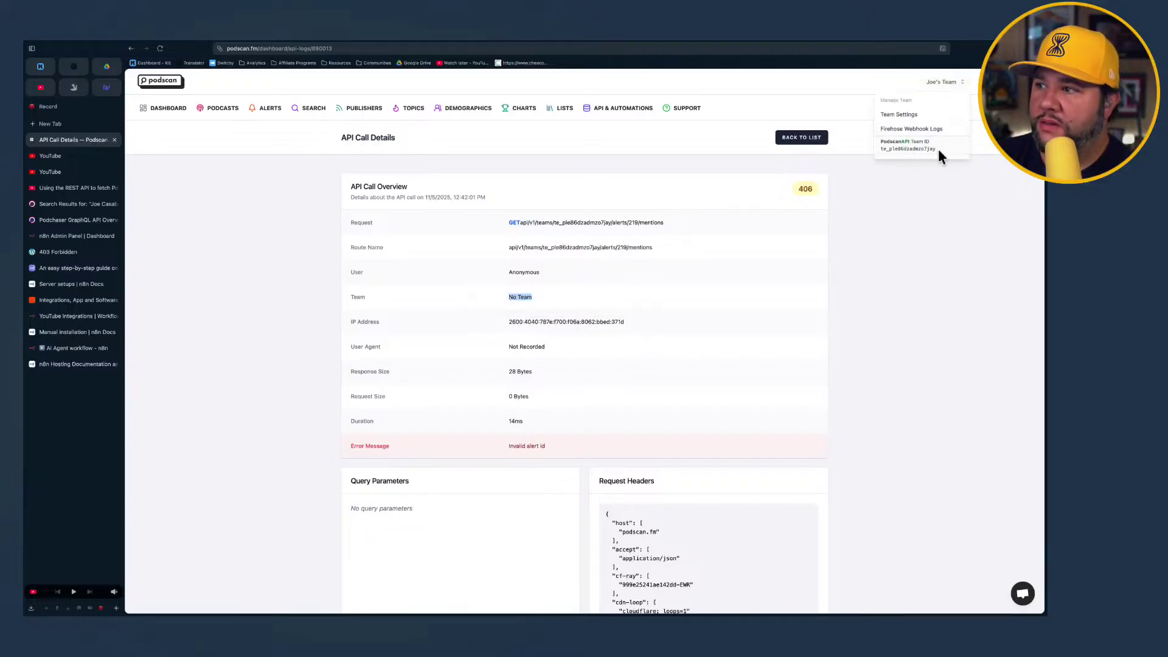
left_click_drag(938, 150, 880, 148)
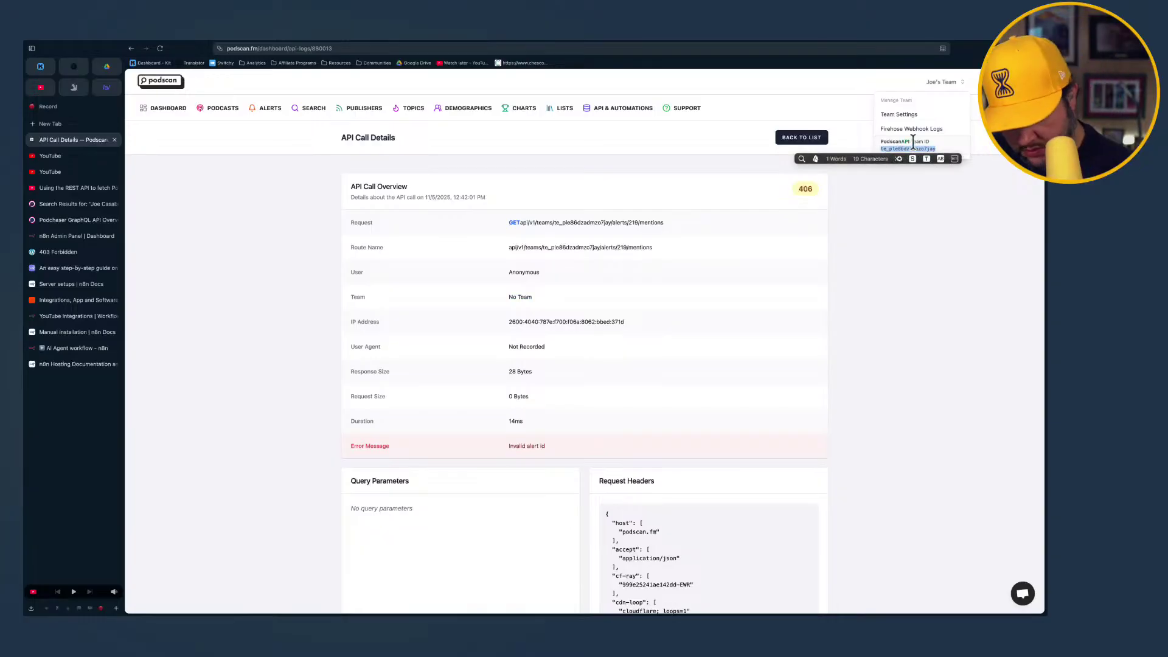
left_click(900, 115)
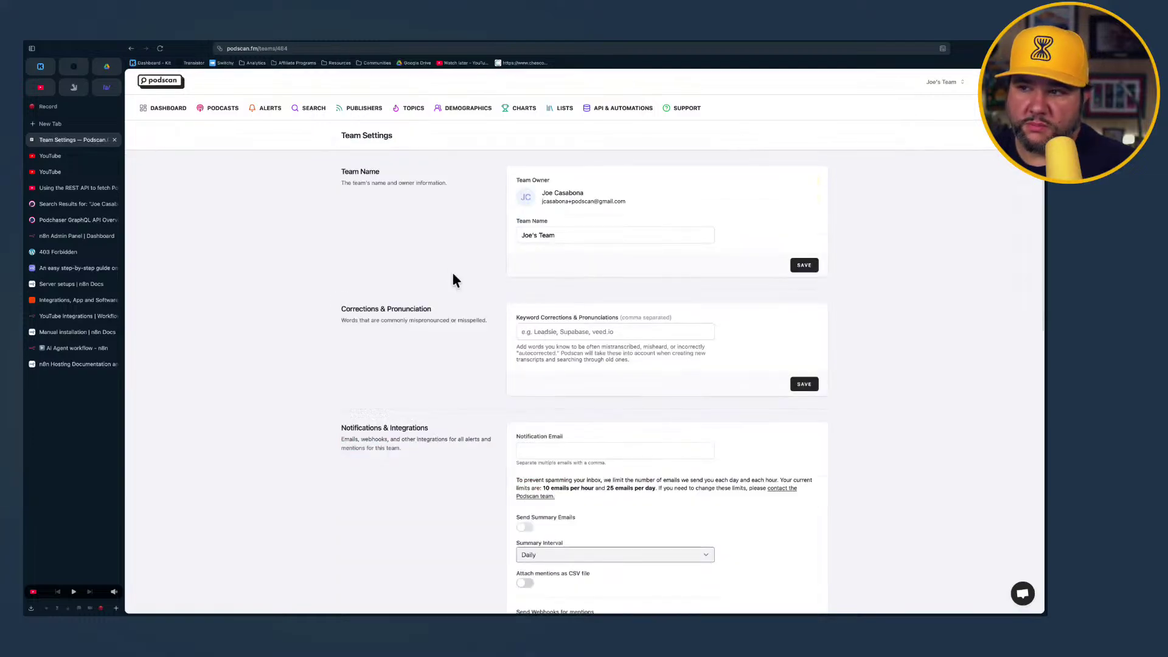
Open the owner-name alert from all alerts for editing and review its filters, restrictions, audience criteria and notification settings
left_click(225, 110)
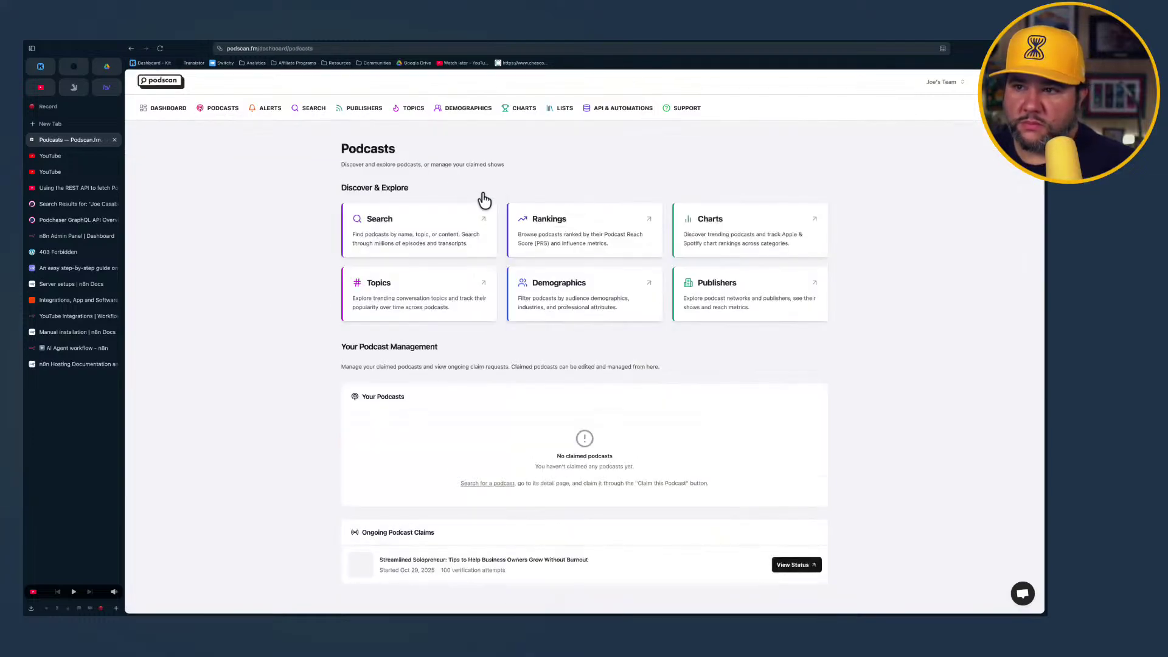
left_click(268, 109)
left_click(670, 188)
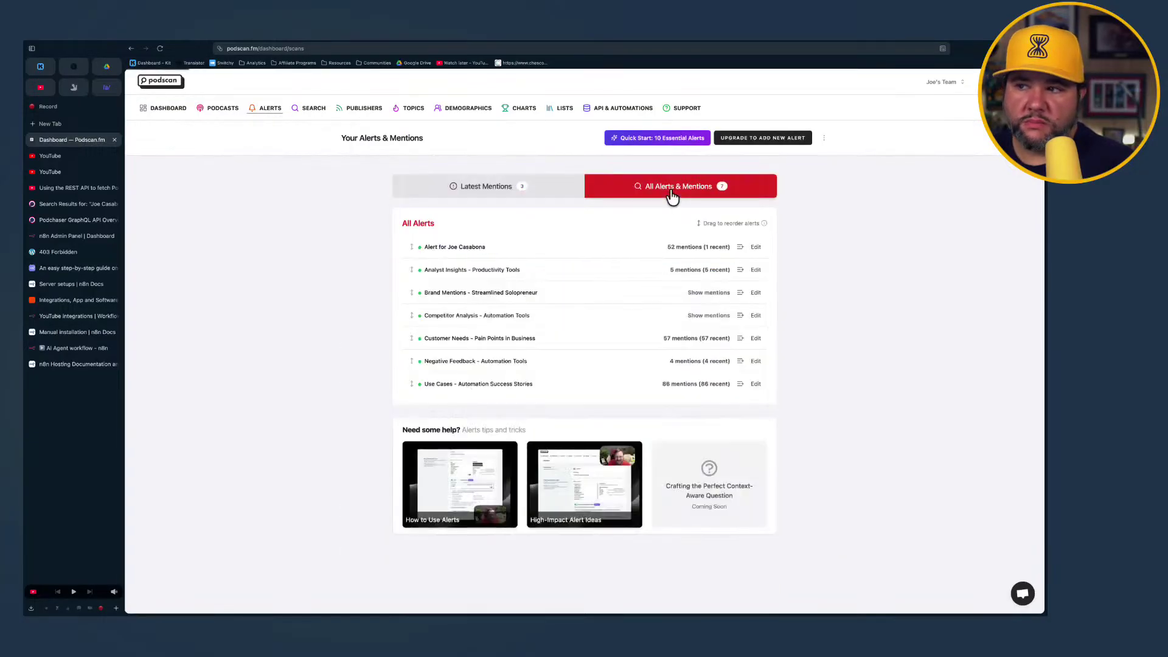
left_click(756, 247)
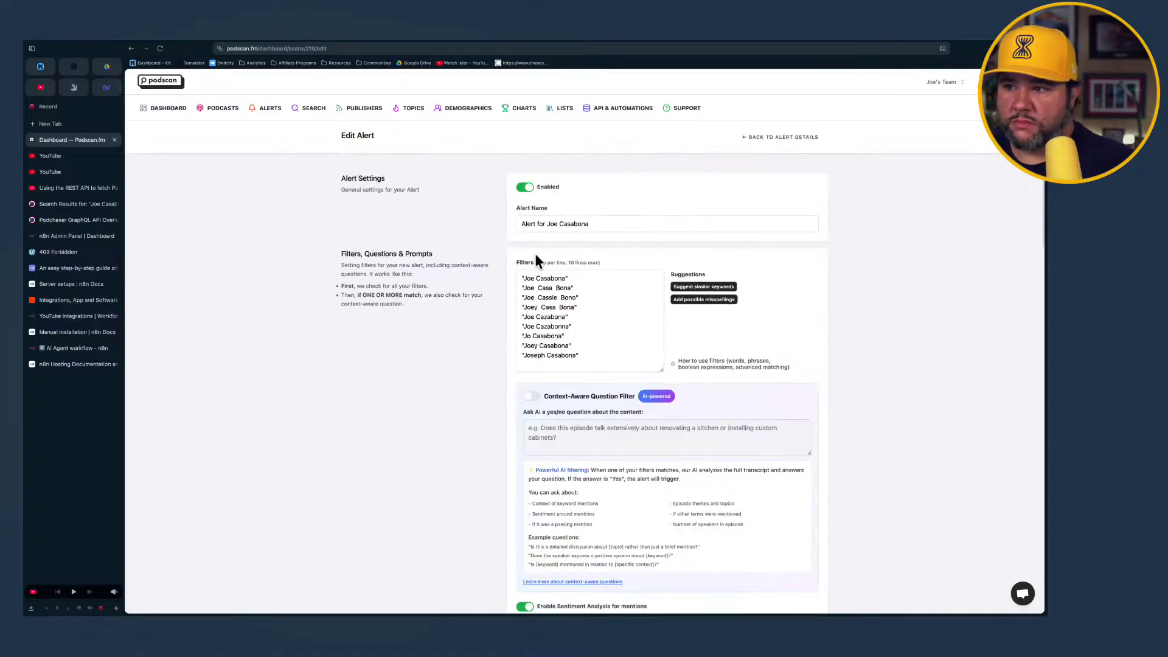
scroll(469, 386, "down", 2)
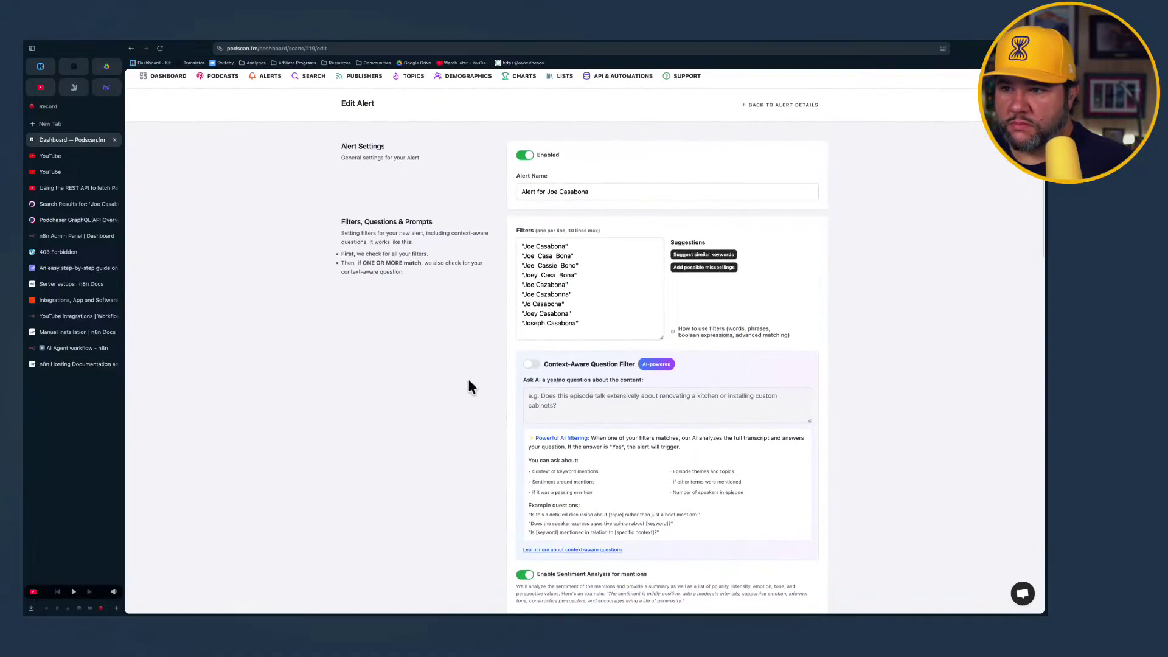
scroll(470, 386, "down", 5)
scroll(470, 386, "down", 5)
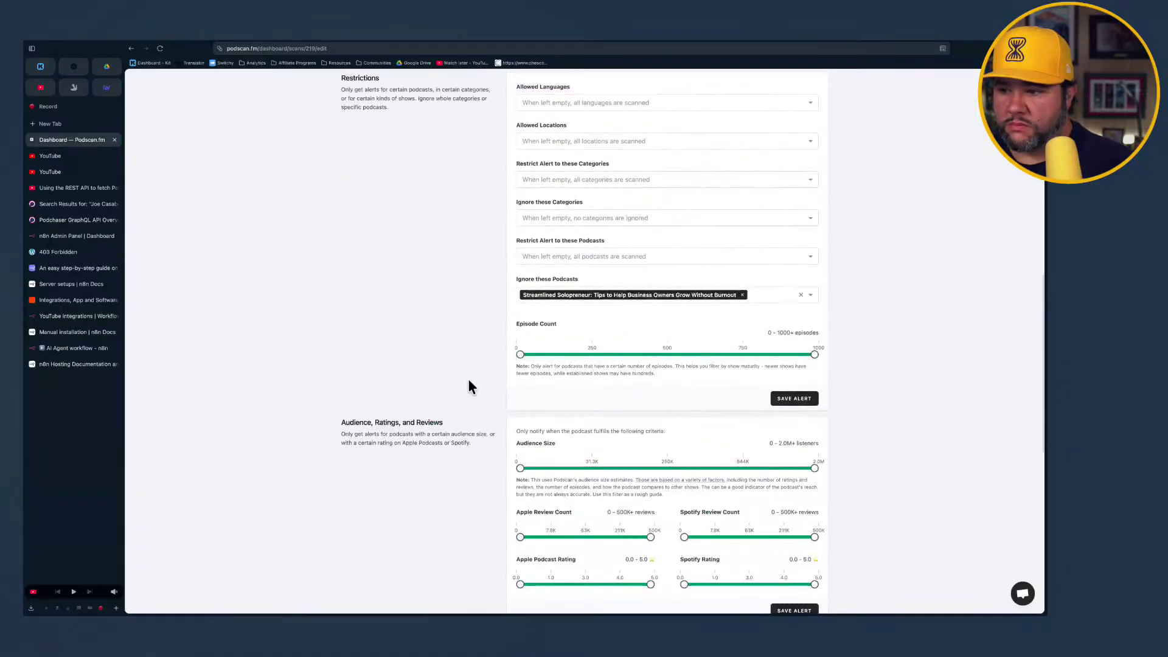
scroll(469, 386, "down", 5)
scroll(469, 385, "down", 1)
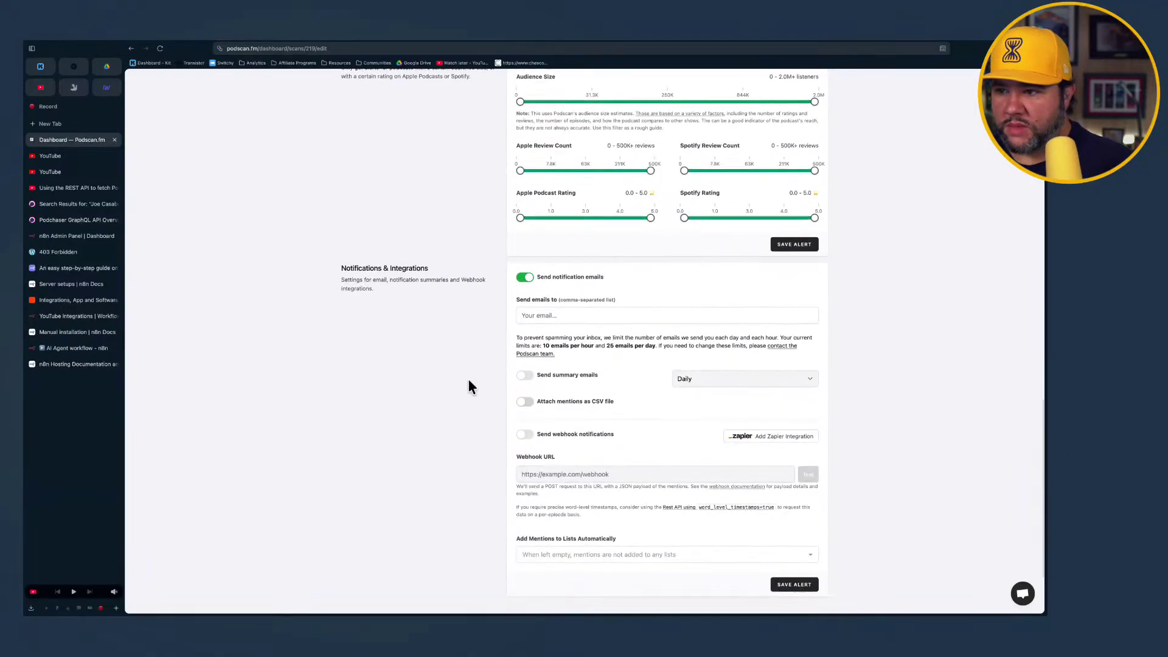
scroll(469, 385, "down", 3)
scroll(470, 386, "up", 5)
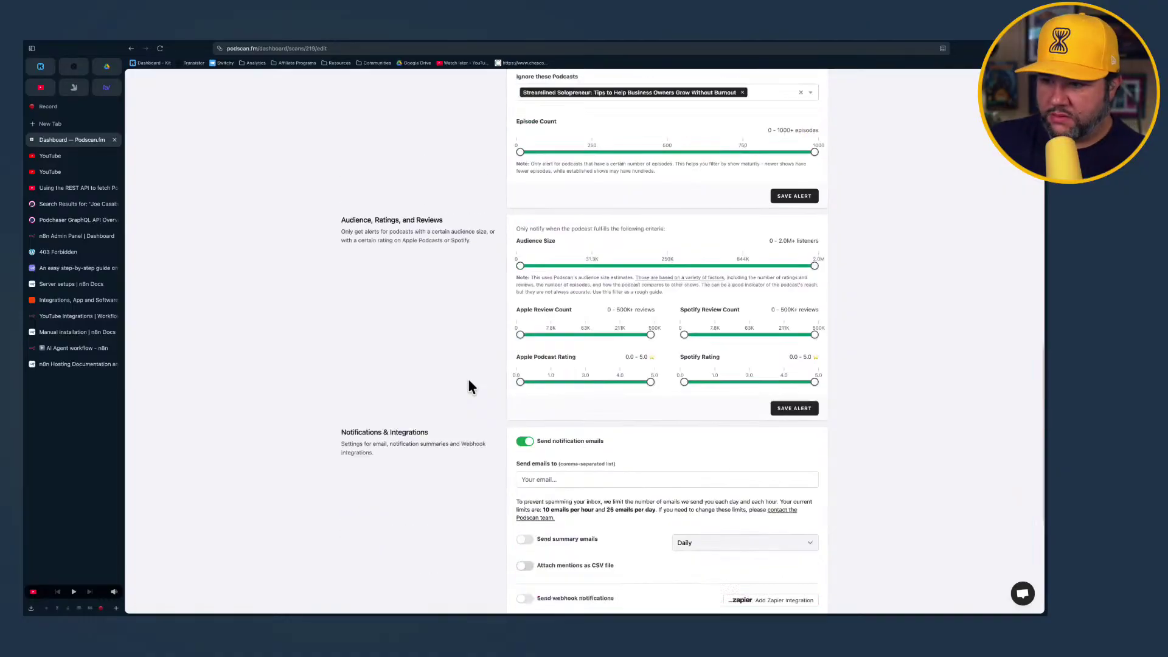
scroll(470, 386, "up", 10)
Reopen the team settings and look through the notification, weekly digest, Firehose API and team member sections
left_click(942, 82)
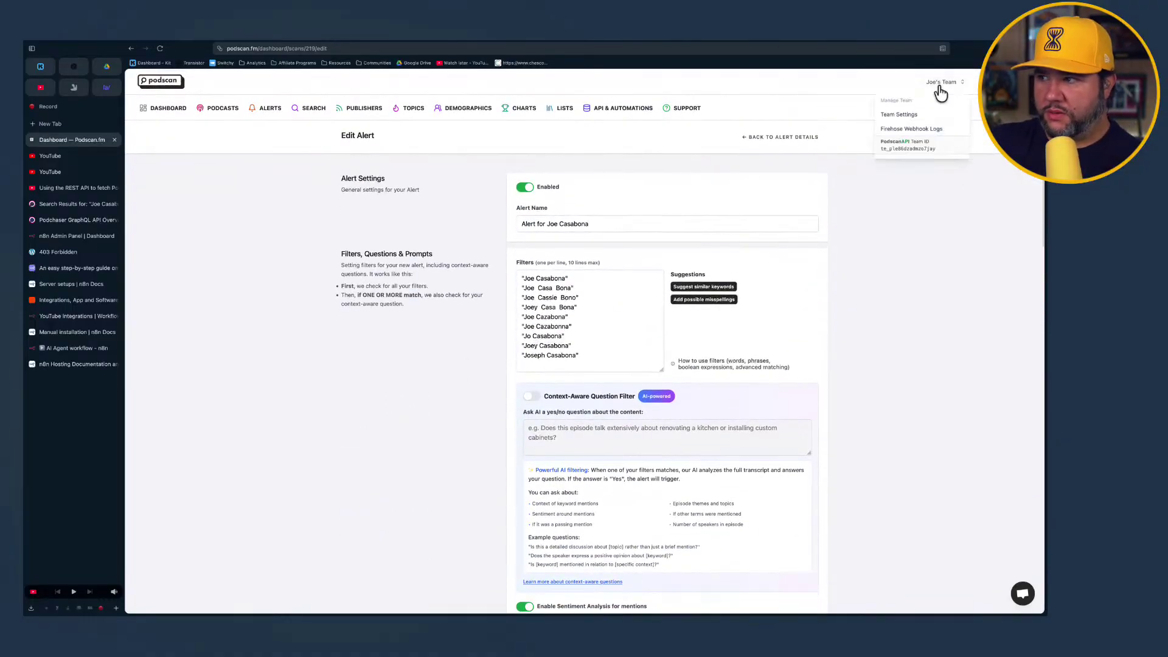
left_click(903, 115)
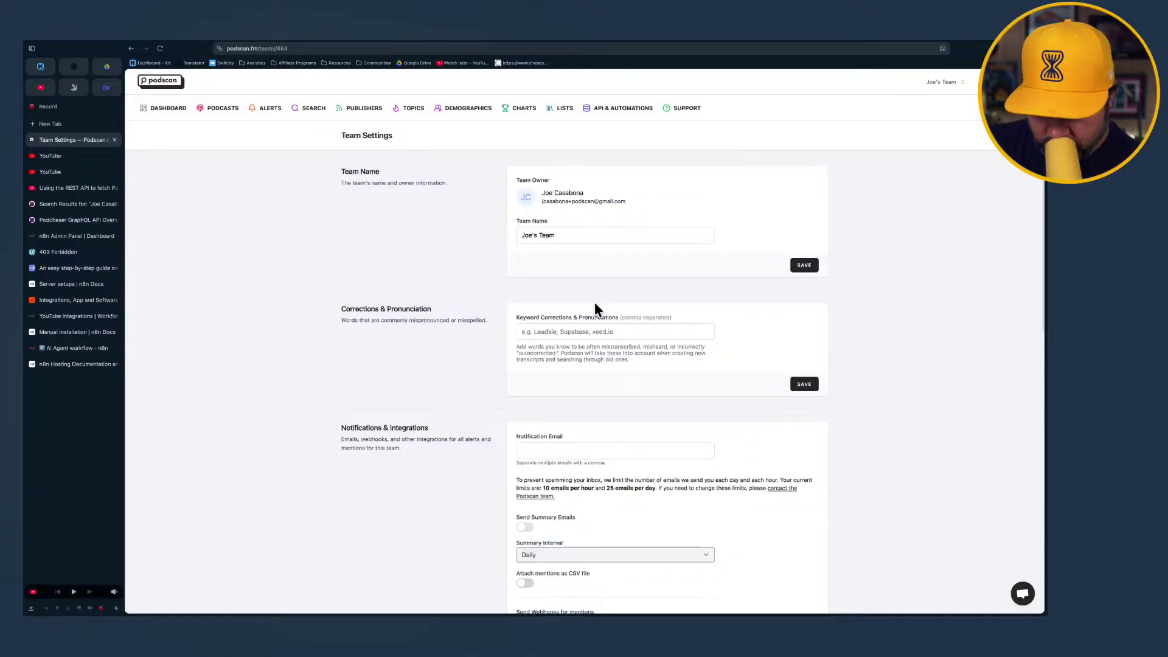
scroll(595, 310, "down", 4)
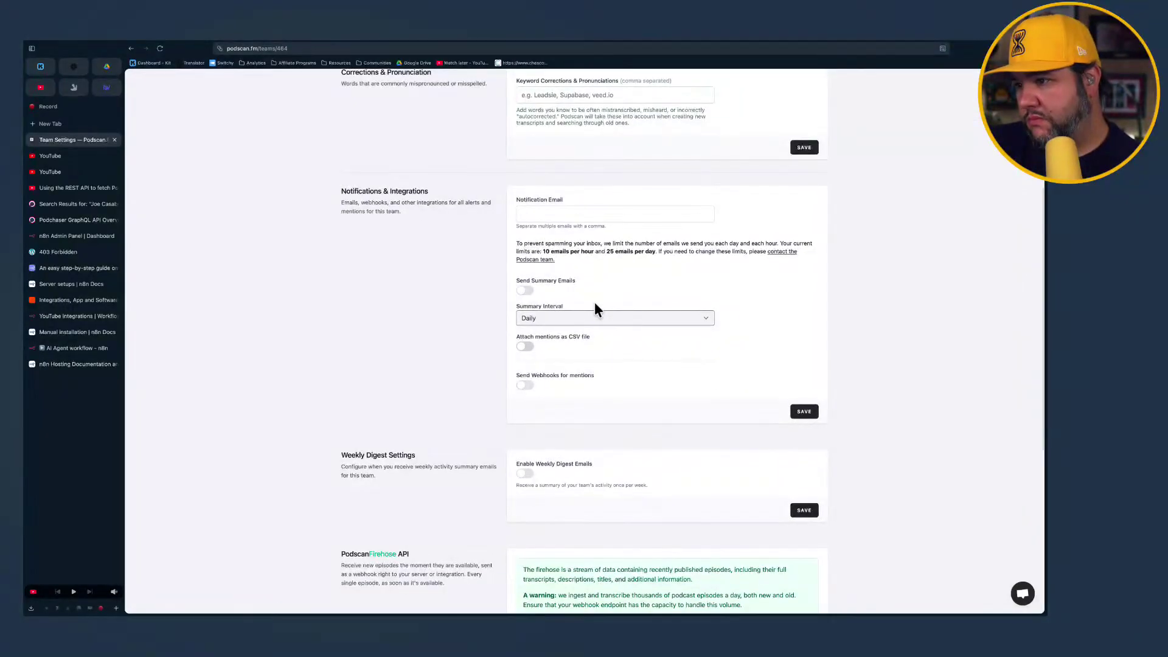
scroll(437, 355, "down", 4)
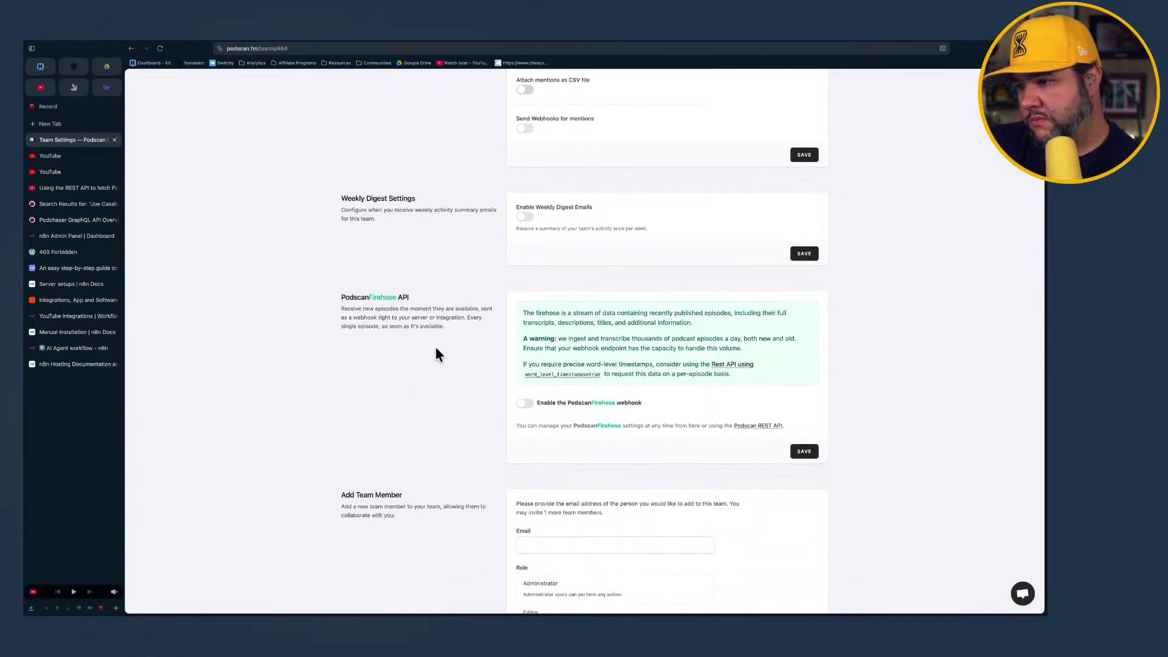
scroll(438, 355, "down", 1)
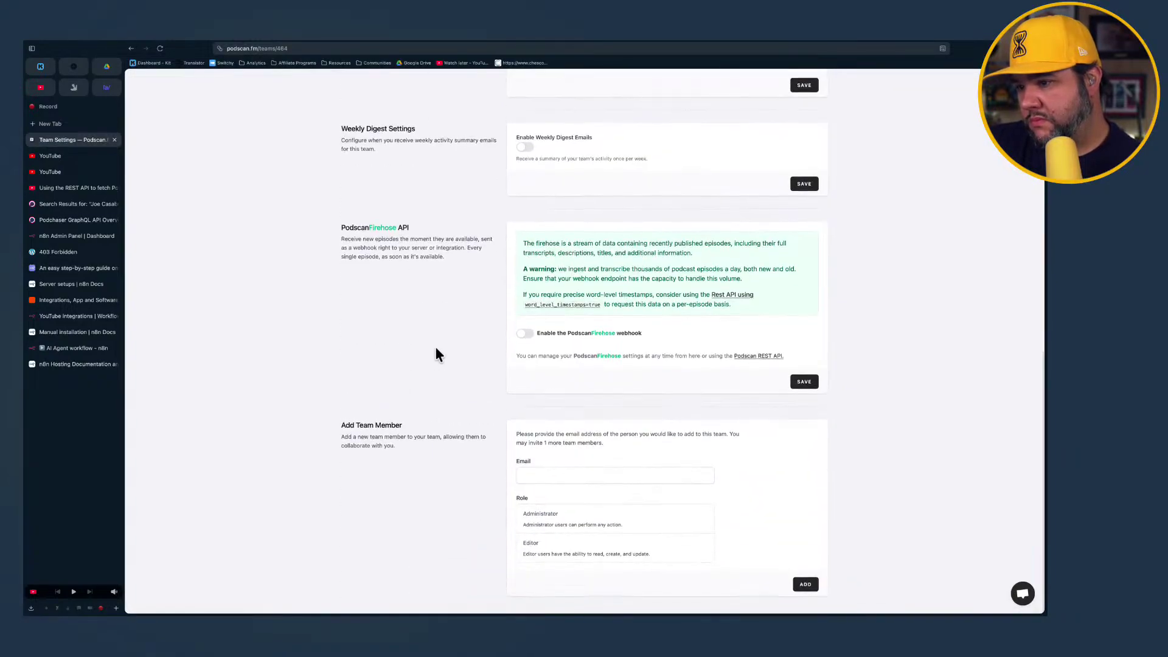
scroll(961, 128, "up", 3)
scroll(961, 130, "up", 6)
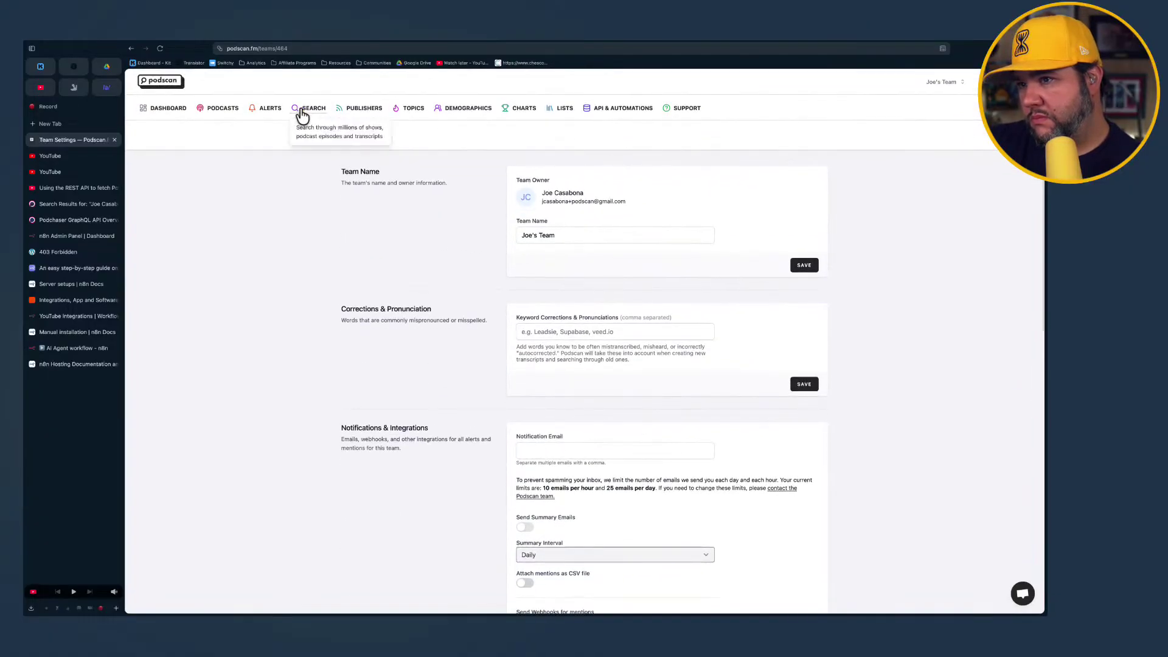
Open the API & Integrations overview and review the alert webhooks, list webhooks and automation integrations
left_click(624, 106)
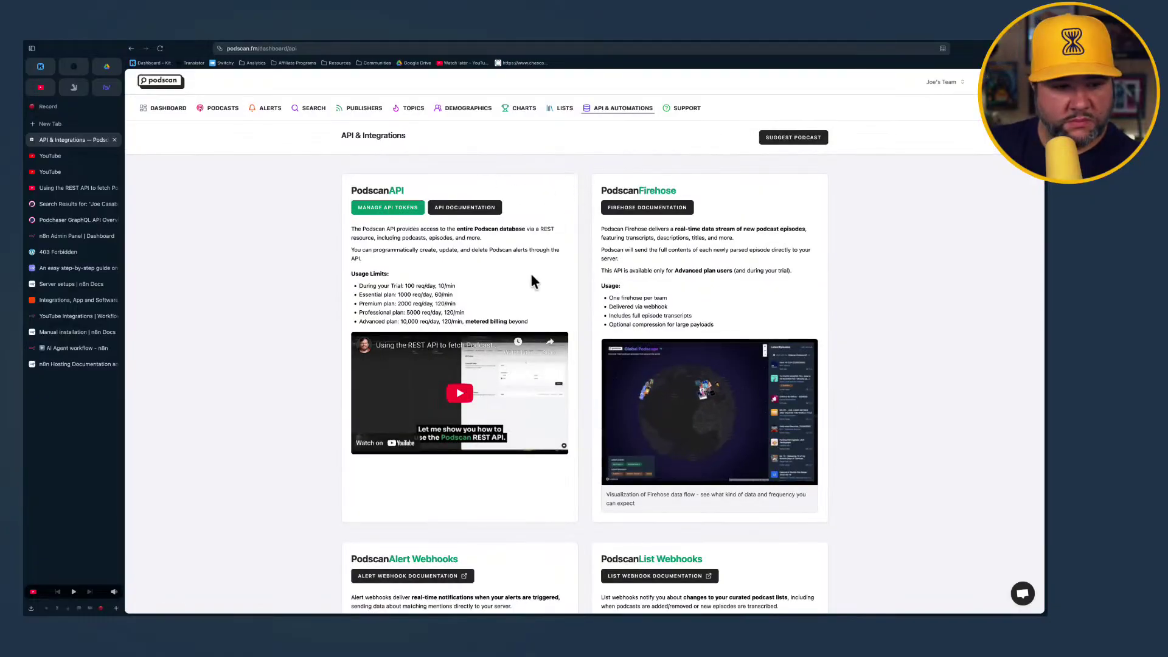
scroll(530, 271, "down", 3)
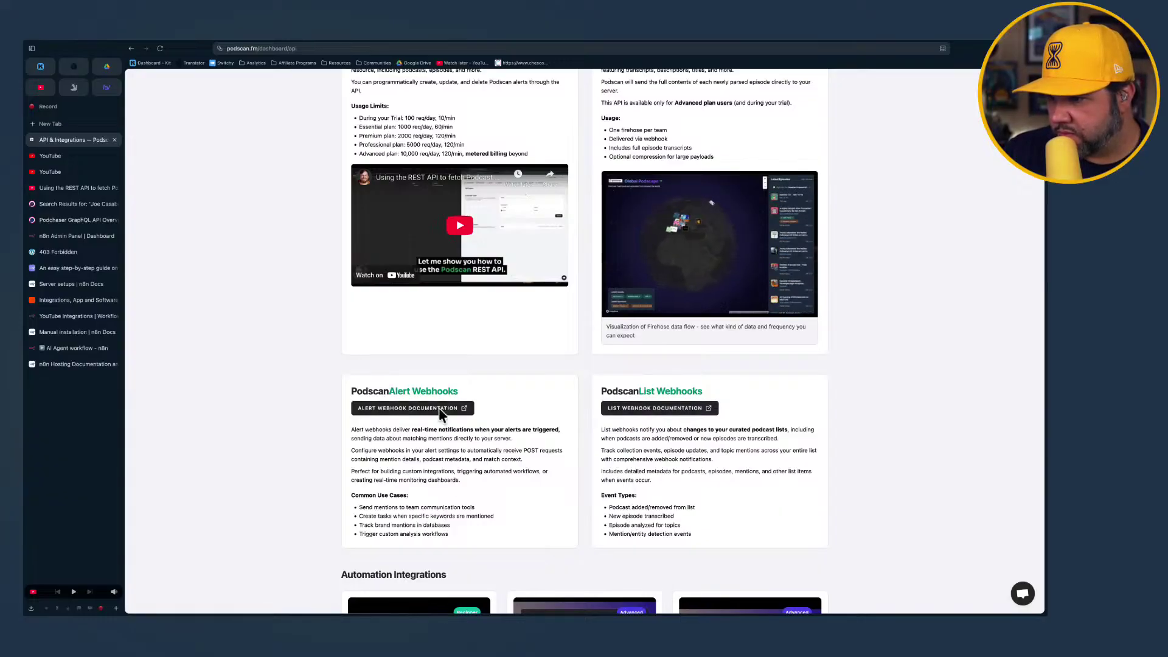
scroll(446, 426, "down", 3)
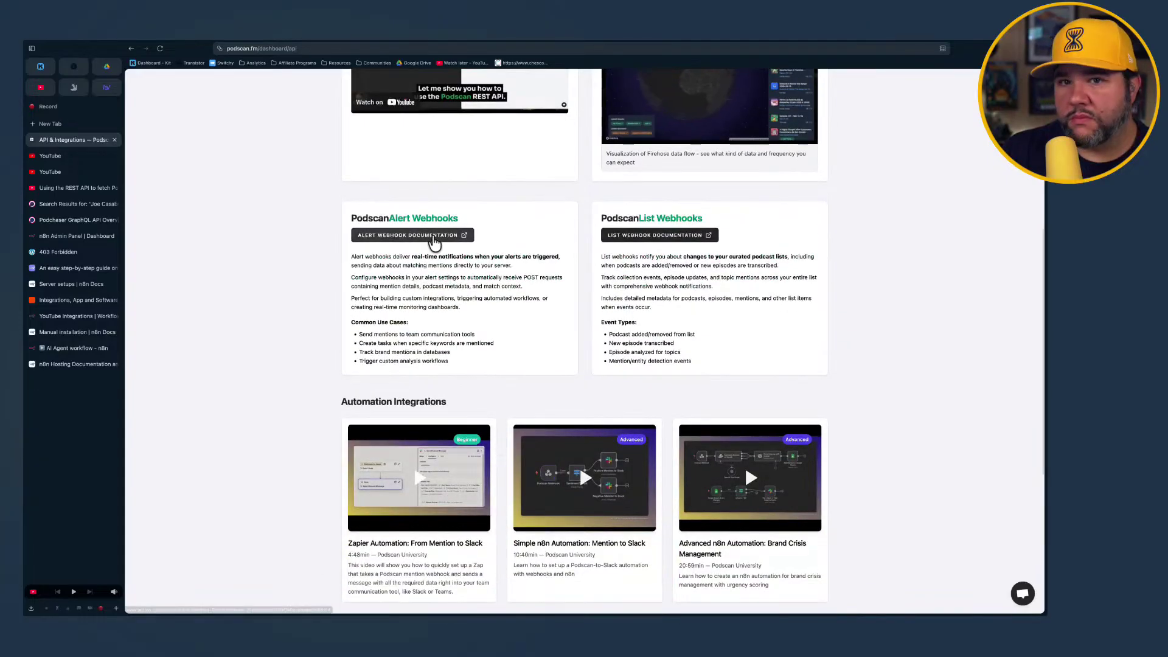
Open the alert webhook documentation and read its overview, webhook configuration, request headers and JSON payload structure
left_click(430, 235)
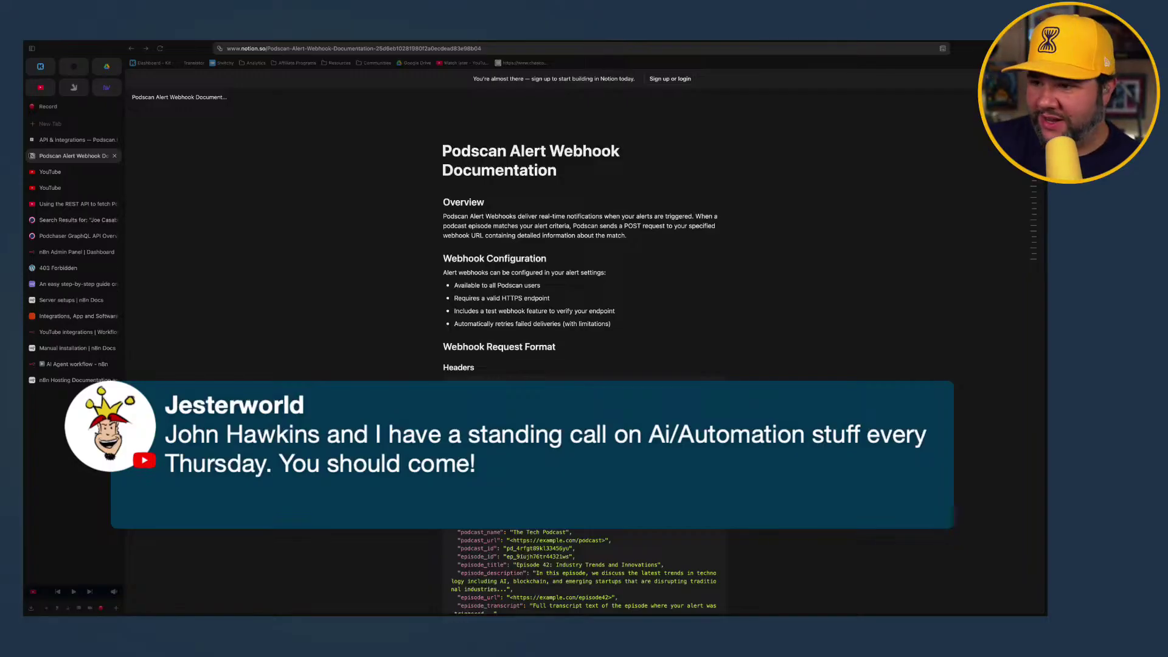
scroll(580, 274, "down", 1)
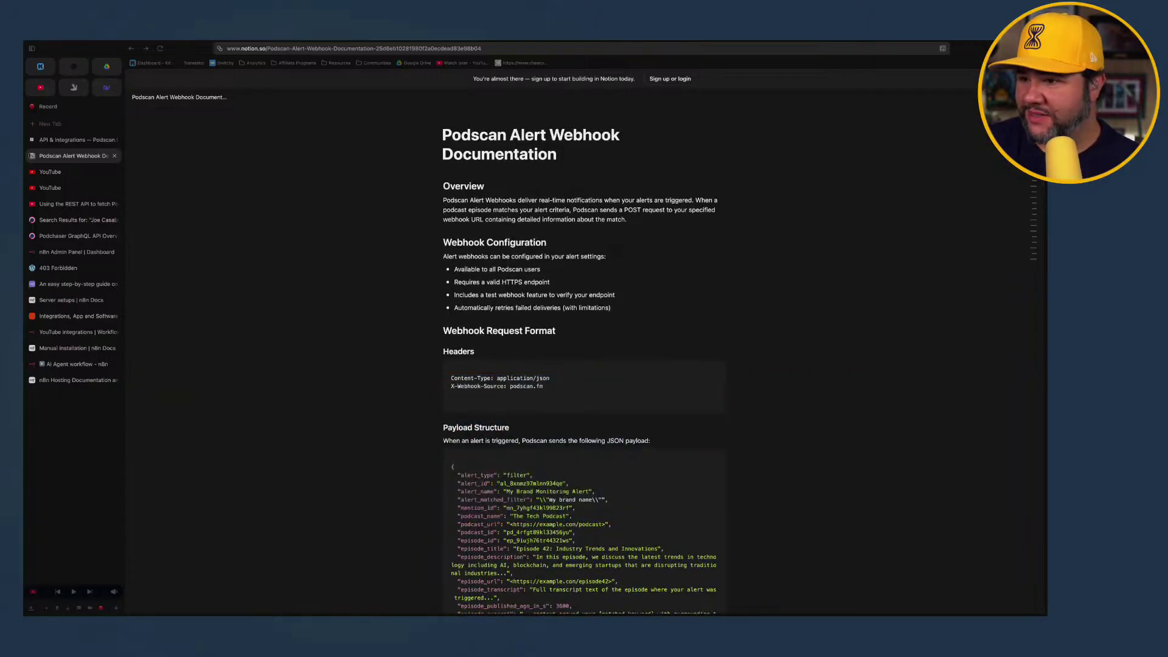
scroll(579, 365, "down", 5)
scroll(579, 365, "down", 3)
scroll(579, 366, "up", 6)
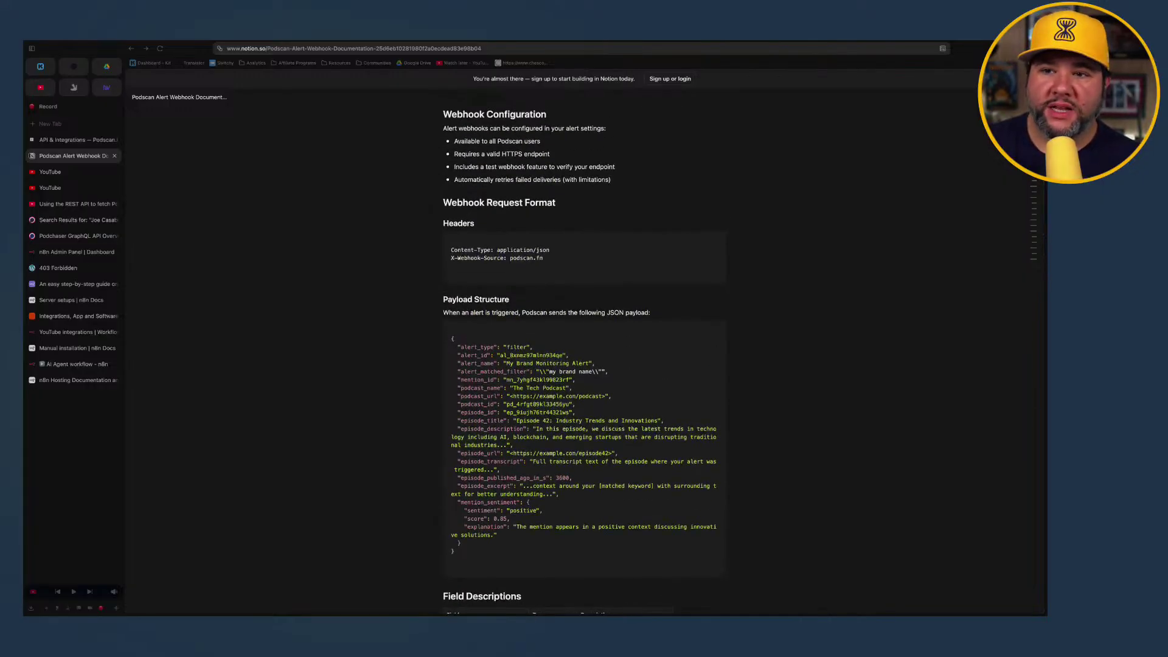
scroll(579, 365, "down", 2)
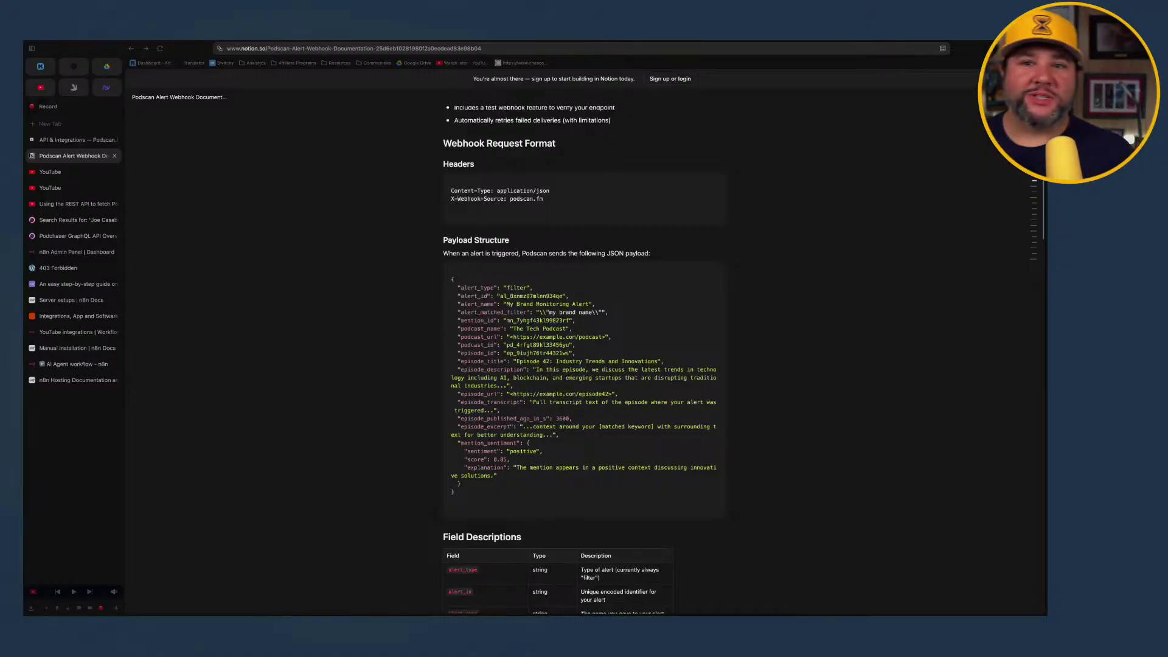
scroll(580, 365, "up", 7)
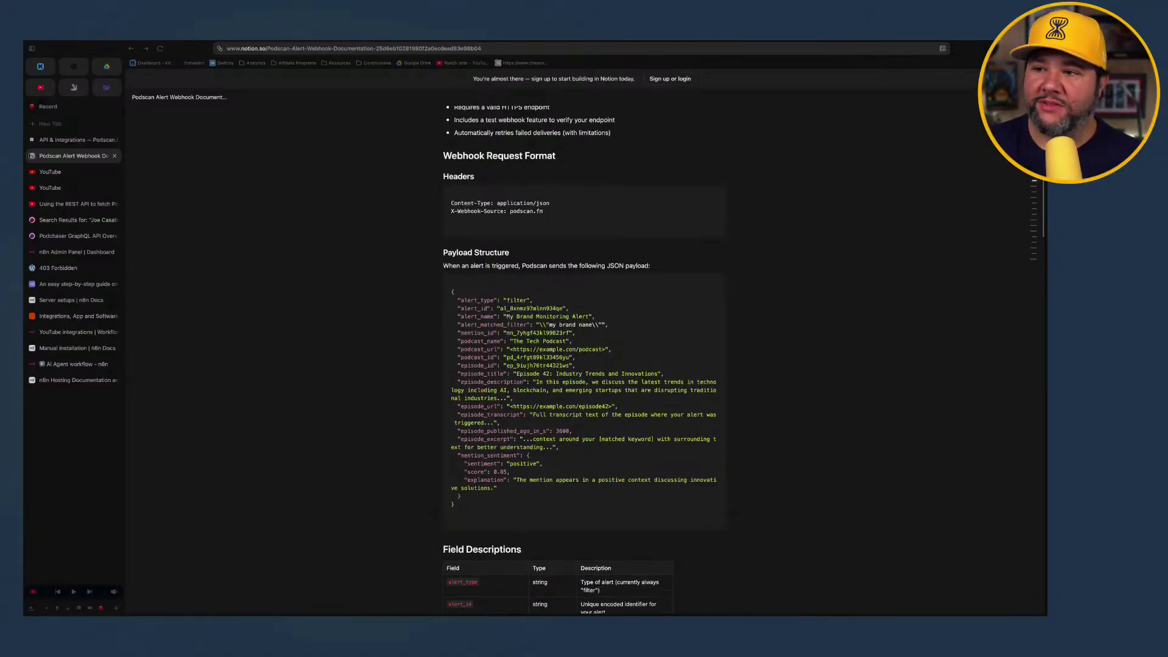
scroll(580, 365, "down", 6)
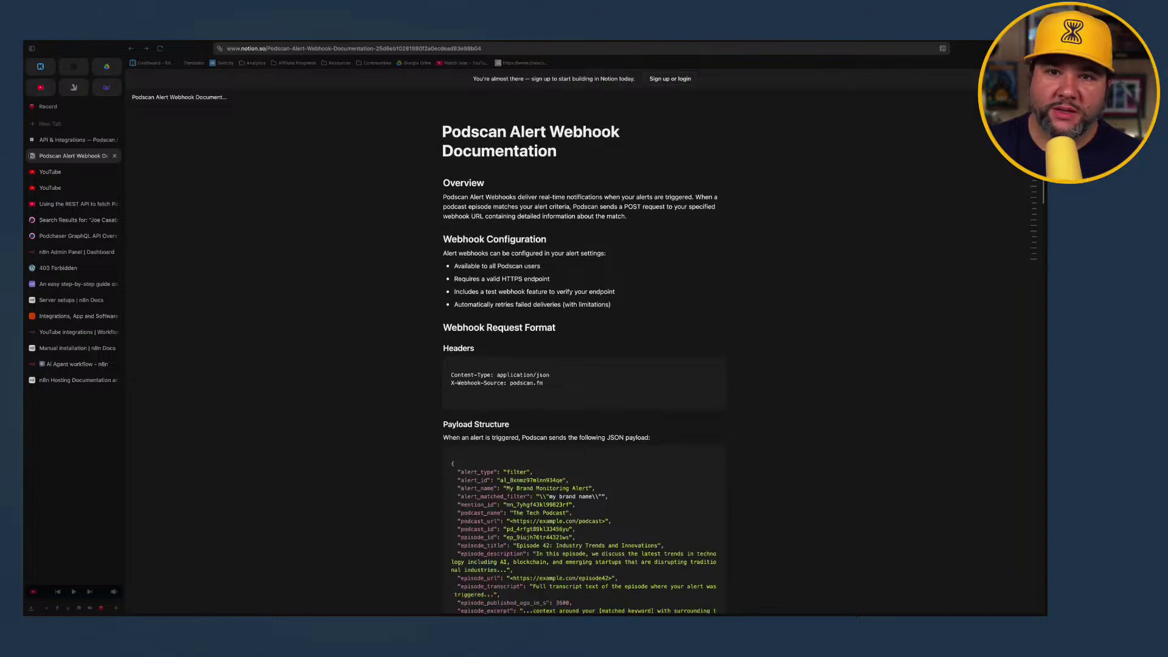
scroll(579, 365, "up", 6)
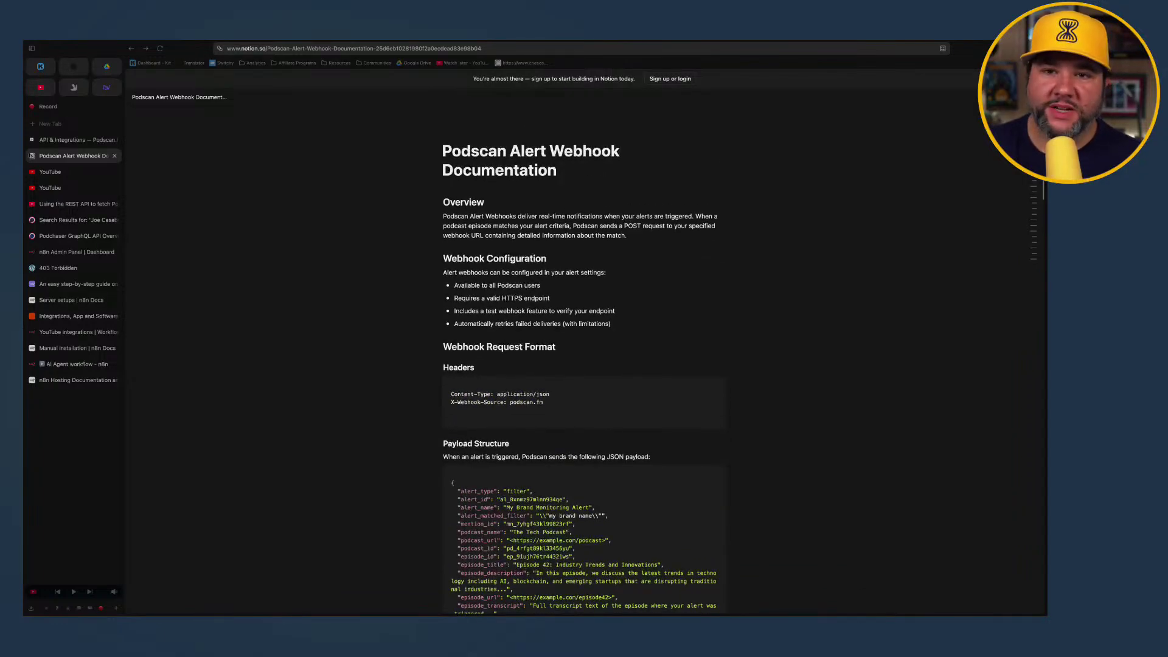
scroll(579, 365, "down", 10)
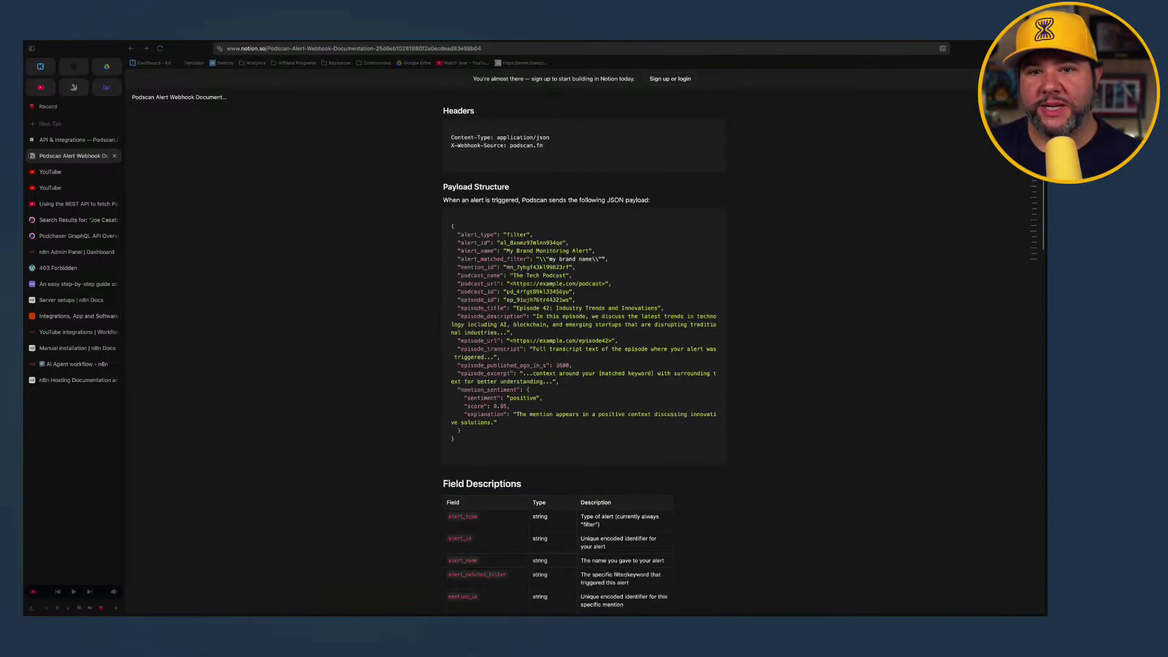
scroll(579, 365, "down", 4)
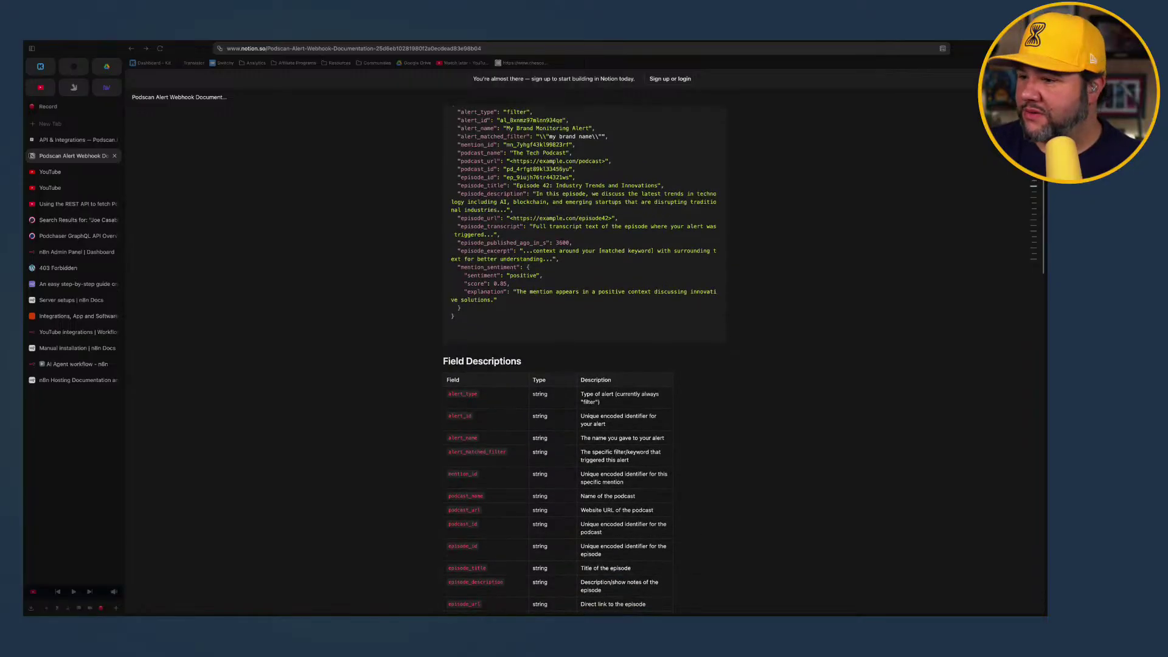
scroll(579, 365, "up", 14)
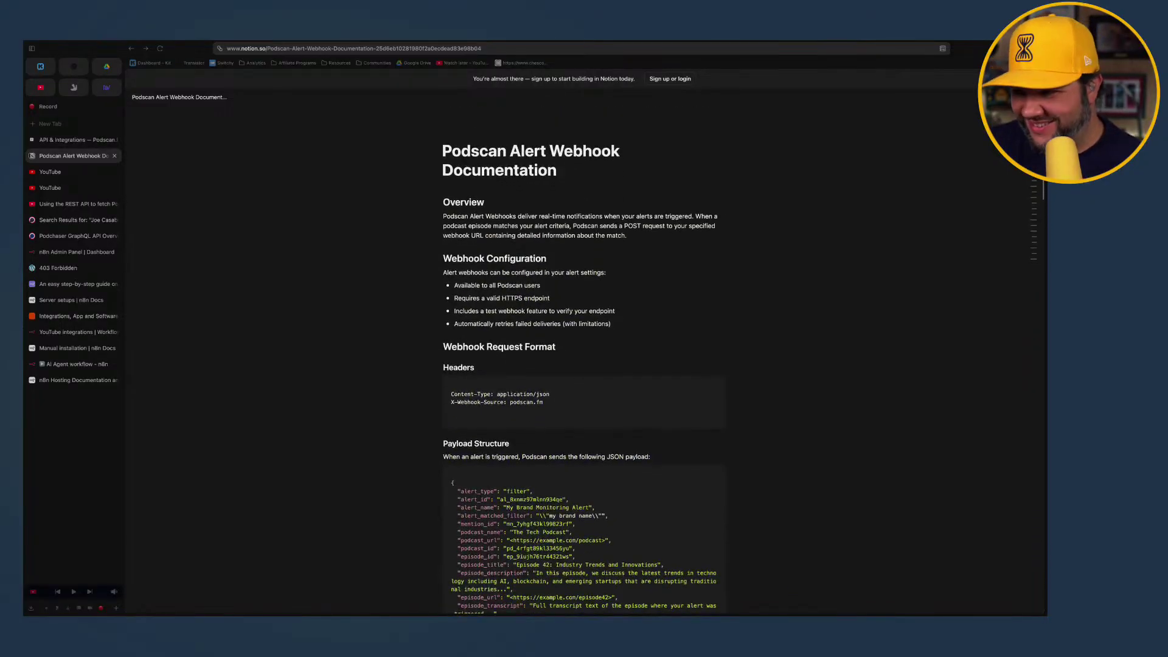
Read on through the webhook documentation's field descriptions, sentiment analysis object, delivery guarantees, response expectations and rate limiting
scroll(580, 365, "down", 1)
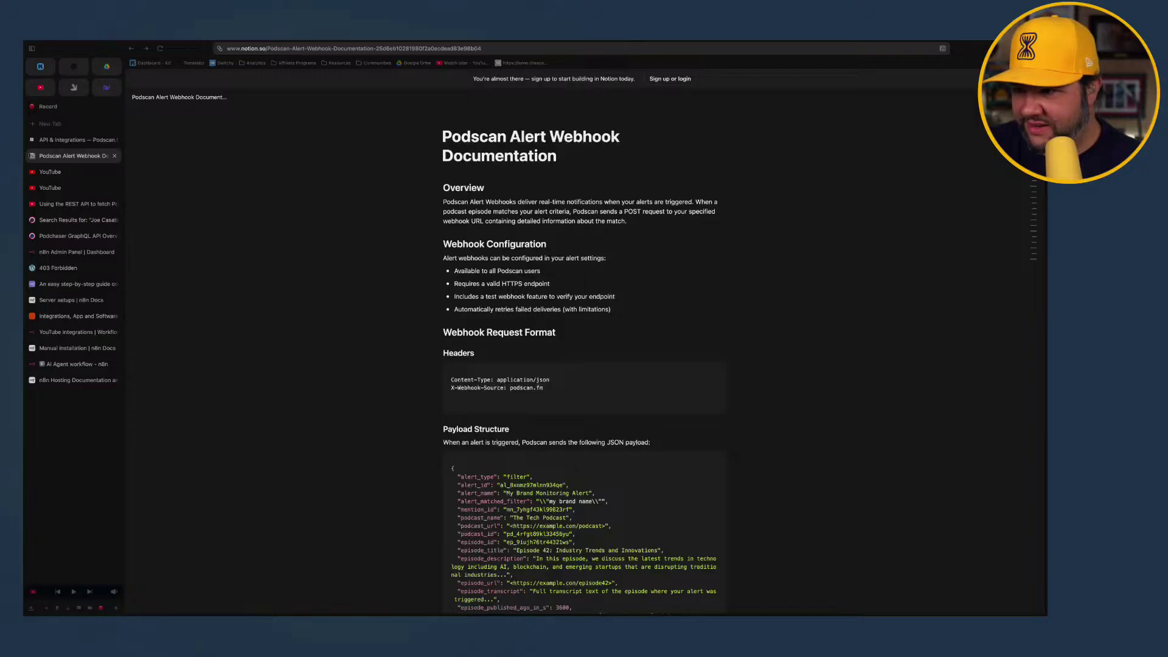
scroll(579, 365, "down", 10)
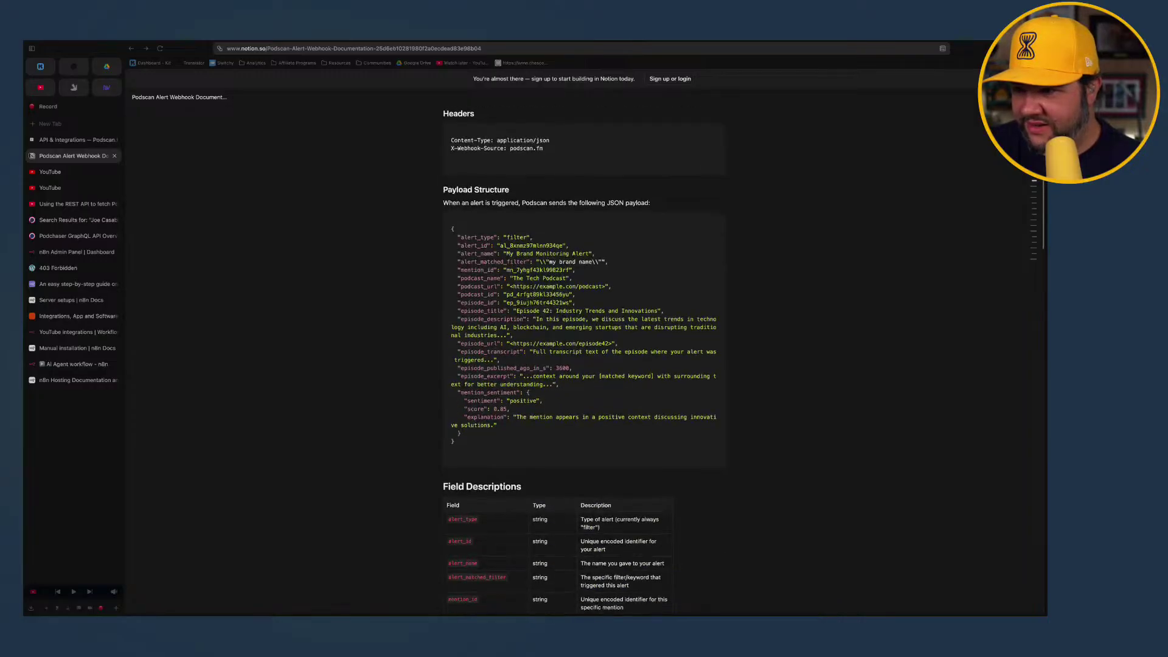
scroll(580, 359, "down", 5)
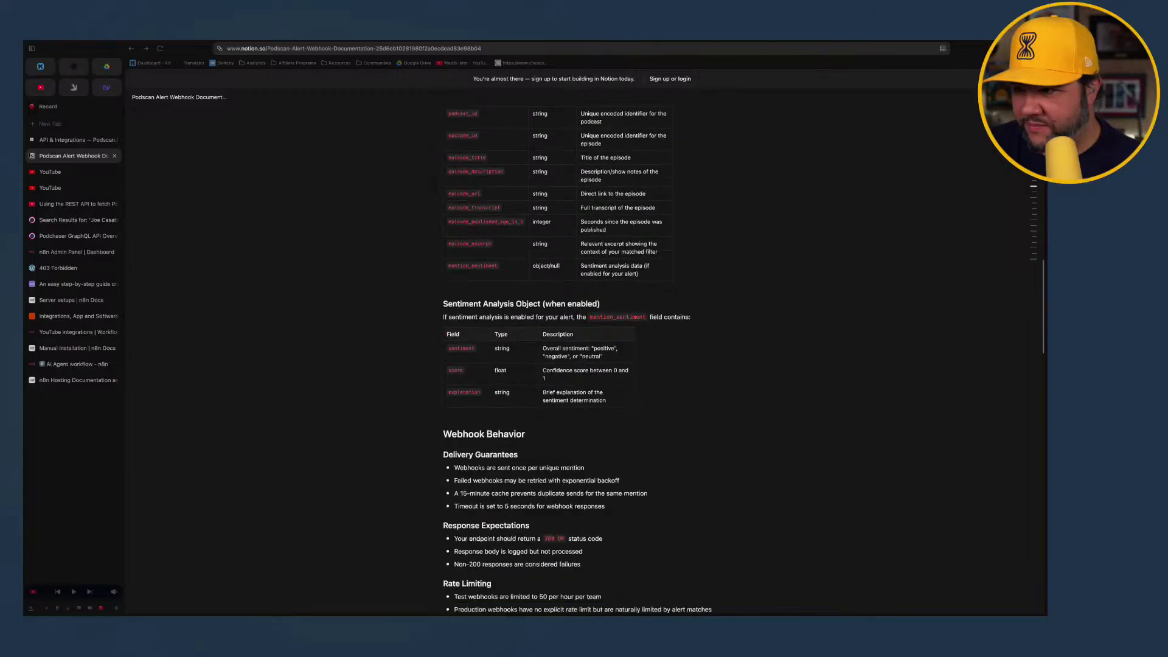
scroll(579, 359, "down", 2)
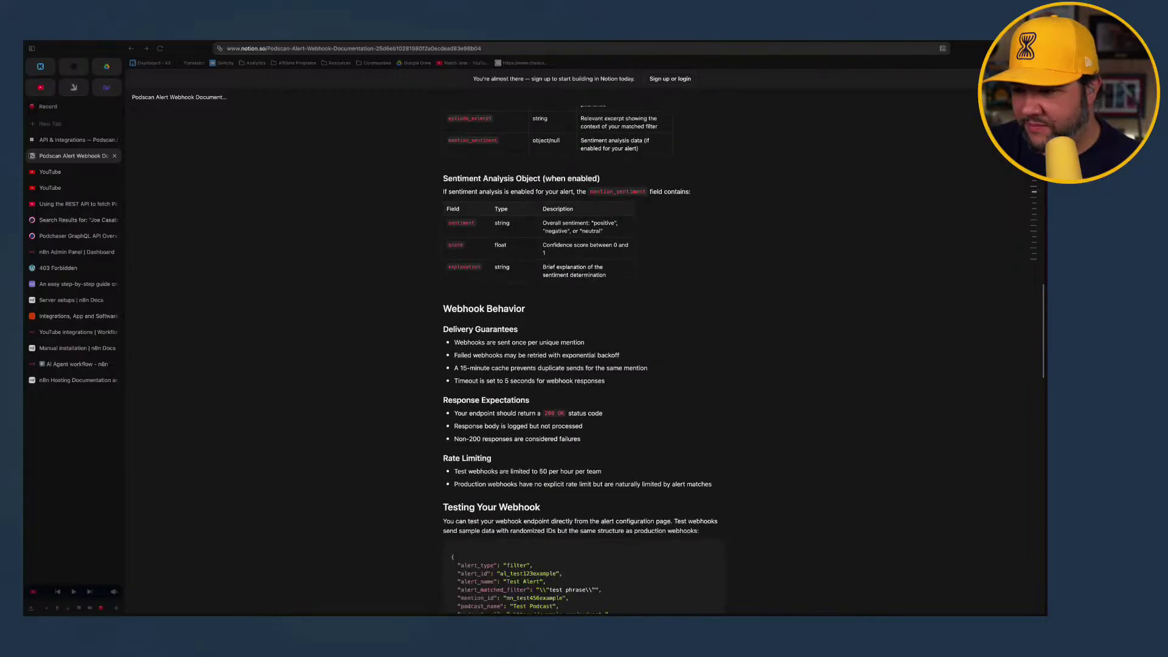
Check the List mentions for an alert and List all alerts for a team endpoints in the Podscan API documentation, and close it
left_click(72, 140)
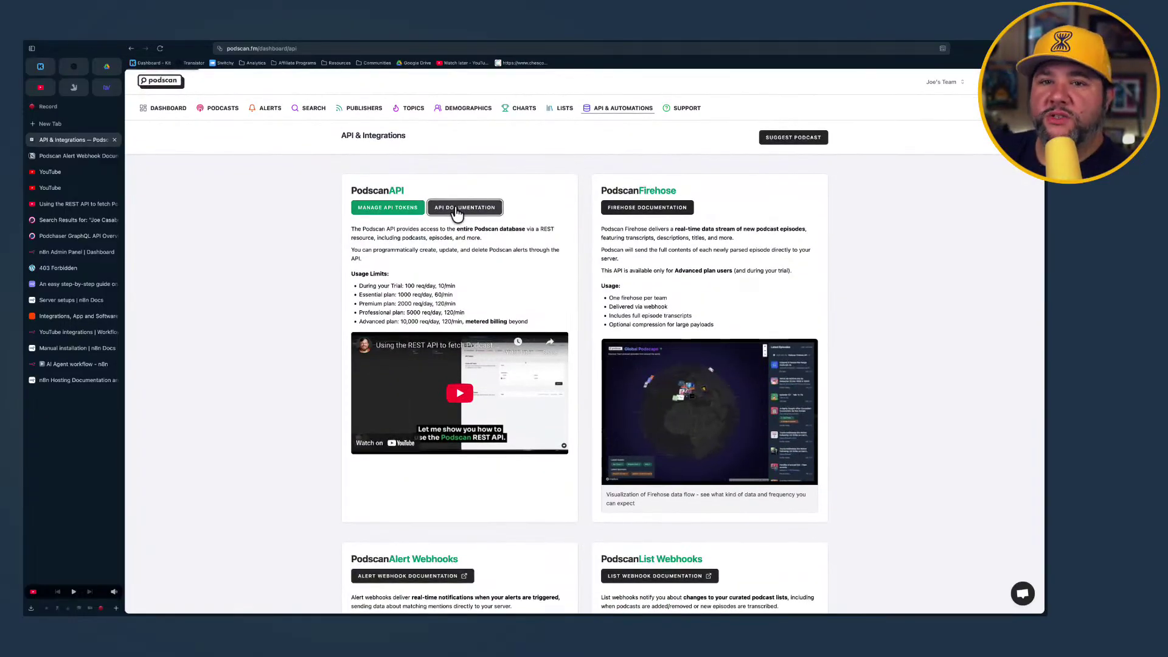
left_click(456, 210)
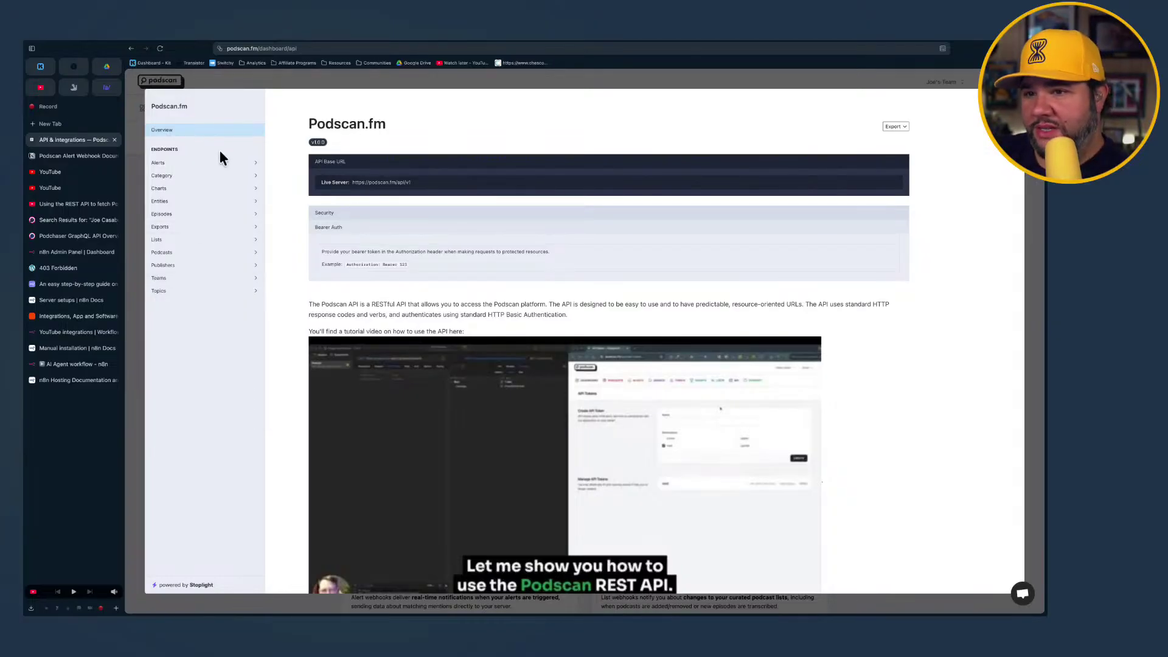
left_click(213, 166)
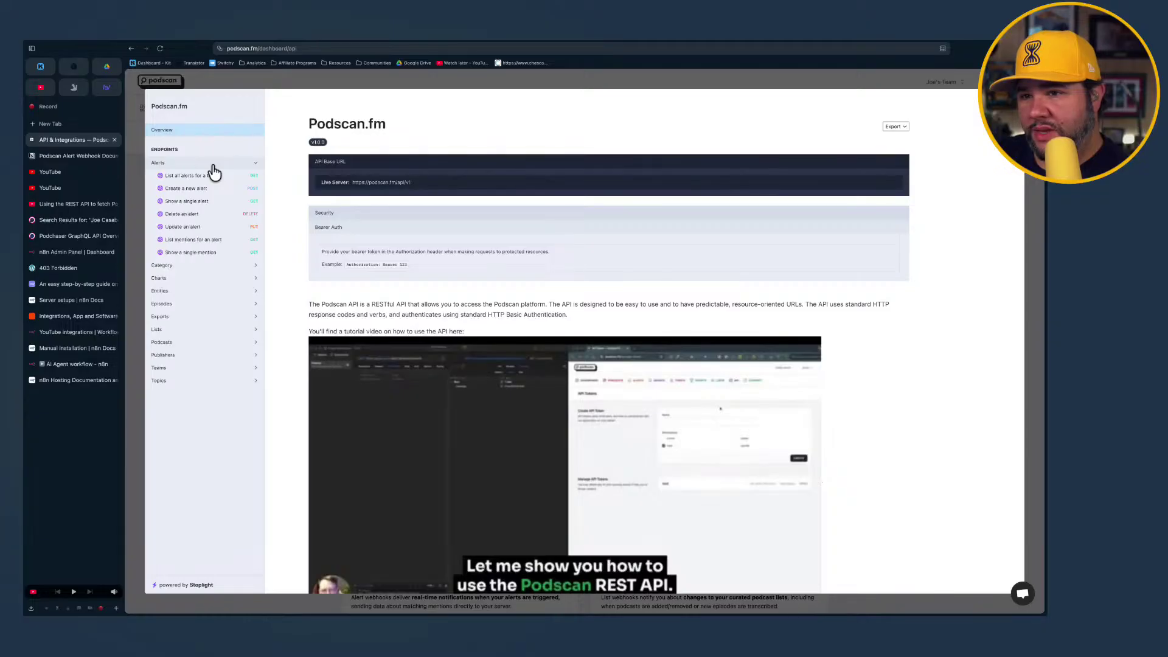
left_click(206, 242)
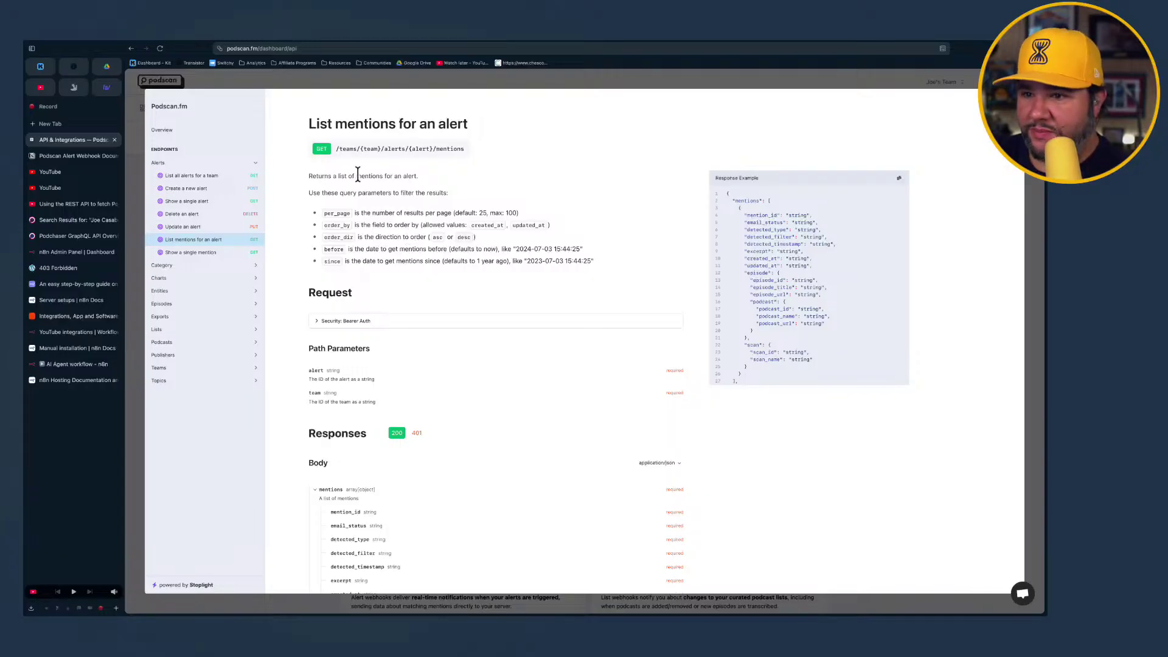
left_click(190, 176)
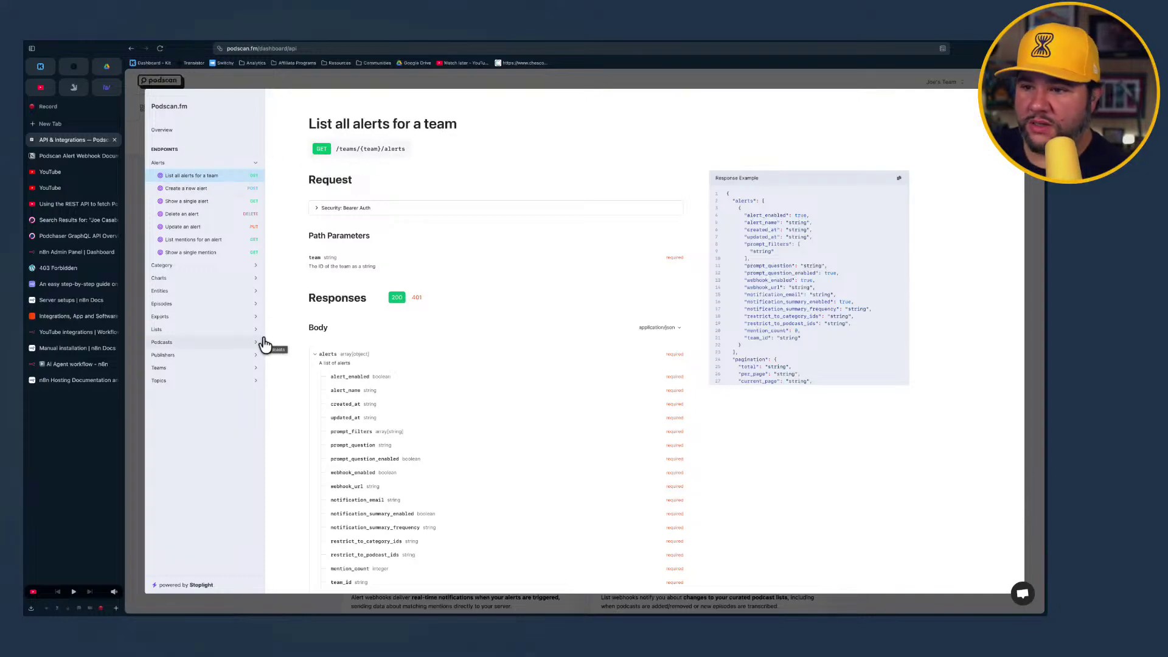
left_click(341, 78)
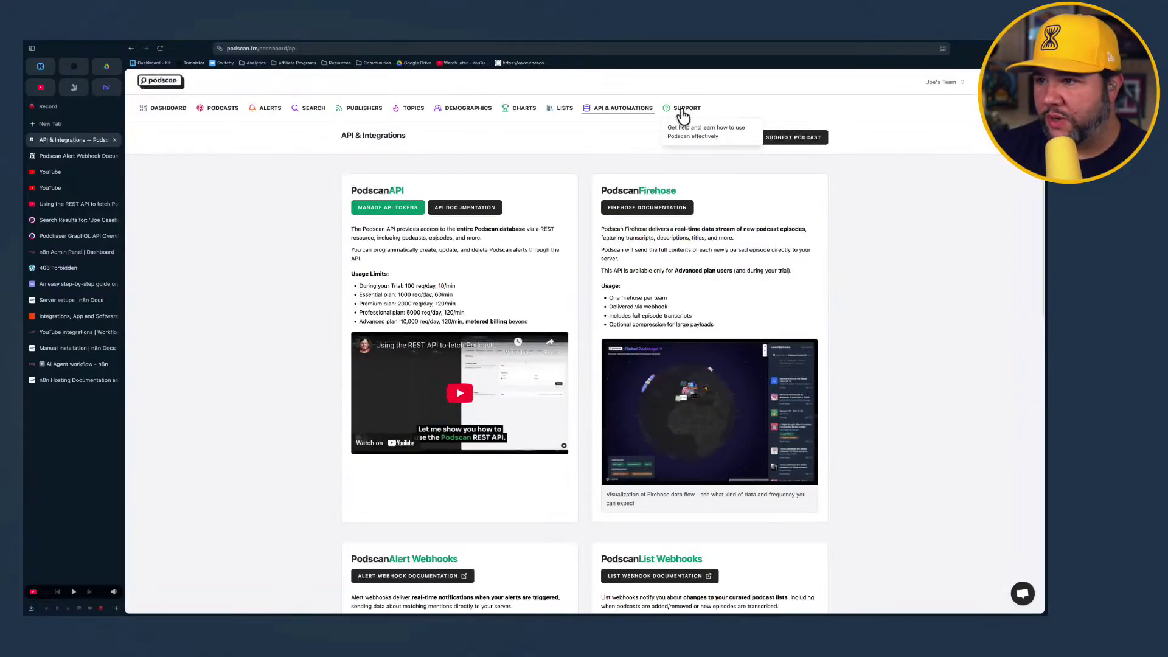
Show all Podscan alerts and open the owner-name alert's latest mentions
left_click(268, 109)
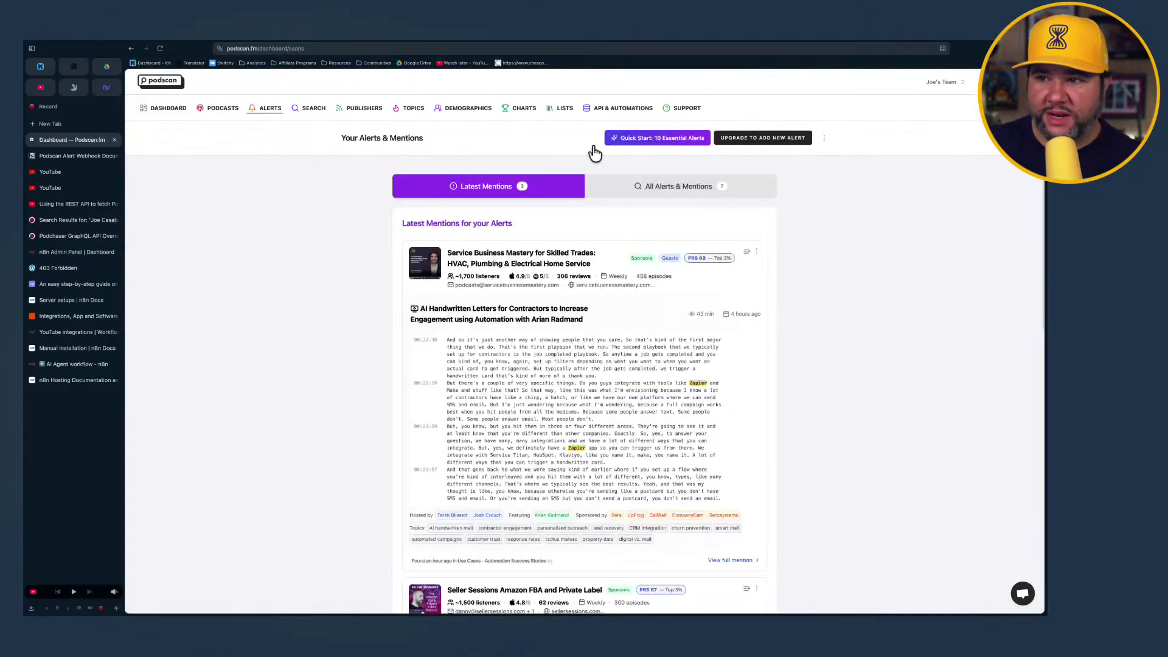
left_click(691, 193)
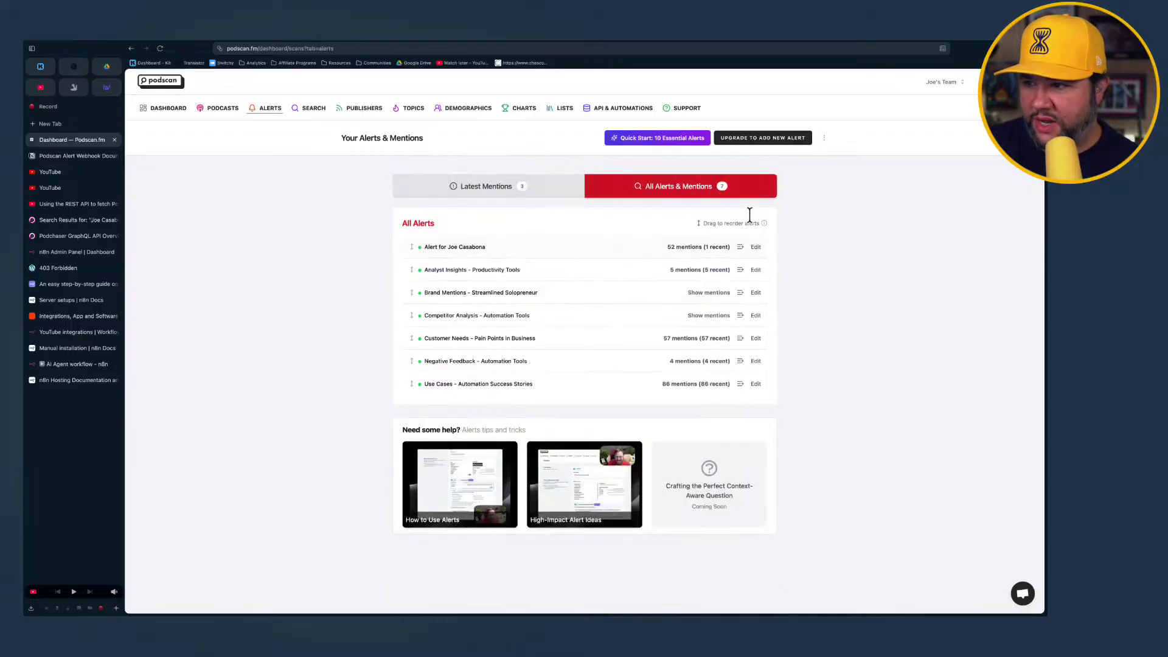
left_click(938, 81)
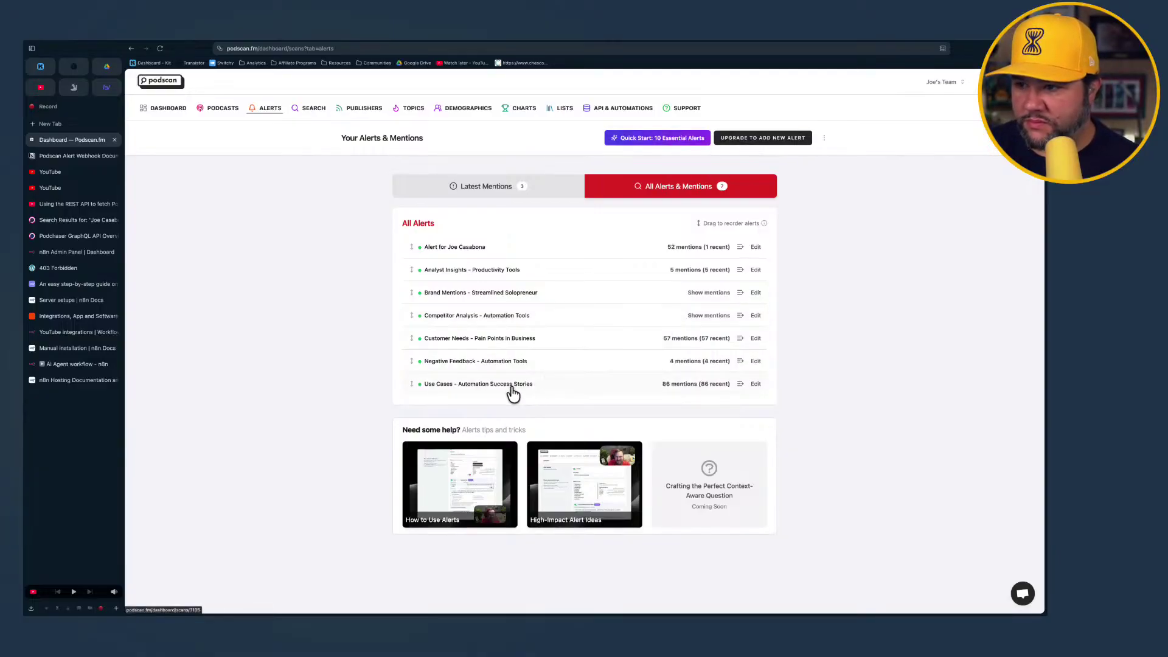
left_click(477, 248)
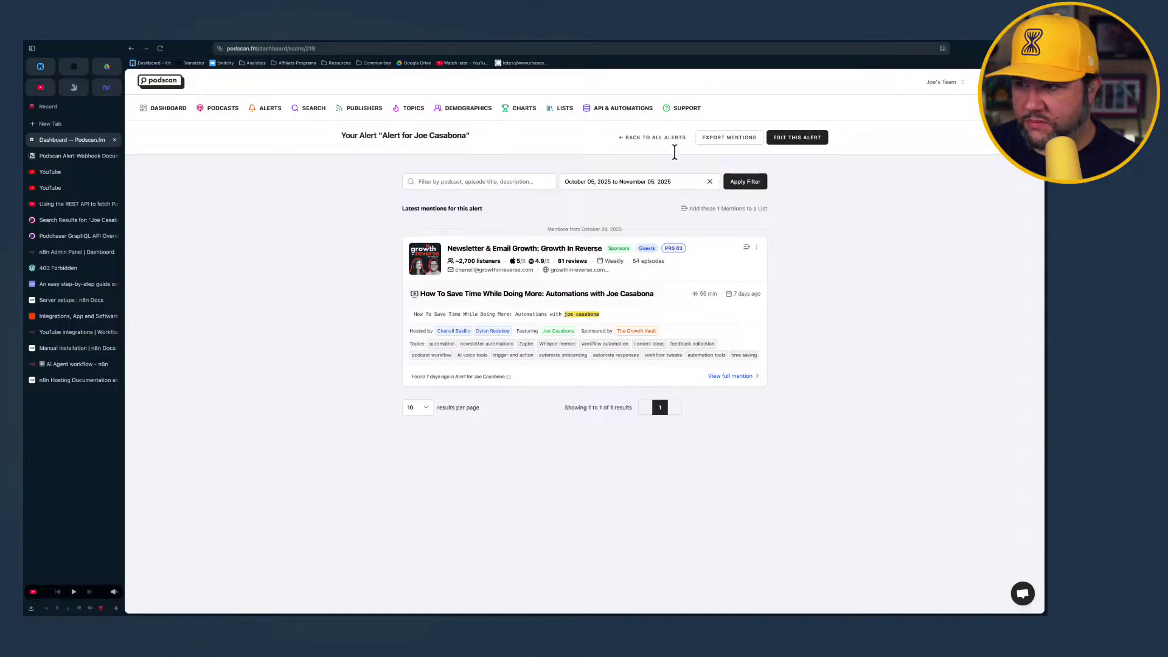
Open the owner-name alert for editing and review its filters, sentiment analysis, restrictions, audience criteria and webhook notification settings
left_click(797, 137)
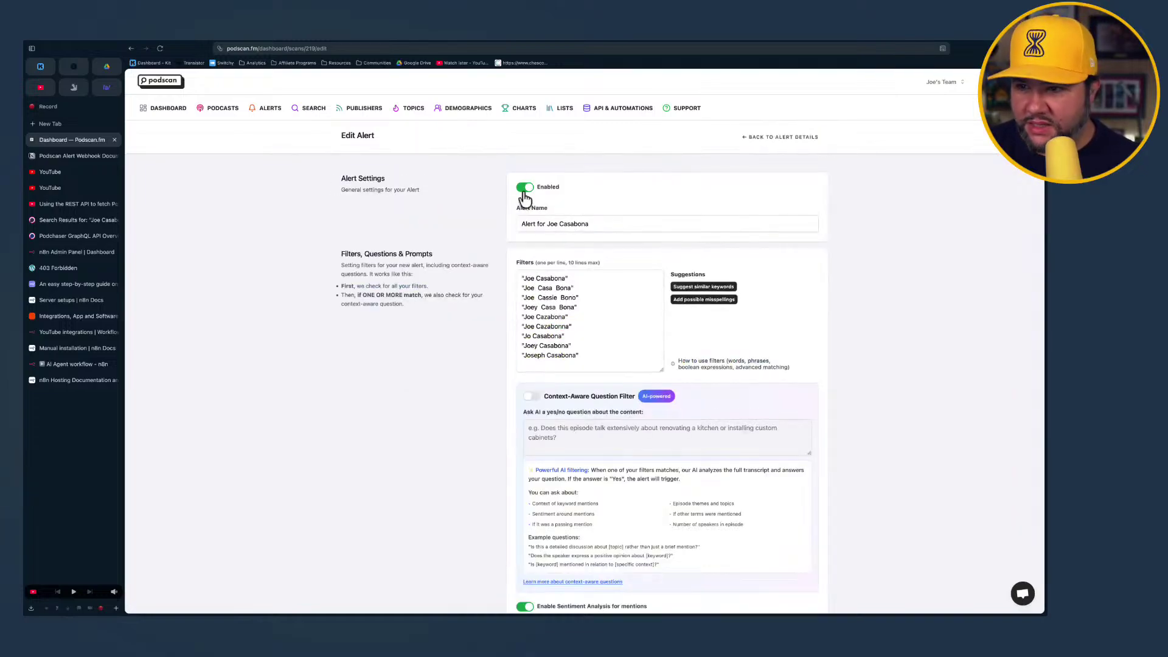
scroll(576, 275, "down", 5)
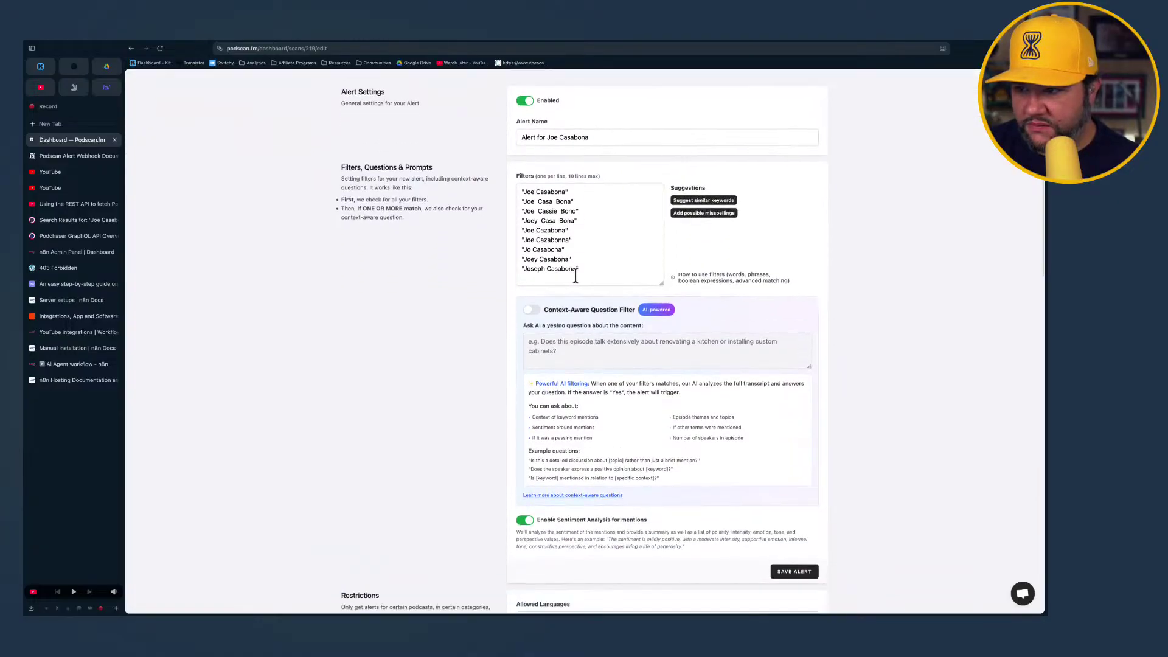
scroll(576, 276, "down", 1)
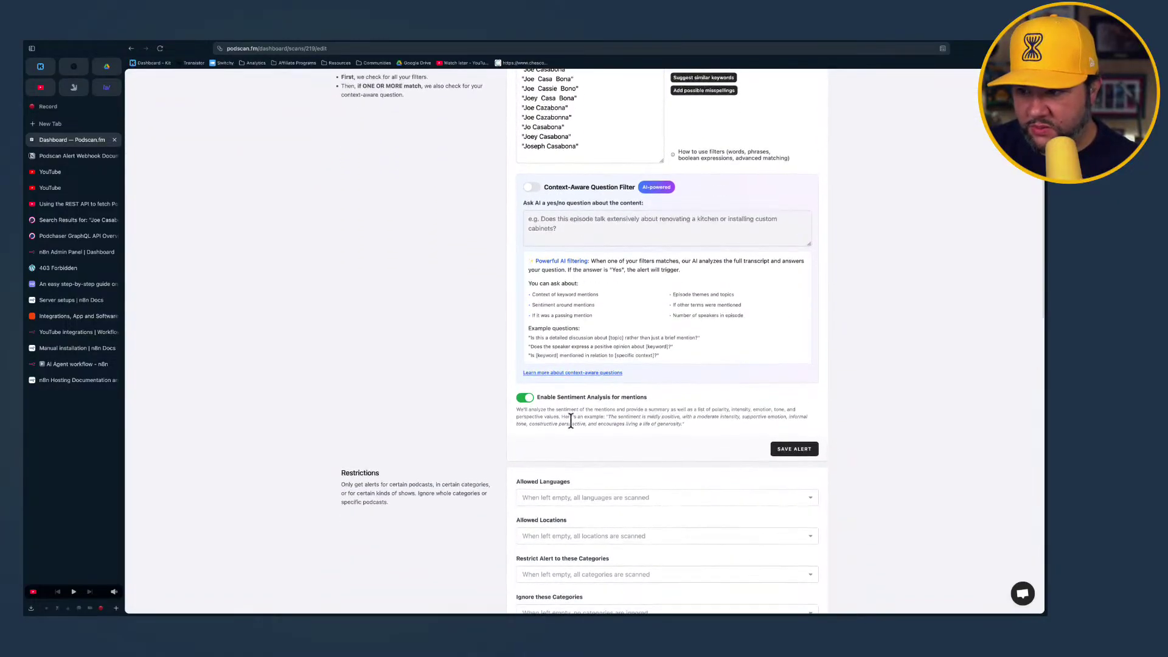
scroll(571, 420, "down", 2)
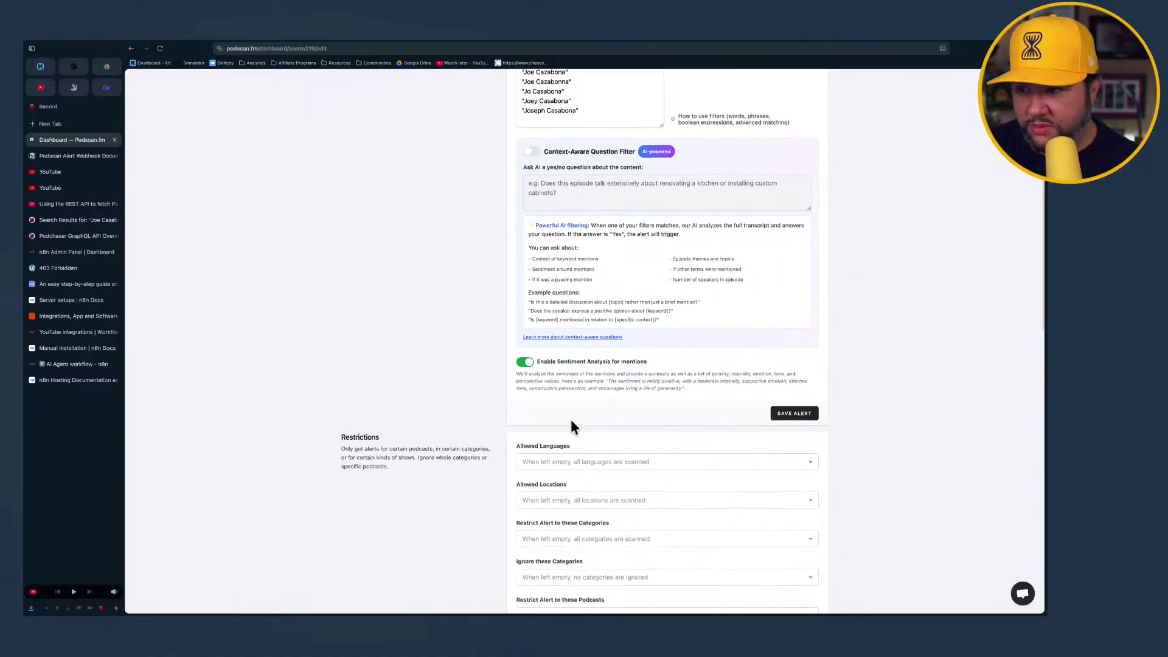
scroll(571, 423, "down", 2)
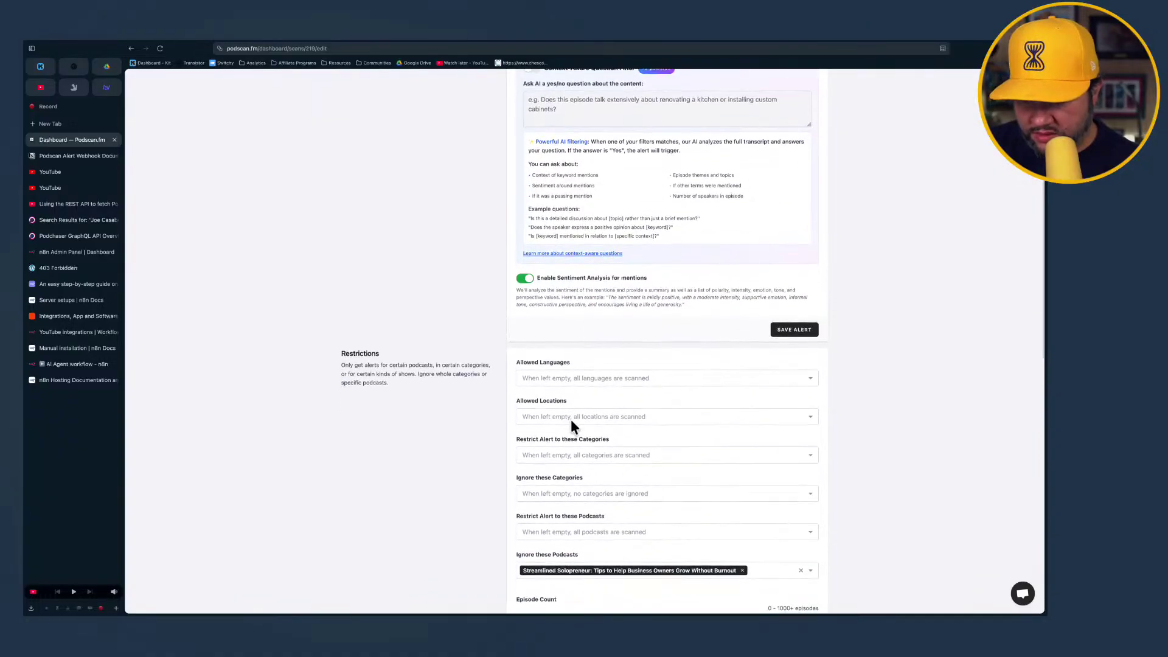
scroll(571, 420, "down", 8)
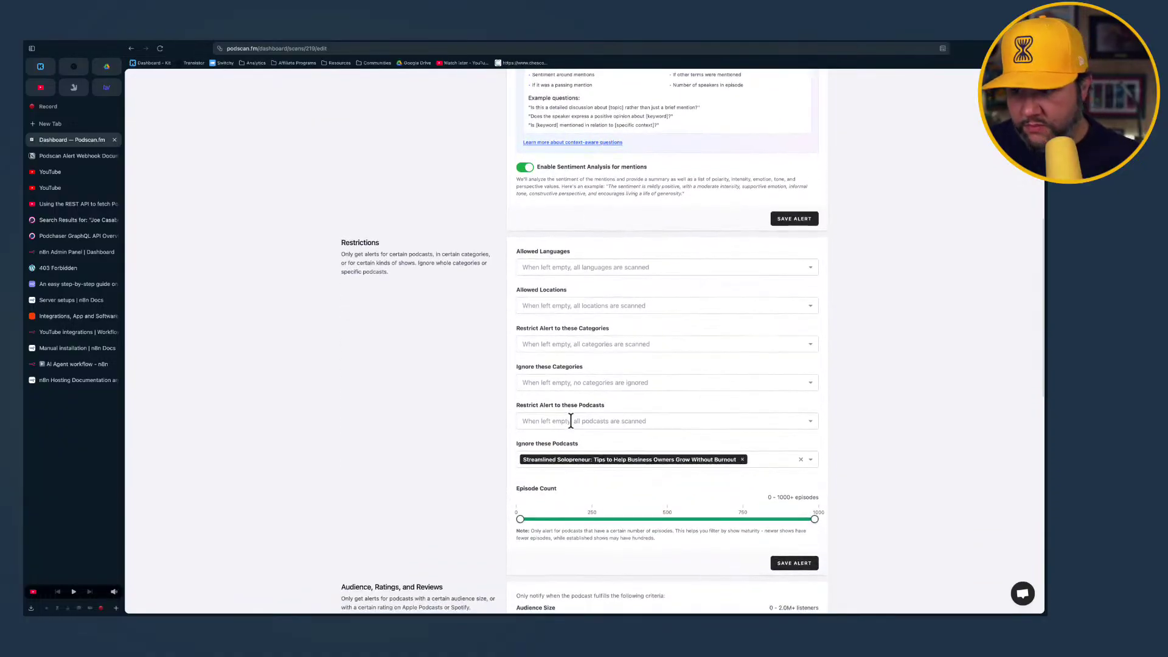
scroll(468, 414, "down", 13)
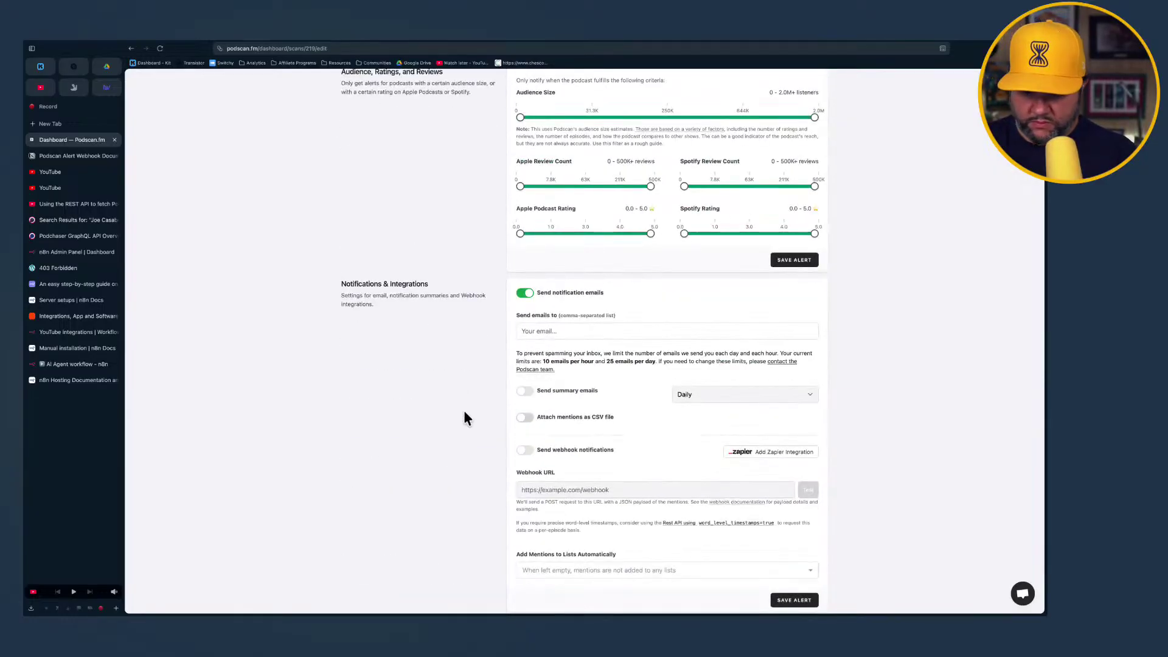
Search the alert's edit page for "team", go through the matches, and return to the alert details
key("ctrl+f")
type("team")
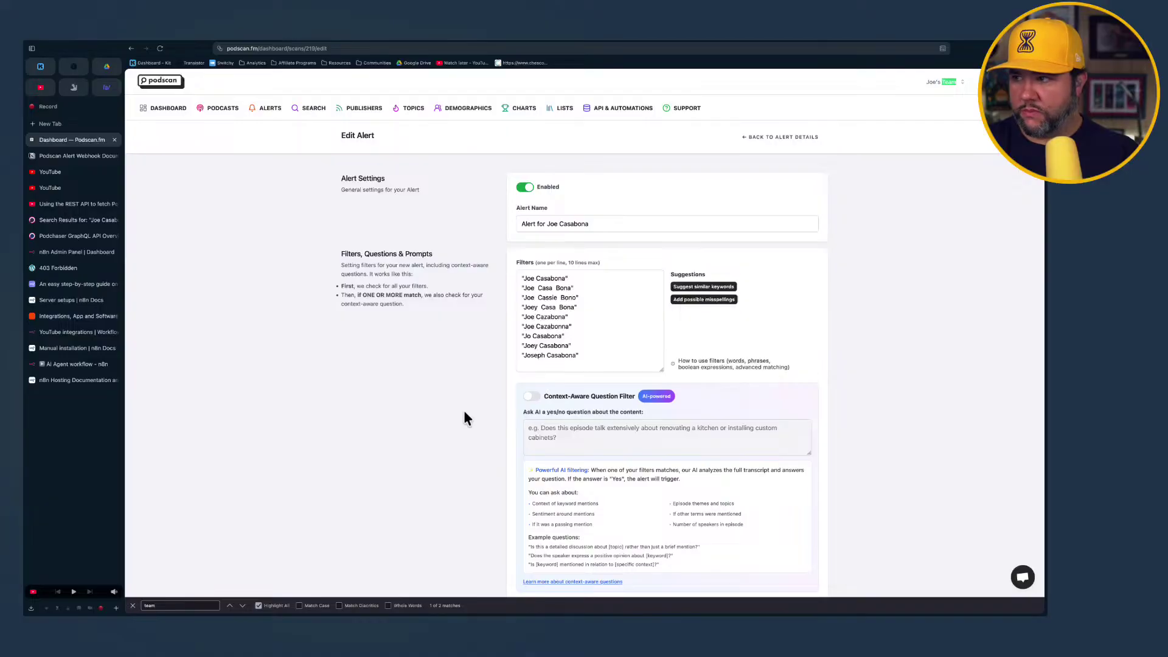
key("Return")
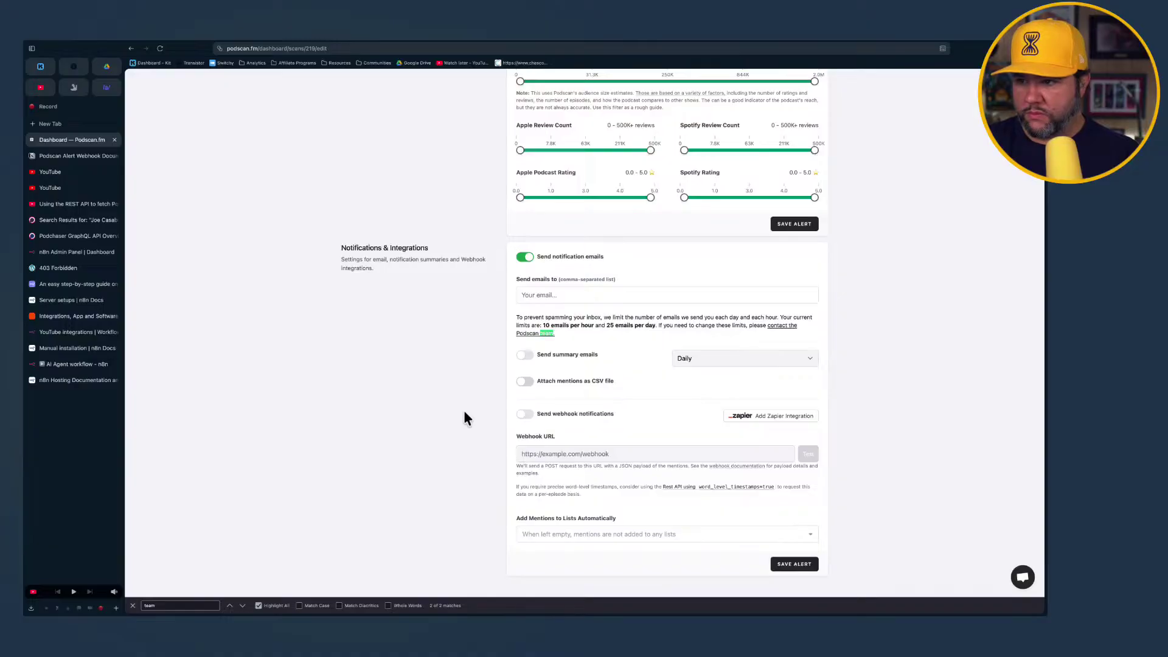
key("Return")
key("Return")
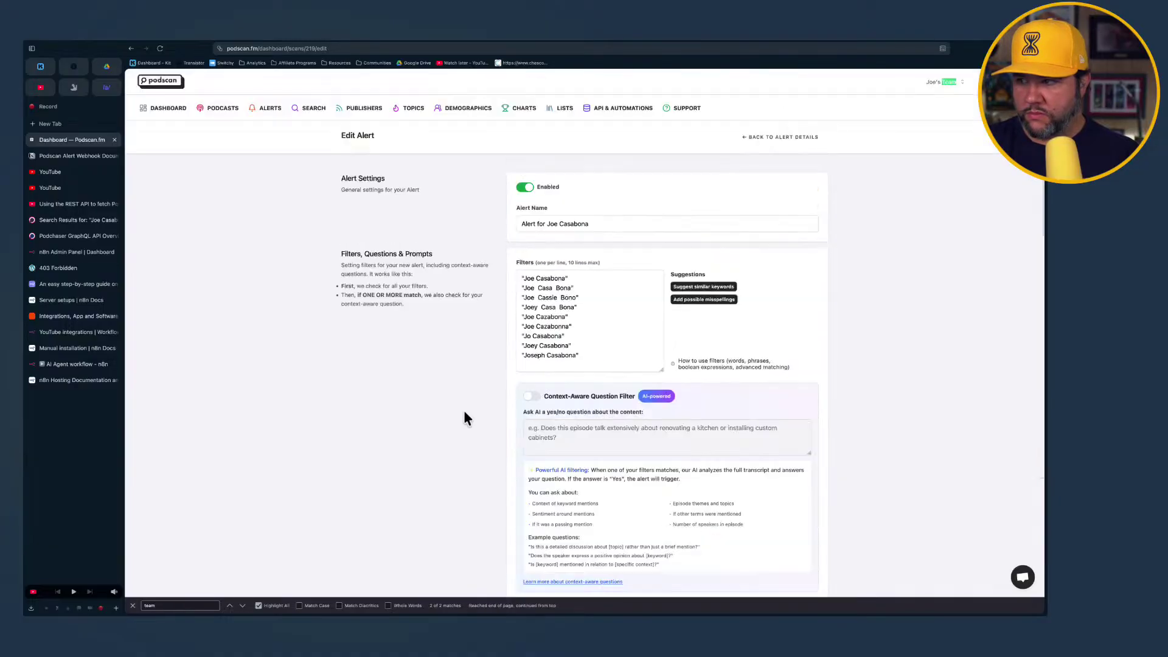
left_click(782, 138)
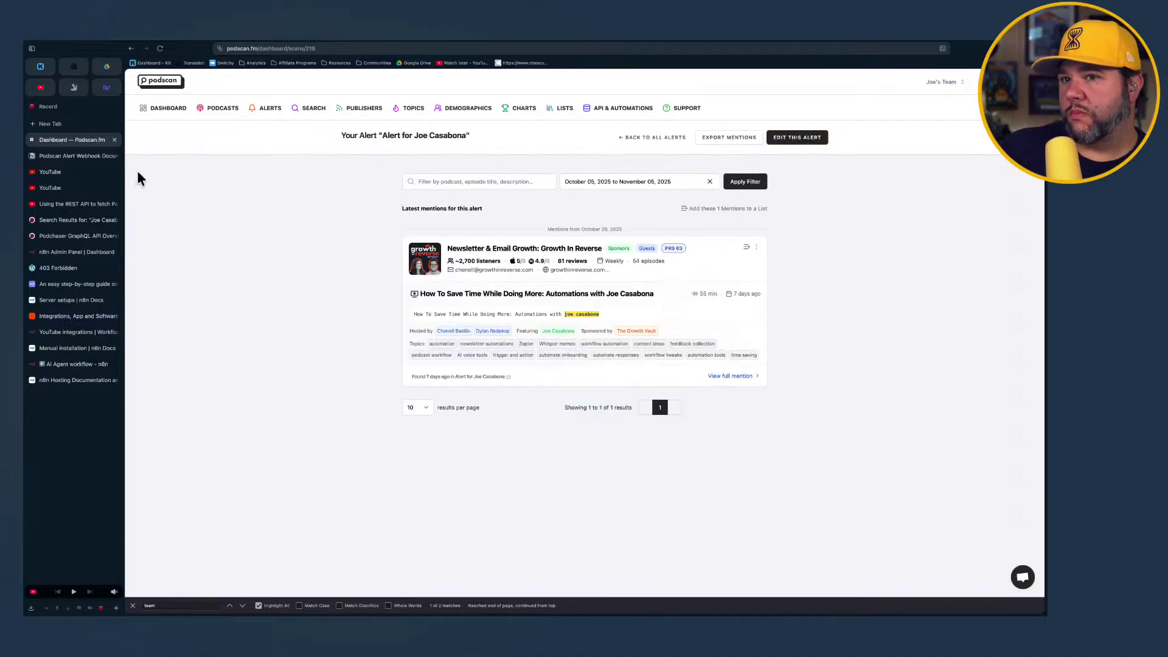
Open Podscan's API & Automations page in a new tab and review its API, webhook and automation integration sections
left_click(85, 157)
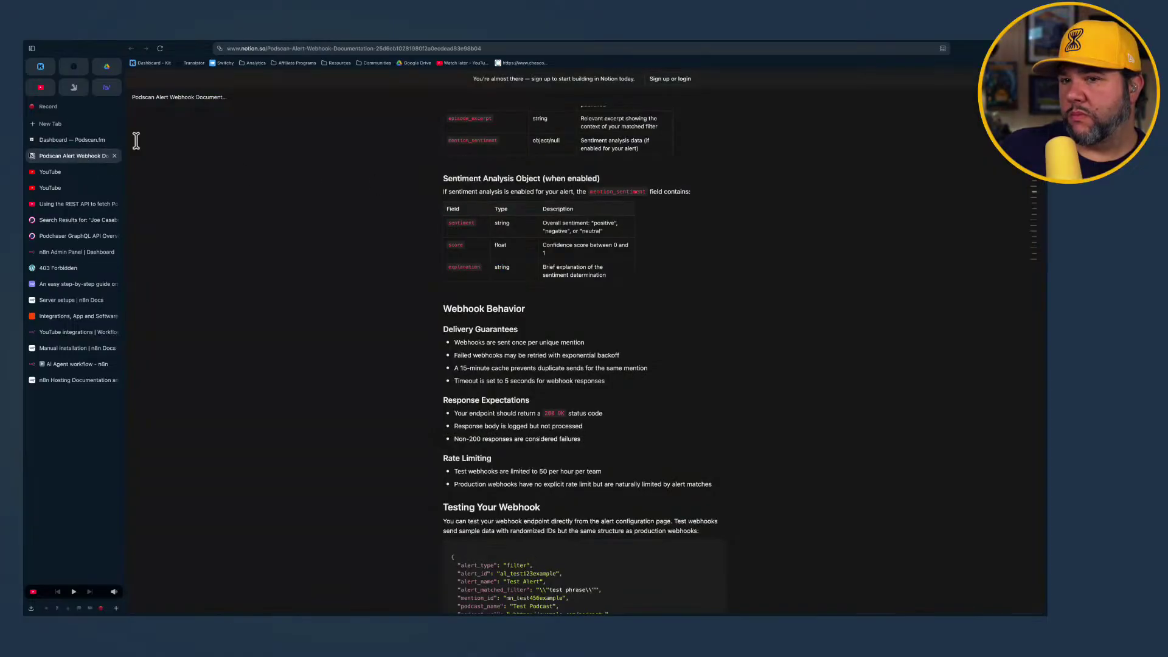
left_click(67, 140)
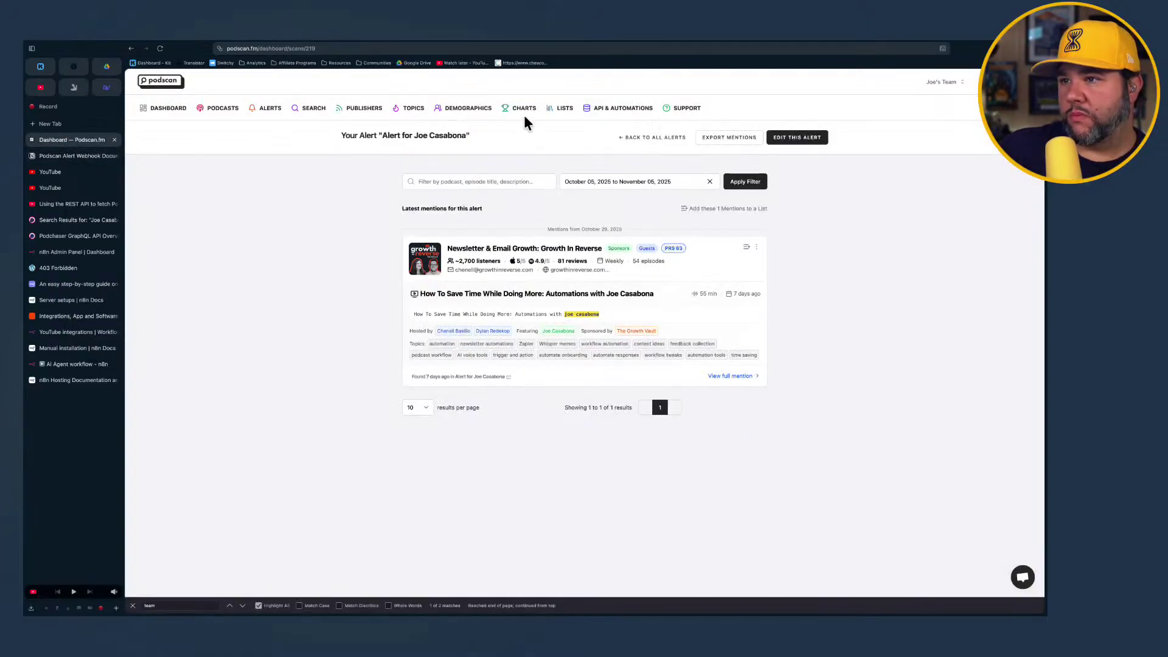
right_click(613, 105)
left_click(645, 107)
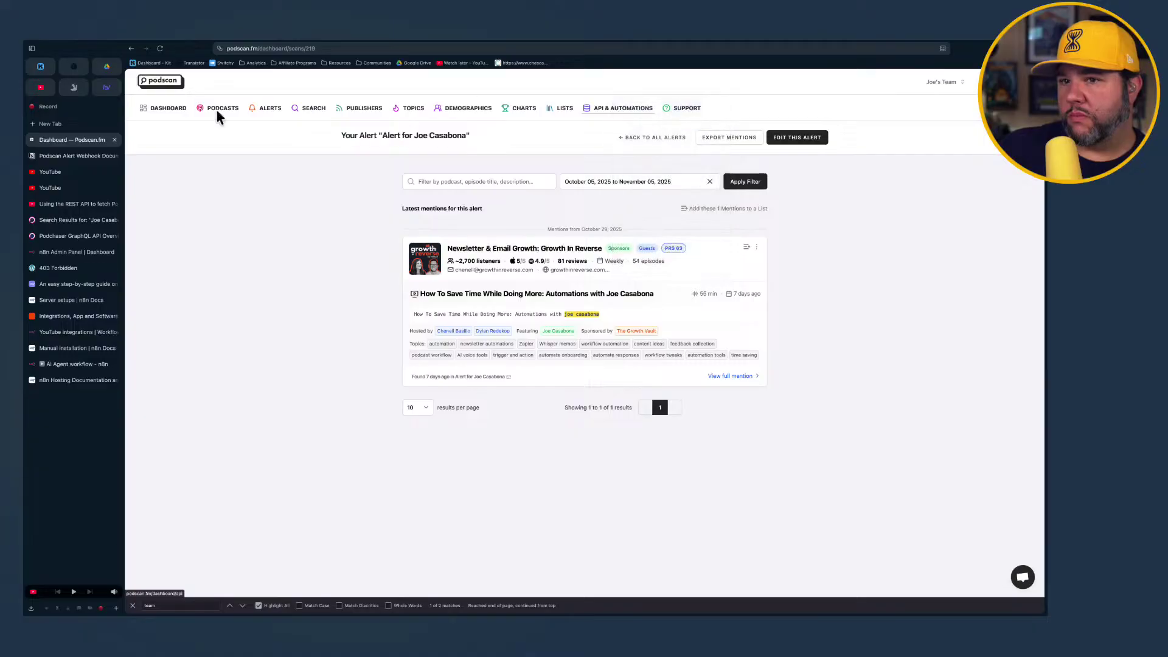
left_click(73, 156)
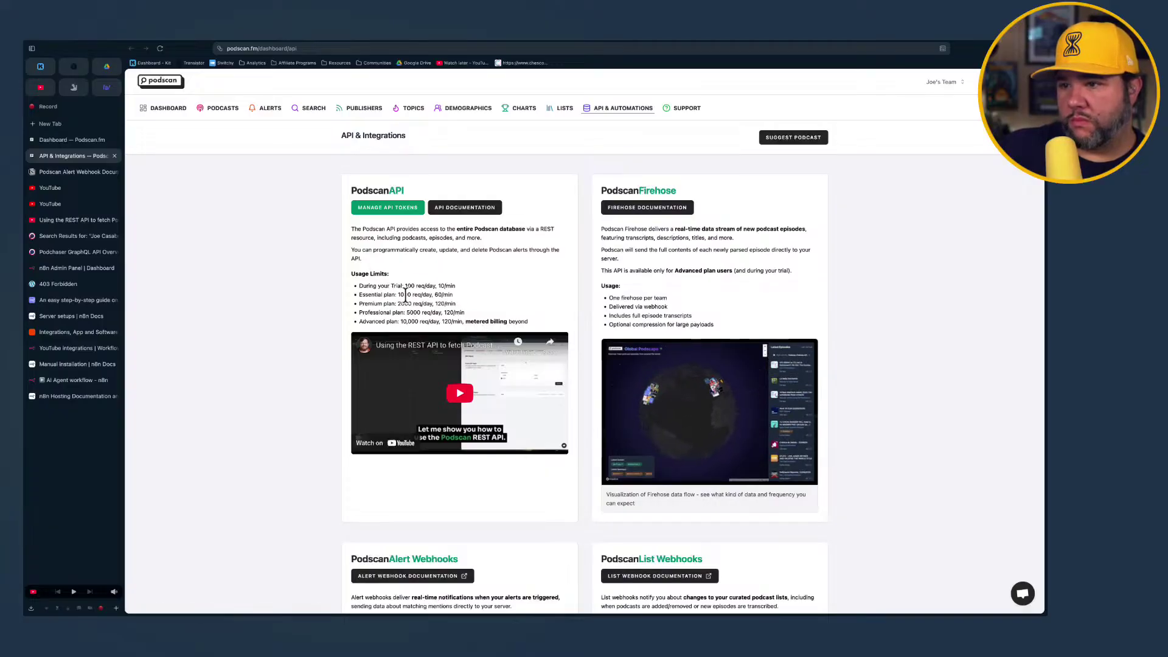
scroll(402, 293, "down", 1)
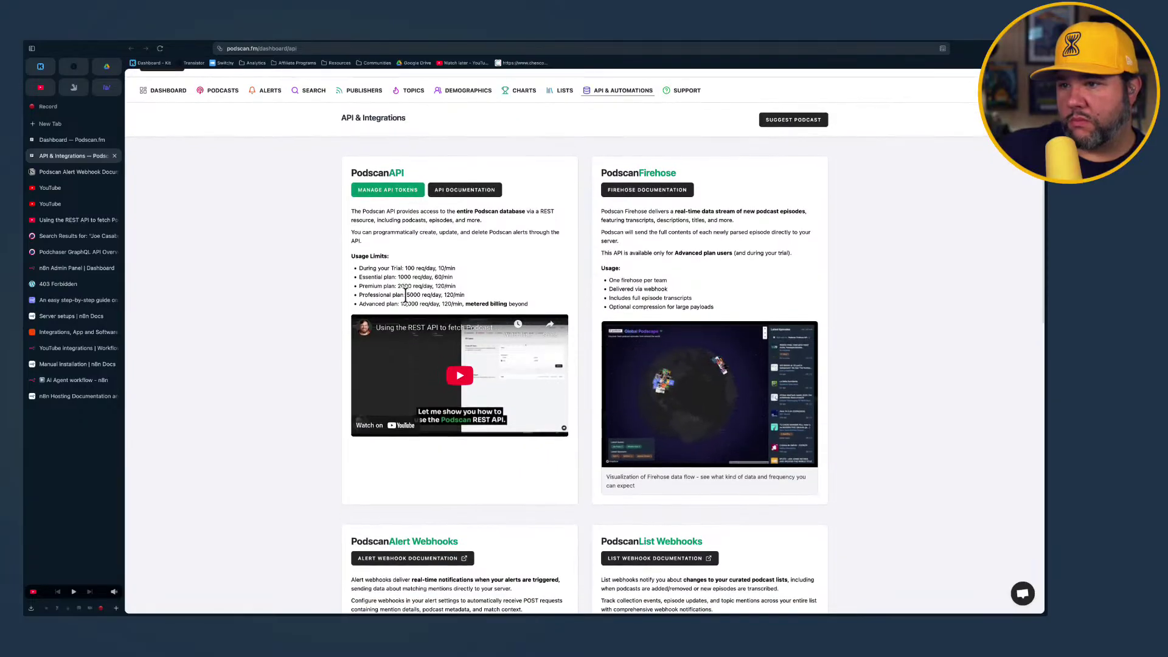
scroll(404, 298, "down", 5)
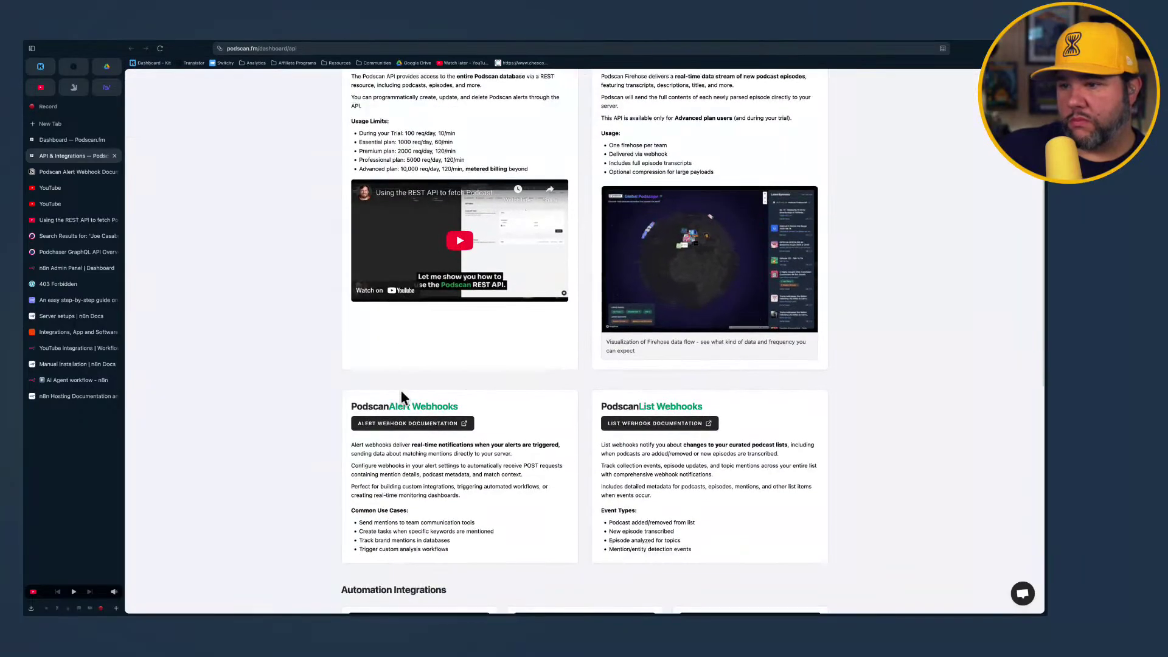
scroll(402, 392, "down", 6)
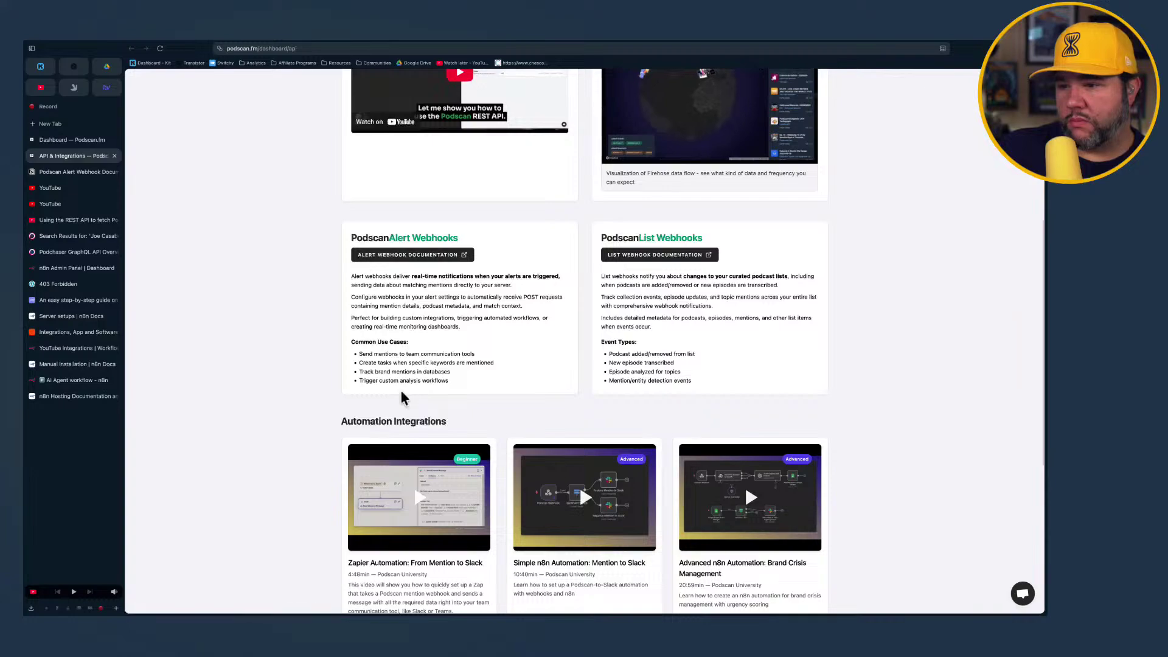
scroll(403, 398, "down", 2)
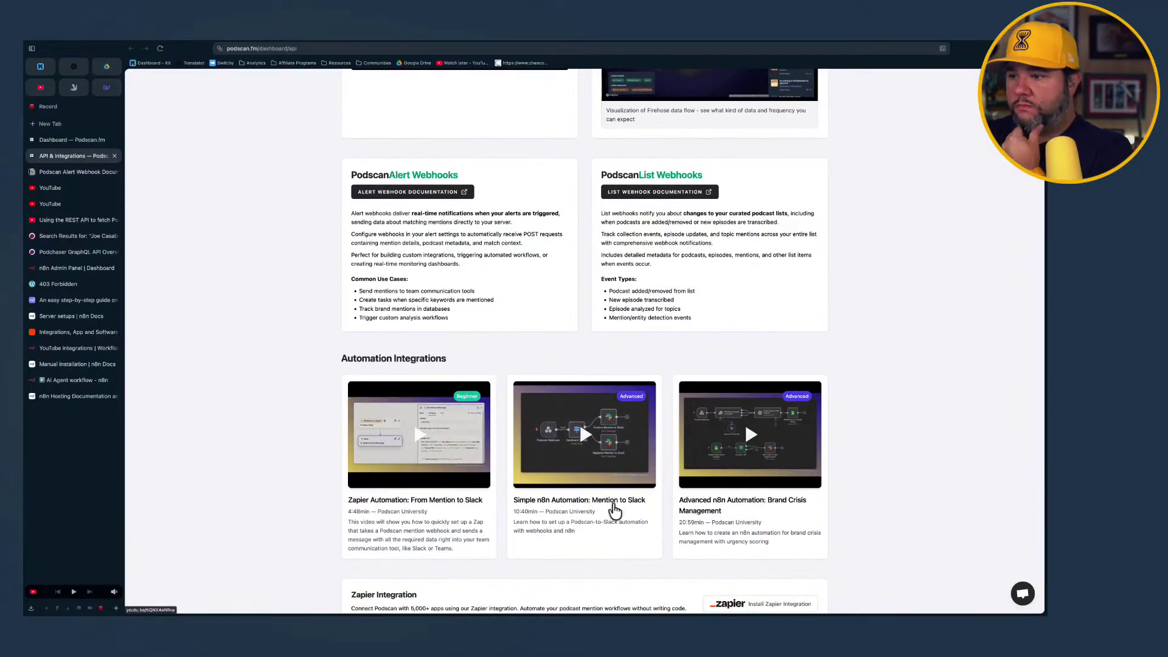
Open the "Simple n8n Automation: Mention to Slack" video, skim its webhook and alert setup parts, and pause it
left_click(616, 505)
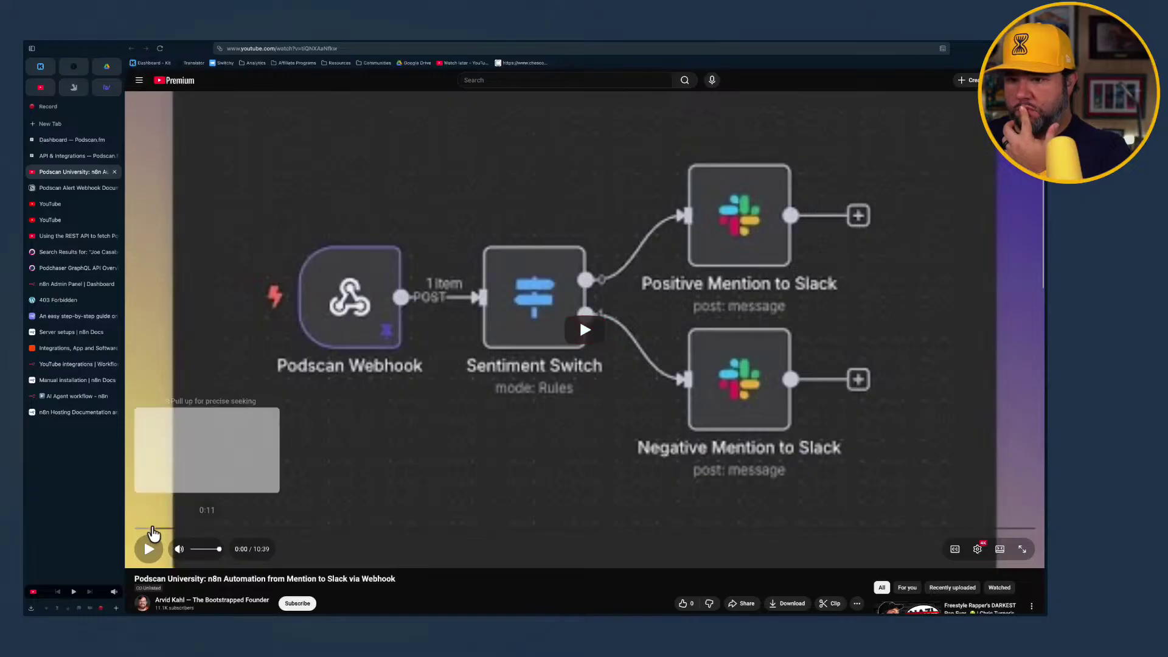
left_click_drag(172, 529, 404, 535)
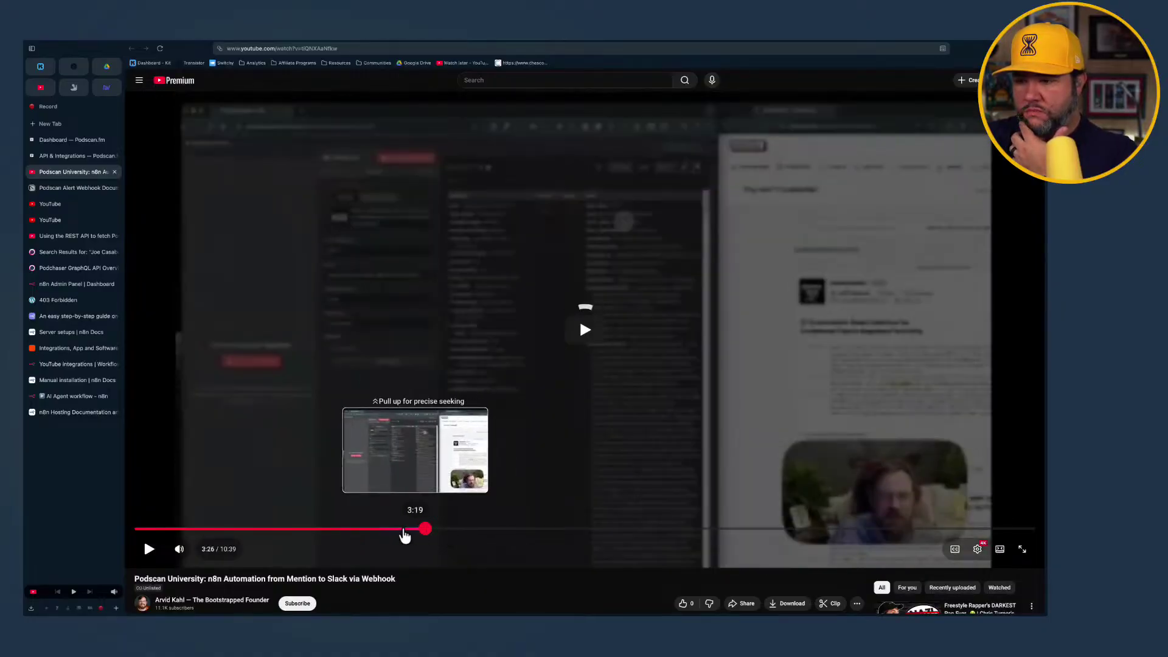
left_click(151, 551)
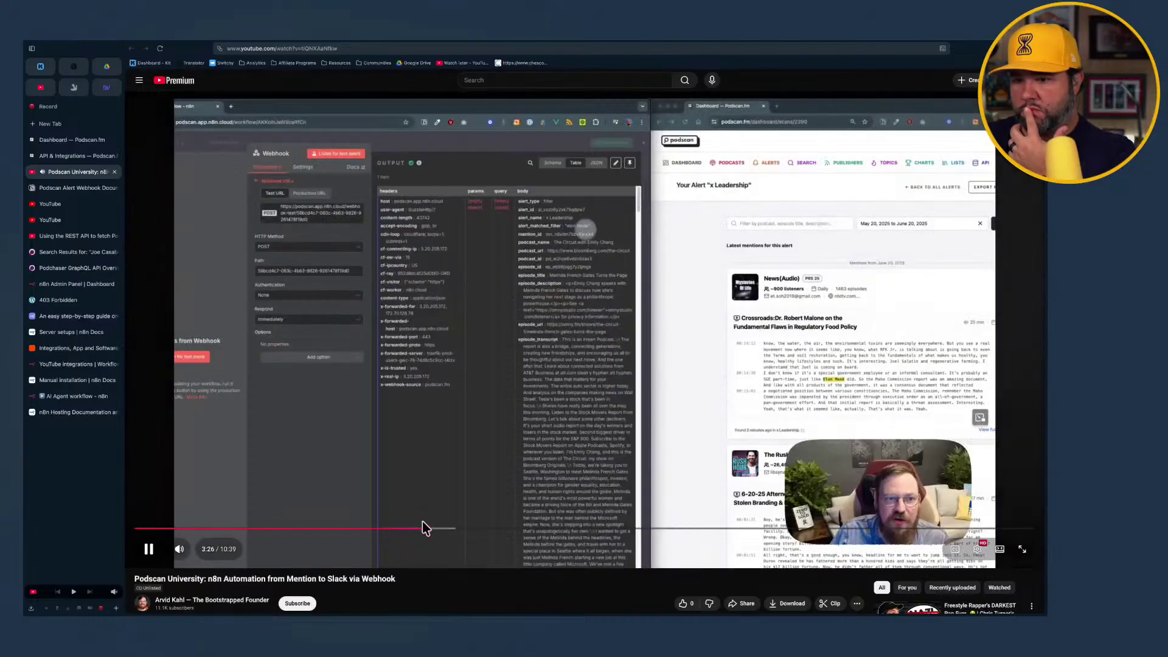
left_click_drag(425, 527, 424, 529)
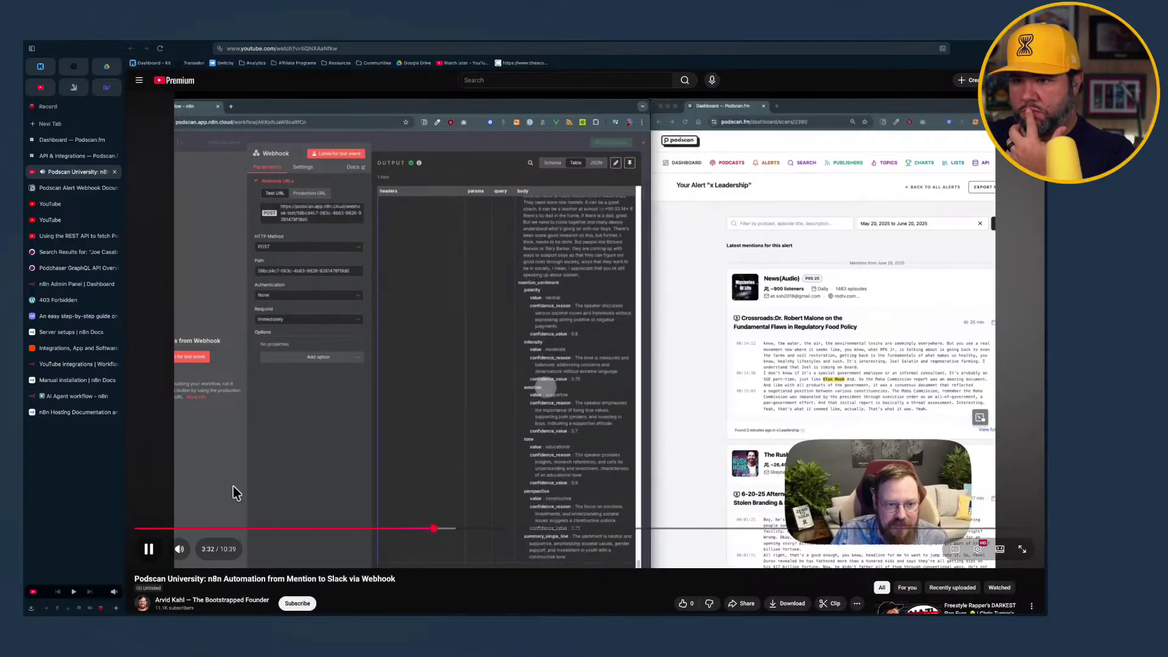
left_click(163, 530)
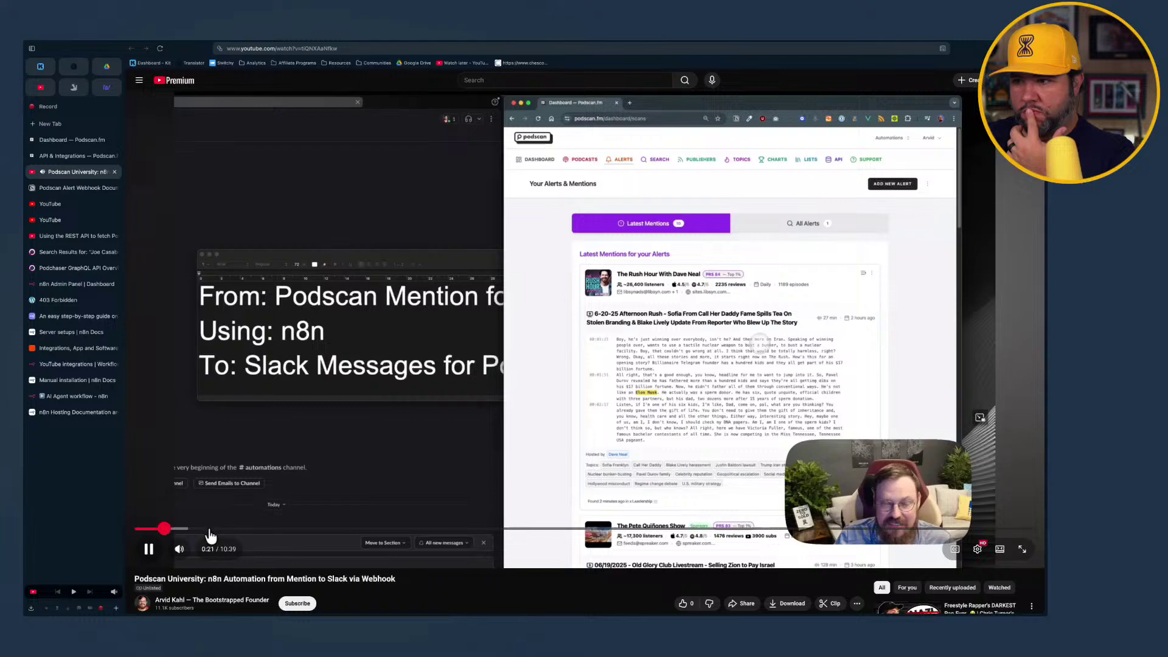
left_click(210, 529)
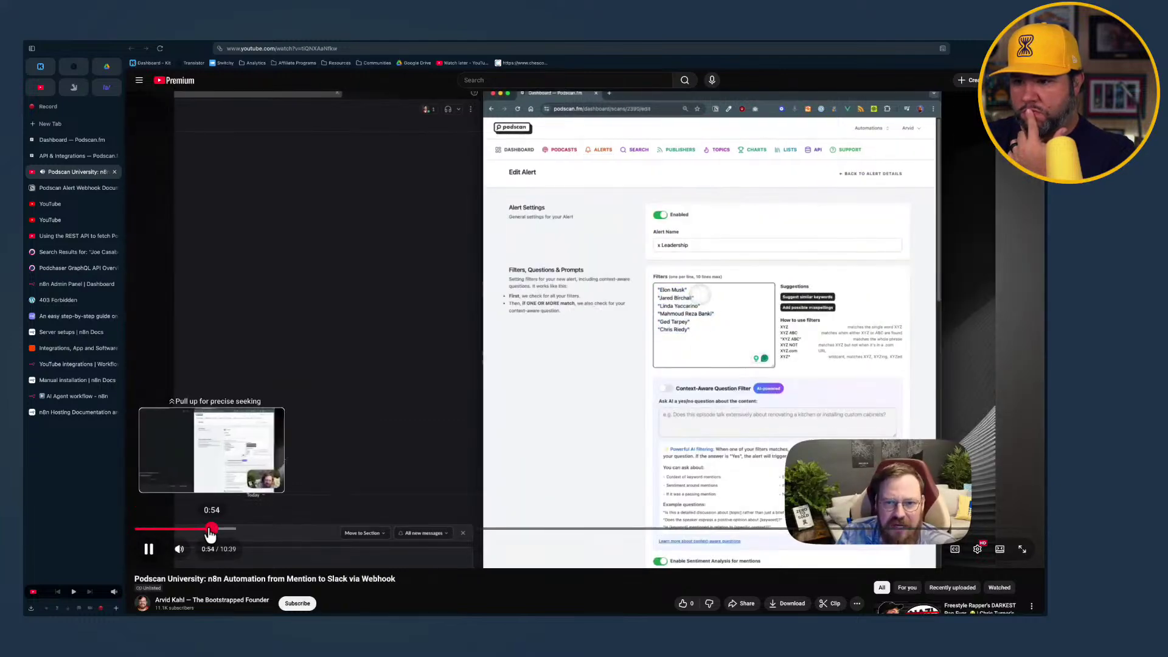
left_click(252, 530)
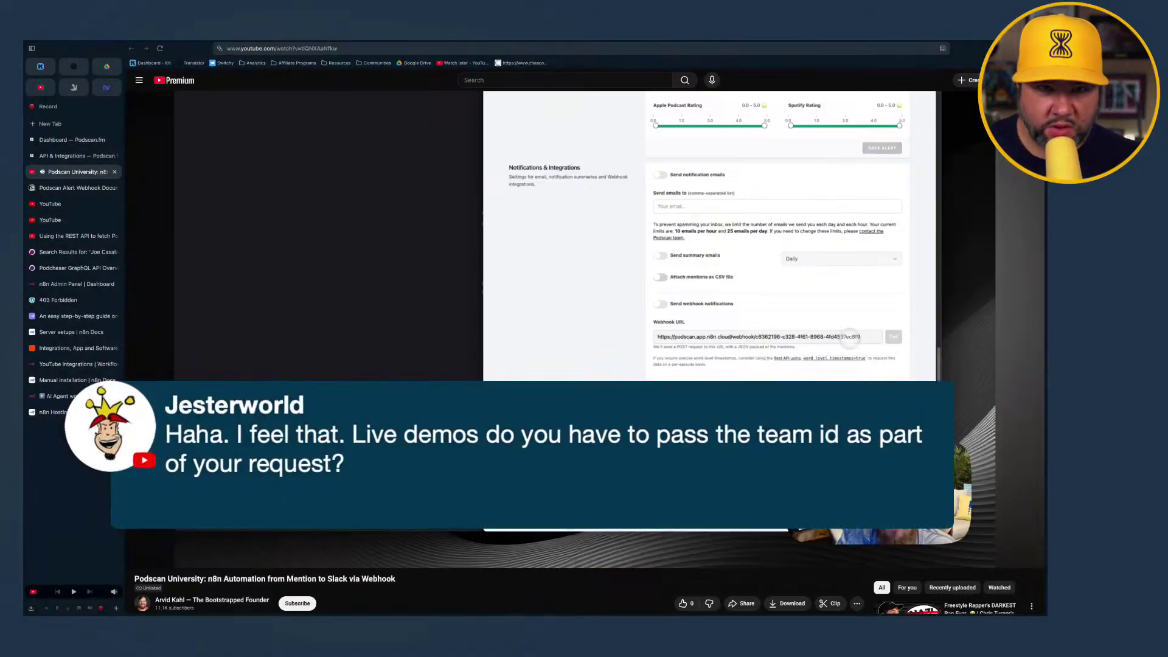
left_click(176, 269)
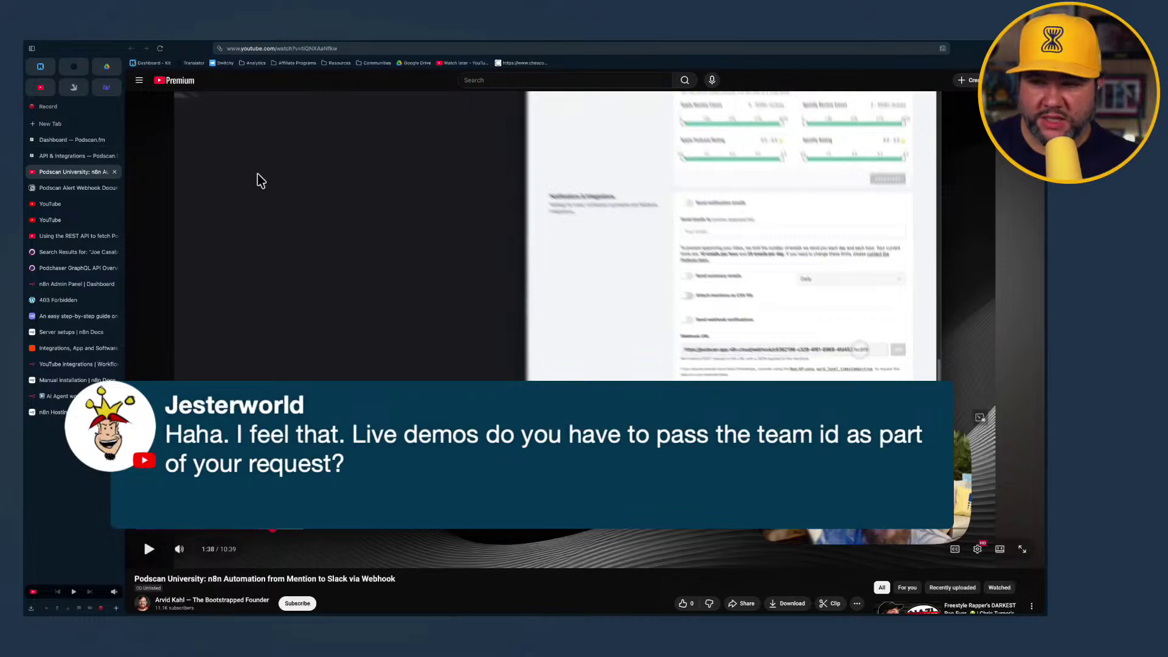
key("super+Tab")
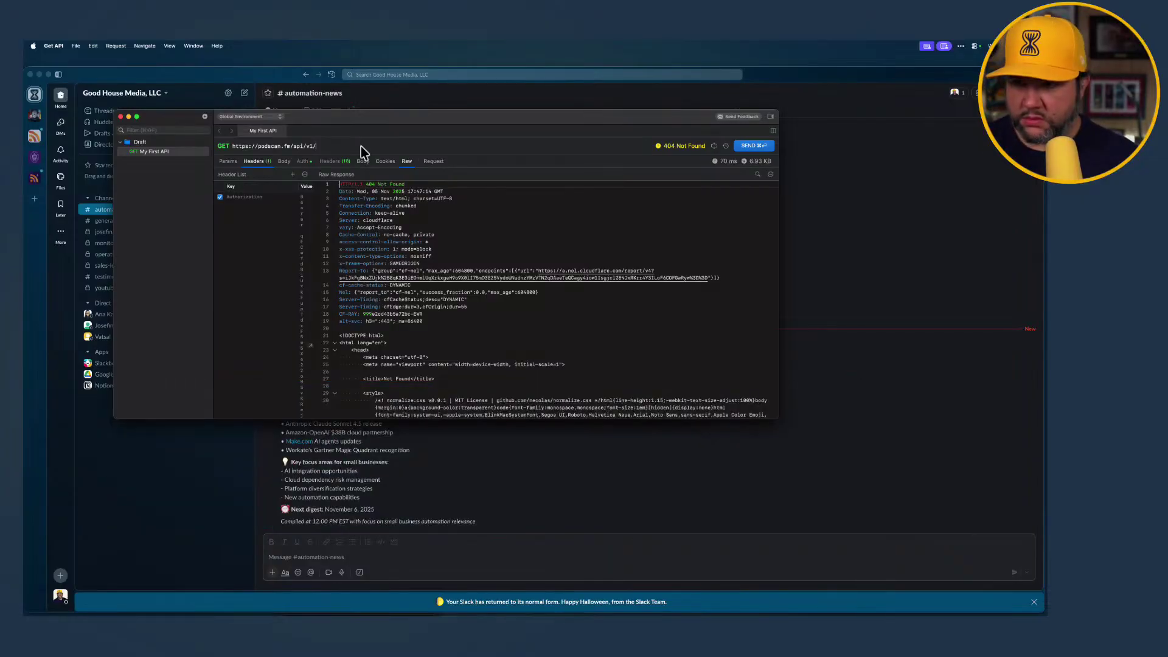
double_click(324, 147)
left_click(324, 147)
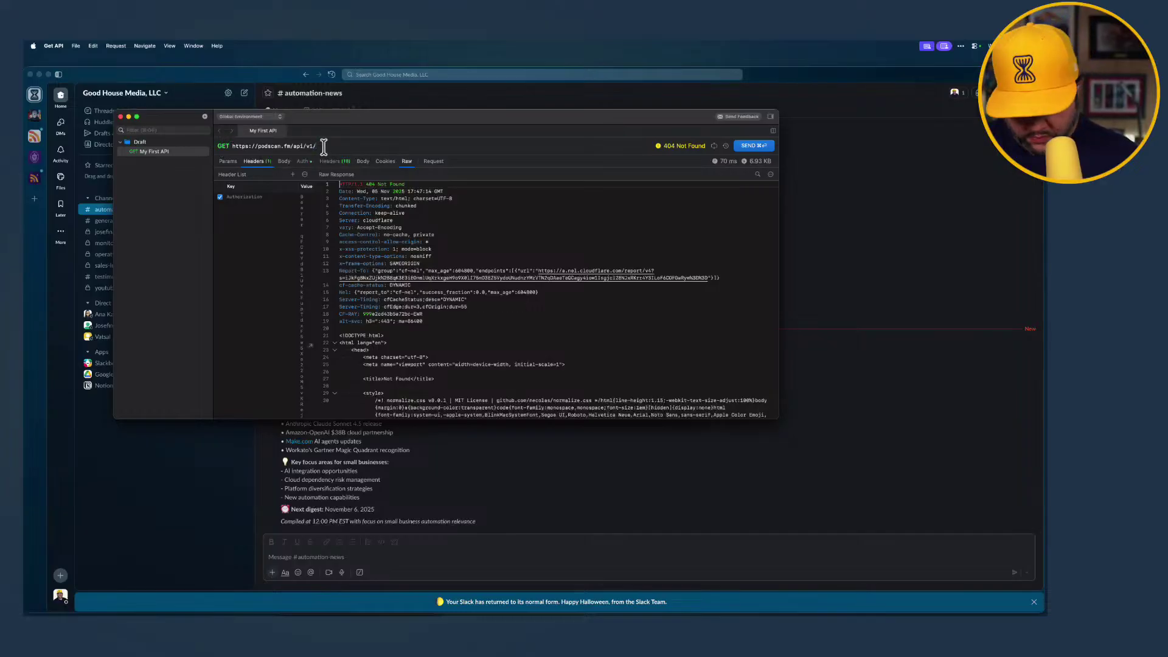
key("super+shift+v")
key("Down")
key("Down")
key("Down")
key("Down")
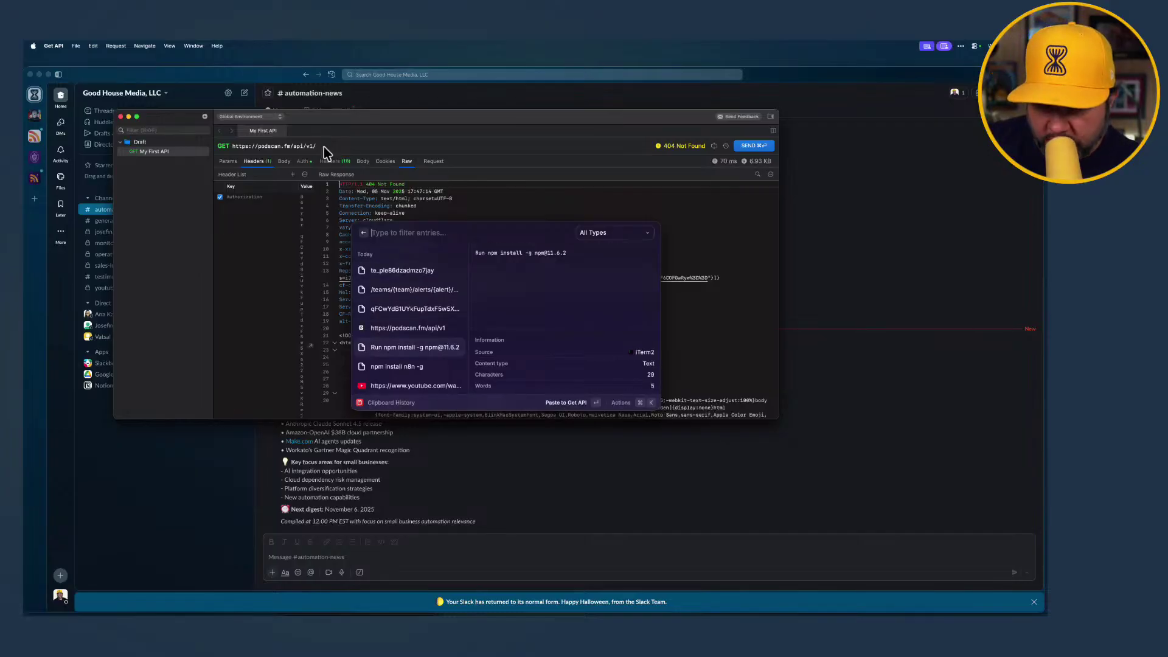
key("Down")
key("Down")
key("Down")
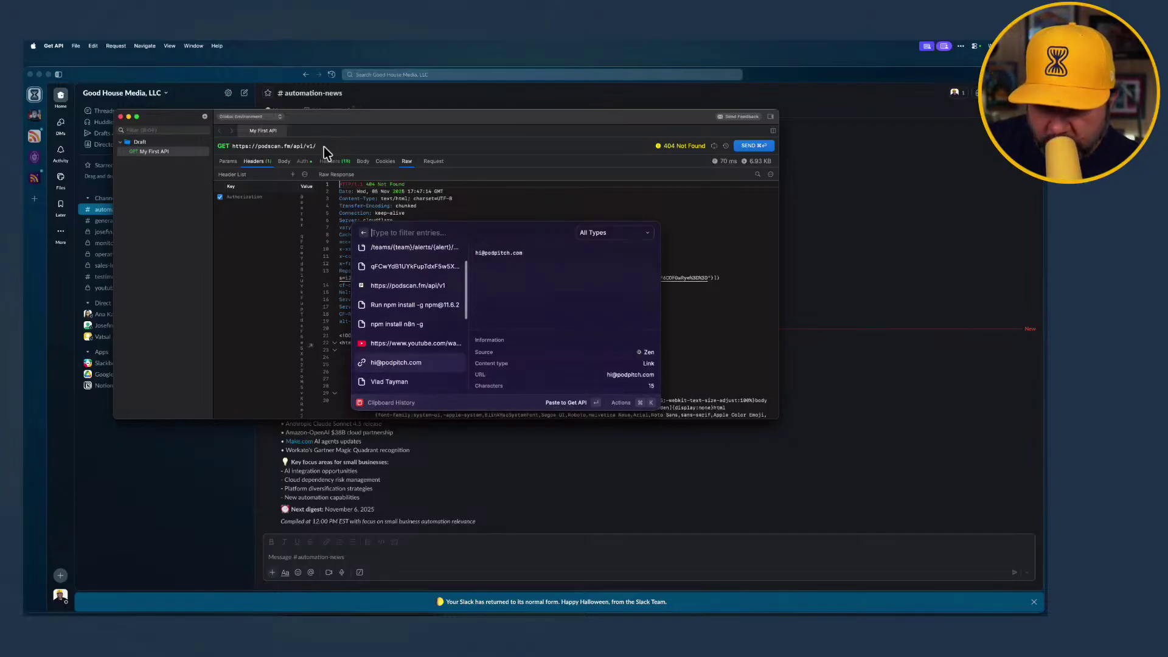
key("Escape")
key("ctrl+Right")
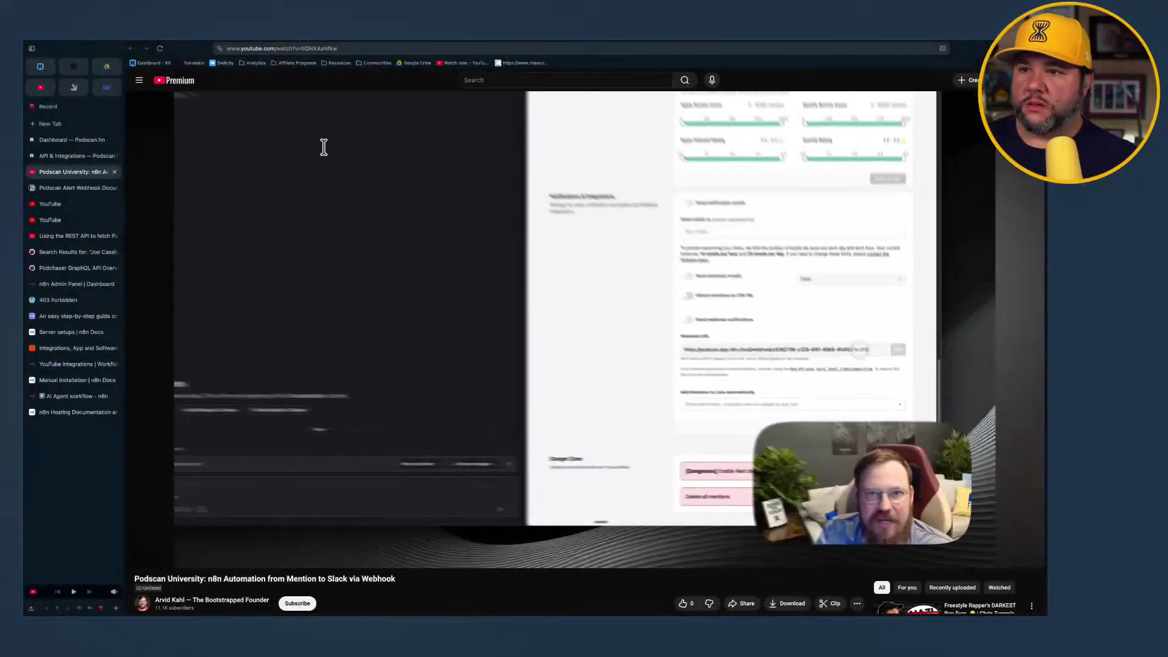
Open the Podscan API documentation and check the Update an alert and List mentions for an alert endpoints
left_click(70, 158)
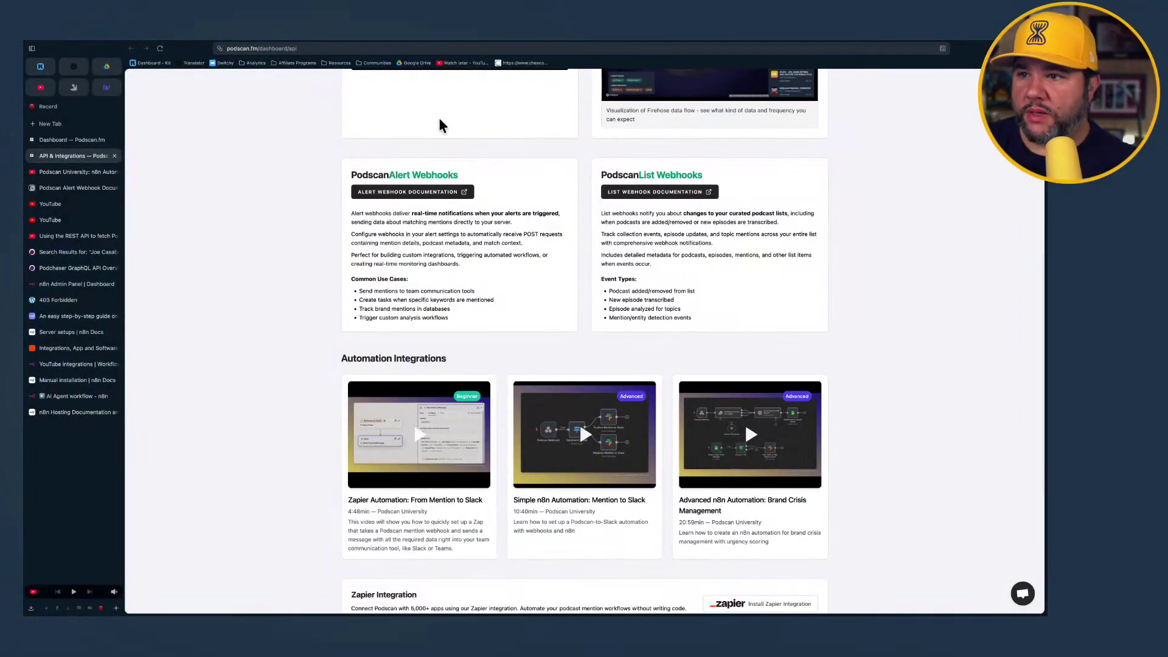
scroll(439, 118, "up", 10)
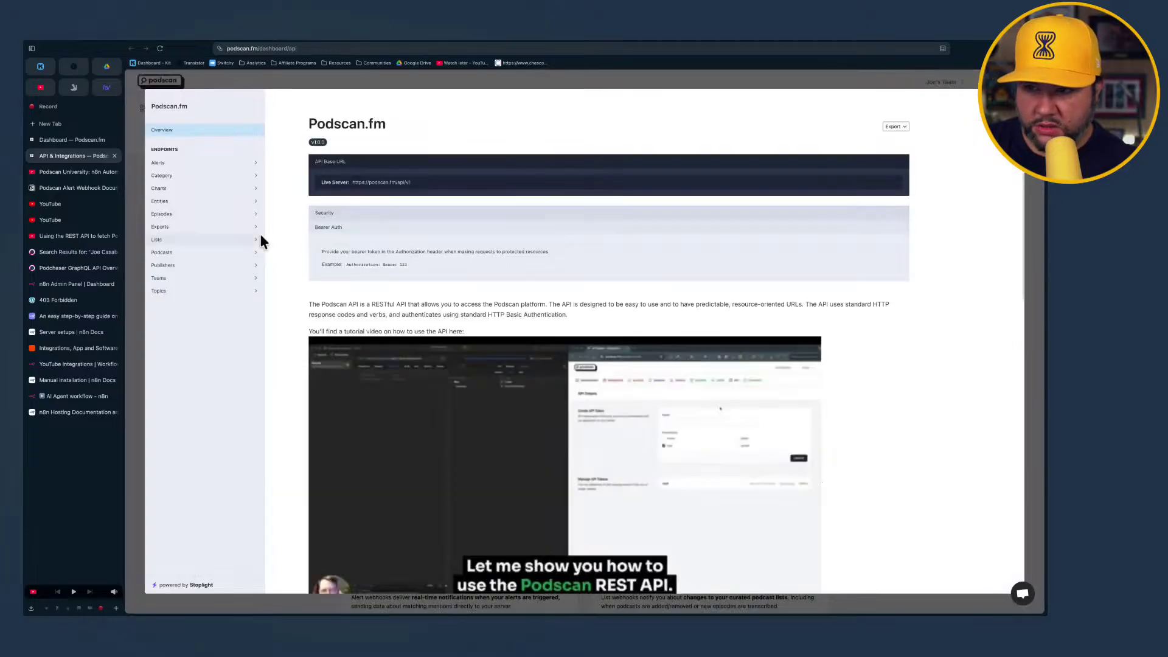
left_click(189, 164)
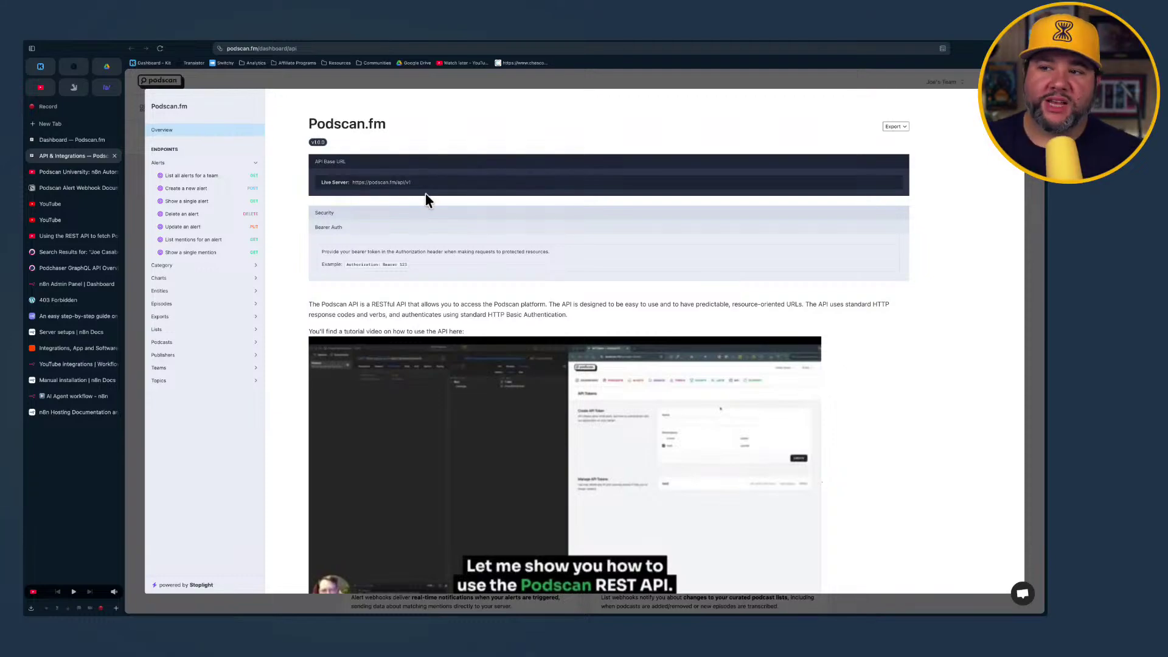
left_click(189, 227)
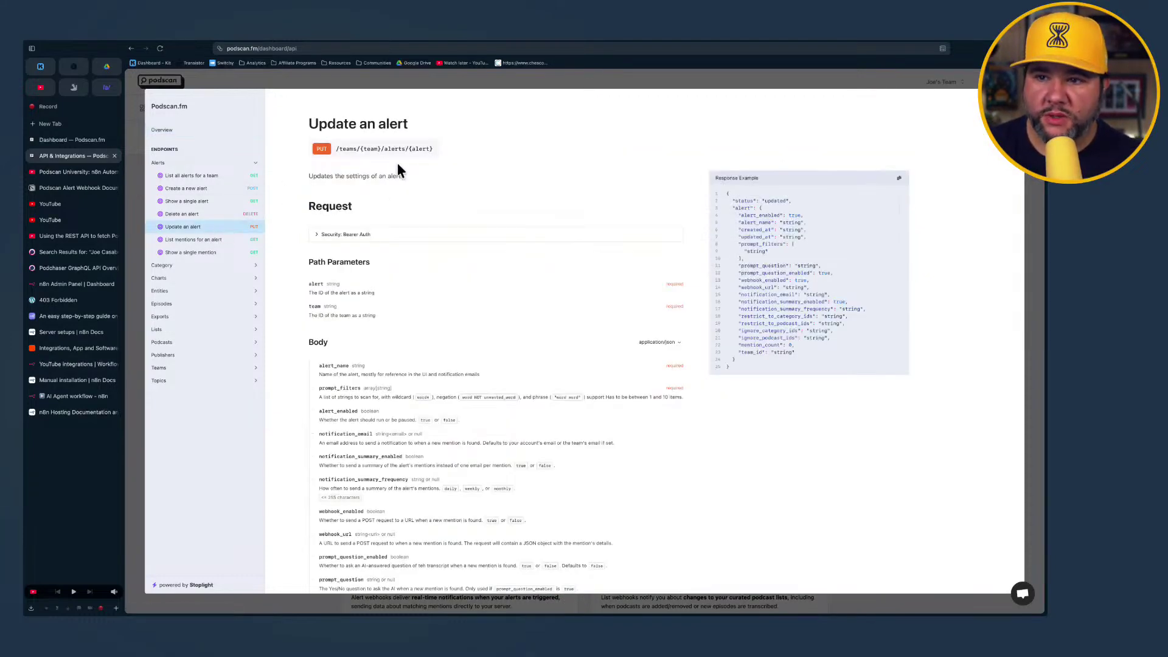
left_click(216, 244)
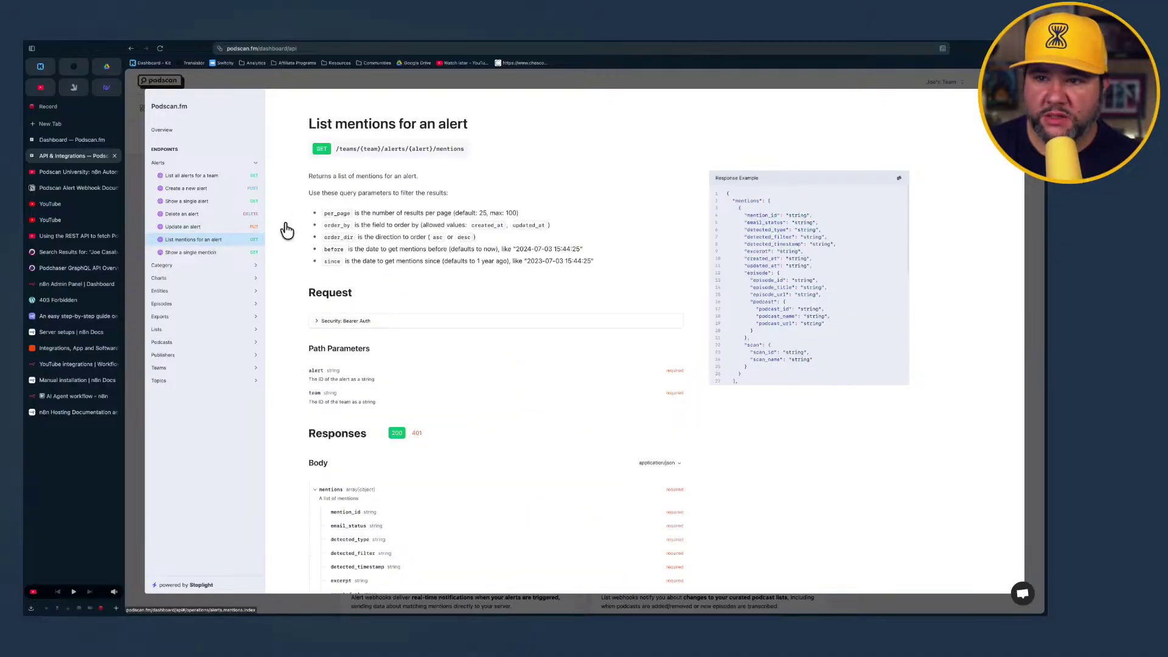
left_click(224, 183)
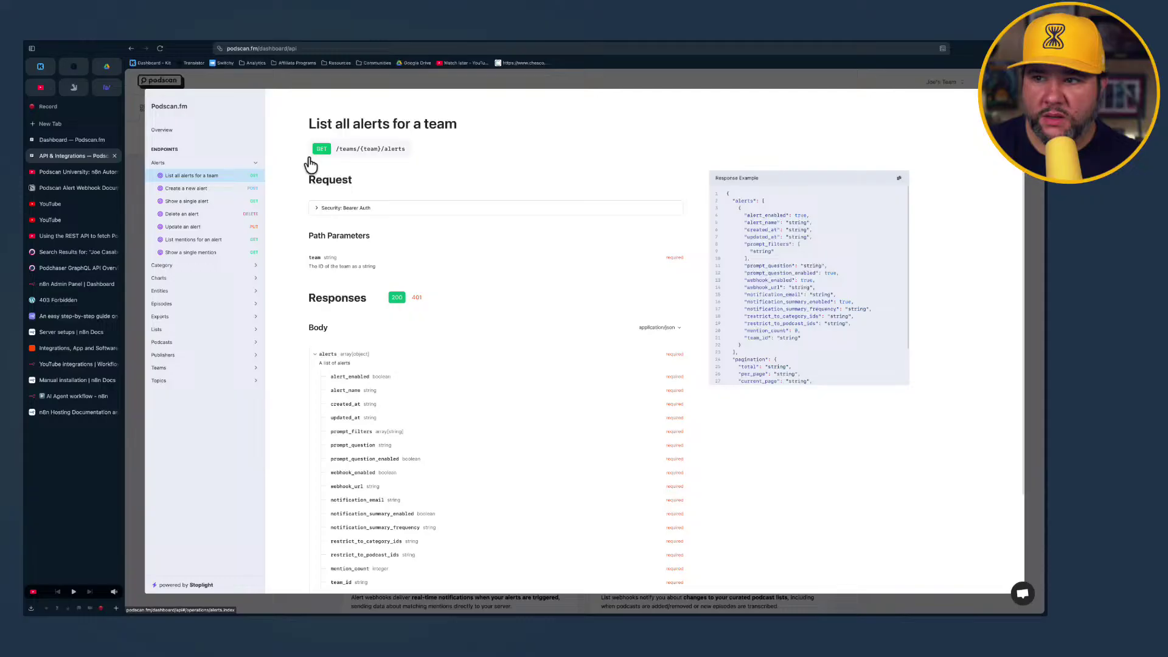
triple_click(401, 146)
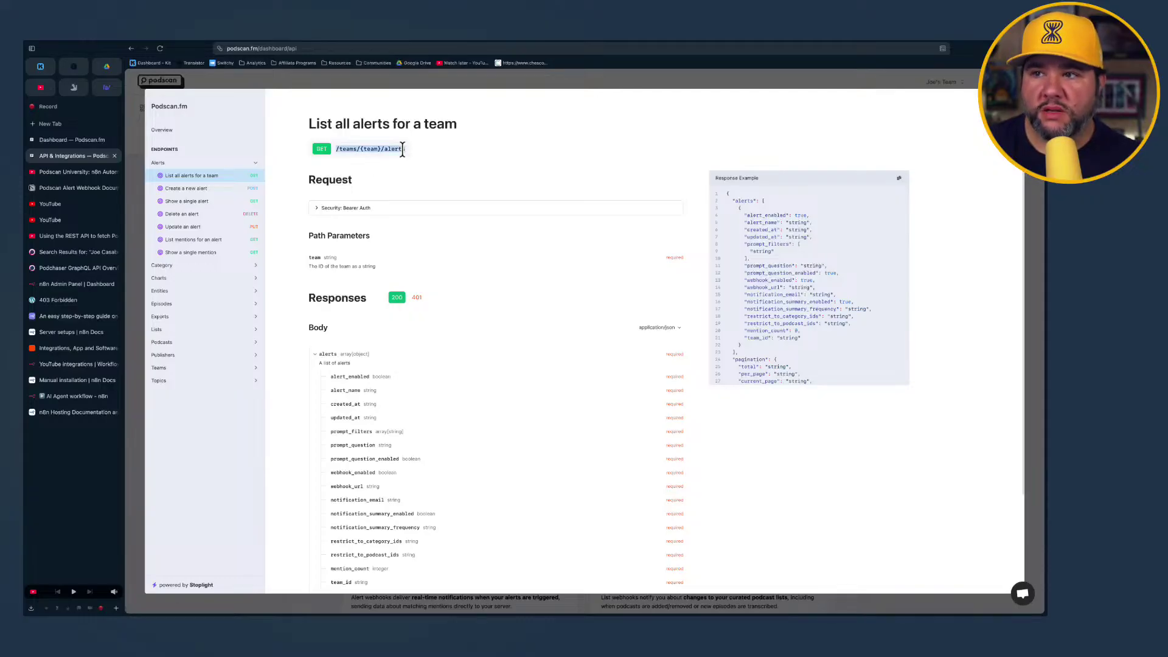
left_click(358, 148)
triple_click(355, 150)
key("super+c")
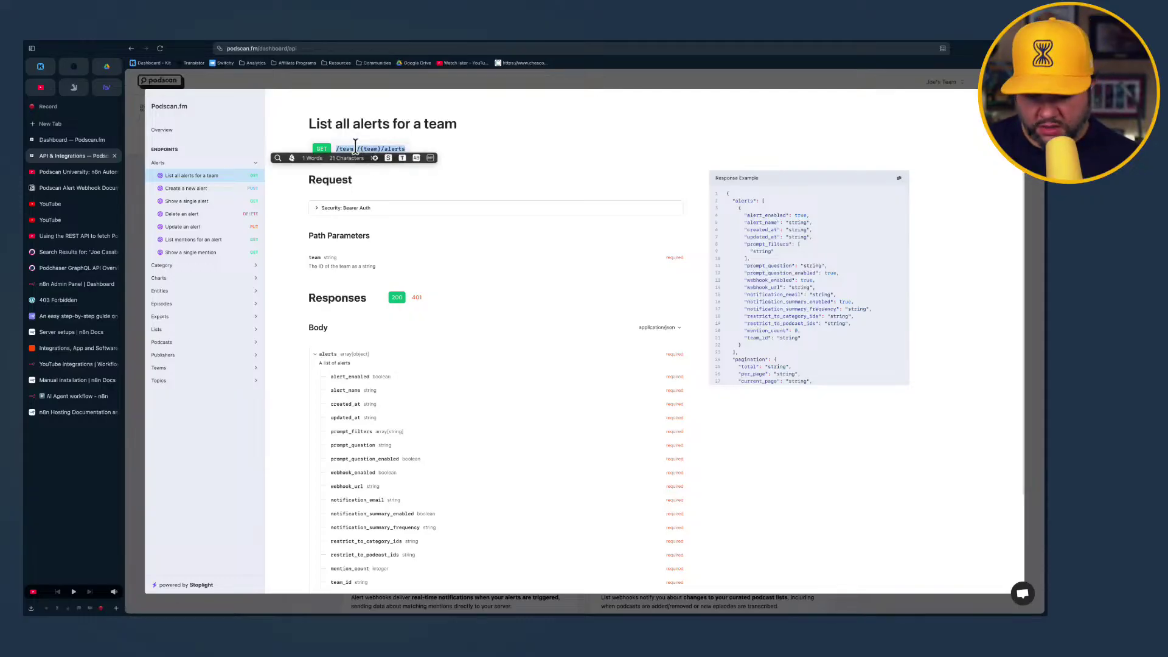
key("super+Tab")
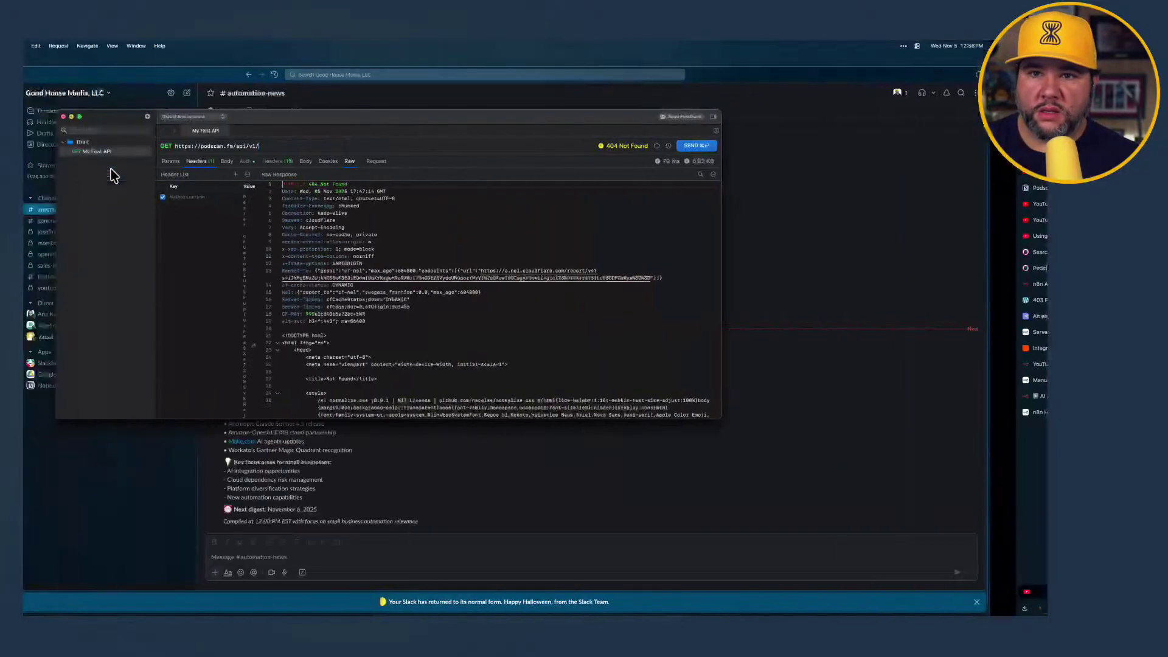
key("super+v")
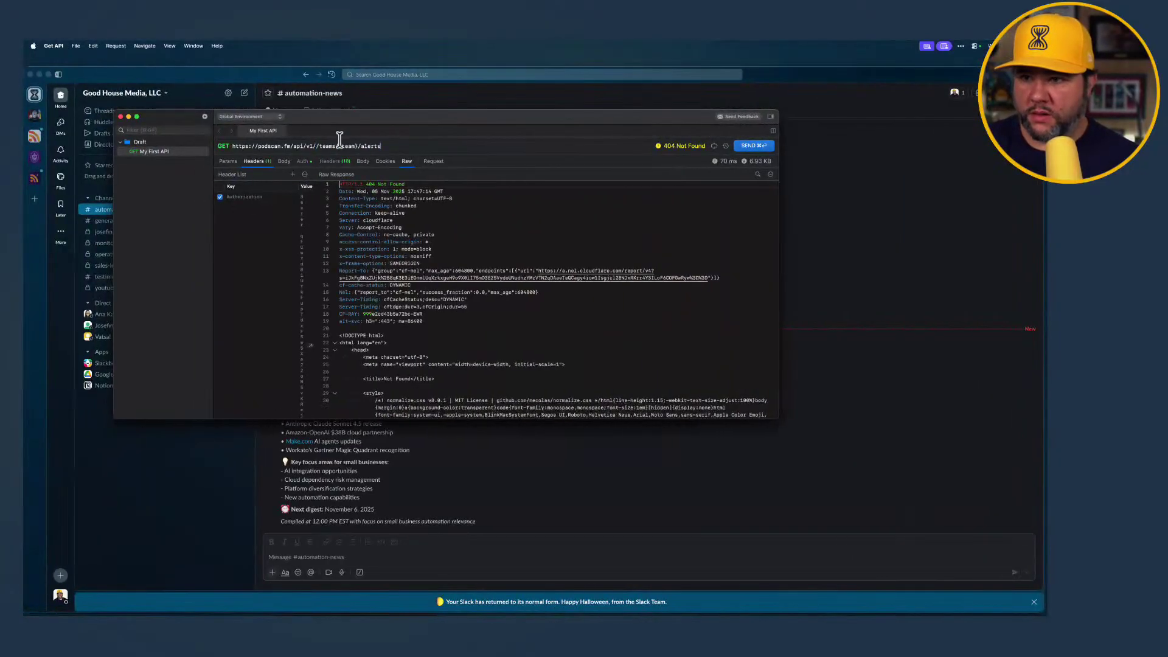
key("BackSpace")
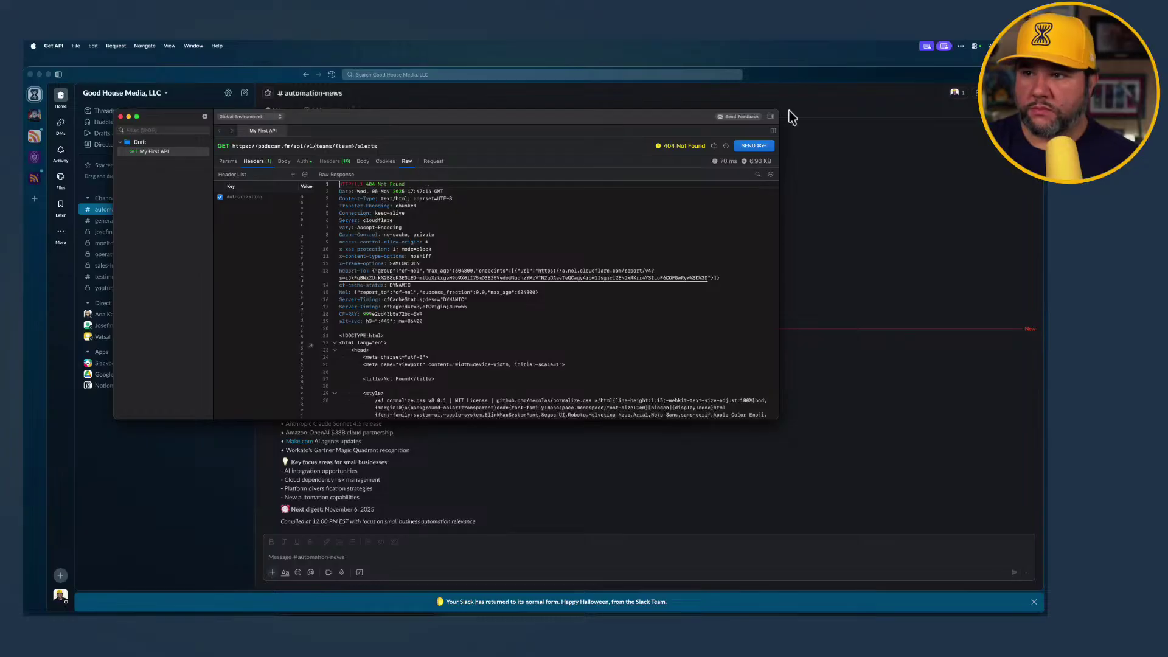
Switch to Podscan in the browser, close the API documentation and copy the team's PodscanAPI Team ID
key("super+Tab")
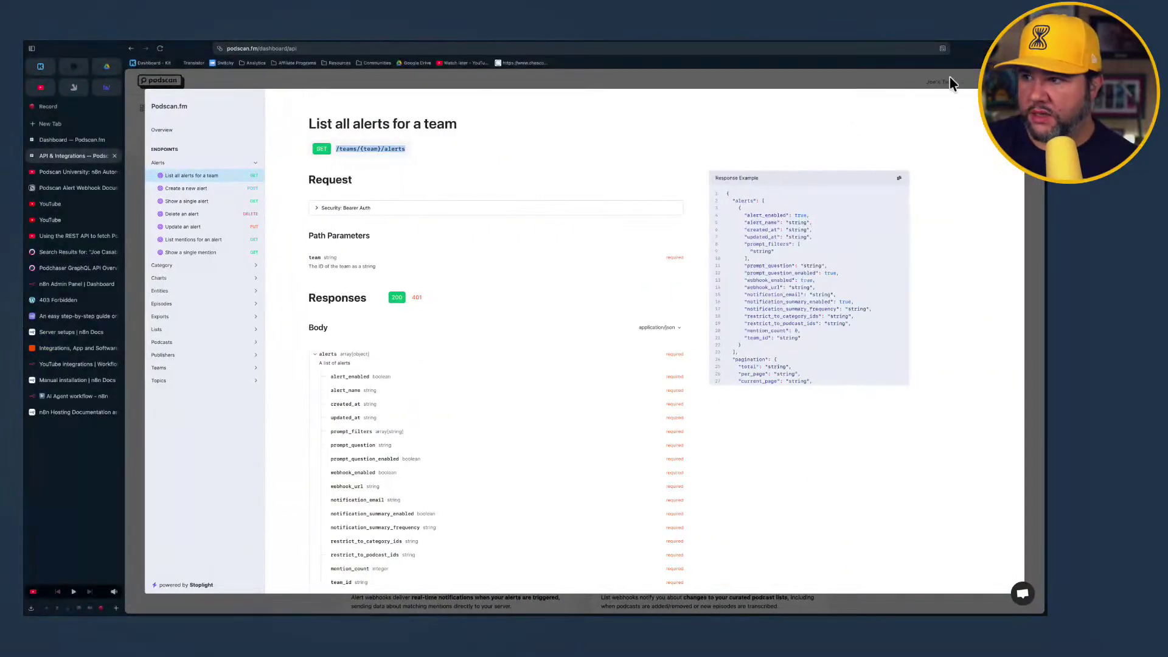
left_click(943, 74)
left_click(951, 87)
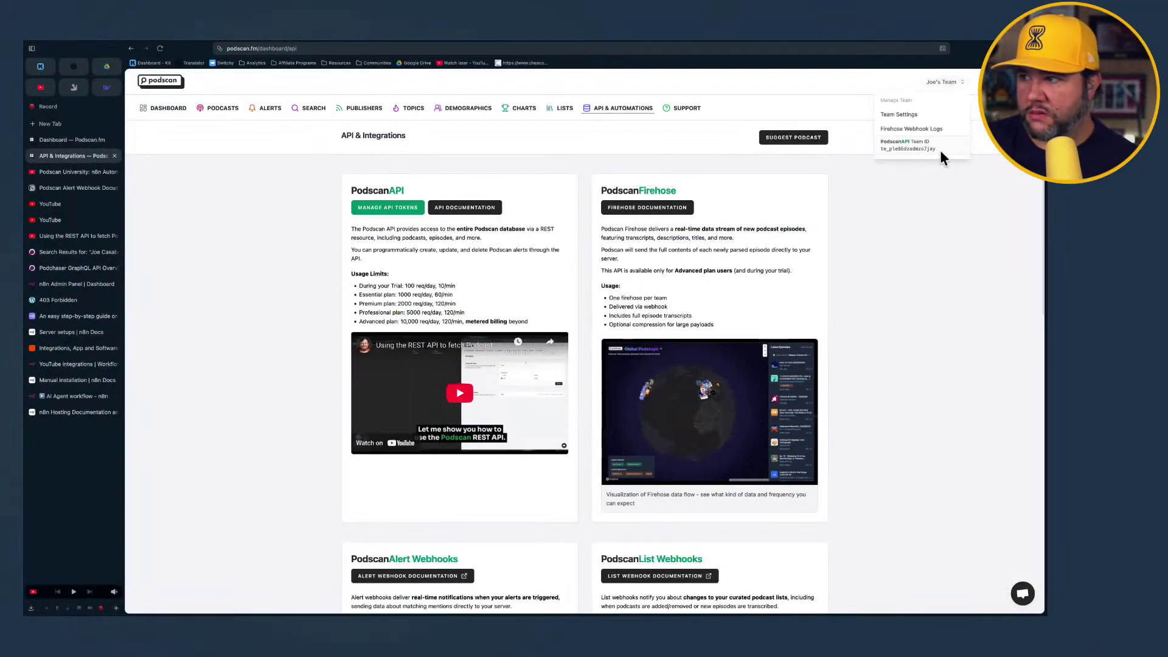
left_click_drag(940, 150, 879, 147)
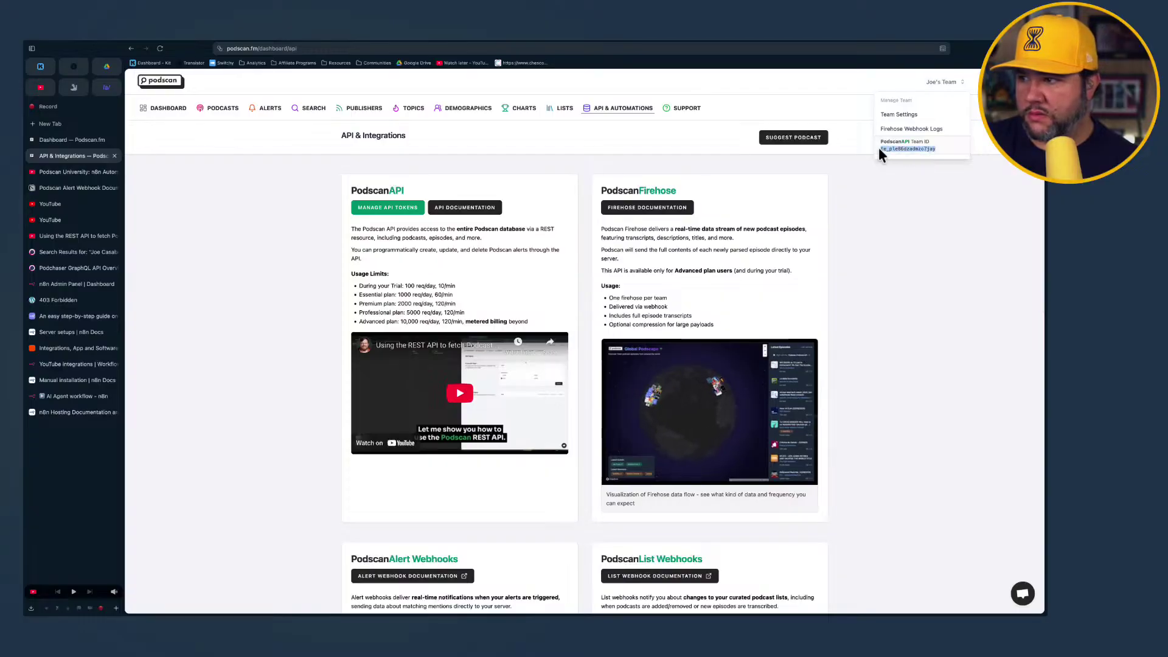
key("super+c")
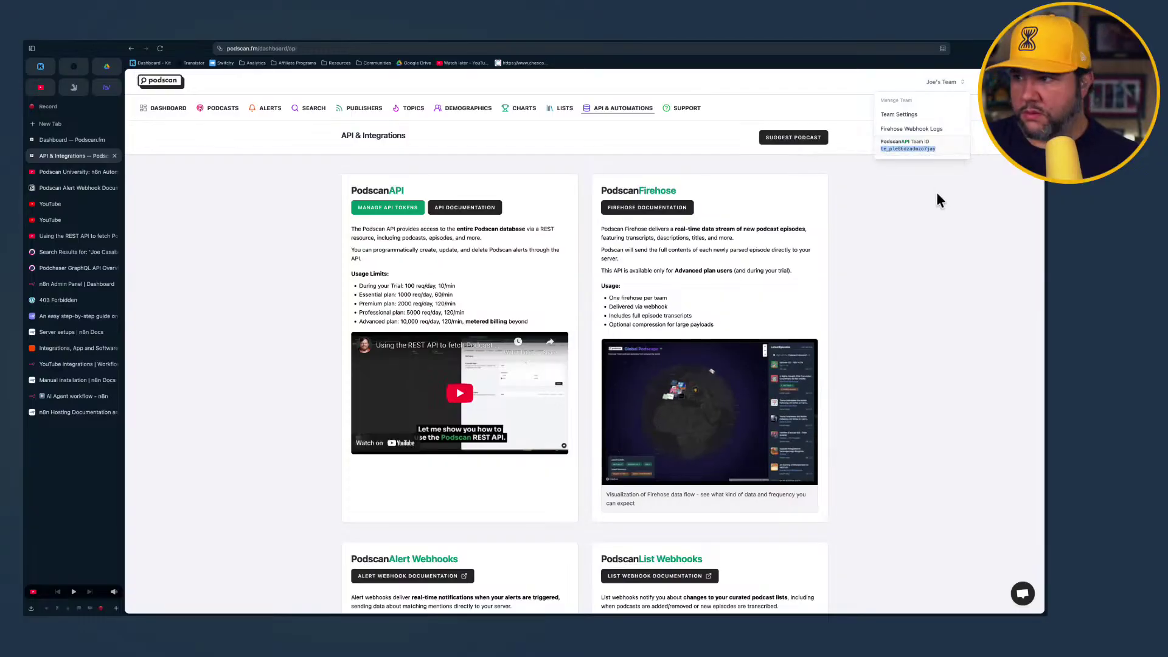
Replace the {team} placeholder in Get API's request URL with the copied team ID and send the request
key("ctrl+Left")
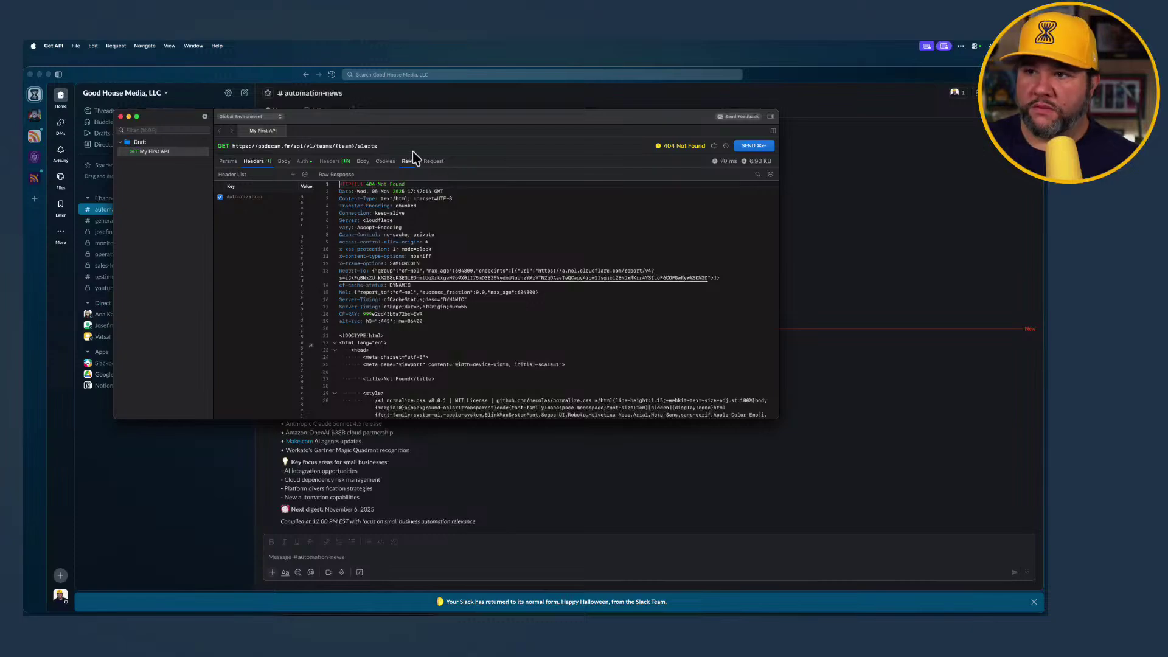
double_click(342, 146)
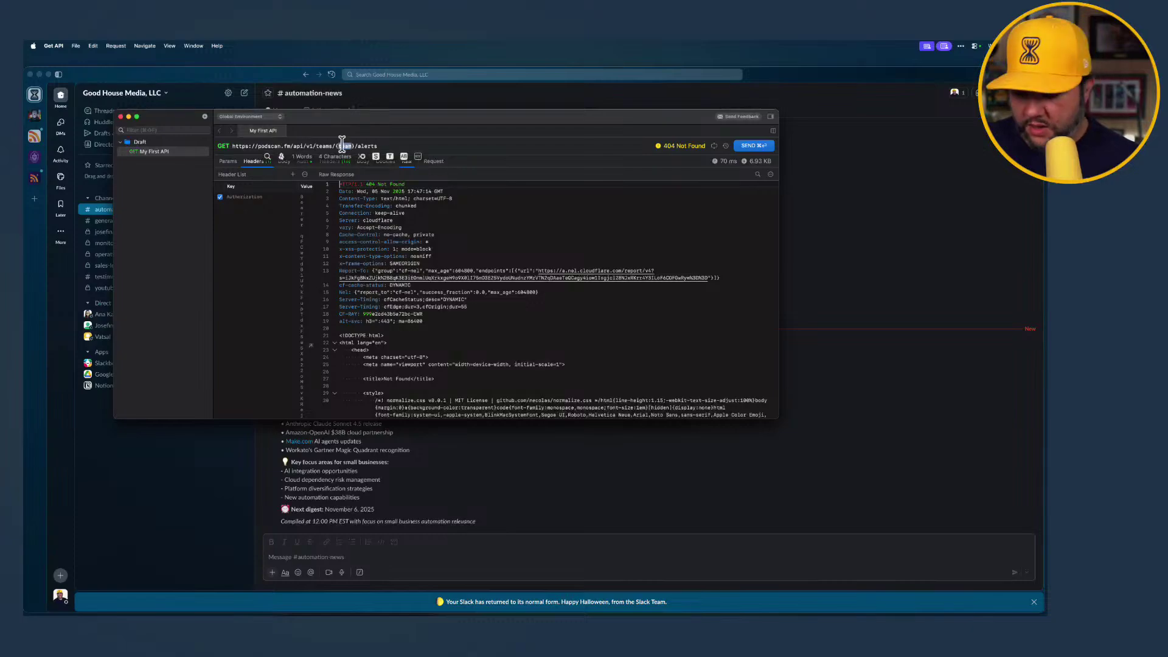
key("BackSpace")
key("super+v")
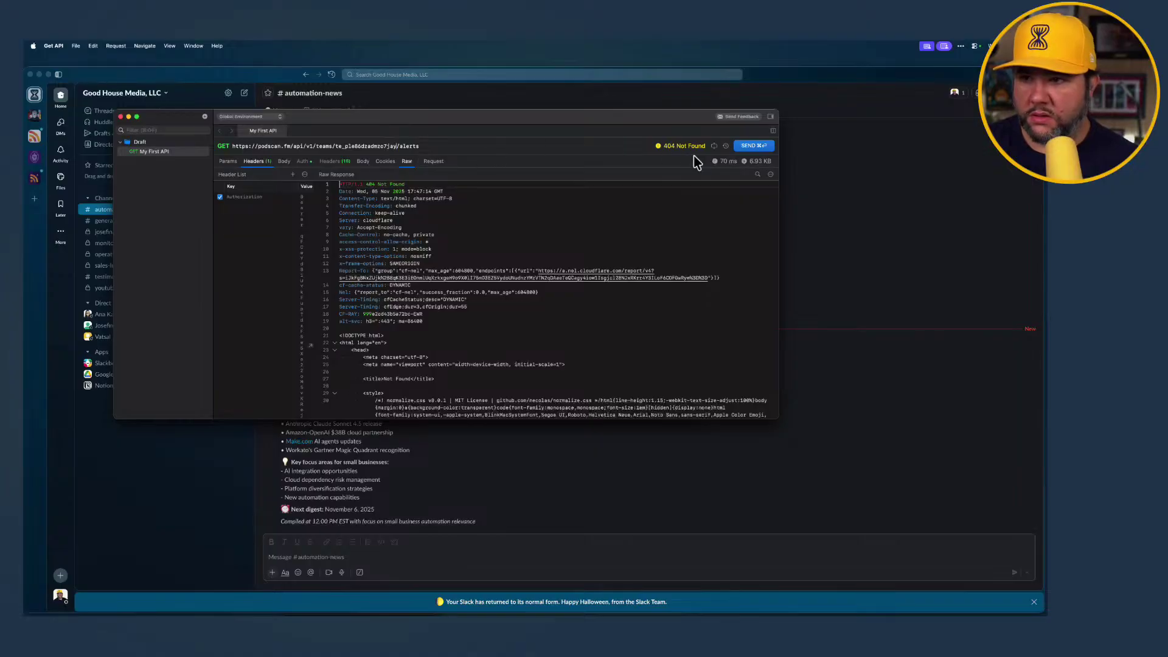
left_click(752, 147)
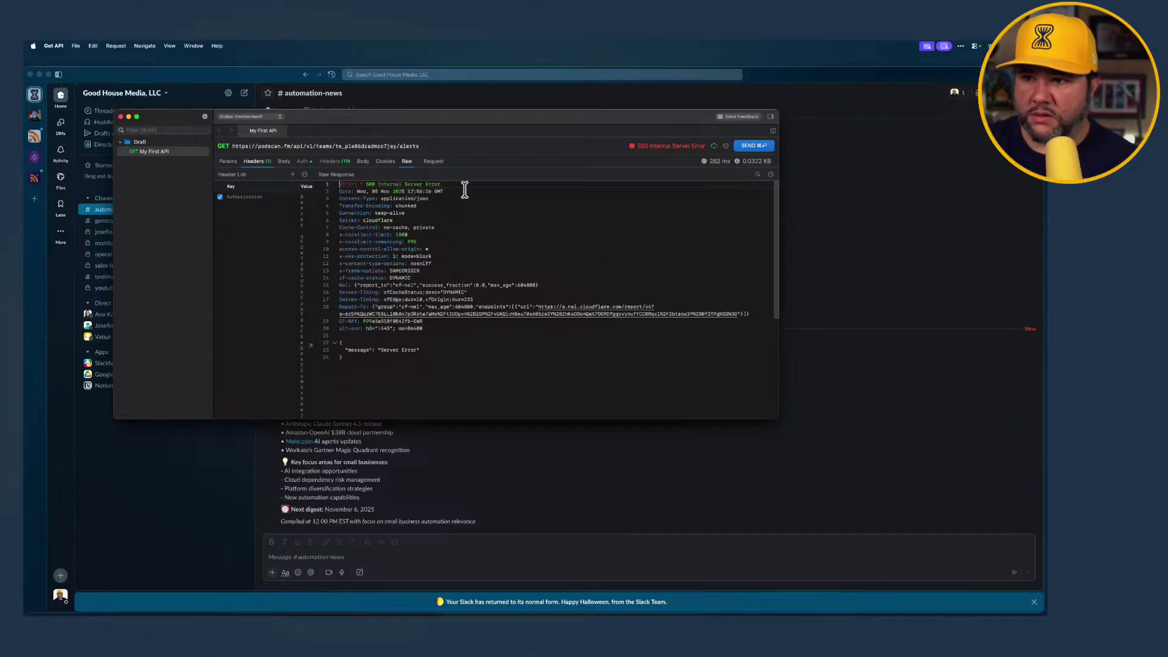
Inspect the raw response headers of the alerts request, including the Cache-Control and Content-Type lines
double_click(424, 221)
double_click(445, 227)
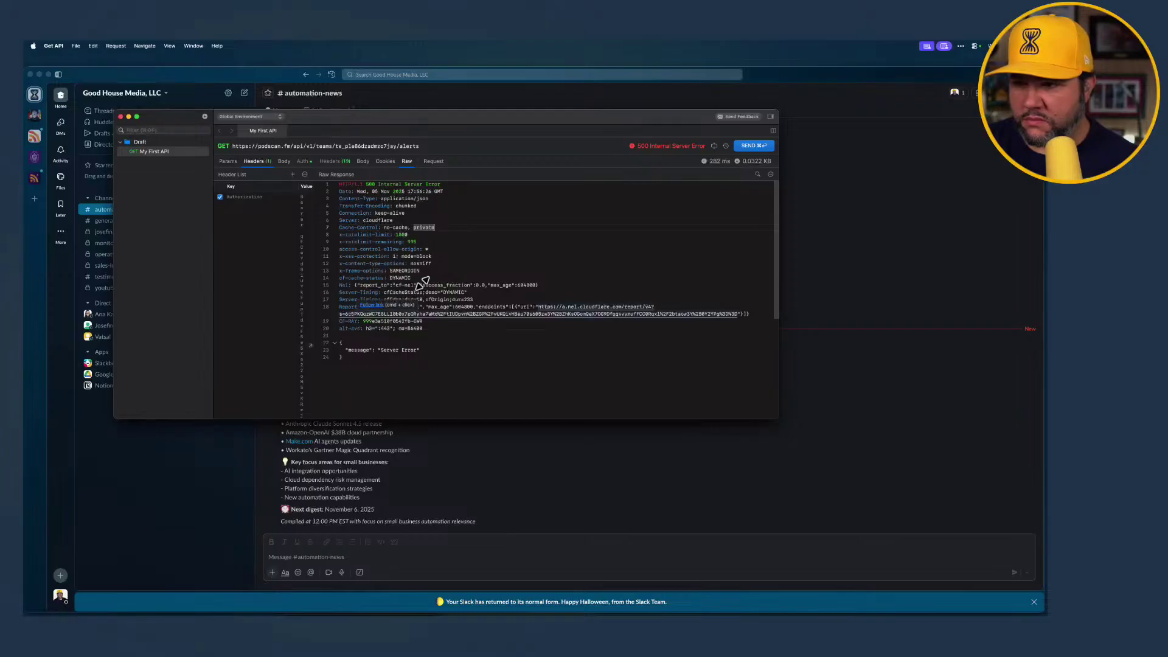
left_click(440, 218)
left_click(440, 211)
left_click(442, 199)
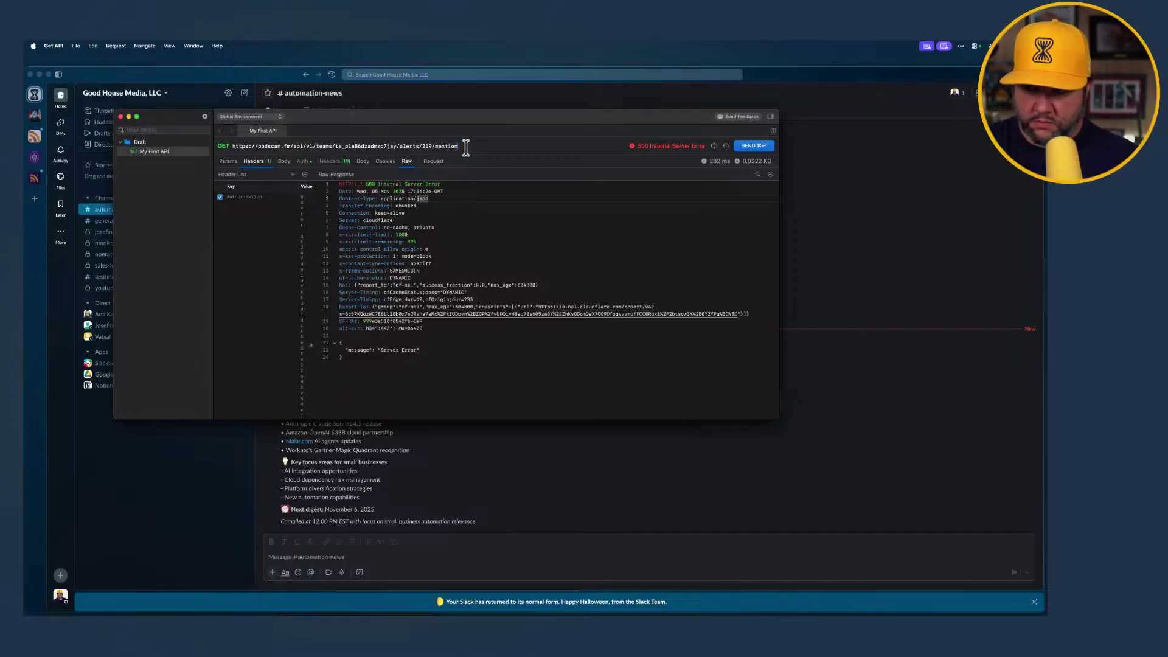
Extend the request URL after alerts with /219/mentions, send the request and check the error text in the response body
type("s")
key("super+a")
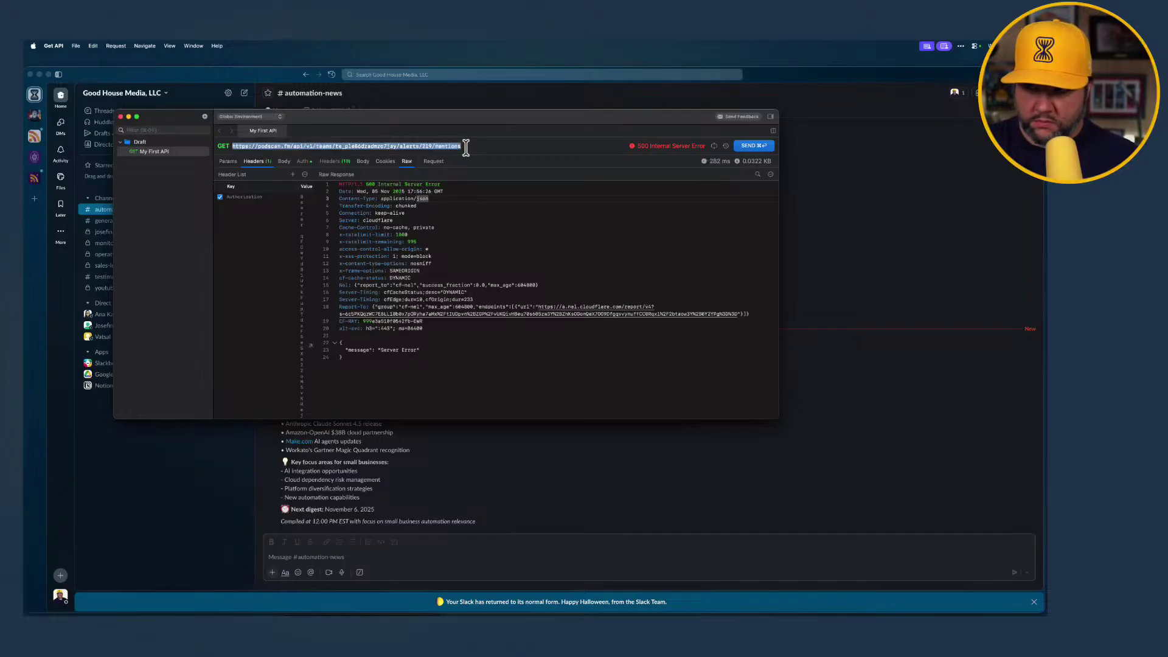
left_click(753, 146)
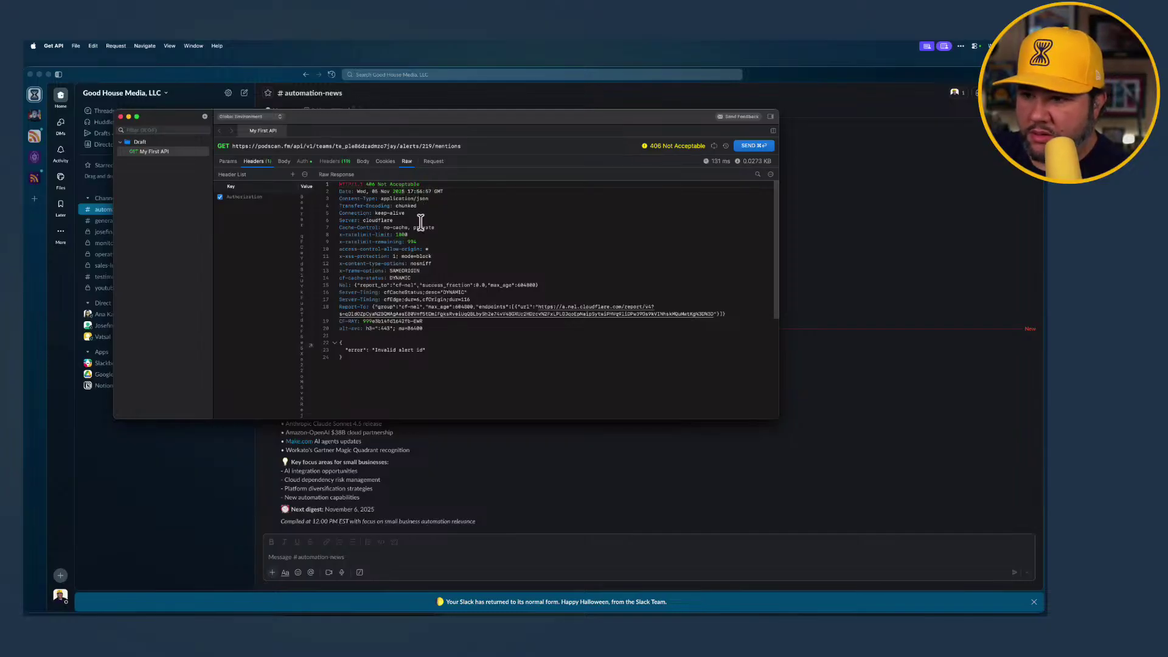
left_click_drag(389, 350, 424, 349)
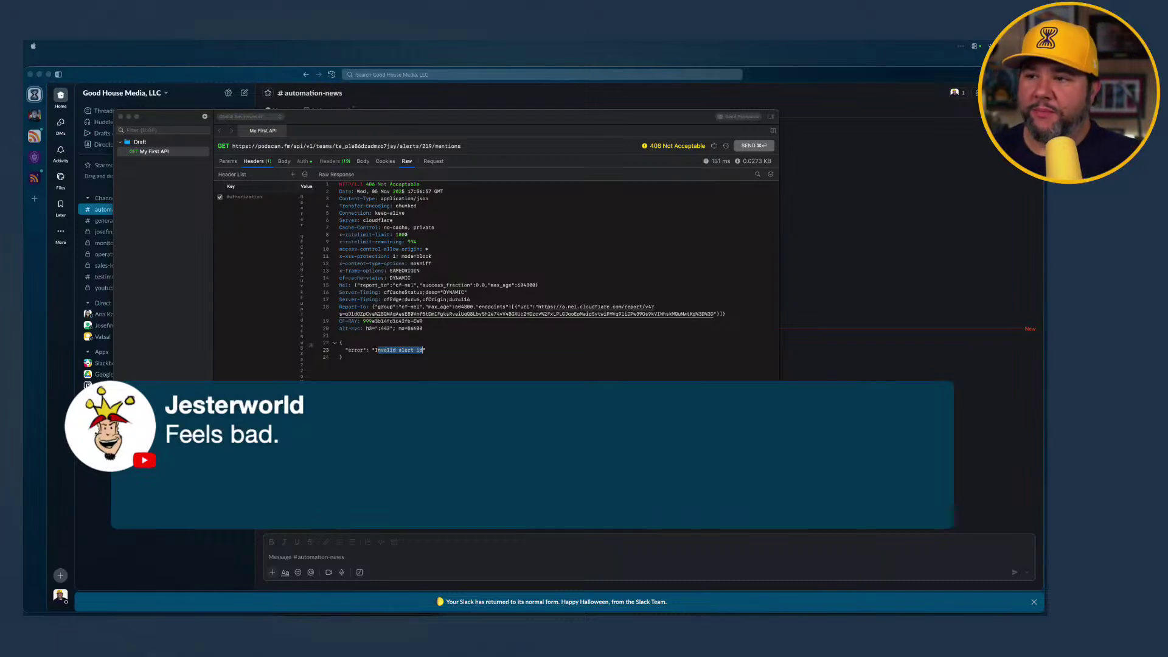
Return to Podscan's API & Integrations page in the browser and review the Alert Webhooks and Automation Integrations sections
left_click(545, 121)
key("super+Tab")
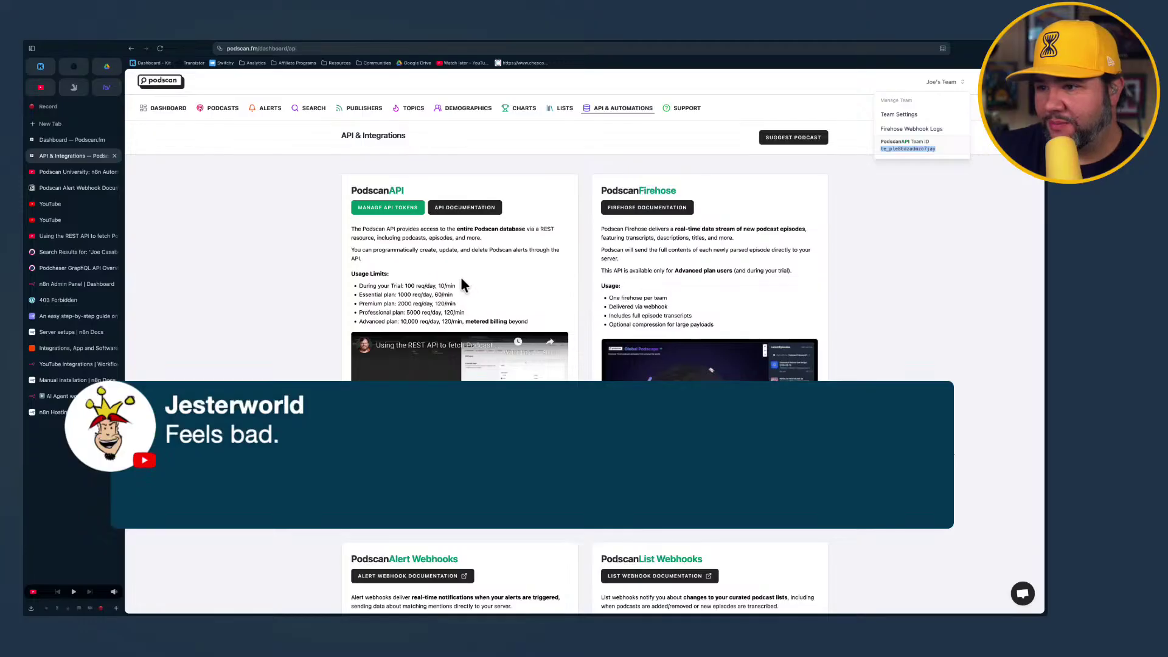
scroll(456, 269, "down", 6)
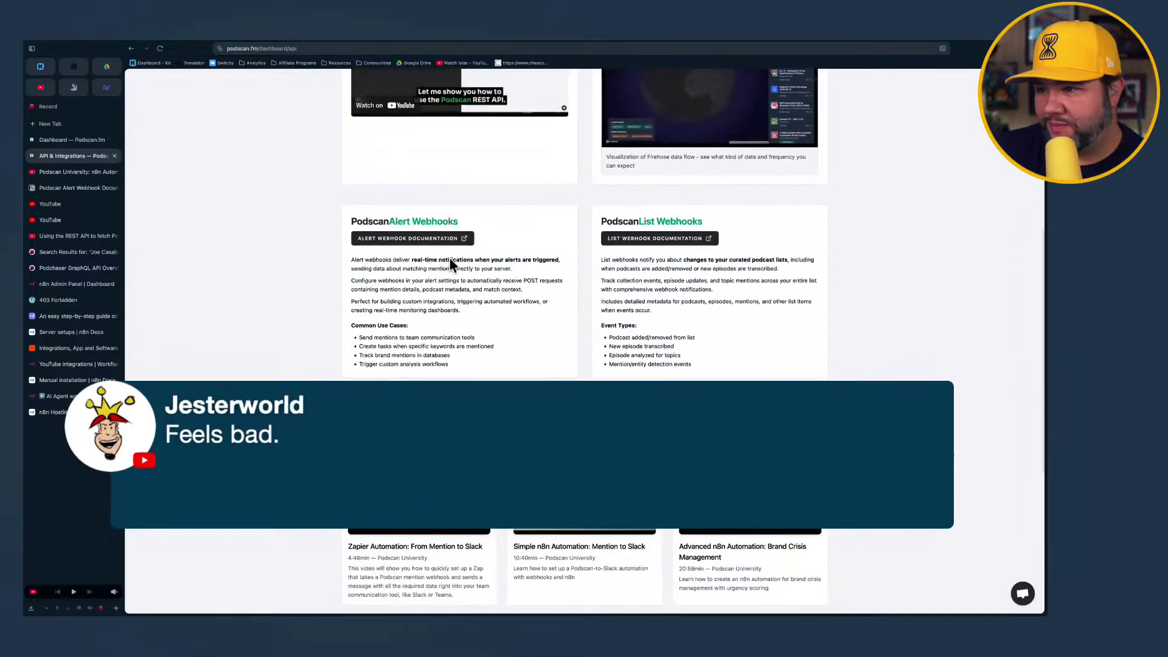
scroll(452, 264, "down", 2)
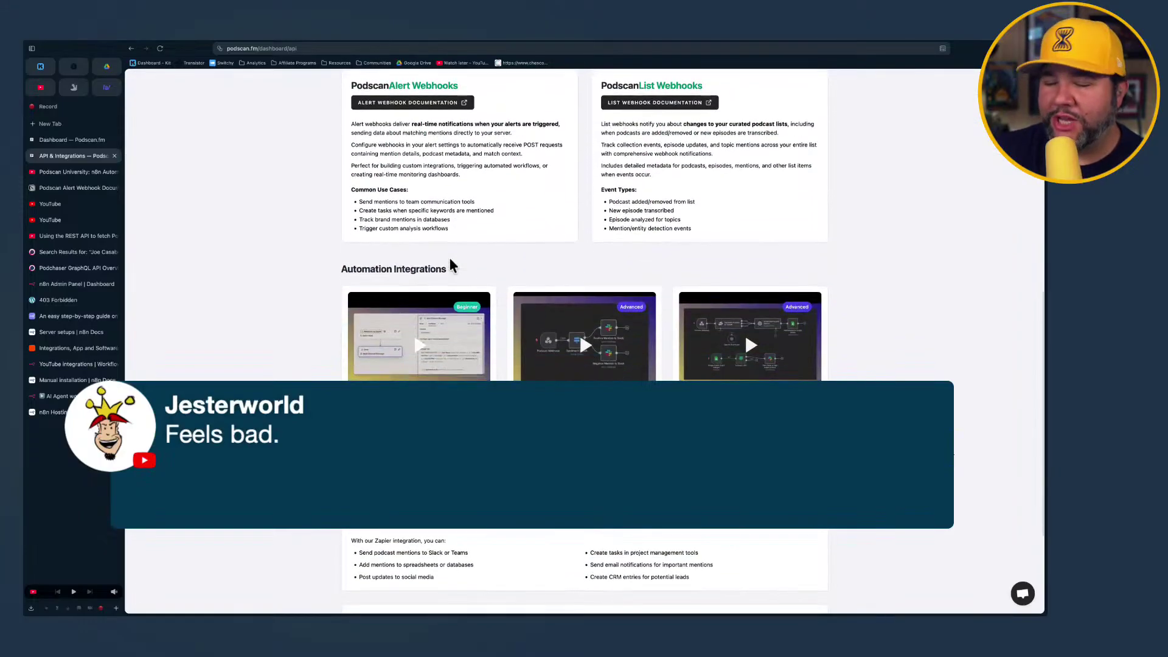